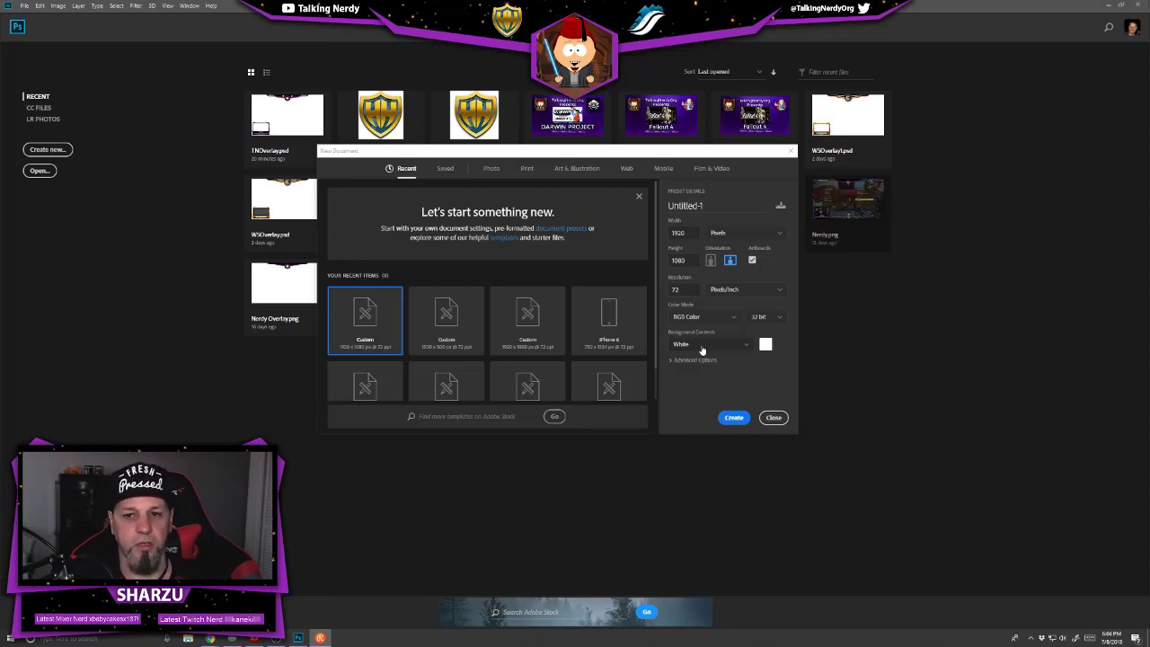
- Create a new document named StreamOverlay, keeping the 1920 x 1080 px, 72 ppi artboard preset
click(707, 206)
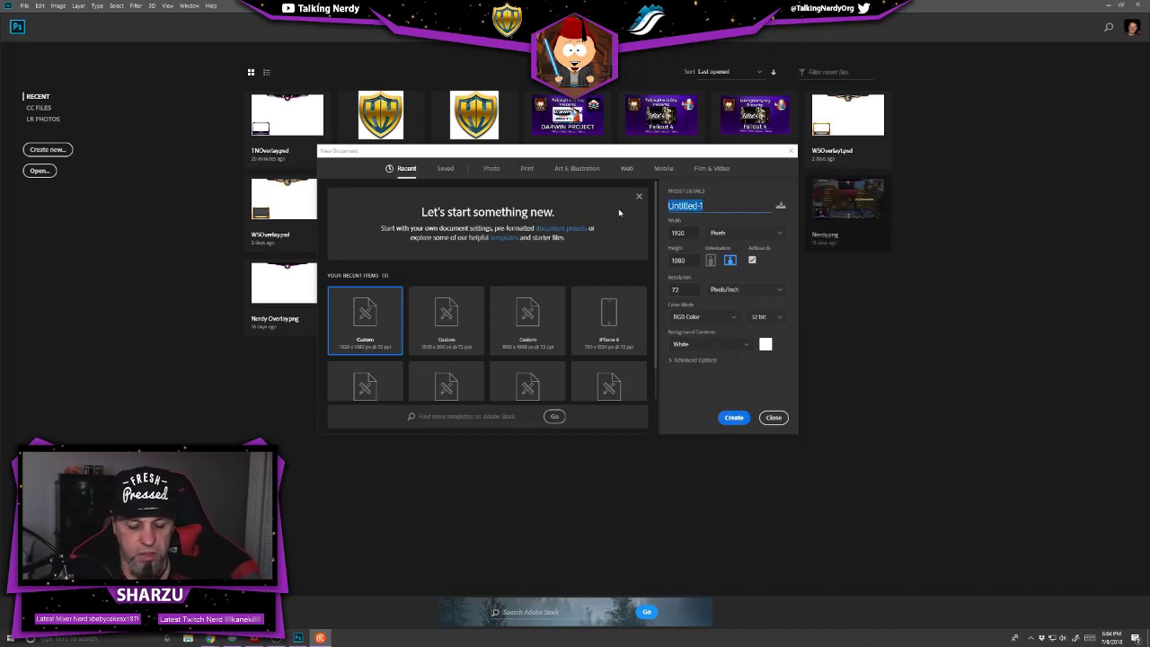
text(Stream)
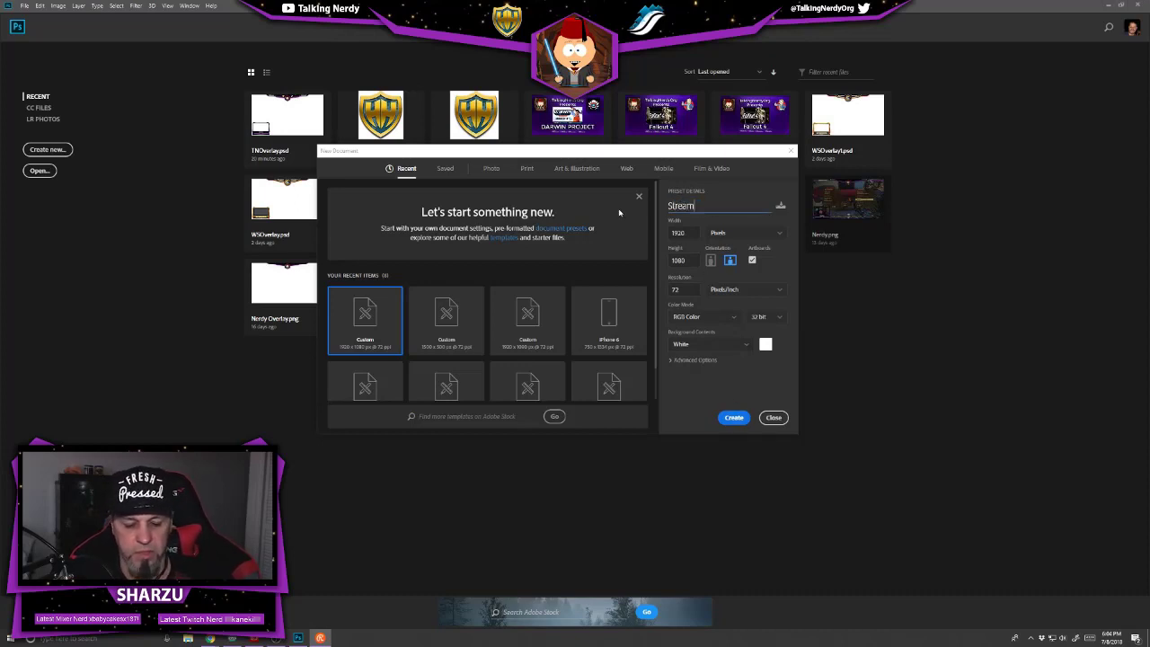
text(Overlay)
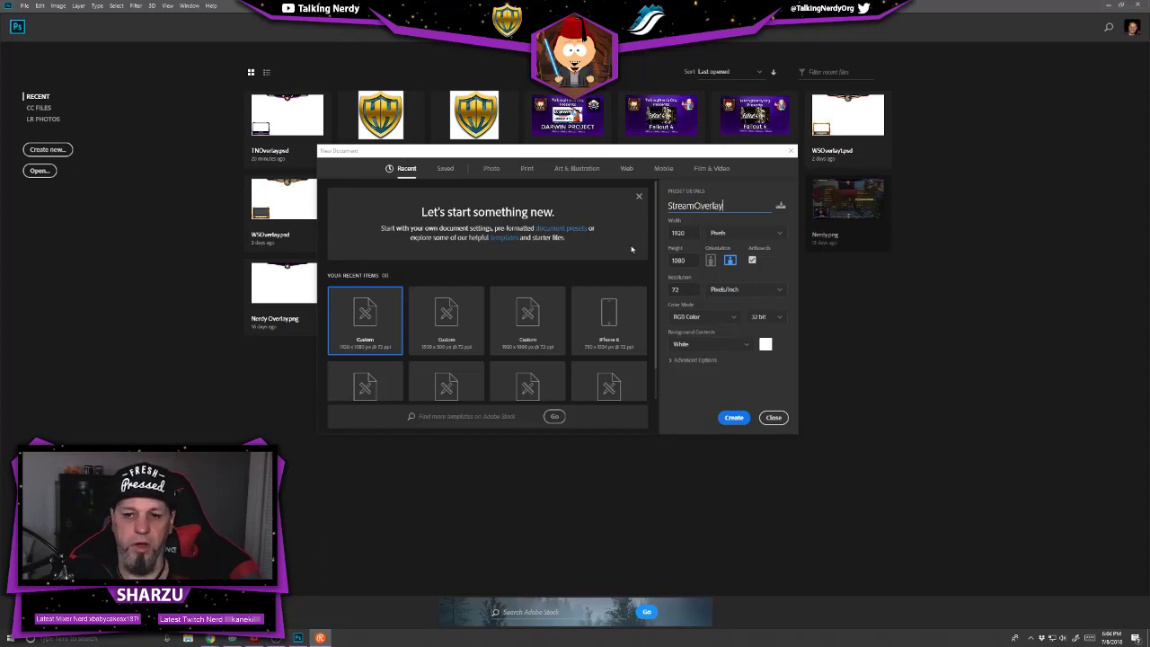
click(744, 418)
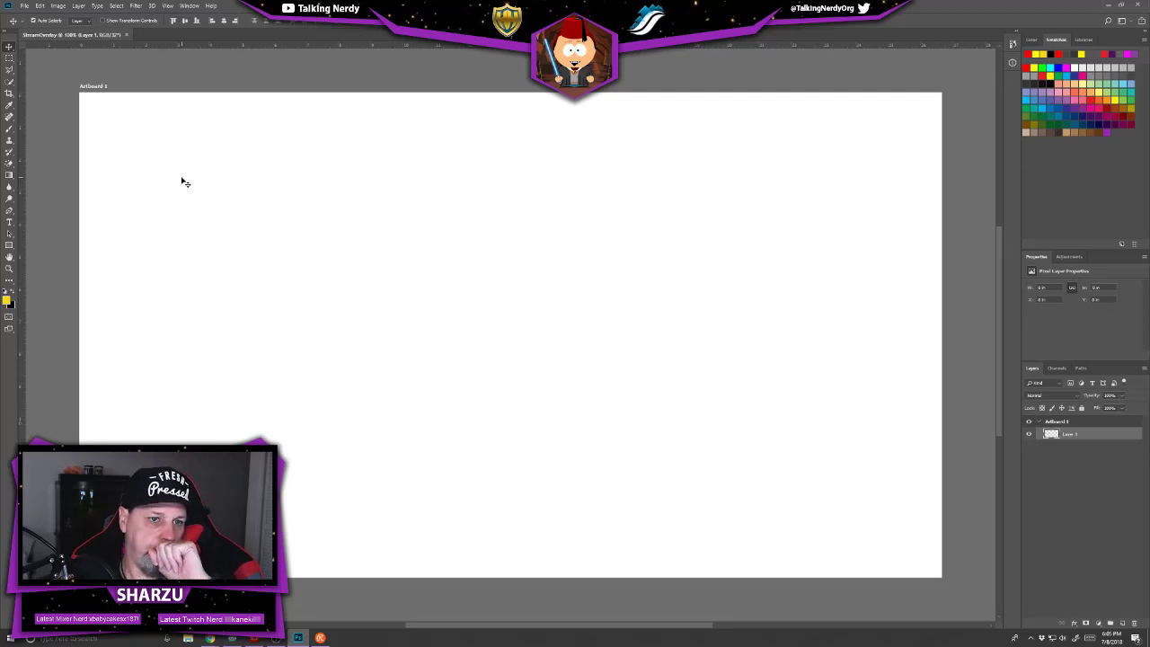
- Place the black overlay template image on the artboard and scale it from both corners to fill the whole artboard
click(25, 6)
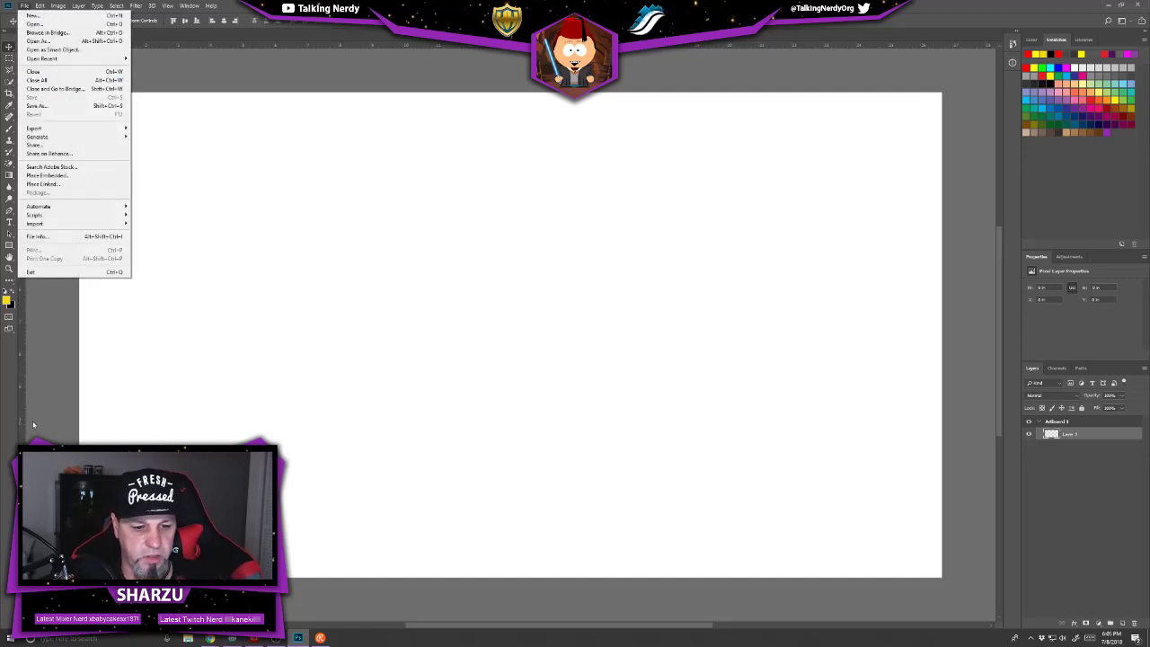
click(188, 640)
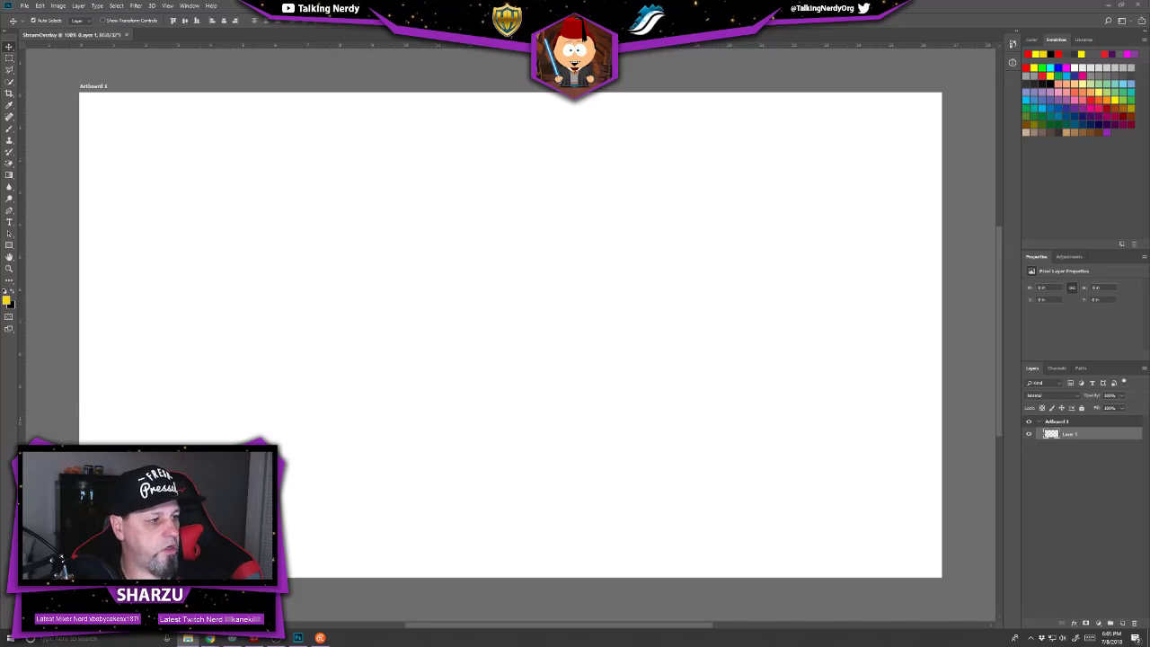
drag(316, 265, 319, 268)
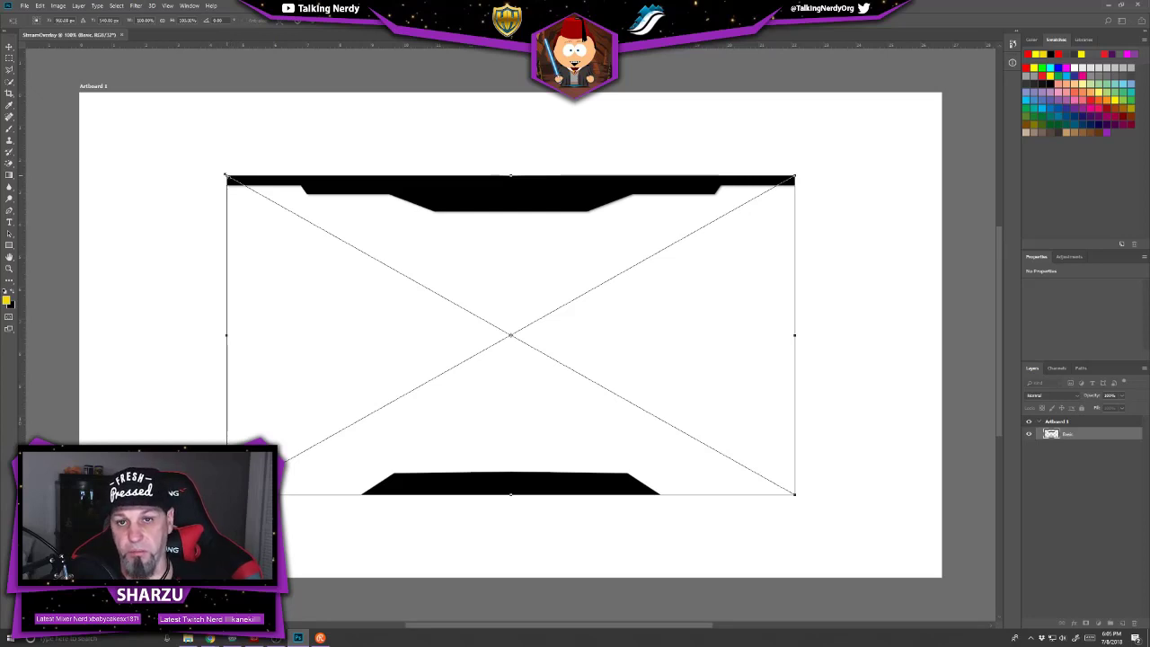
drag(227, 176, 79, 91)
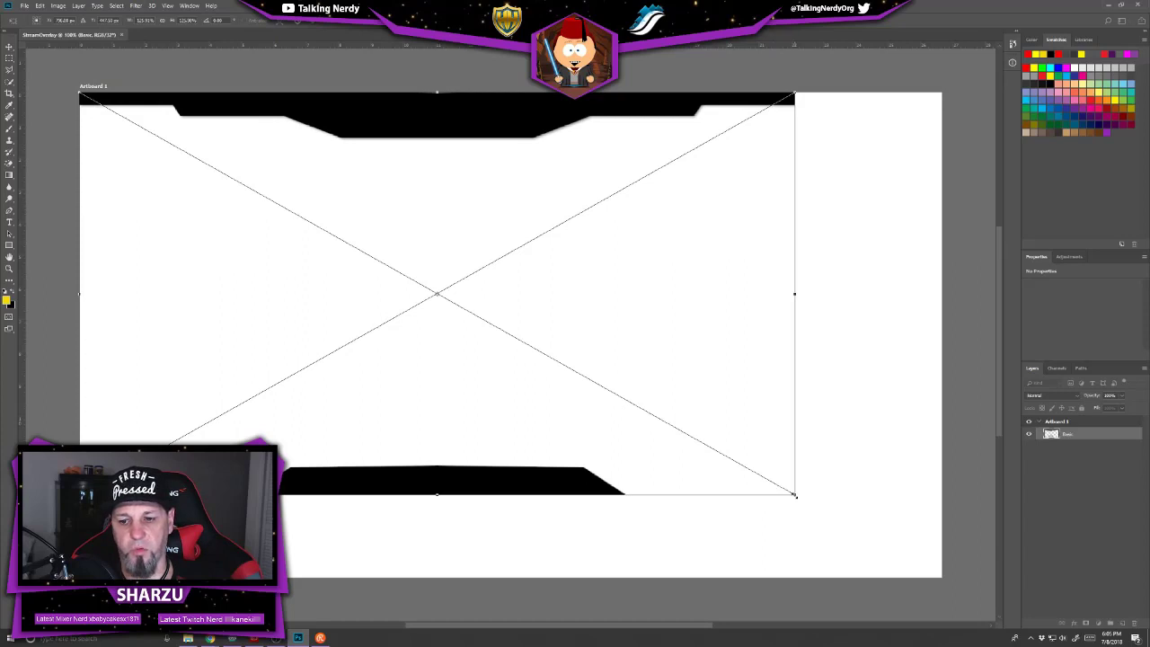
drag(794, 495, 944, 574)
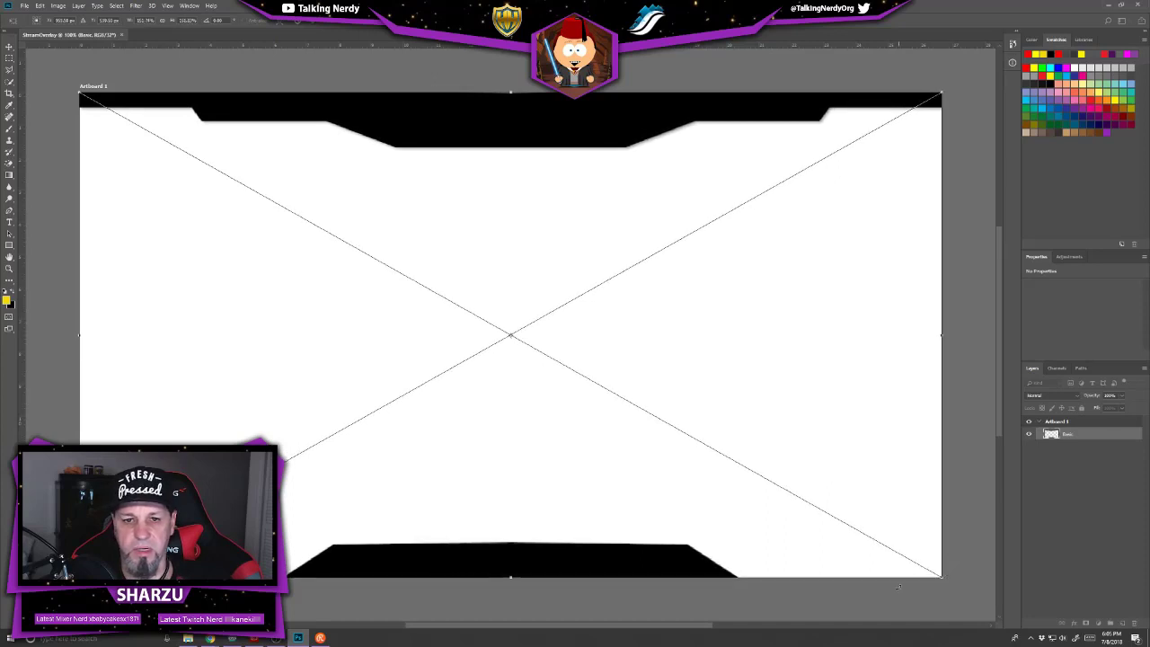
key(Return)
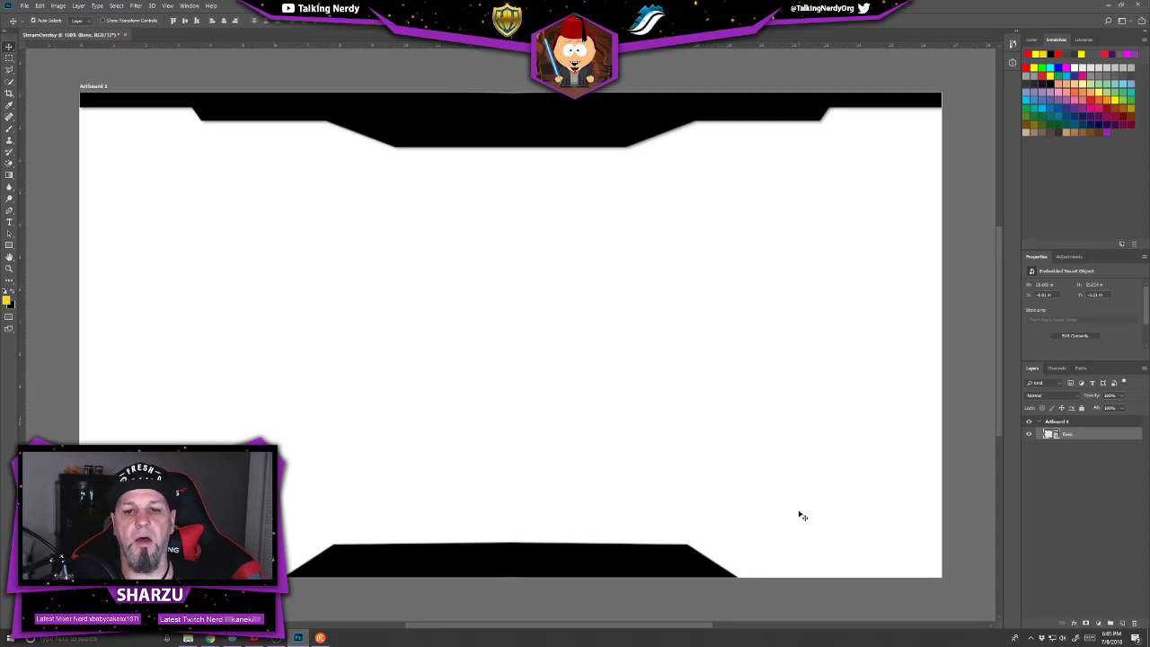
drag(662, 317, 630, 370)
drag(575, 129, 604, 164)
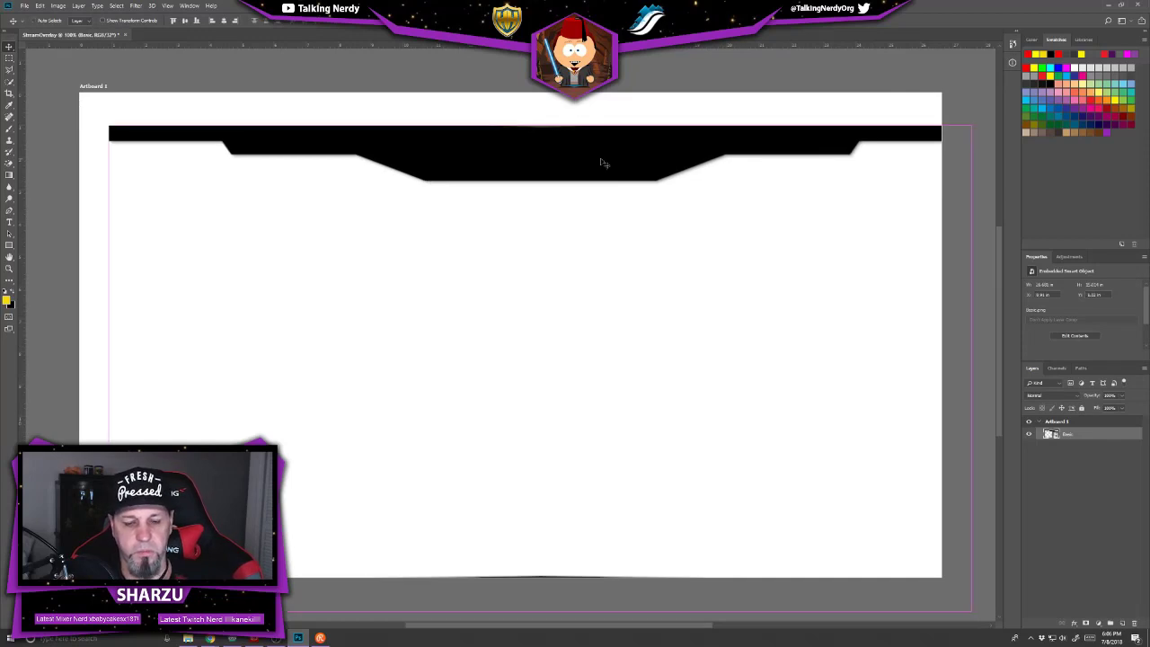
key(ctrl+z)
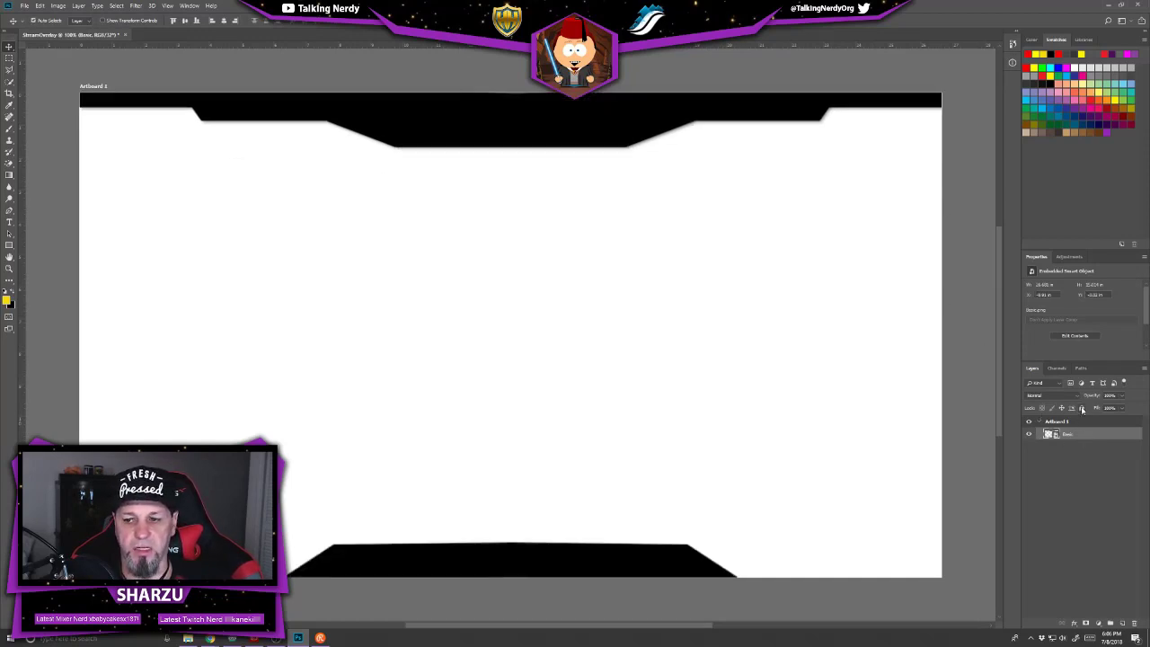
- Lock the placed template layer and rename it Example
click(1082, 409)
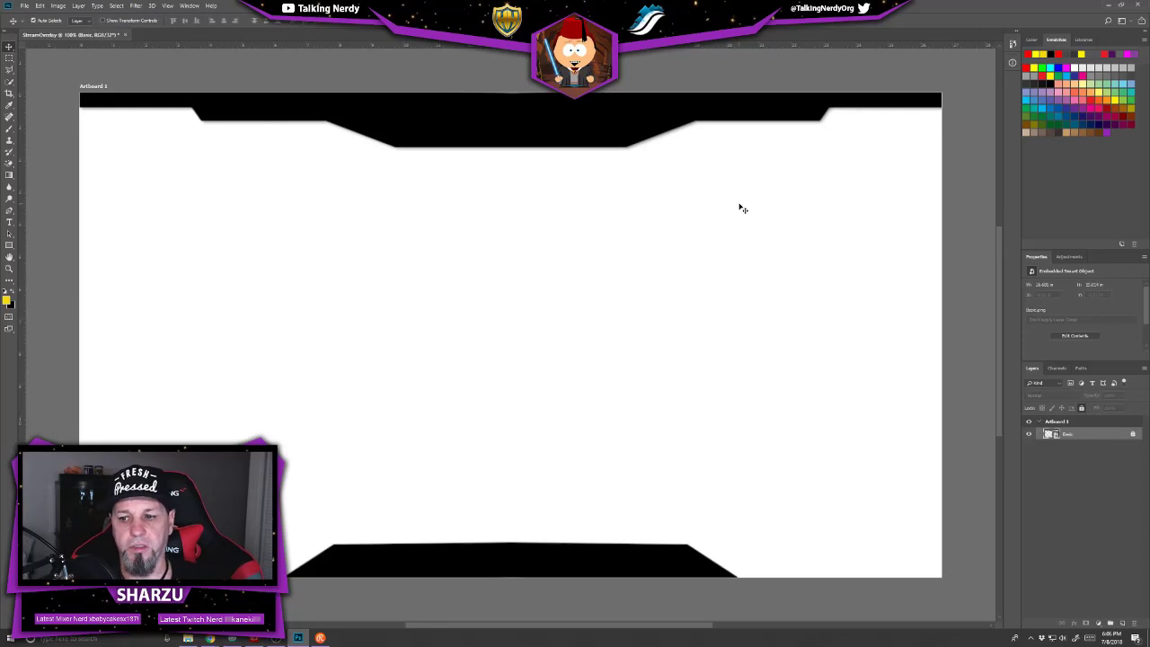
double_click(1069, 434)
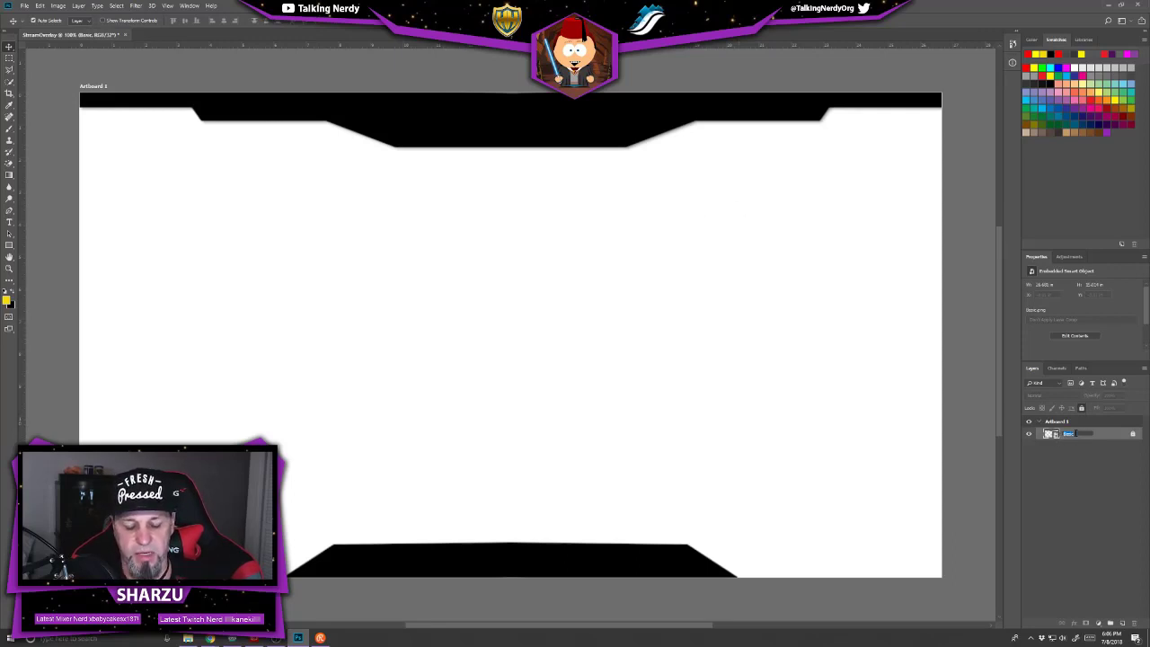
text(Layout)
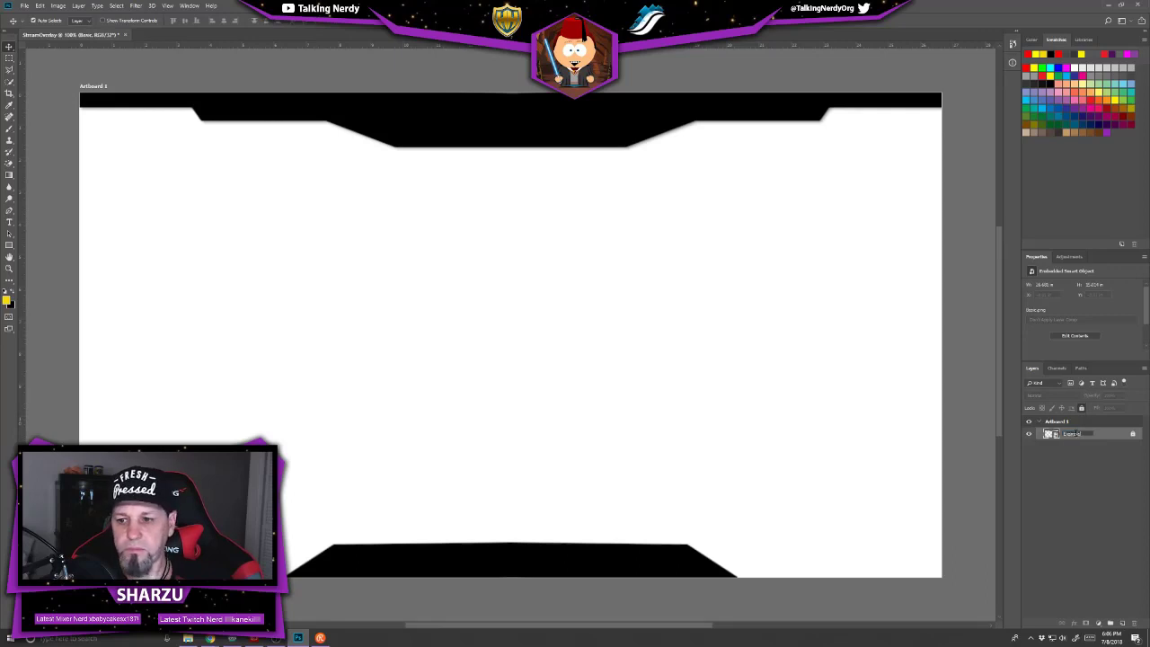
key(Return)
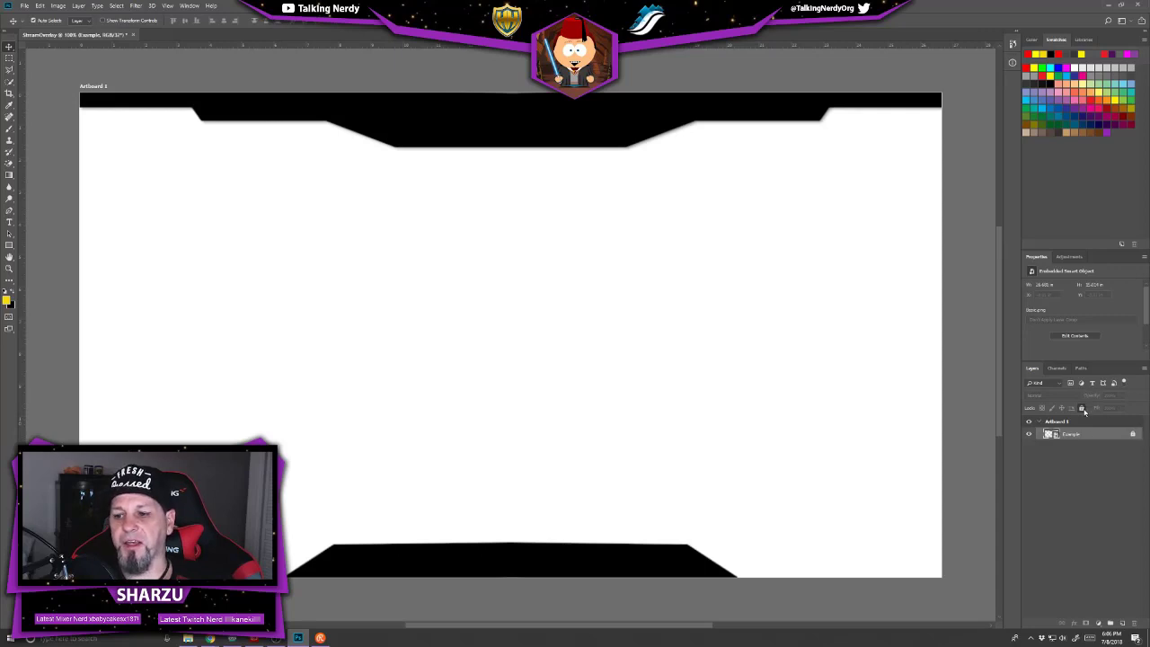
- Unlock the Example layer, lower its opacity to about 52%, and lock it again
click(1082, 409)
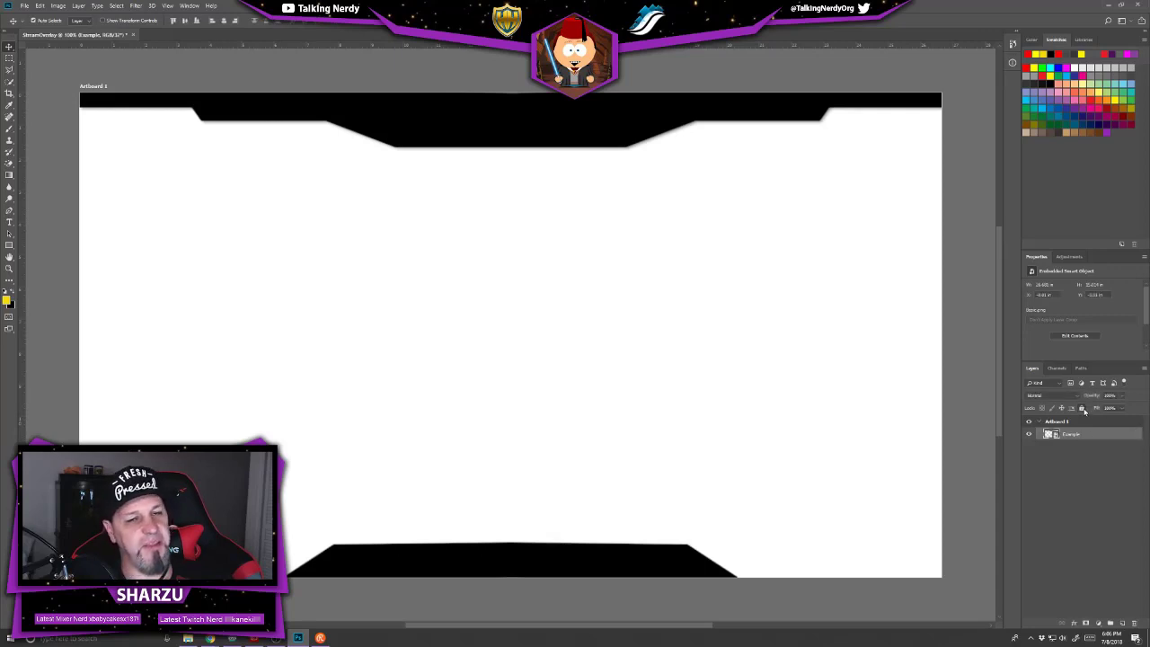
click(1123, 397)
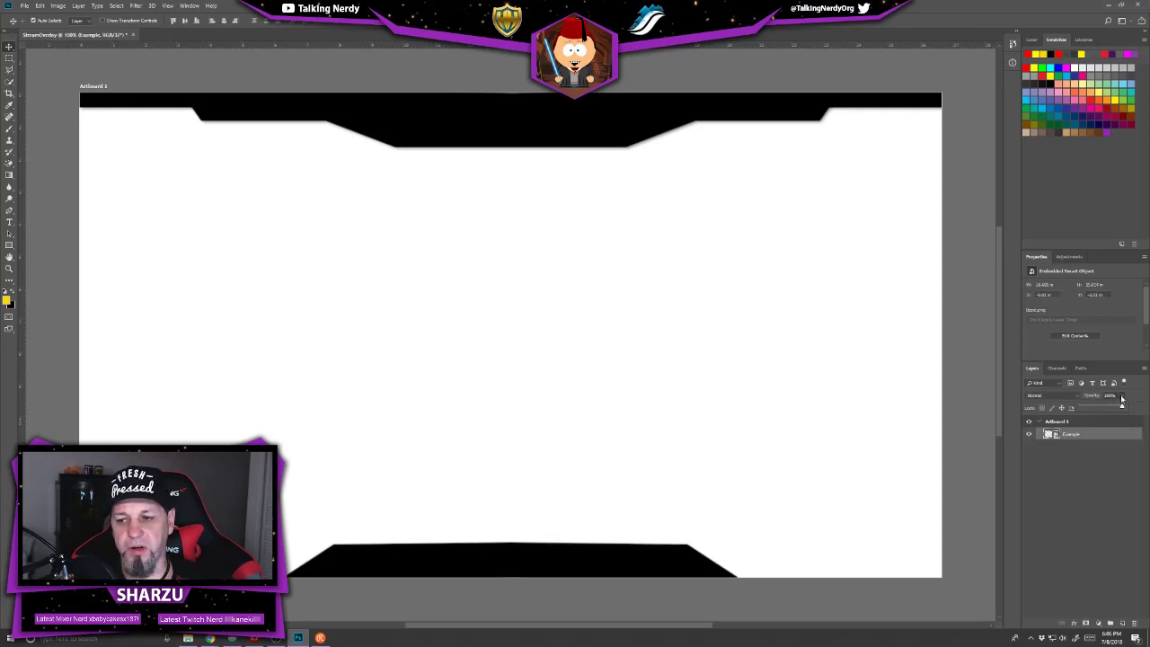
drag(1127, 409, 1102, 408)
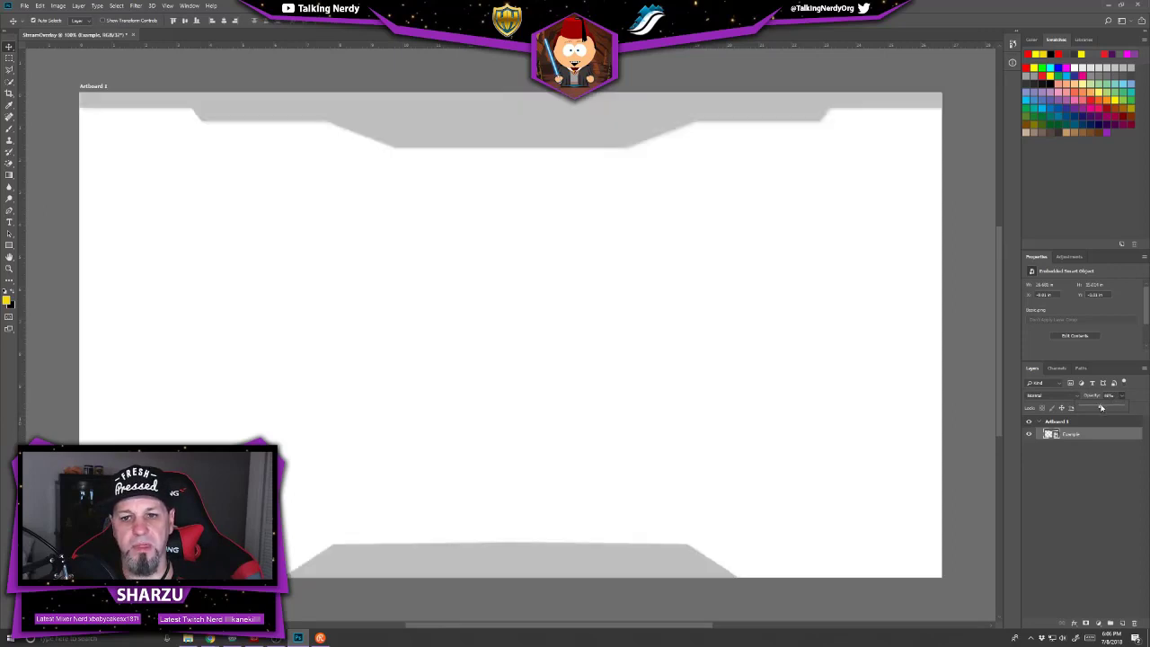
drag(1102, 408, 1103, 407)
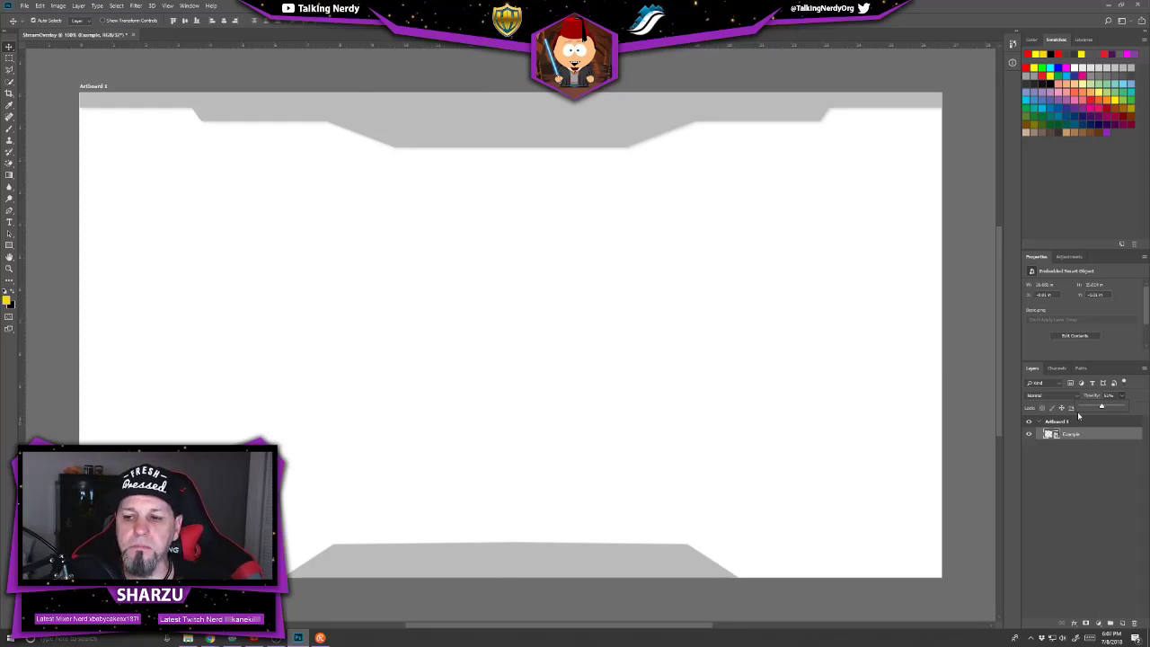
click(1120, 440)
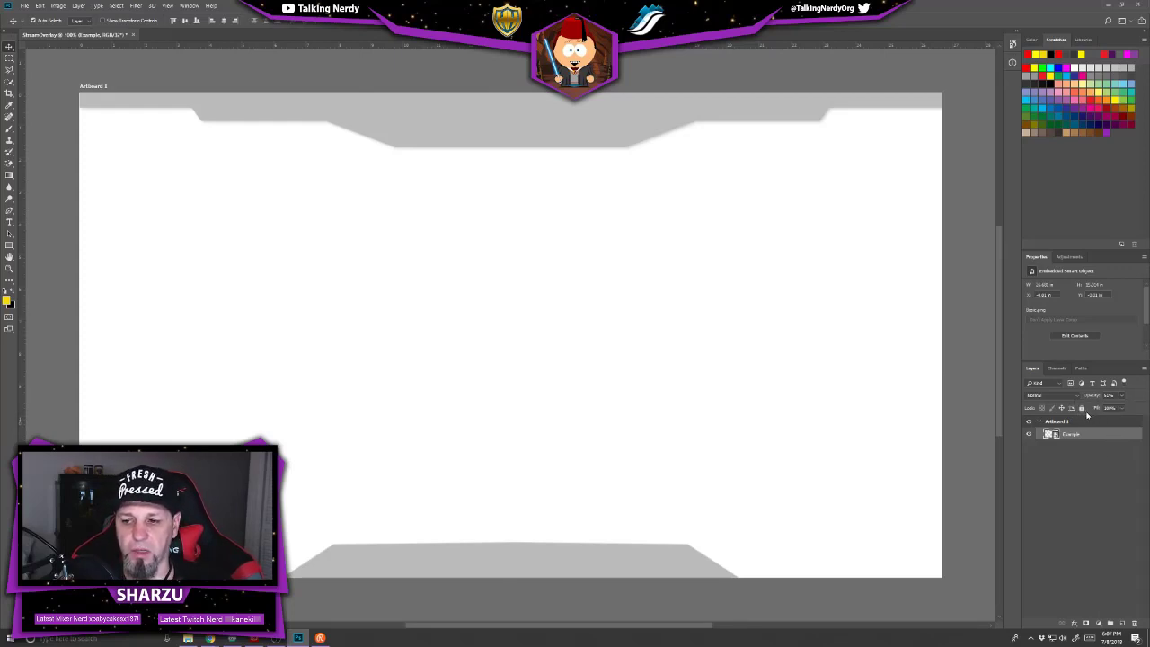
click(1082, 409)
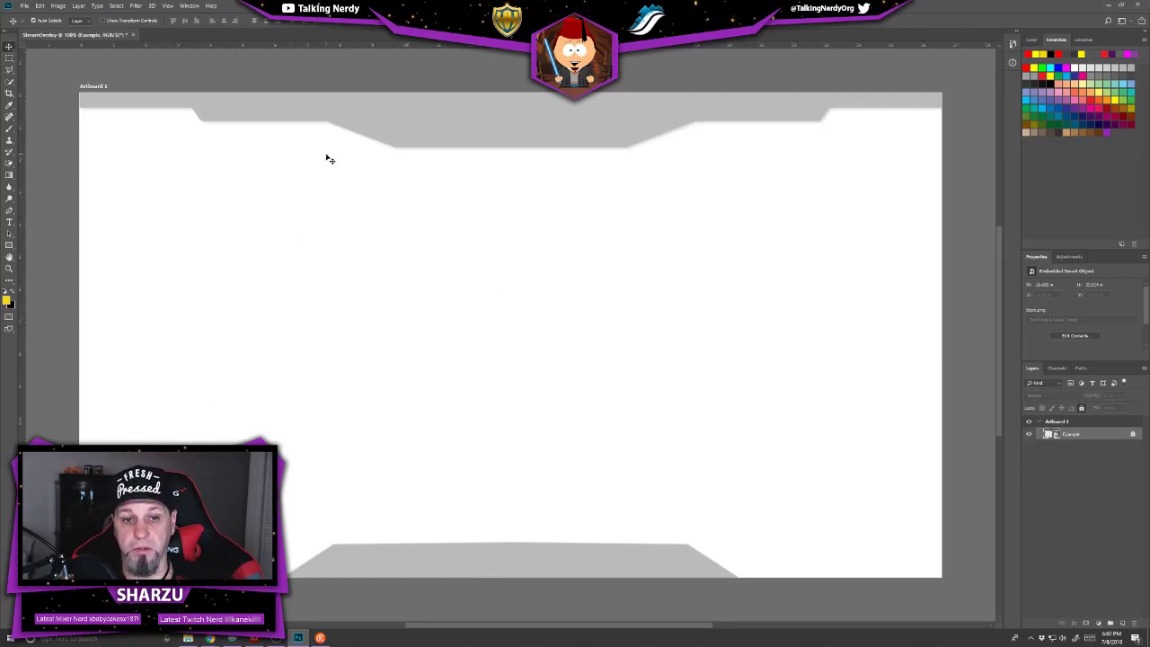
- Set the foreground color to pure black
click(8, 301)
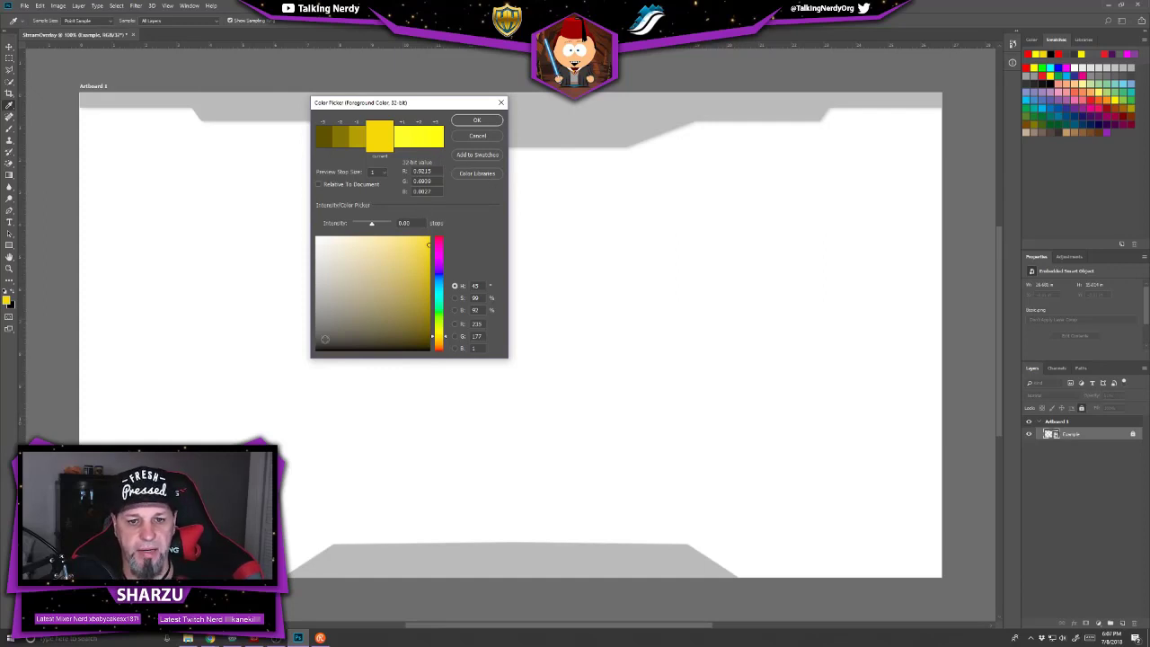
drag(317, 346, 307, 360)
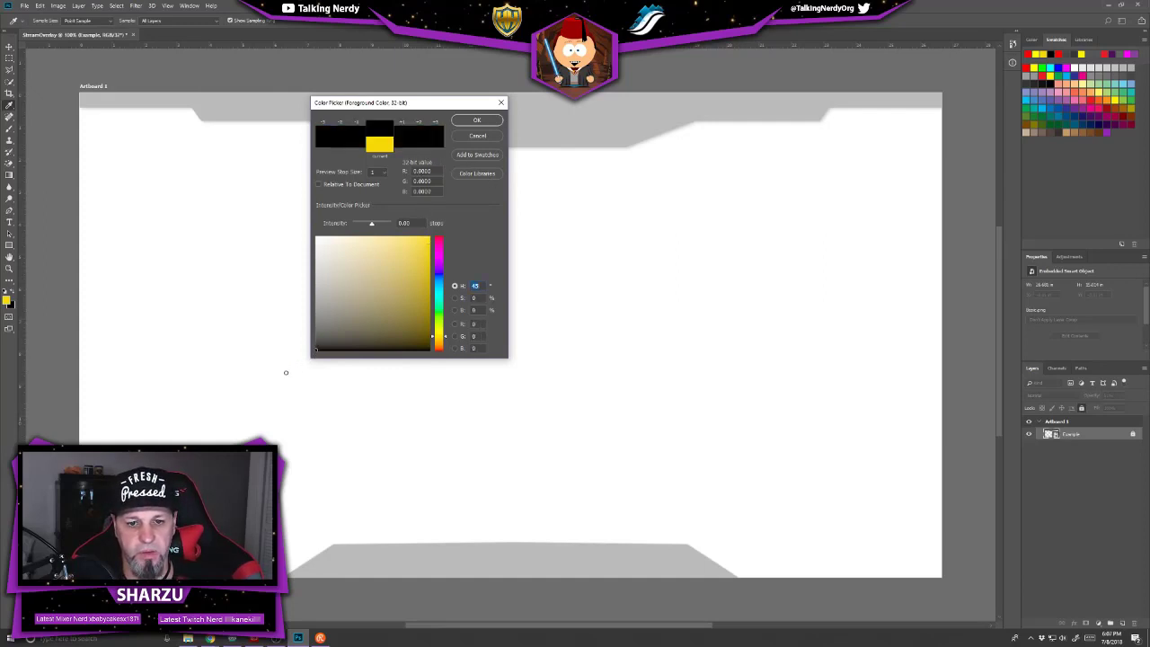
click(478, 120)
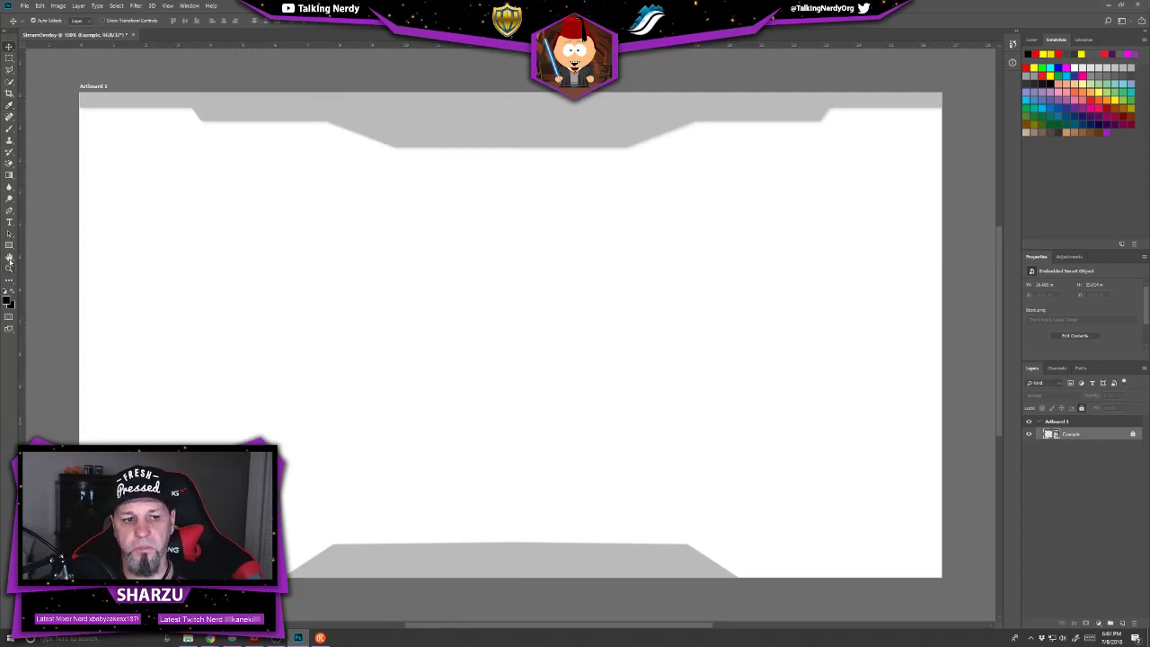
- Draw three stepped black rectangles over the template's upper bar: one spanning the artboard, one about 1425 px wide, and one about 826 px wide
click(9, 245)
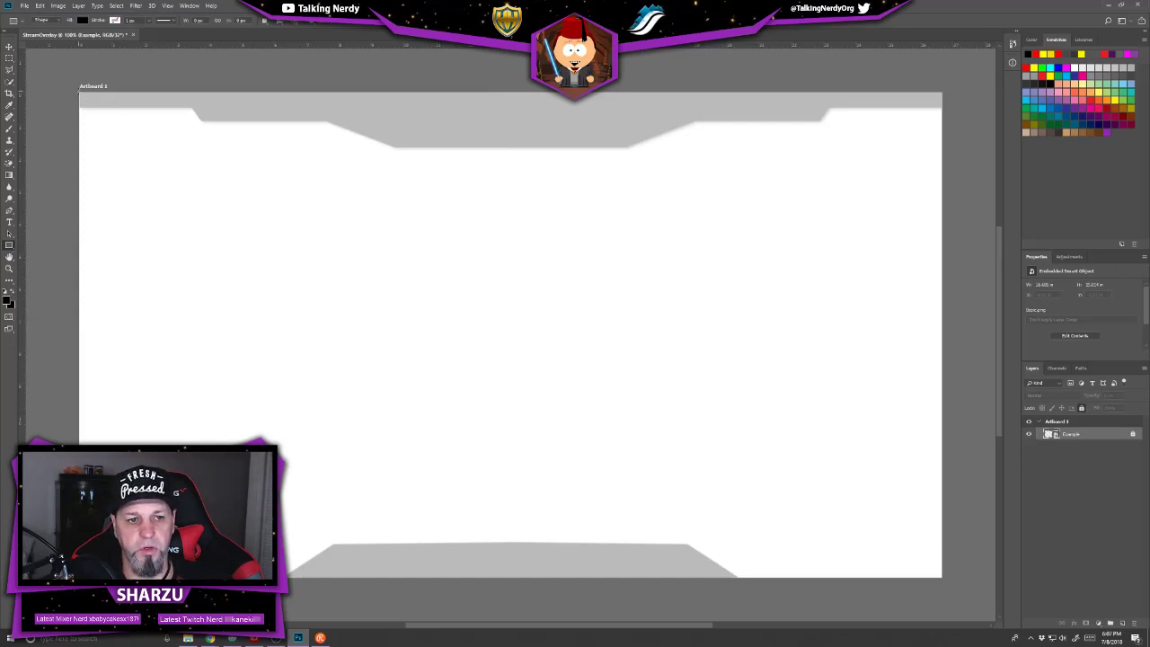
drag(79, 92, 941, 107)
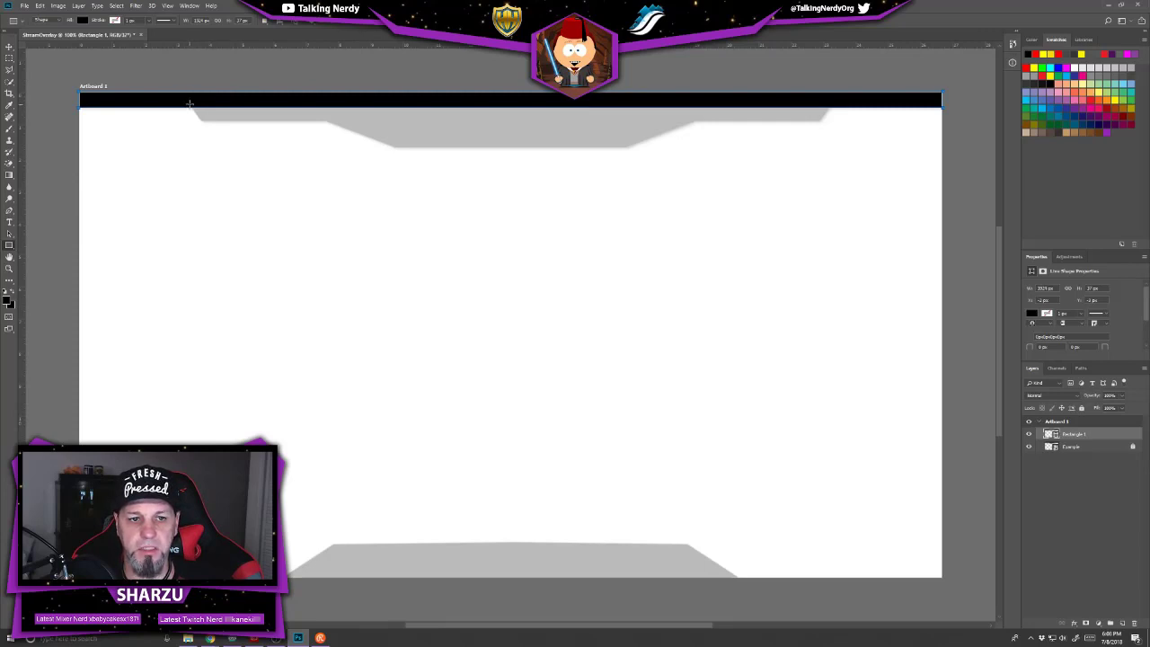
drag(190, 104, 831, 119)
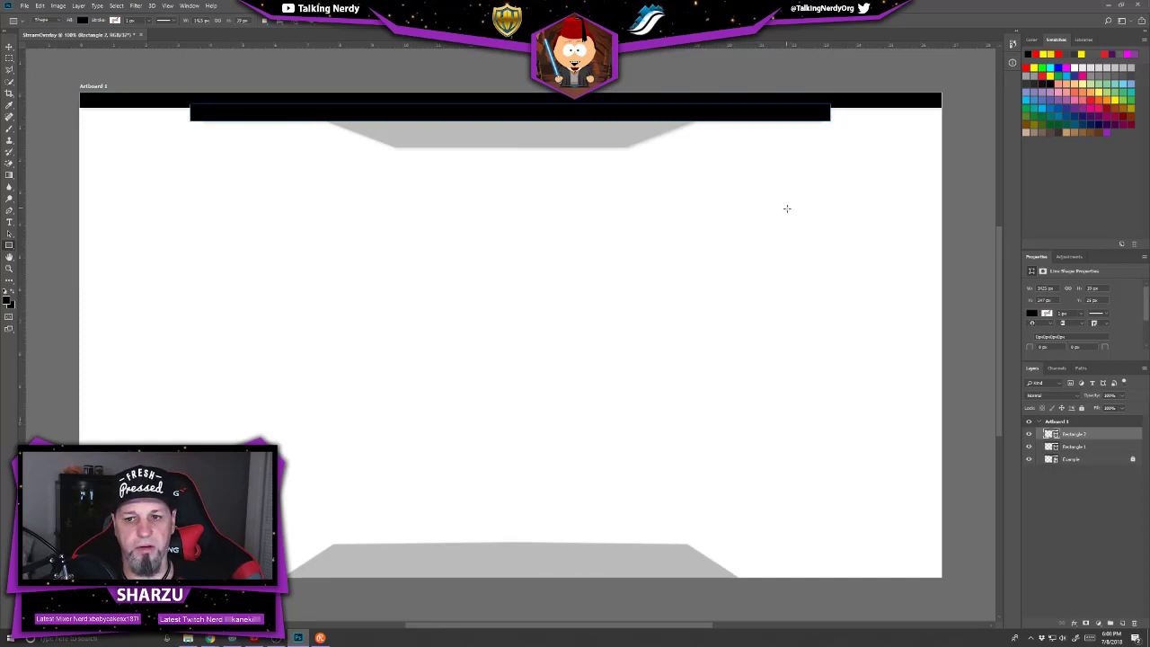
key(v)
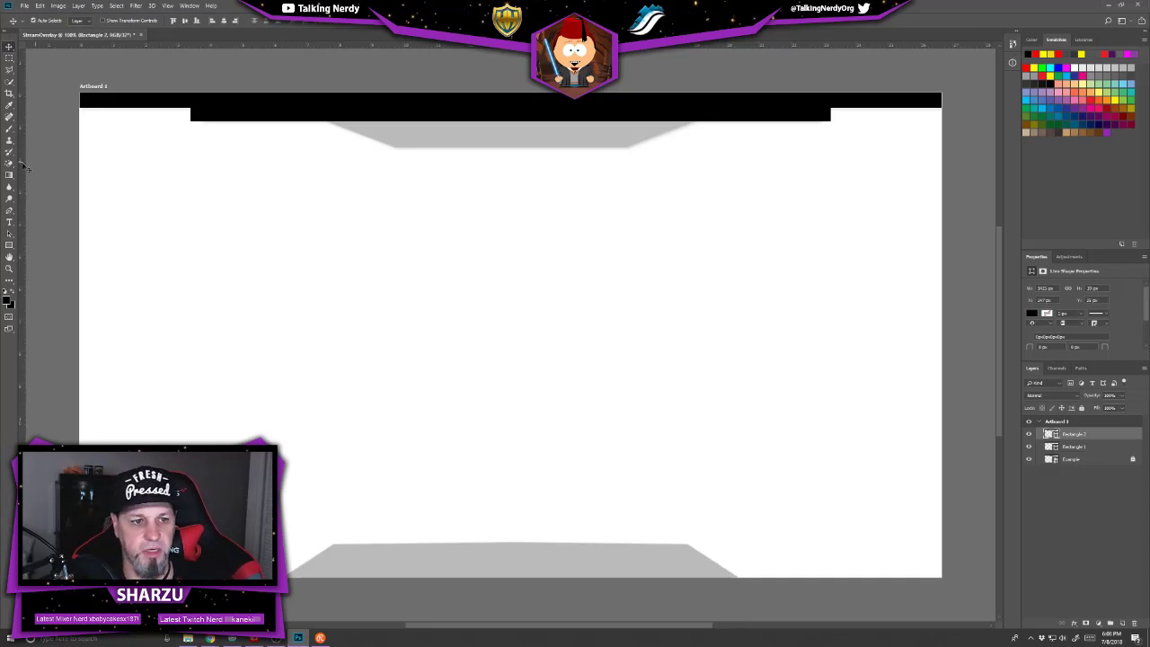
click(9, 244)
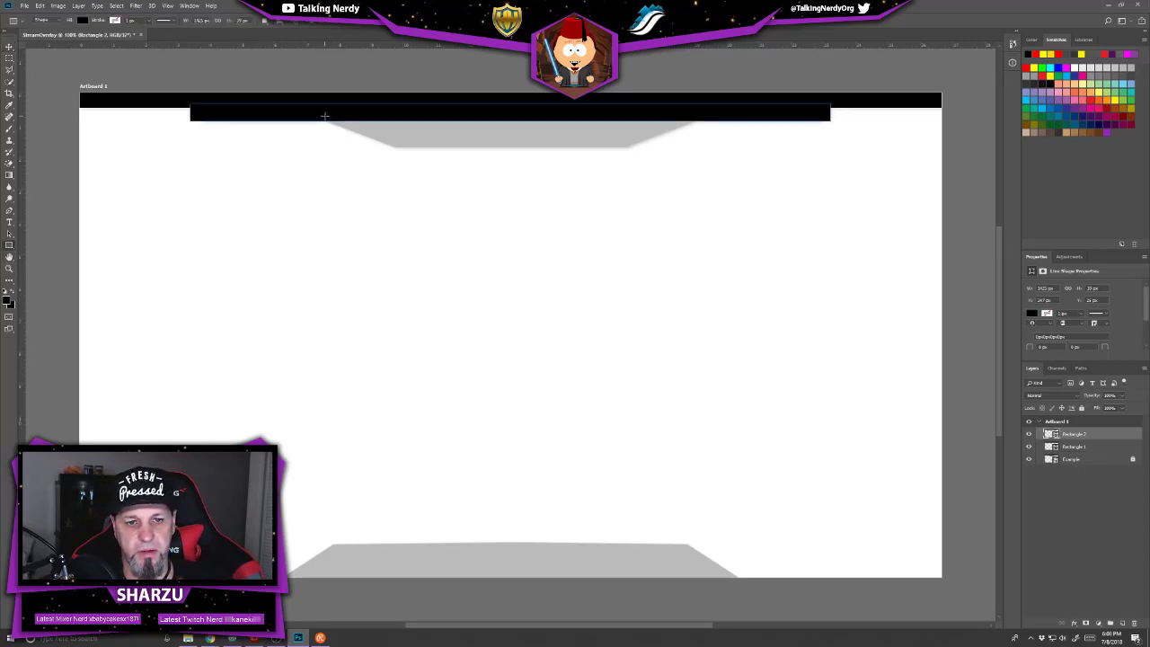
drag(325, 116, 696, 148)
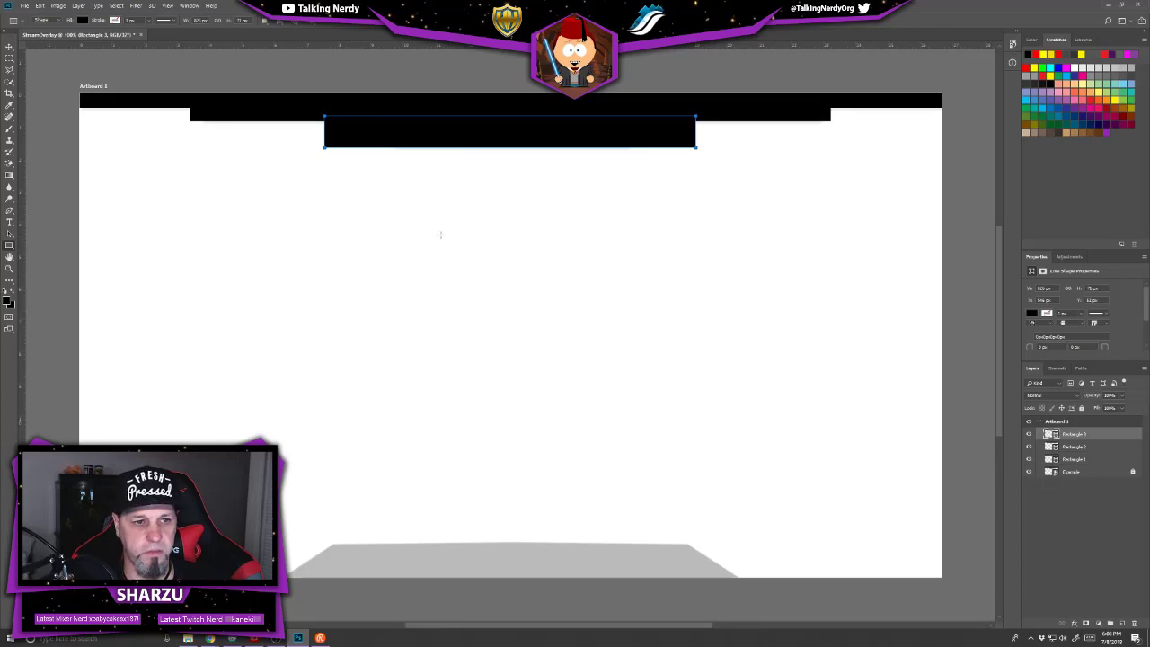
click(9, 49)
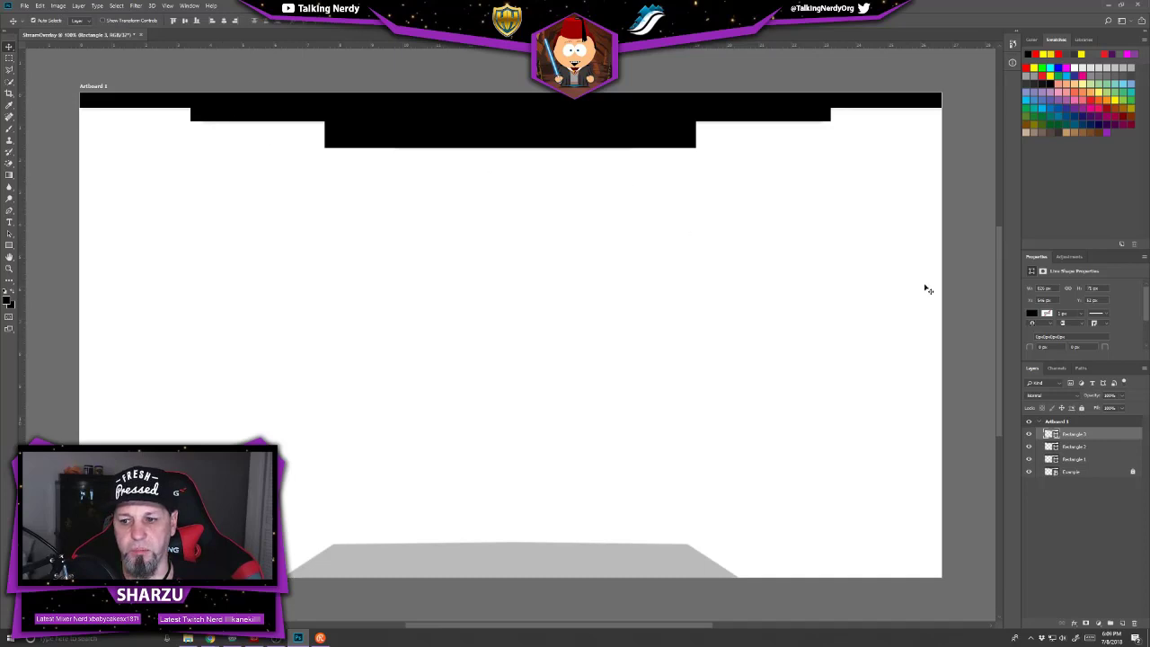
- Transform the middle-width black rectangle so both lower corners move slightly inward, giving it short slanted ends
click(1093, 449)
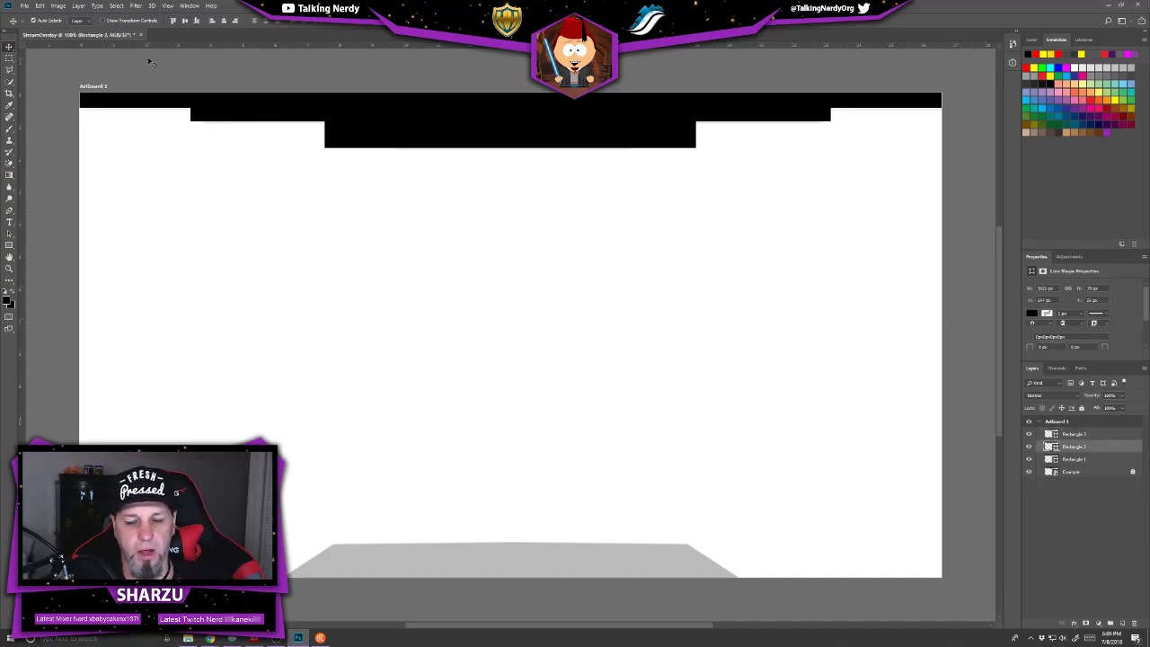
click(41, 8)
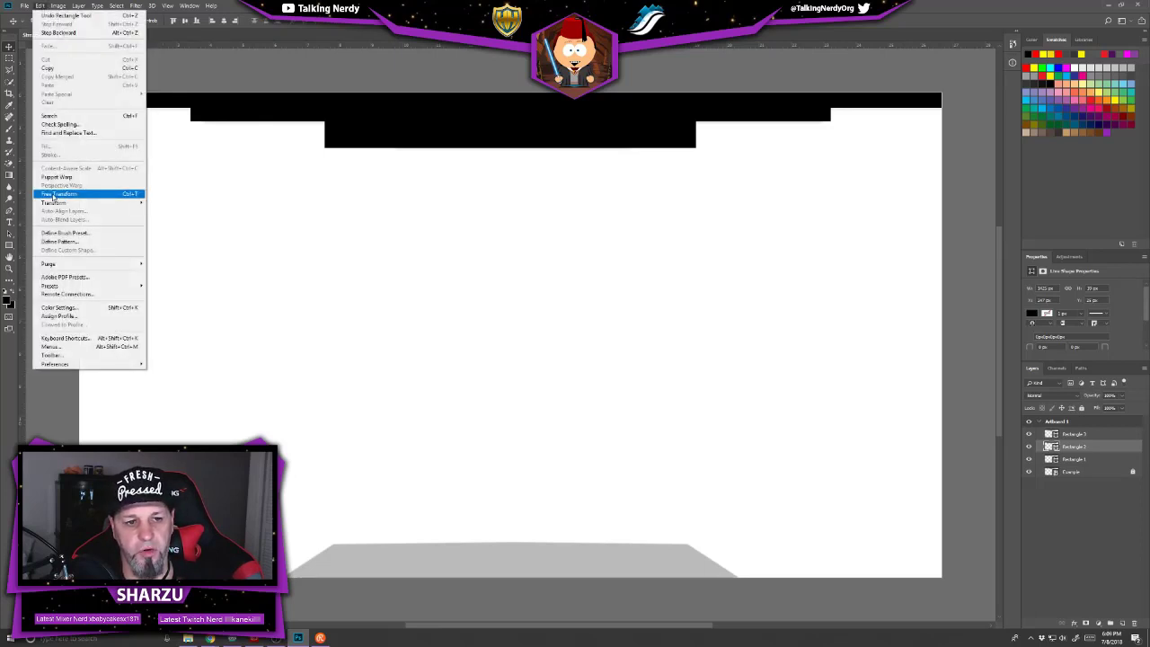
click(255, 286)
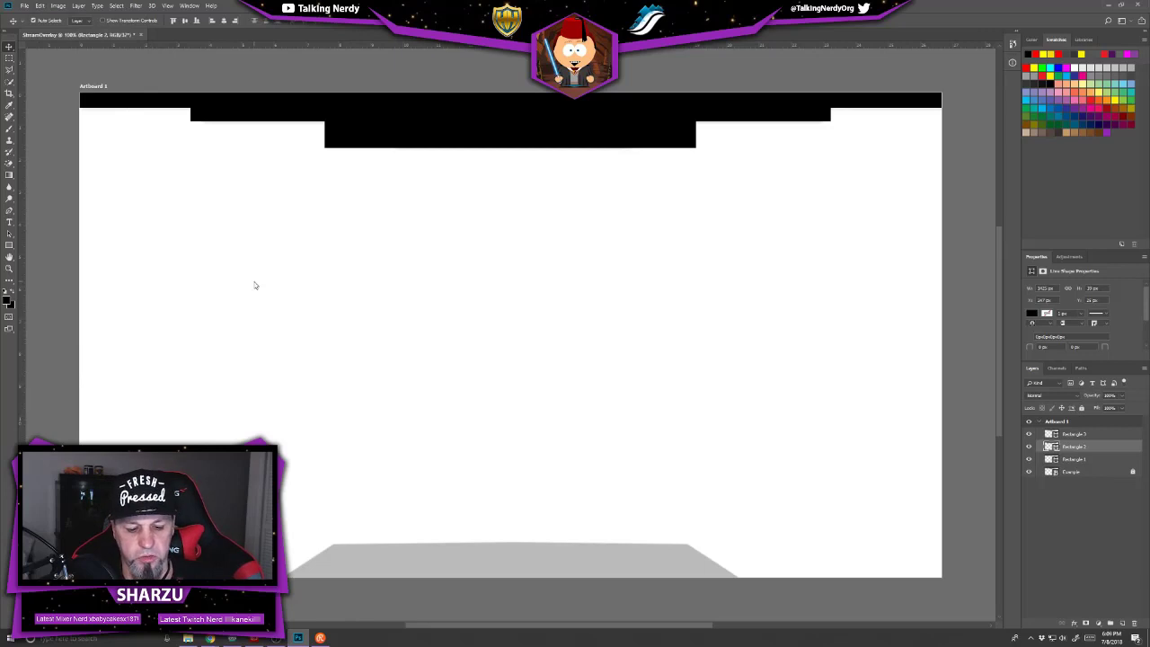
key(ctrl+t)
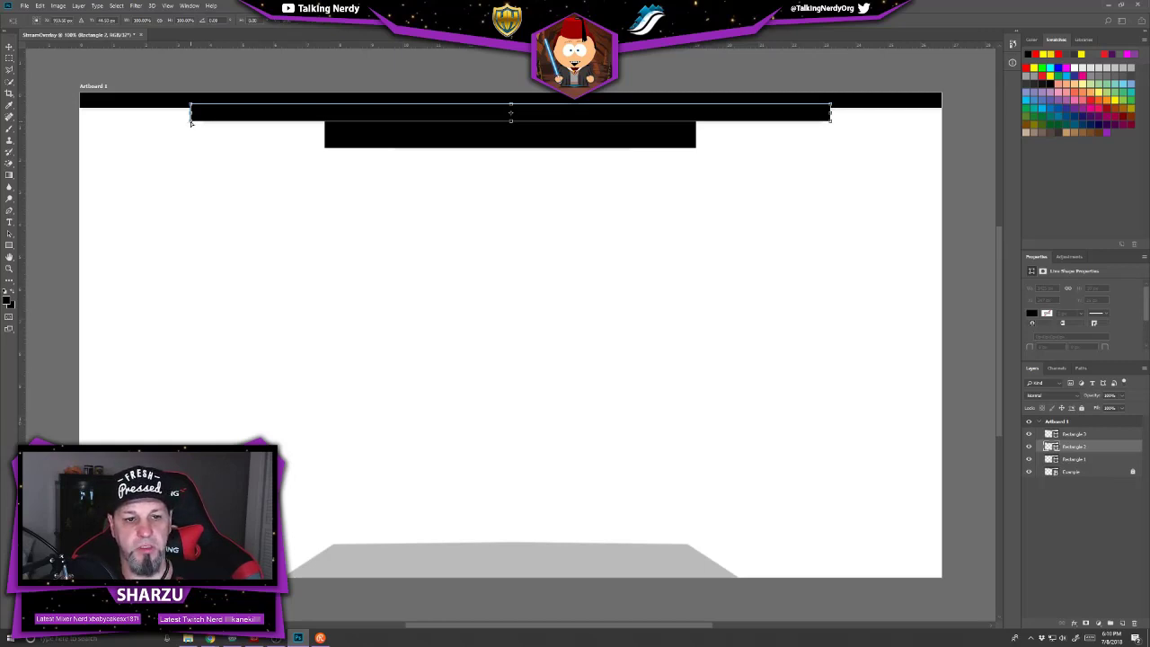
mouse_move(190, 123)
mouse_down()
mouse_move(212, 119)
mouse_move(202, 122)
mouse_up()
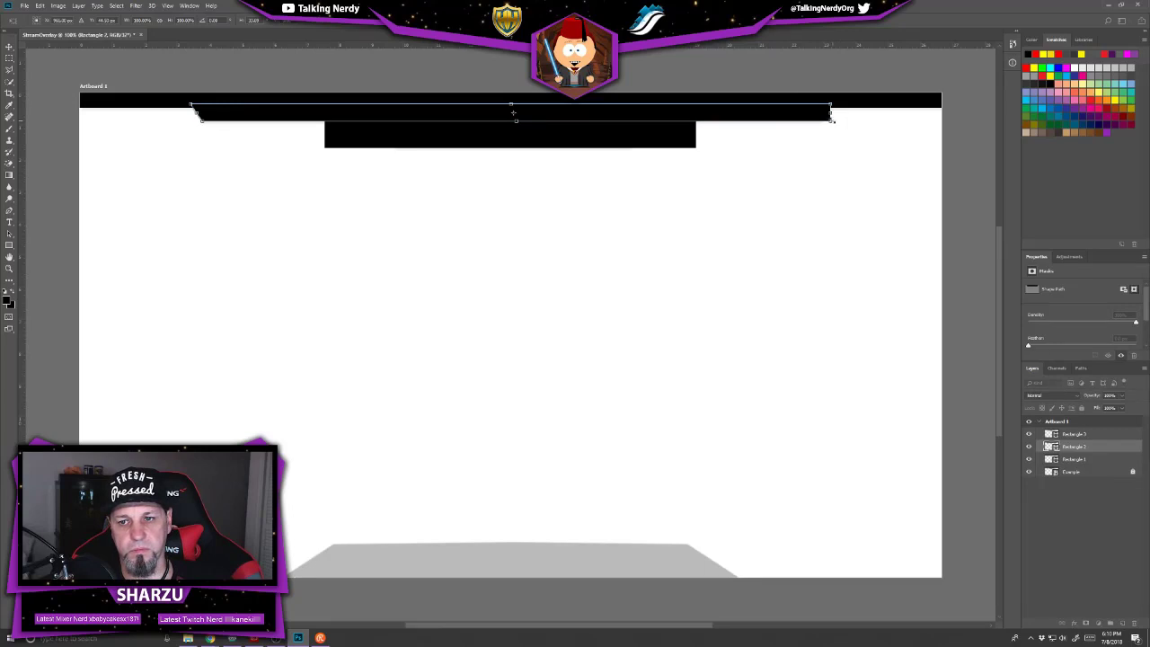
drag(831, 121, 820, 121)
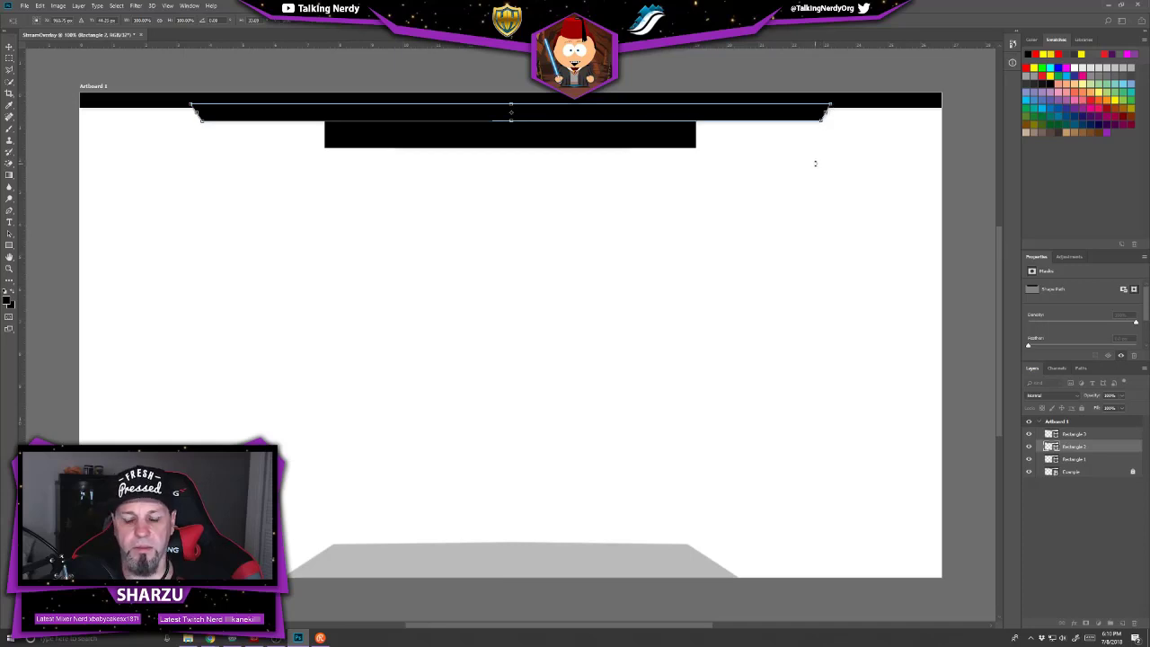
key(Return)
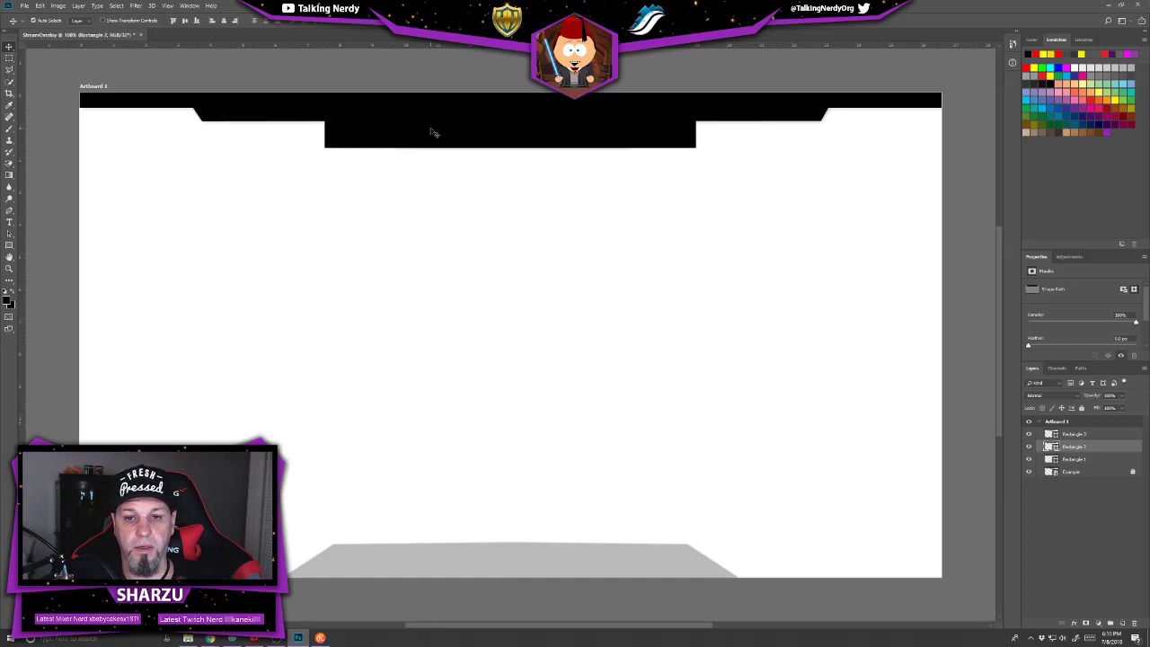
- Transform the narrowest black rectangle into a symmetrical trapezoid, moving its lower corners well inward and its upper corners slightly outward
click(1084, 435)
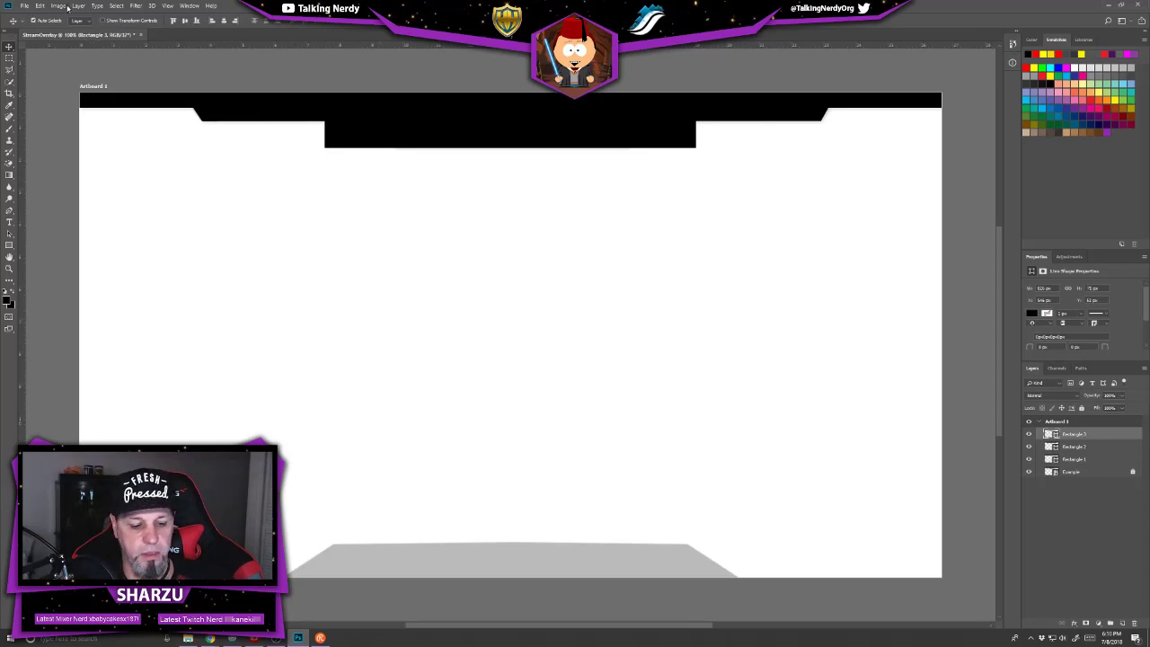
key(ctrl+t)
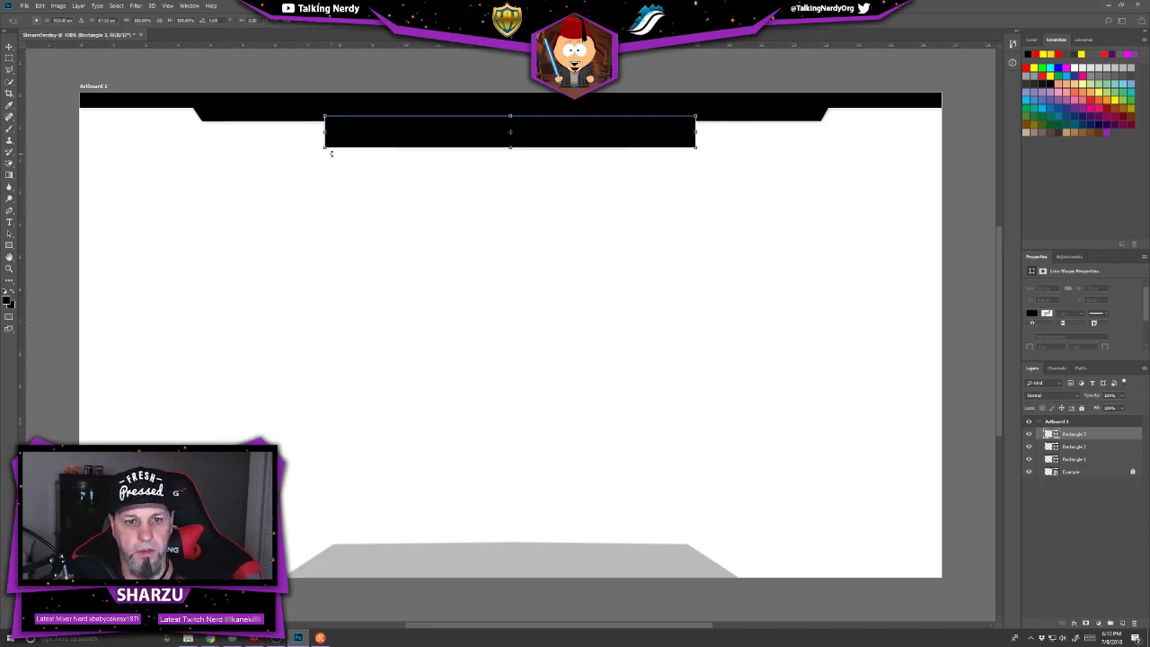
drag(323, 150, 395, 148)
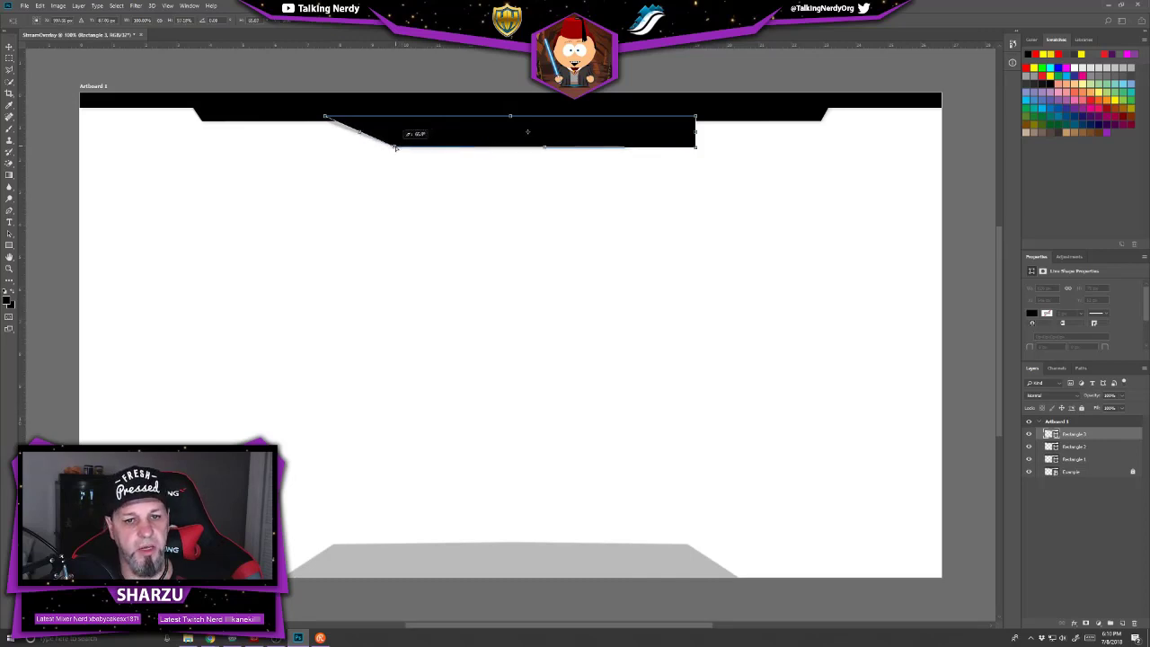
drag(396, 148, 396, 147)
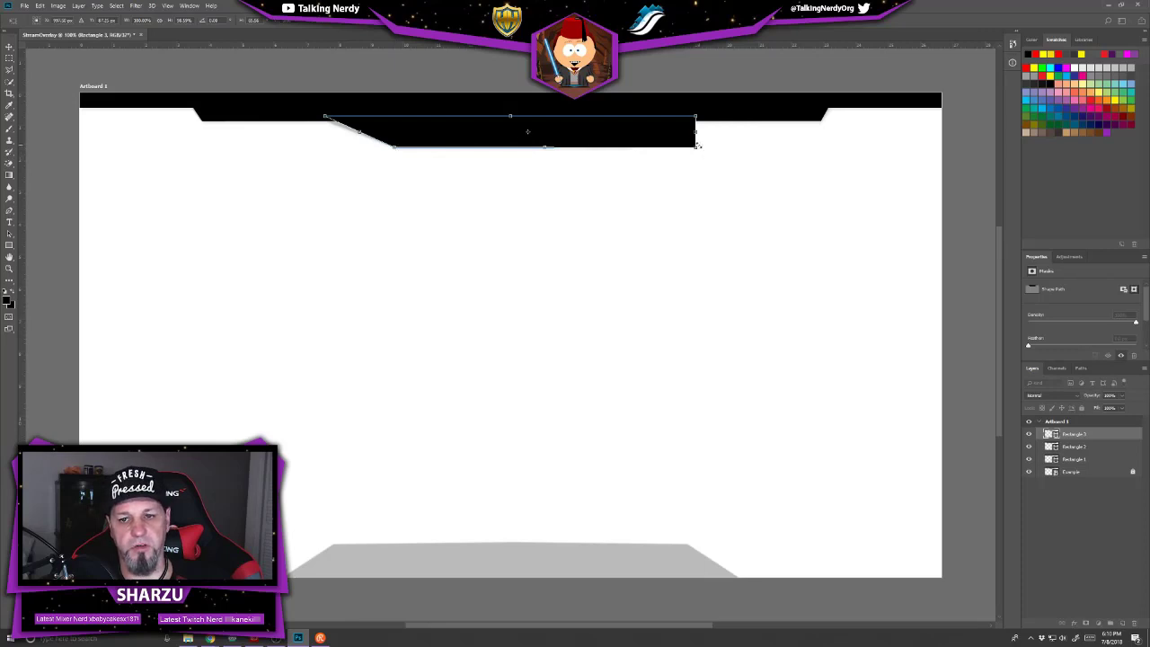
drag(696, 150, 628, 150)
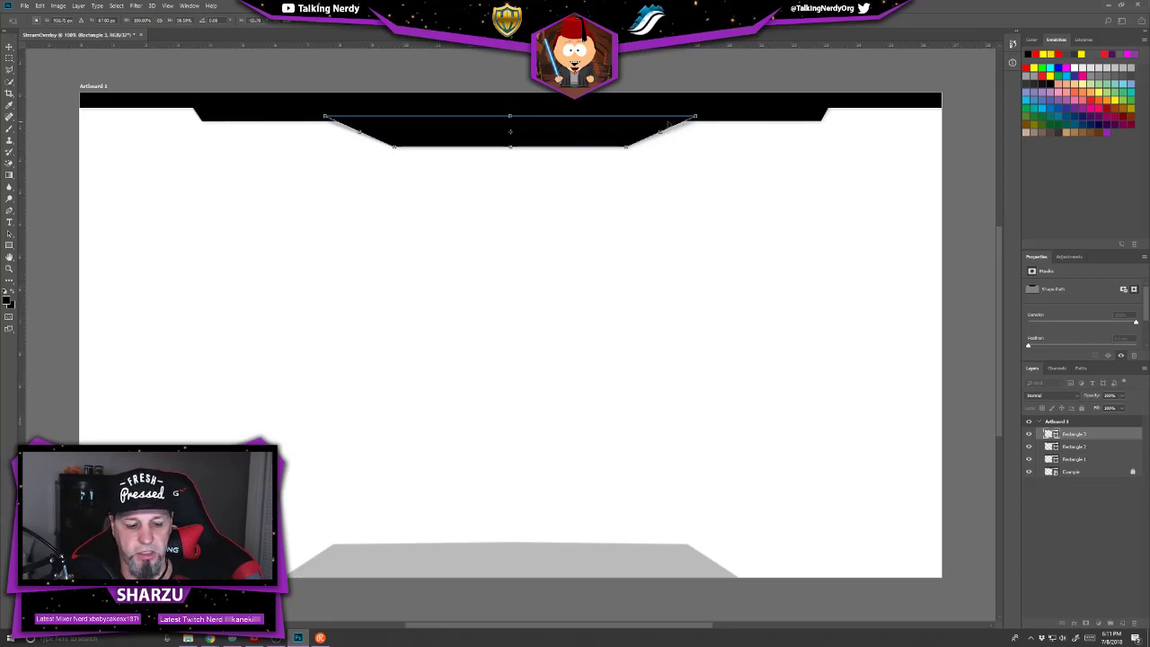
drag(694, 119, 707, 116)
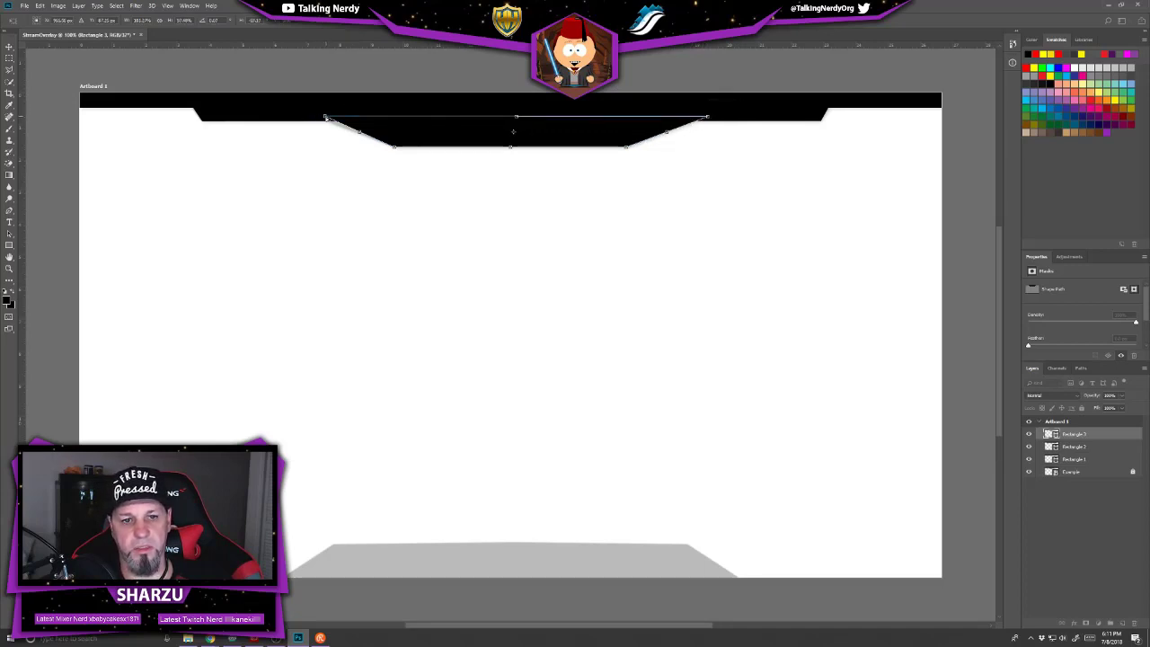
drag(325, 116, 313, 117)
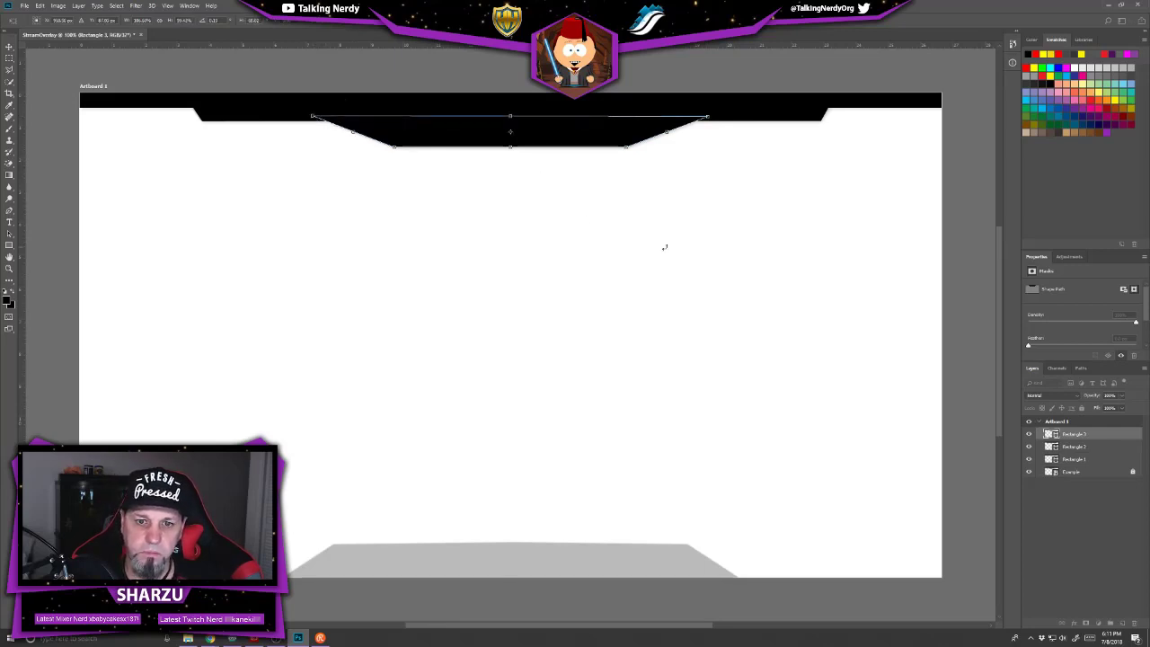
key(v)
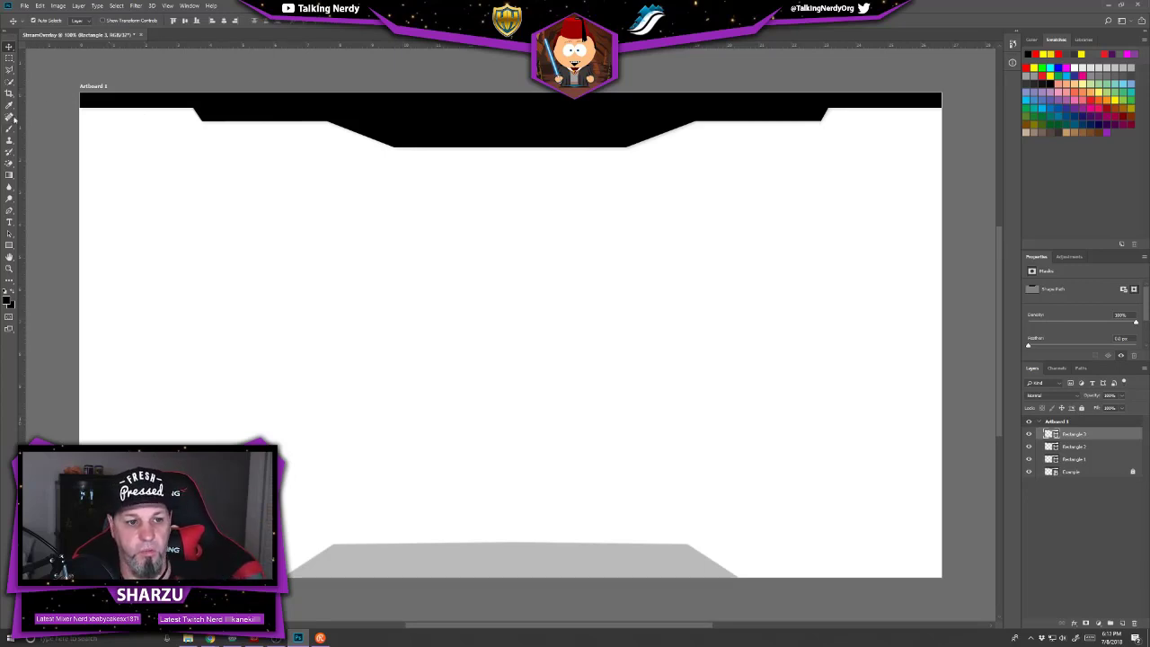
click(141, 107)
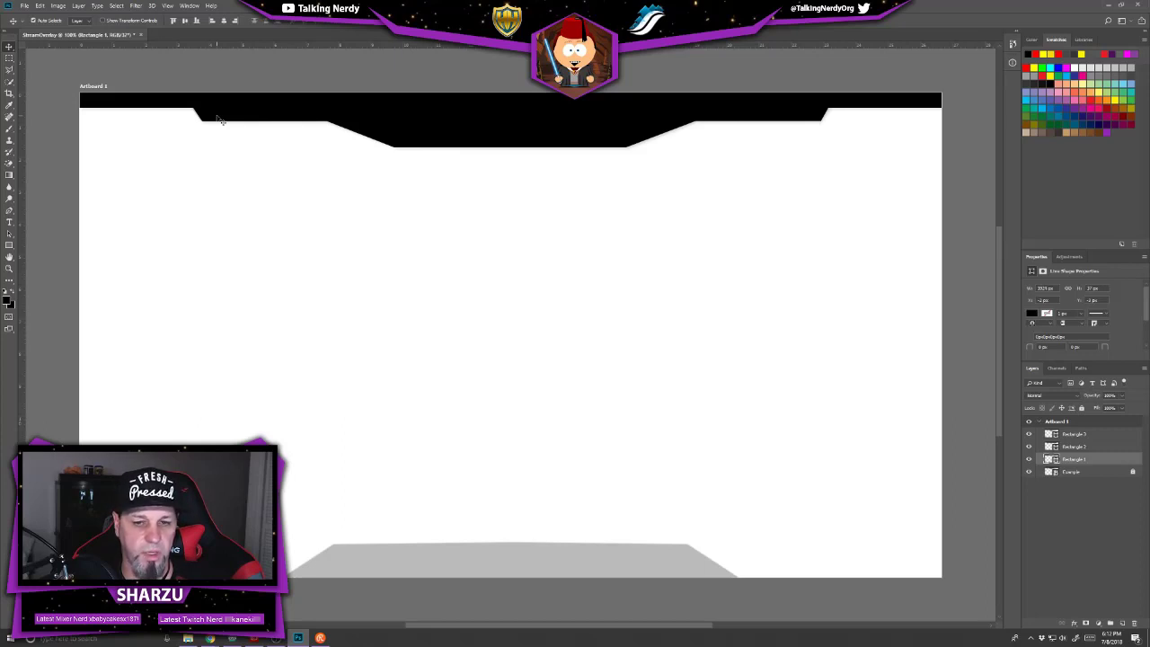
shift+click(219, 120)
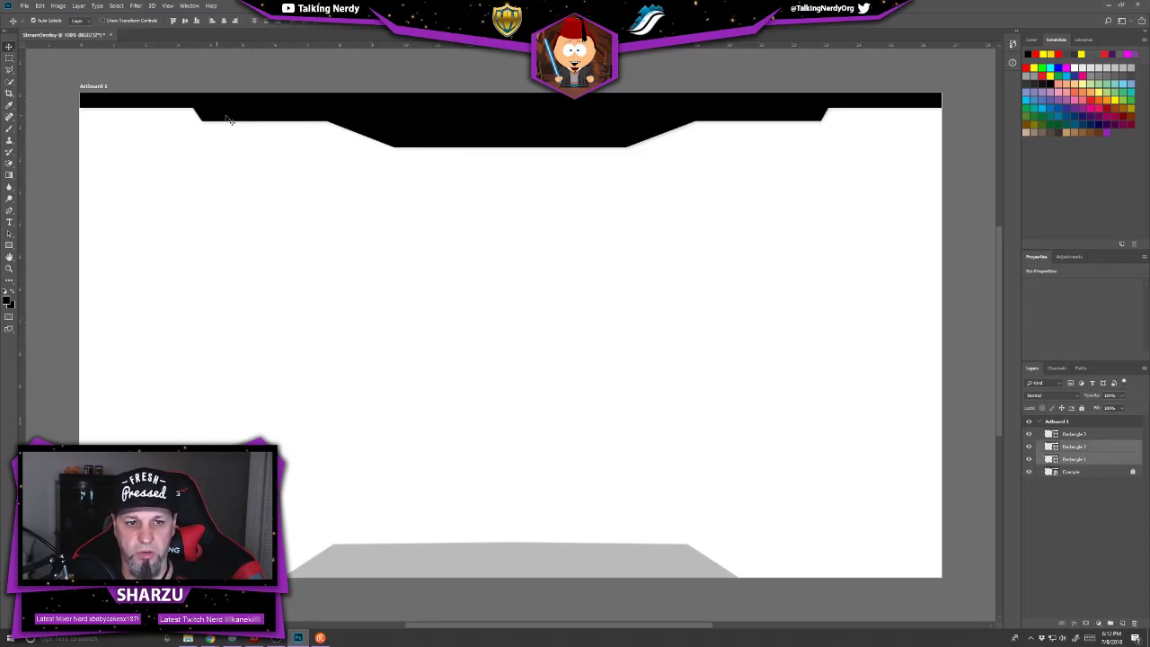
shift+click(390, 144)
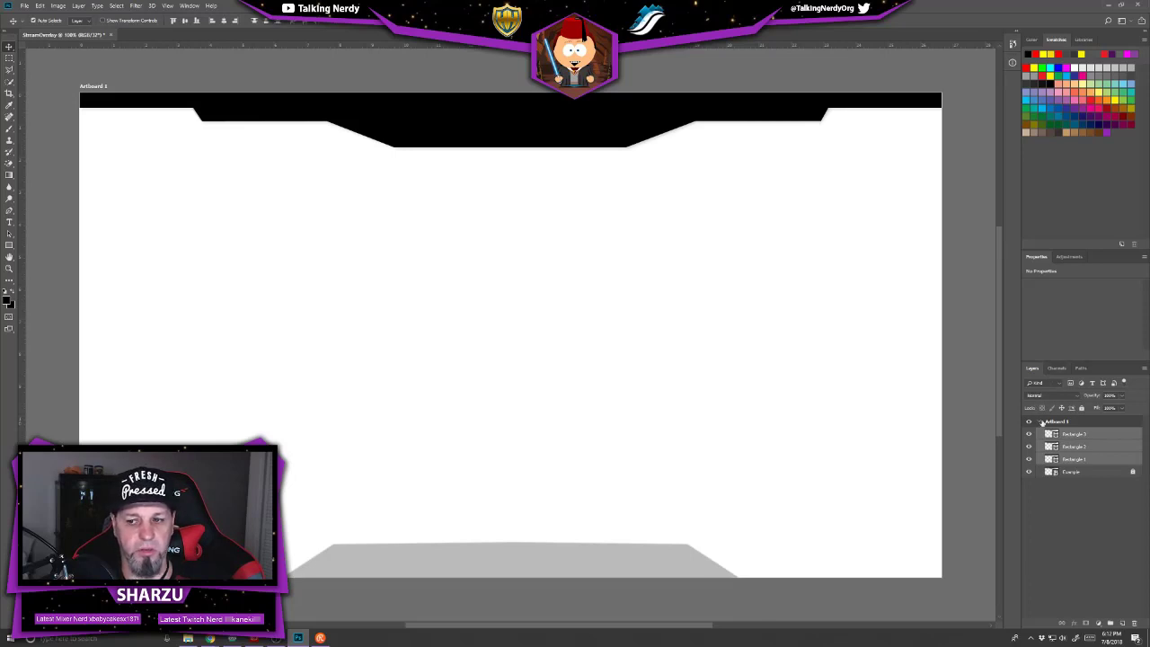
- Change the fill of the full-width Rectangle 1 bar to a red swatch and deselect it
click(1073, 460)
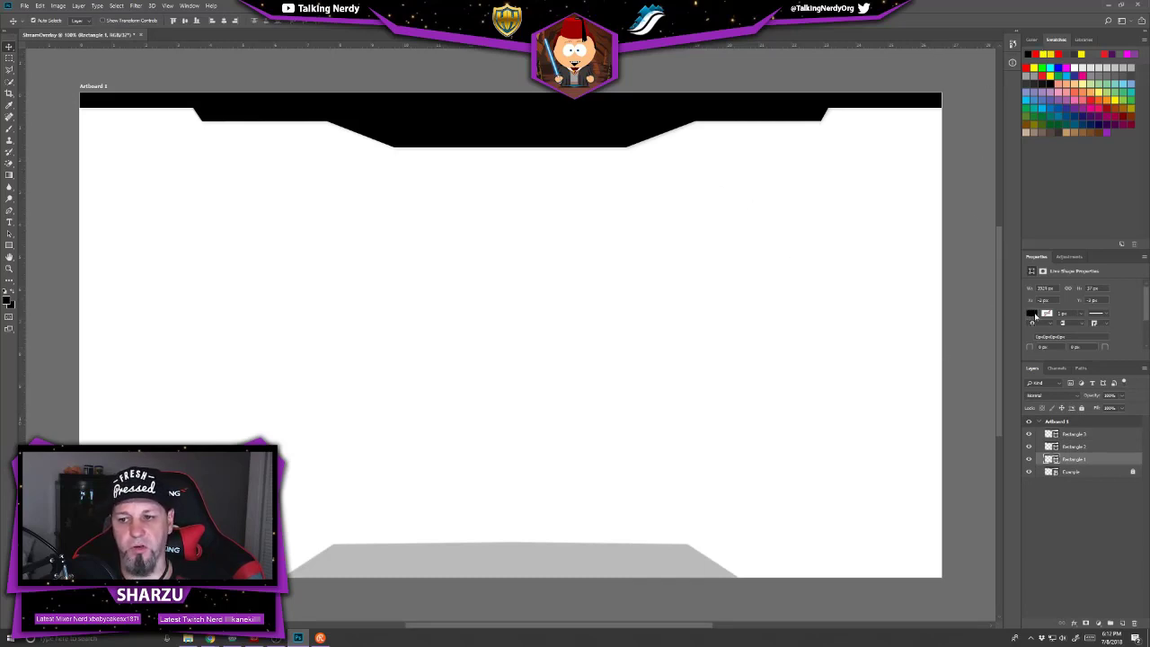
click(1032, 314)
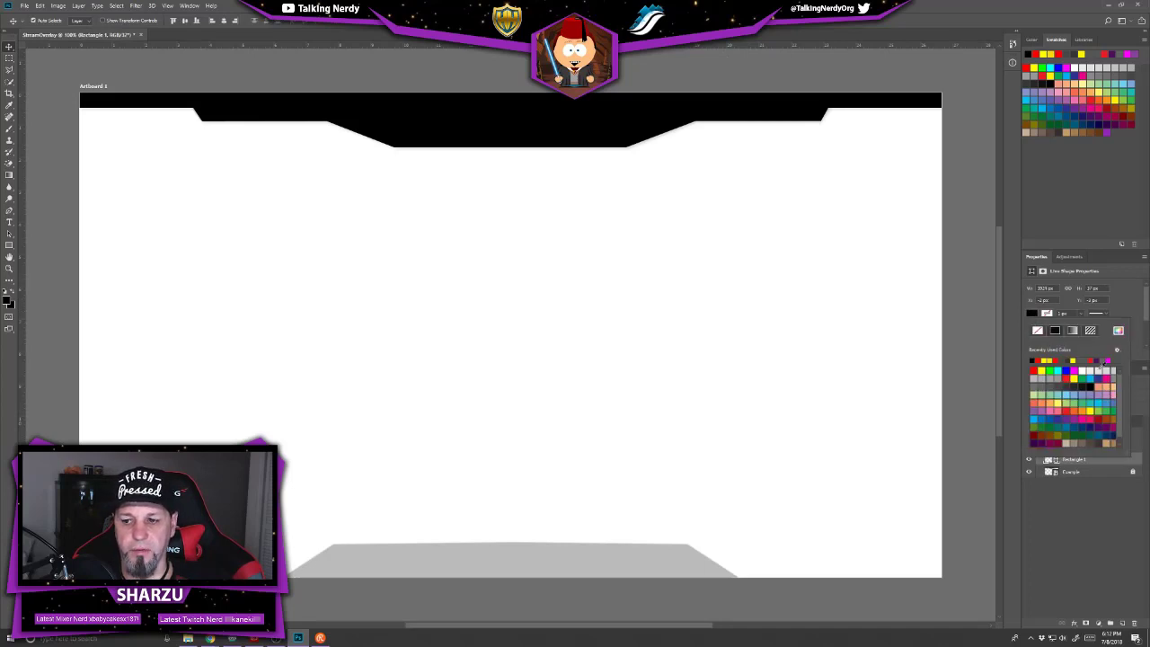
click(1066, 411)
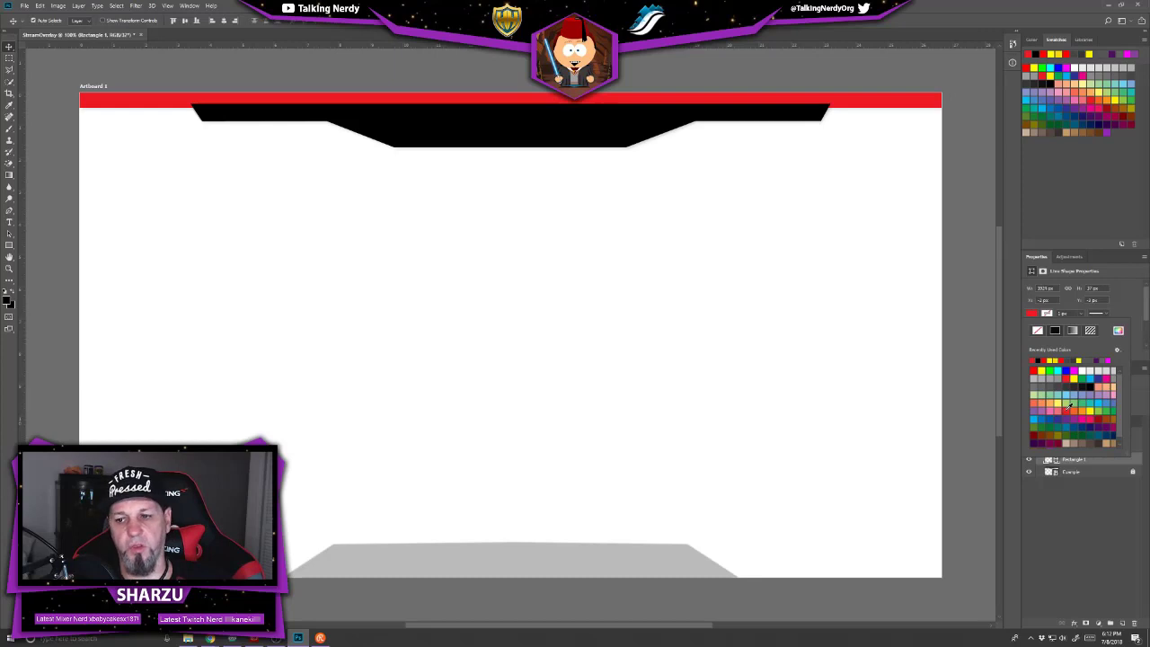
click(1083, 515)
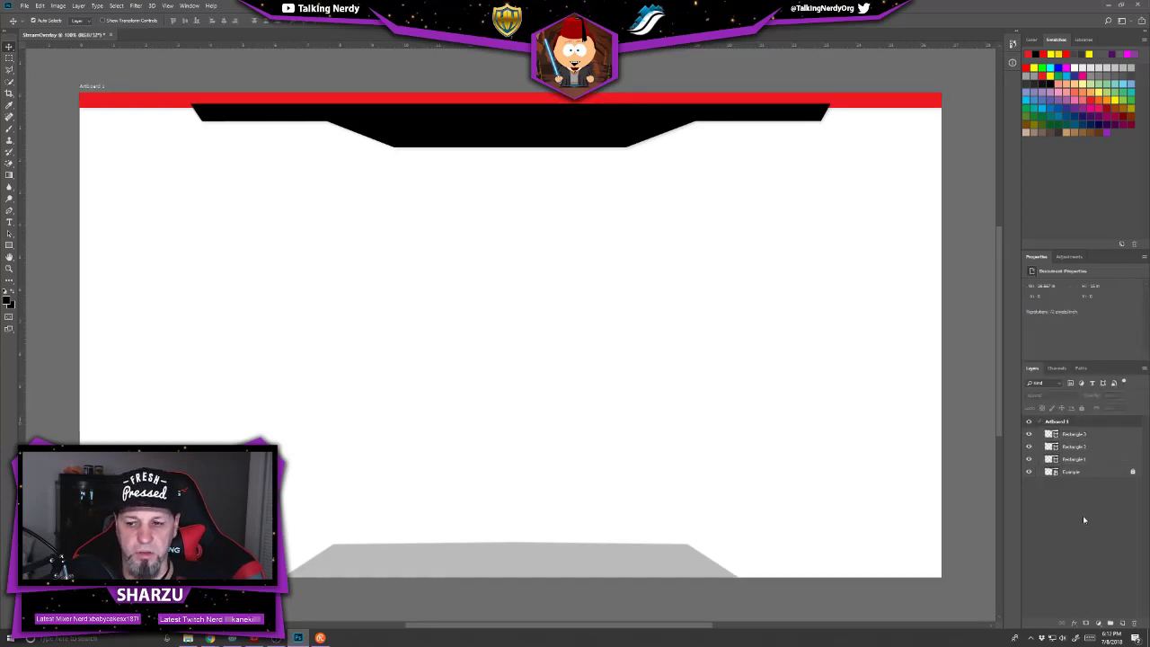
click(1074, 447)
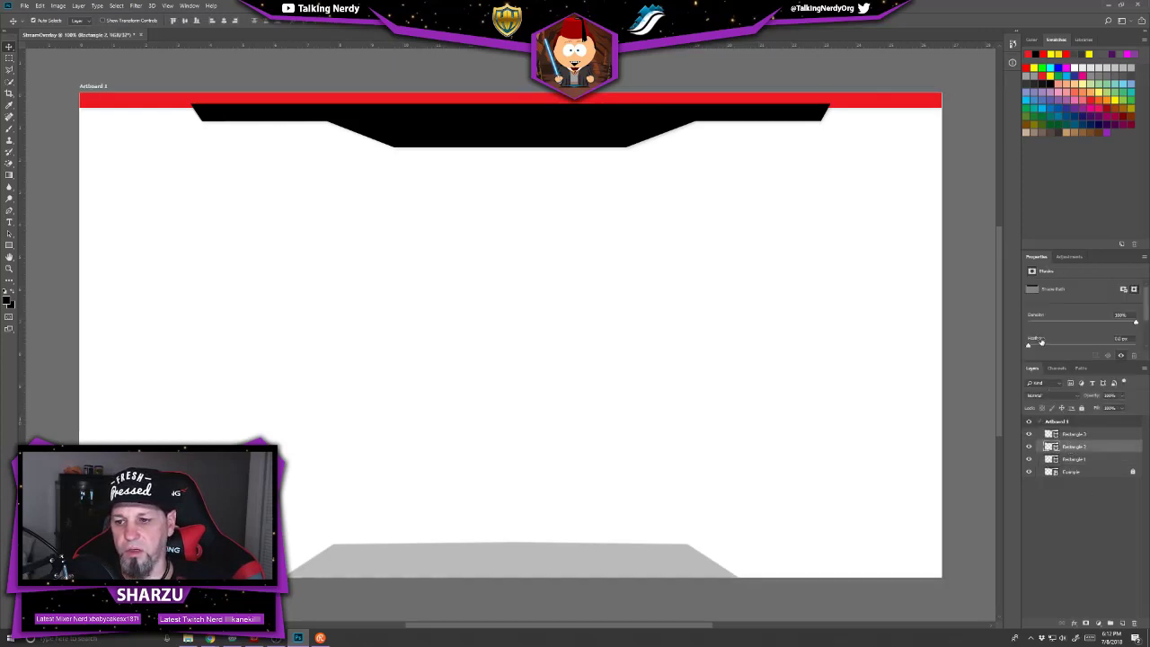
drag(1085, 460, 1084, 448)
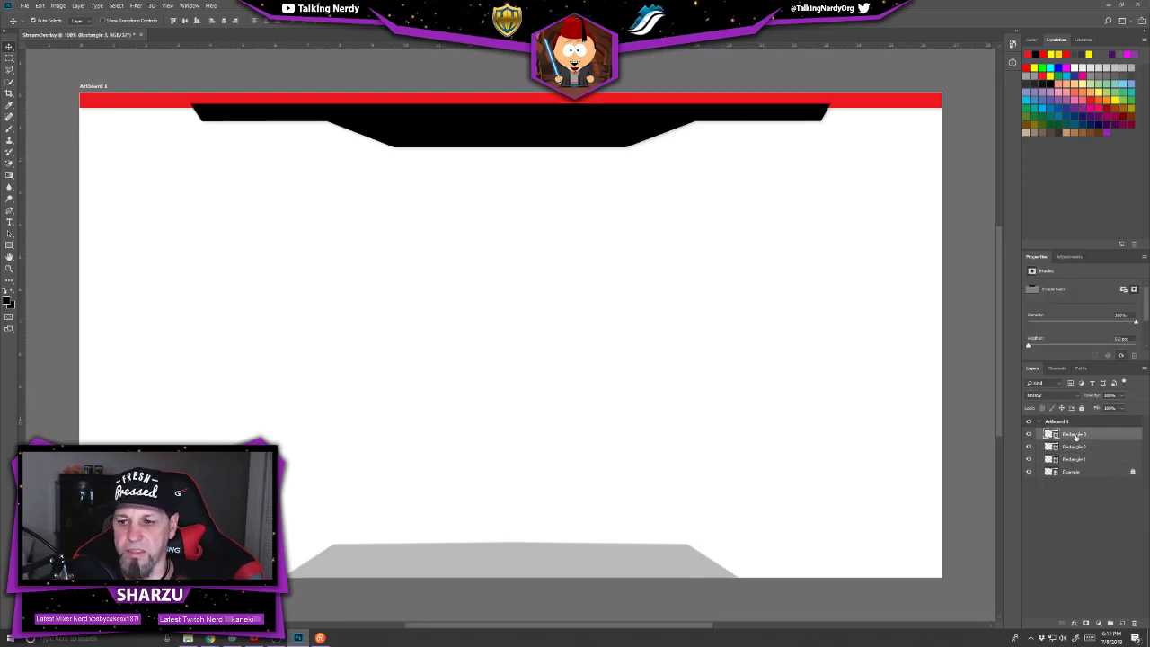
click(1078, 462)
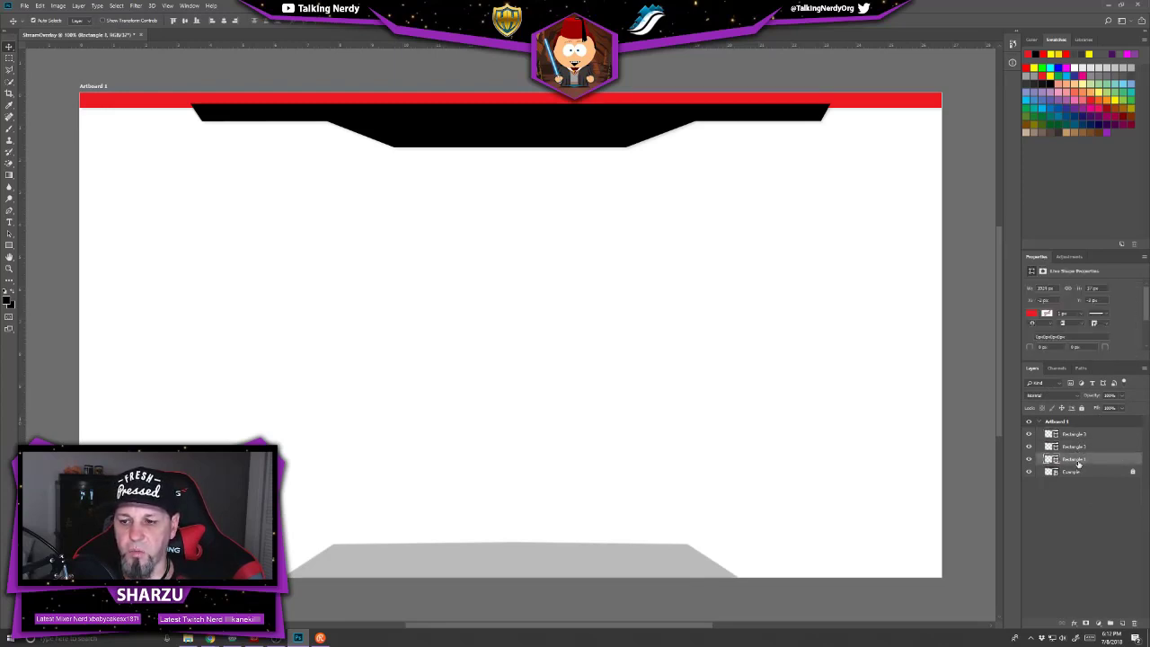
click(1077, 447)
click(1076, 435)
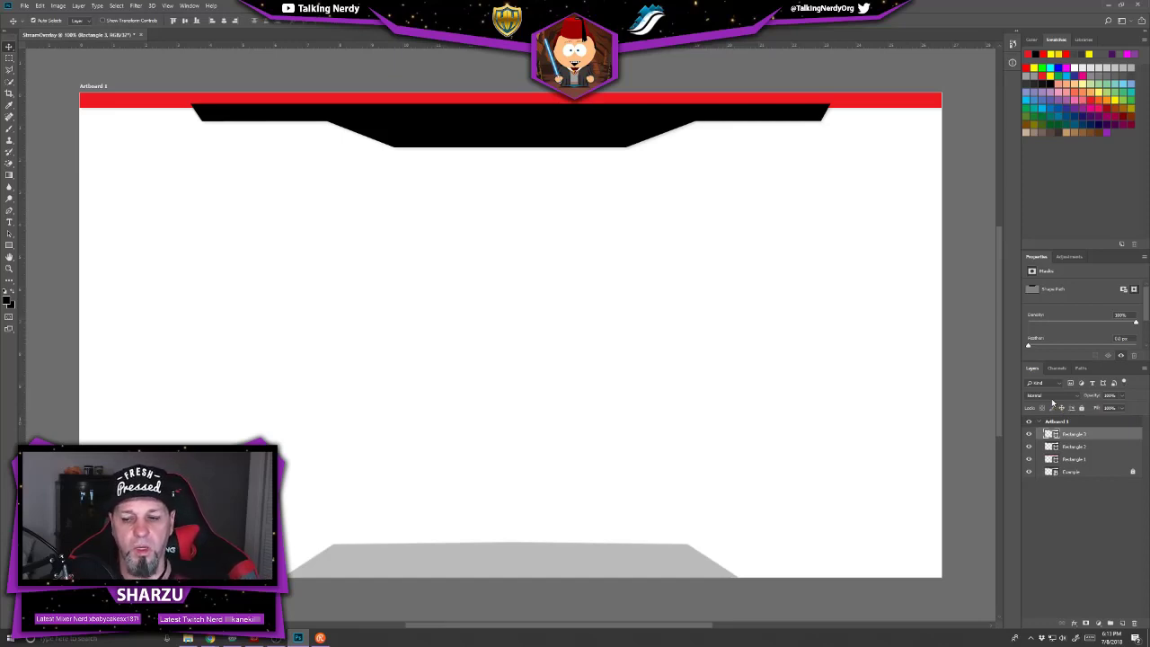
- Change the fill of the Rectangle 2 shape to bright red using the Path Selection tool's fill option
click(1049, 446)
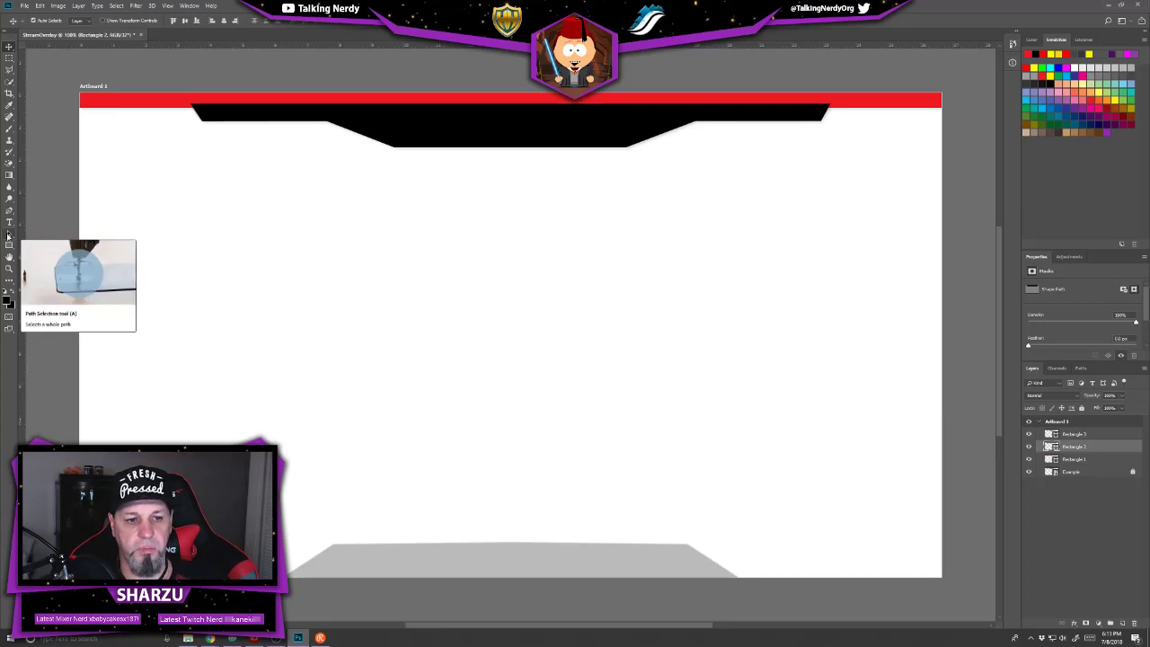
click(9, 234)
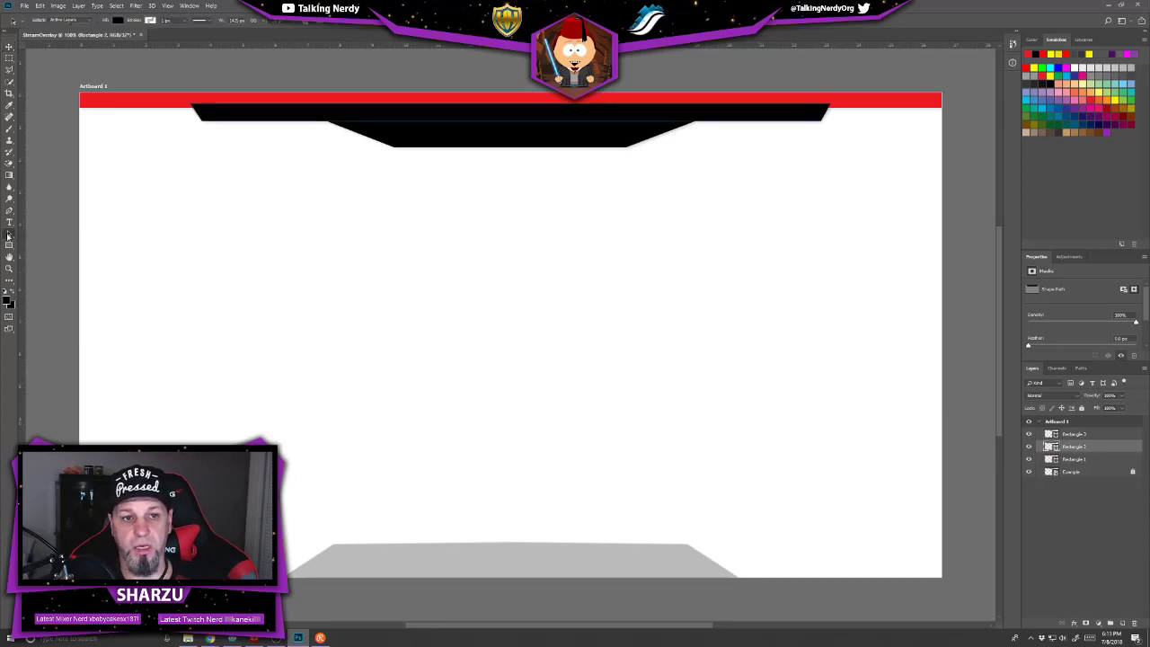
click(117, 21)
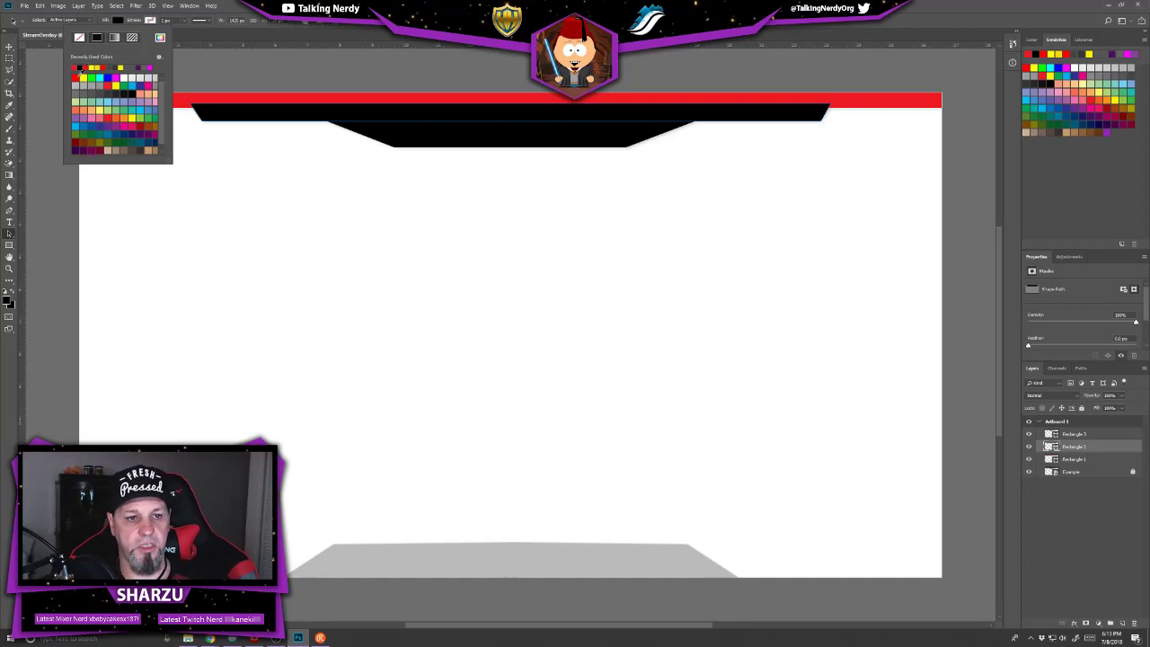
click(76, 77)
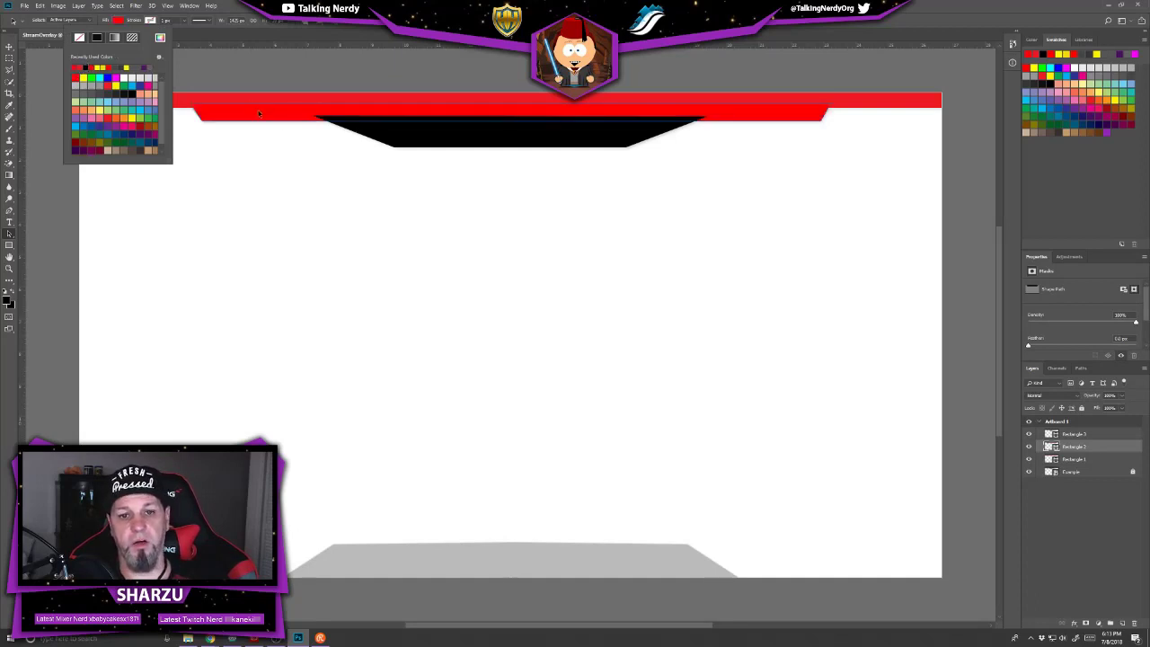
click(444, 143)
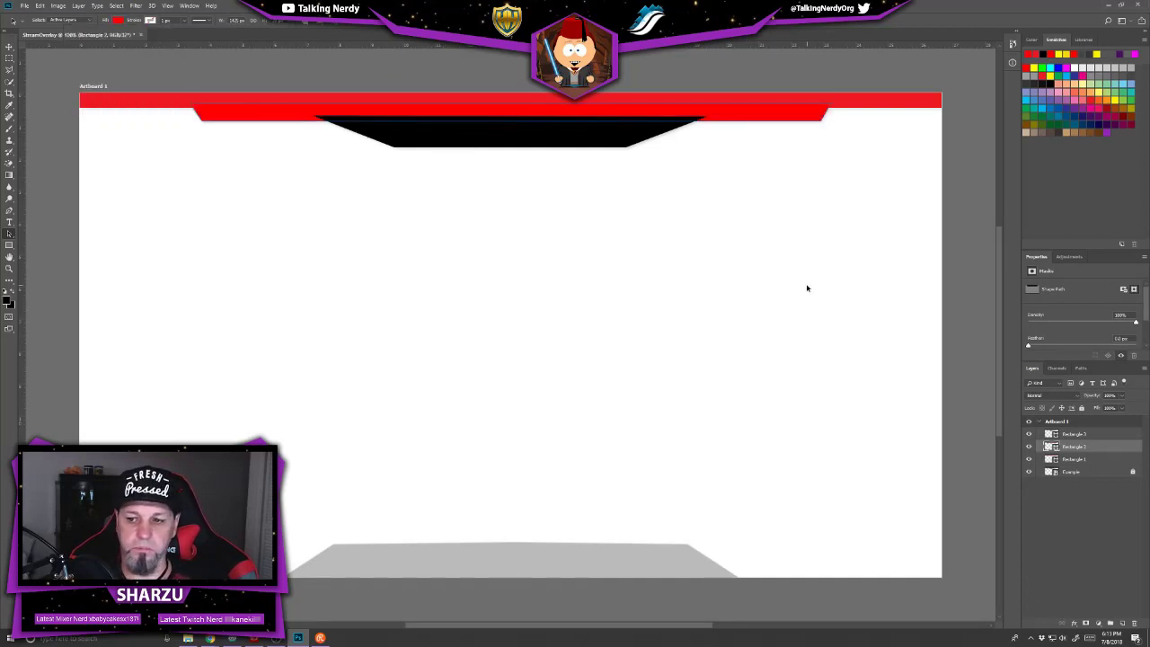
- Fill the Rectangle 3 trapezoid with the same bright red as Rectangle 2
click(1066, 435)
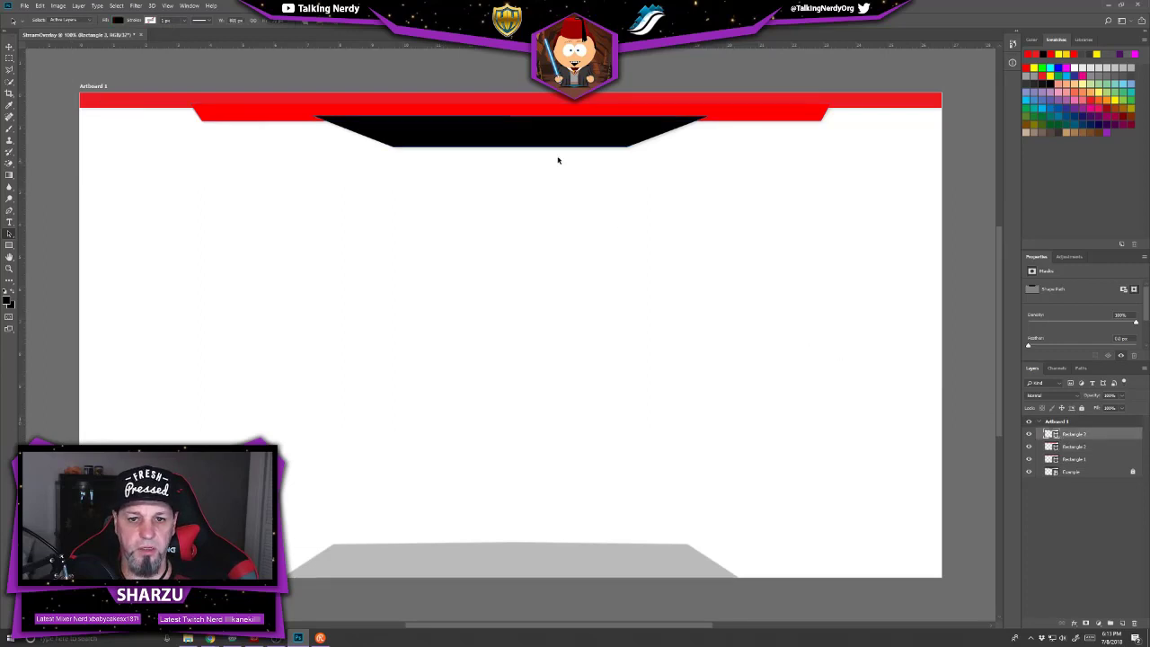
click(118, 20)
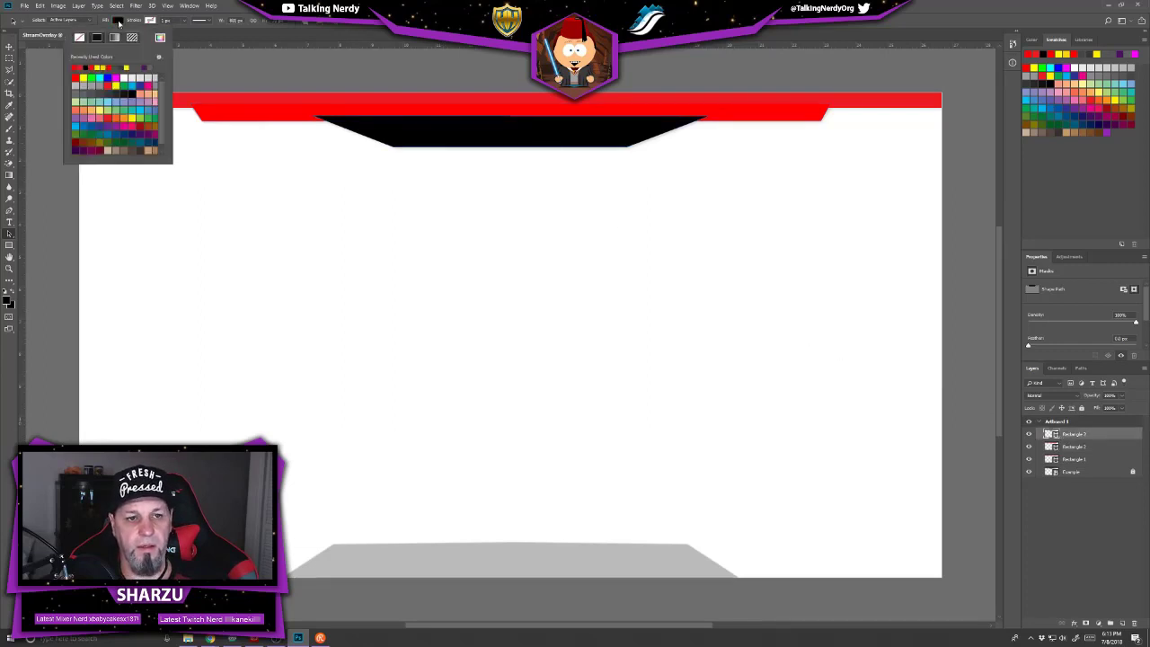
click(77, 77)
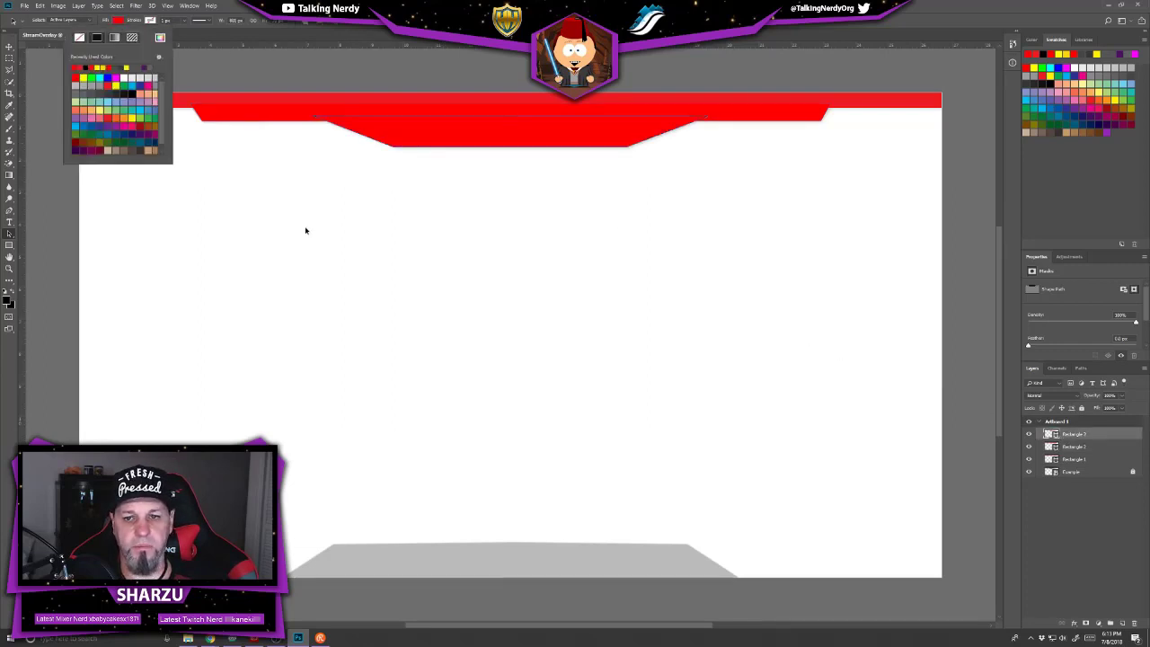
click(578, 306)
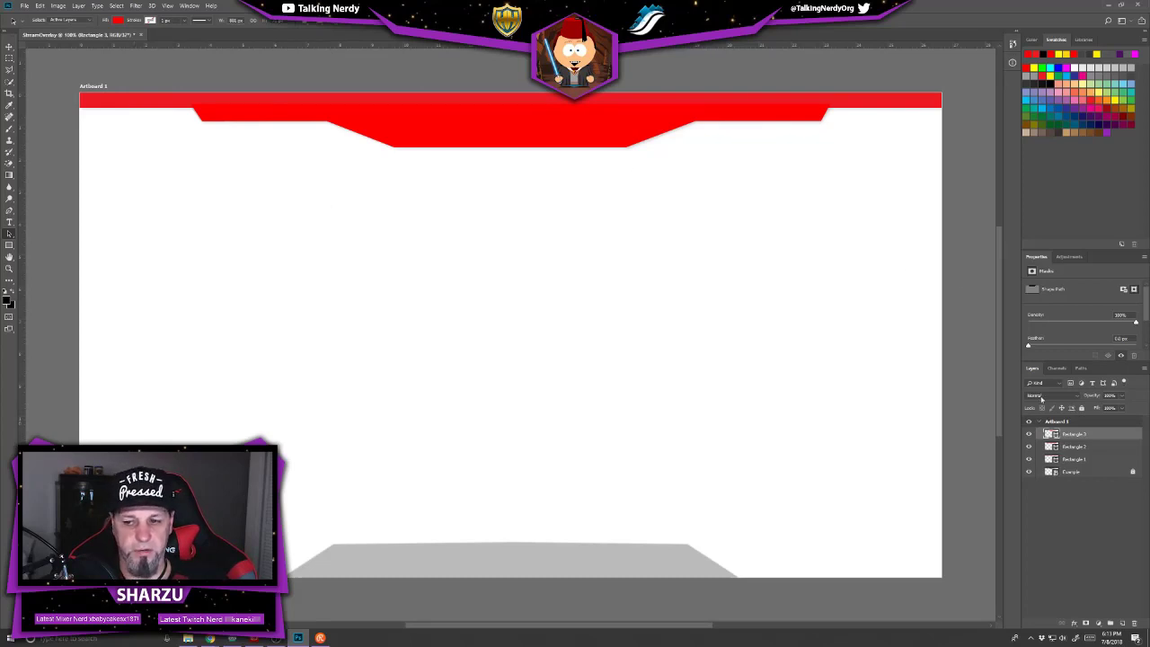
- Duplicate the Rectangle 1, Rectangle 2 and Rectangle 3 layers together within Artboard 1
shift+click(1078, 451)
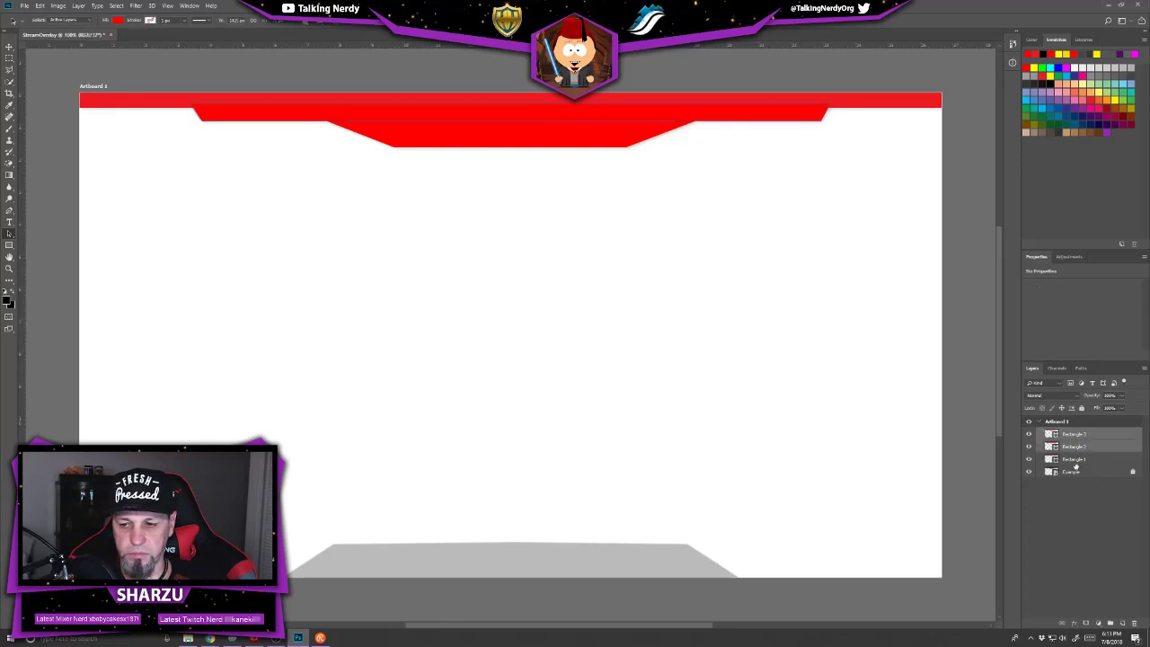
shift+click(1076, 461)
right_click(1077, 461)
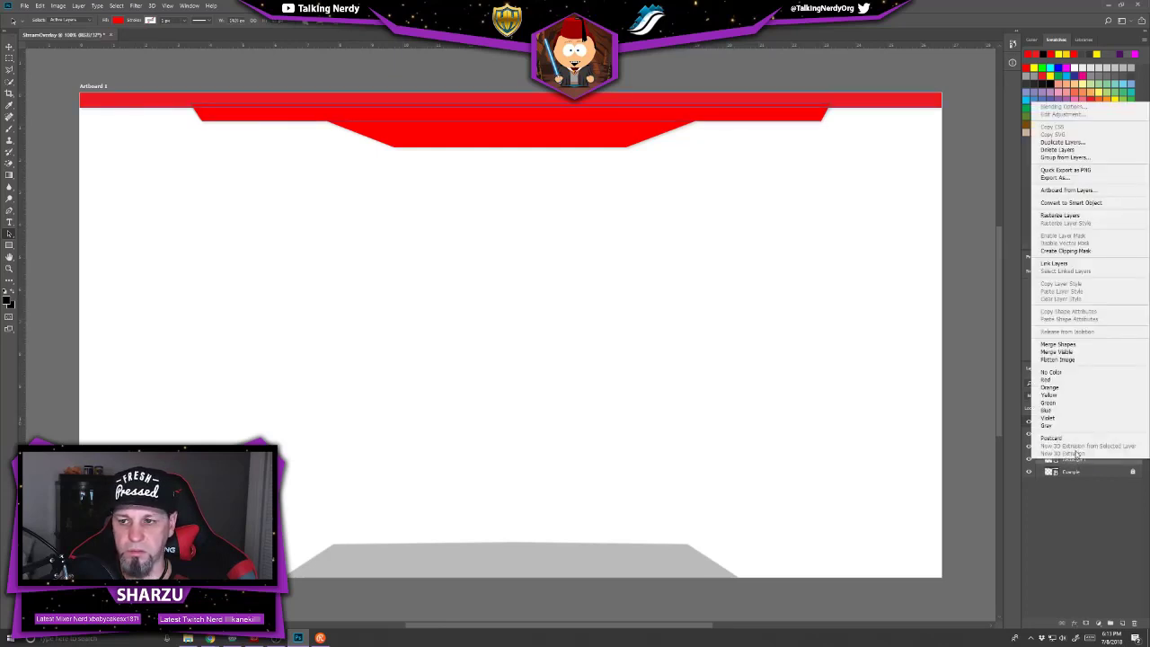
click(1051, 142)
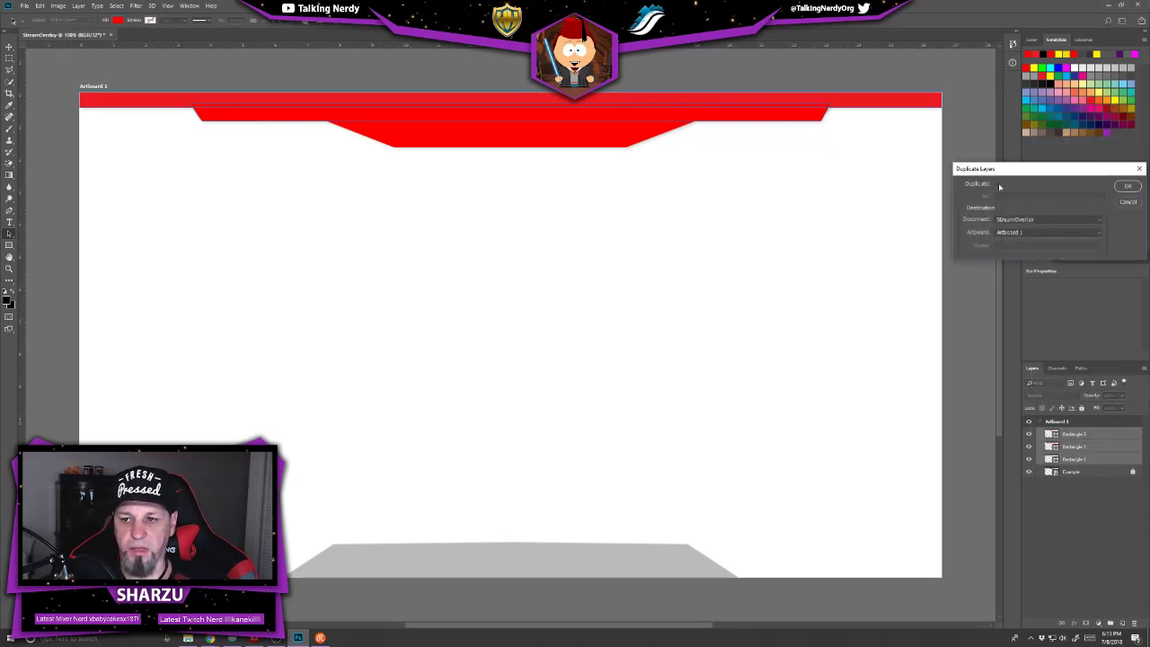
click(1127, 187)
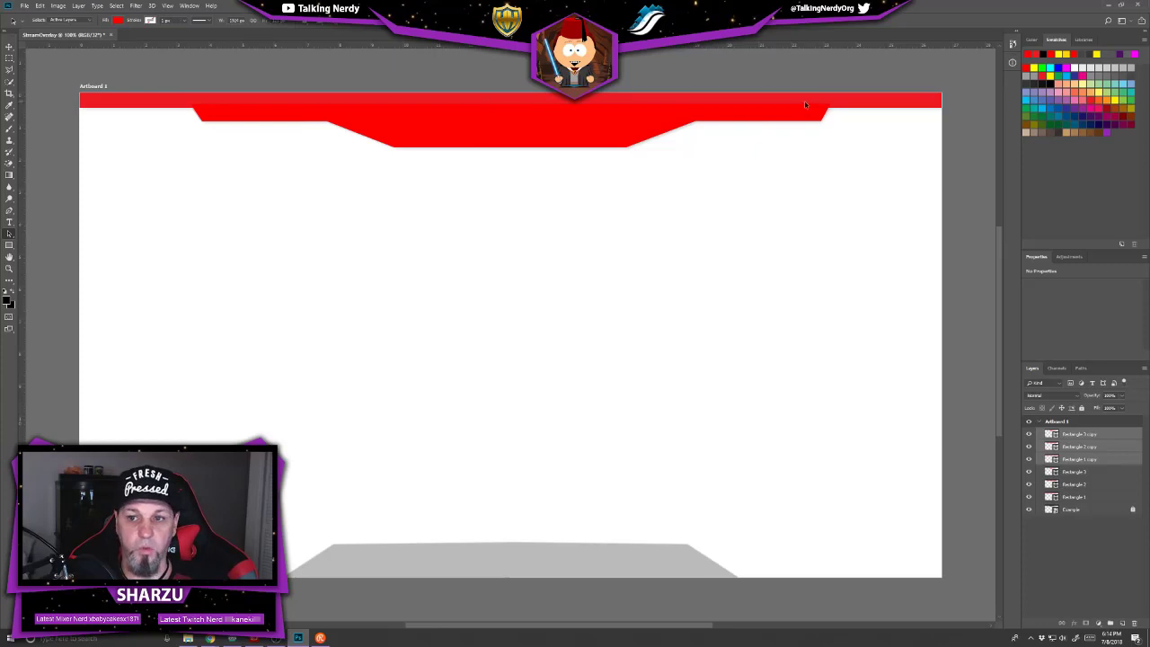
- Nudge the copied full-width bar up a few pixels and change the fill of all three copied shapes to black
click(879, 106)
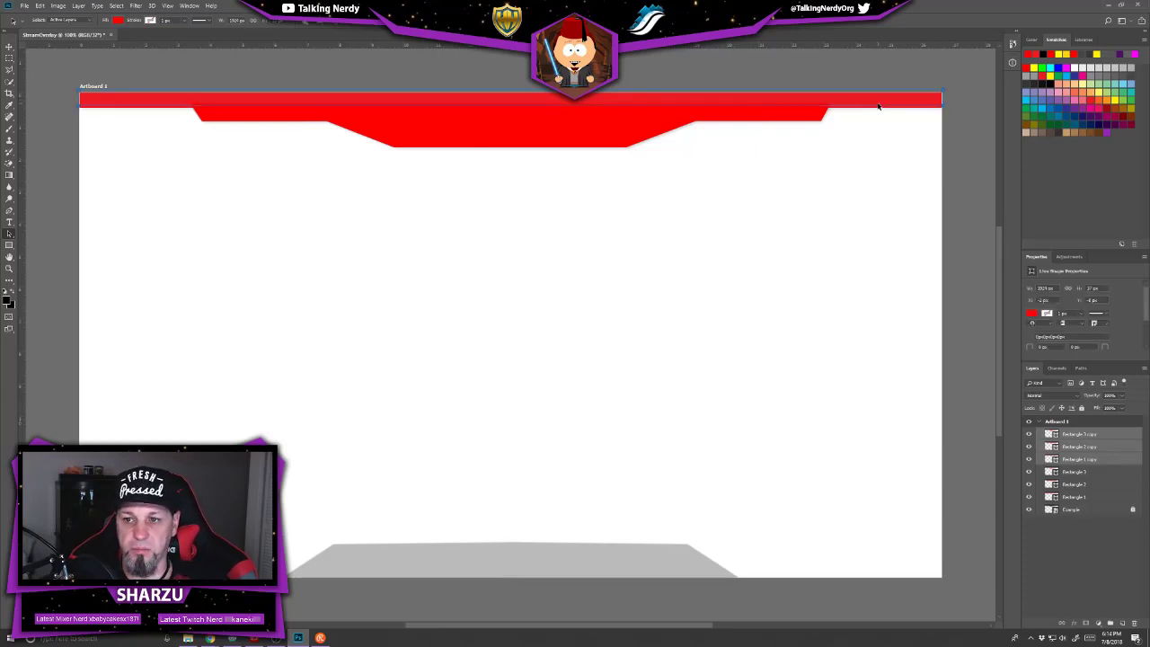
key(Up)
key(Up)
key(Up)
key(Up)
key(Up)
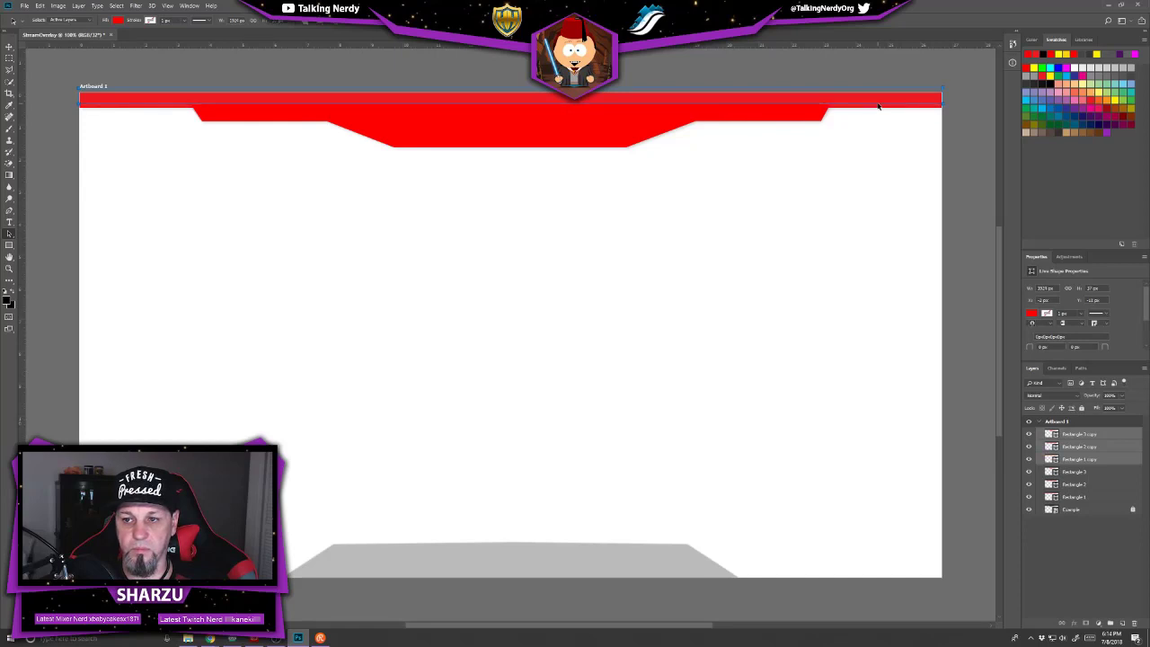
key(Up)
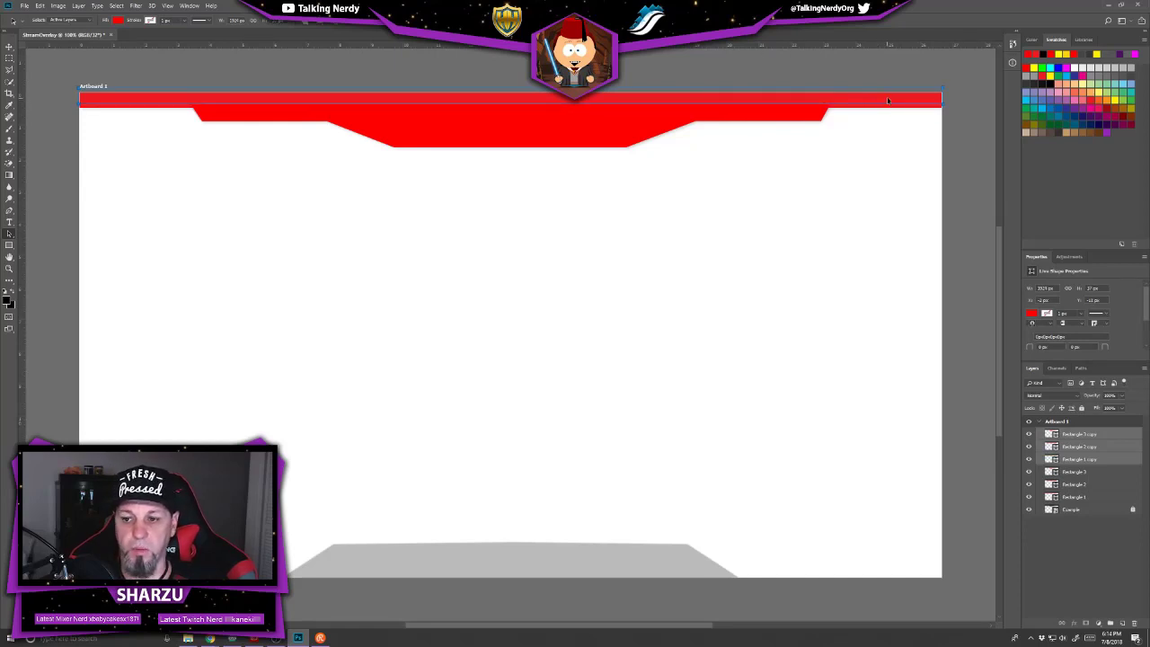
click(1032, 313)
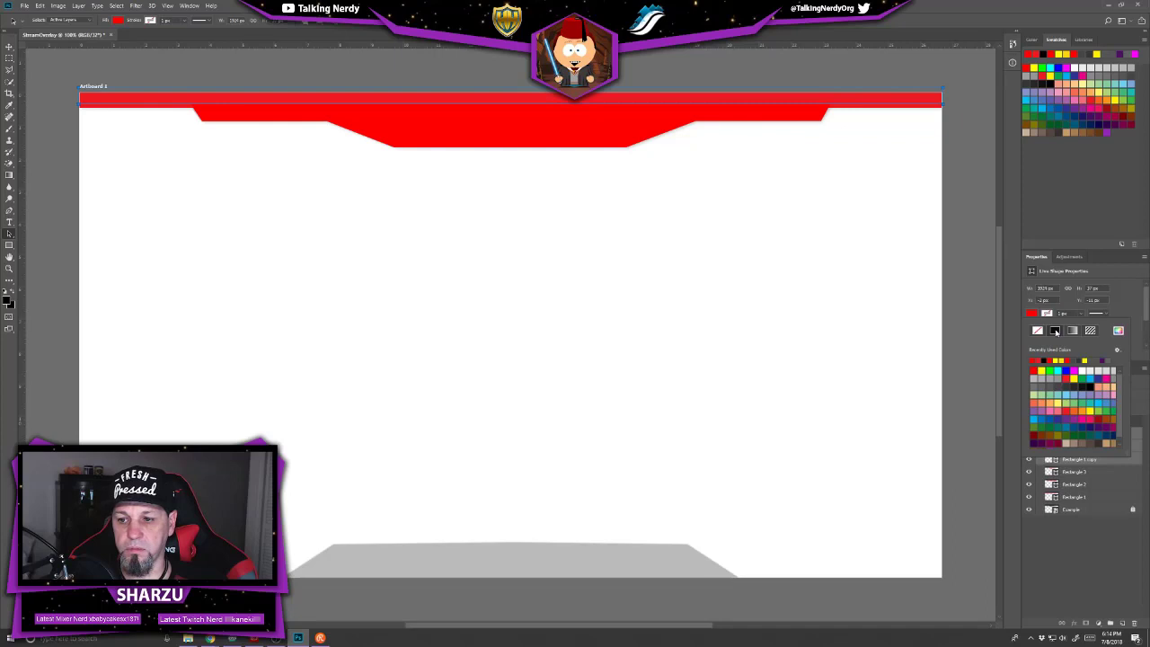
click(1048, 360)
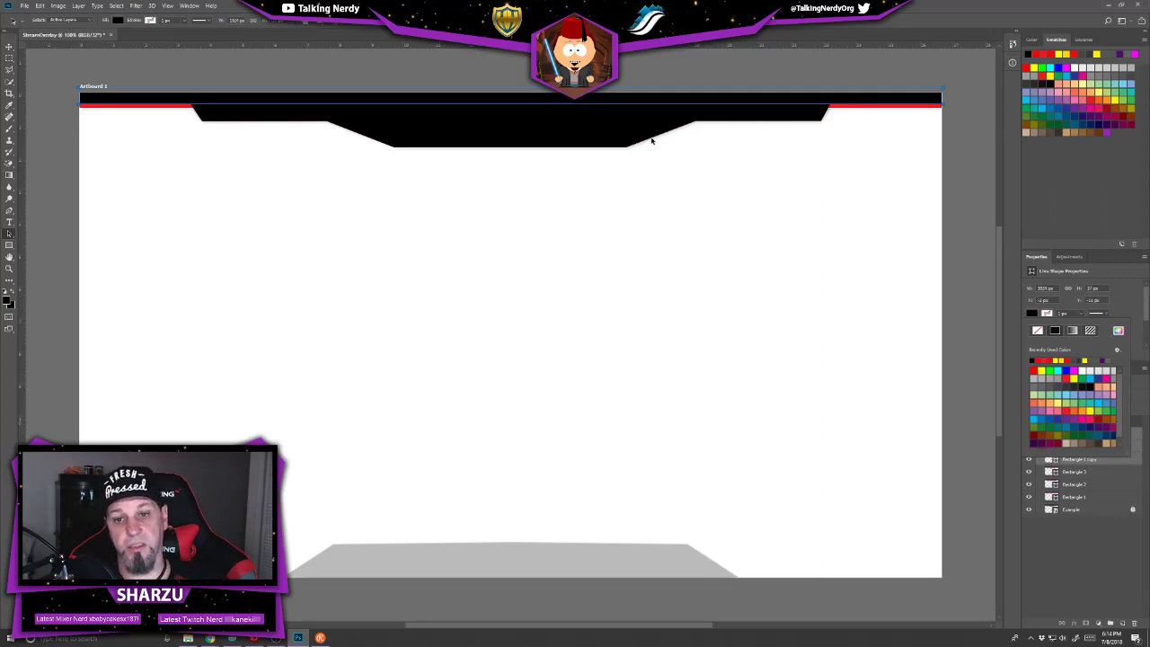
- Nudge the black copy of the wide middle trapezoid upward until a thin red border shows along its lower edge
click(272, 117)
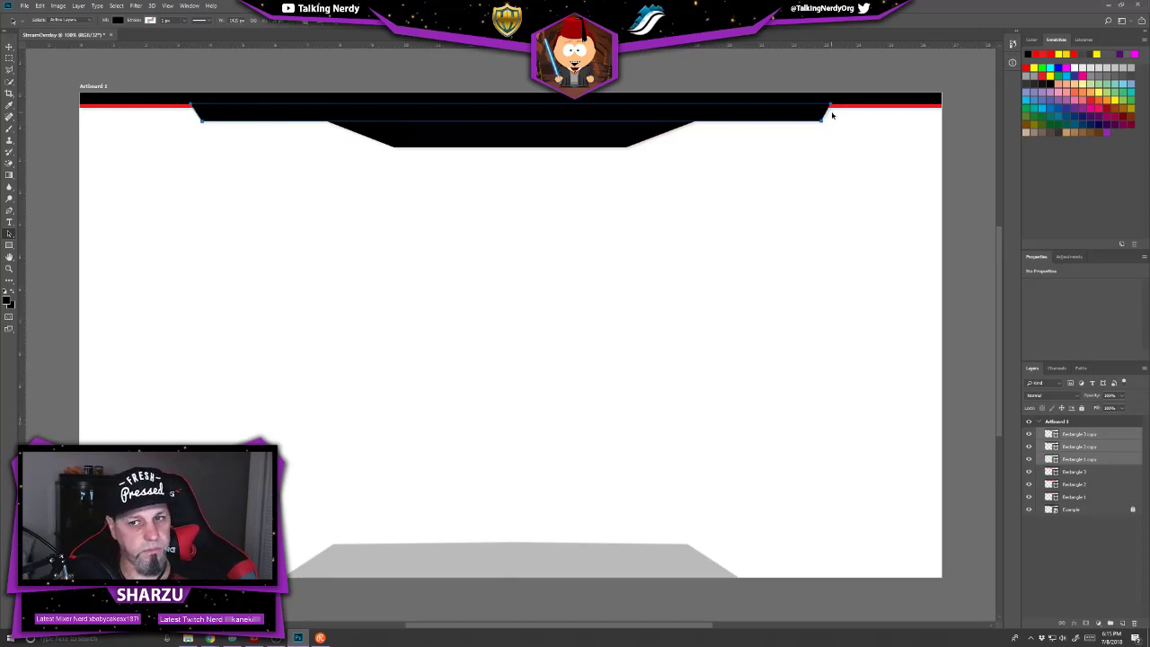
key(Up)
key(Up)
key(Up)
key(Up)
key(Up)
key(Up)
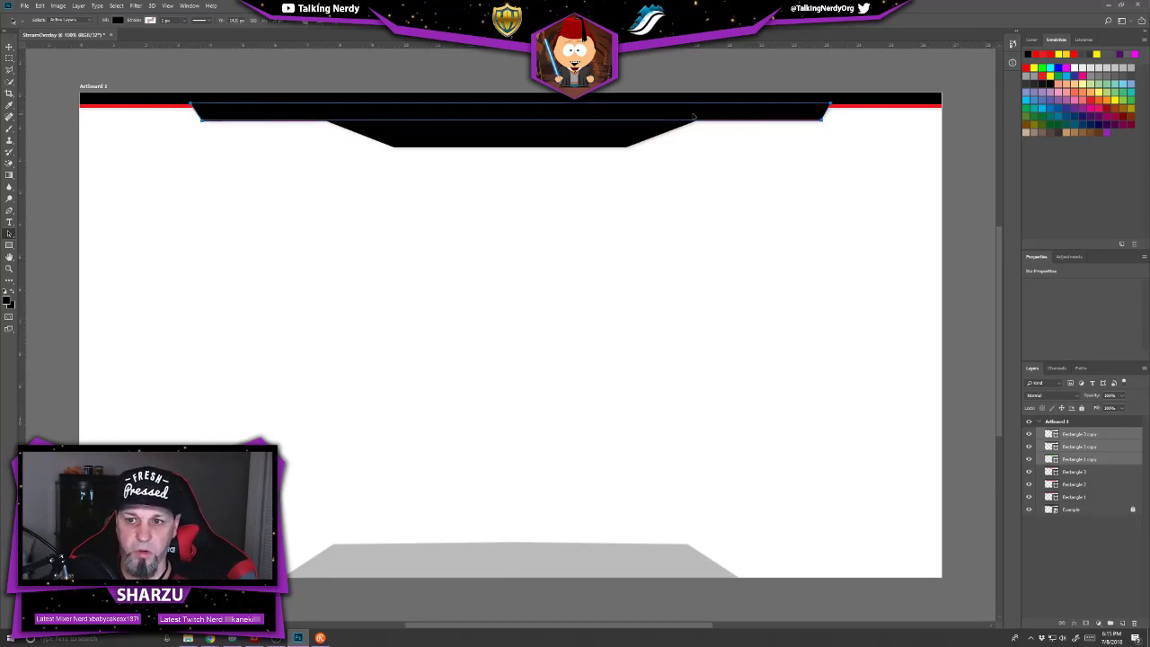
key(Up)
key(Up)
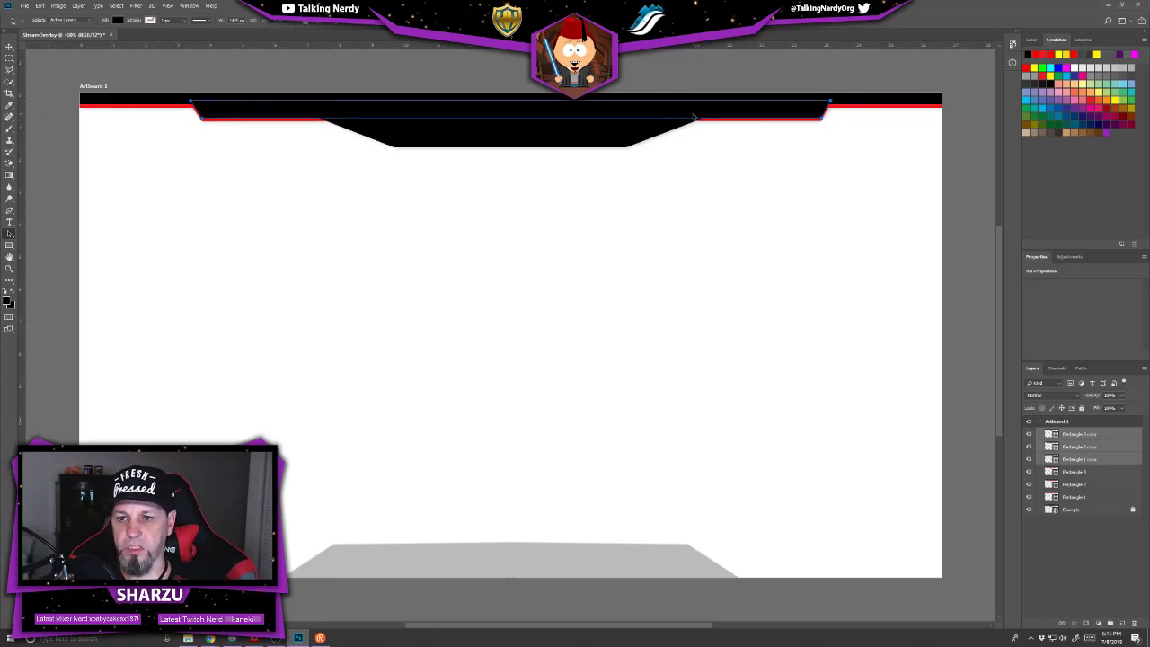
key(Up)
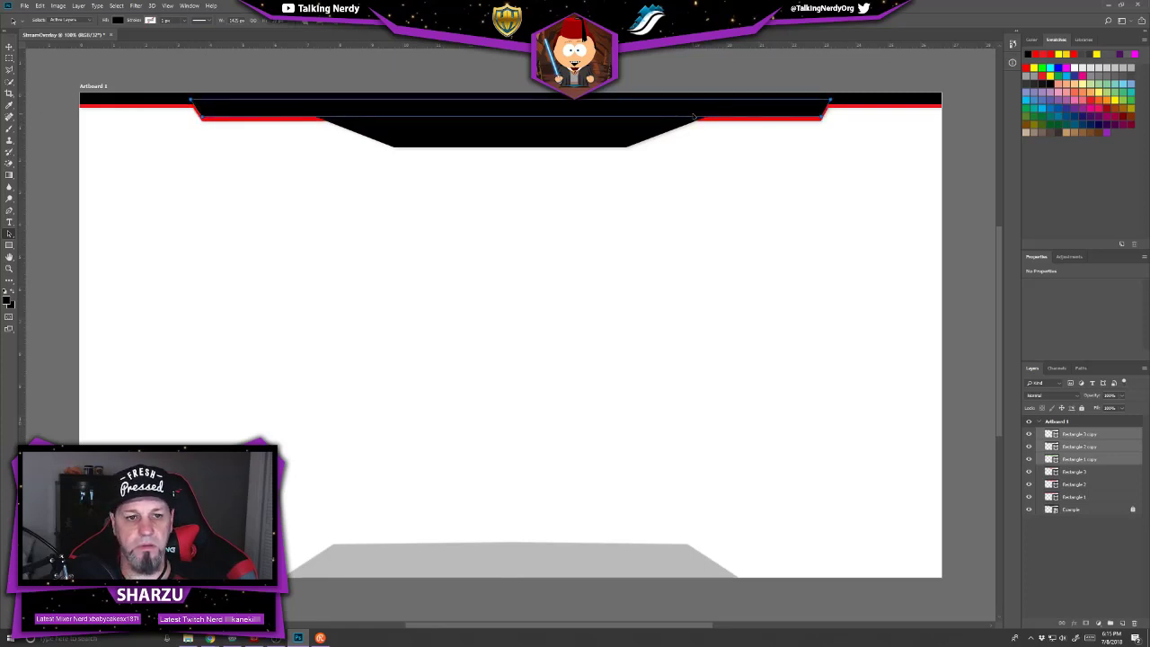
key(Up)
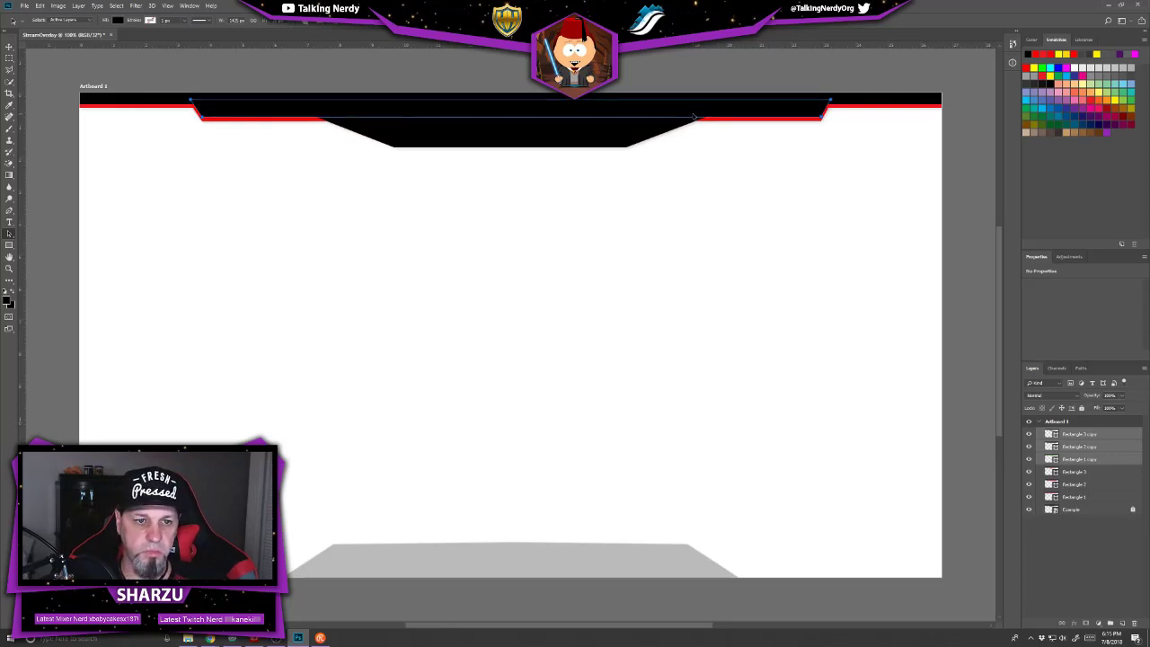
key(Down)
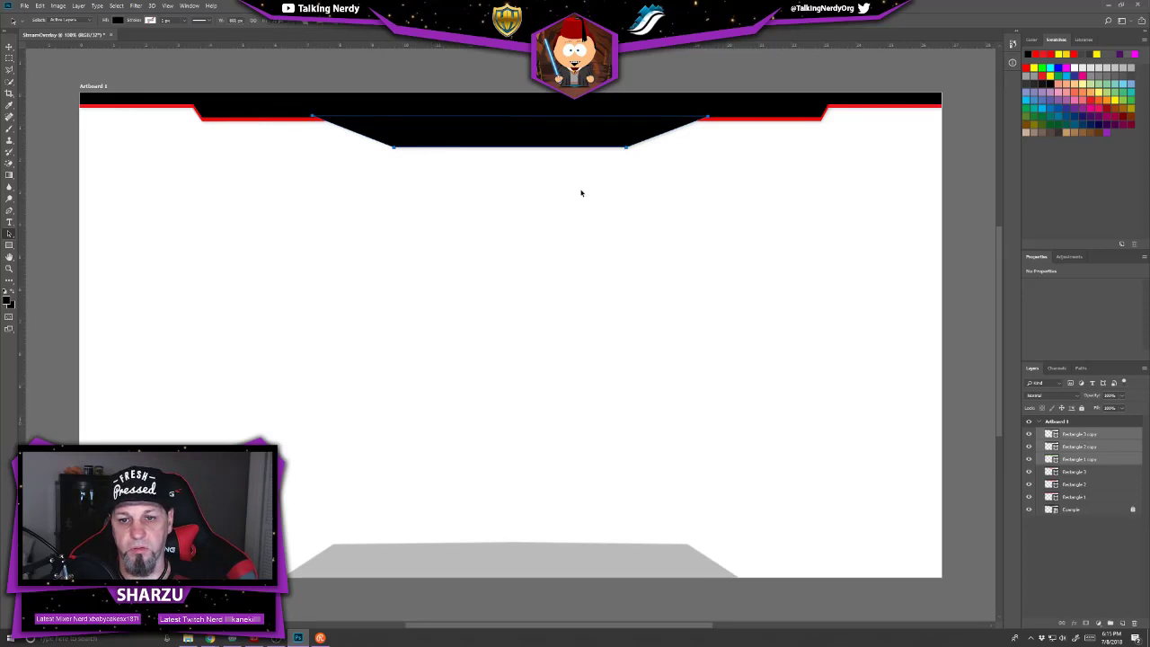
- Nudge the black copy of the narrowest trapezoid upward to expose a thin red border along its bottom and slanted sides
key(Up)
key(Up)
key(Up)
key(Up)
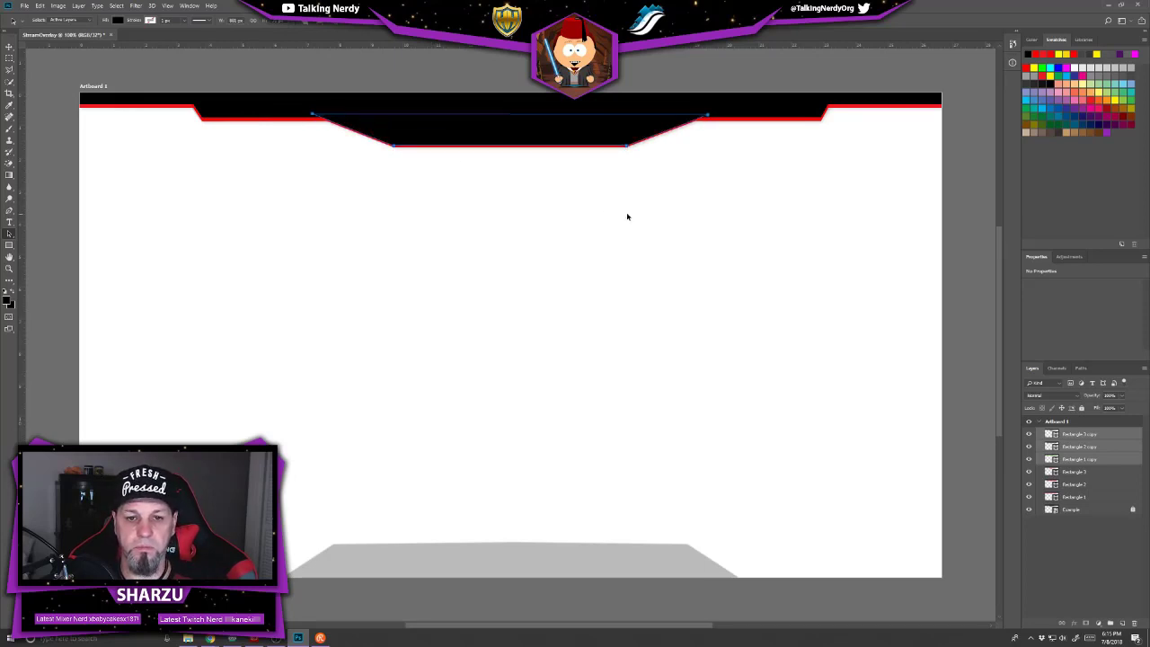
key(Up)
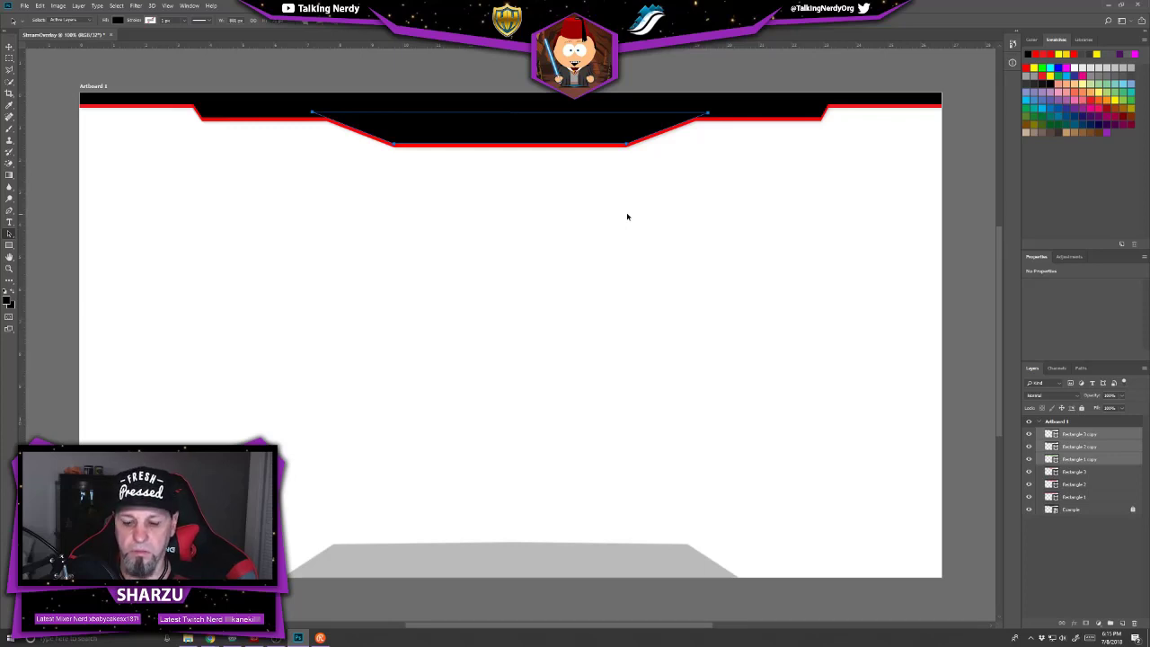
key(Down)
key(Up)
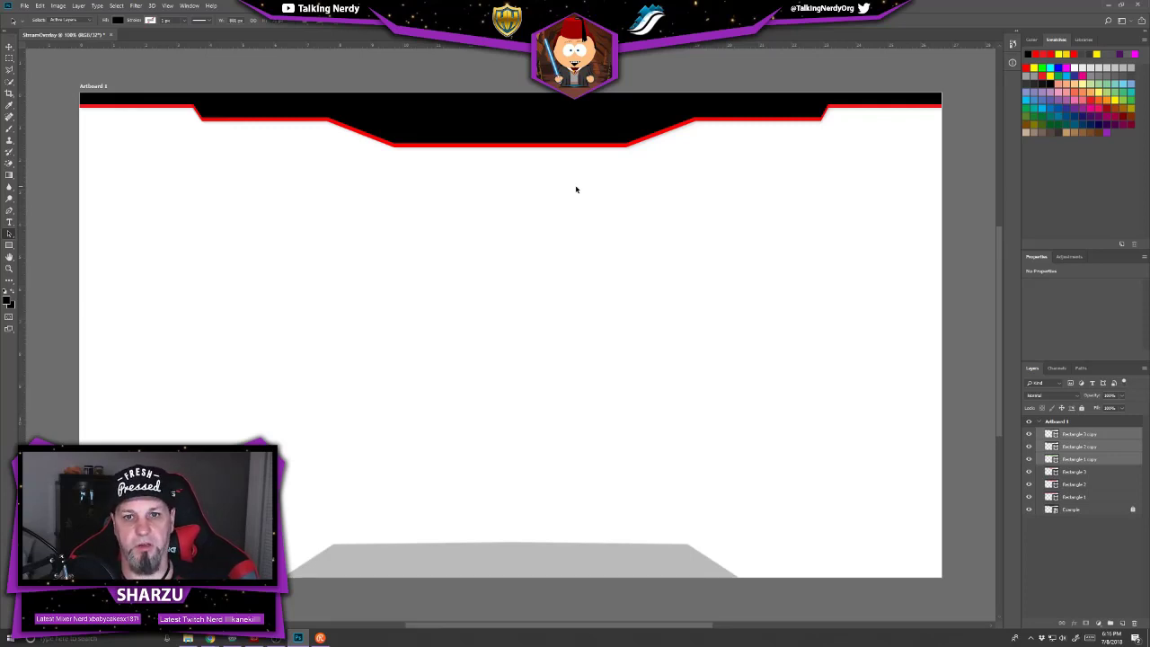
- Shift the three black copies together slightly to the right with Free Transform to widen the red border on the left slant
click(233, 105)
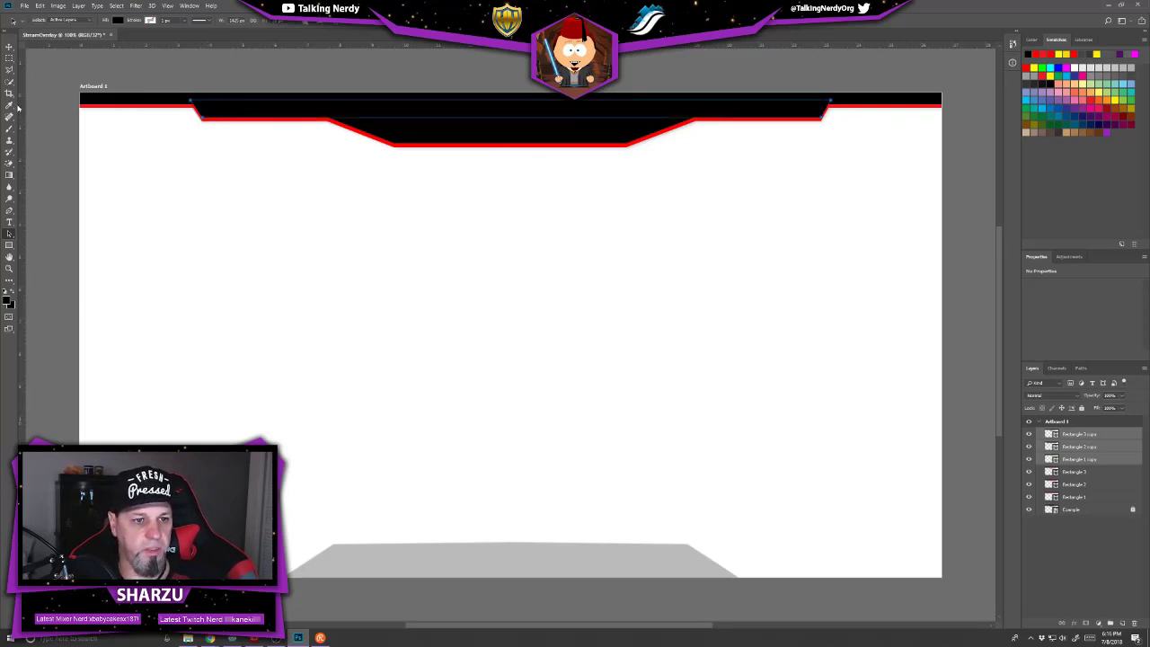
click(9, 47)
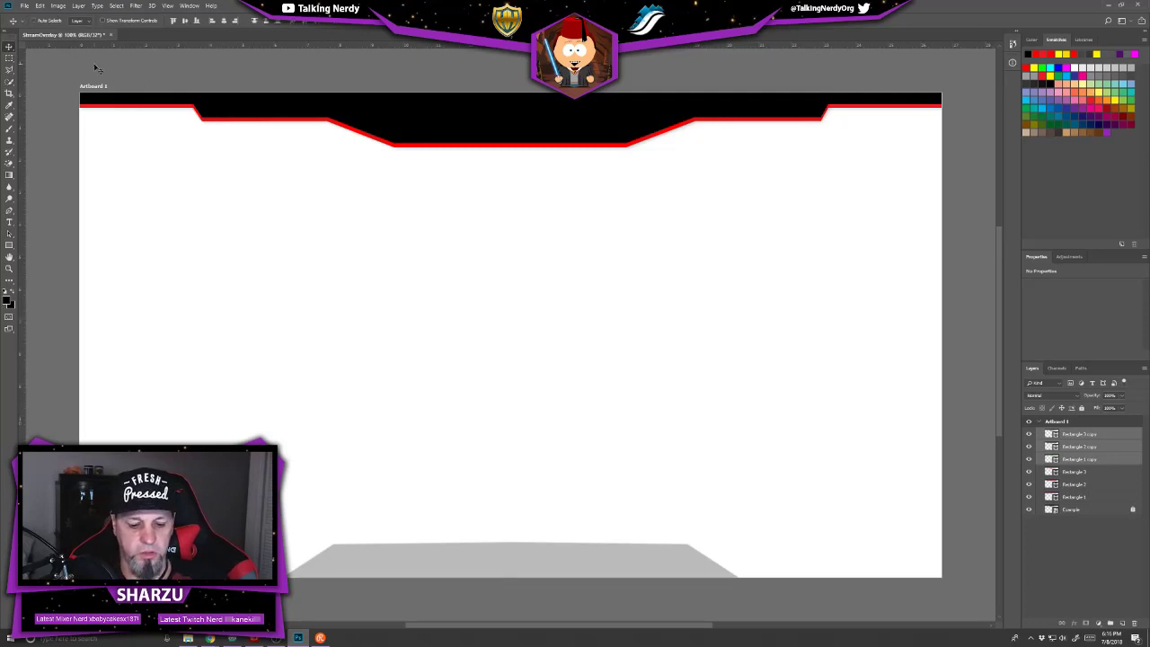
key(ctrl+t)
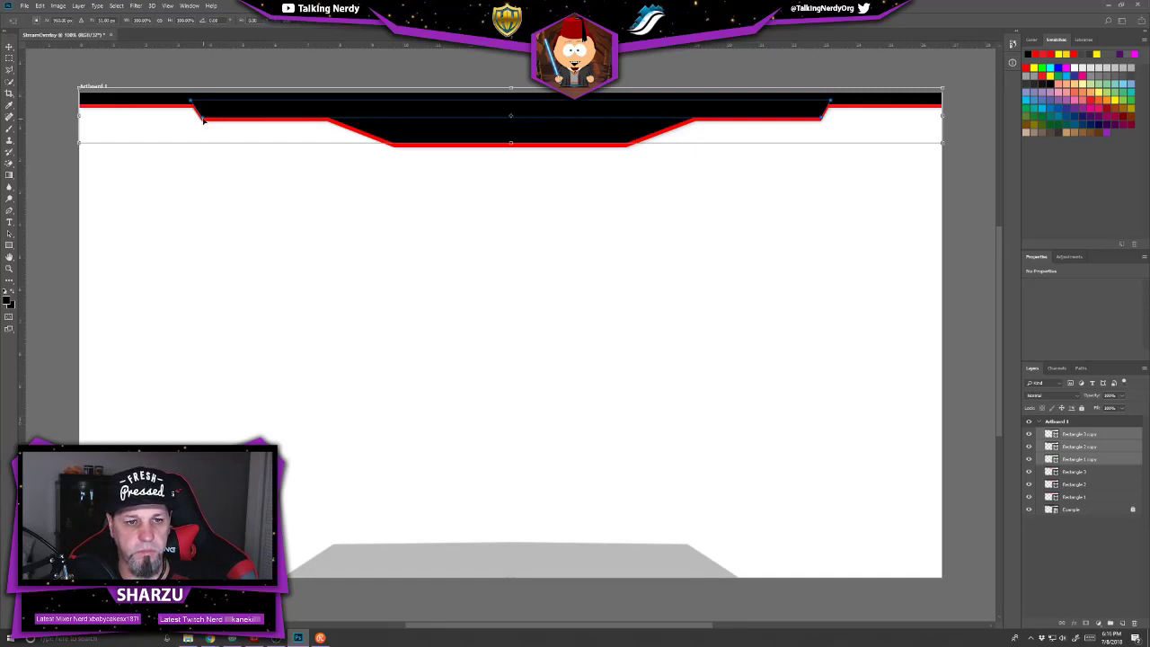
drag(204, 120, 206, 121)
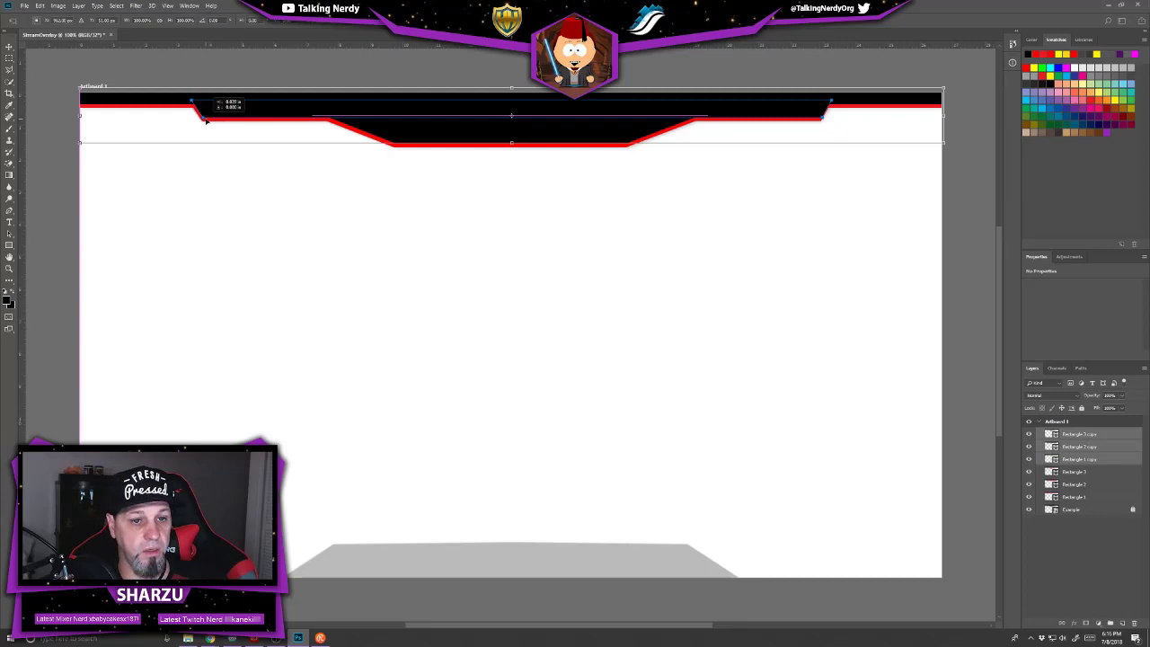
drag(207, 121, 207, 120)
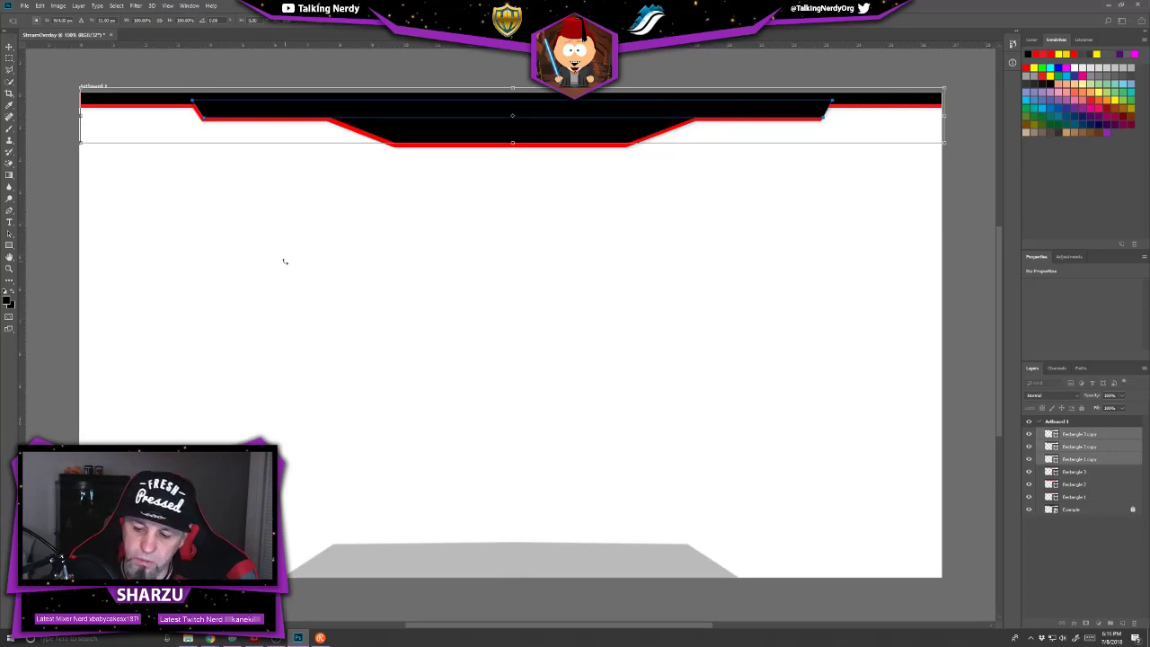
key(Return)
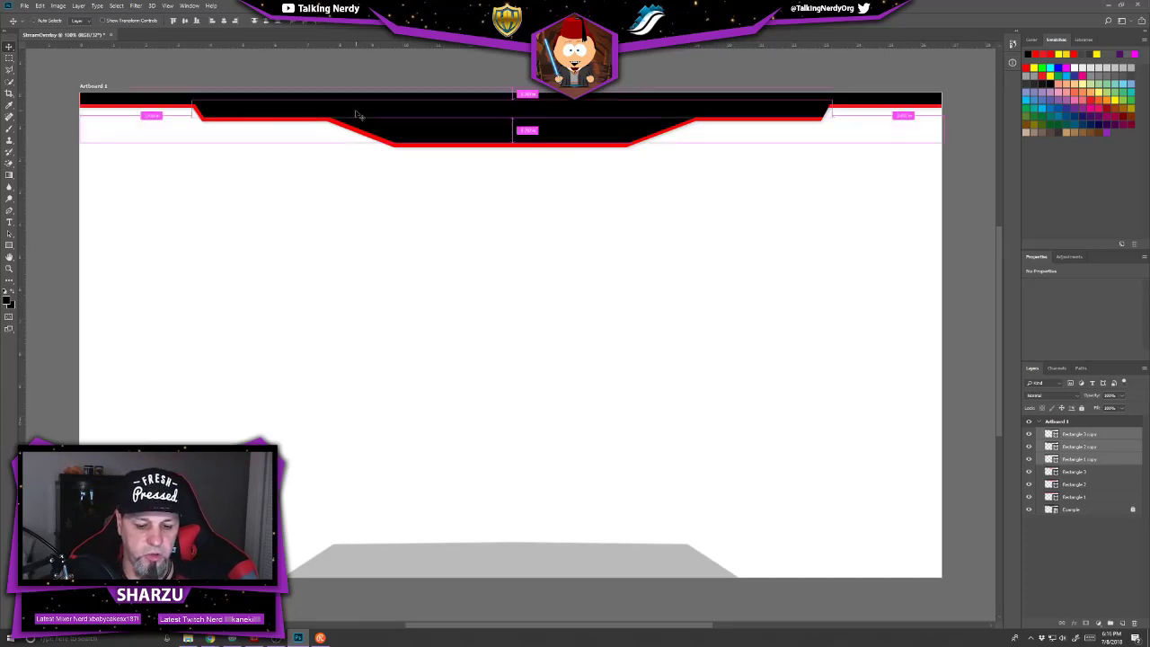
key(ctrl+t)
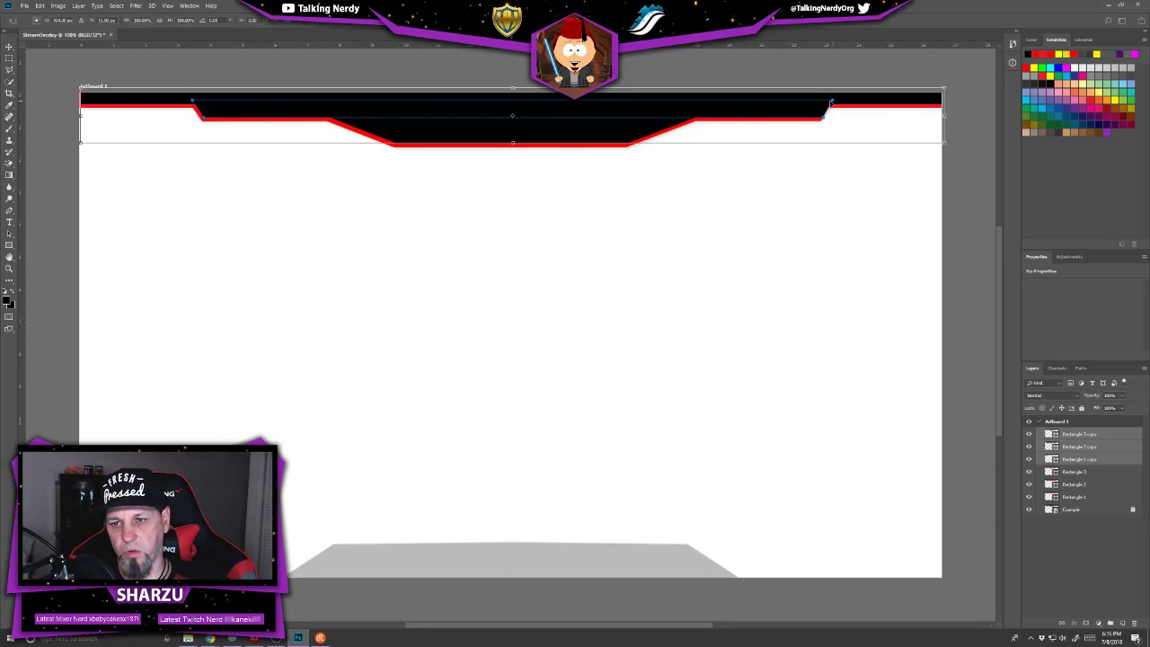
drag(831, 102, 832, 104)
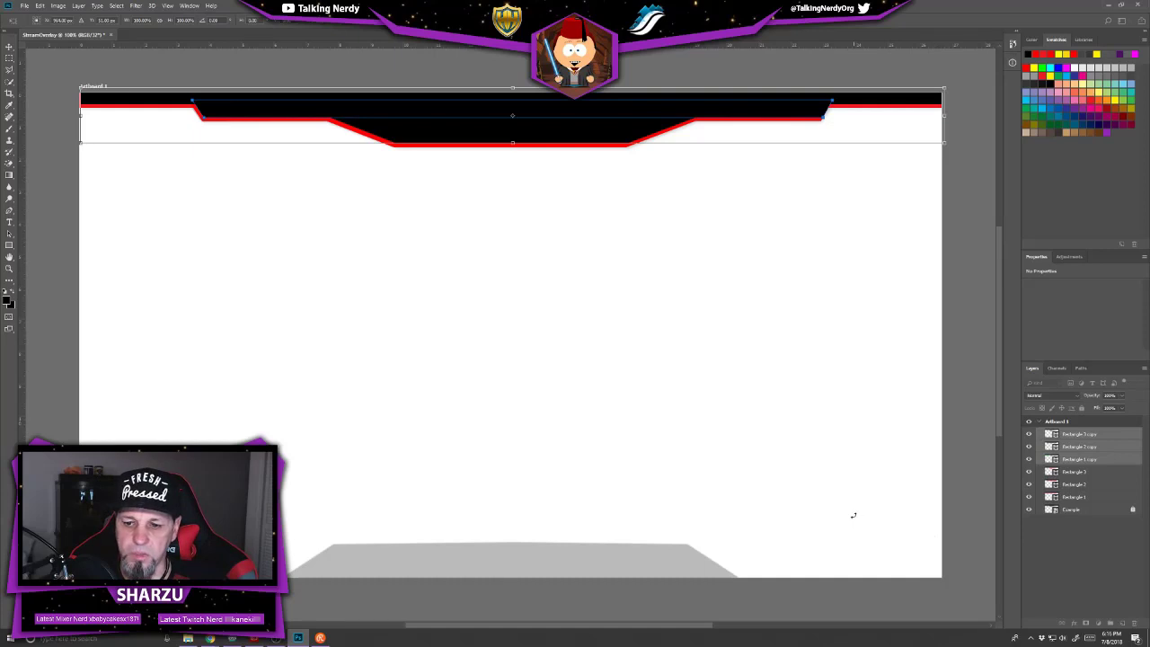
key(Return)
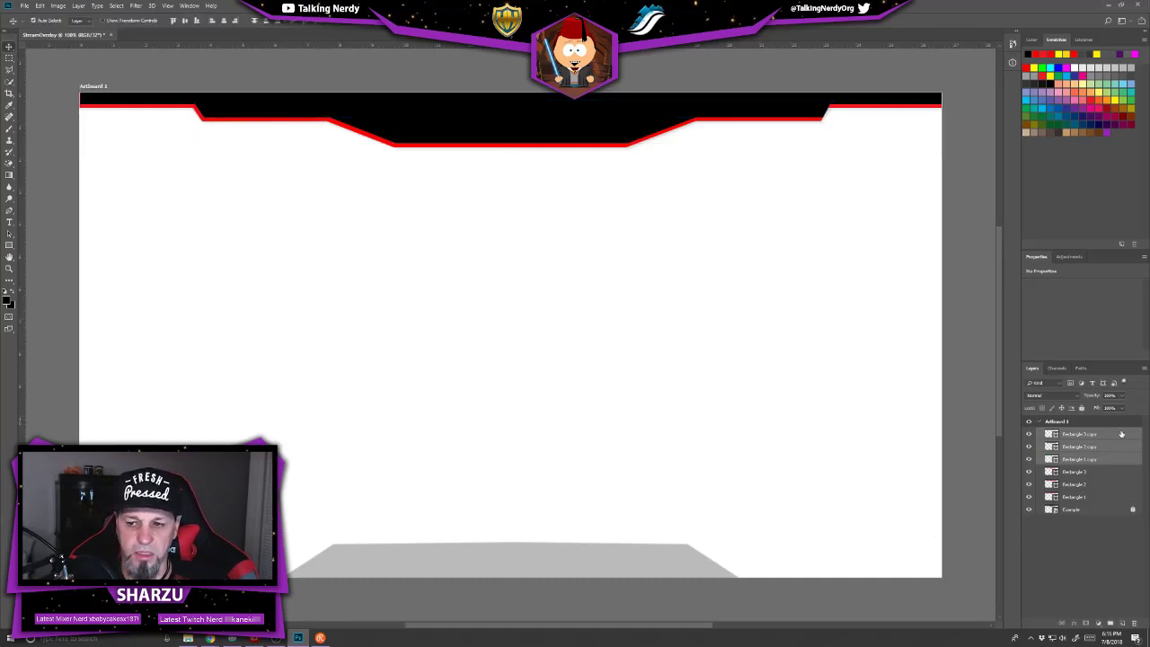
- Narrow the Rectangle 2 copy to about 99.7% width from its right edge, apply the transformation and check the red border at that corner
click(1120, 435)
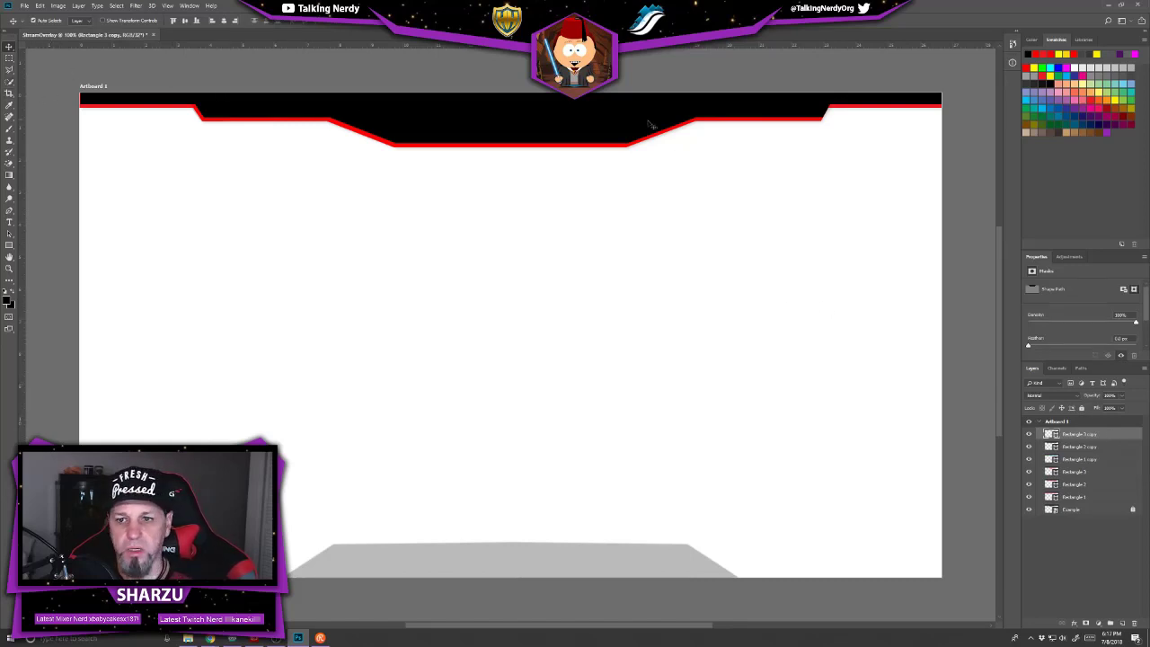
click(1076, 447)
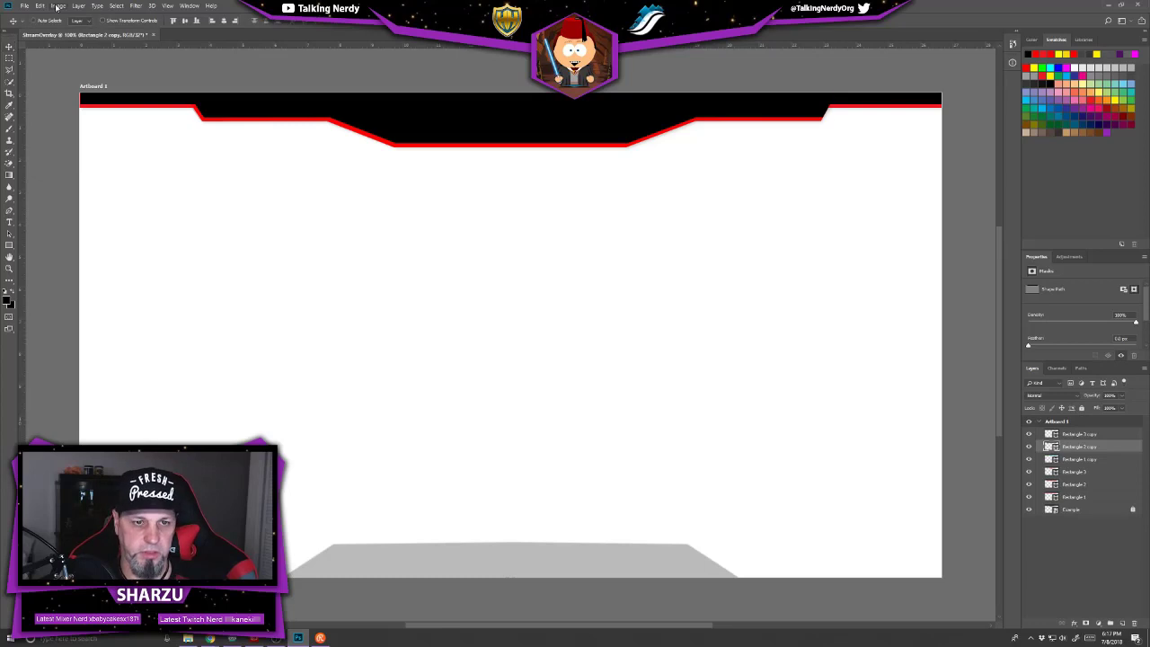
key(ctrl+t)
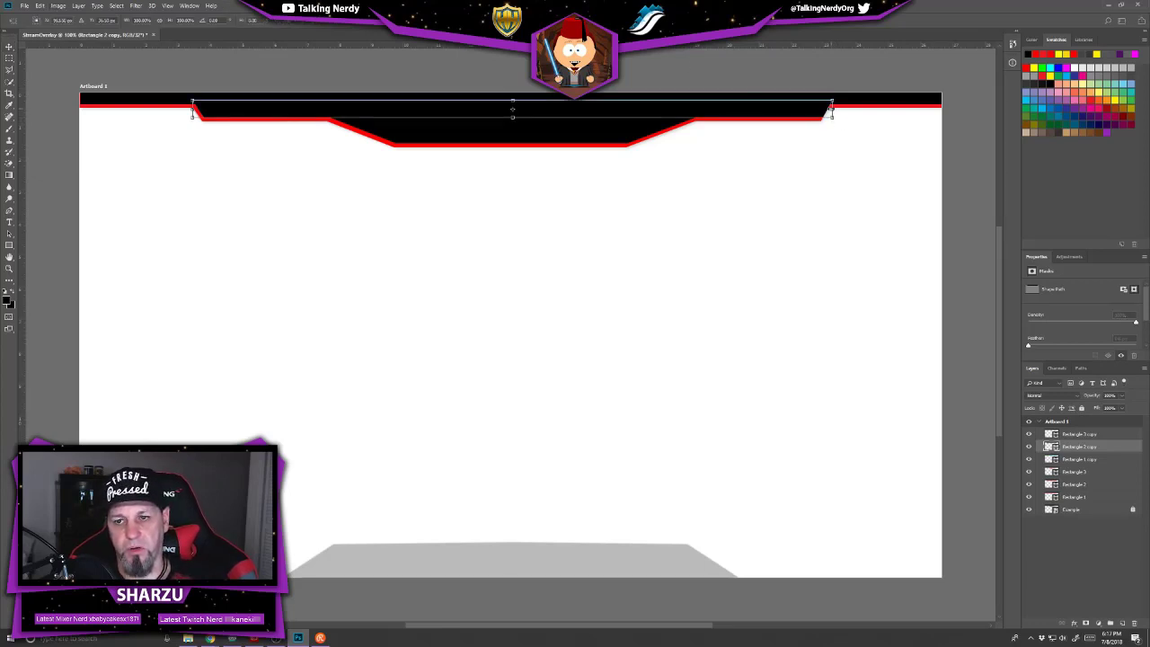
drag(831, 110, 830, 111)
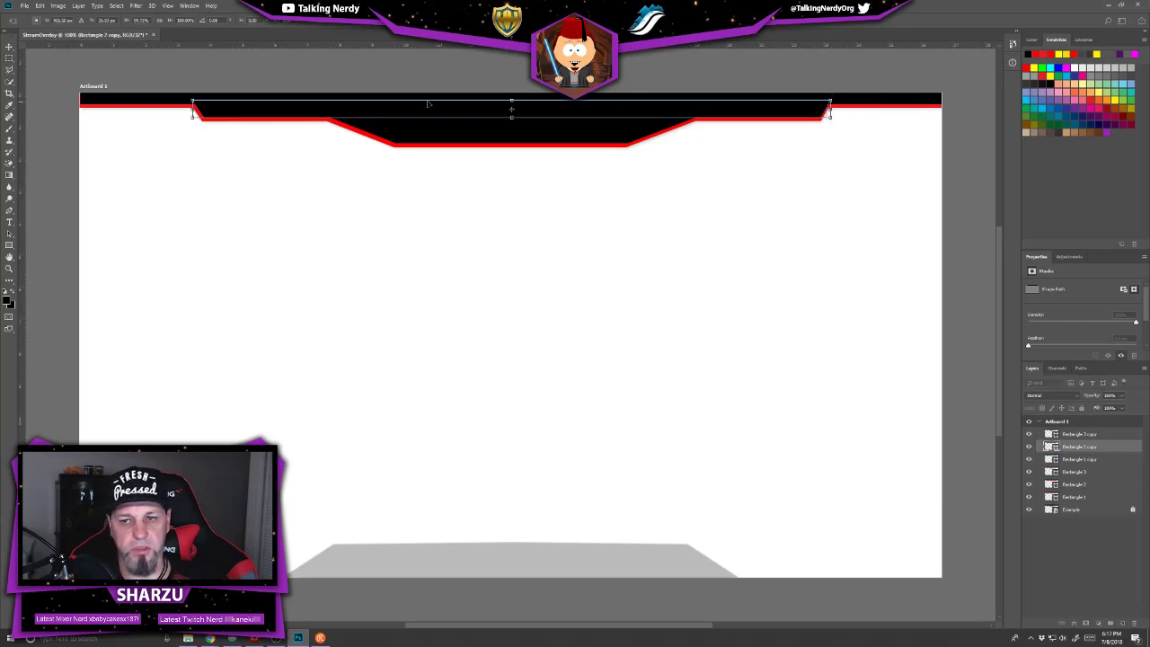
click(9, 268)
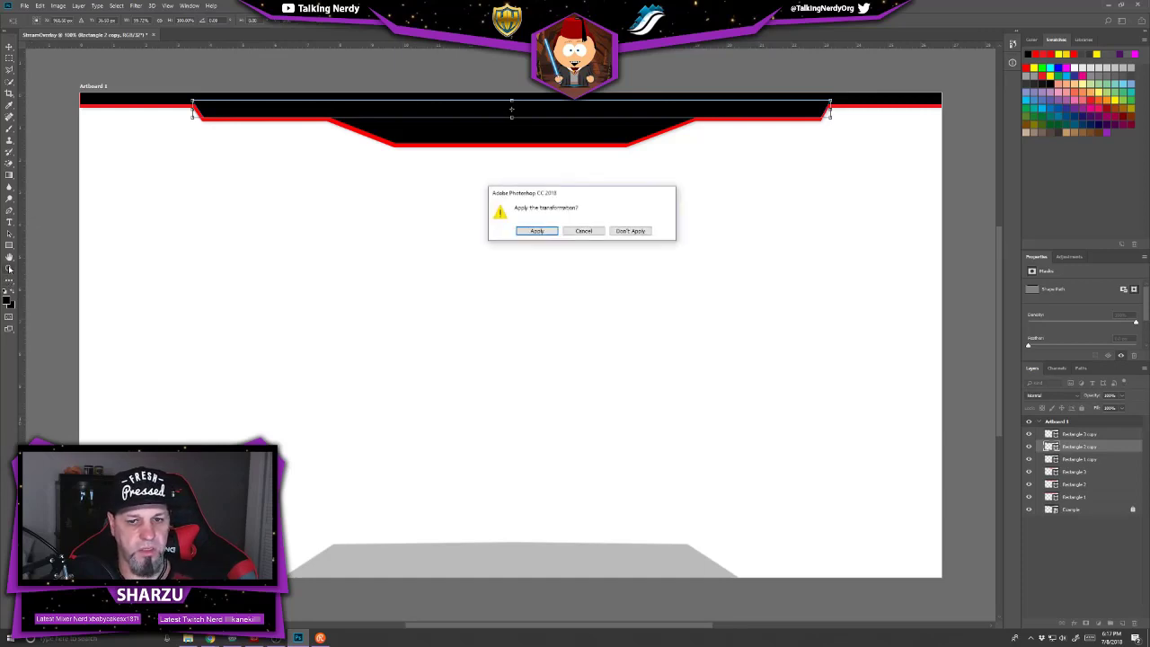
click(544, 231)
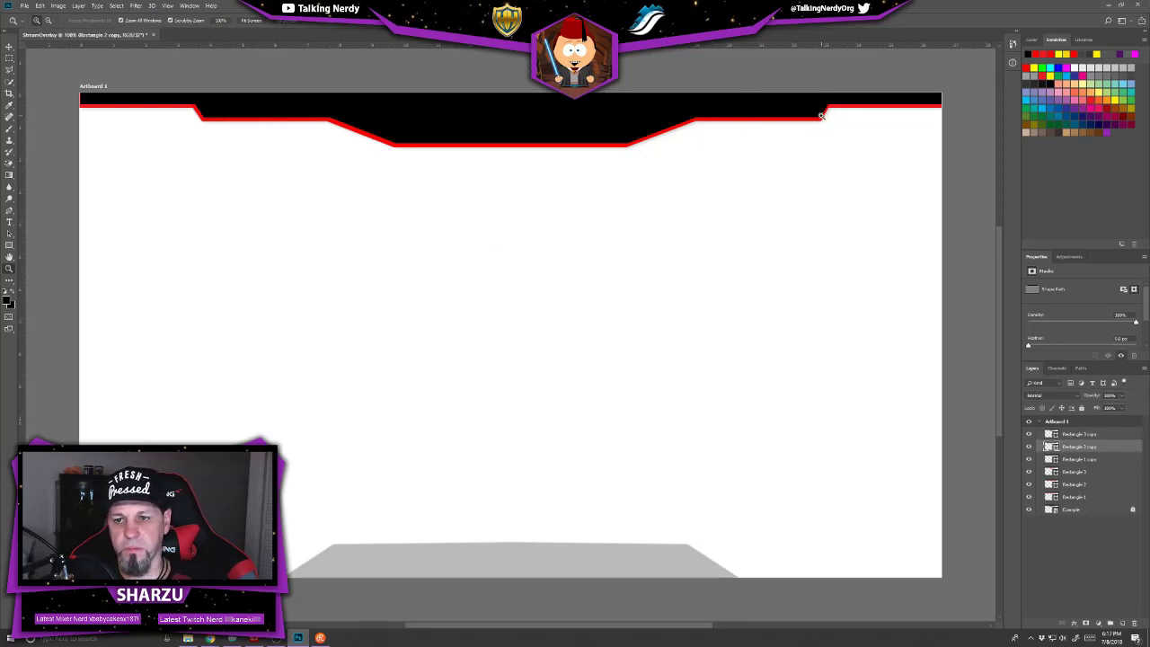
drag(823, 115, 902, 100)
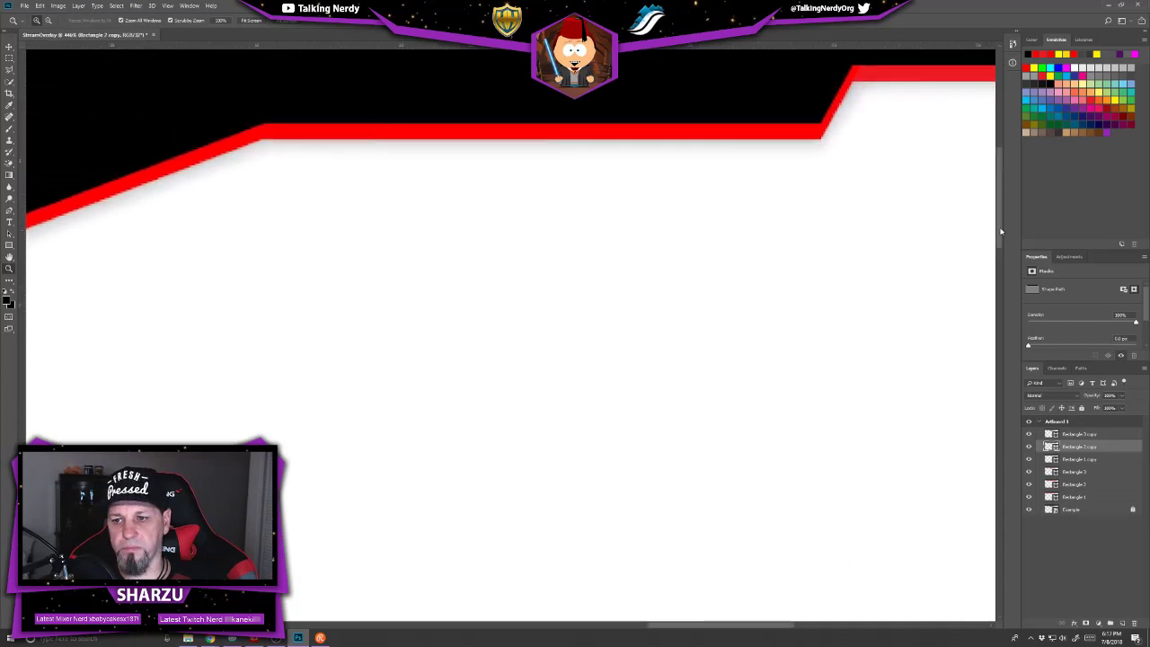
scroll(1004, 216, up, 2)
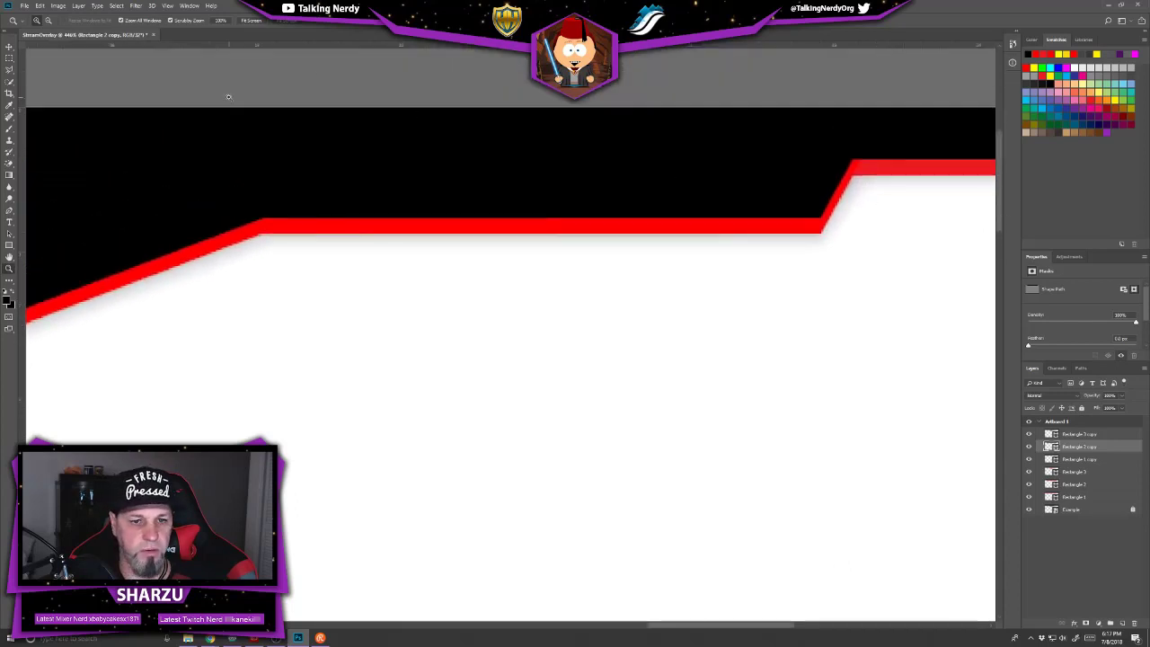
- Narrow the Rectangle 2 copy slightly from its right edge with Free Transform to widen the red border on the right slant
click(9, 46)
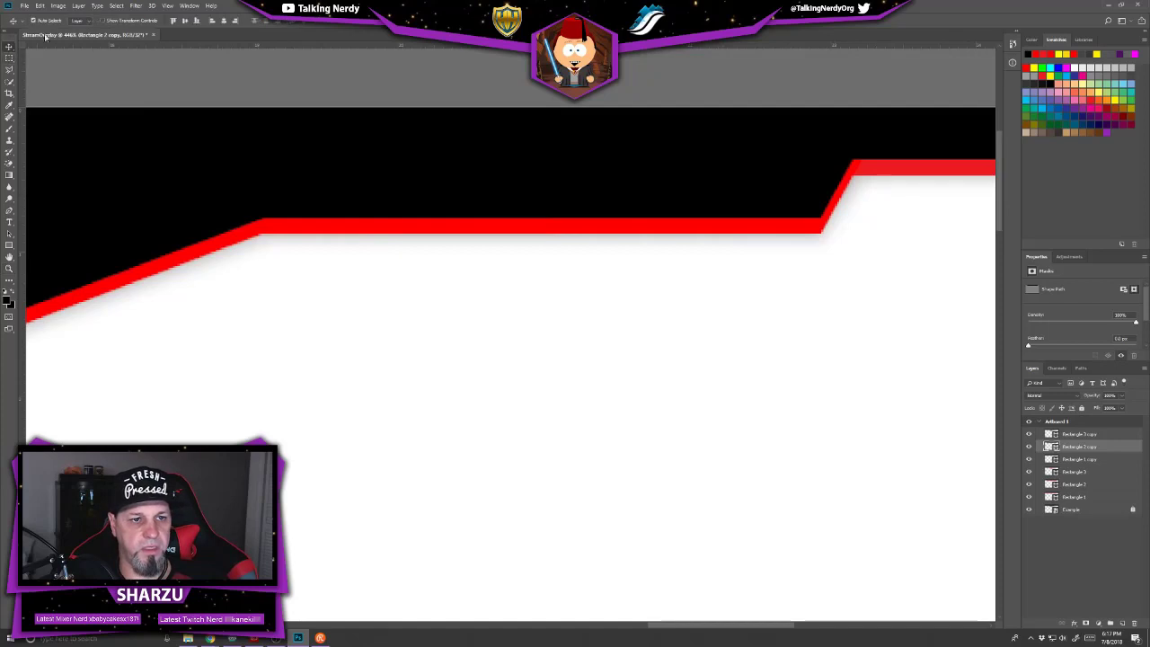
key(ctrl+t)
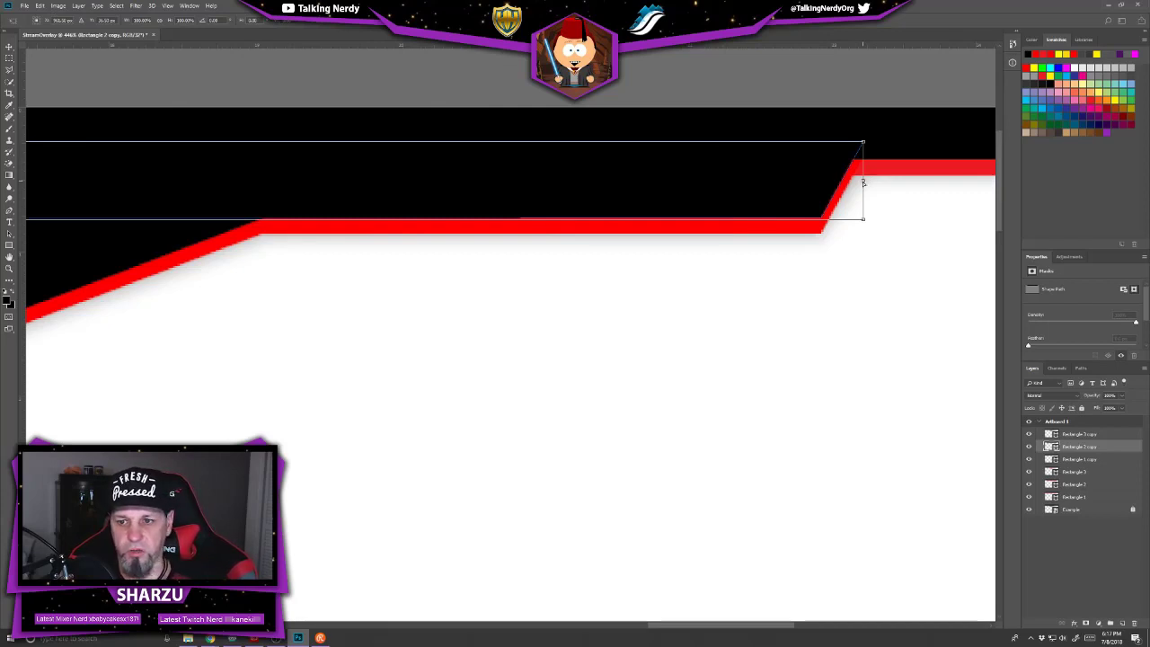
drag(863, 181, 852, 179)
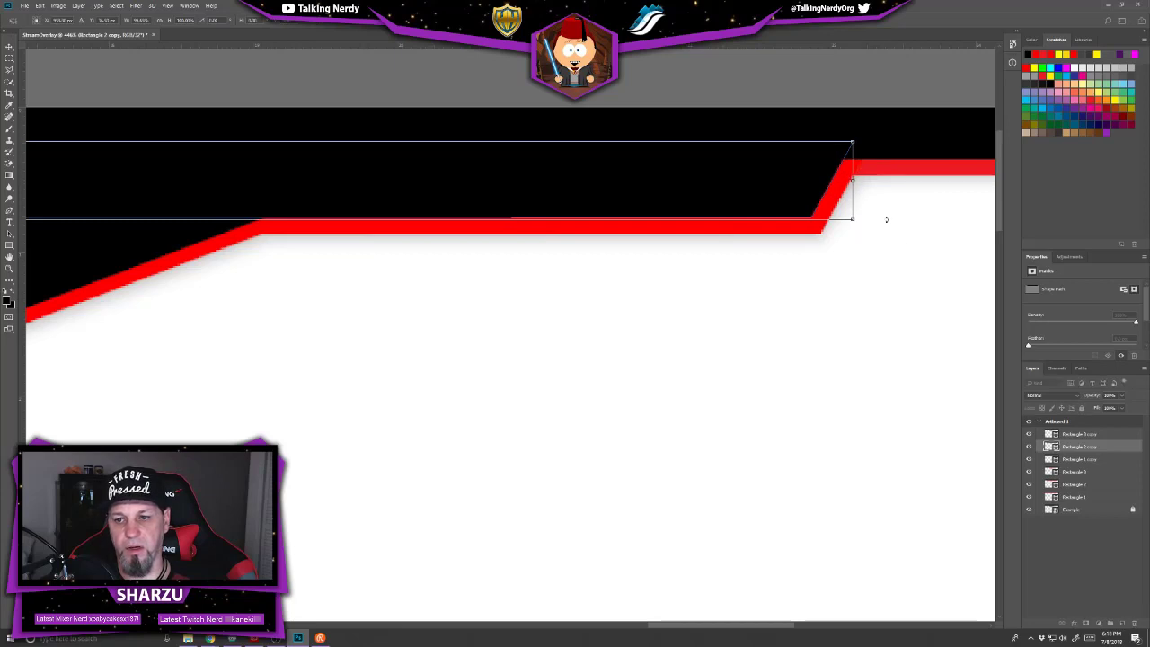
key(Return)
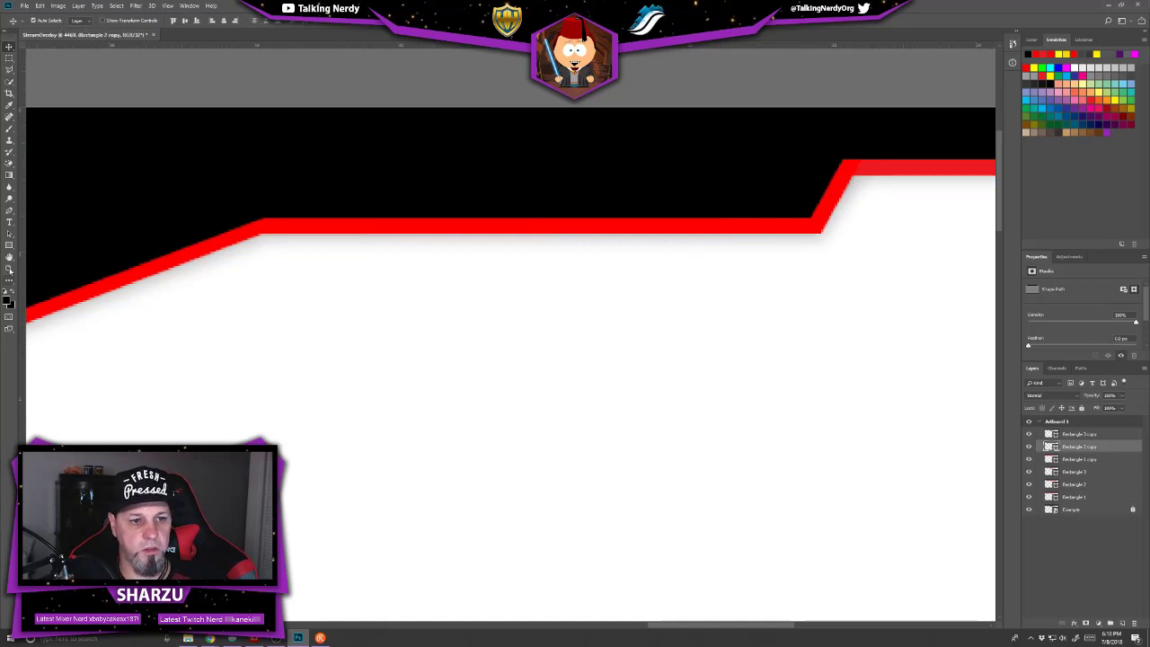
click(9, 268)
click(251, 20)
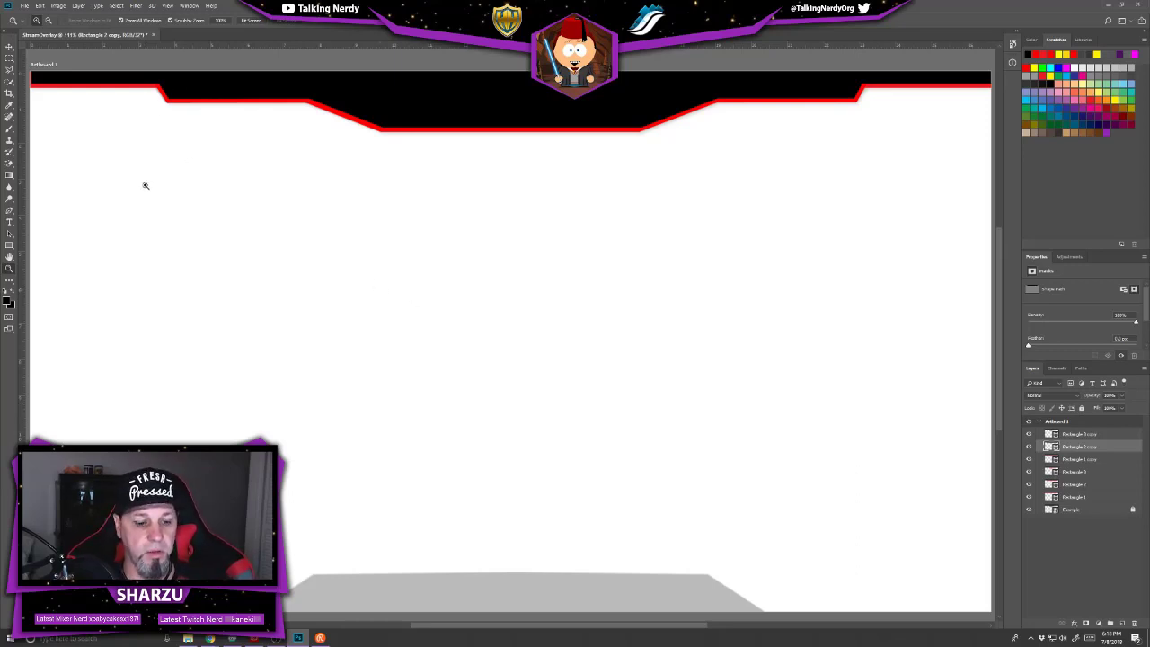
- Draw a black rectangle about 1020 px wide and 75 px high over the gray template bar at the artboard's bottom edge
click(9, 46)
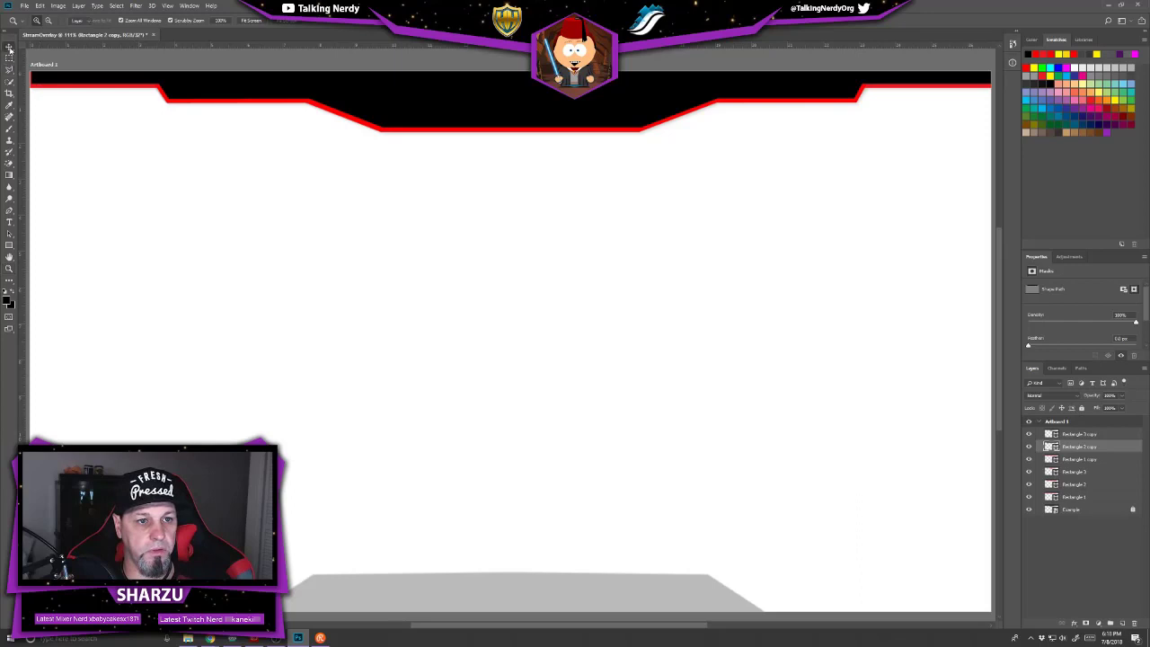
click(72, 79)
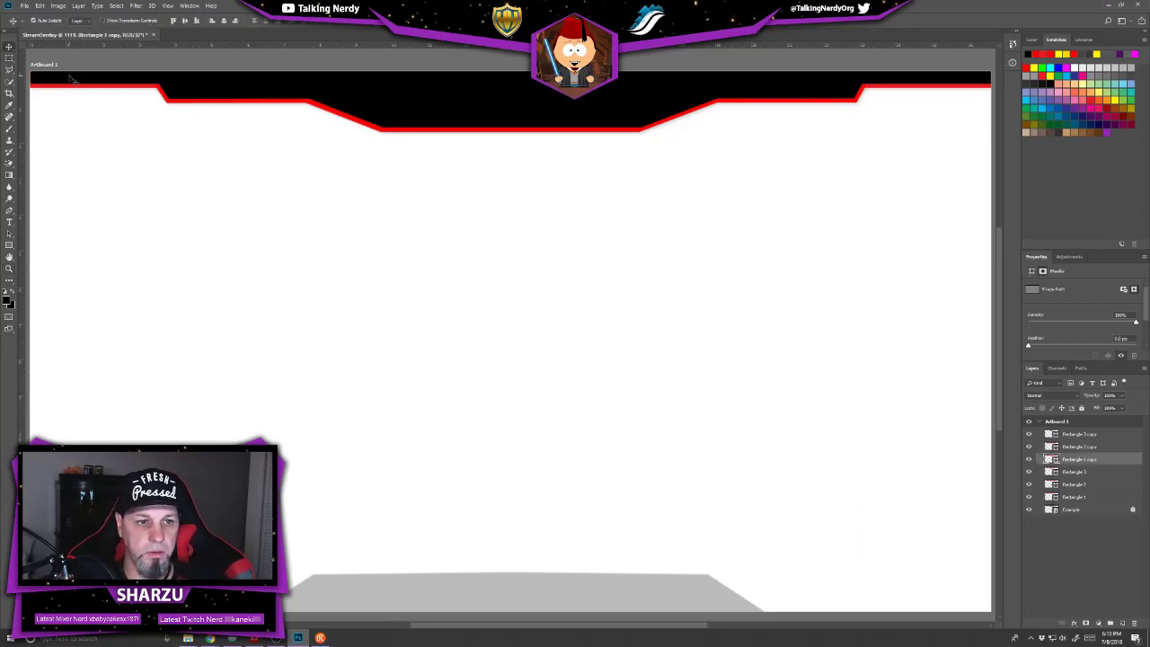
click(168, 165)
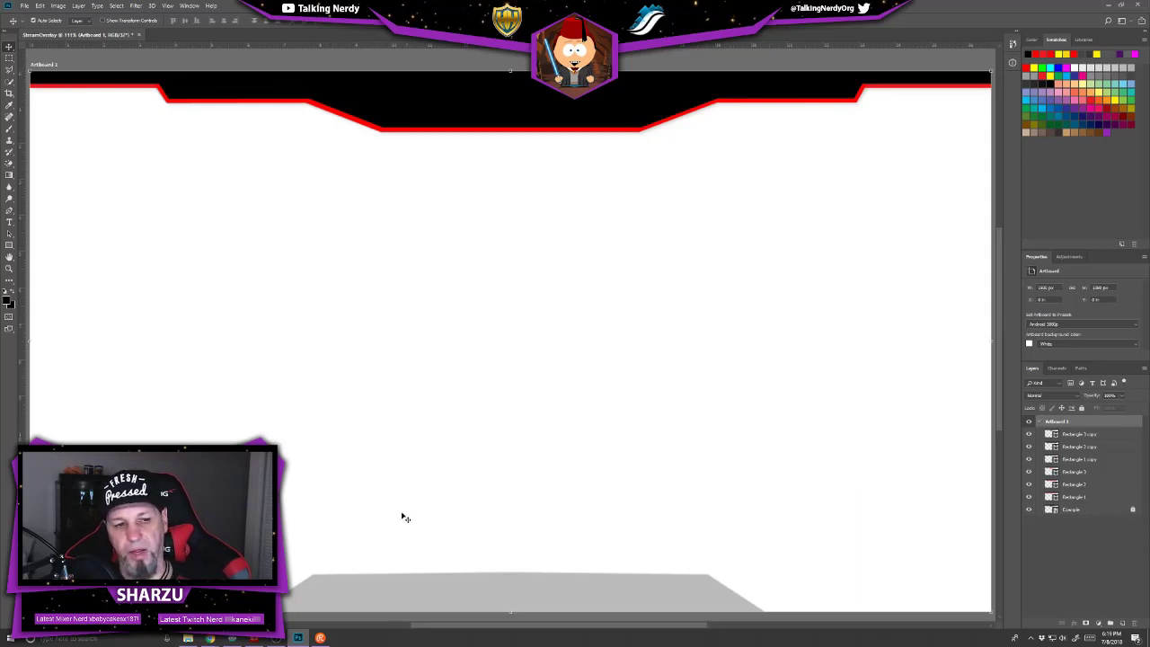
click(9, 245)
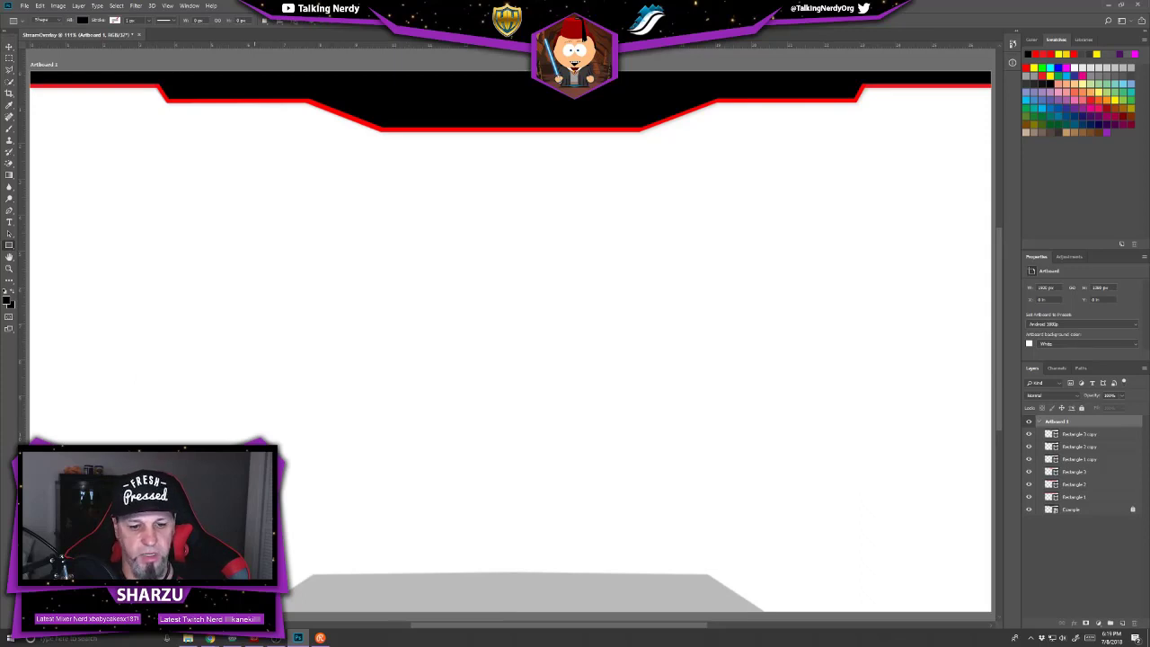
drag(285, 611, 764, 573)
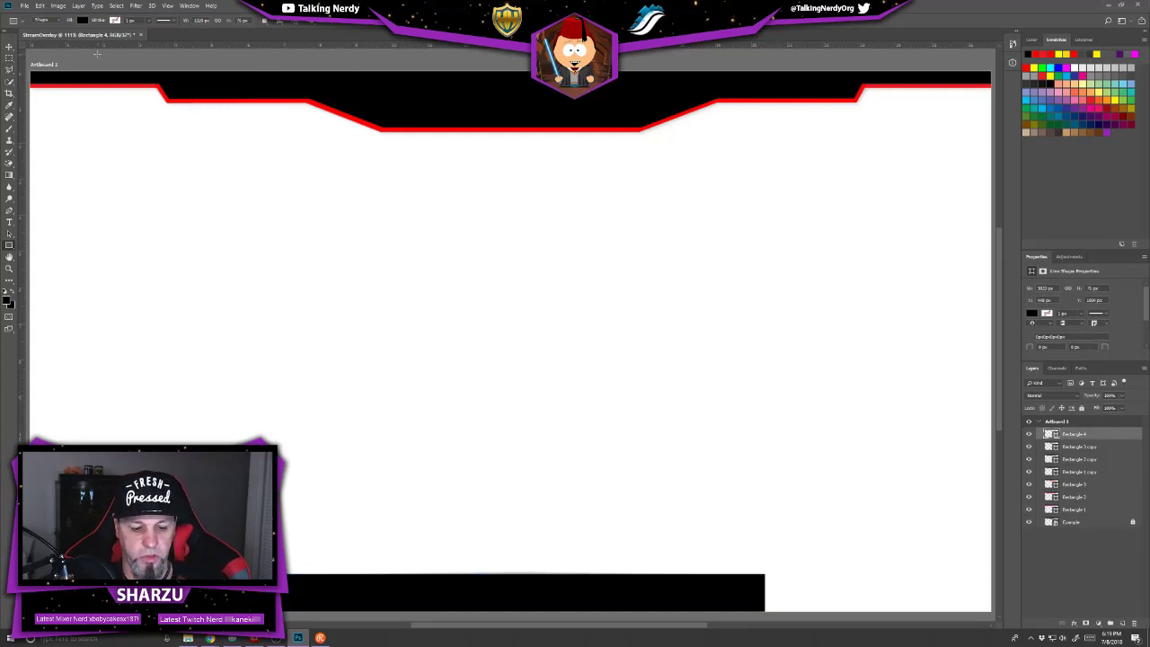
- Pull both upper corners of the bottom rectangle inward with Free Transform to form a trapezoid matching the gray template
key(ctrl+t)
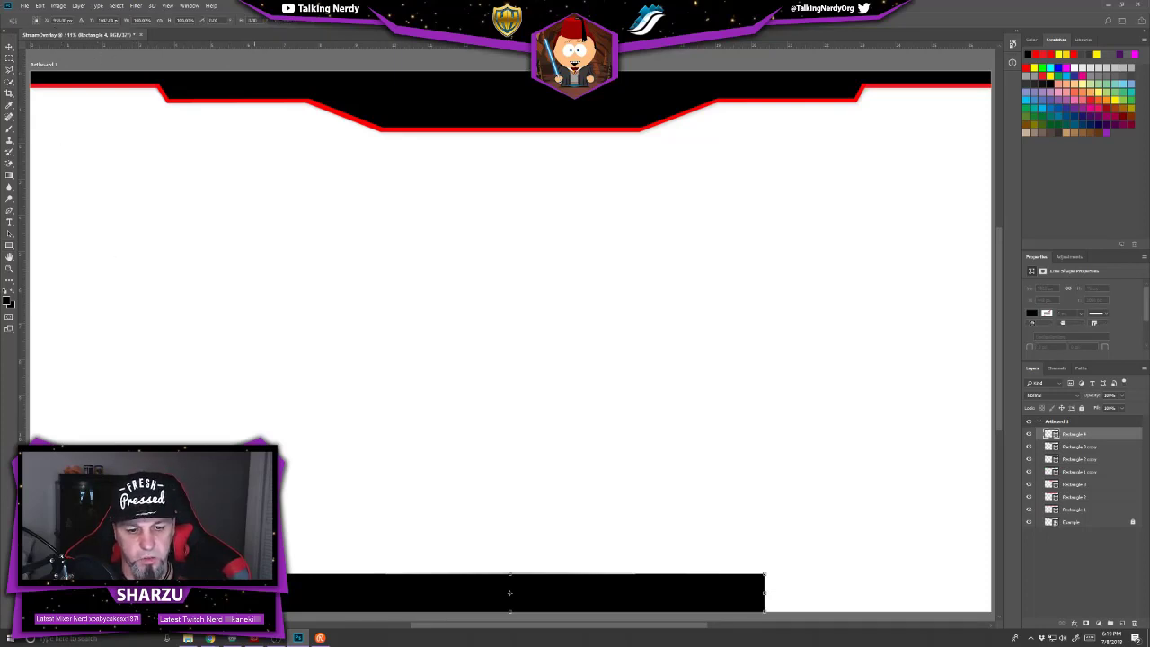
drag(286, 574, 312, 574)
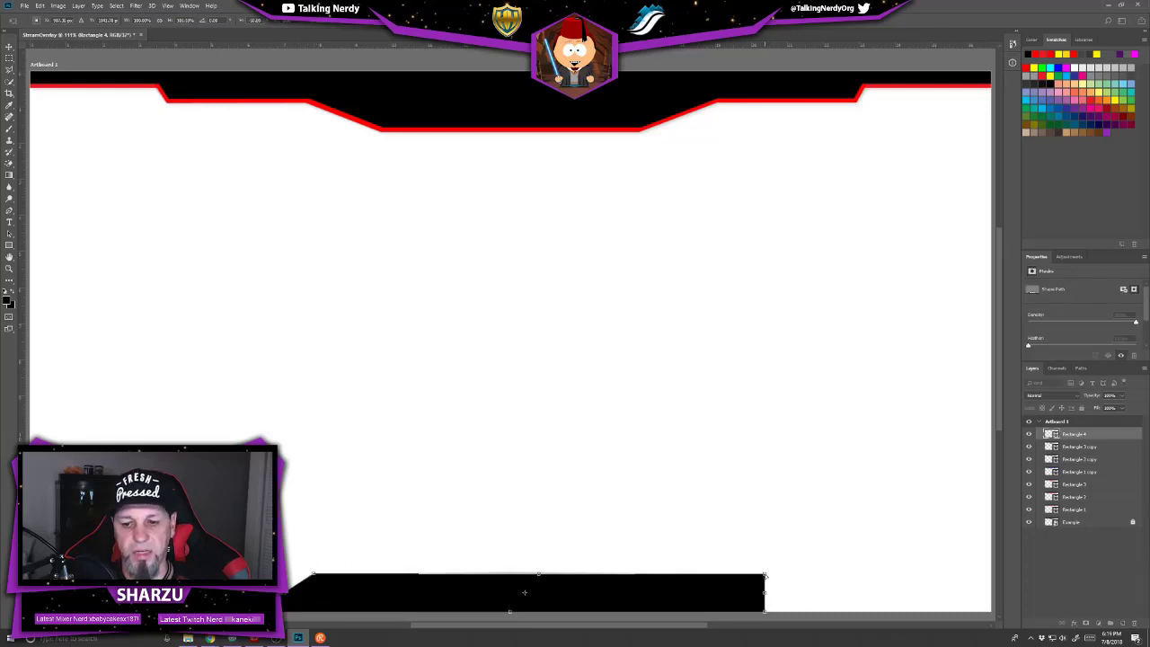
drag(765, 575, 710, 575)
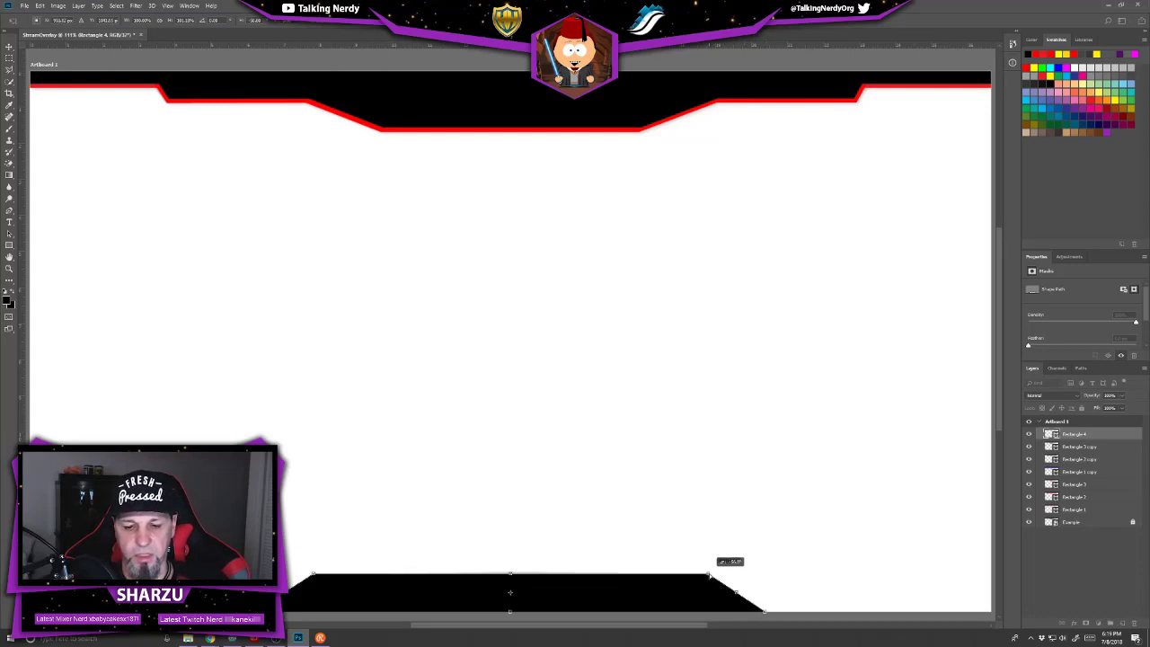
drag(709, 575, 710, 575)
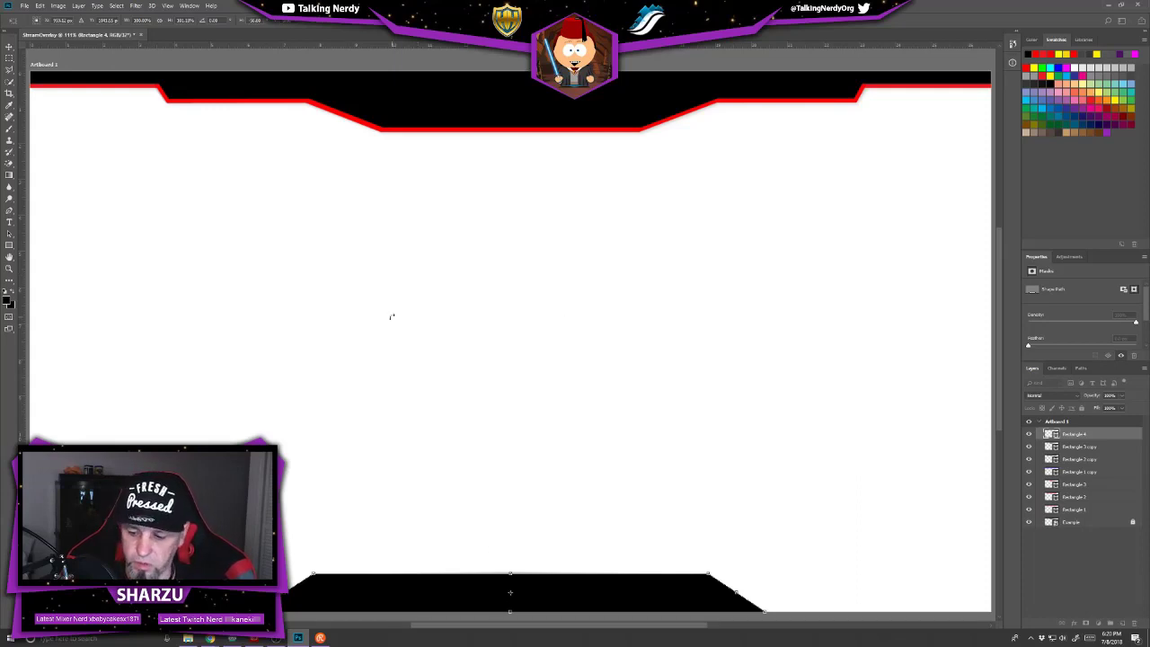
key(Return)
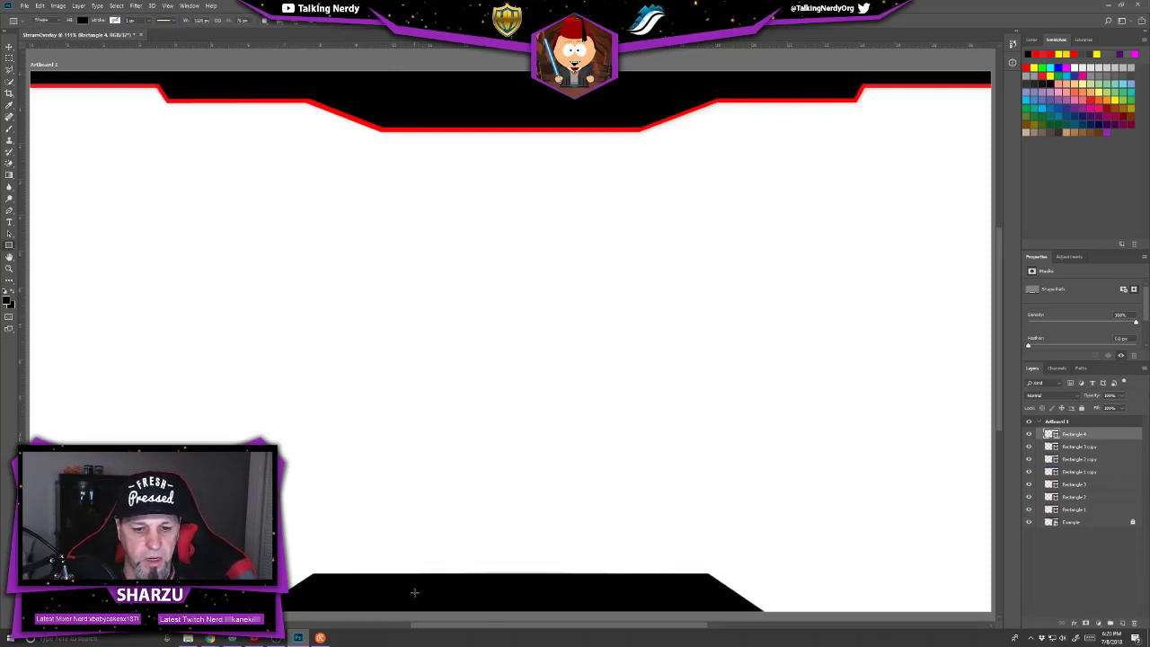
- Duplicate the Rectangle 4 layer as Rectangle 4 copy
right_click(1083, 435)
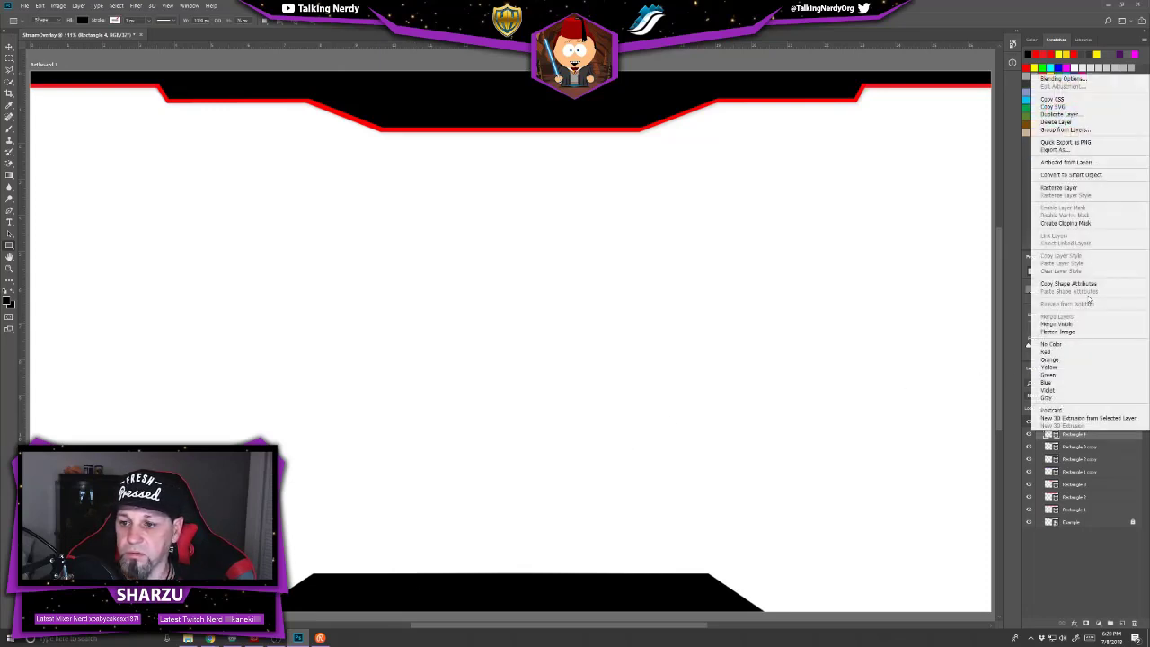
click(1052, 115)
click(1123, 186)
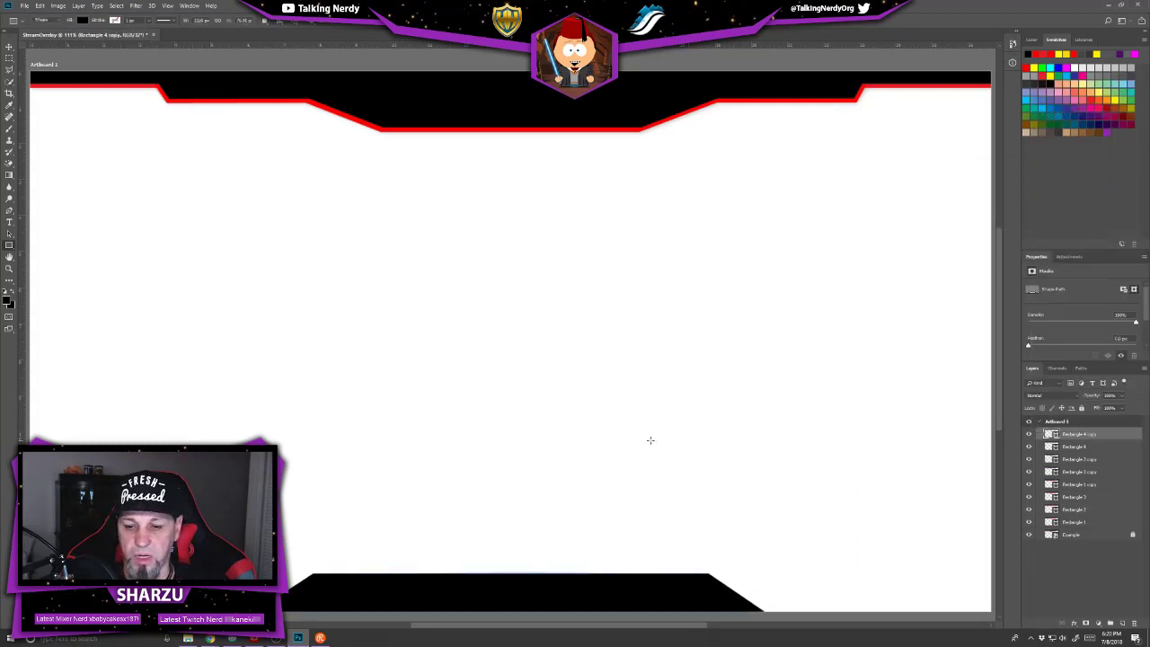
- Change the fill of the original Rectangle 4 shape beneath its copy to red
click(1087, 448)
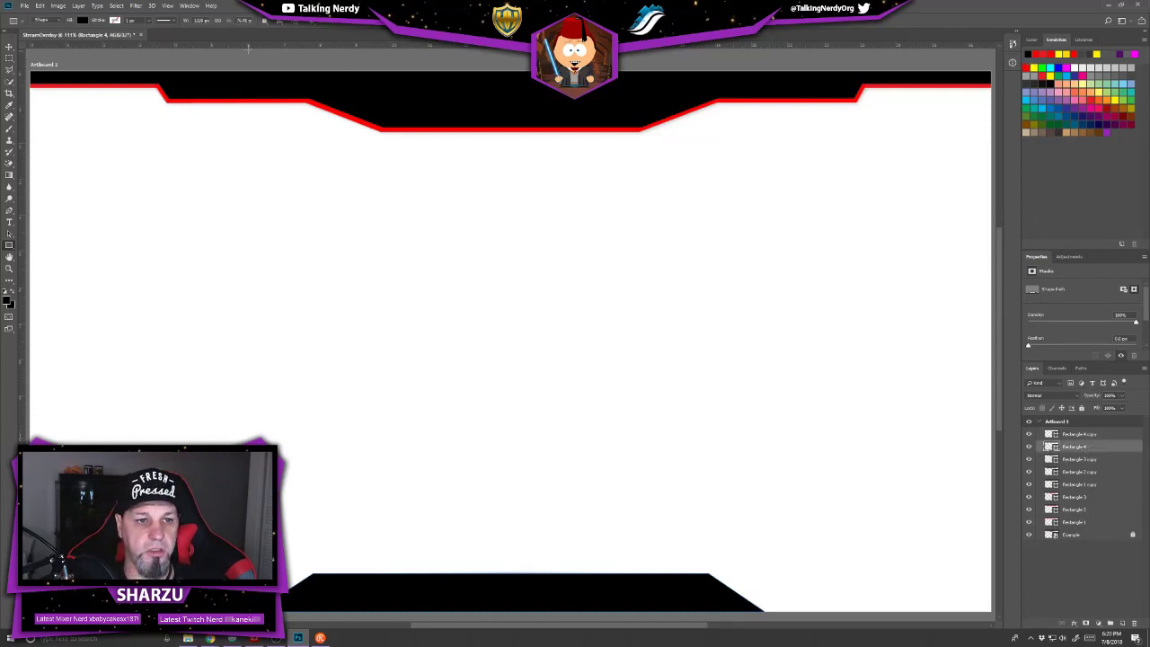
click(82, 20)
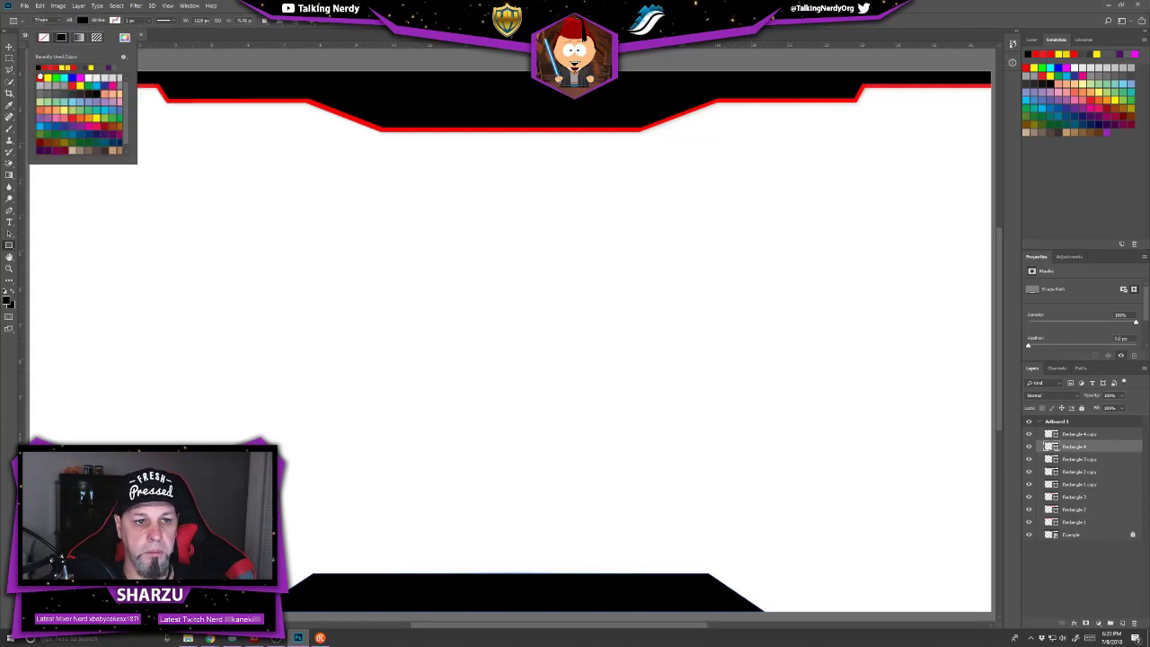
click(42, 68)
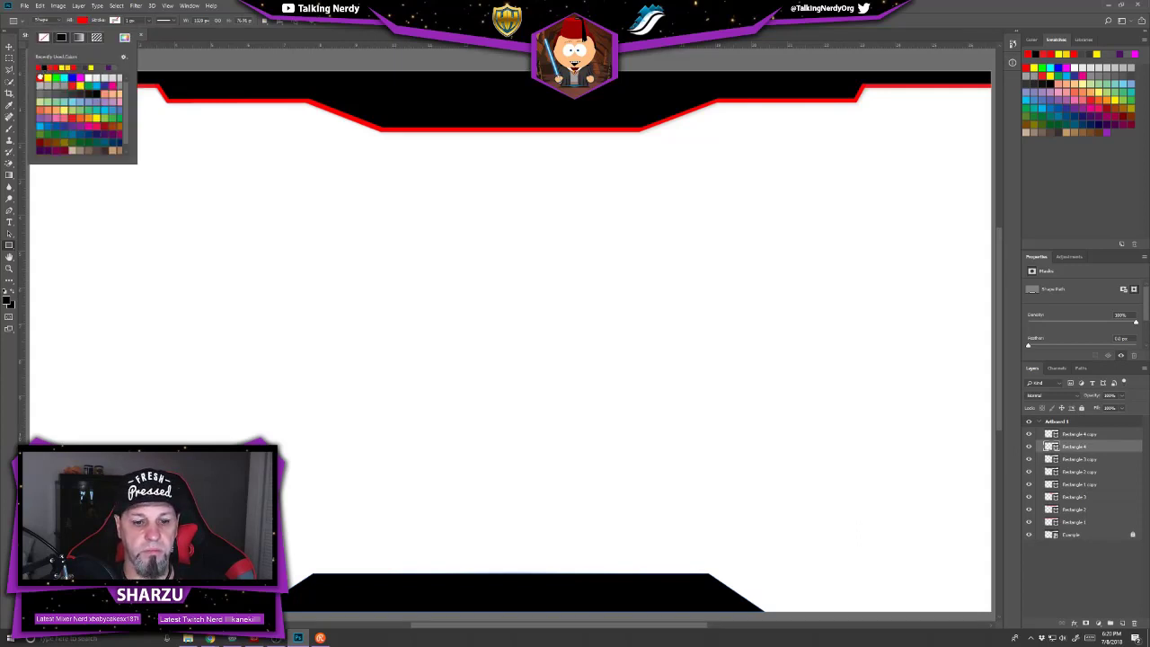
click(298, 96)
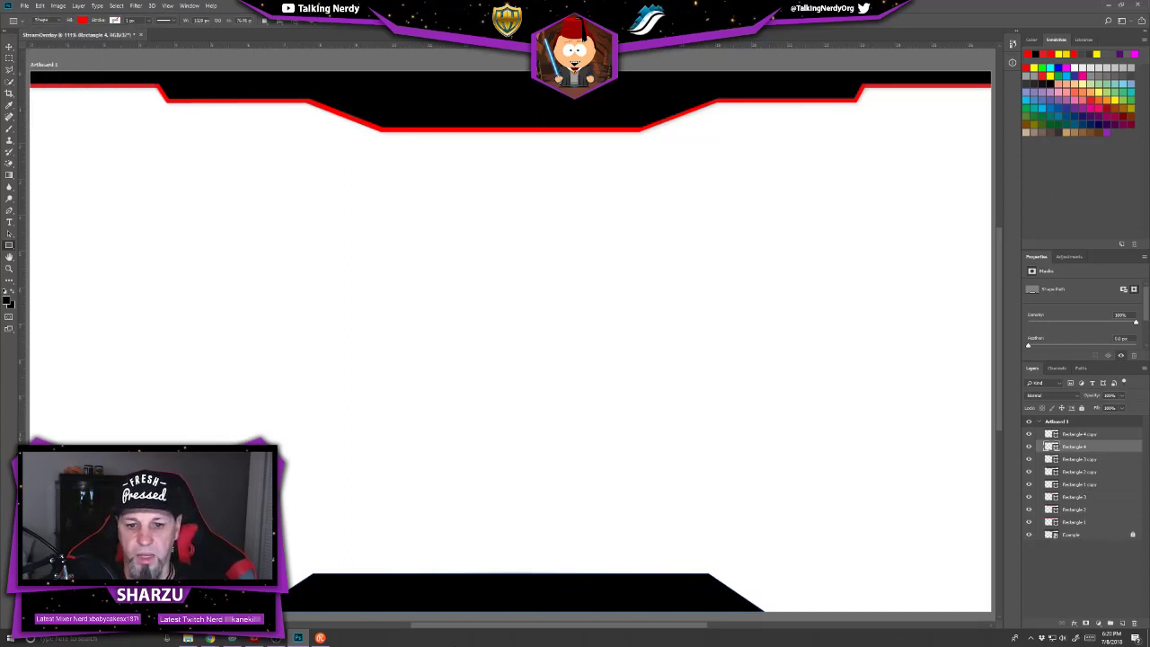
- Shift the black Rectangle 4 copy down to expose a red top border, and narrow it slightly from its right edge with Free Transform
click(1081, 435)
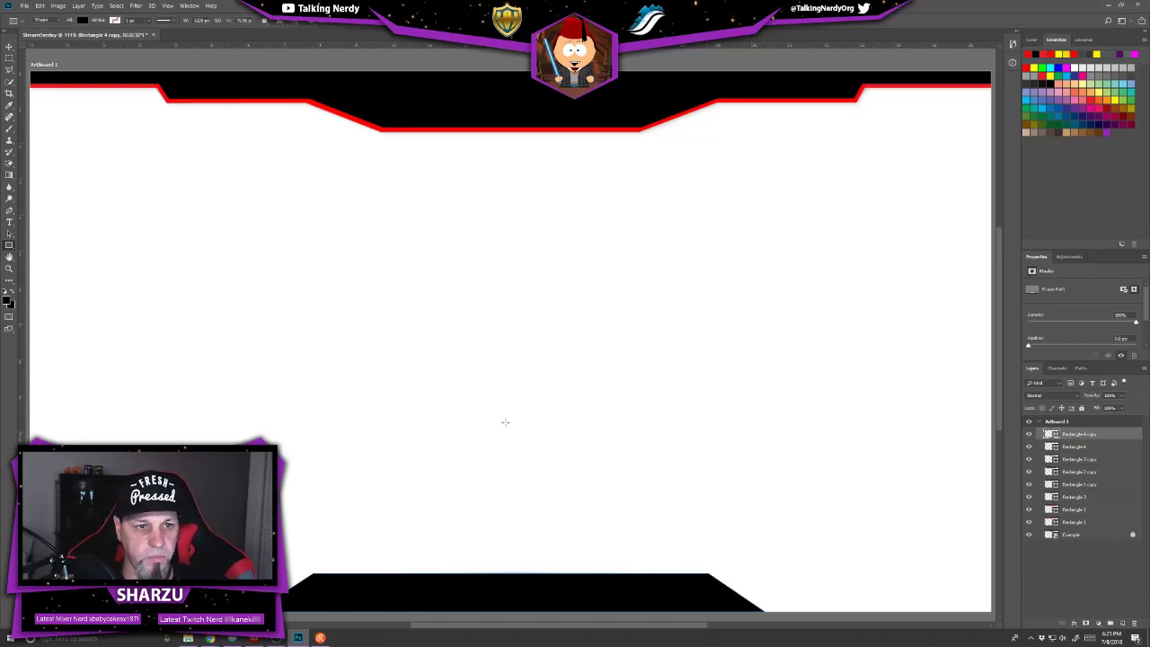
click(9, 45)
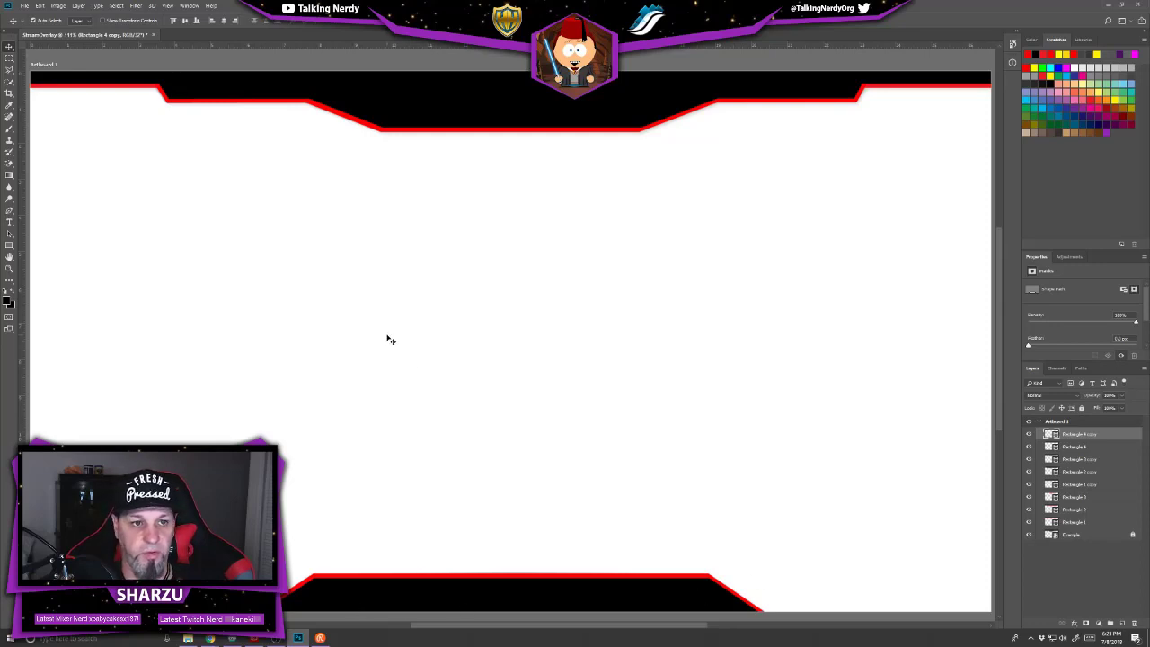
key(ctrl+t)
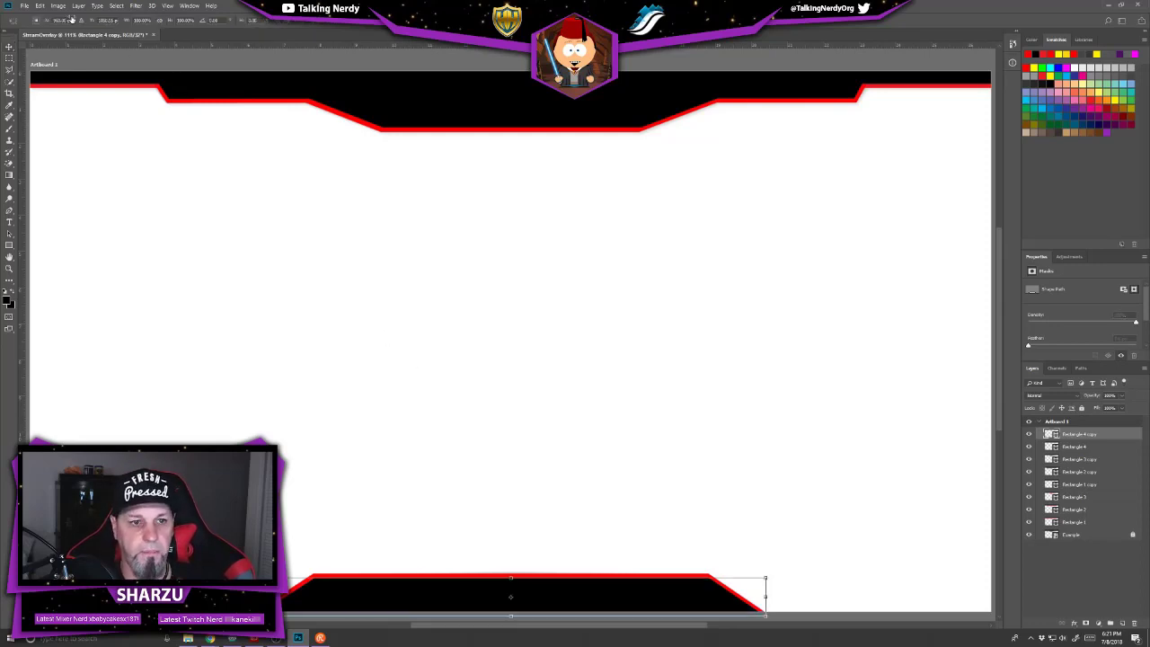
scroll(510, 323, down, 1)
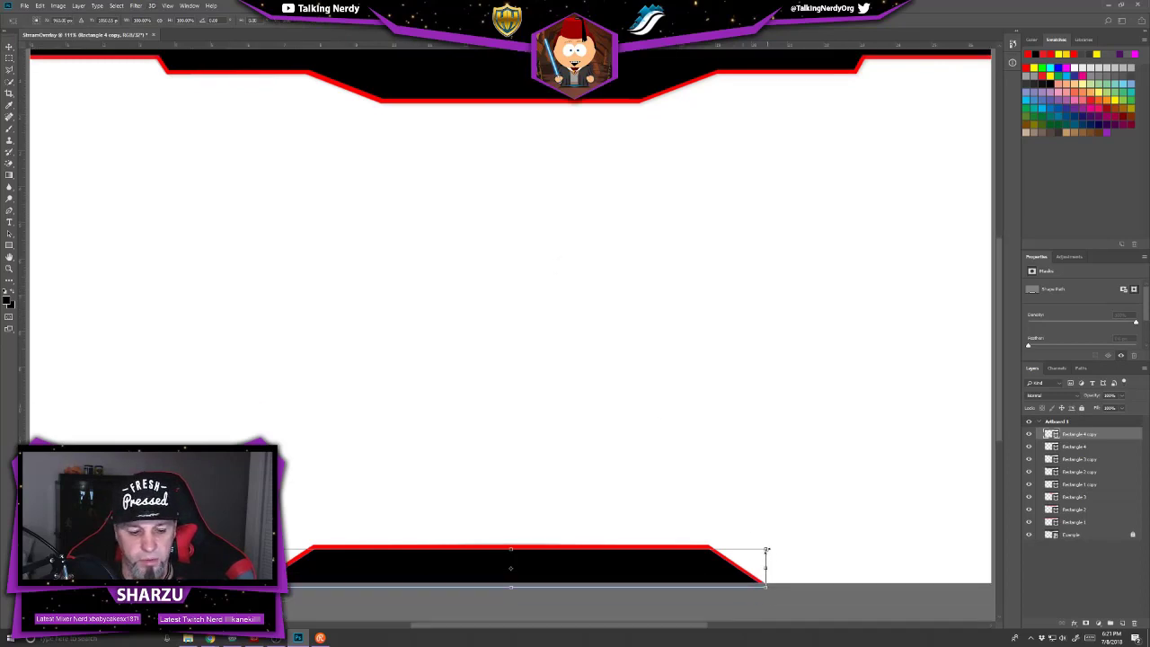
drag(765, 562, 764, 586)
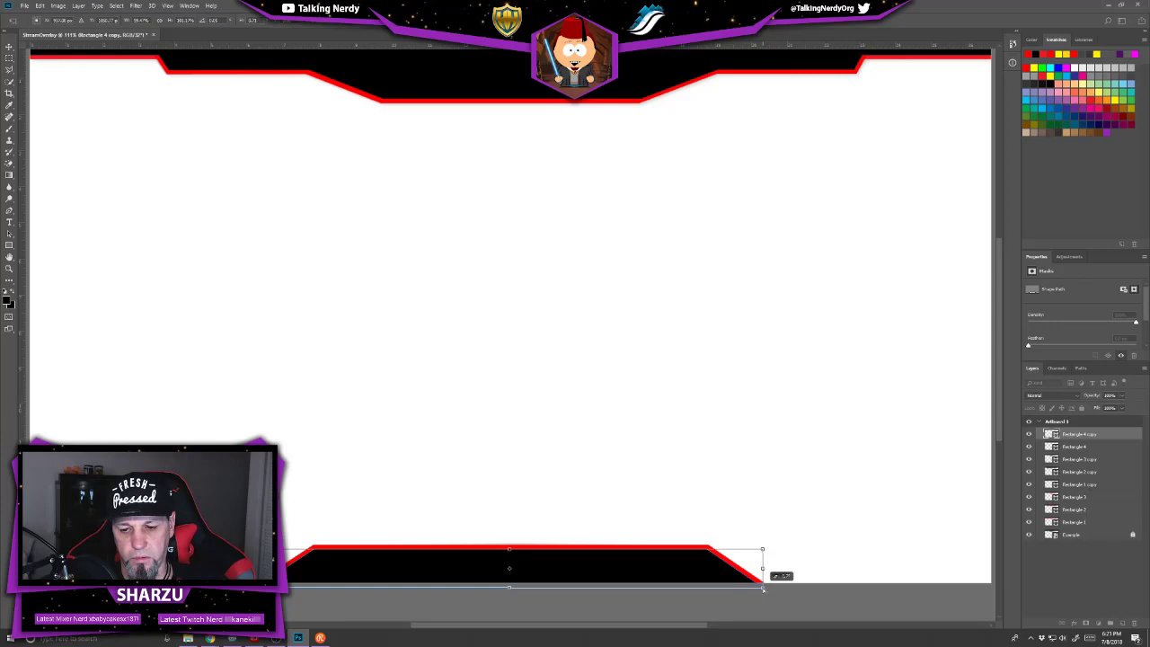
drag(763, 588, 763, 586)
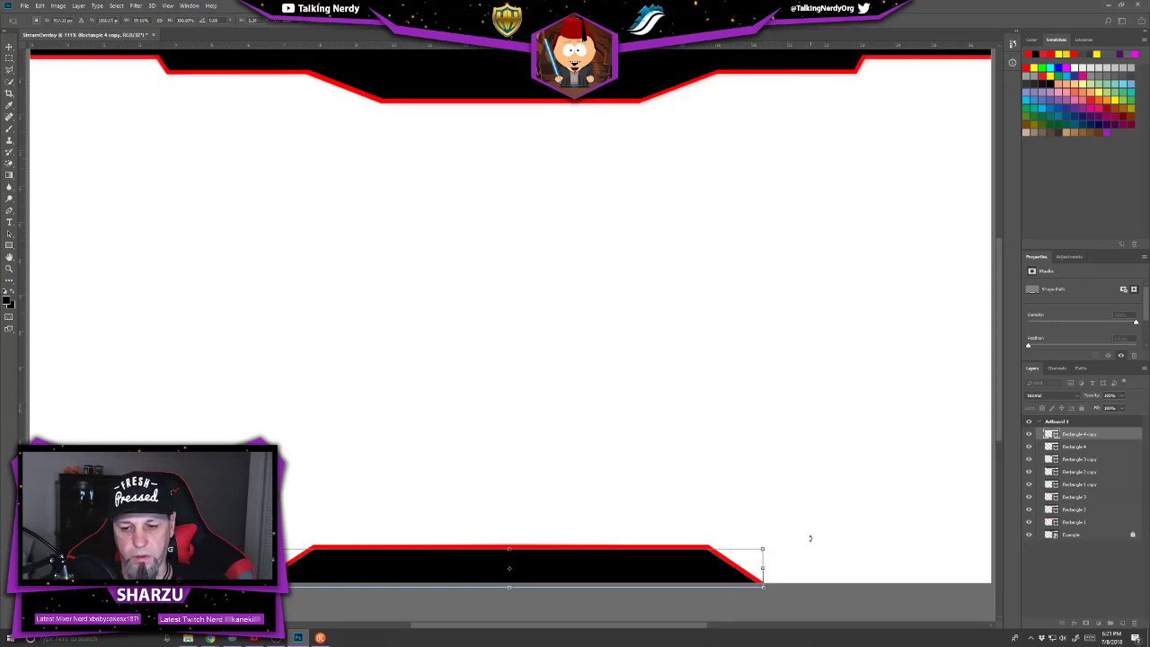
key(Return)
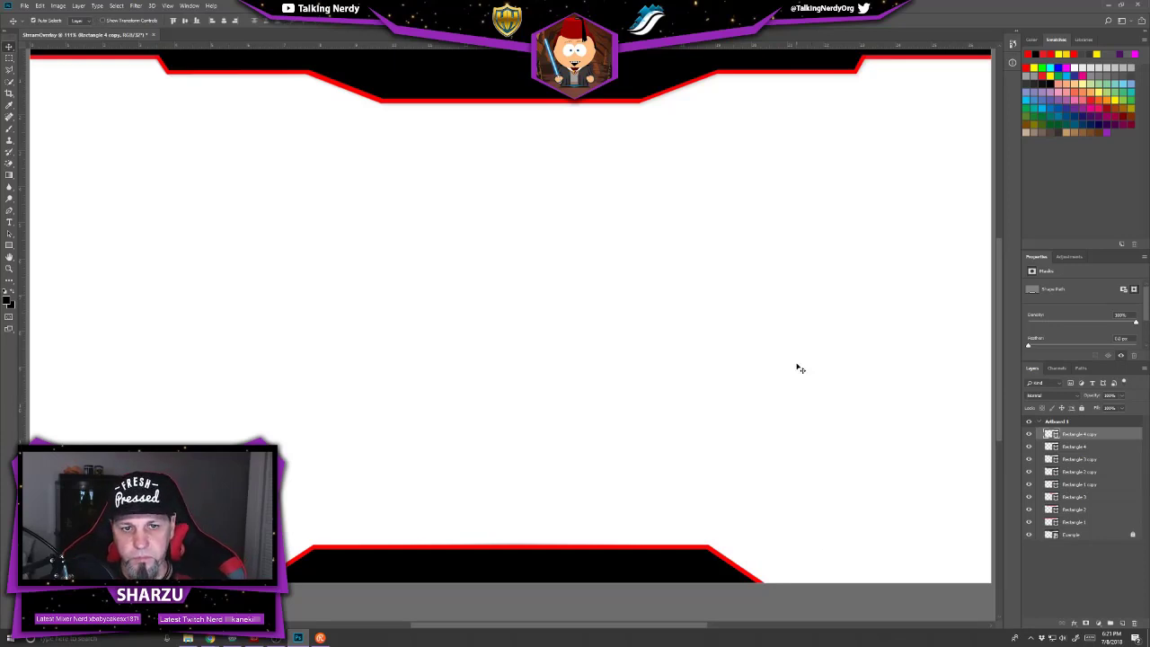
- Merge the three red top banner shapes, Rectangle 1, Rectangle 2 and Rectangle 3, into a single shape layer
scroll(739, 321, up, 2)
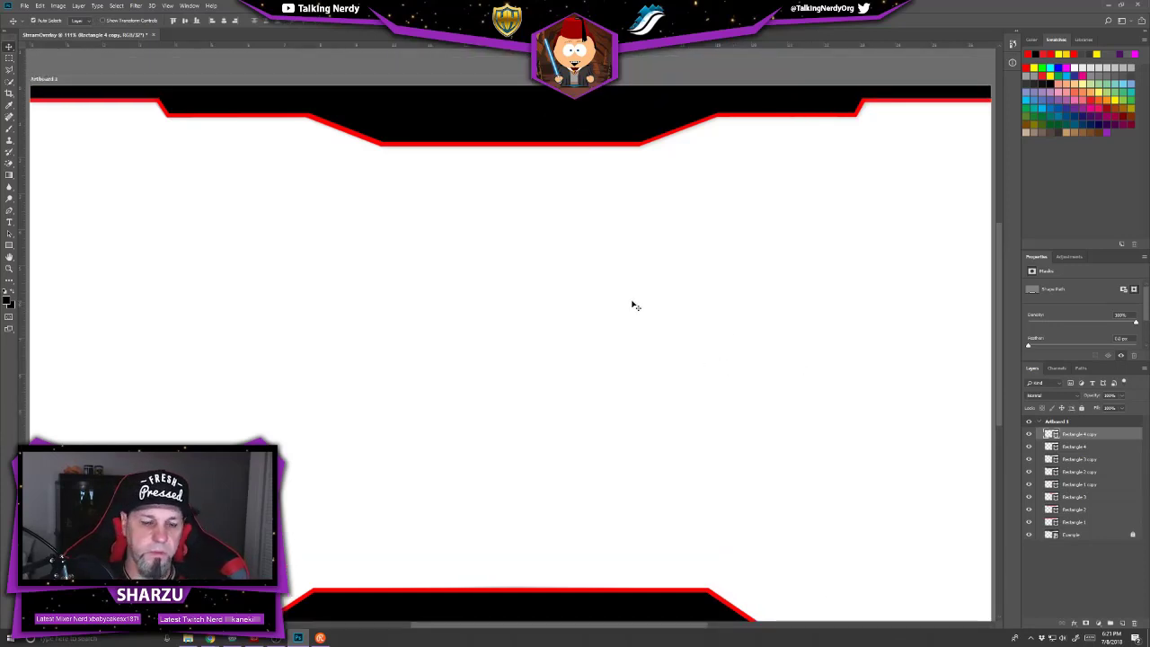
scroll(633, 306, down, 2)
scroll(633, 306, up, 2)
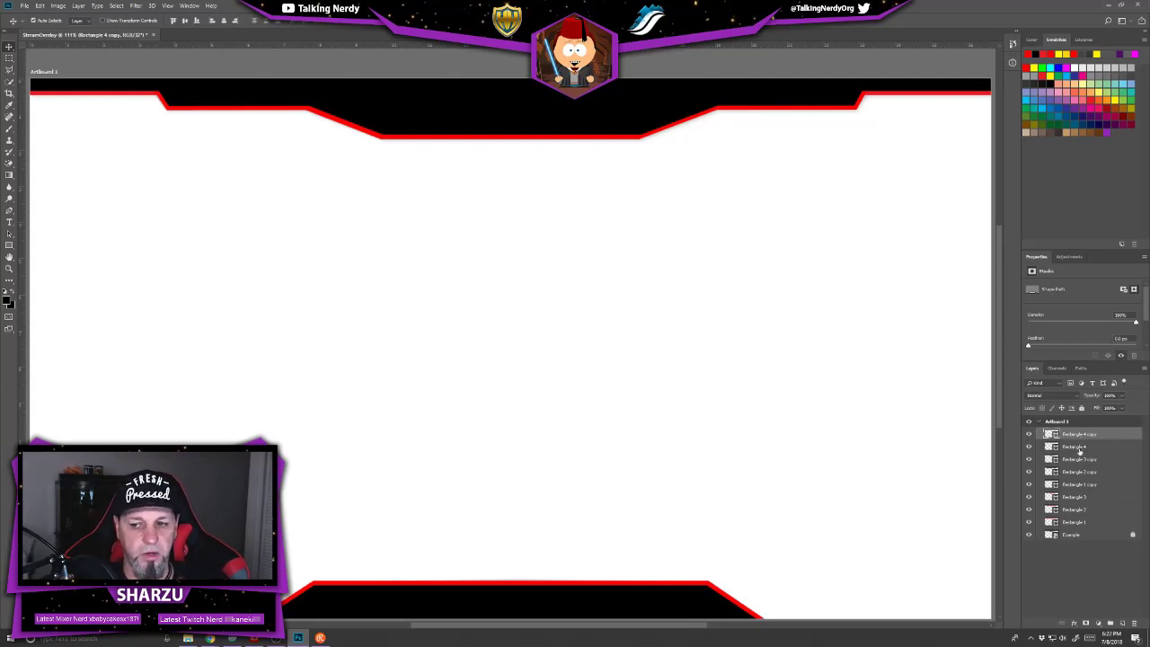
click(1072, 522)
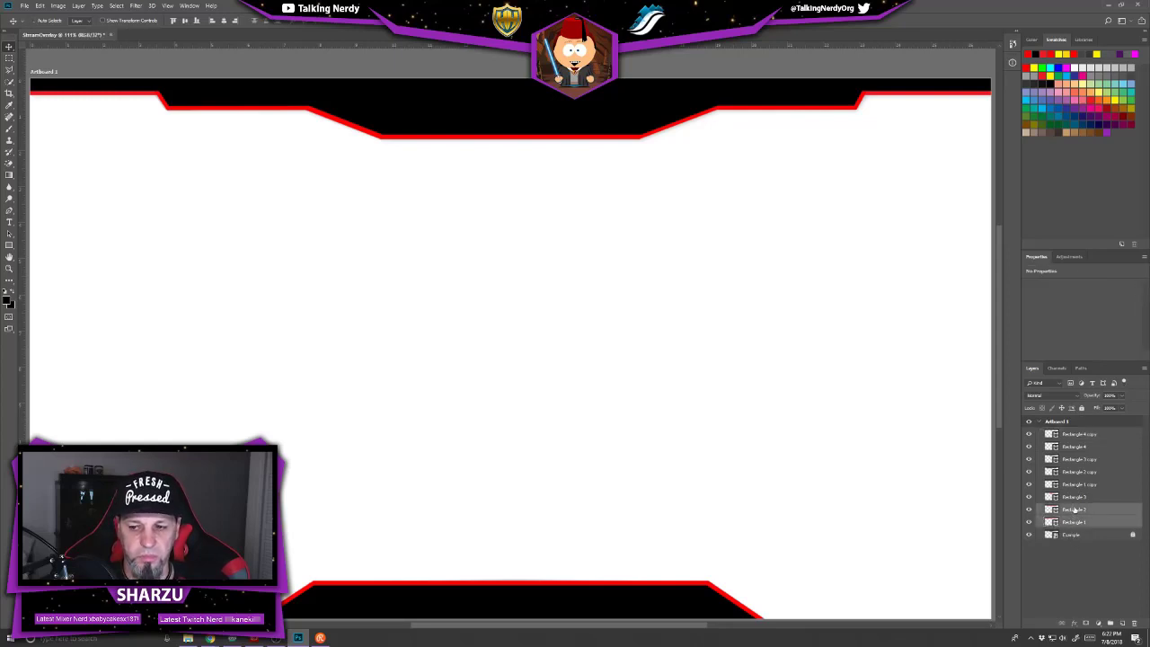
shift+click(1073, 510)
shift+click(1074, 498)
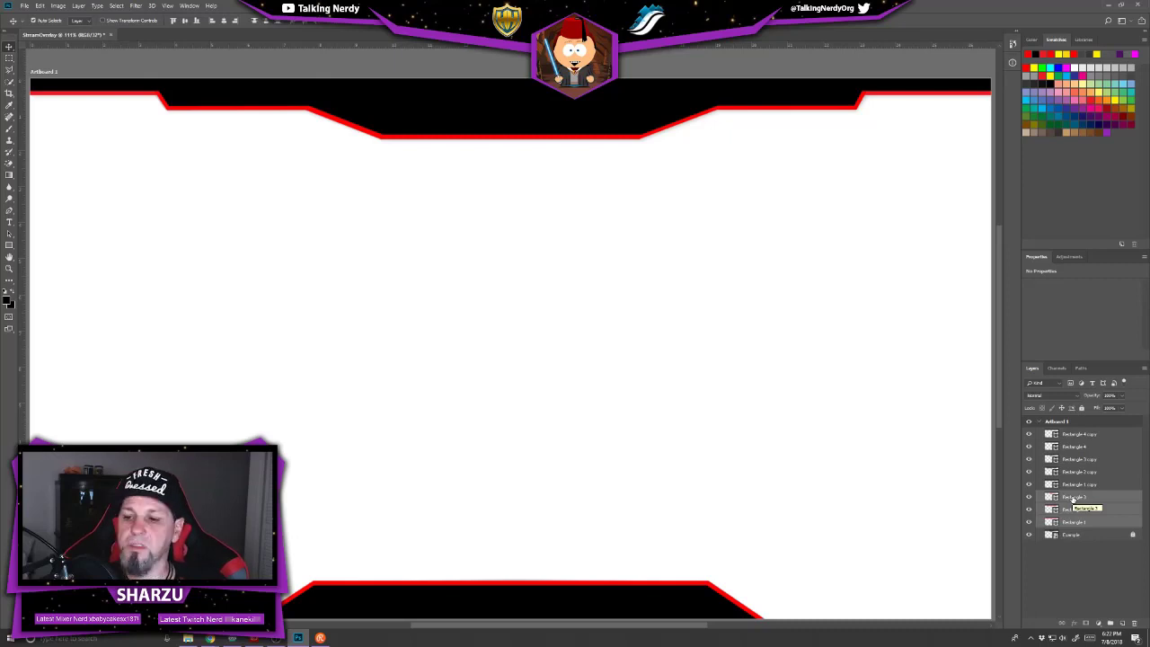
right_click(1073, 501)
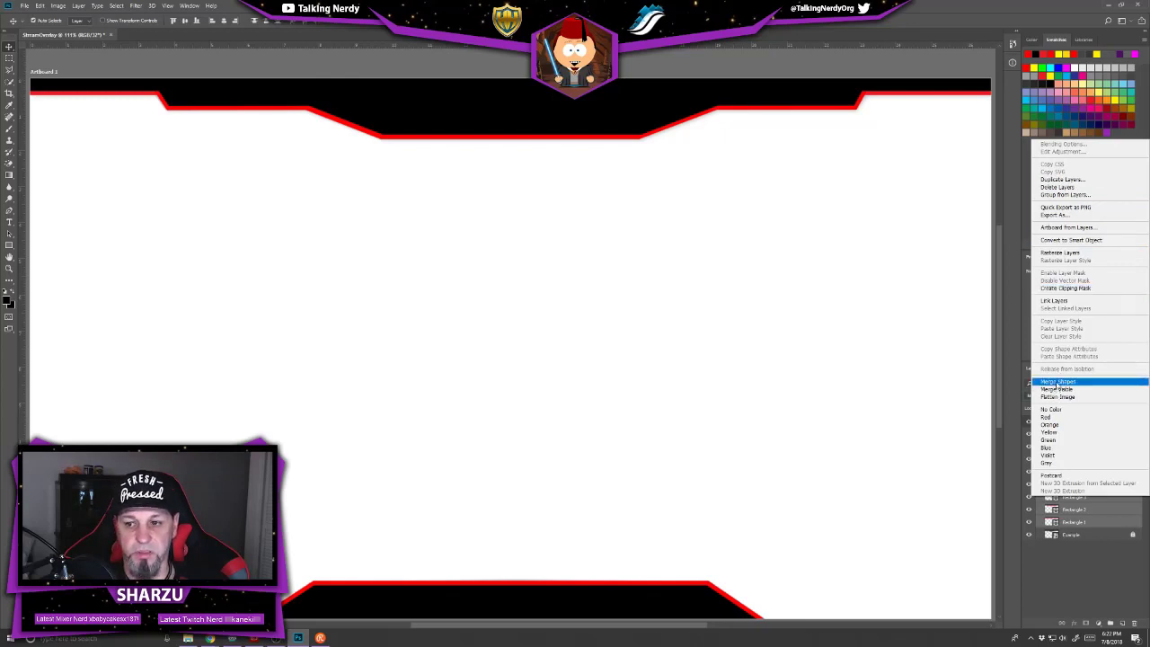
click(1057, 384)
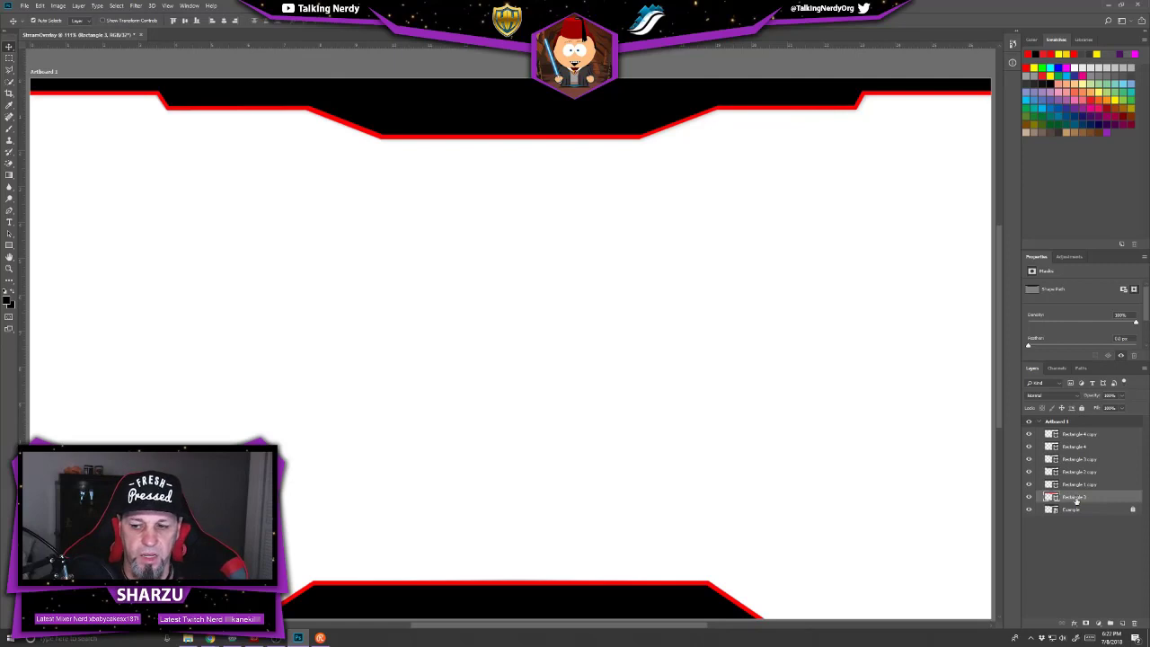
- Rename the merged red top shape layer as Red Banner
double_click(1078, 497)
text(Banner)
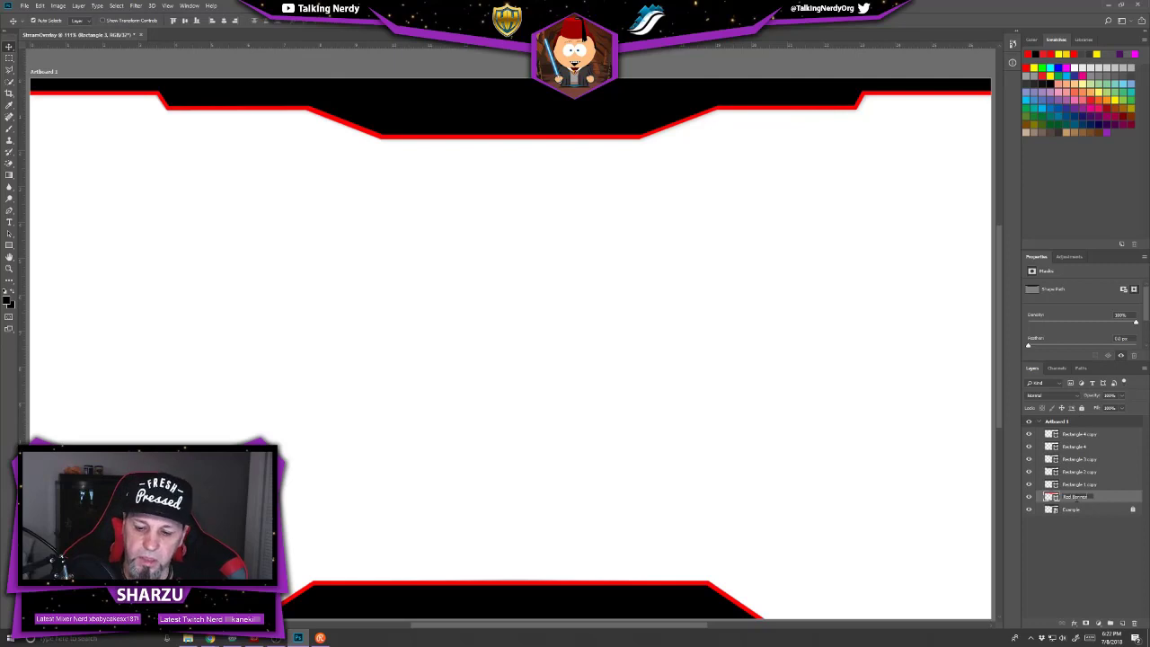
key(Return)
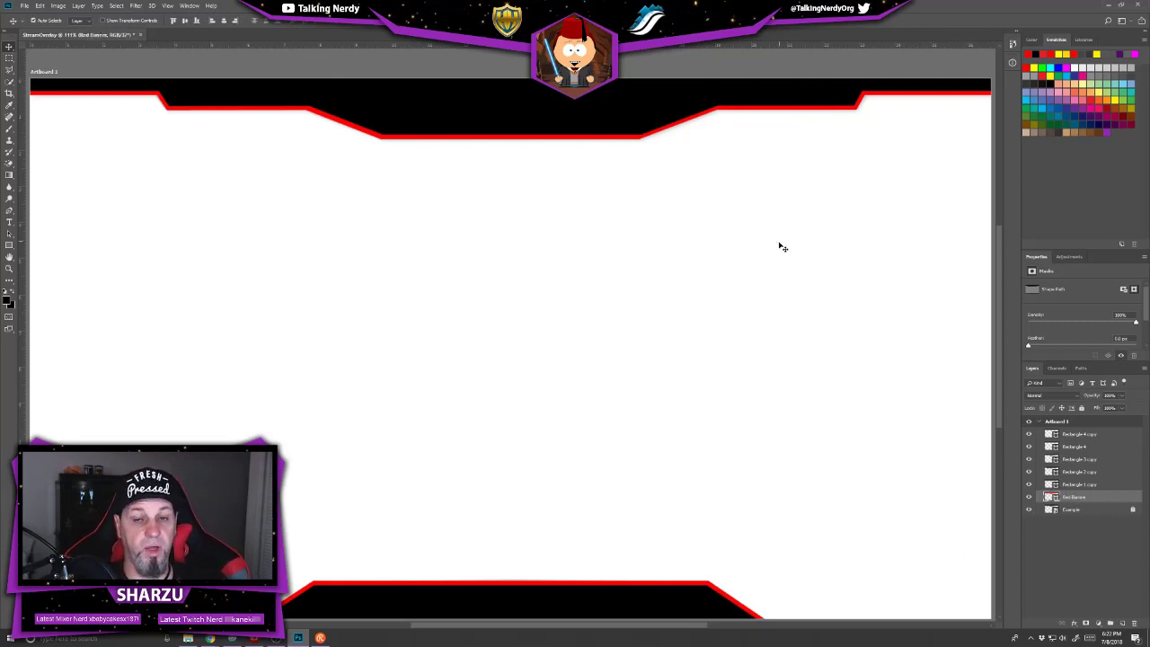
- Merge the black top shapes, Rectangle 1 copy, Rectangle 2 copy and Rectangle 3 copy, into a single shape layer
click(1070, 483)
shift+click(1071, 471)
shift+click(1071, 459)
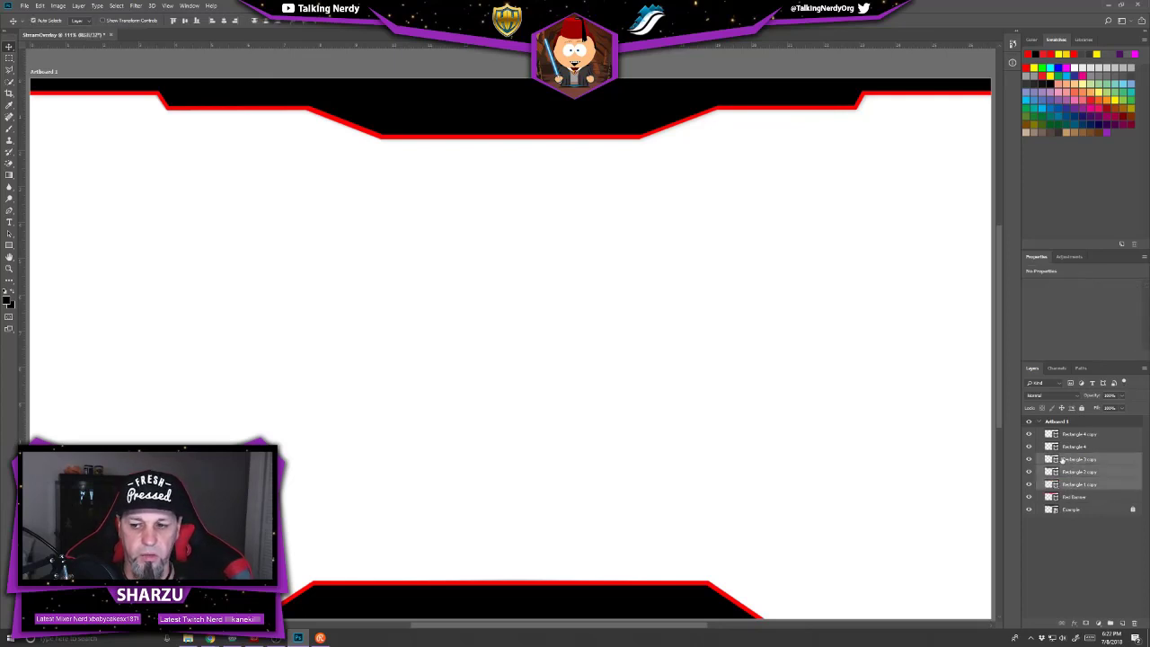
right_click(1064, 462)
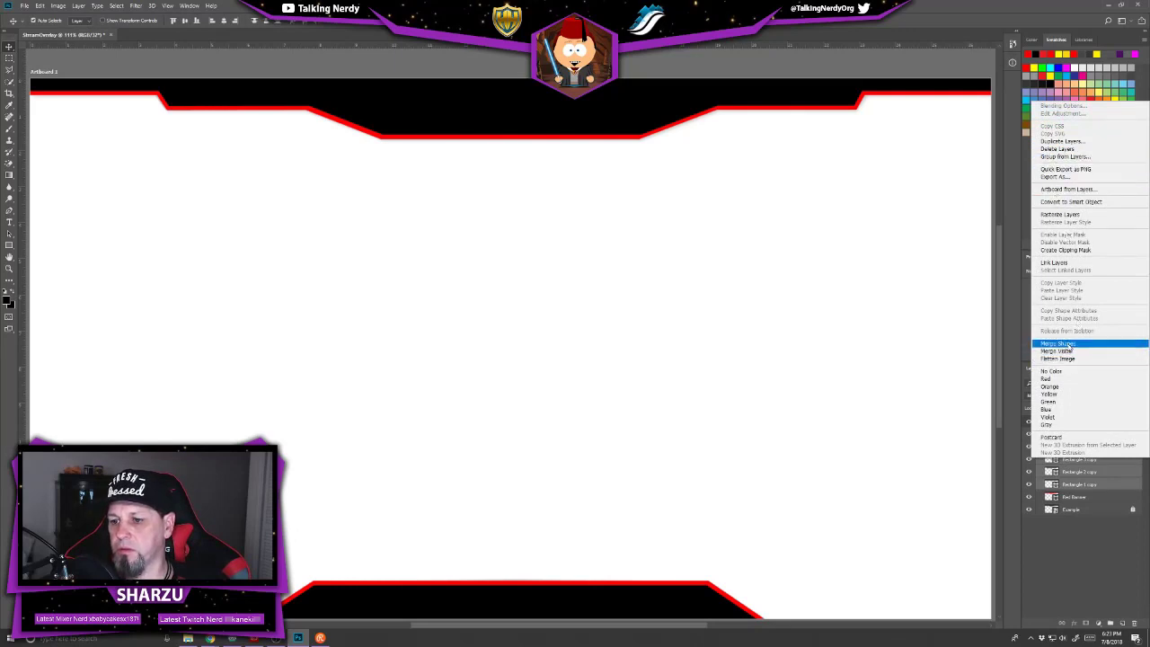
click(1059, 343)
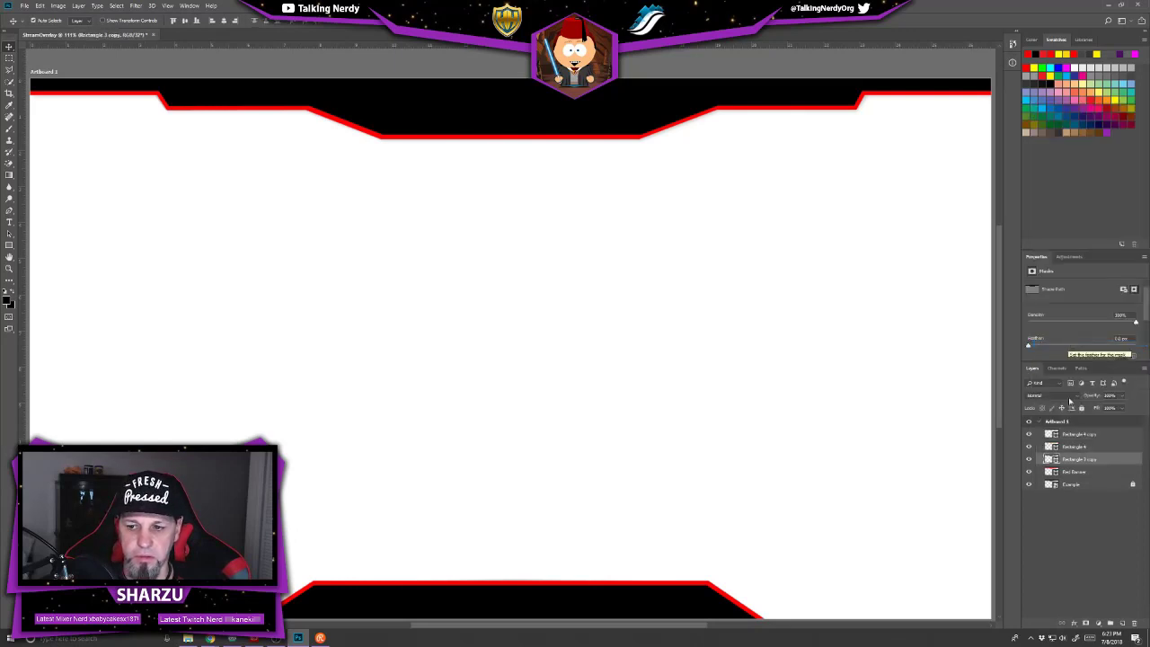
- Rename the merged black top shape layer as Black Banner
double_click(1075, 461)
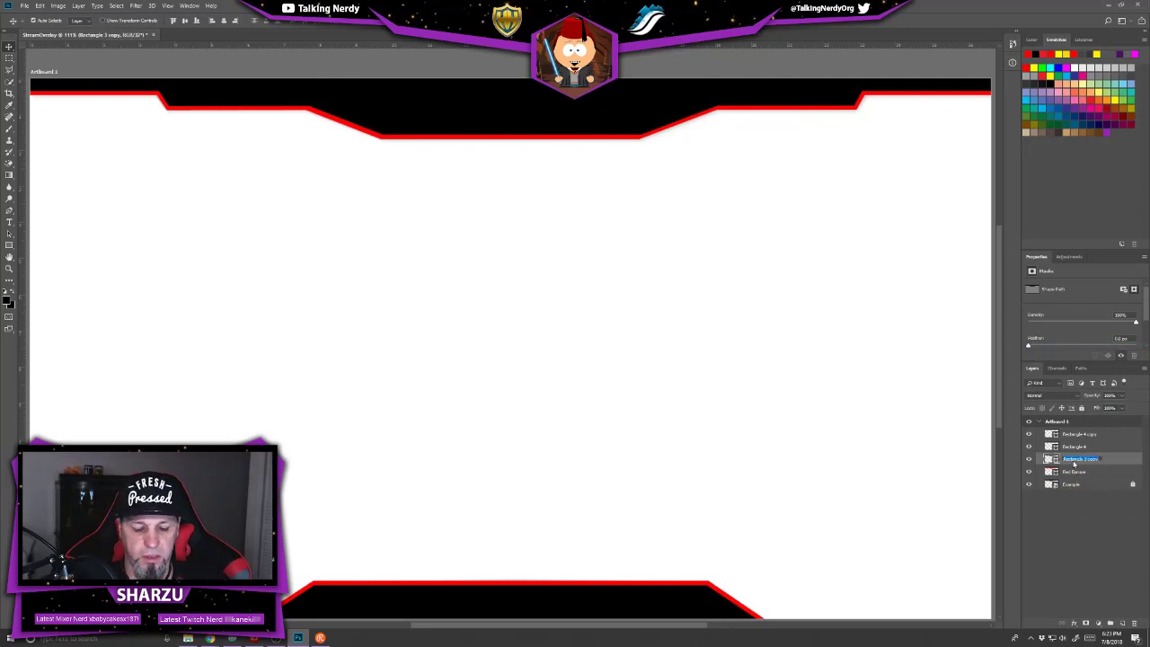
text(Black Banner)
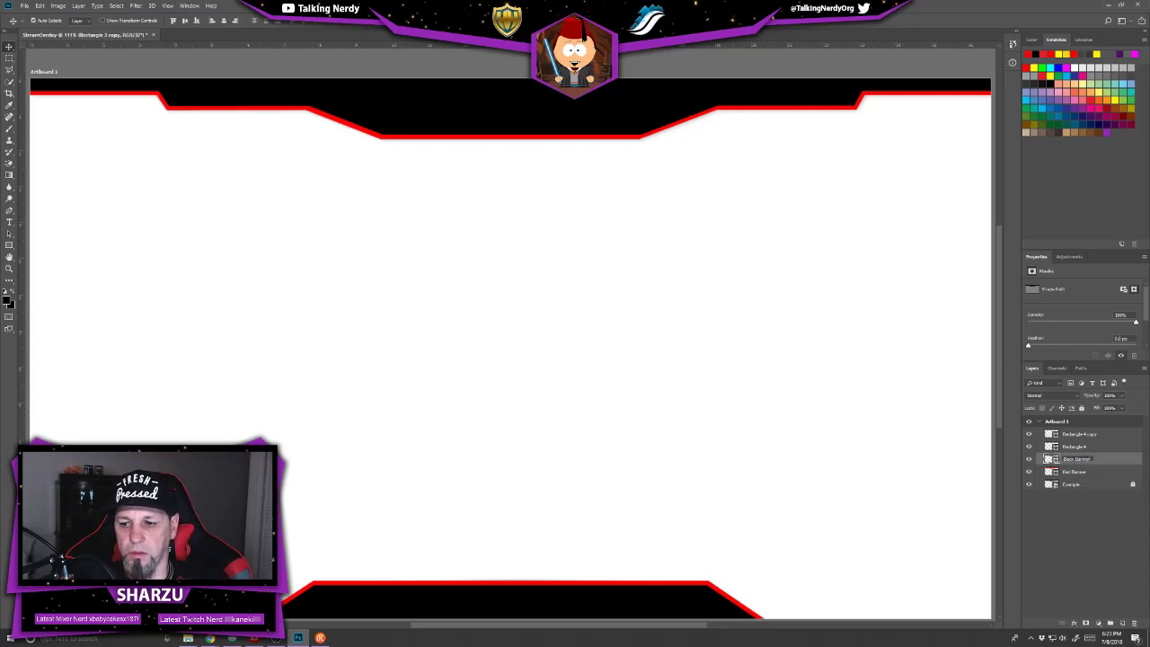
key(Return)
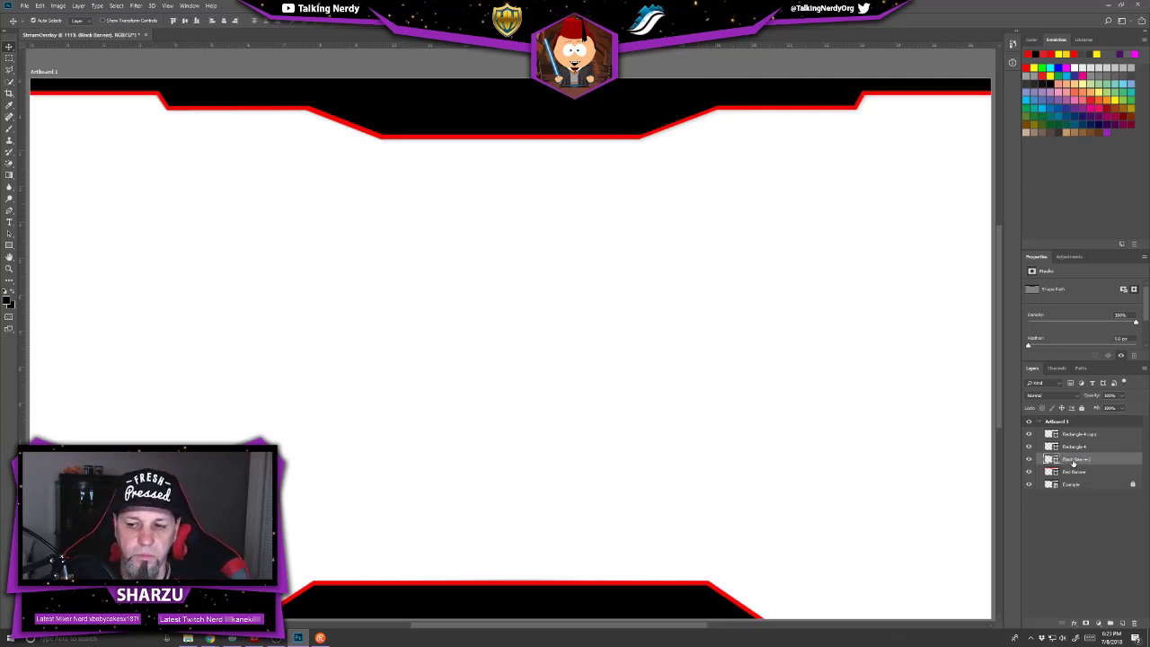
double_click(1073, 460)
click(1093, 459)
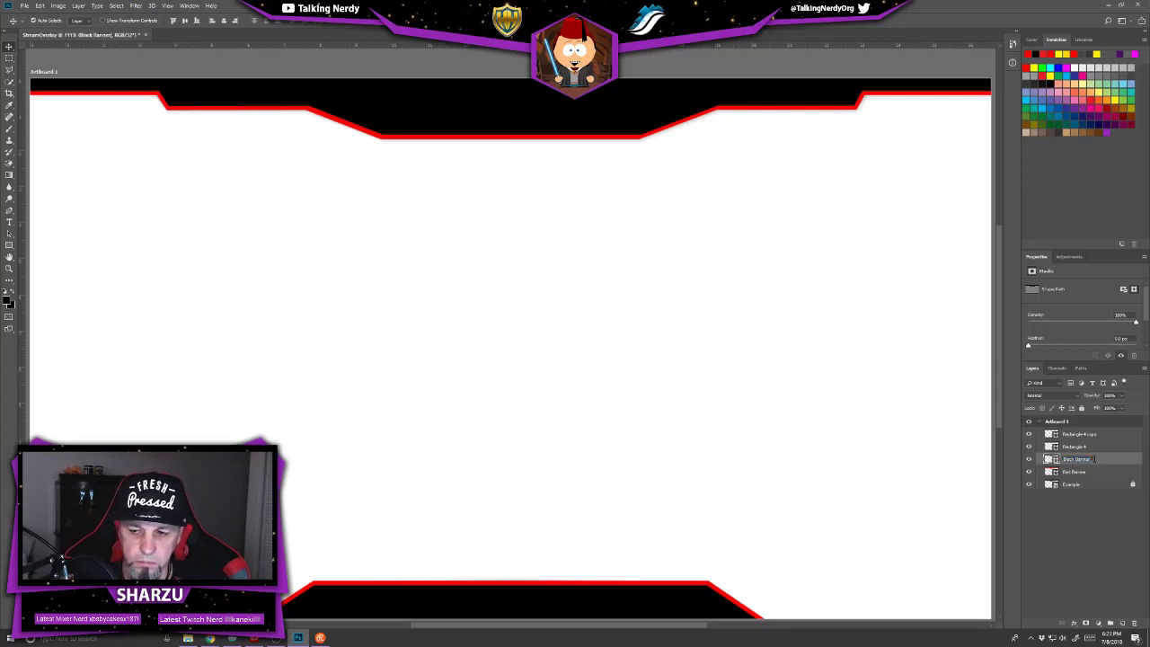
- Rename the Rectangle 4 layer as Red Footer
click(1094, 447)
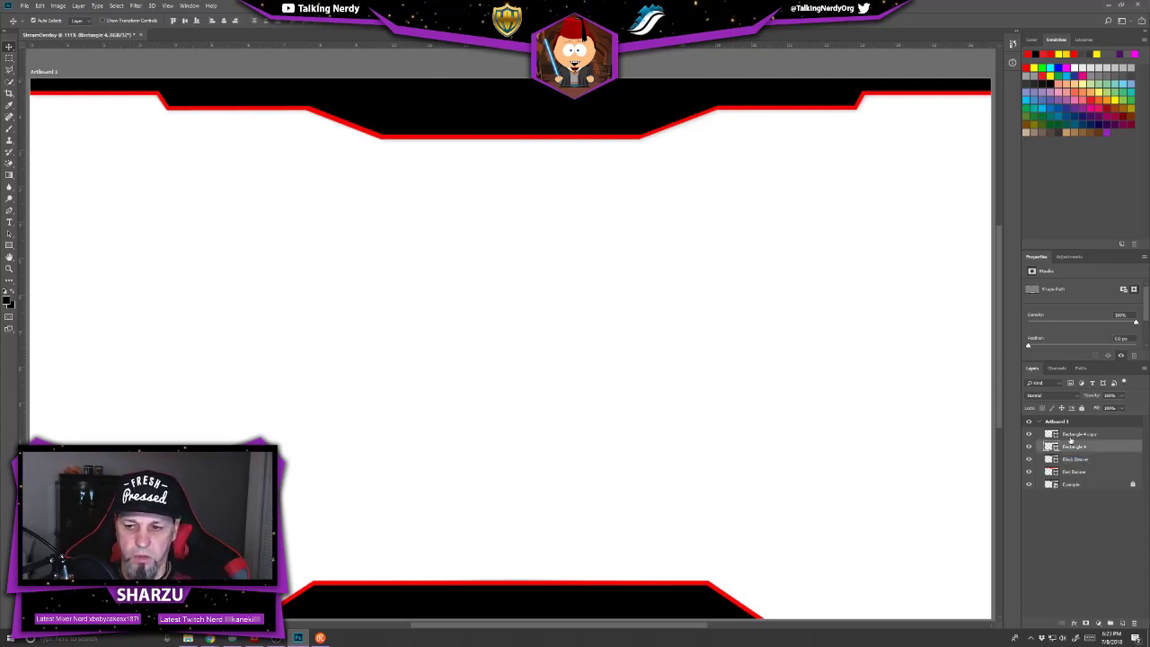
double_click(1074, 447)
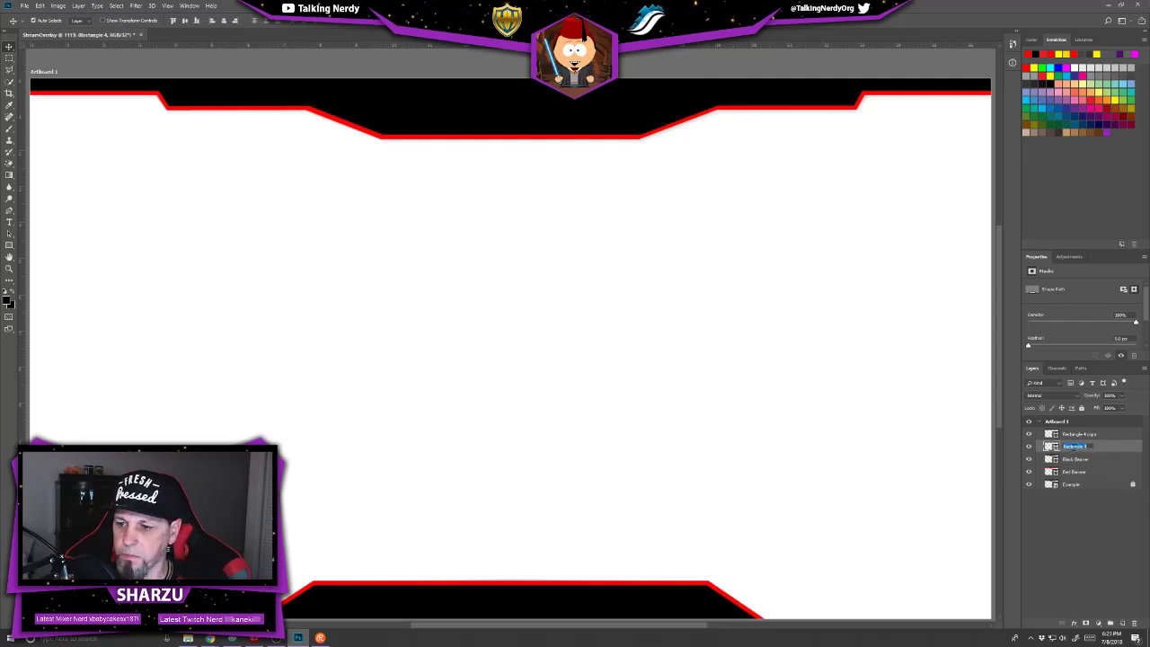
text(Red Foo)
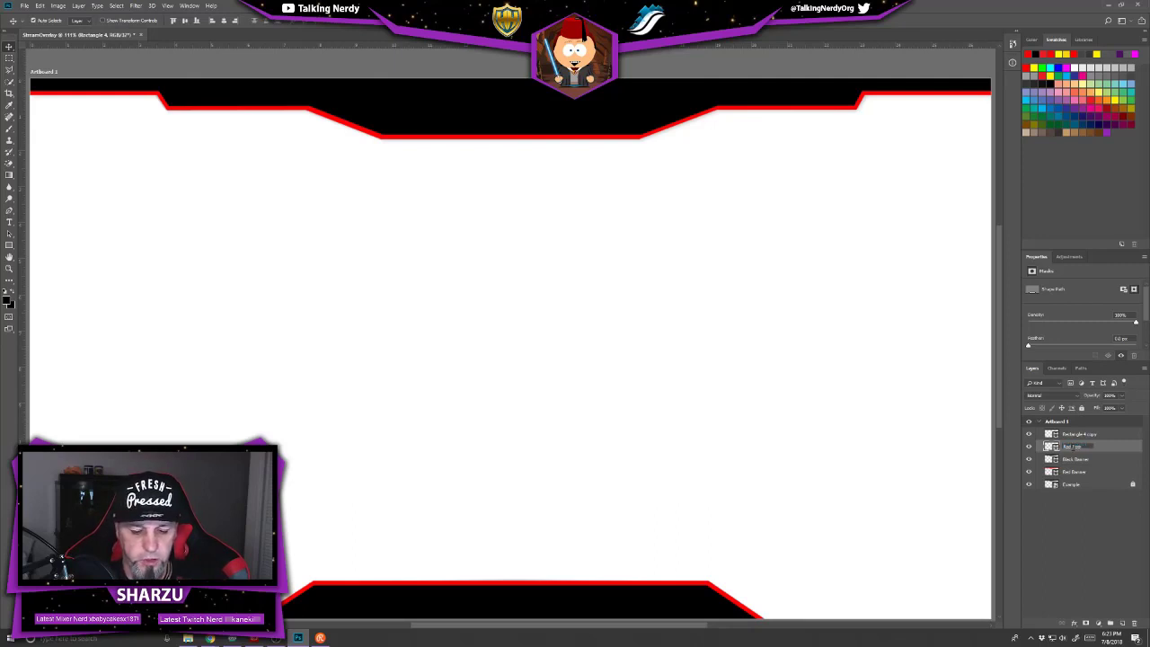
text(ter)
- Rename the Rectangle 4 copy layer as Black Footer
double_click(1081, 433)
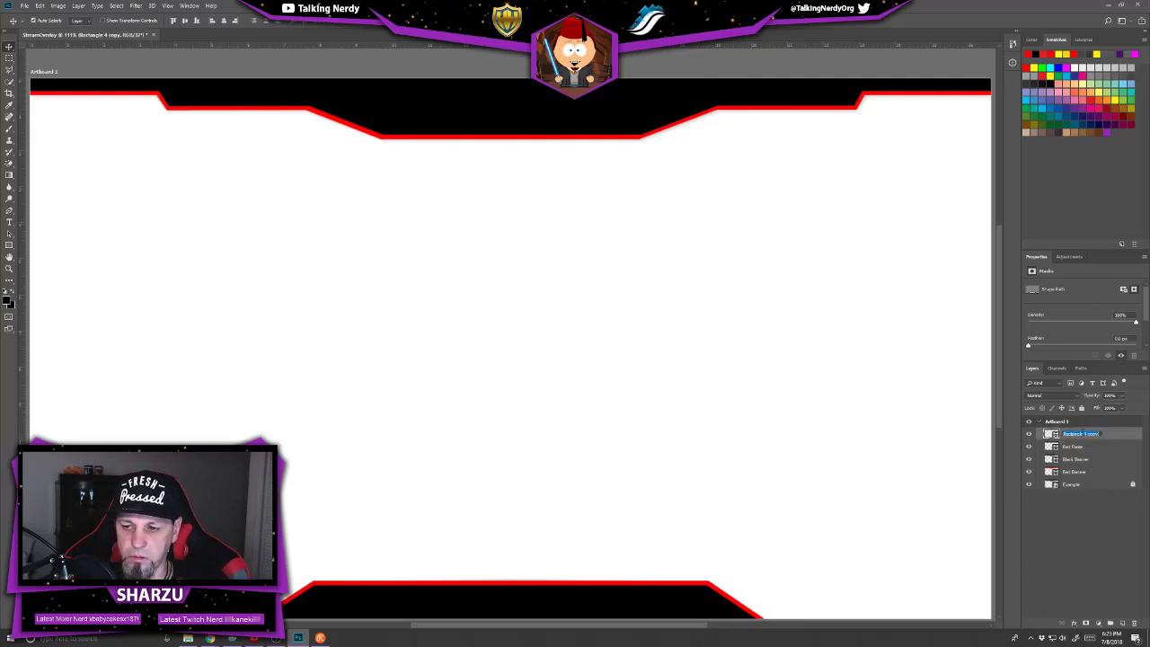
text(Black Footer)
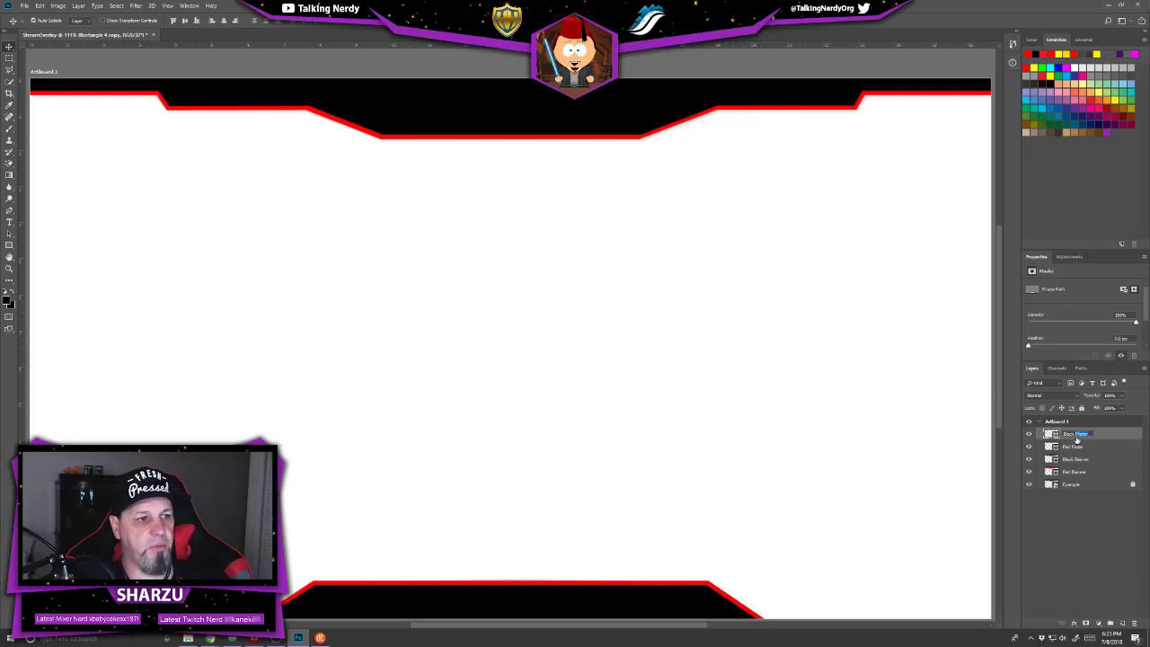
click(1077, 438)
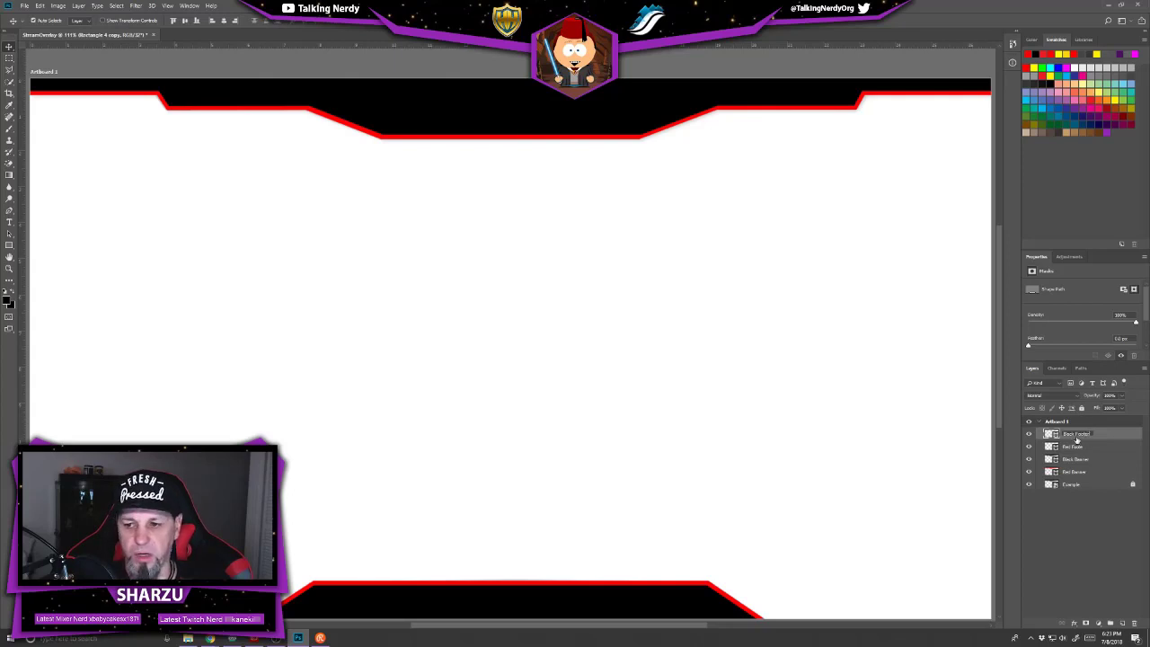
key(Return)
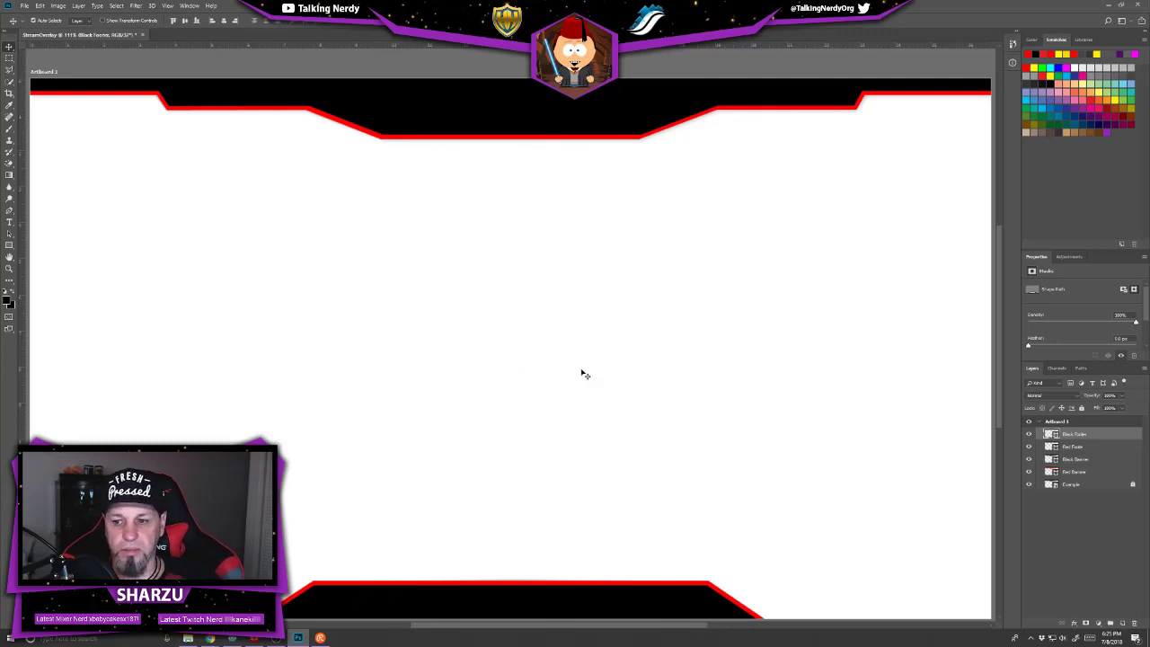
- Add a Drop Shadow layer style to the Red Banner layer, comparing the banner with and without the effect before applying it
click(1073, 474)
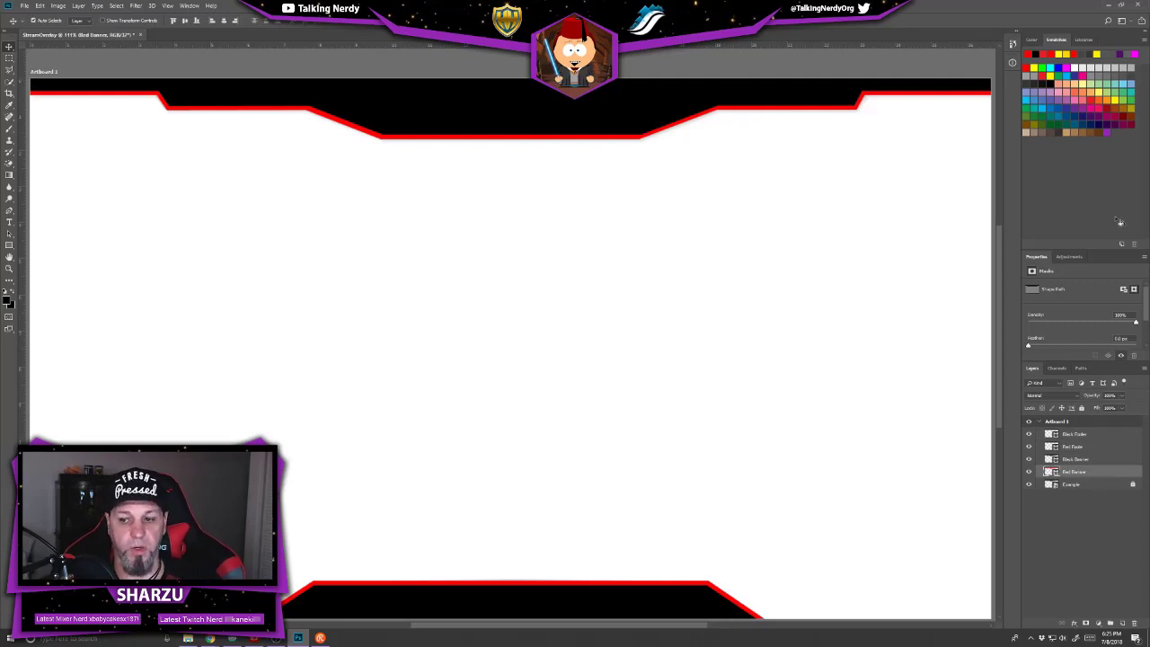
right_click(1088, 474)
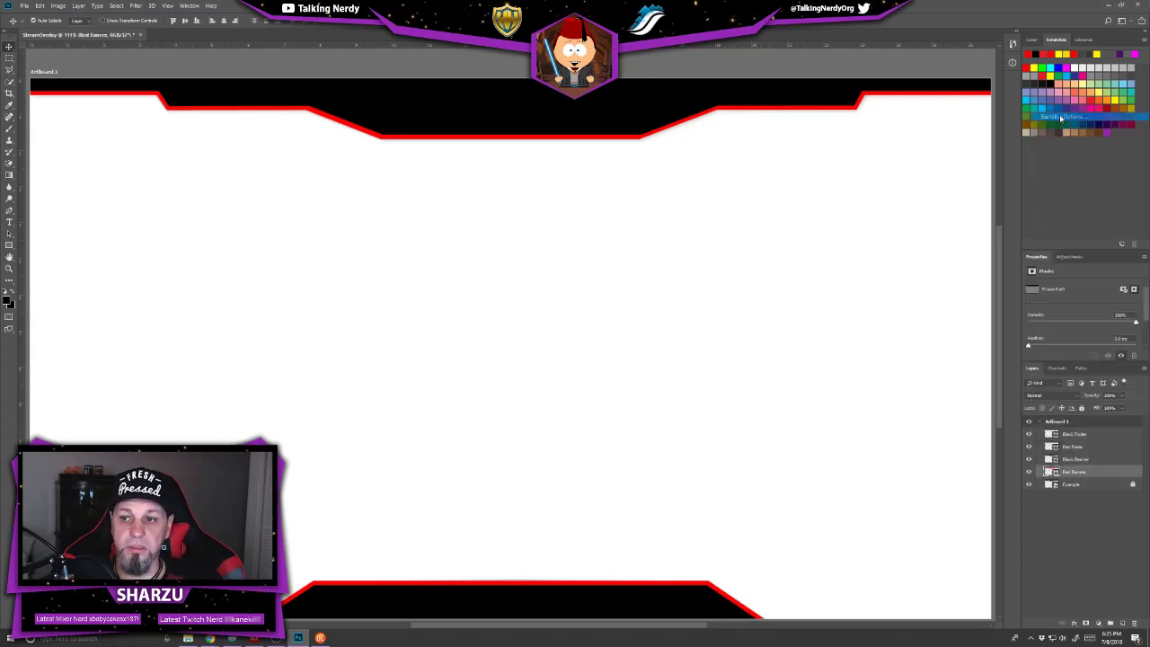
click(918, 124)
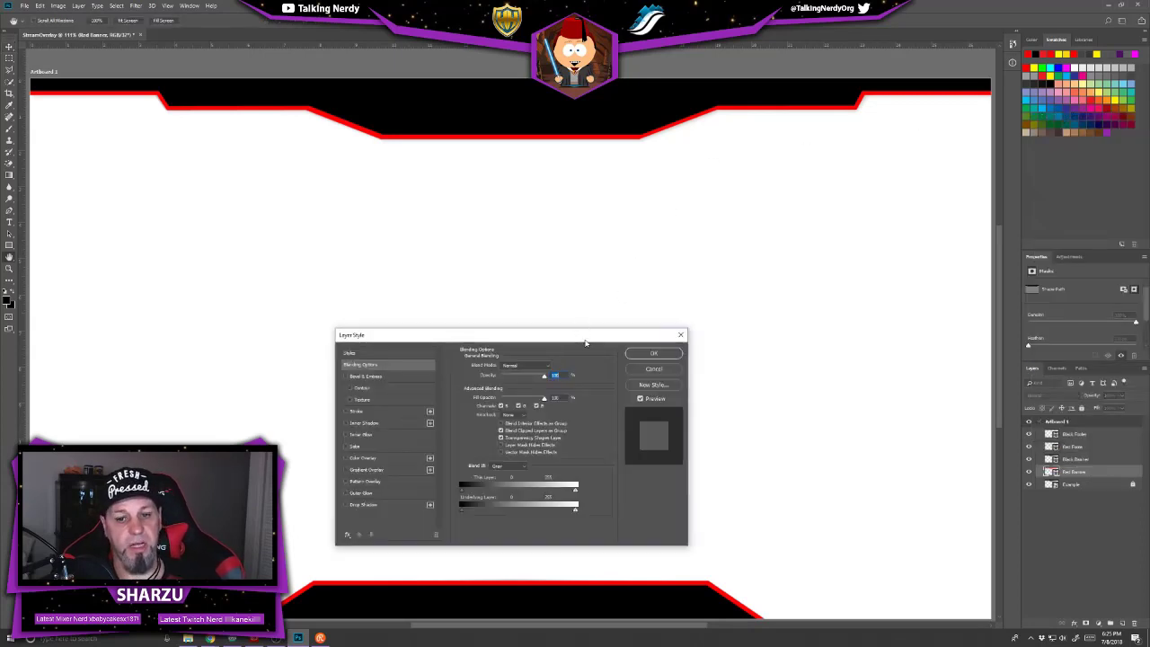
drag(586, 335, 610, 188)
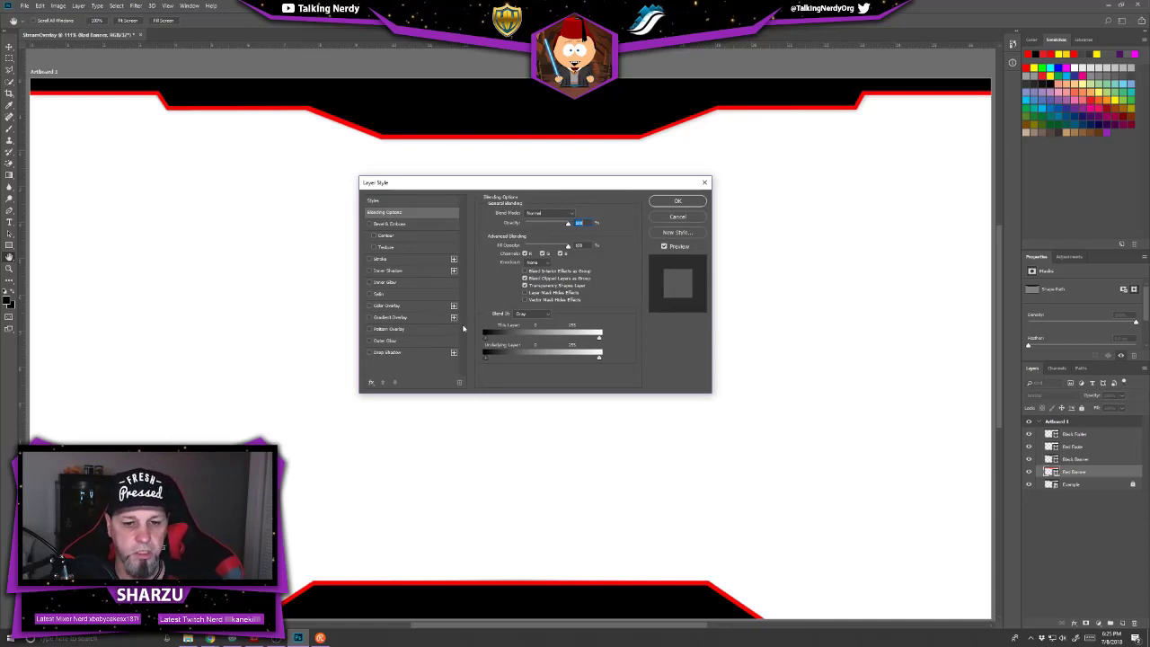
click(368, 352)
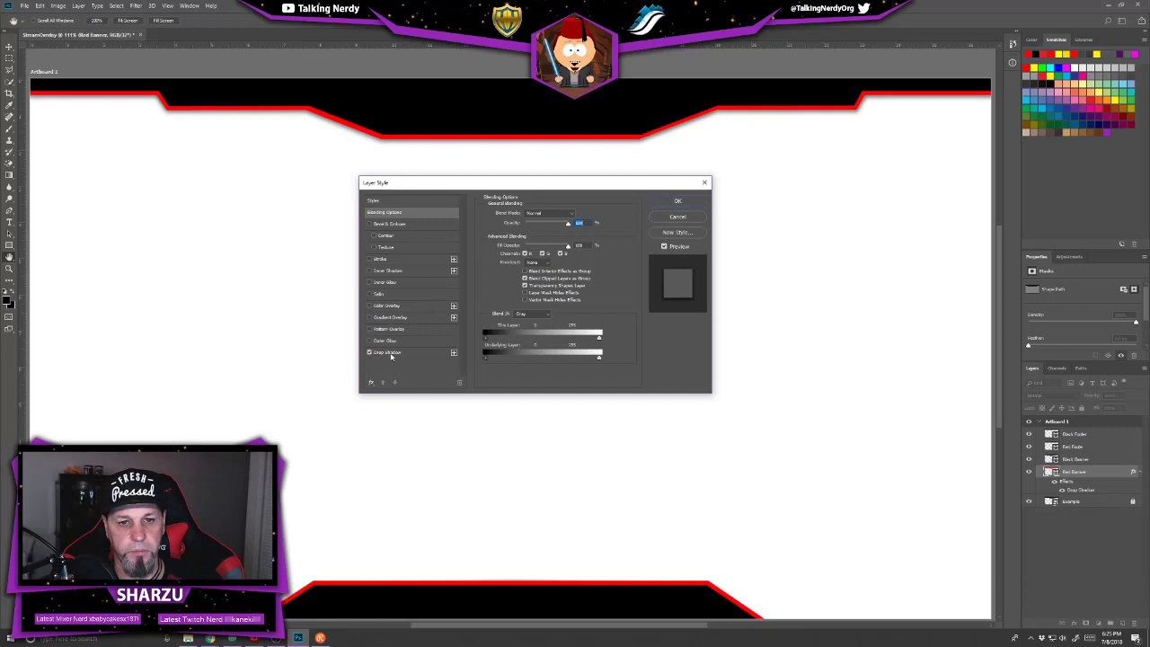
click(389, 353)
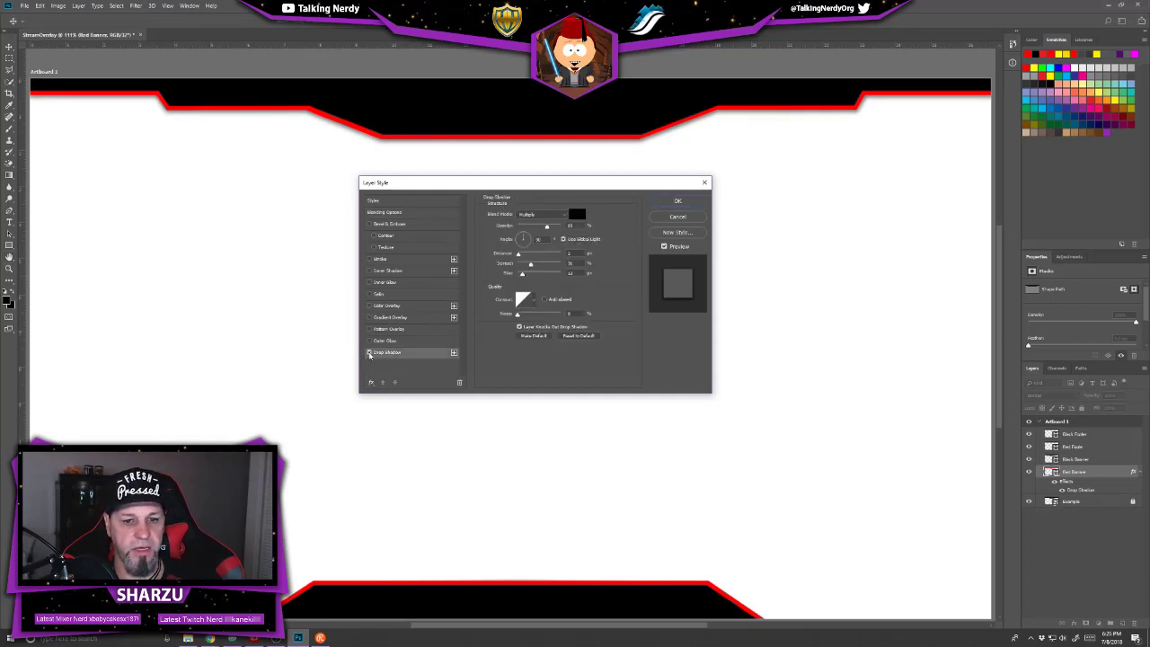
click(368, 353)
click(369, 353)
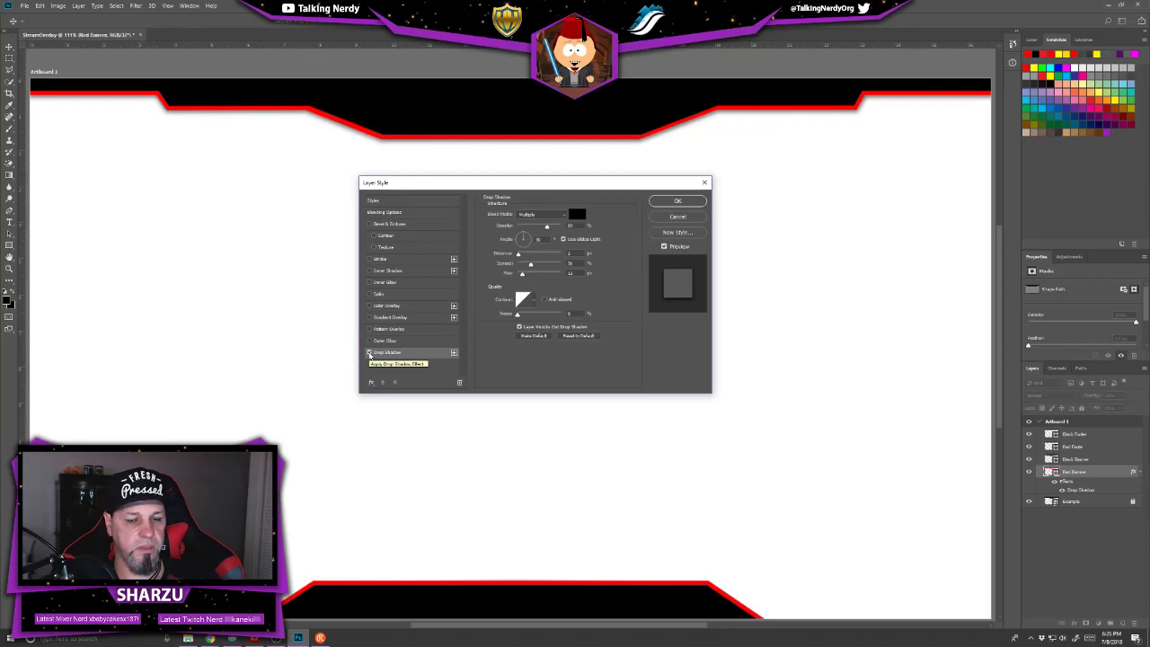
click(368, 353)
click(369, 353)
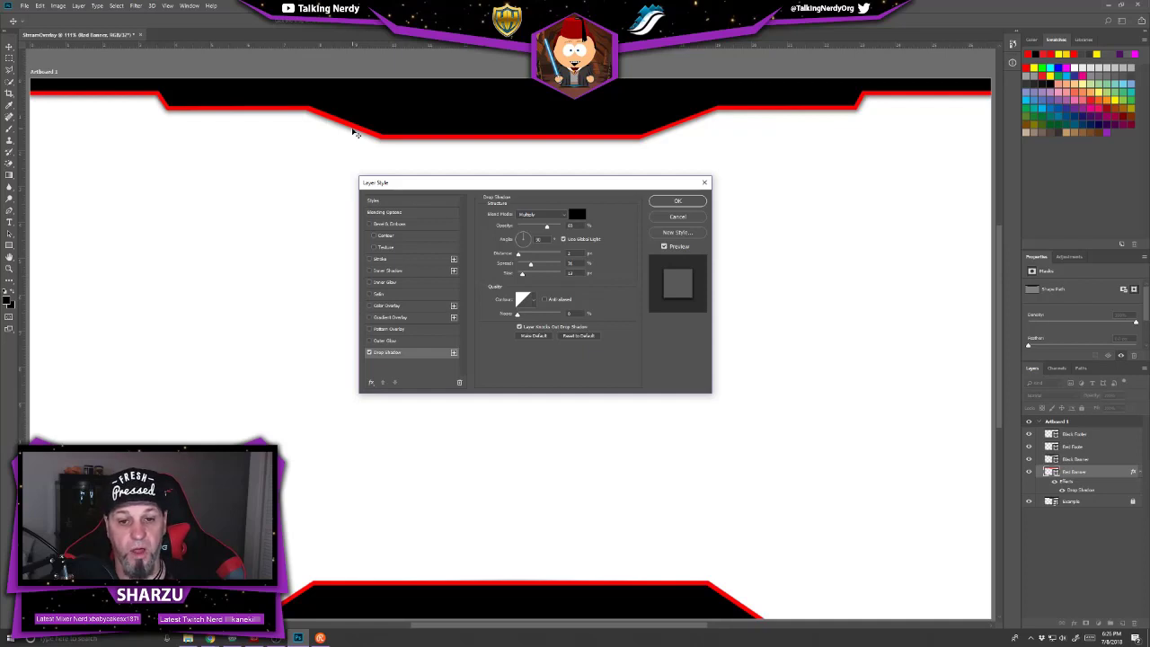
click(675, 201)
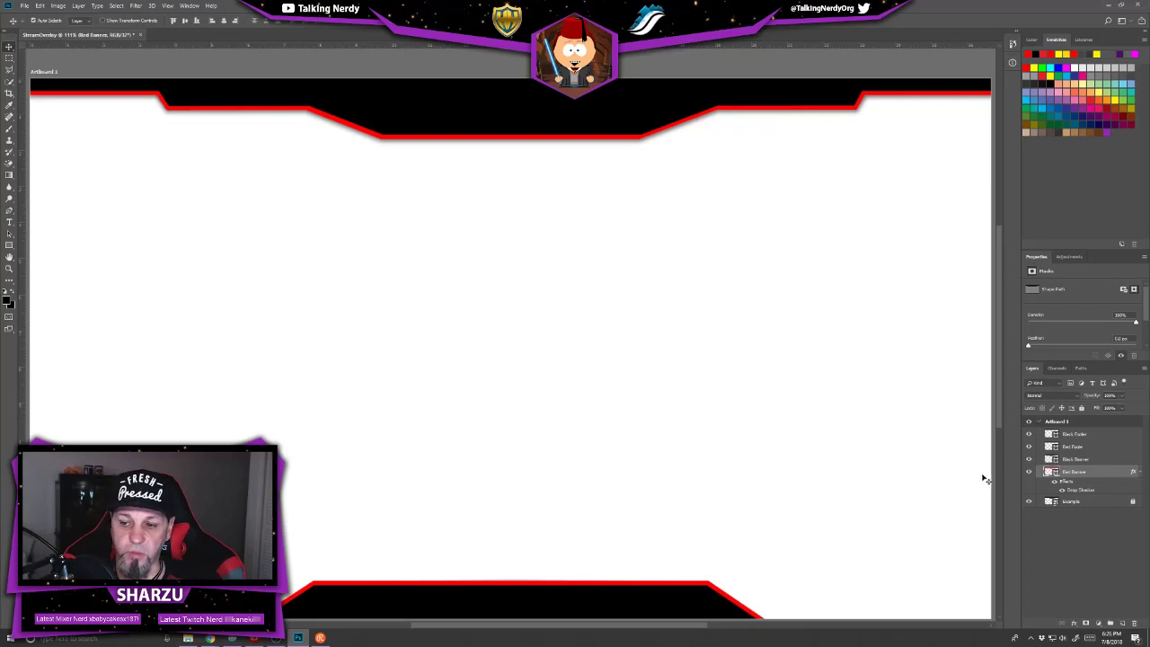
- Correct the name of the red bottom shape's layer to Red Footer
click(1069, 448)
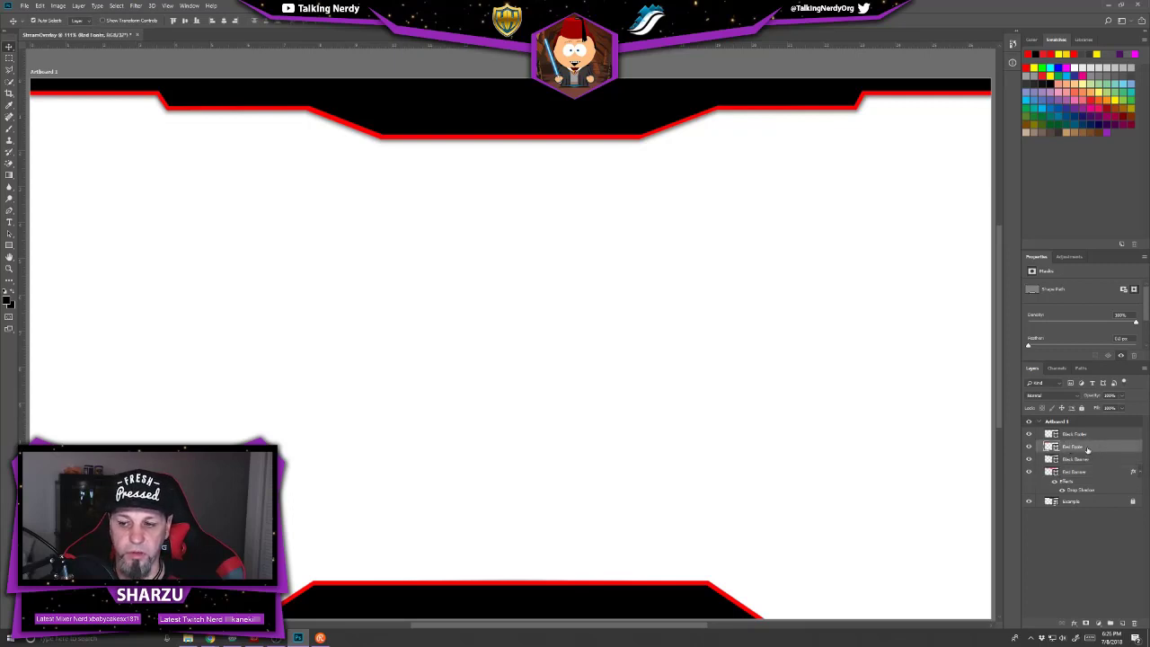
double_click(1075, 447)
click(1079, 448)
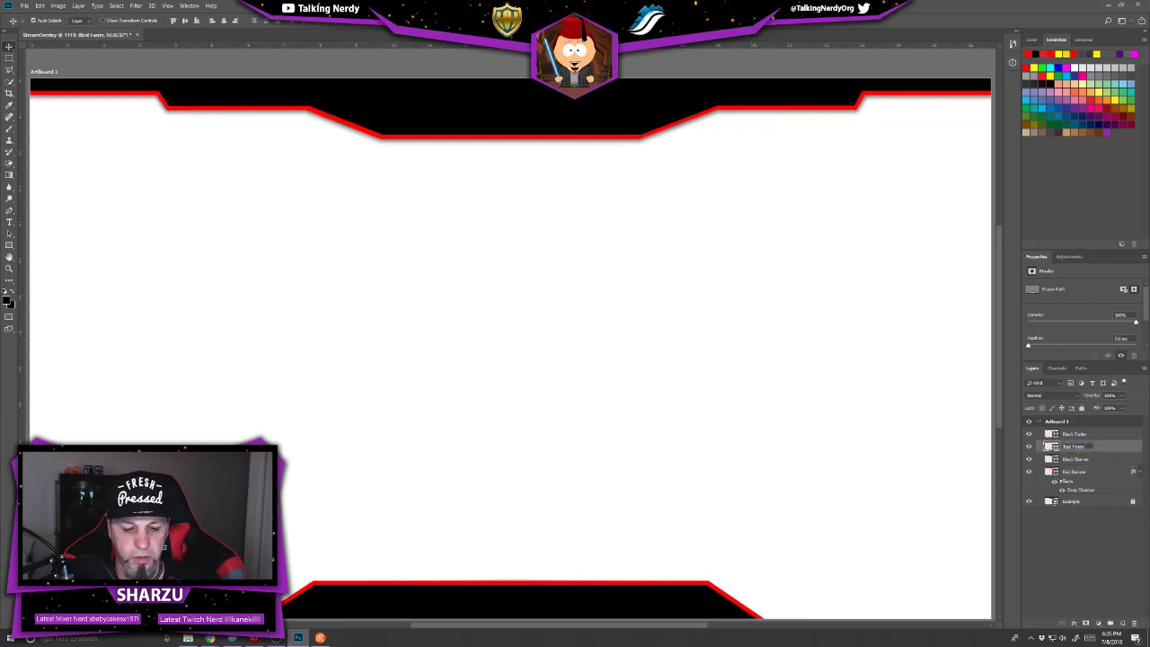
key(Return)
- Add a Drop Shadow layer style to the Red Footer layer with its angle set to -90 degrees
right_click(1102, 448)
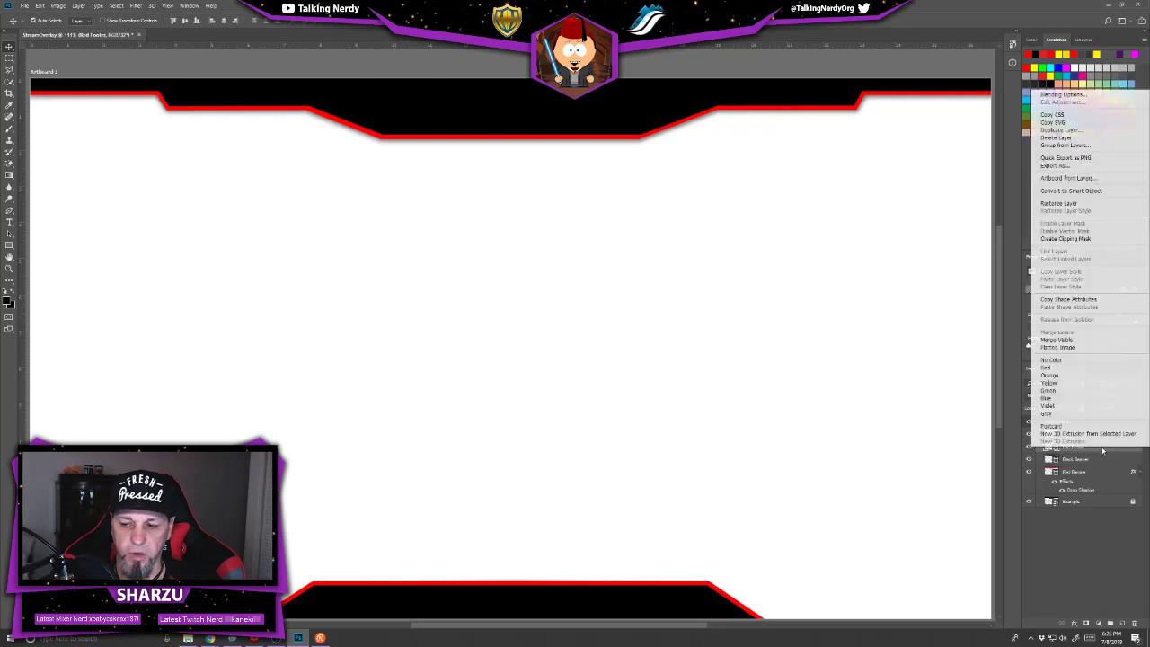
click(1066, 95)
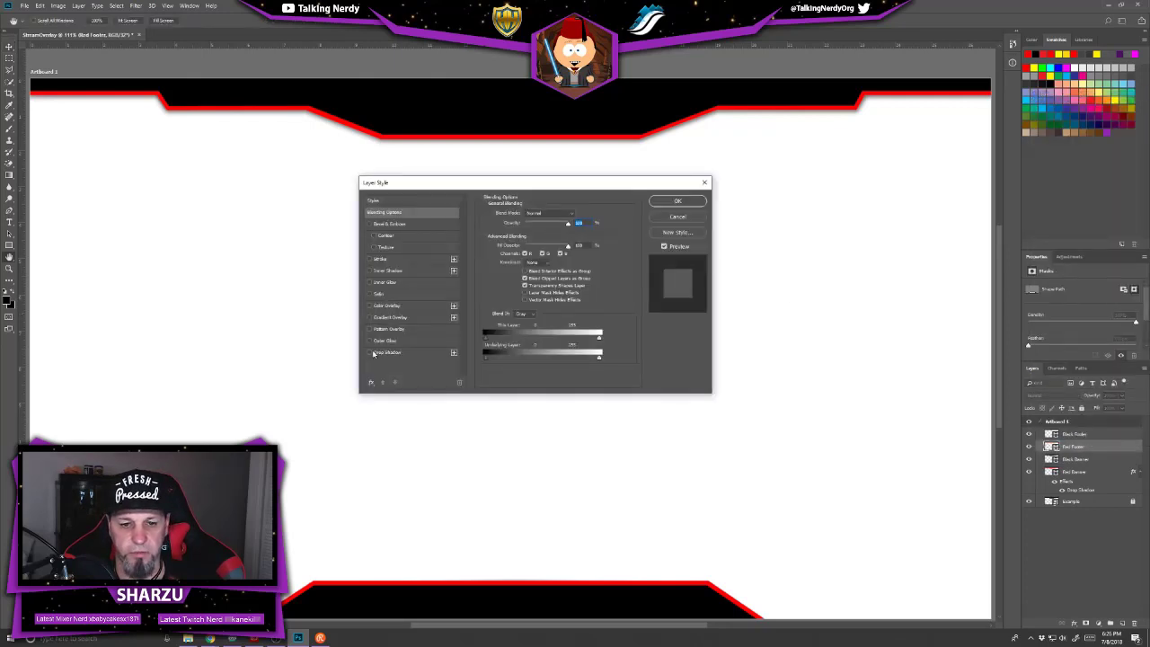
click(372, 353)
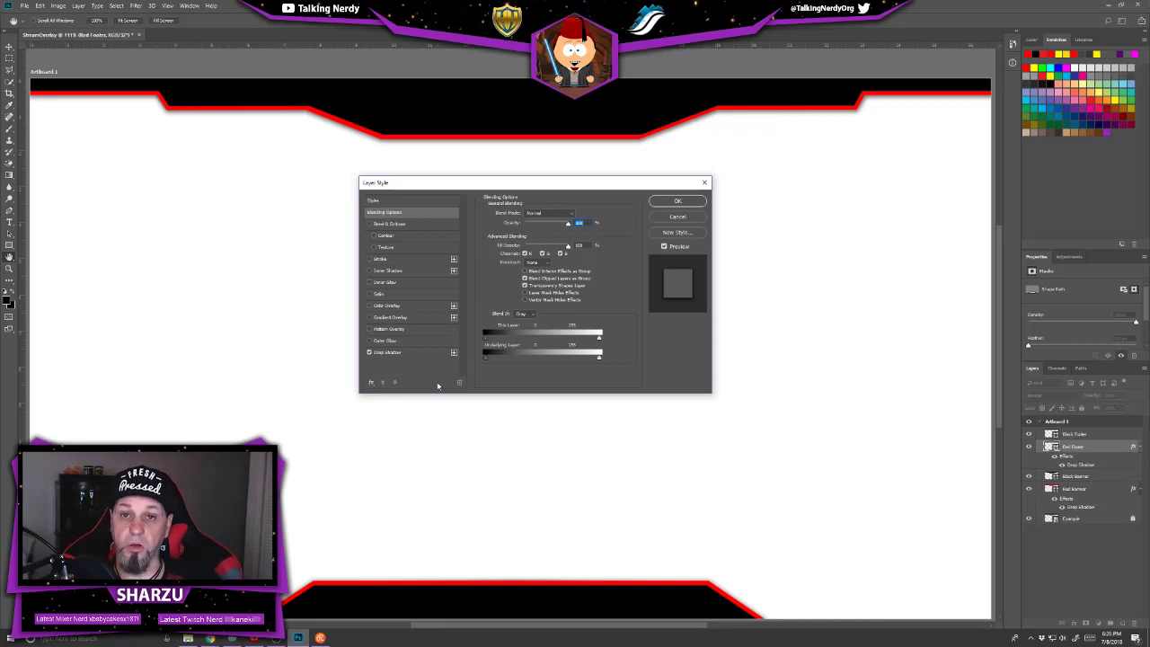
click(400, 355)
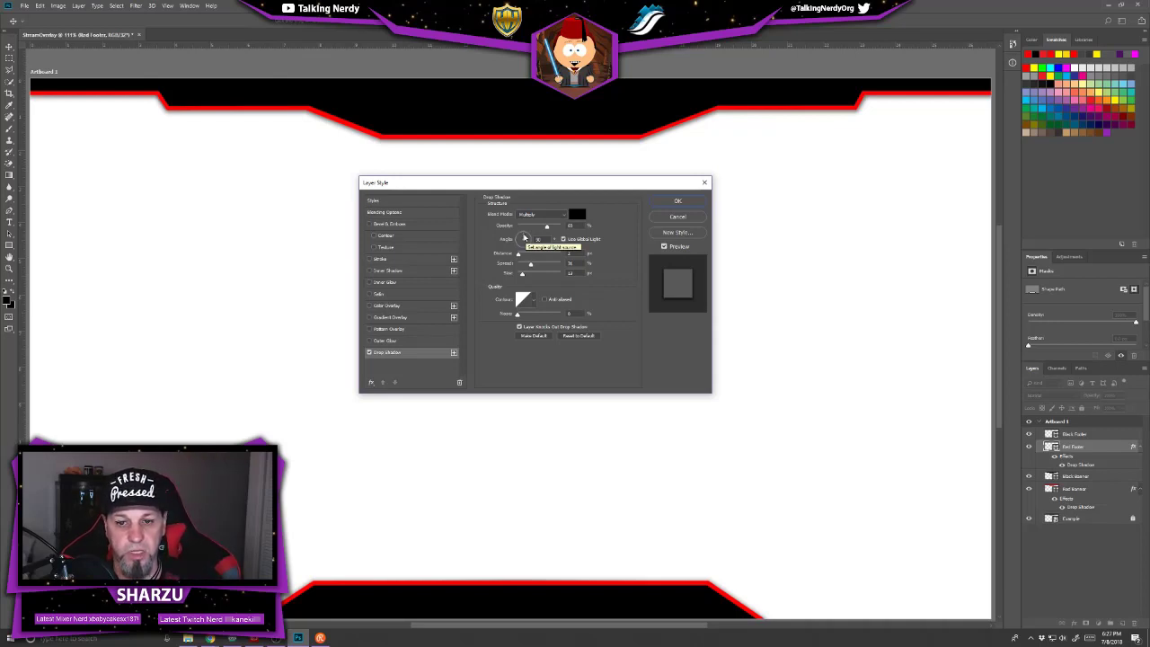
drag(524, 237, 524, 266)
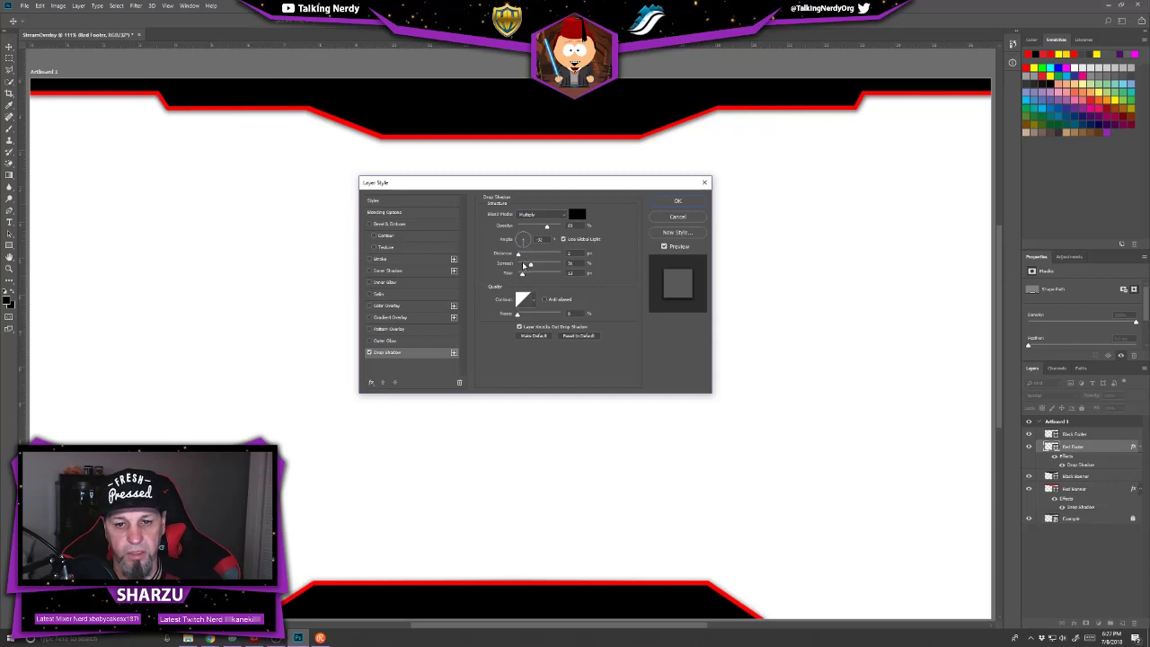
click(541, 238)
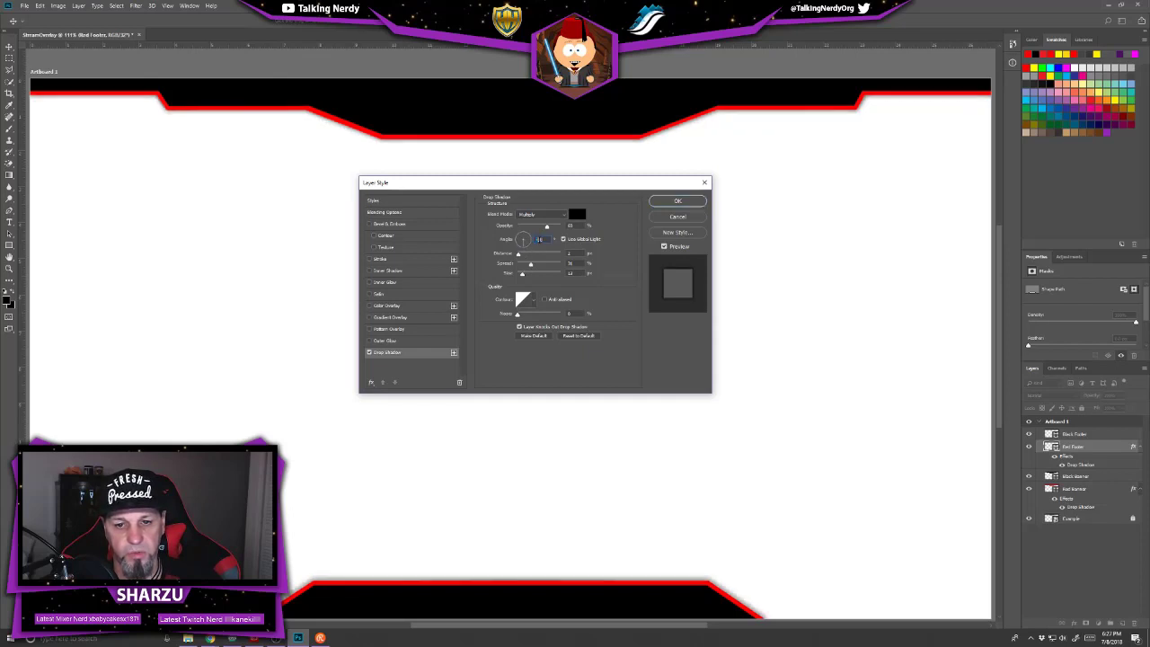
text(-90)
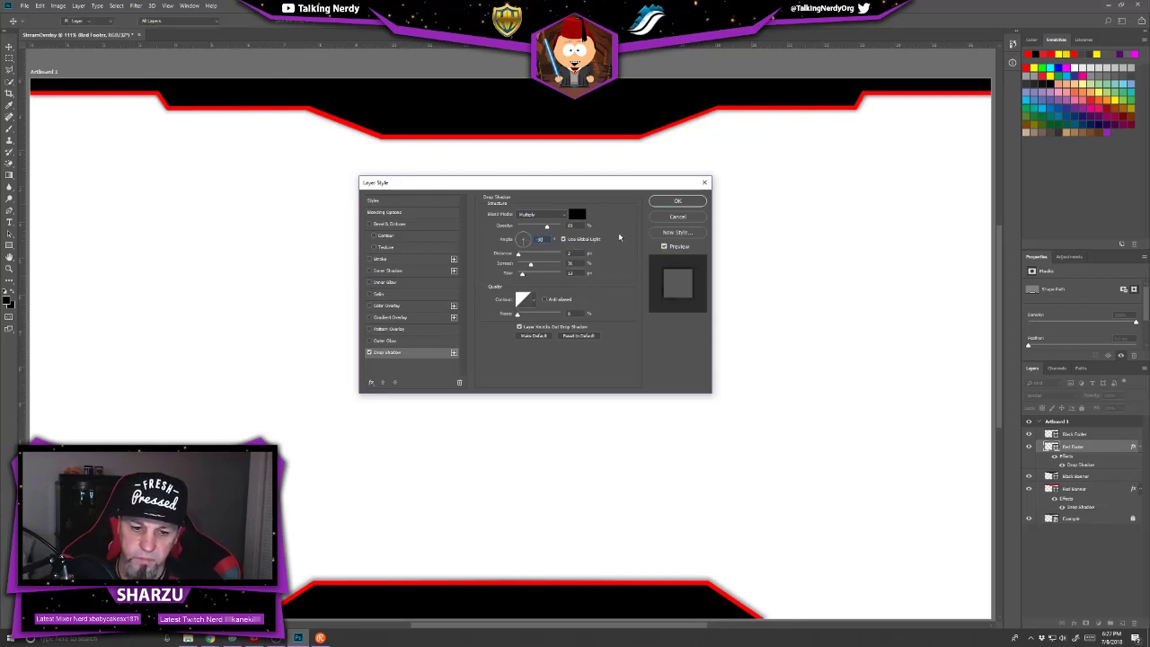
key(Return)
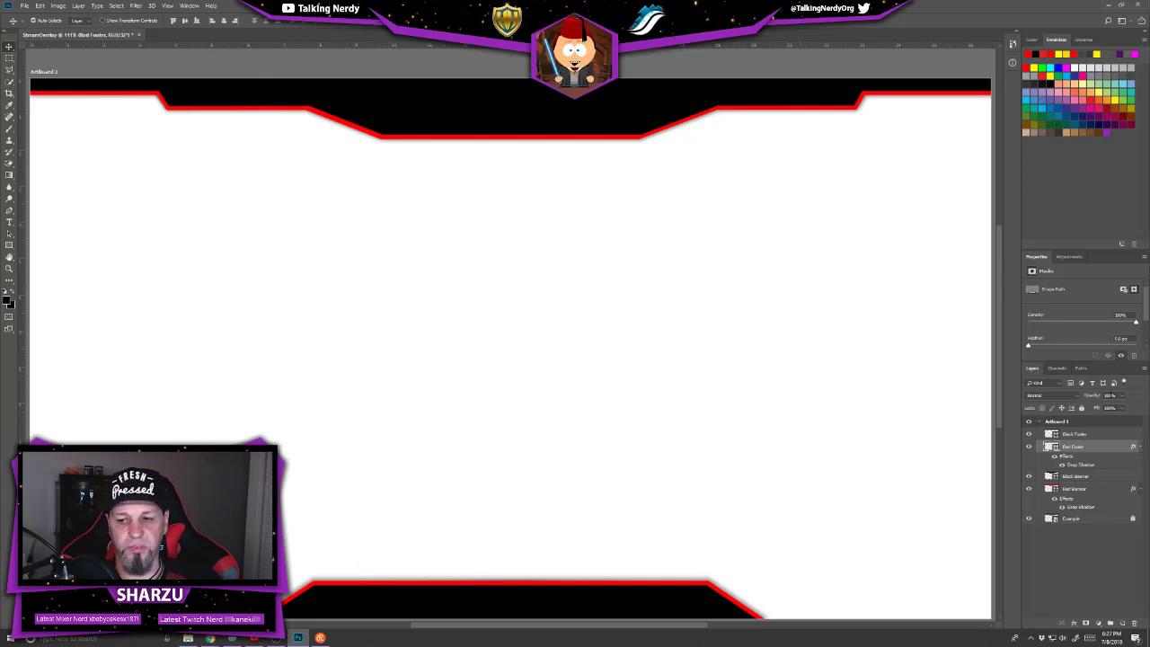
double_click(1063, 459)
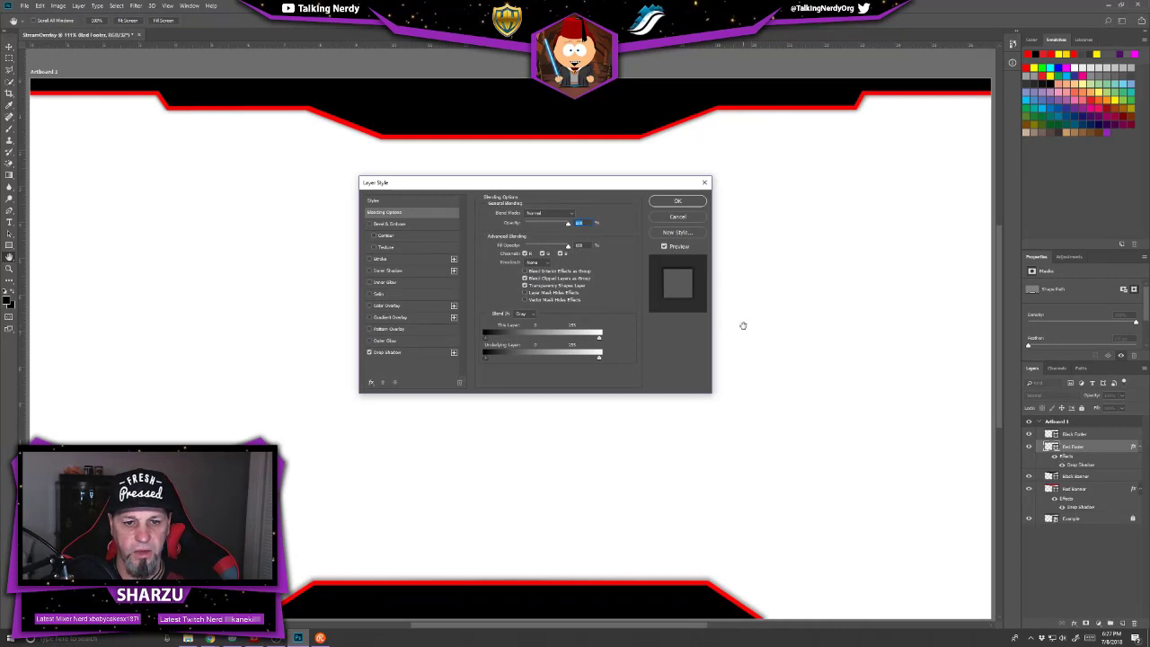
click(369, 224)
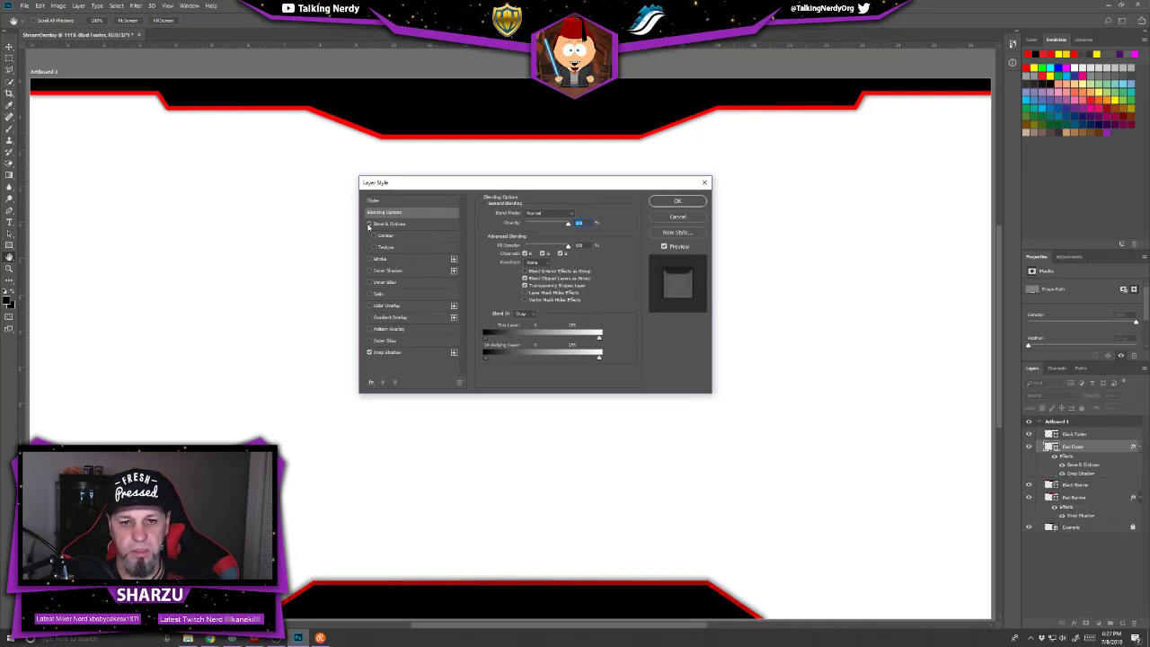
click(369, 224)
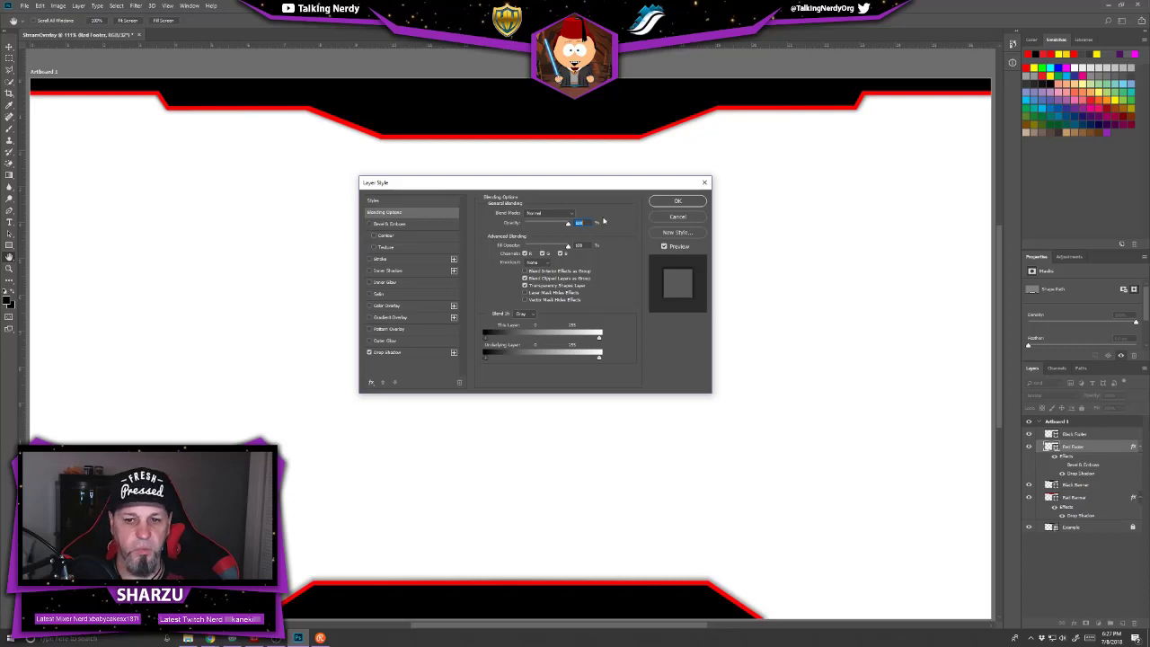
click(705, 182)
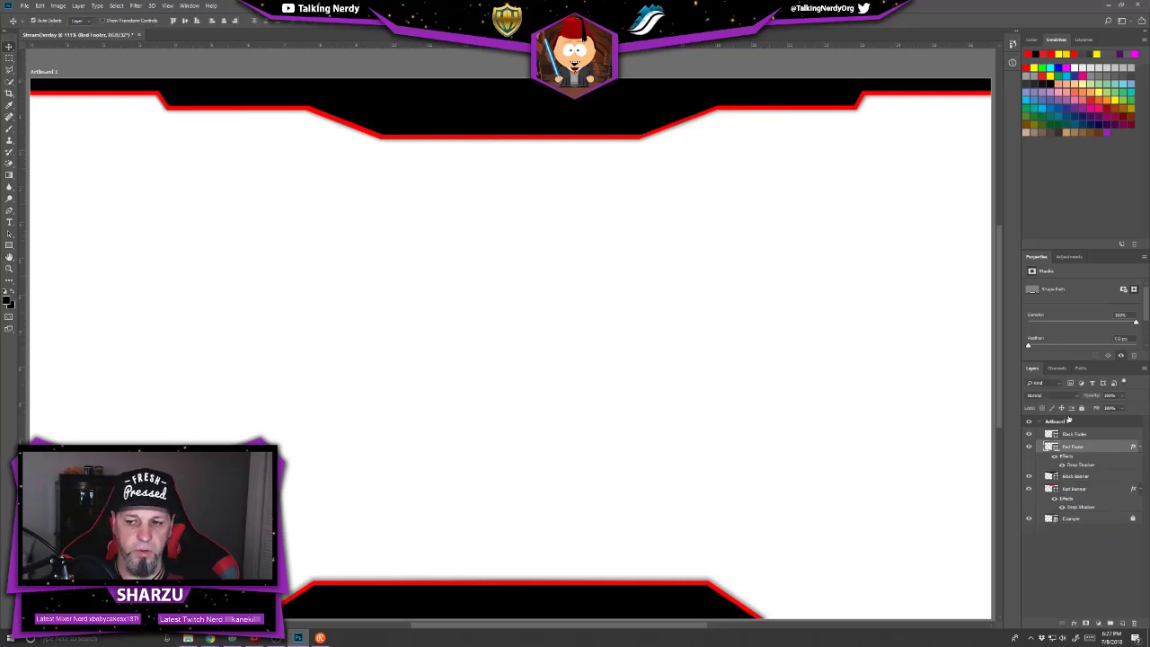
- Enable the Bevel & Emboss layer style on the Black Banner layer and bring up its settings
right_click(1108, 435)
click(1104, 480)
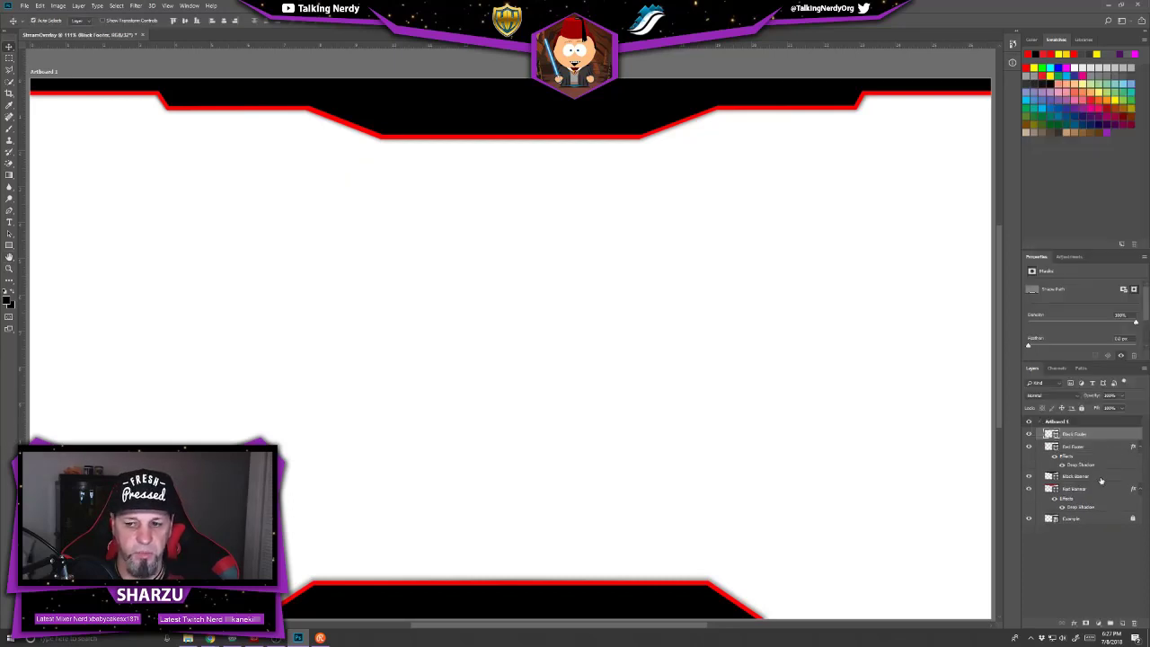
right_click(1102, 481)
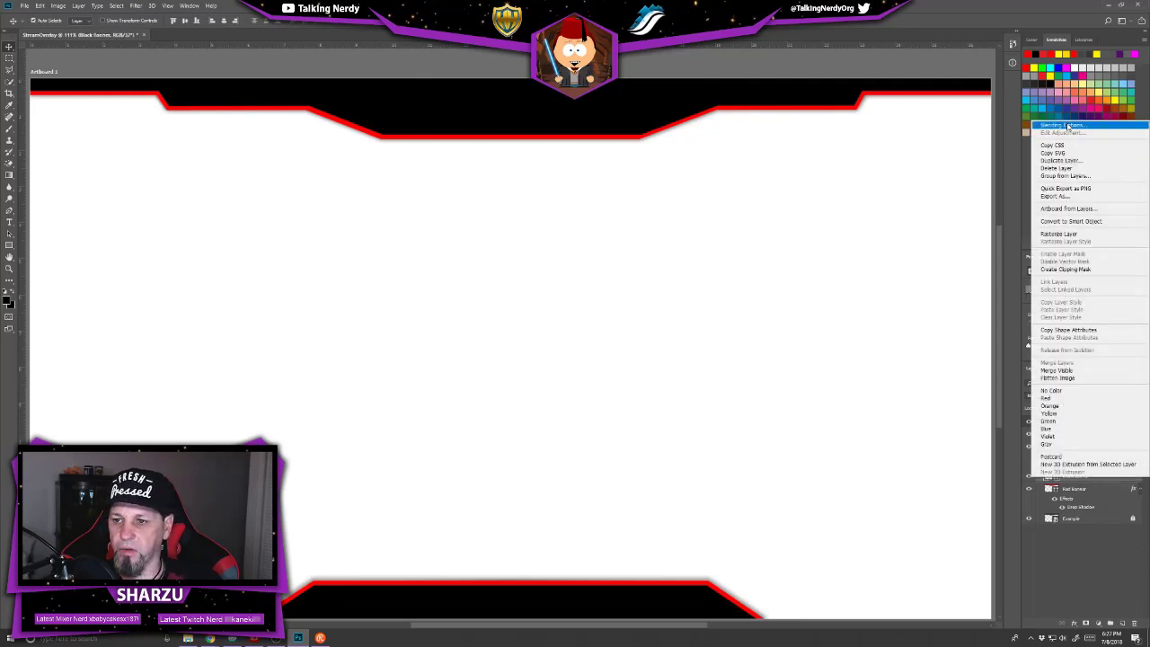
click(818, 151)
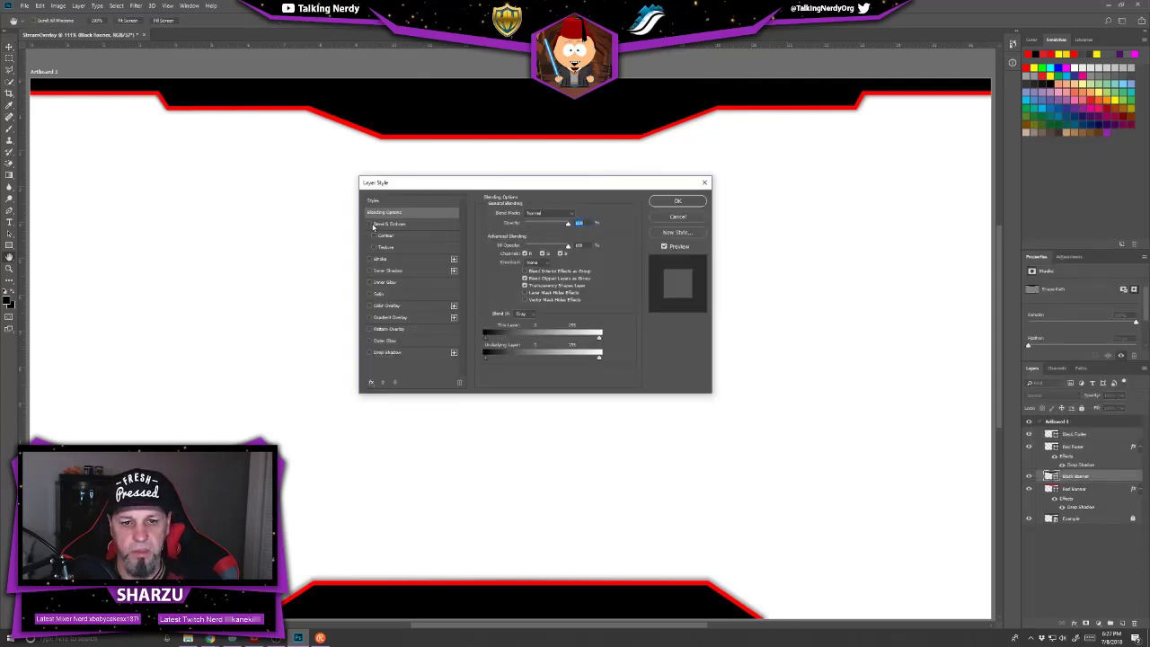
click(369, 223)
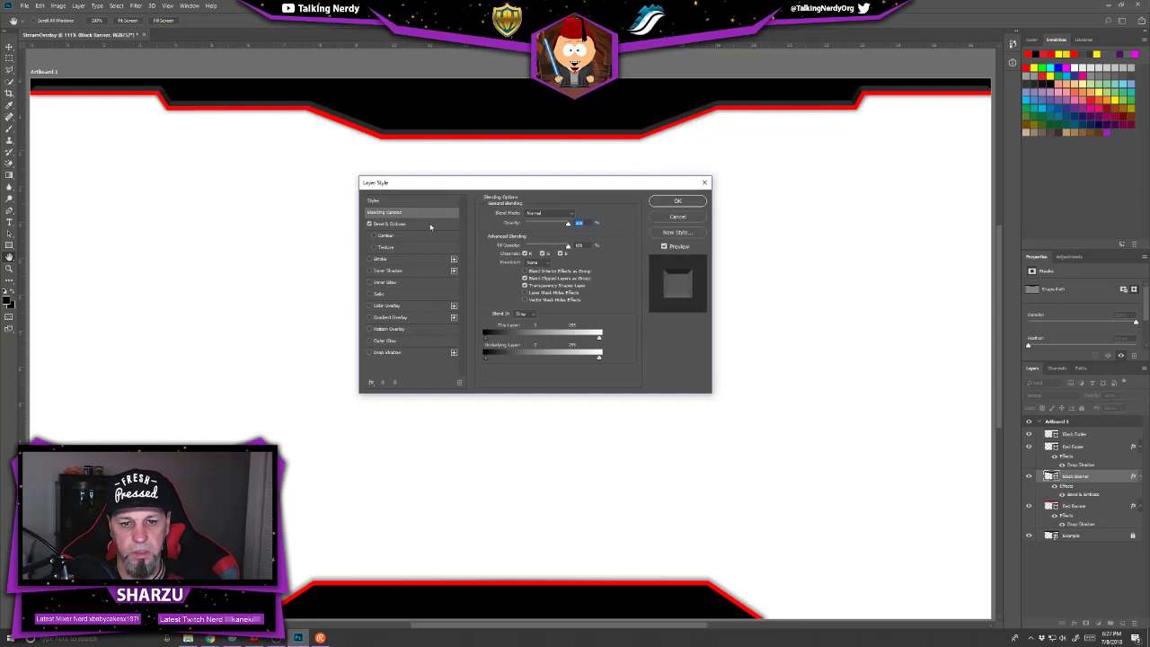
click(430, 225)
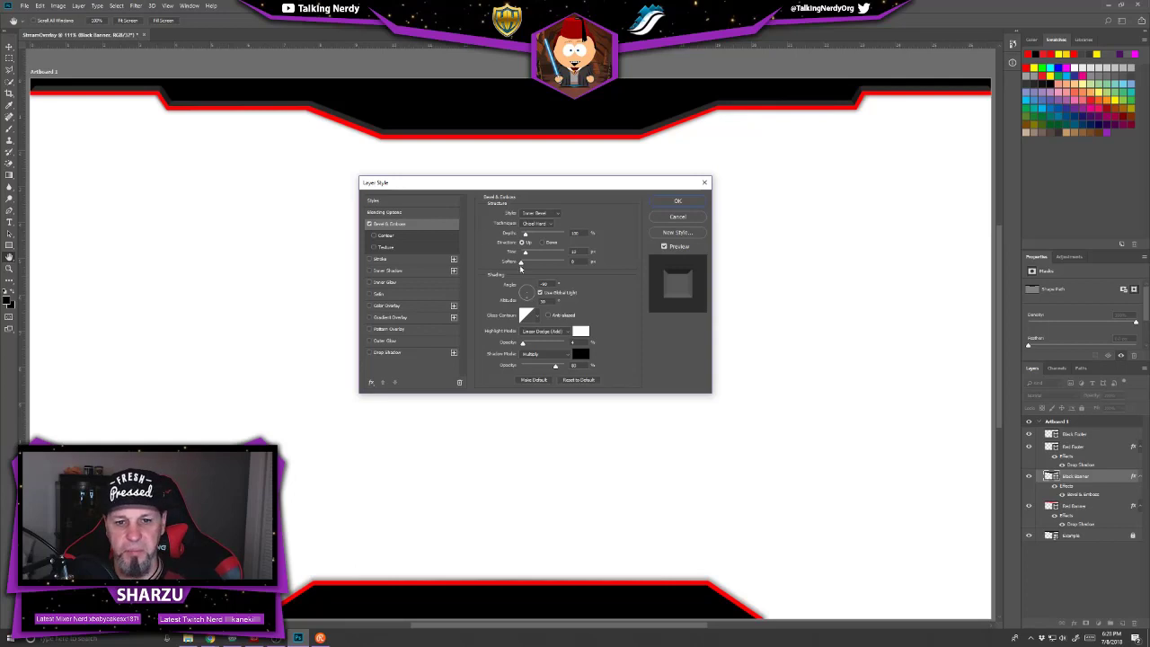
- Try a Texture with a depth of 1000% on the Black Banner's bevel and switch it off again
click(373, 247)
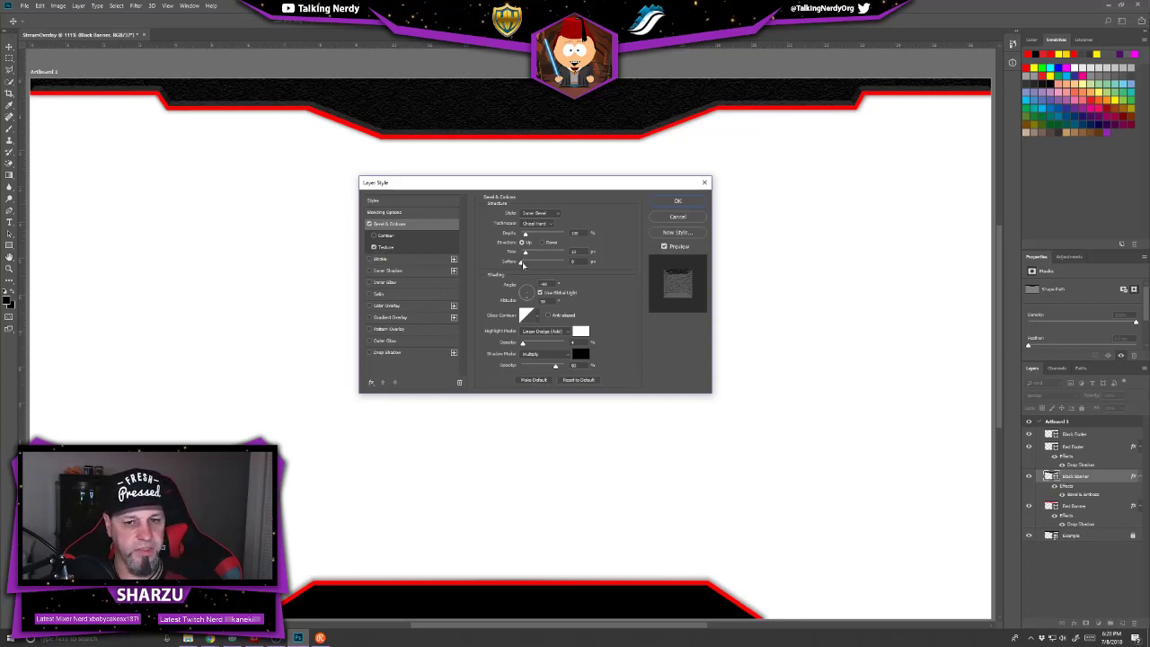
click(446, 250)
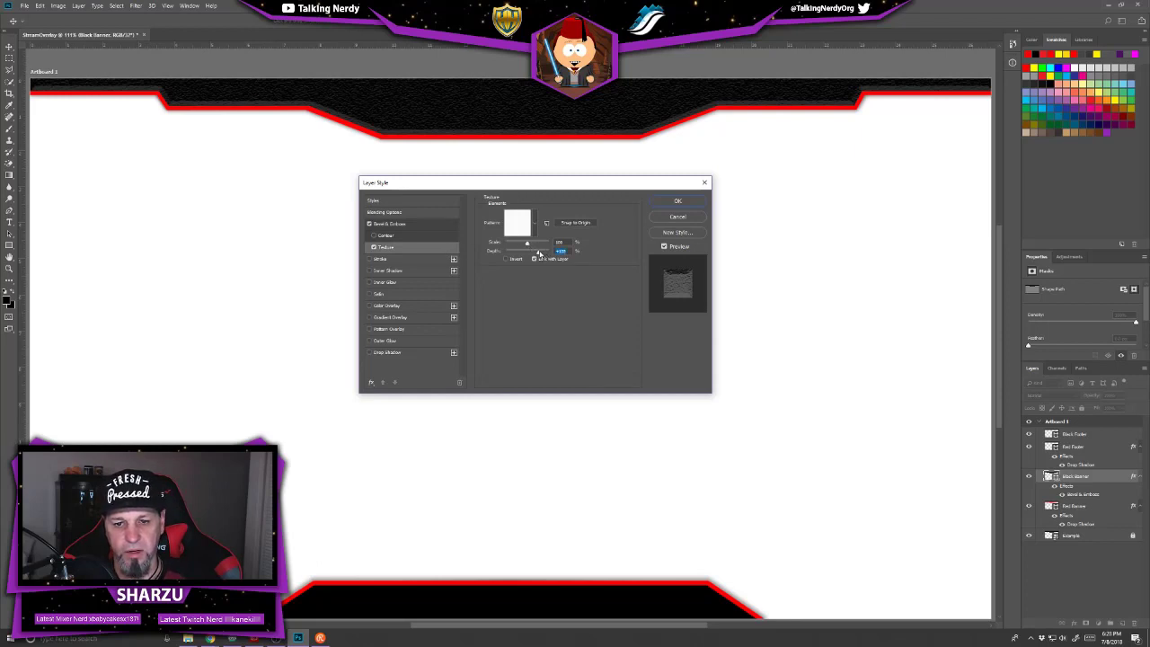
drag(539, 254, 548, 253)
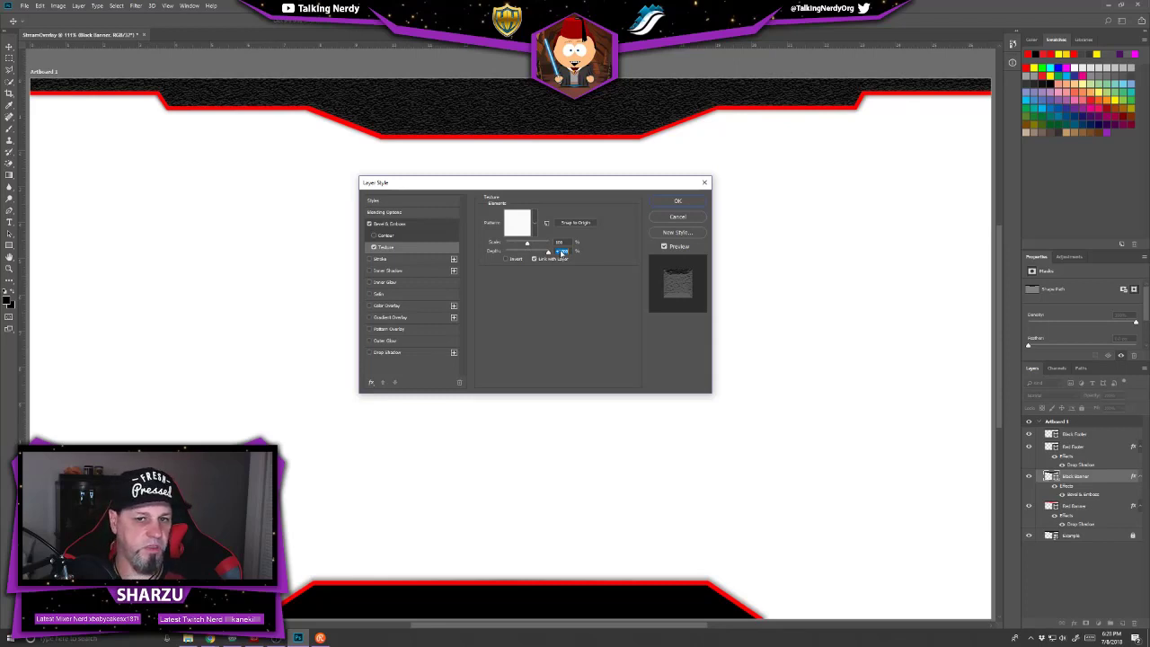
text(1000)
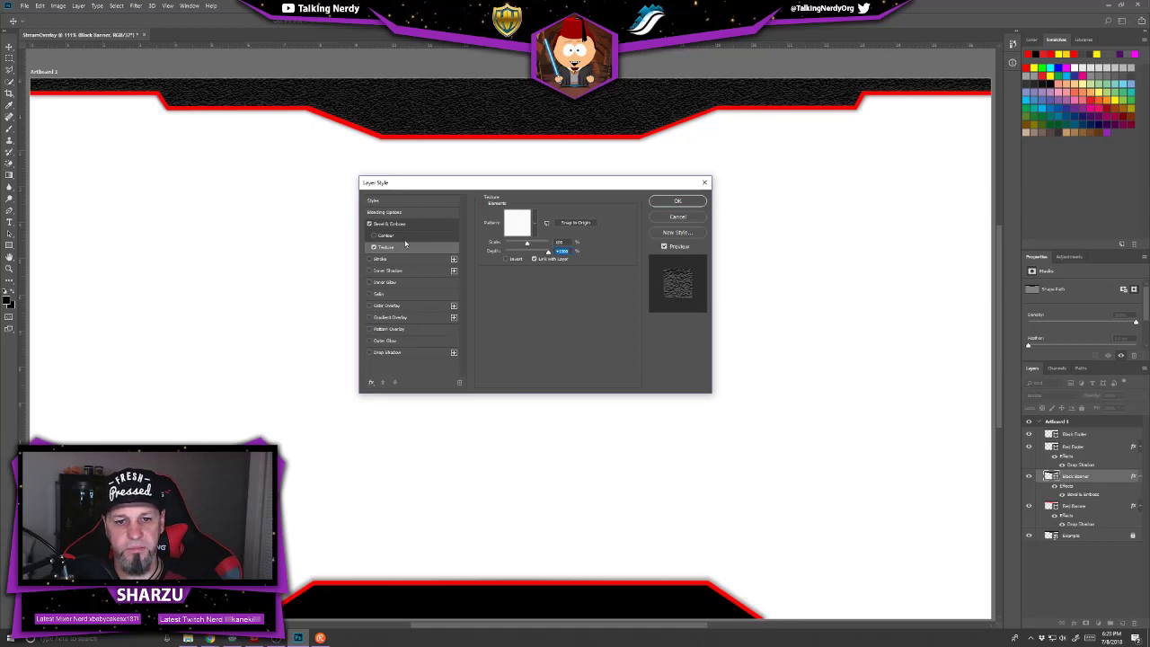
click(374, 246)
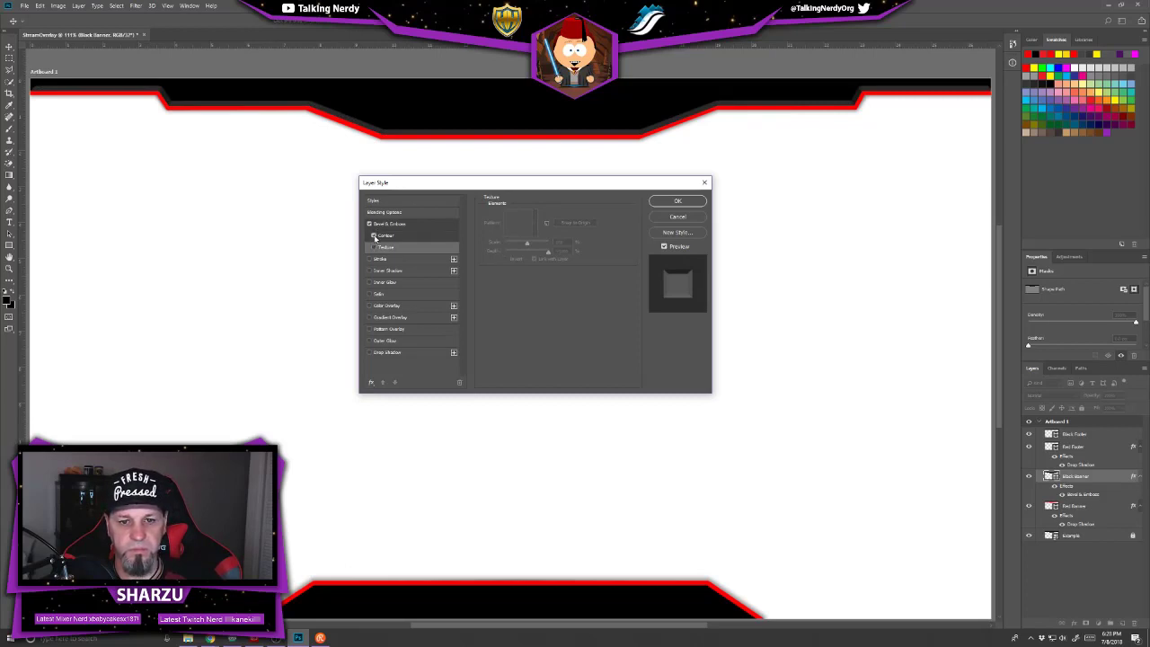
- Check the Contour option on the Black Banner's bevel, leave it off and apply the Bevel & Emboss style
click(387, 235)
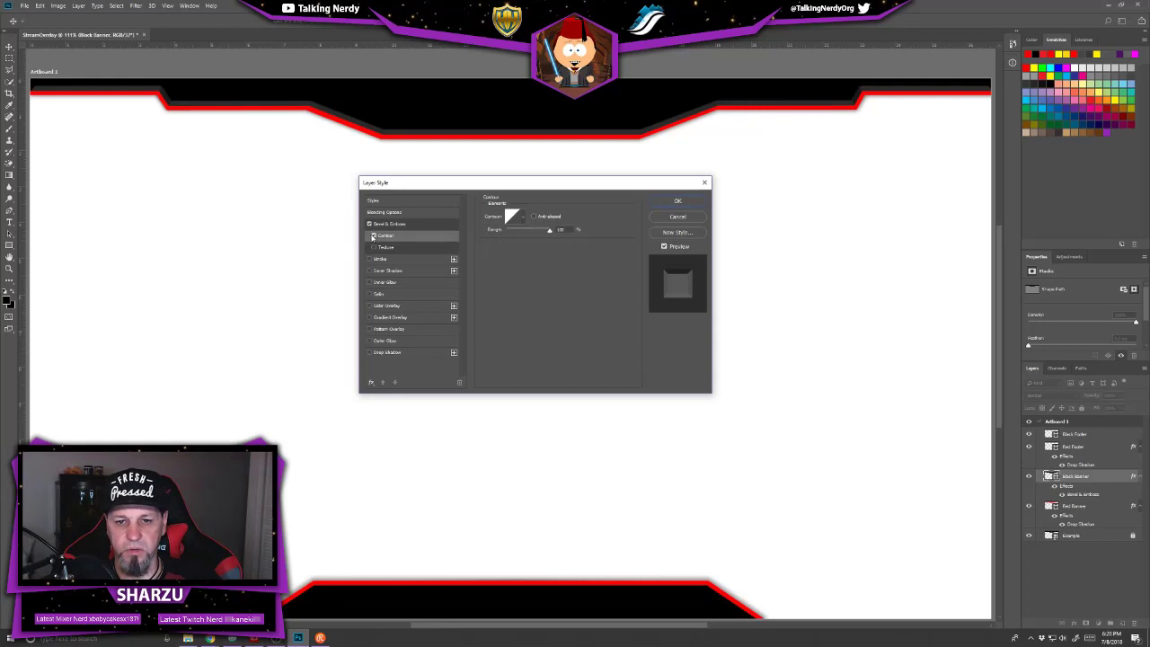
click(373, 235)
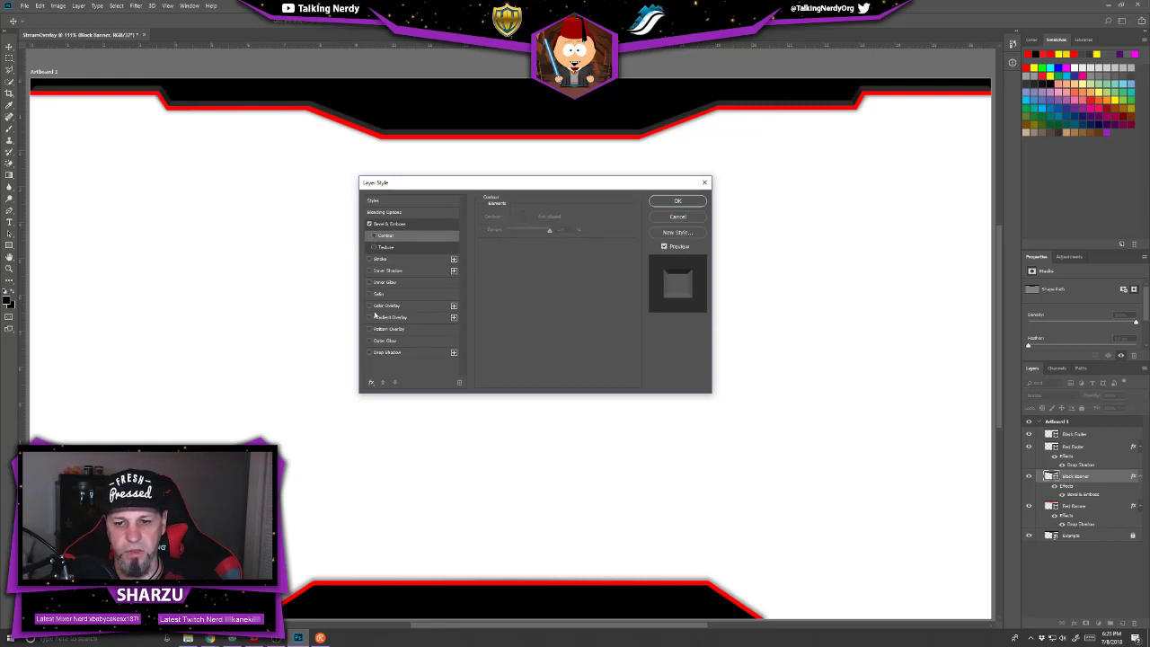
click(683, 201)
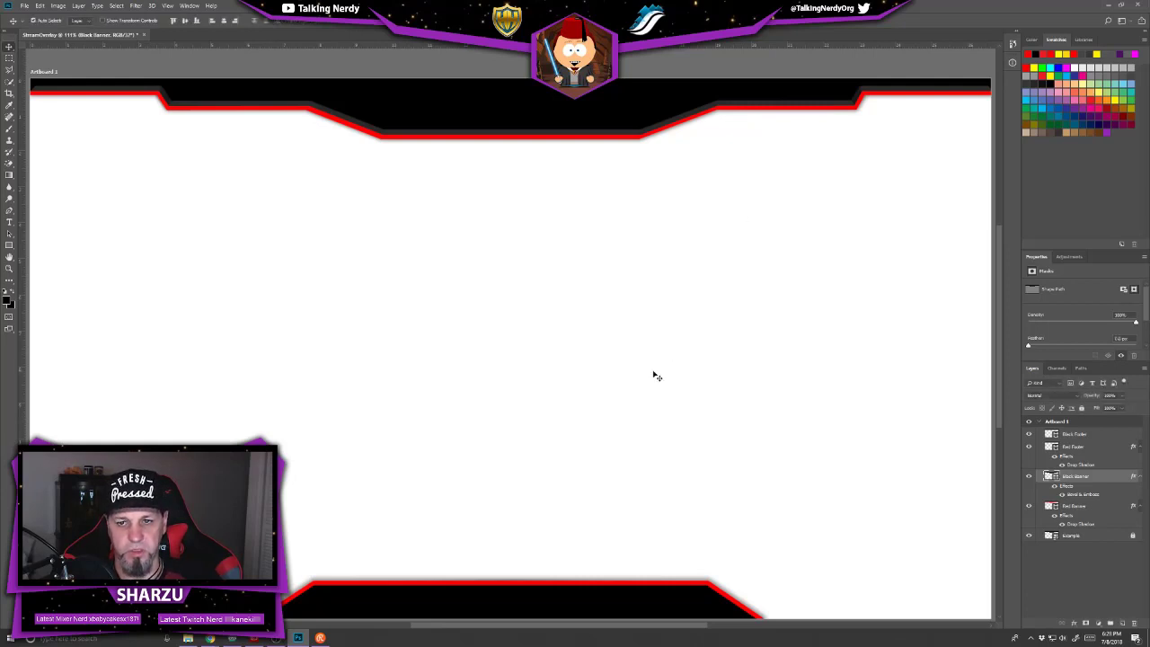
- Add a Bevel & Emboss layer style to the Black Footer layer with its shading angle set to 90 degrees
click(663, 614)
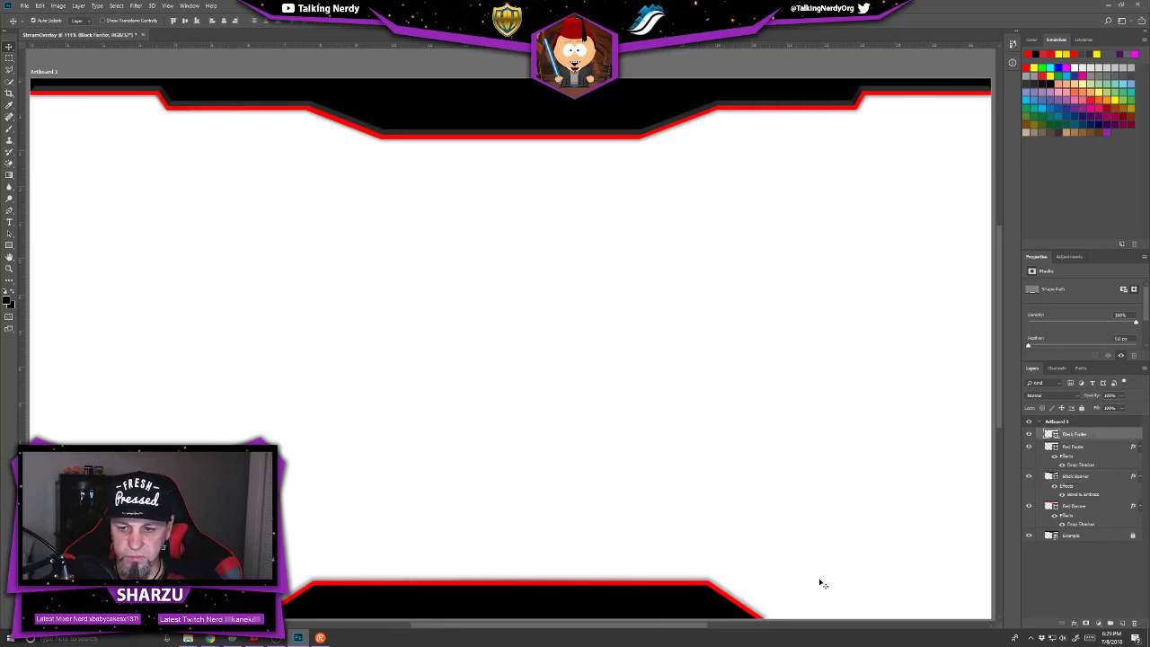
right_click(1083, 437)
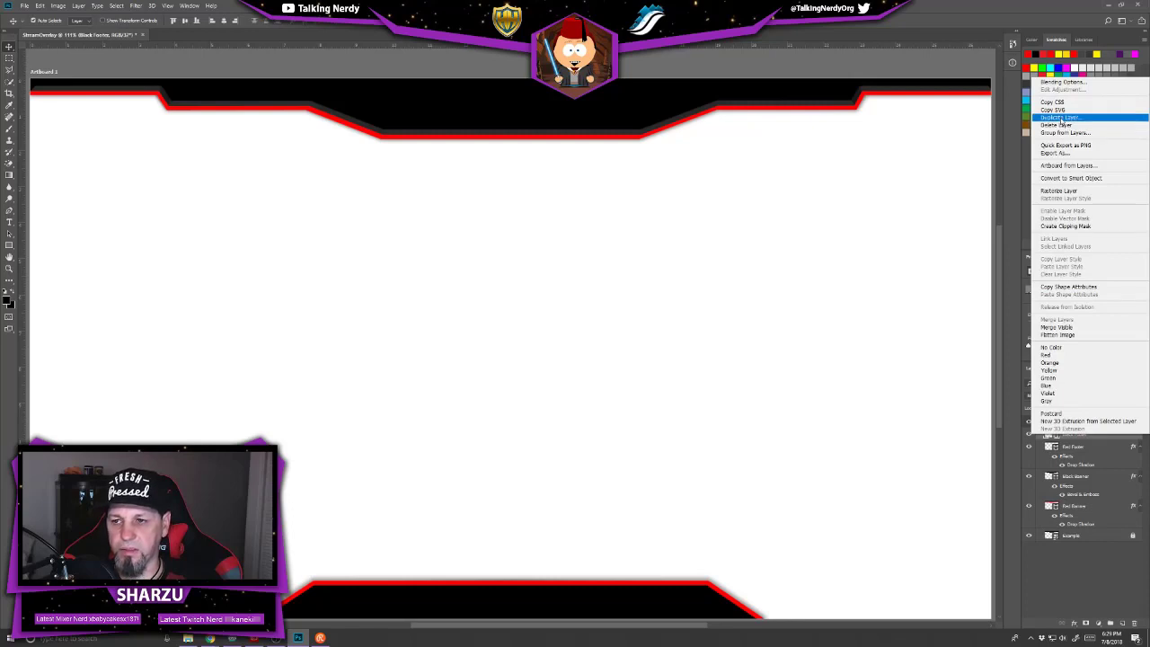
click(1062, 82)
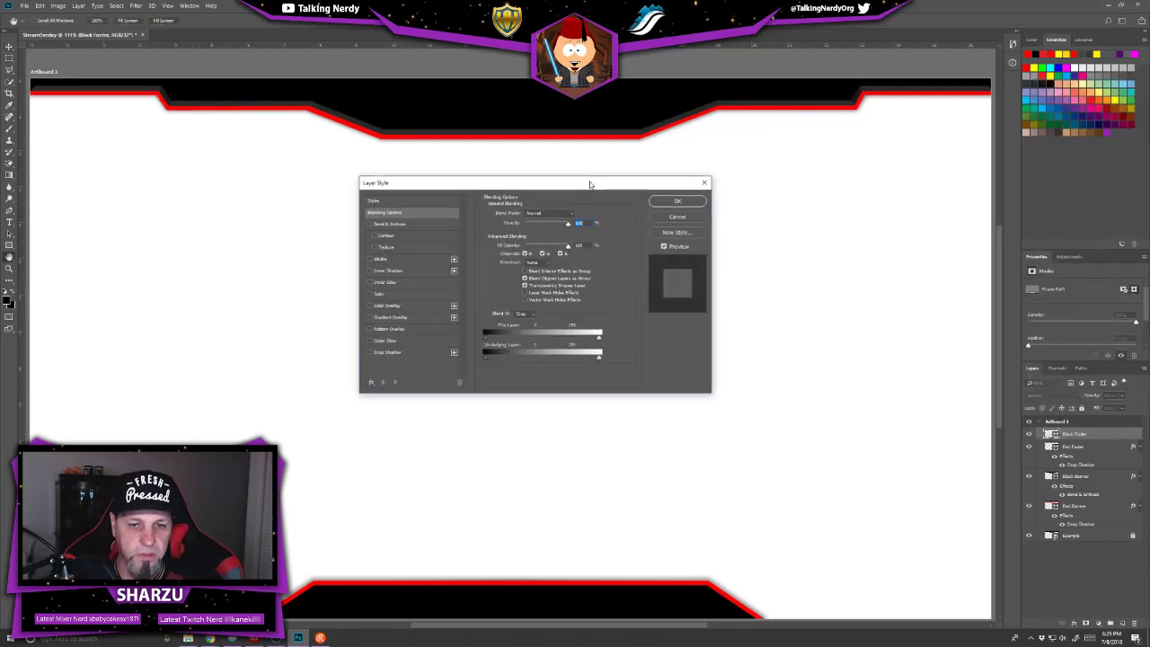
click(370, 224)
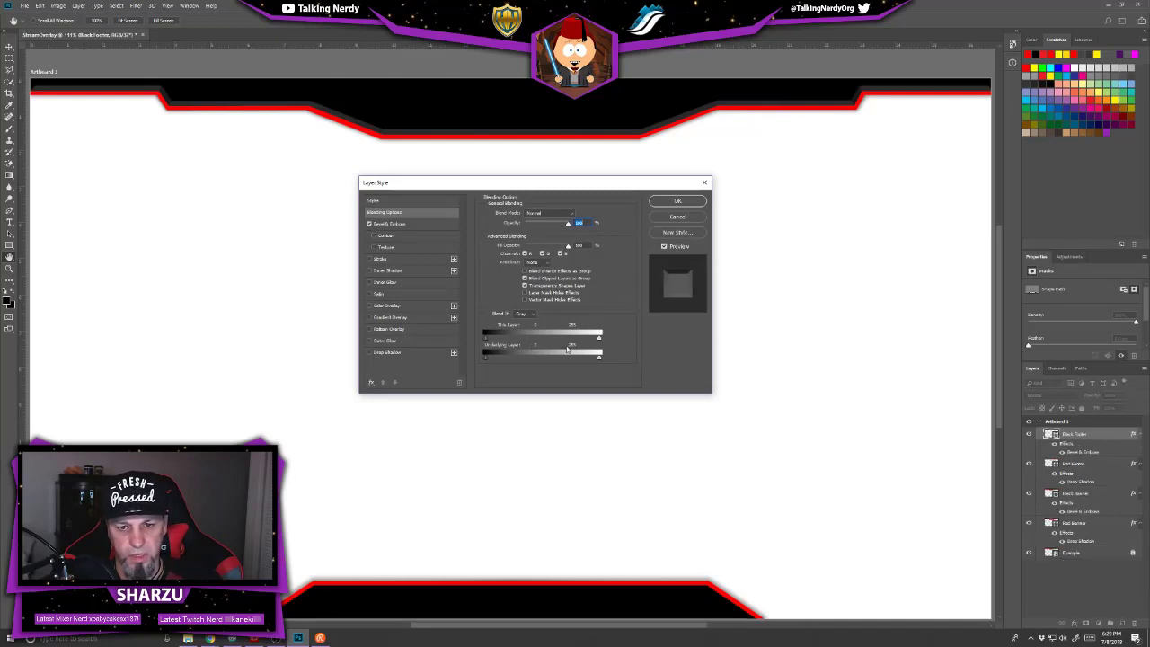
click(422, 227)
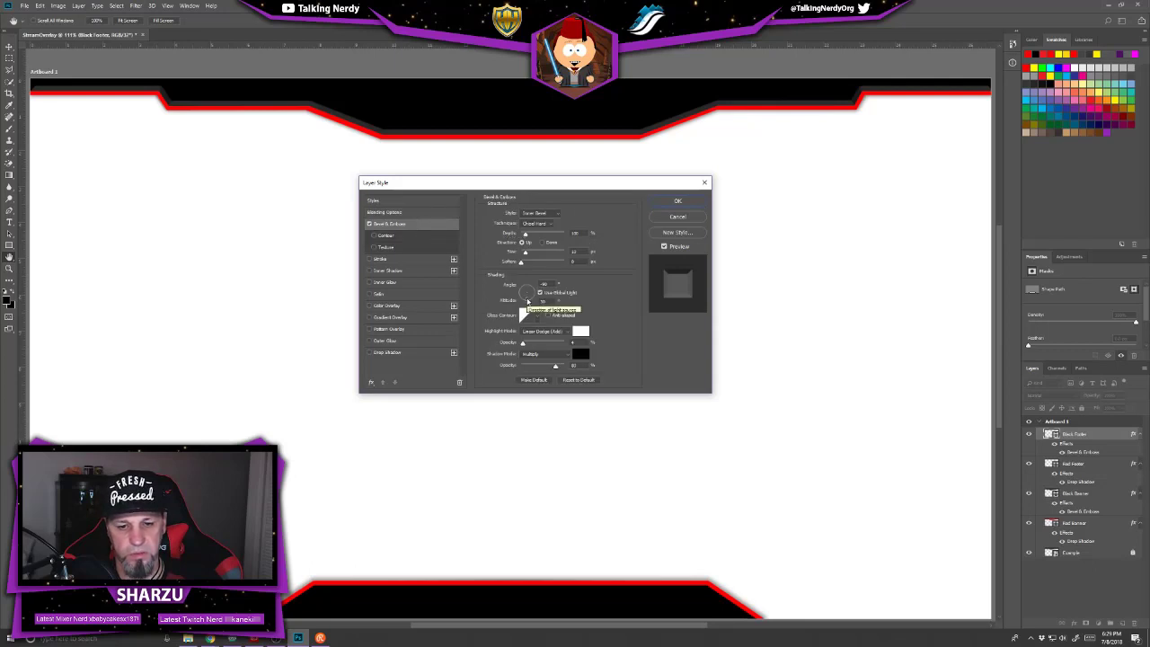
mouse_move(528, 302)
mouse_down()
mouse_move(539, 295)
mouse_move(522, 285)
mouse_move(532, 287)
mouse_up()
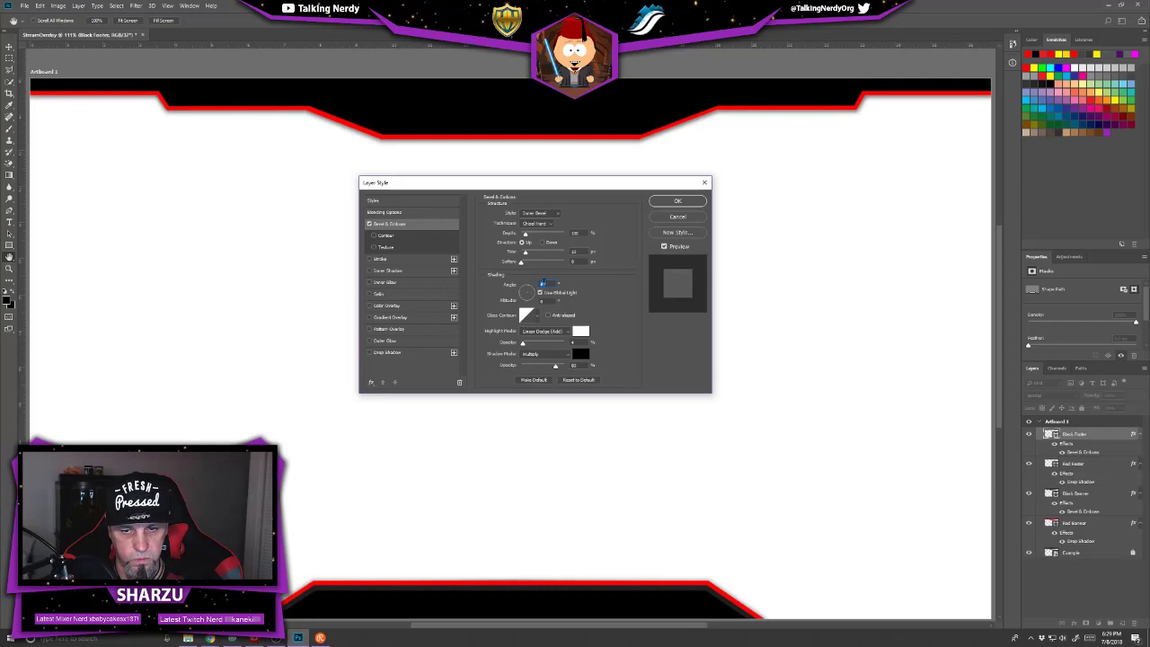
key(Return)
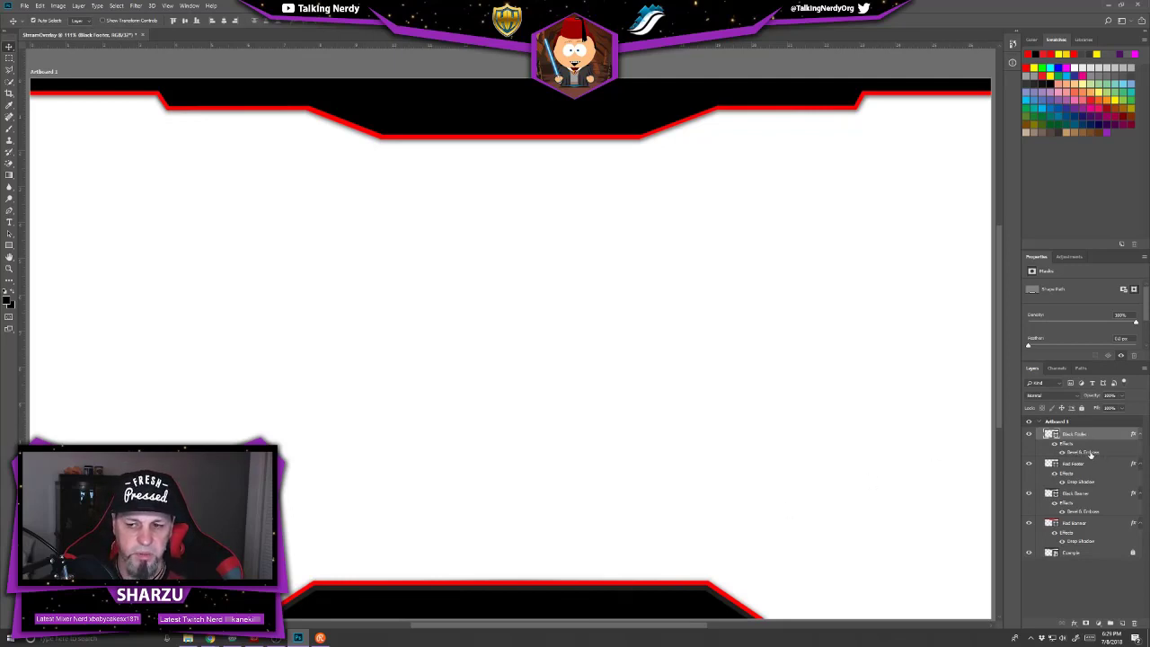
- Raise the highlight opacity of the Black Footer's Bevel & Emboss slightly and apply it
double_click(1091, 453)
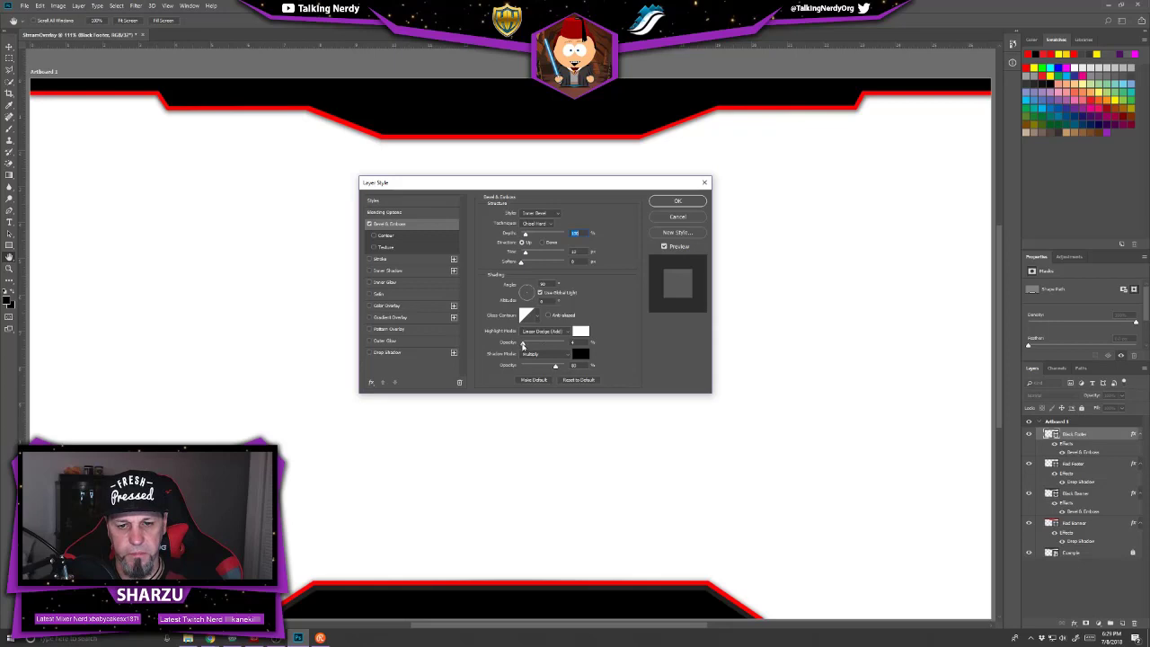
drag(524, 346, 528, 350)
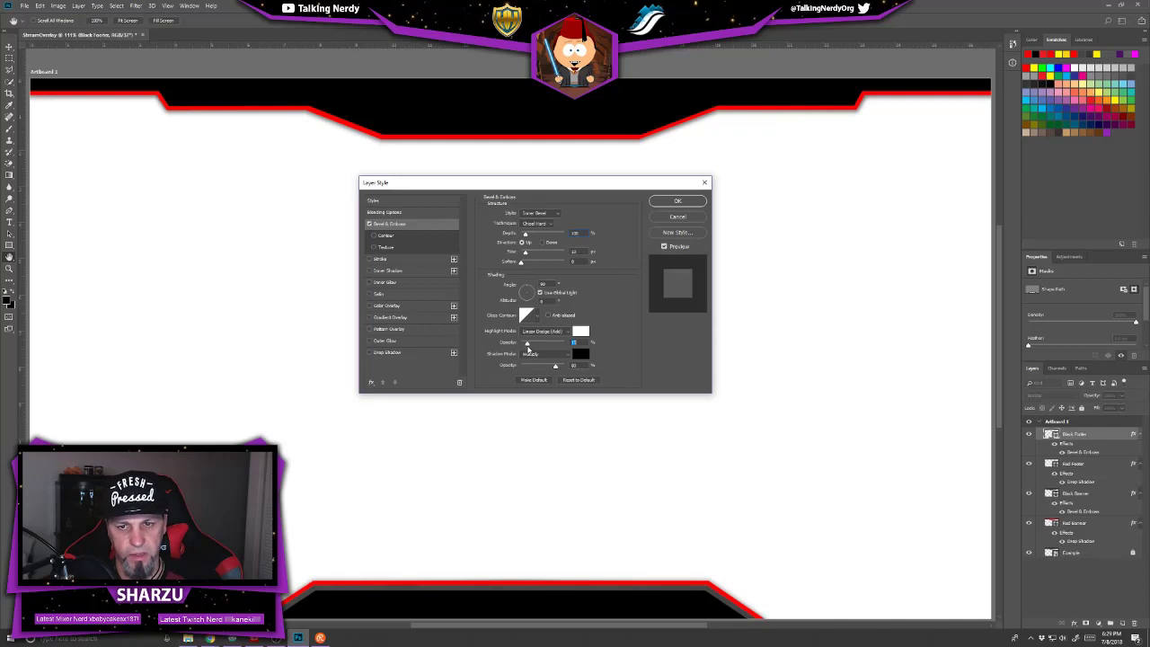
click(678, 201)
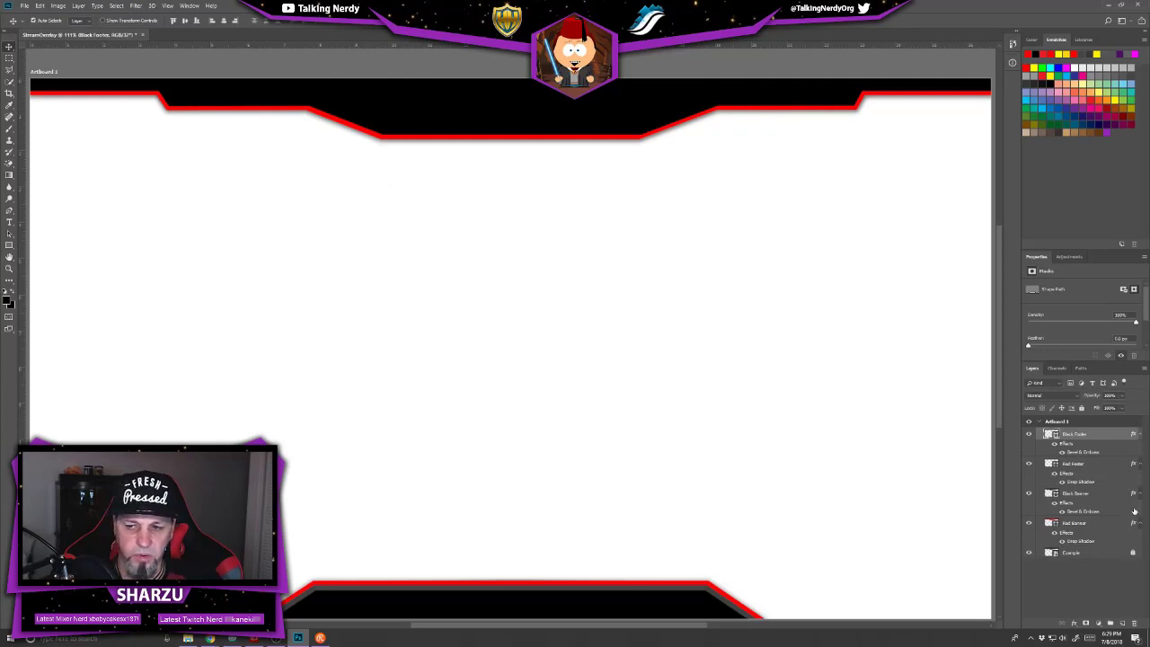
- Raise the highlight opacity of the Black Banner's Bevel & Emboss to about 15% while trying different shading angles
double_click(1090, 511)
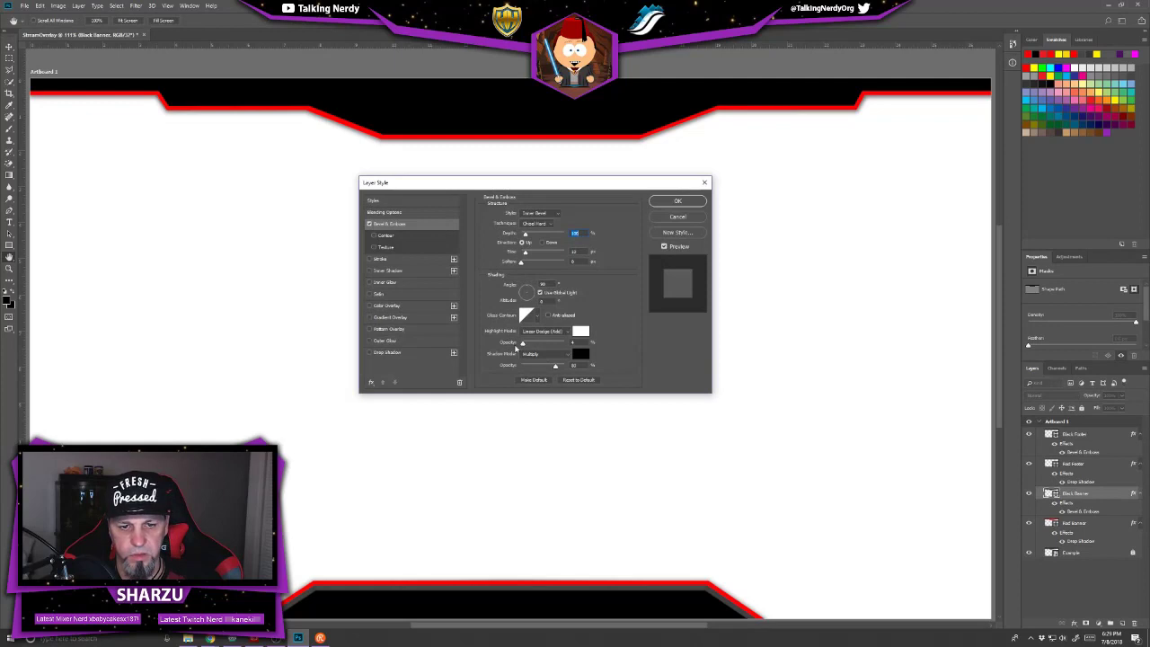
mouse_move(523, 343)
mouse_down()
mouse_move(582, 348)
mouse_move(528, 346)
mouse_up()
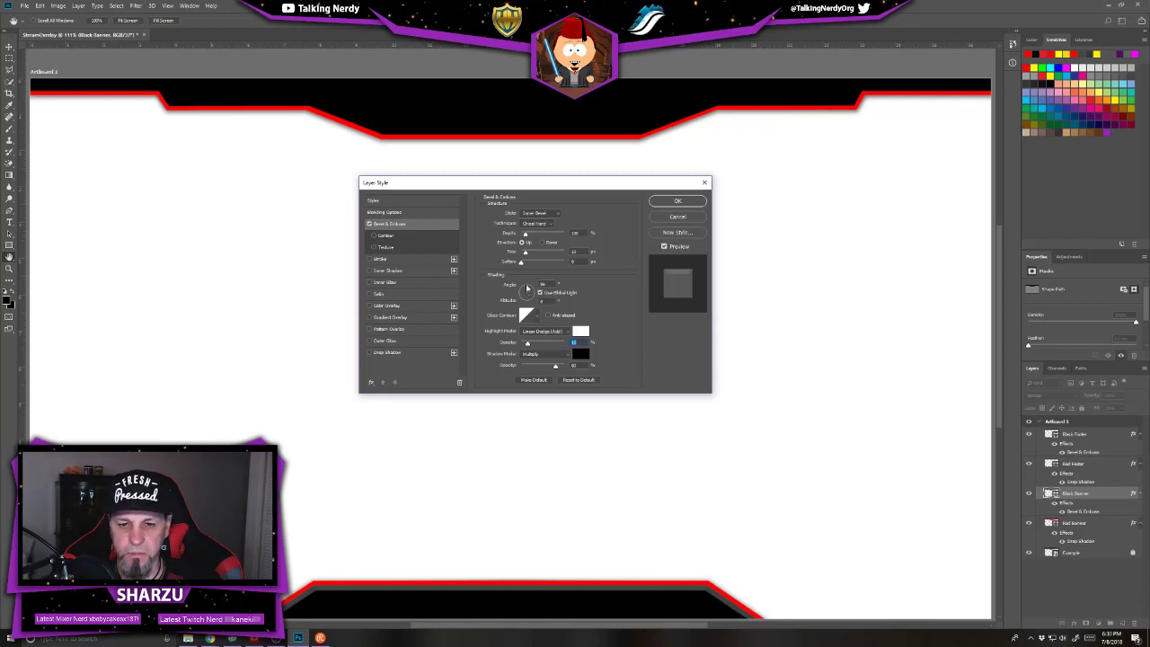
mouse_move(528, 289)
mouse_down()
mouse_move(541, 291)
mouse_move(528, 311)
mouse_up()
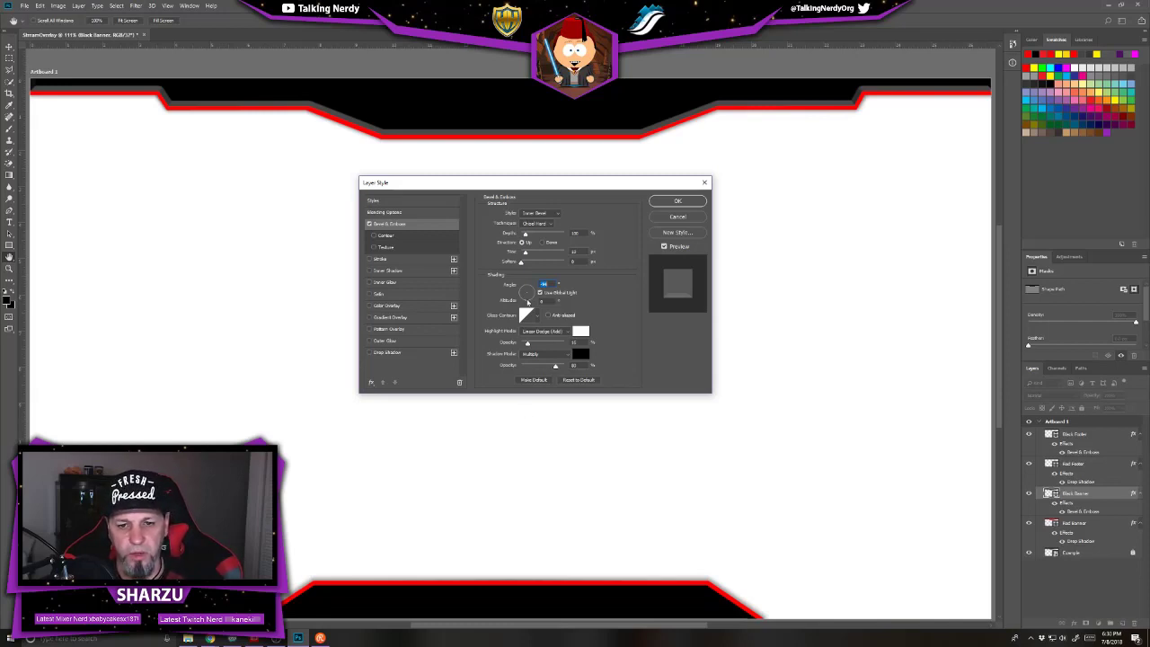
drag(528, 302, 528, 297)
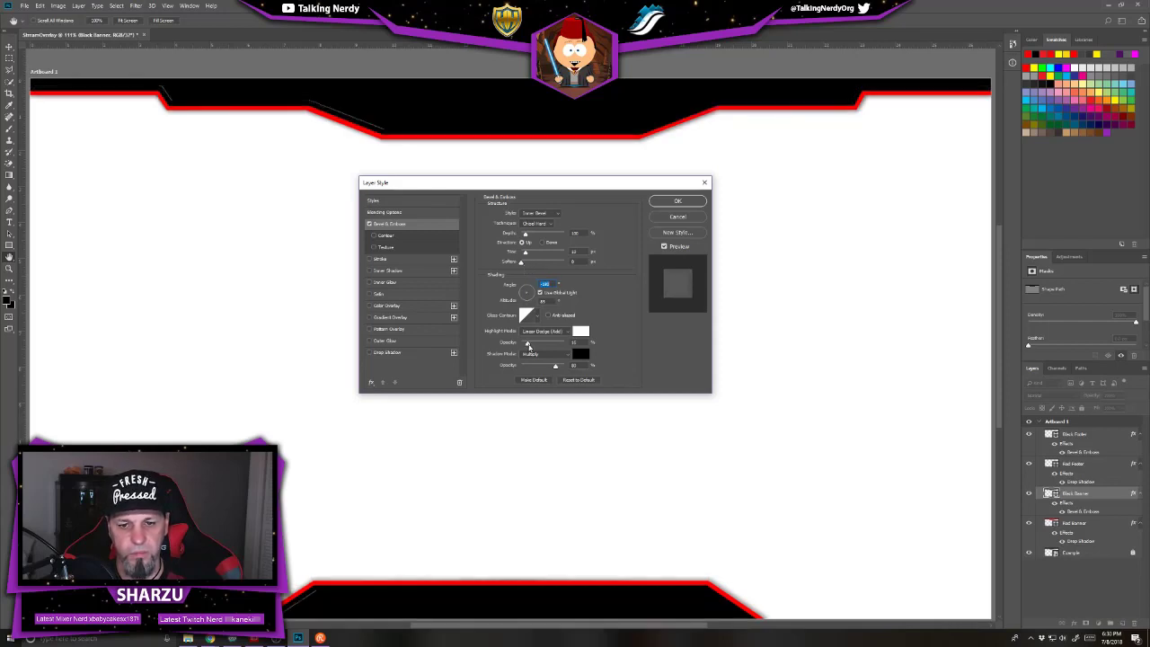
mouse_move(529, 346)
mouse_down()
mouse_move(550, 347)
mouse_move(510, 346)
mouse_move(548, 345)
mouse_move(528, 345)
mouse_up()
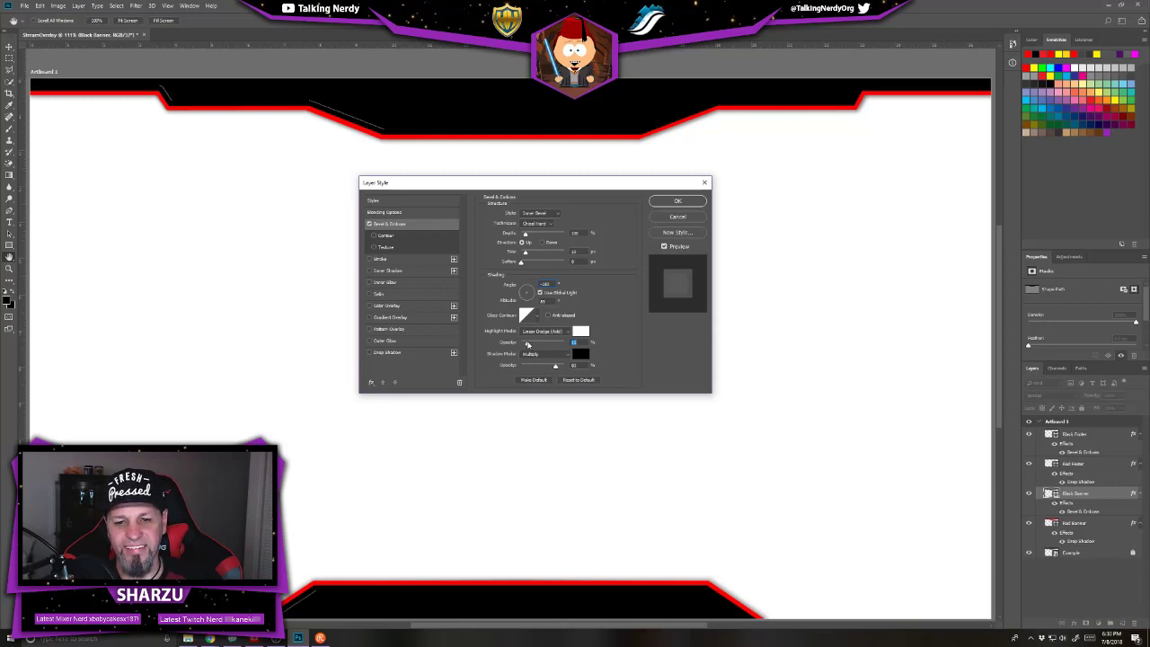
- Set the shading angle of the Black Banner's Bevel & Emboss to -90 degrees and apply the style
drag(528, 297, 528, 285)
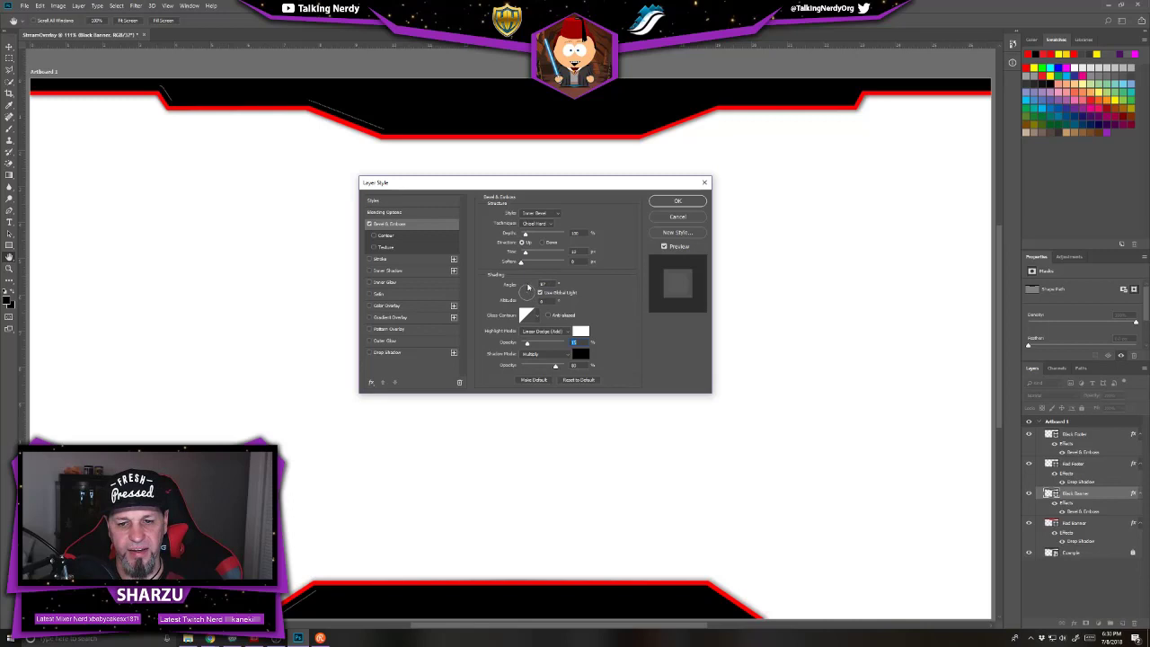
click(529, 286)
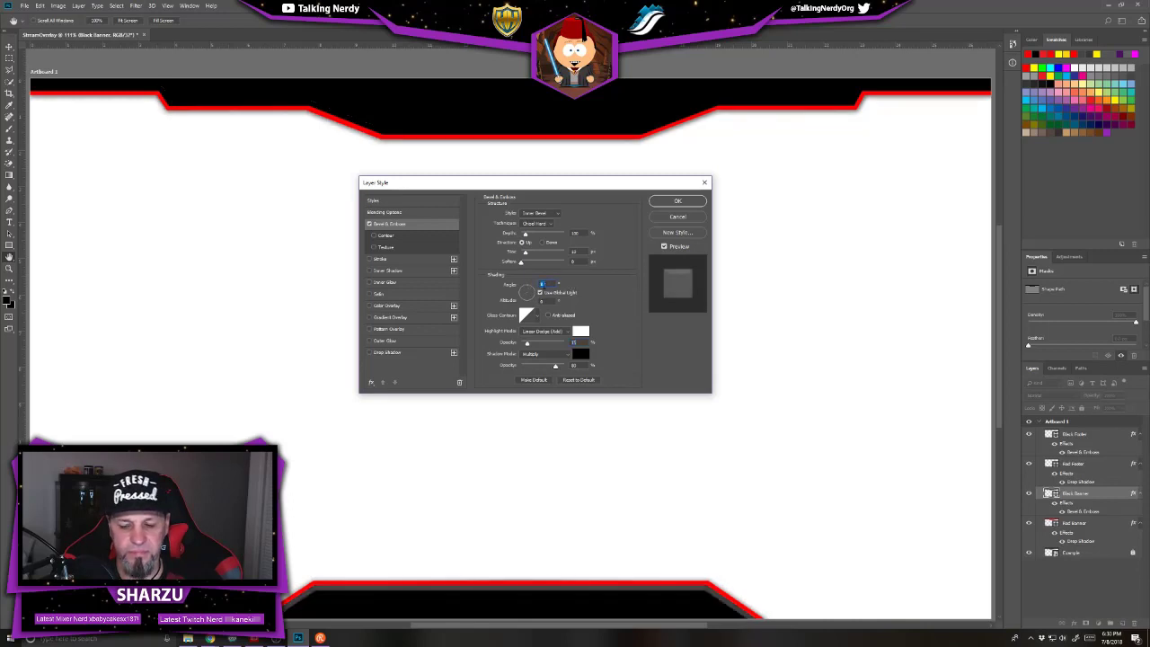
text(90)
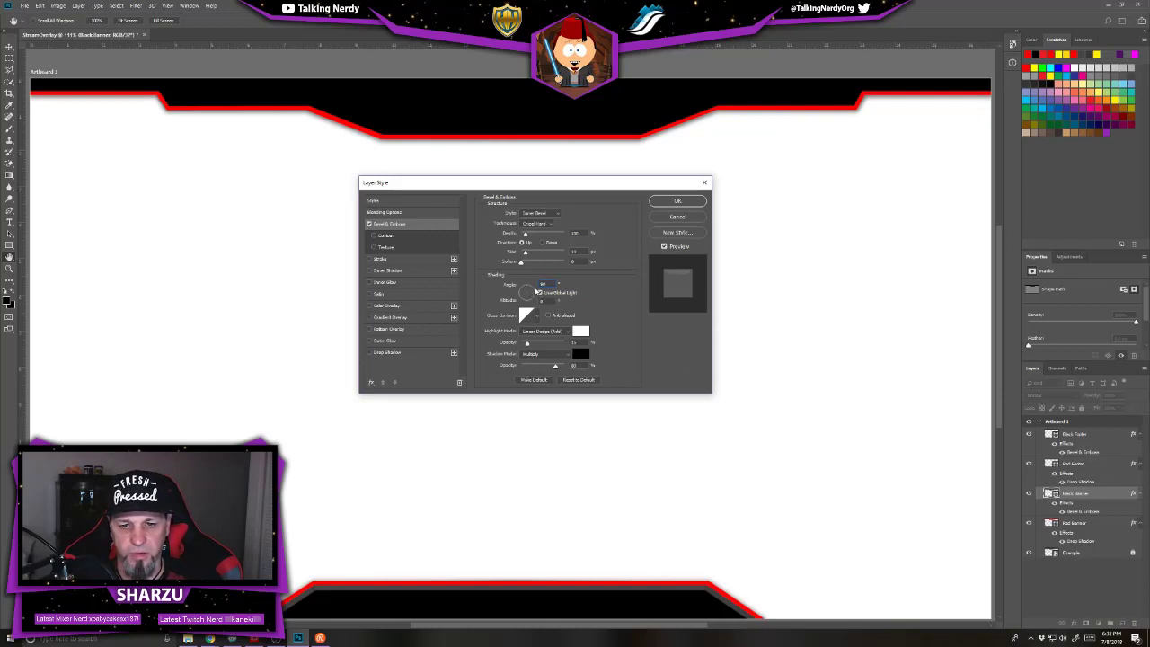
text(-90)
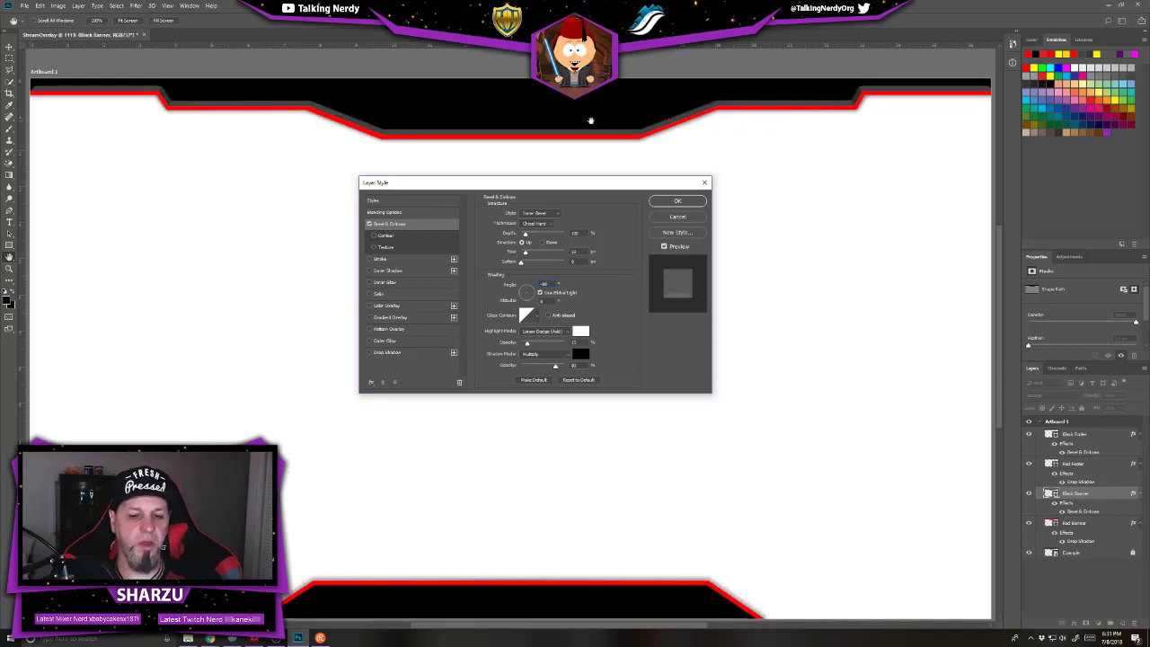
click(676, 200)
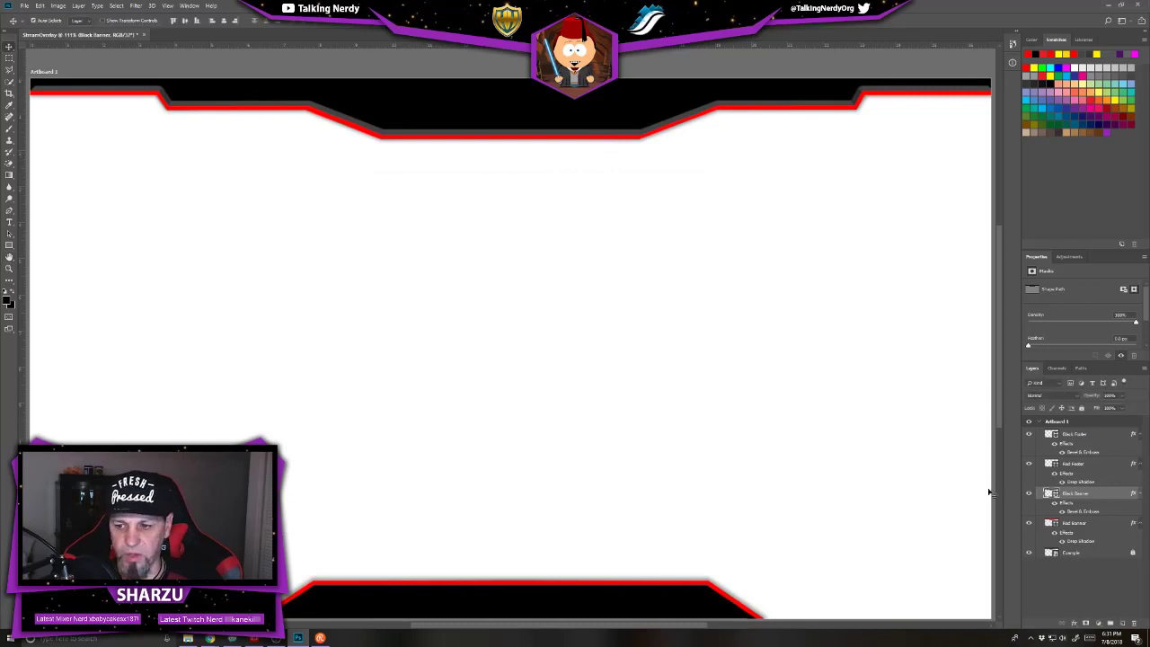
- Compare the Black Banner with and without its effects, and hide the Black Footer's effects
click(1055, 504)
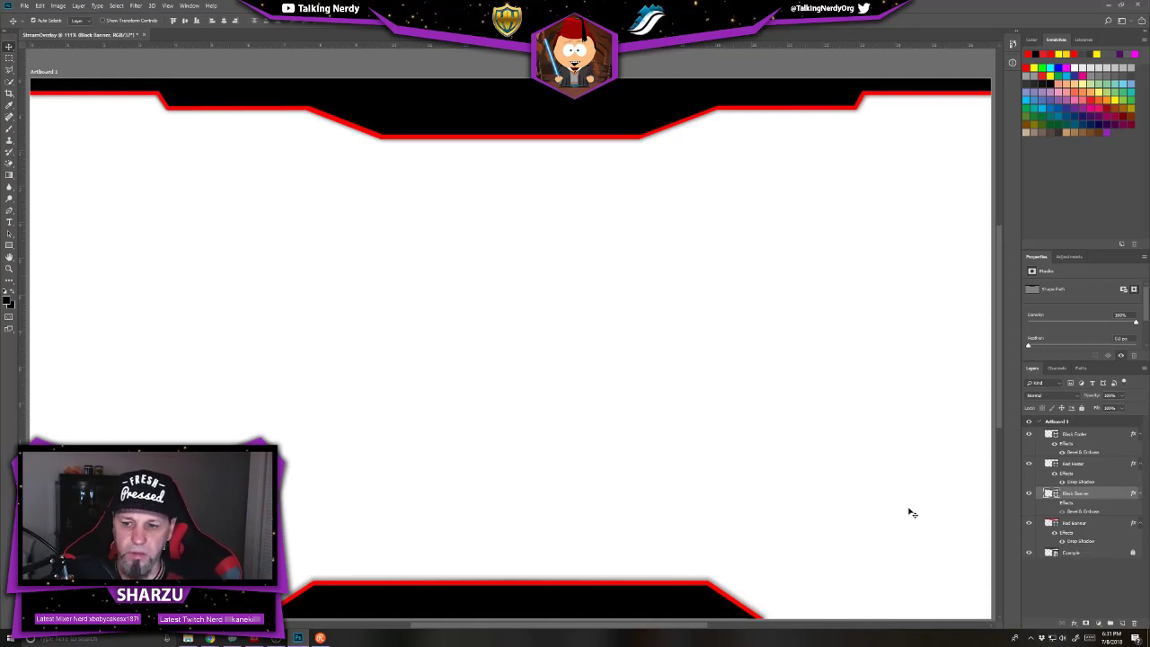
click(1055, 503)
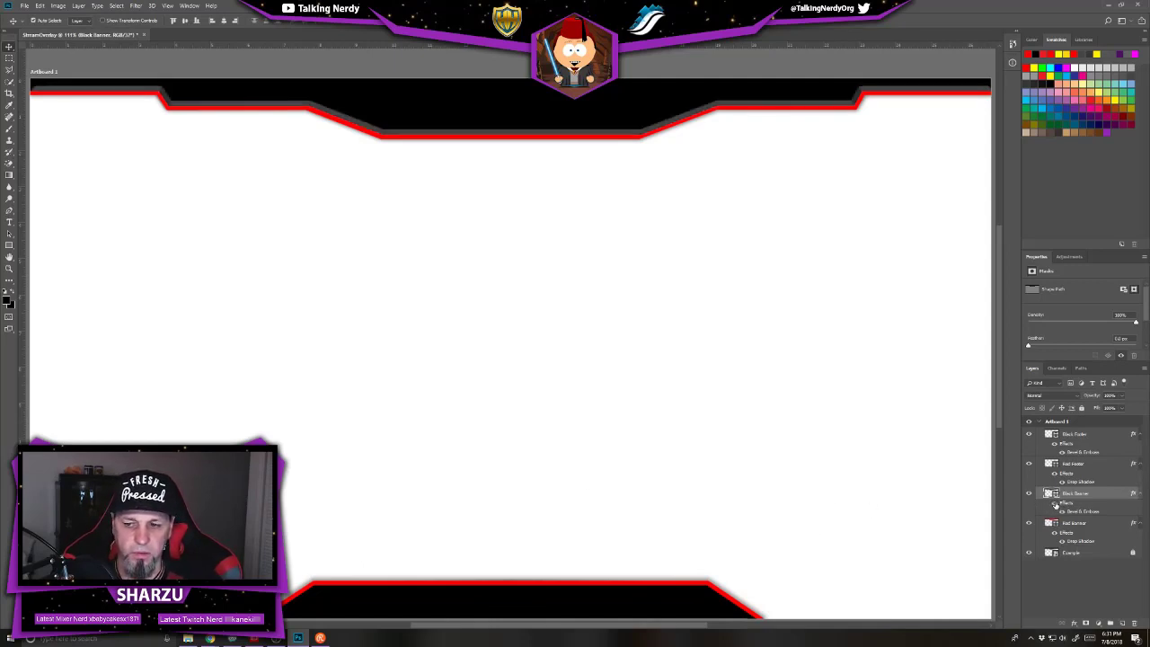
click(1055, 444)
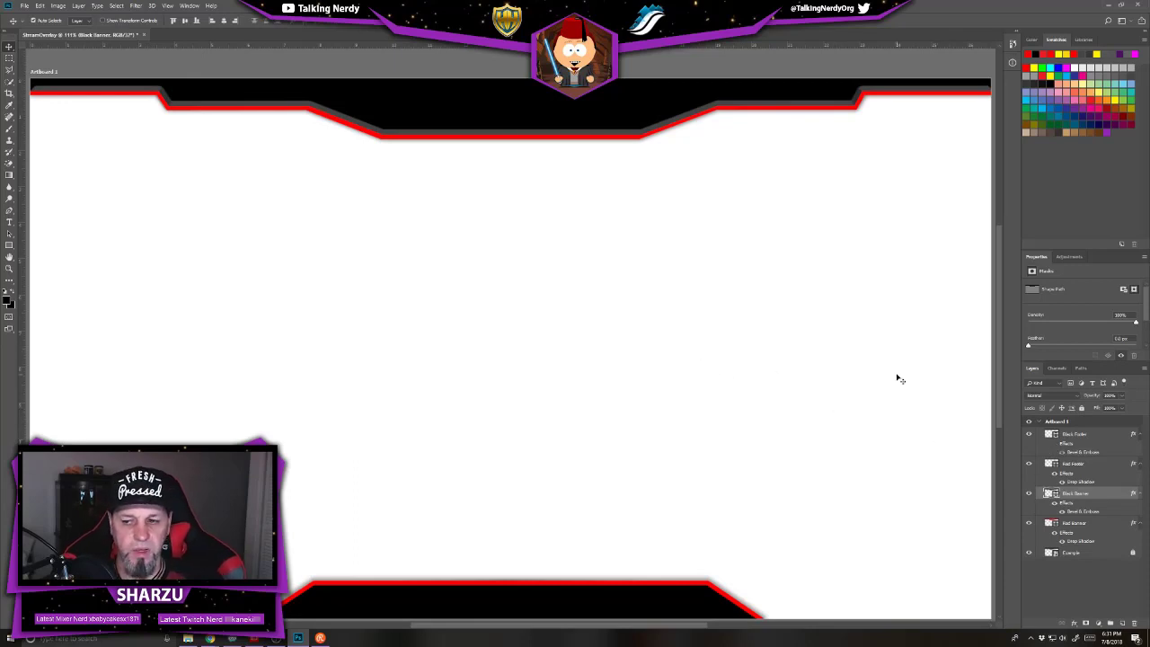
- Reorder the layers with Example on top and both footer layers beneath the banner layers, and hide the Example layer
click(1100, 440)
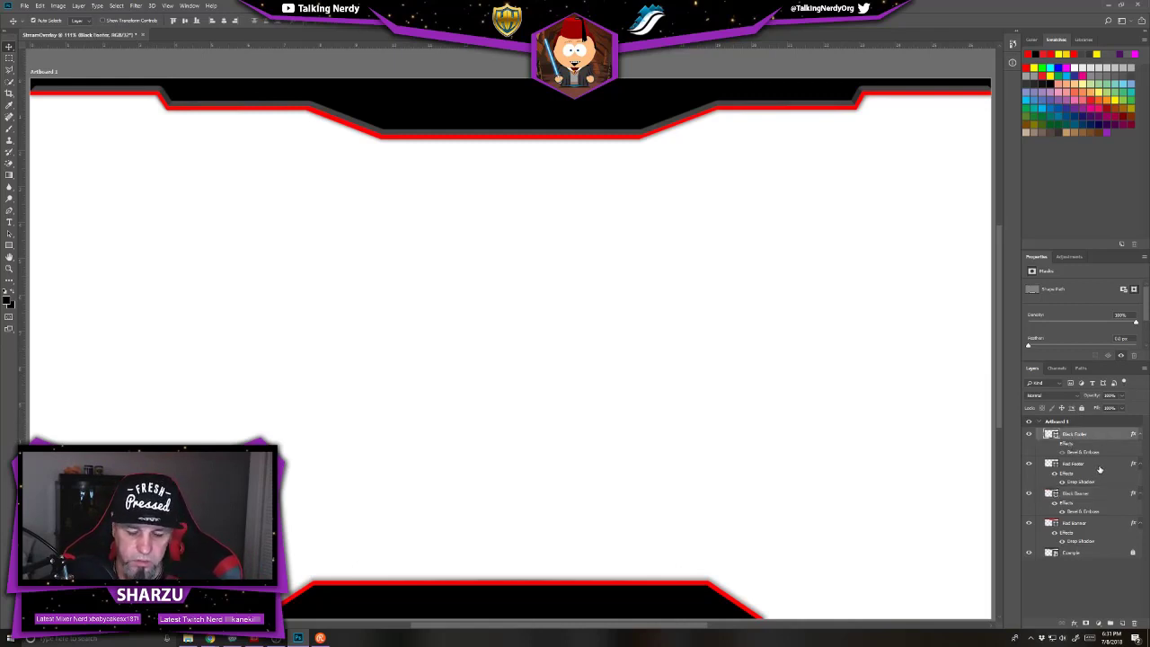
ctrl+click(1093, 466)
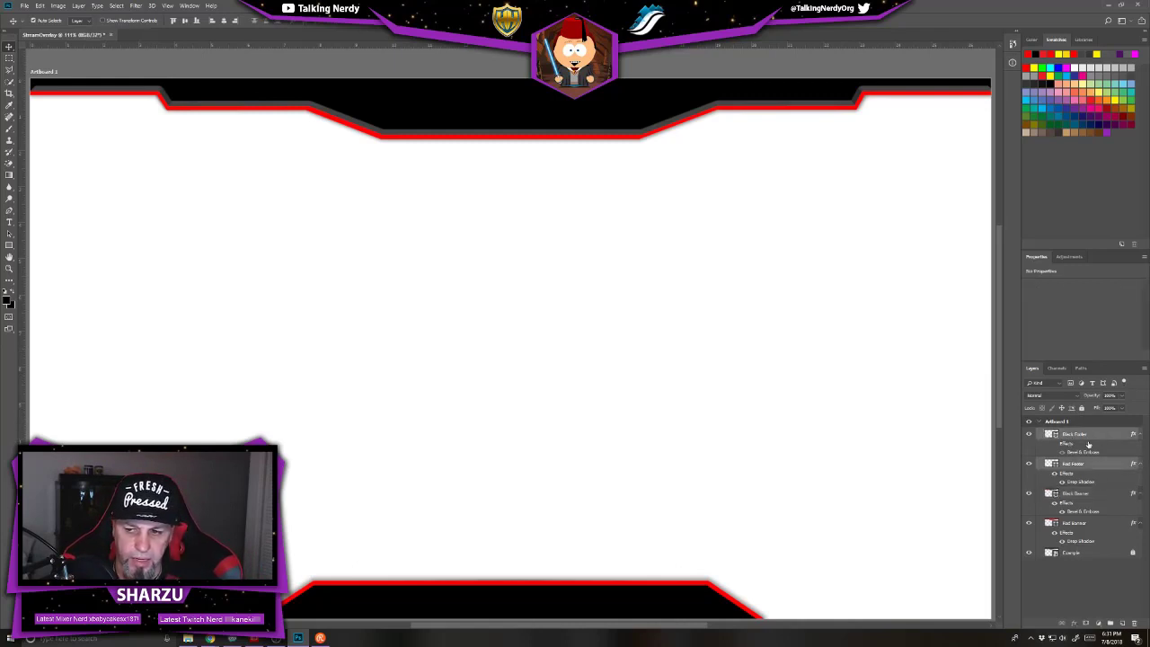
mouse_move(1093, 437)
mouse_down()
mouse_move(1092, 561)
mouse_move(1095, 433)
mouse_up()
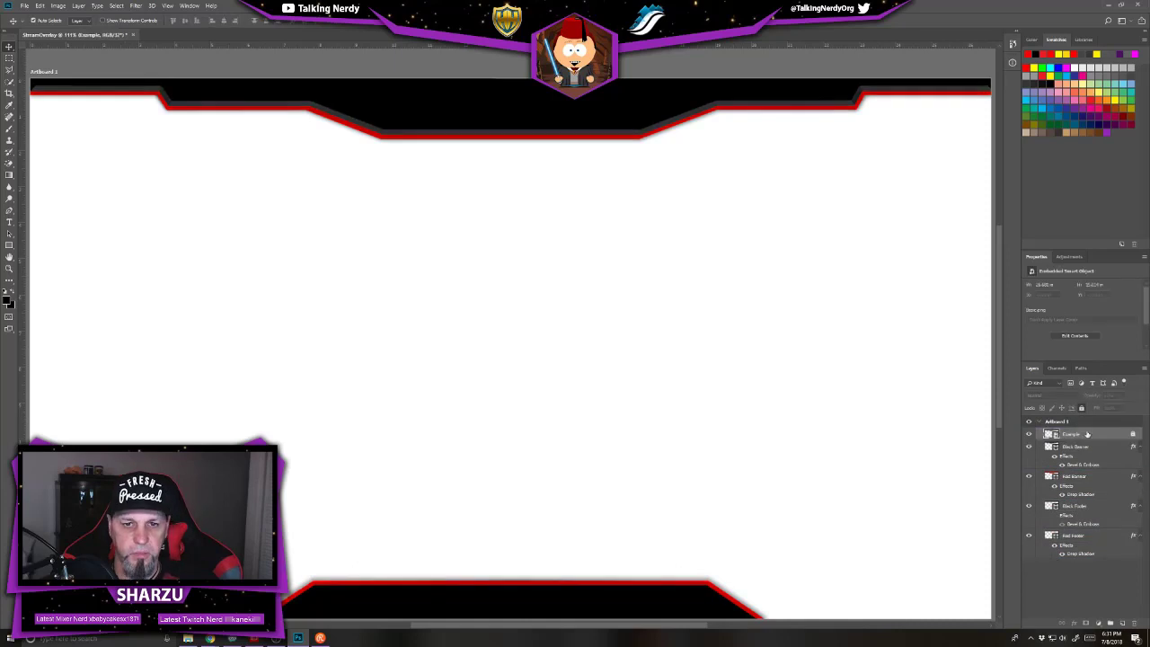
click(1030, 434)
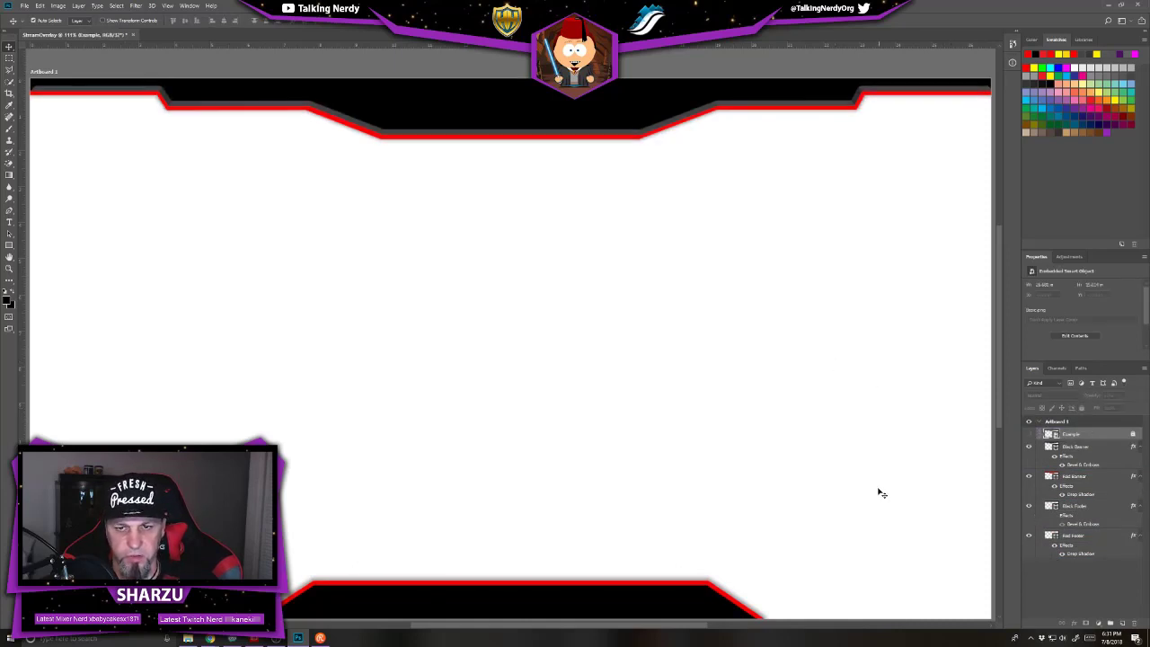
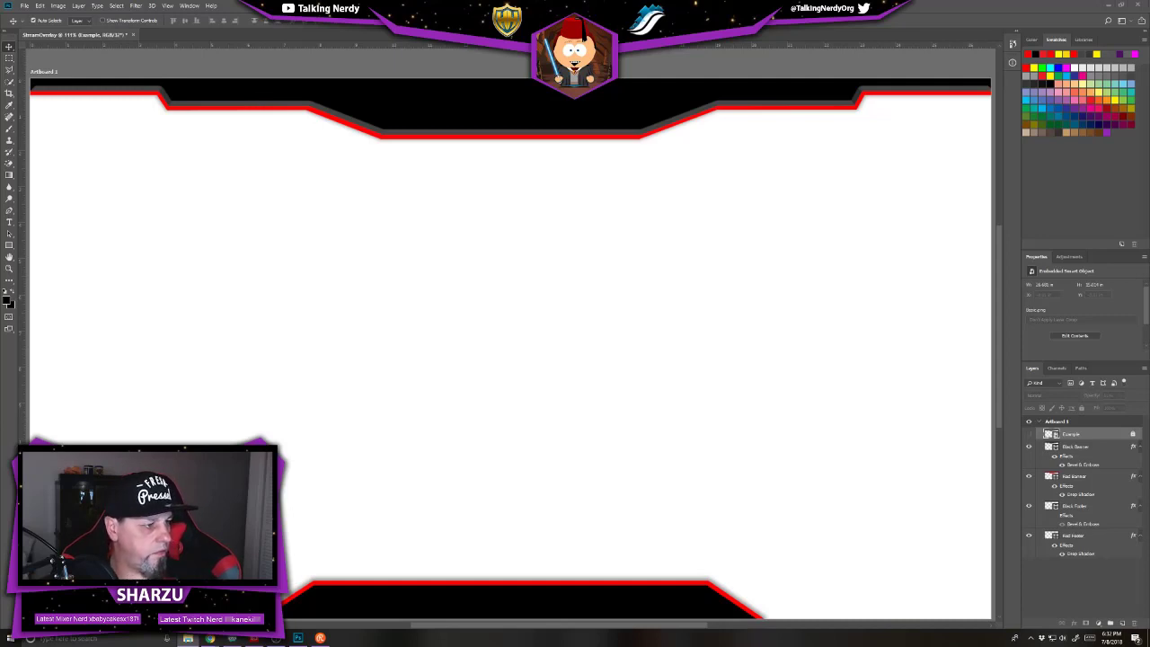
- Try placing the purple Stars image on the artboard and remove it again
drag(371, 306, 413, 312)
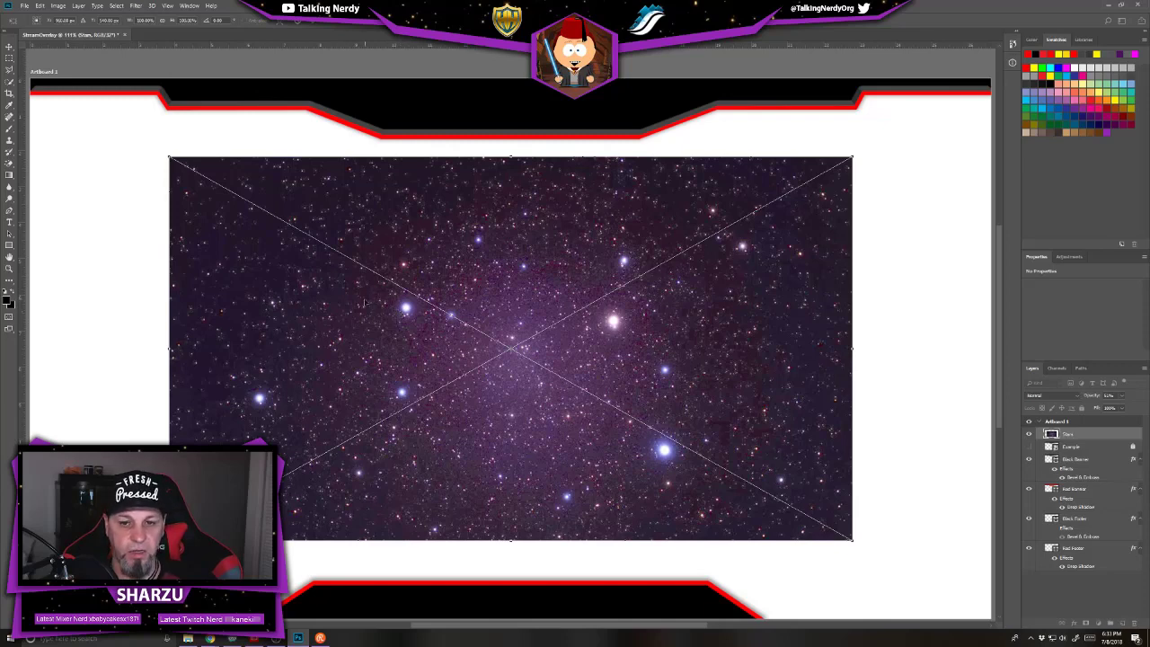
key(Return)
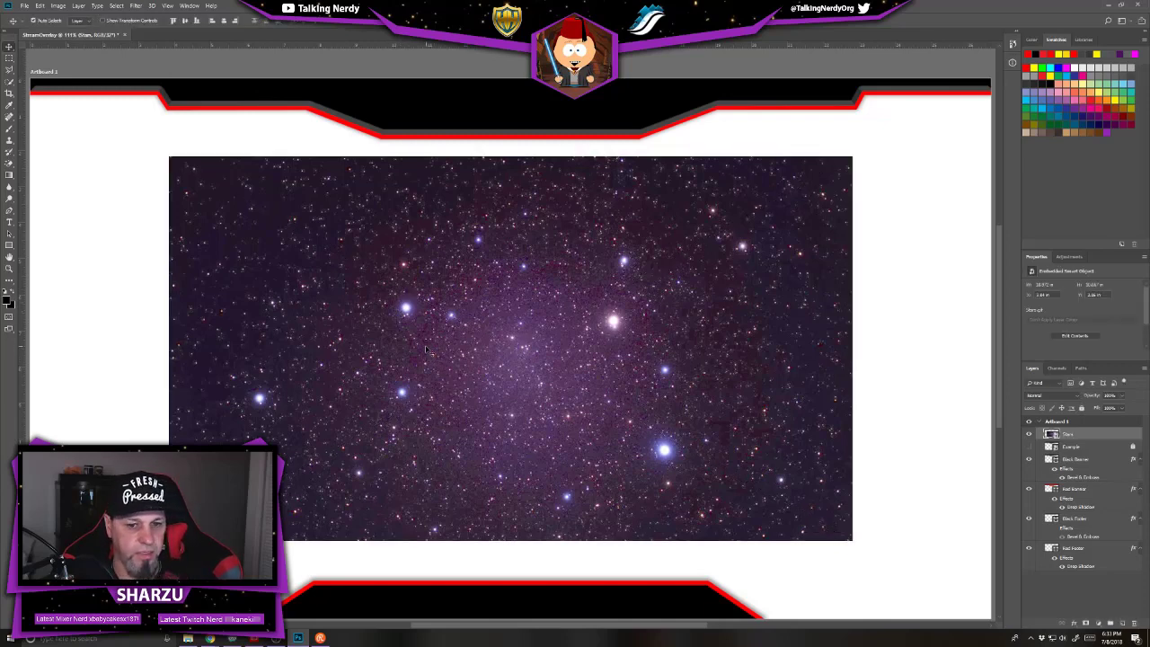
mouse_move(523, 349)
mouse_down()
mouse_move(522, 430)
mouse_move(522, 336)
mouse_up()
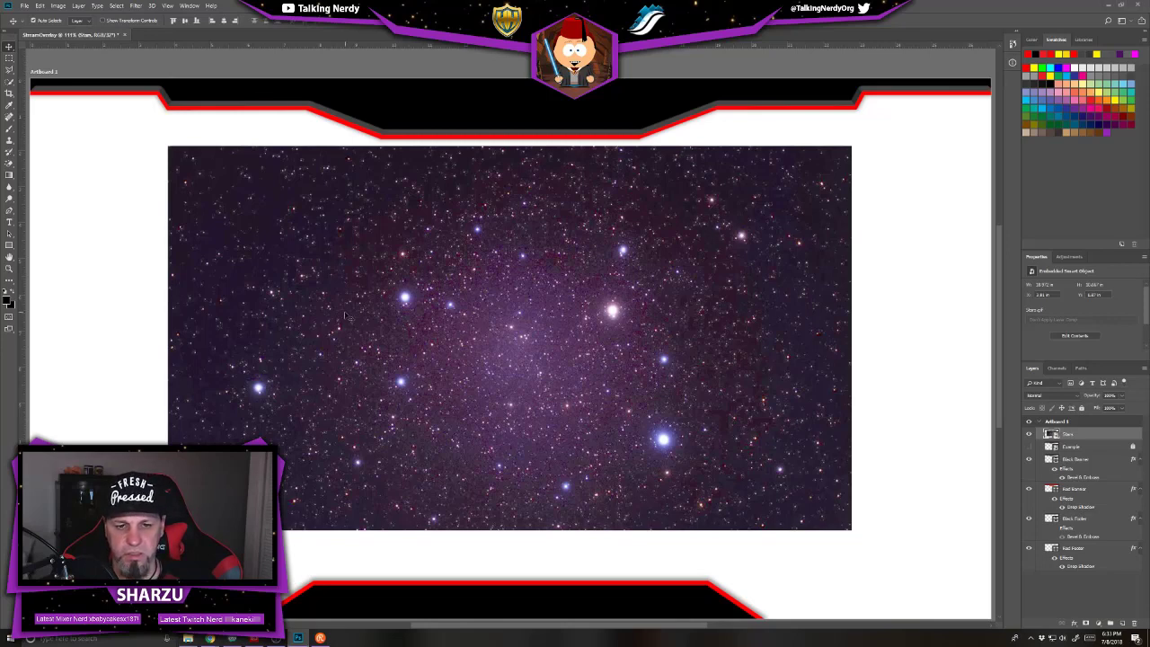
key(Delete)
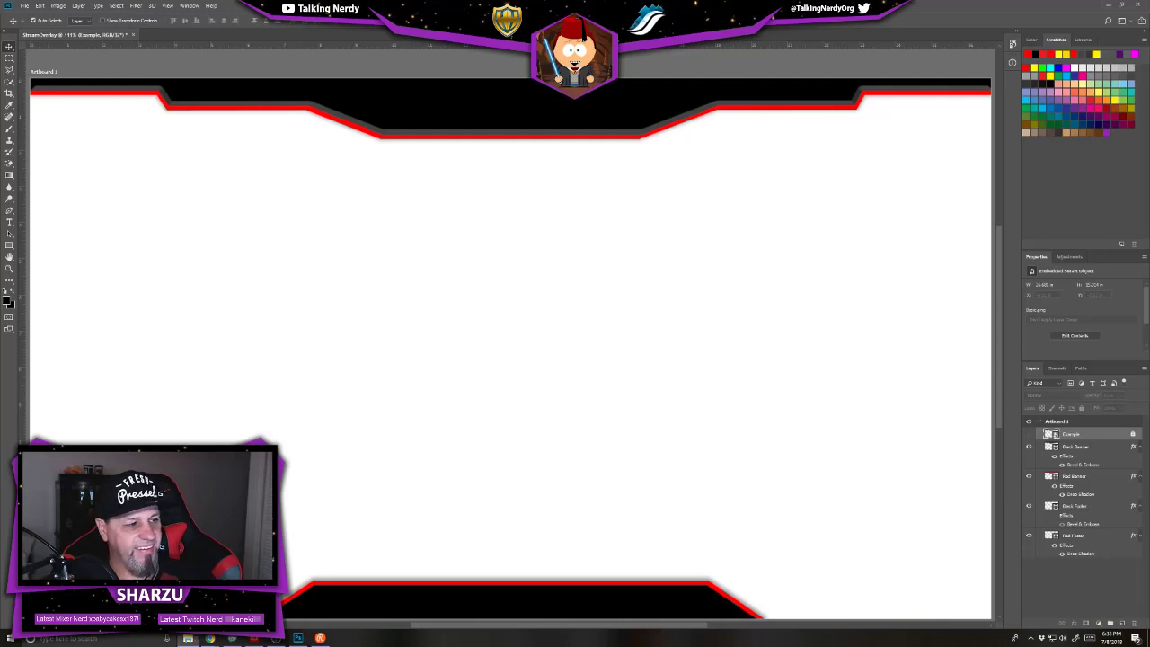
drag(176, 345, 449, 345)
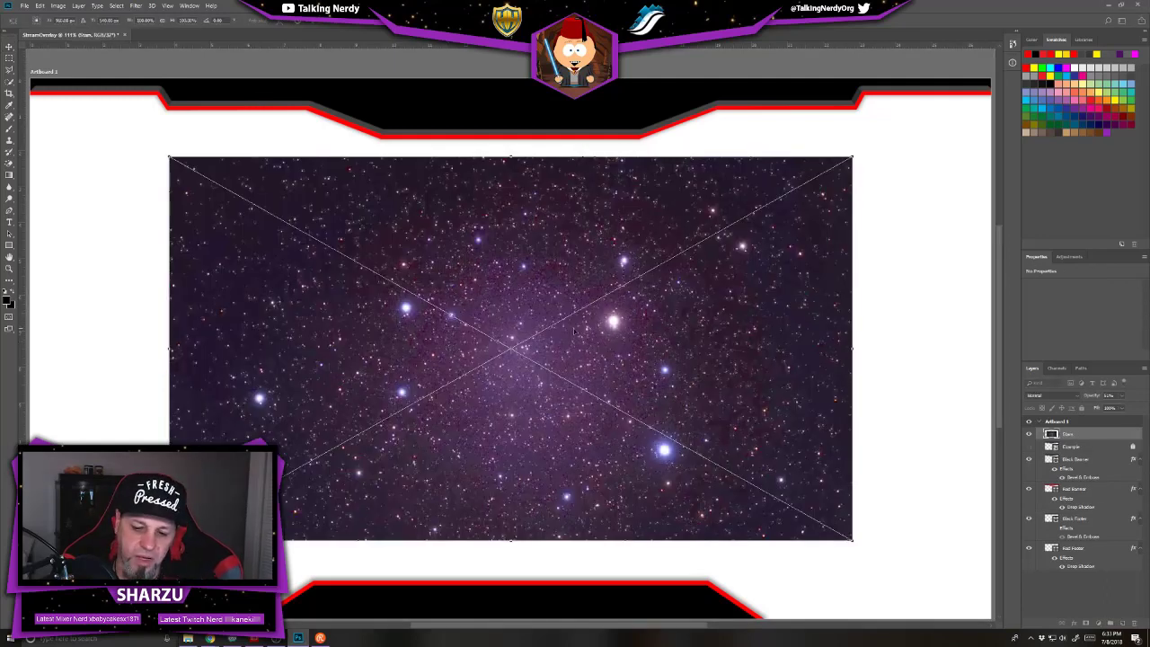
key(Escape)
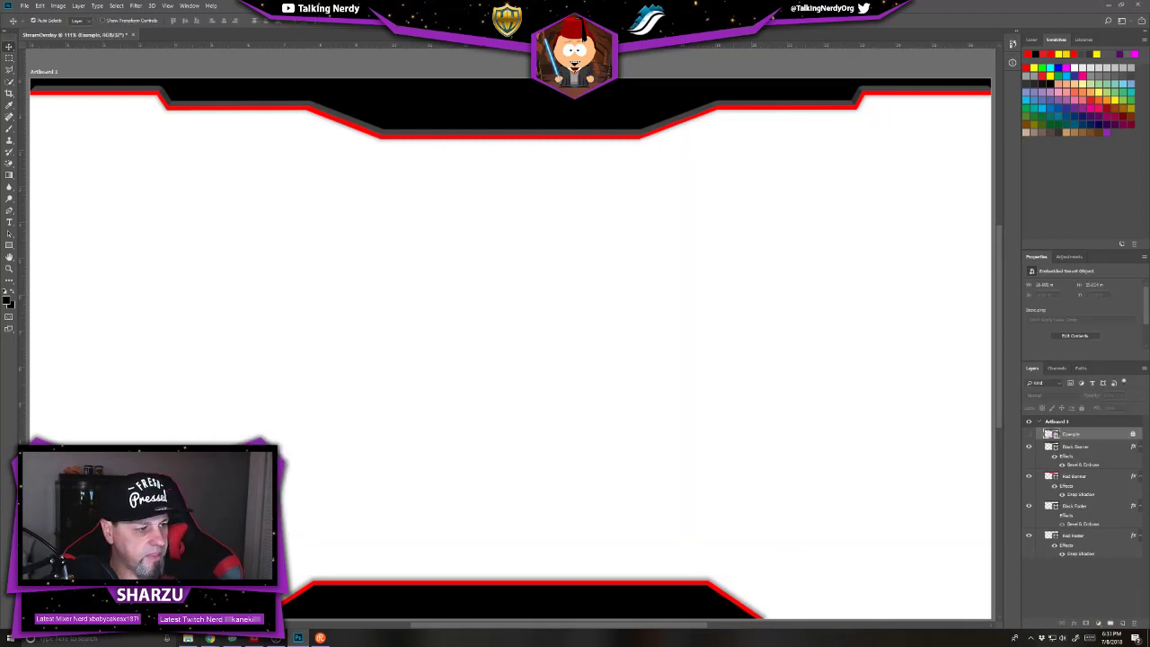
- Place the black starfield image with golden stars, position it over the footer, and put its layer directly above Black Footer
drag(291, 336, 626, 352)
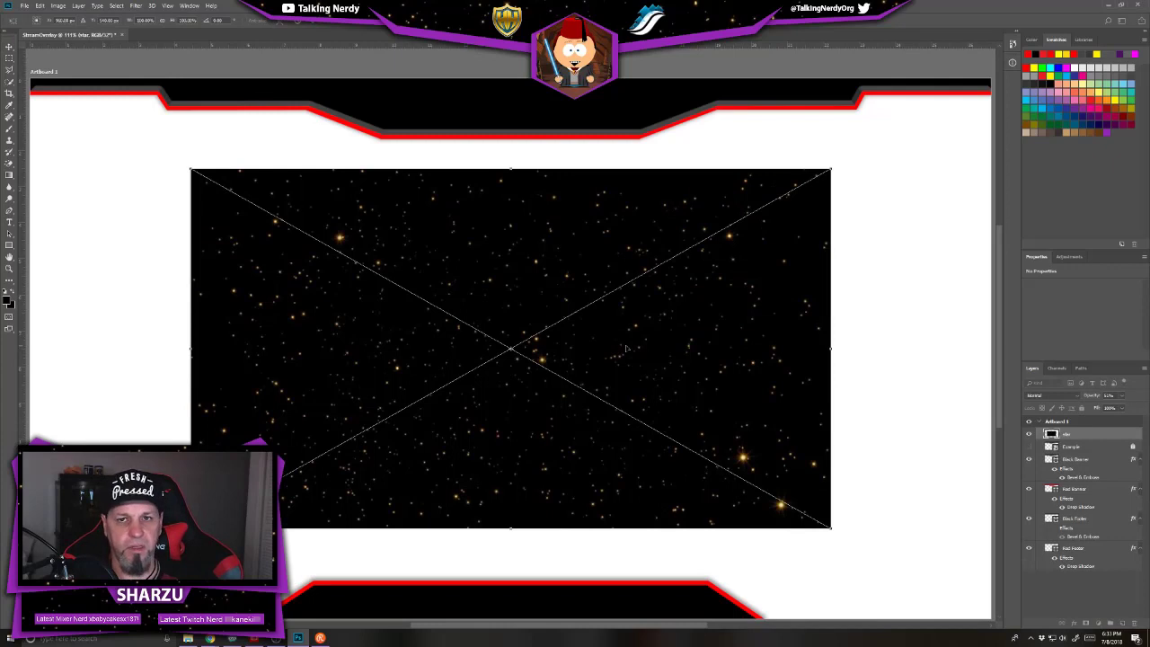
key(Return)
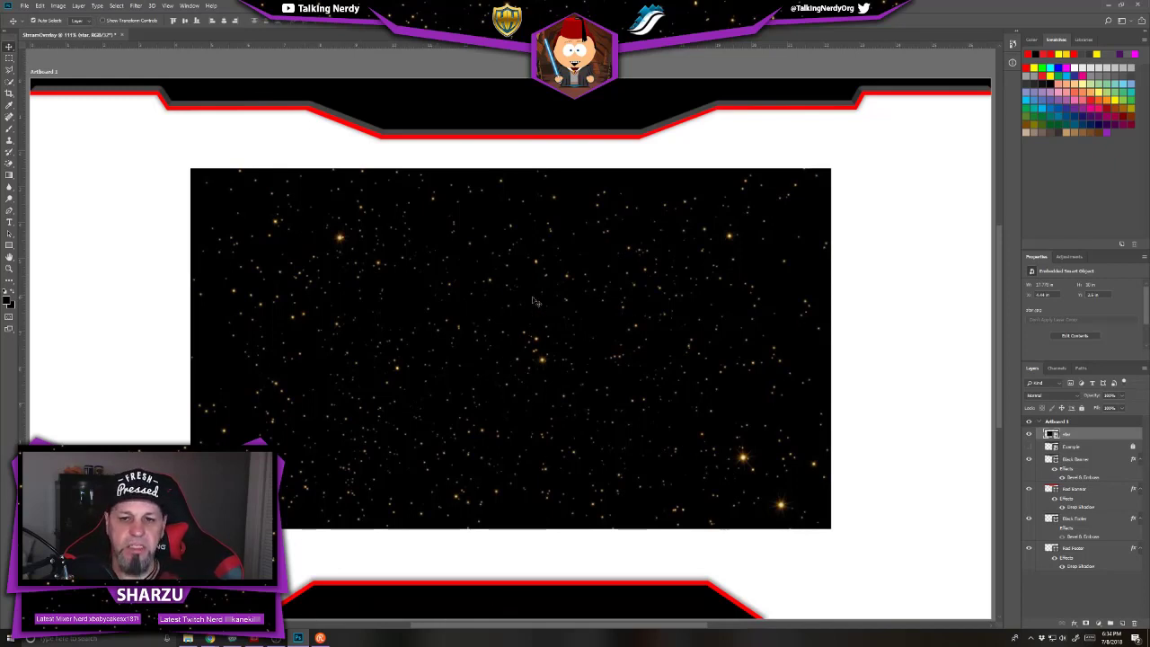
drag(534, 301, 511, 437)
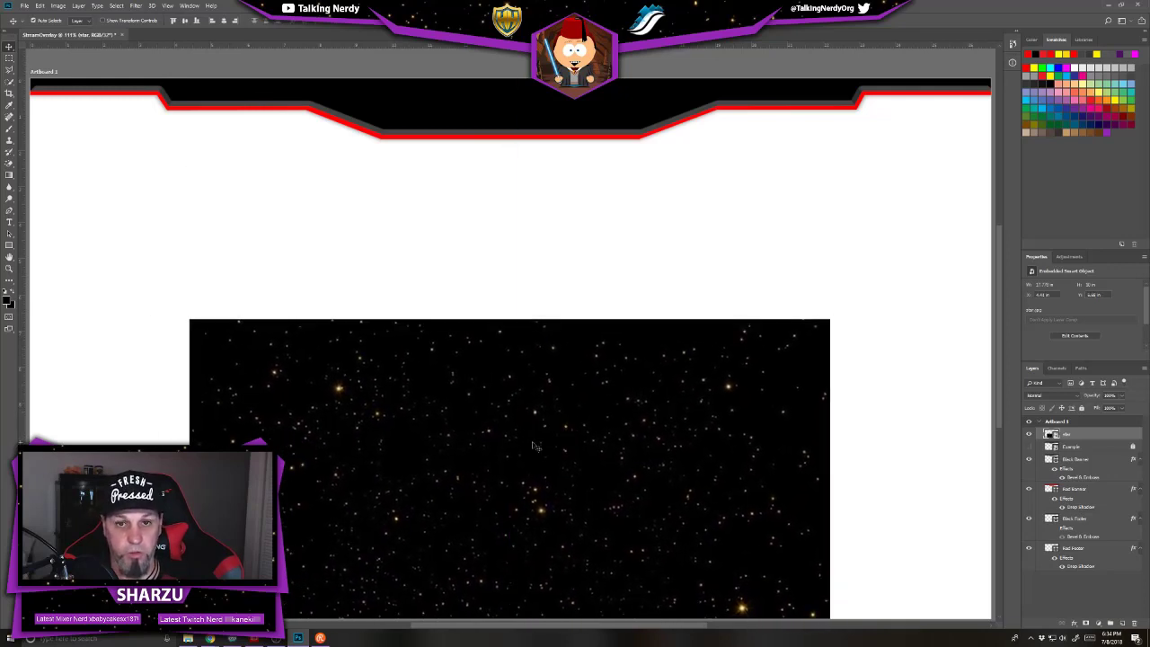
drag(1082, 436, 1075, 509)
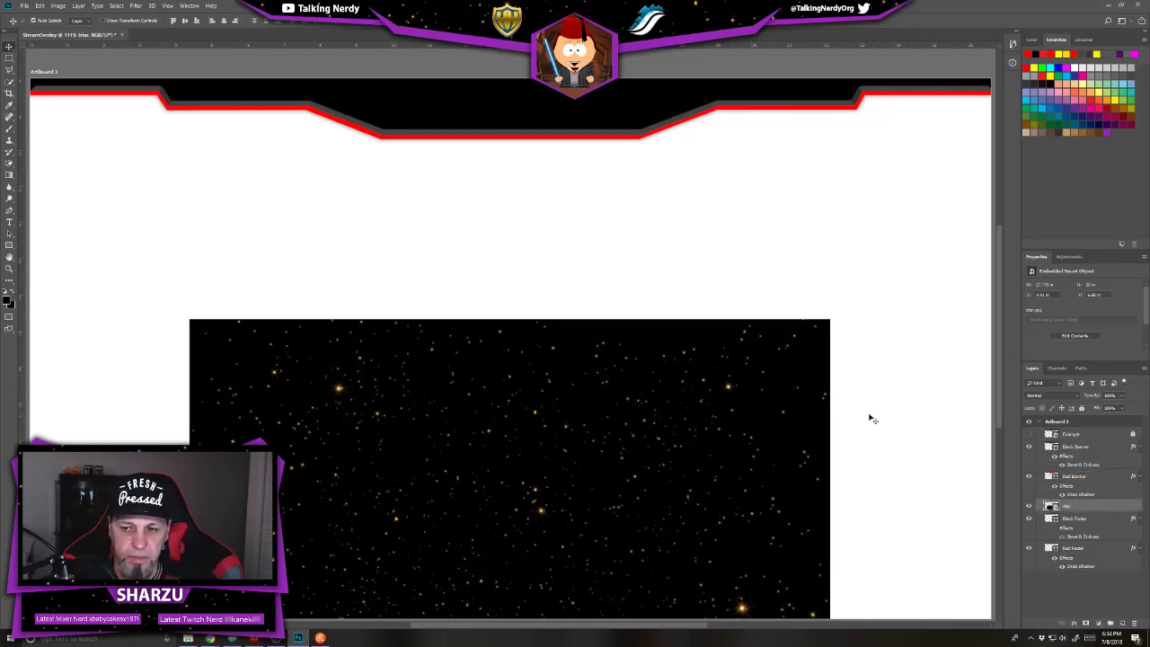
- Try clipping the starfield layer to the Black Footer layer and release the clipping mask again
shift+click(1095, 523)
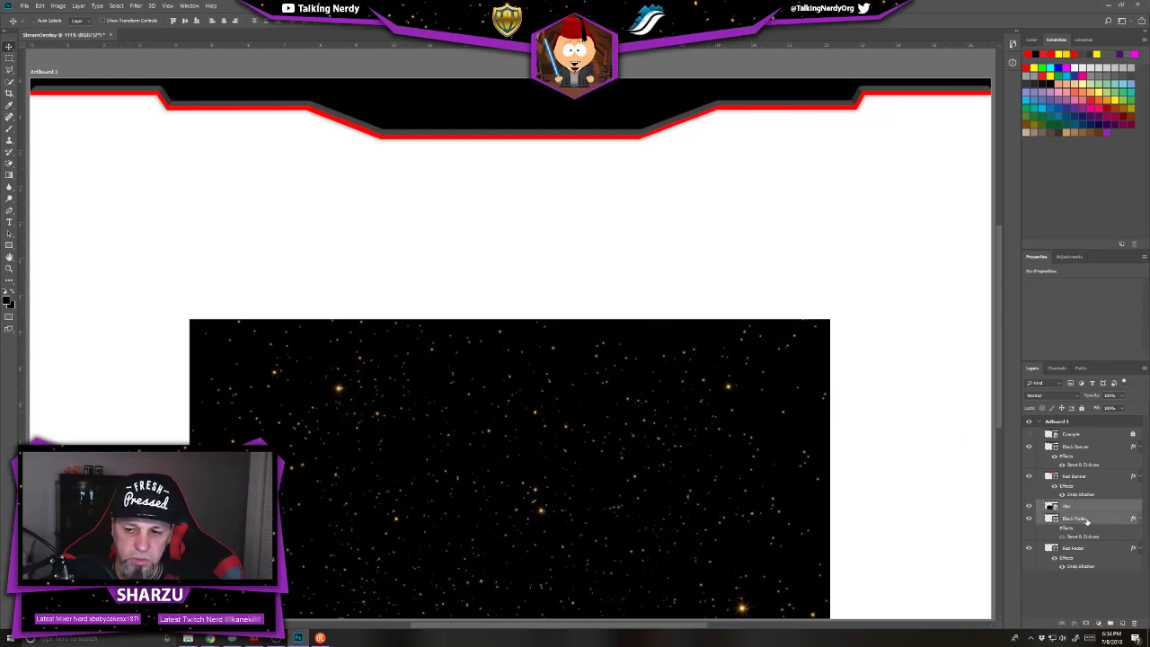
click(1092, 509)
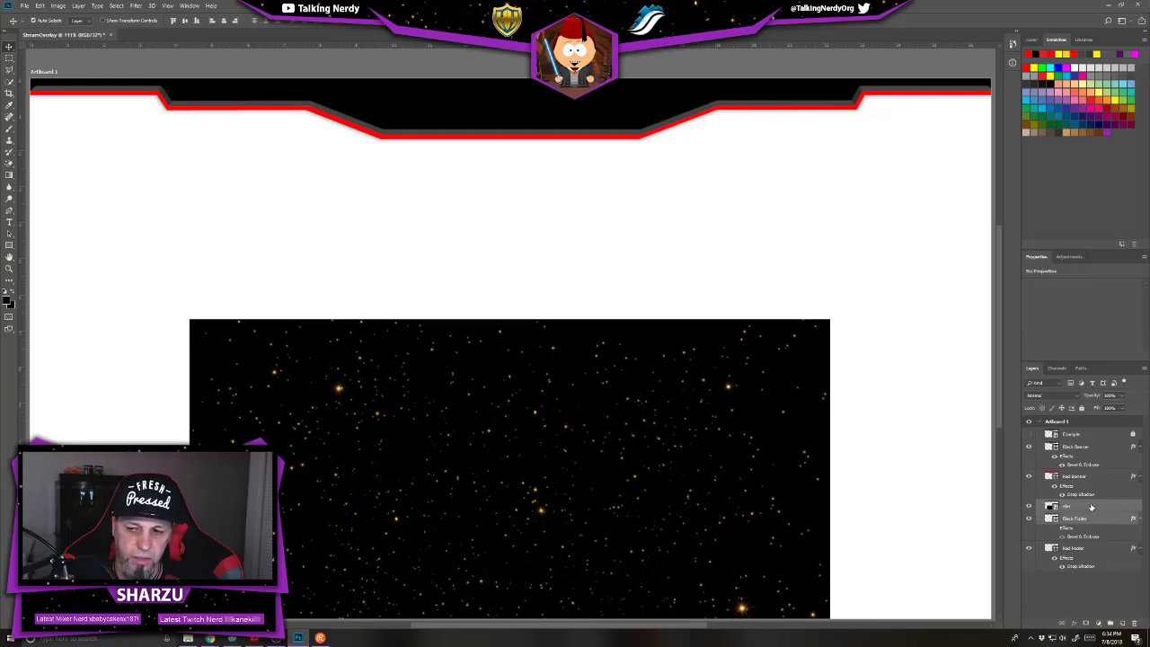
right_click(1092, 509)
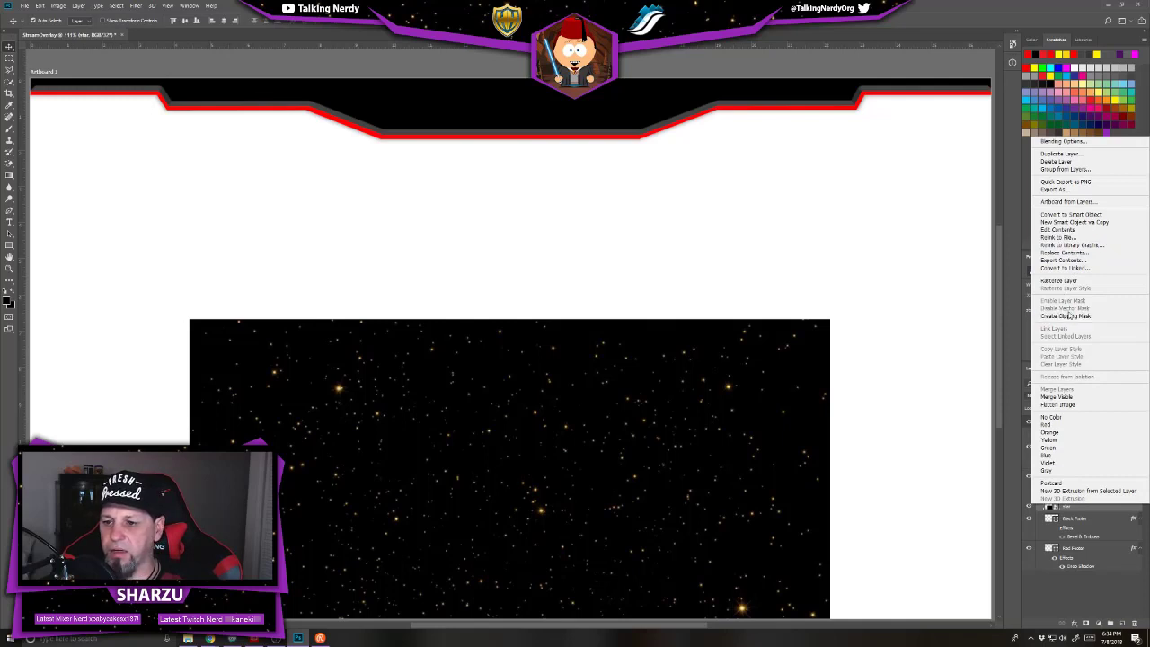
click(1068, 317)
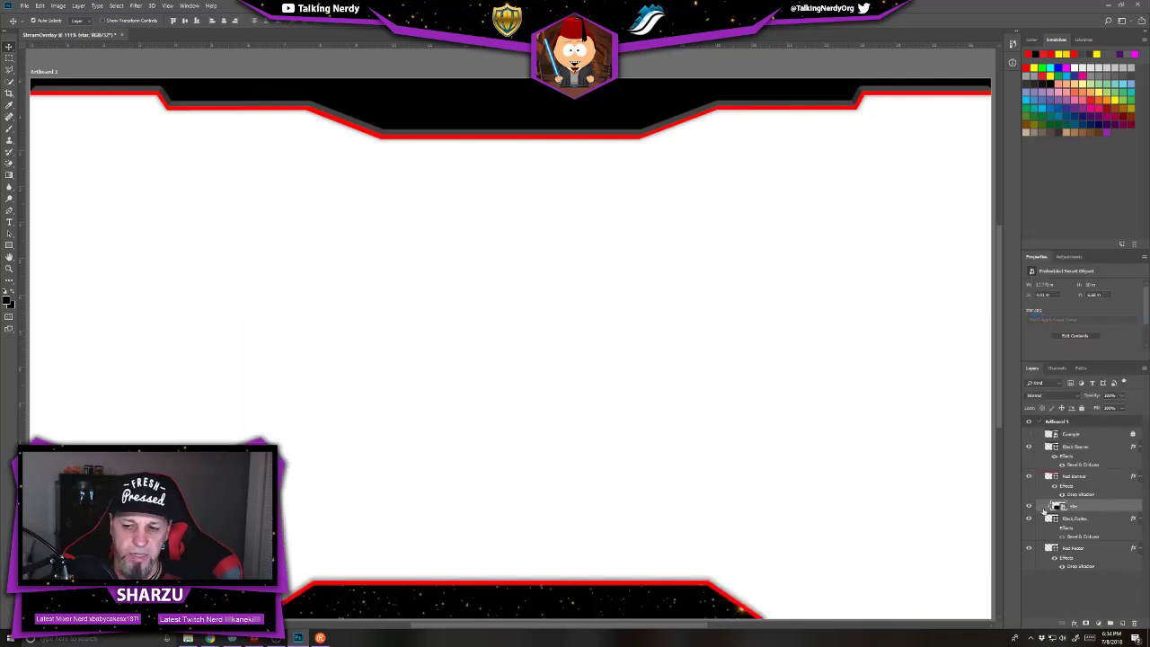
alt+click(1052, 506)
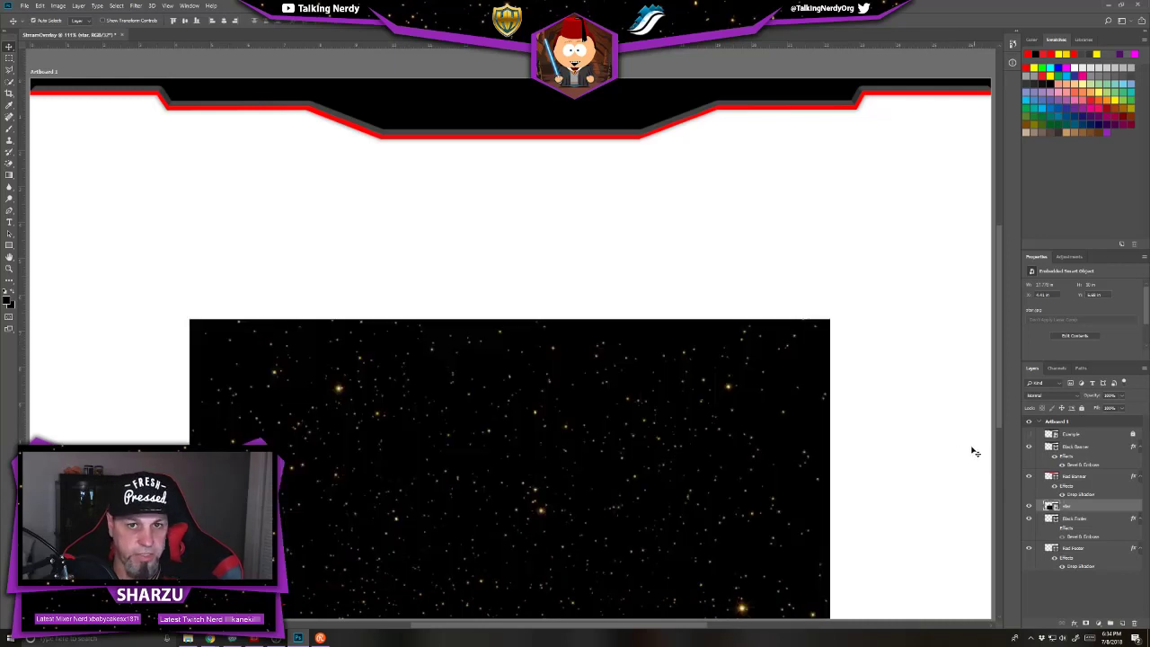
- Try clipping the star and Black Footer layers together to the Red Footer layer
right_click(1074, 520)
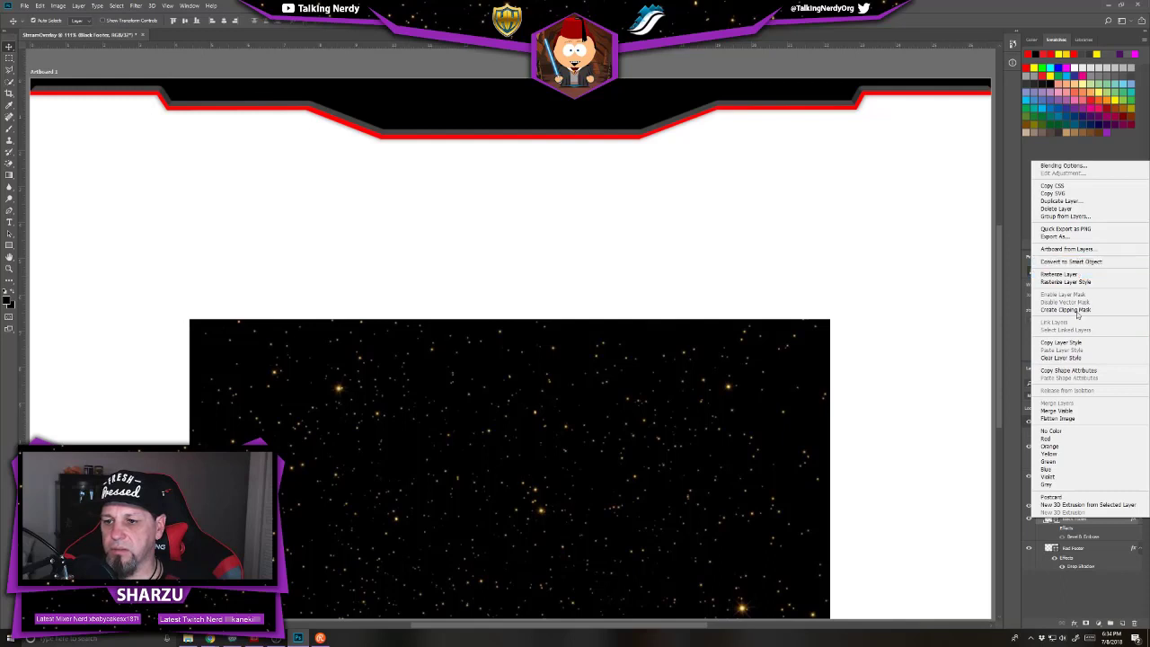
click(1095, 532)
click(1088, 508)
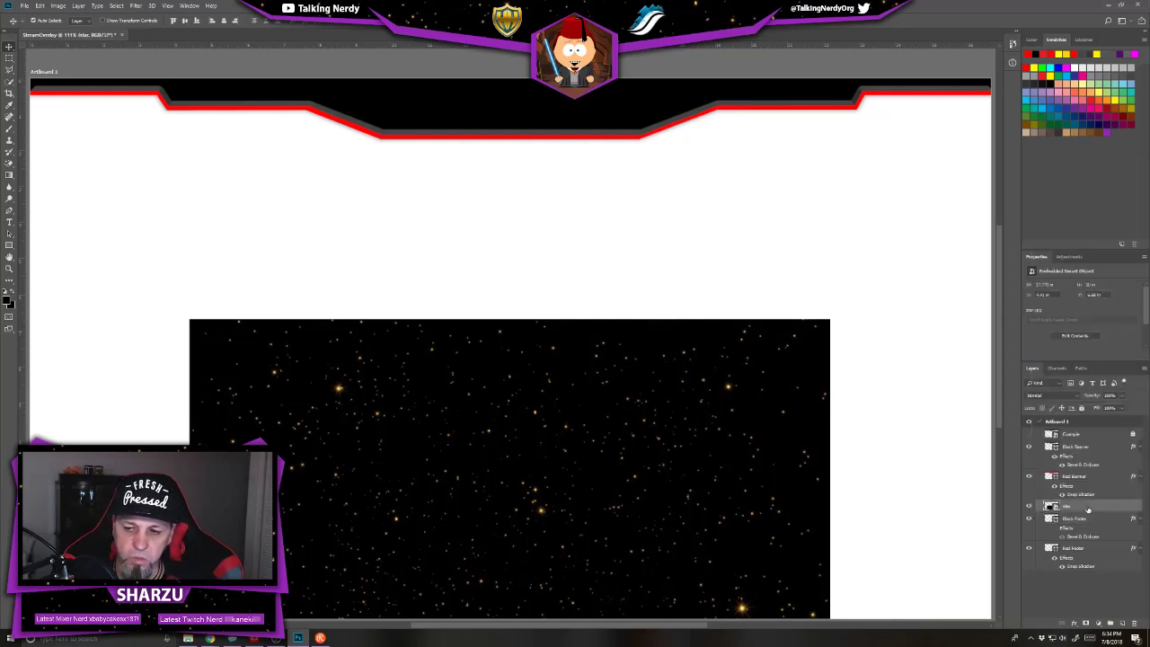
right_click(1088, 509)
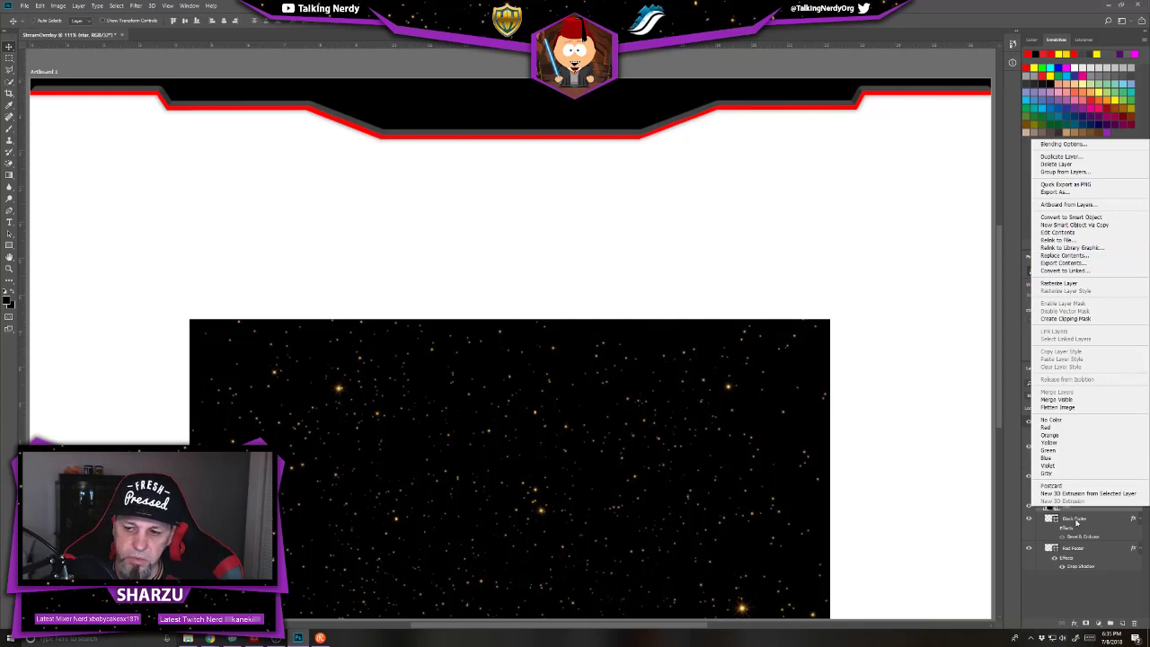
click(1076, 521)
right_click(1076, 521)
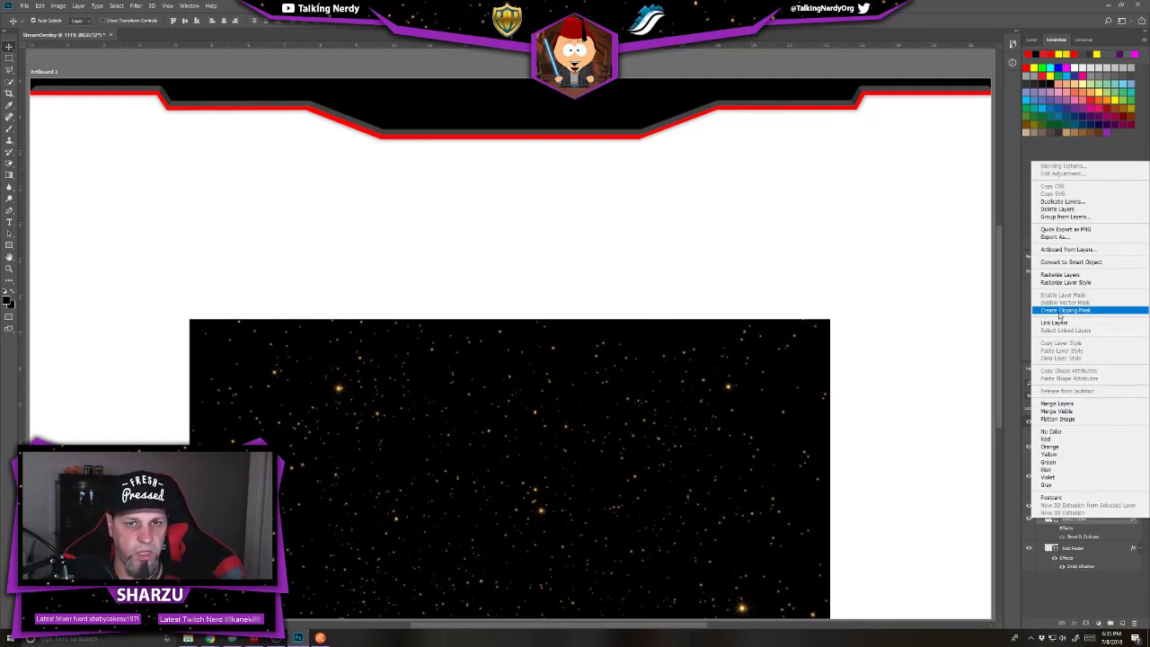
click(1060, 311)
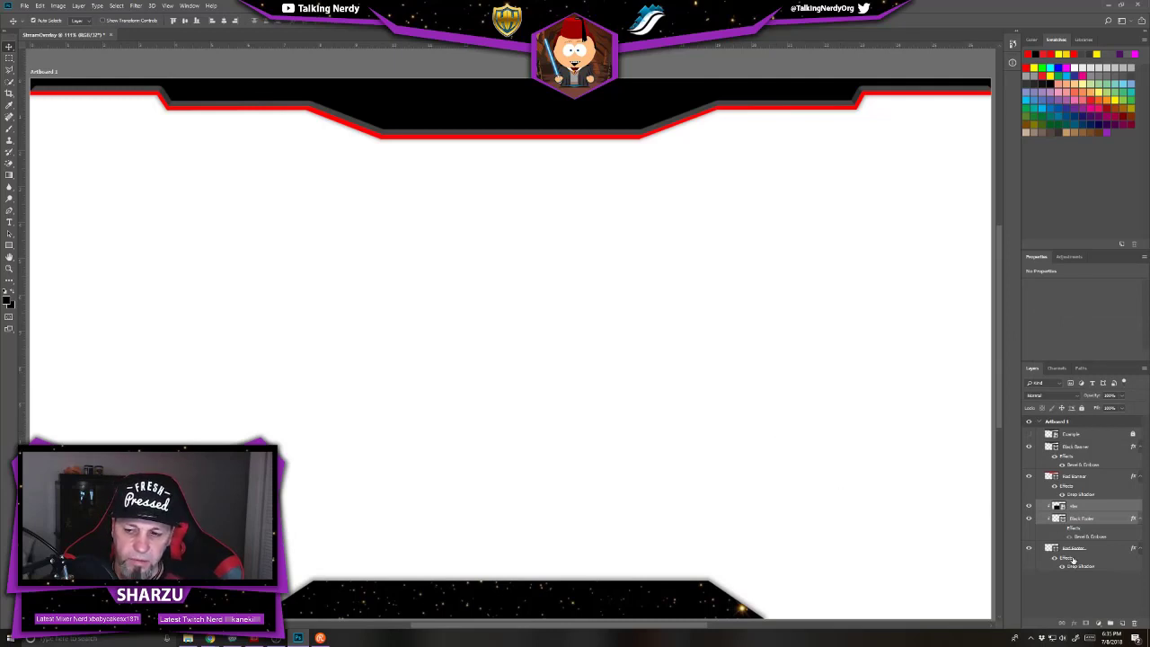
- Toggle the star and Red Footer layers to check the clipping, then release the mask and try moving the starfield up off the footer
click(1030, 507)
click(1030, 507)
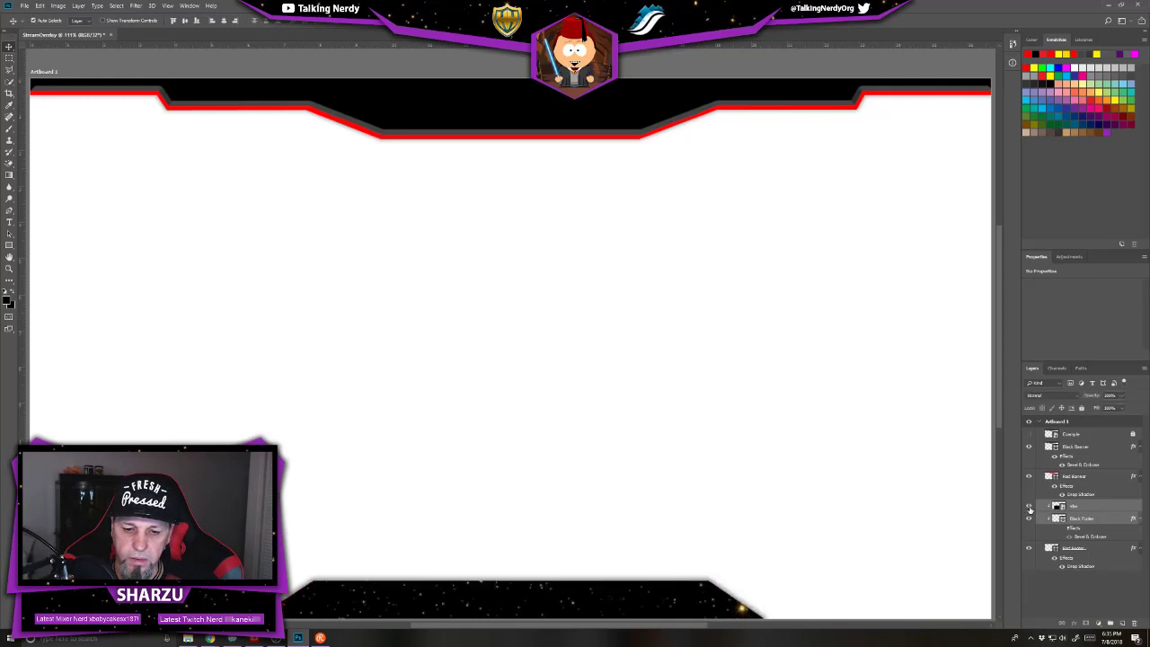
click(1030, 548)
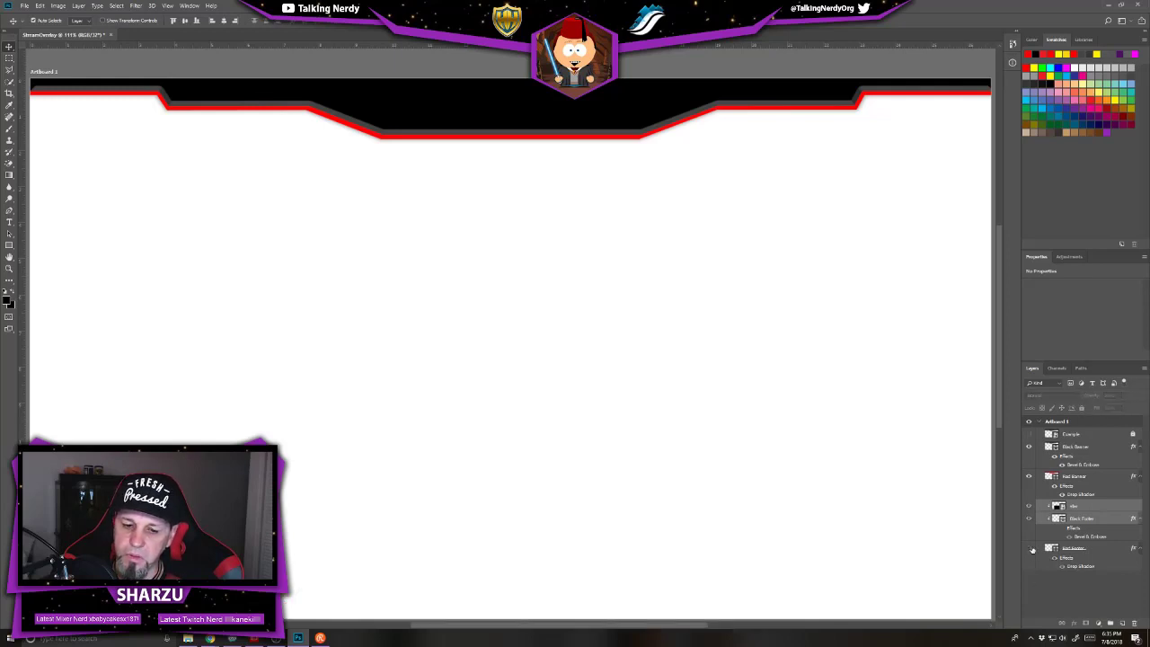
click(1030, 549)
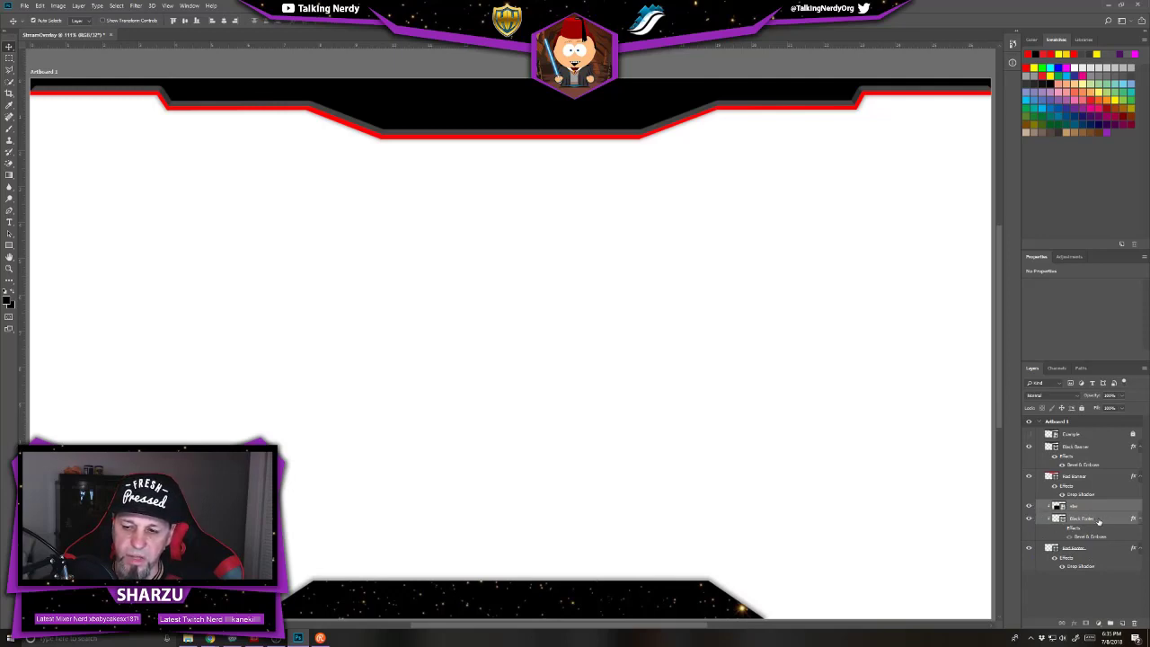
alt+click(1045, 507)
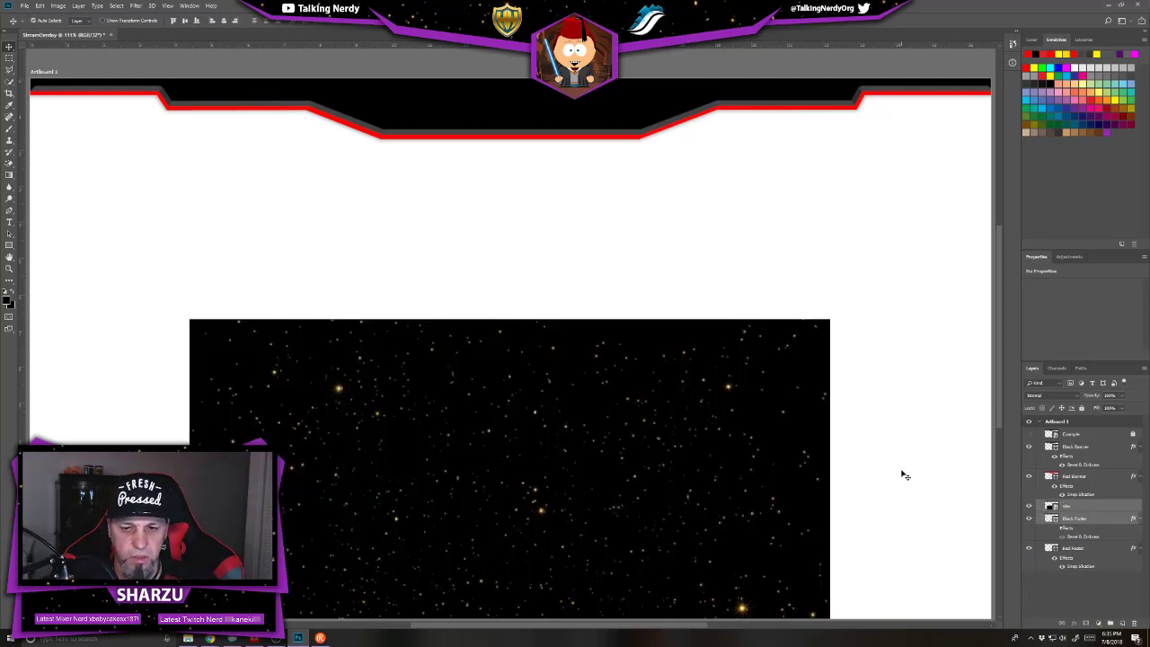
drag(814, 440, 869, 286)
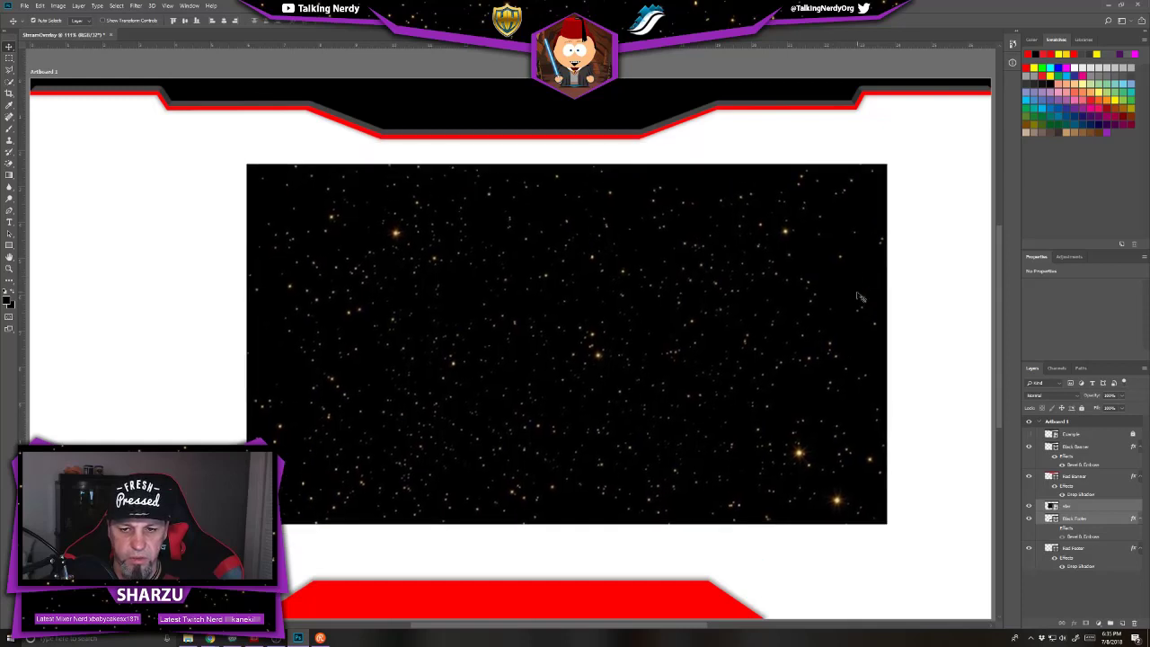
click(1065, 519)
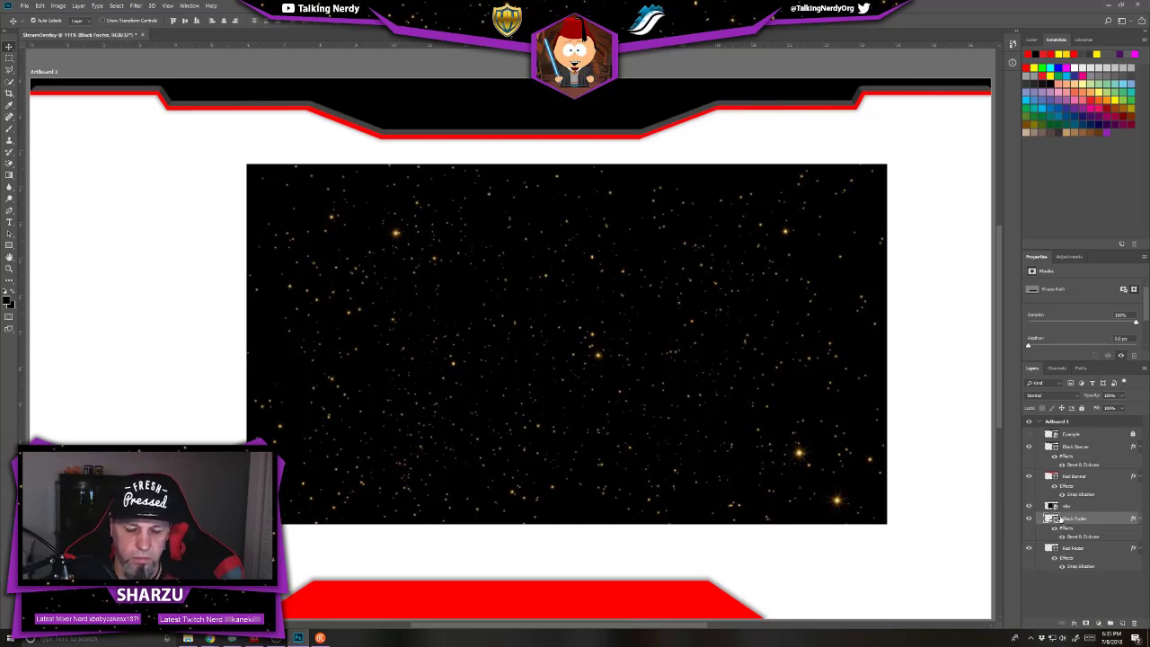
- Revert the document history to the placing of the starfield image and put its layer directly above Black Footer
click(1013, 44)
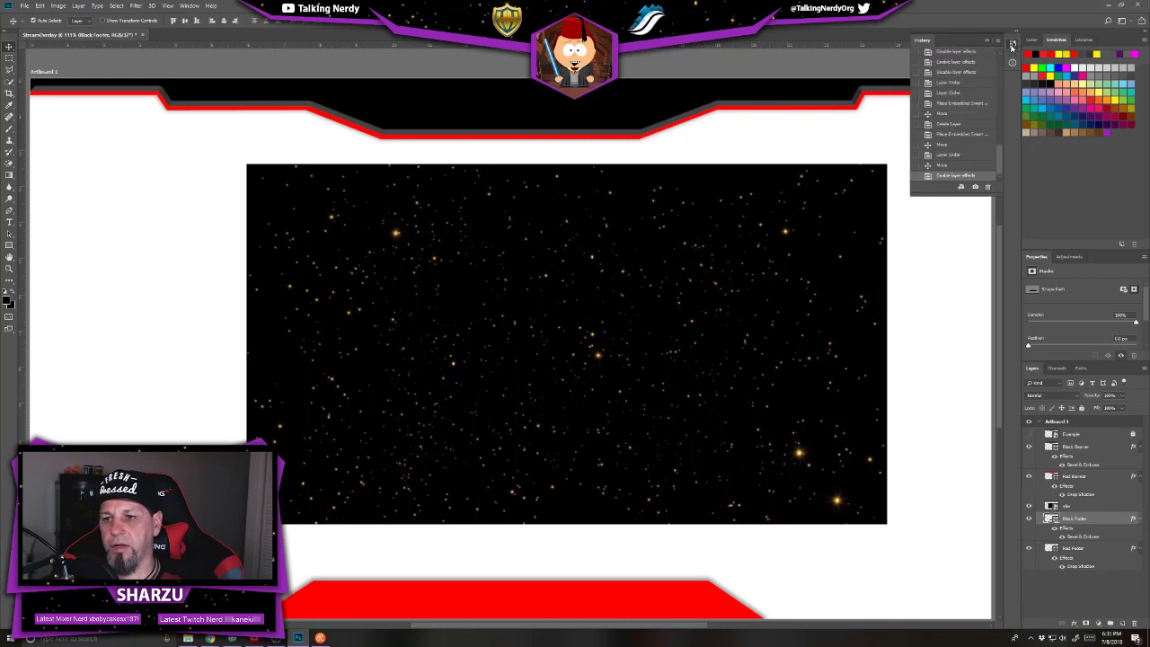
click(940, 135)
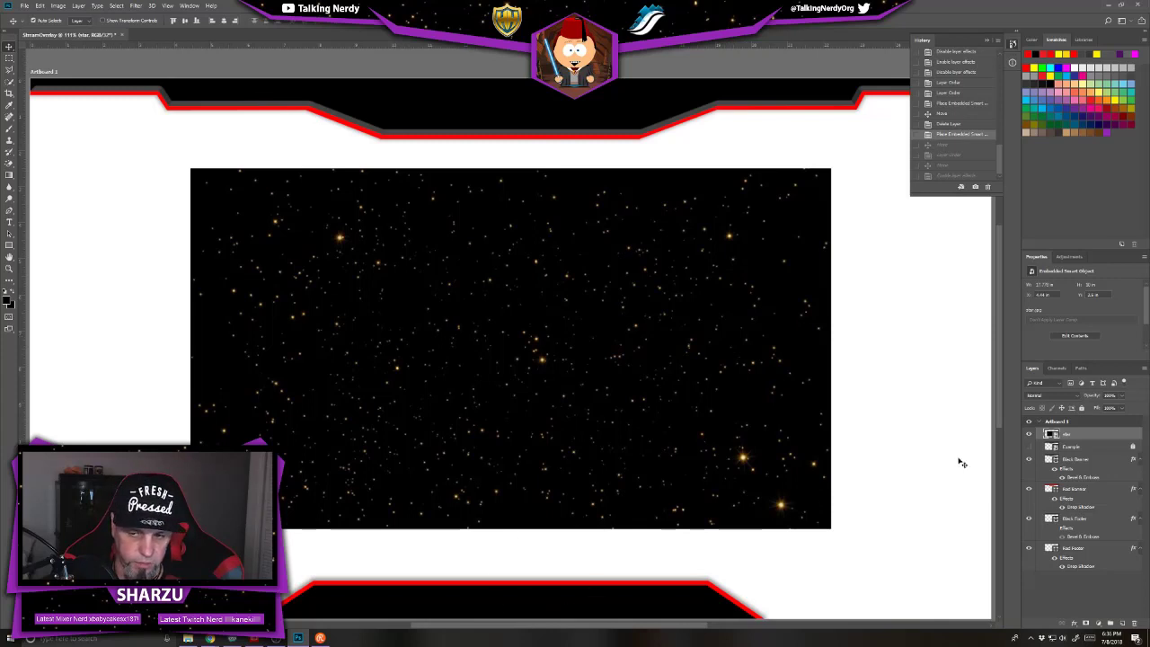
drag(1082, 435, 1115, 515)
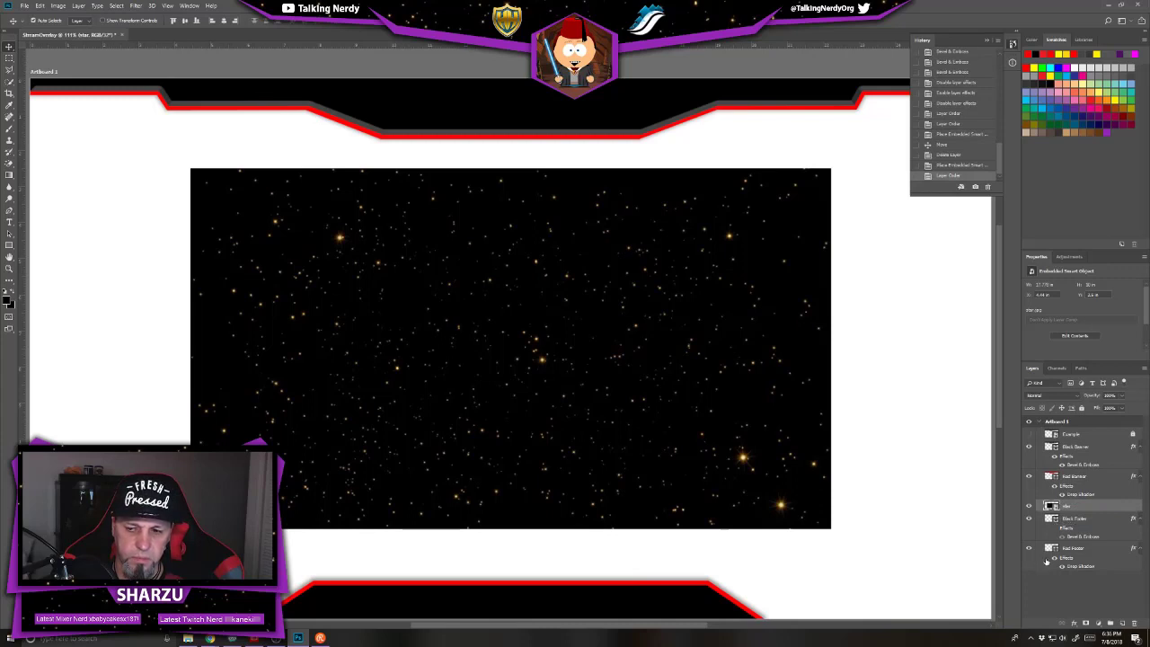
- Try clipping the star and Black Footer layers together with Red Footer hidden, undo the clipping, and show Red Footer again
click(1030, 548)
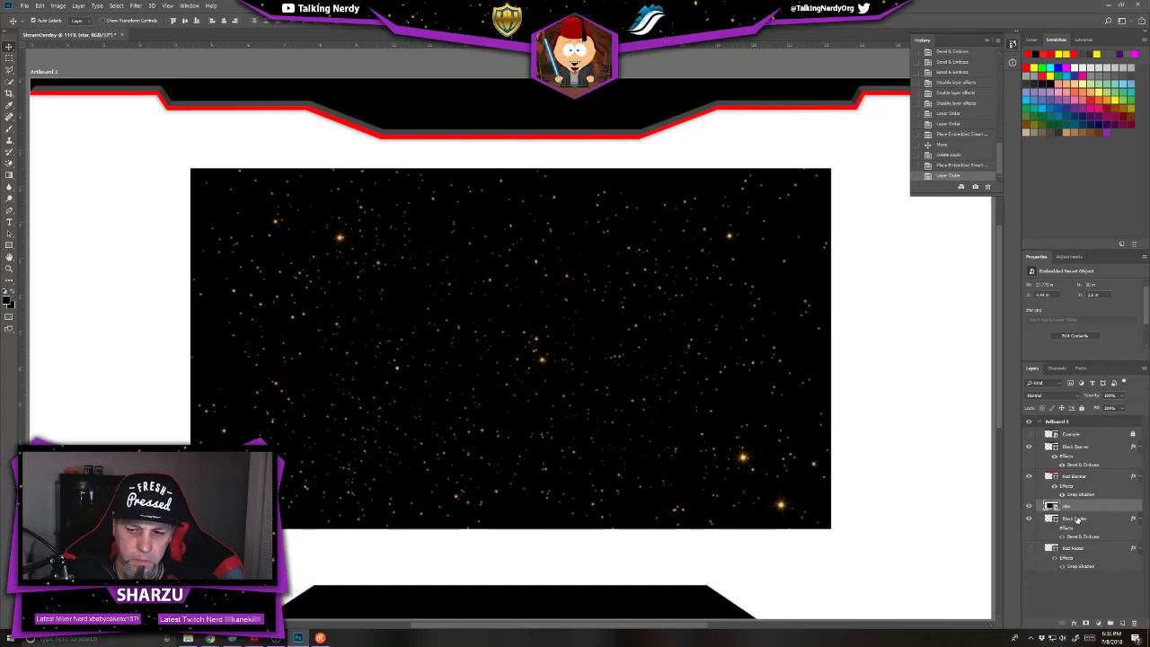
click(1081, 520)
right_click(1082, 521)
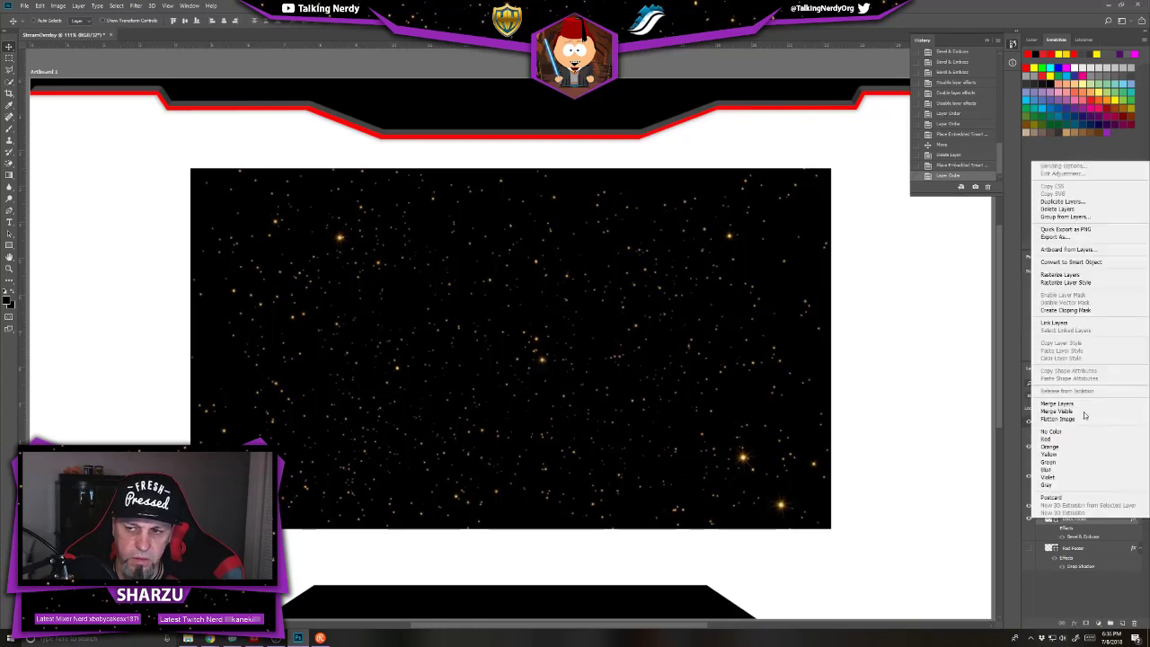
click(1075, 310)
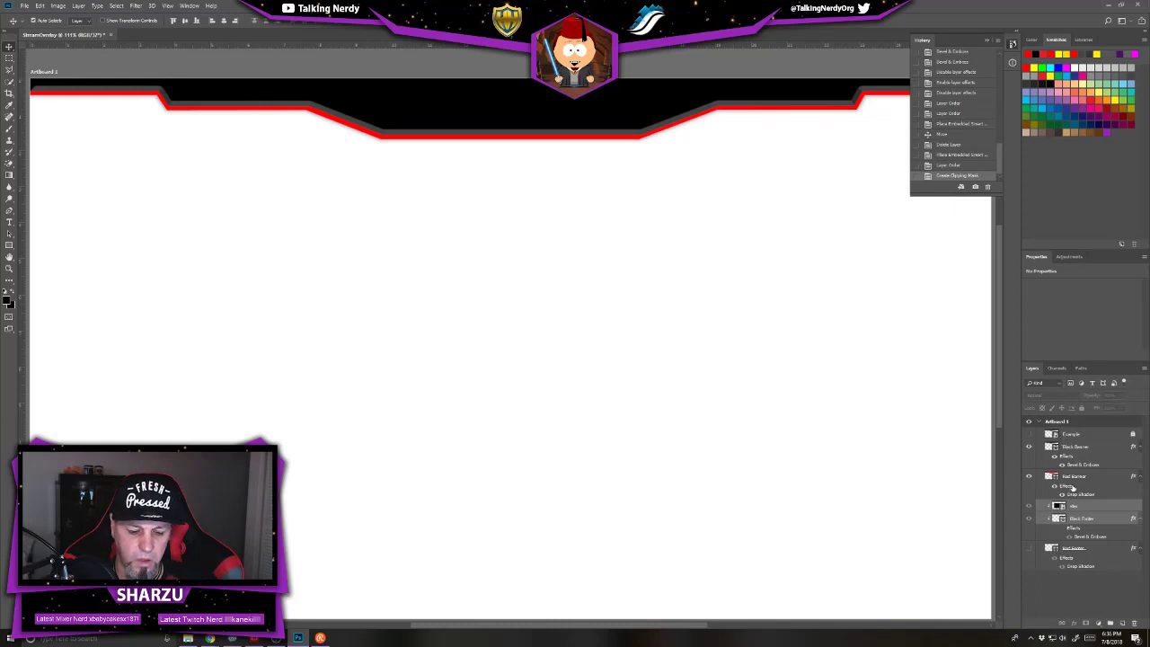
key(ctrl+z)
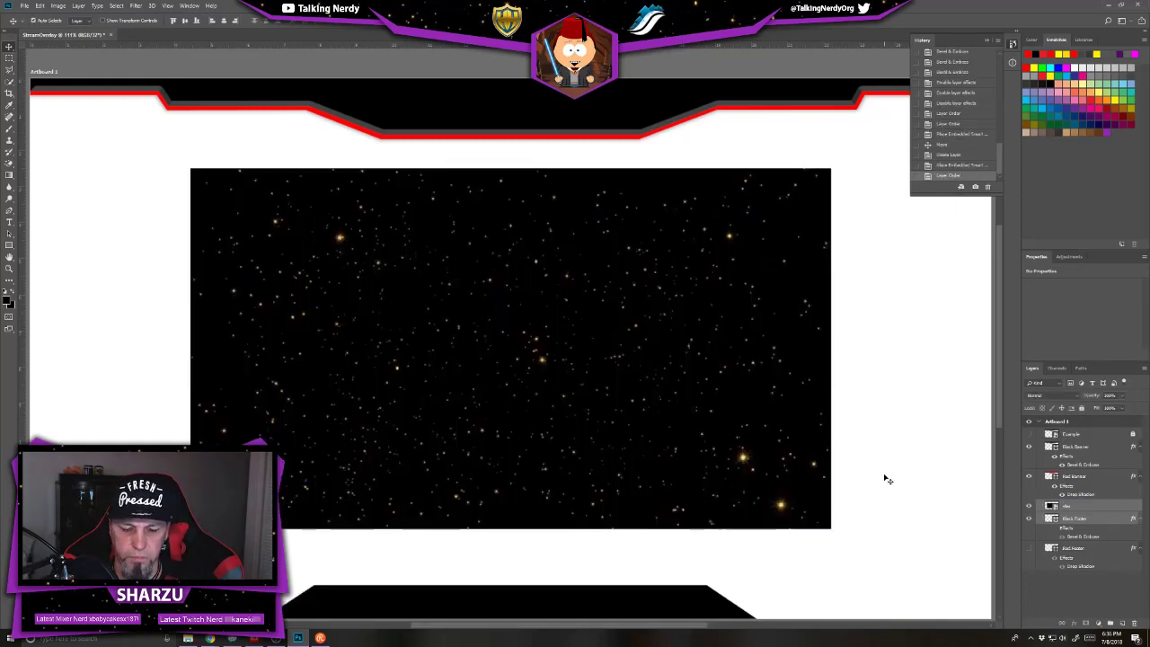
click(1030, 550)
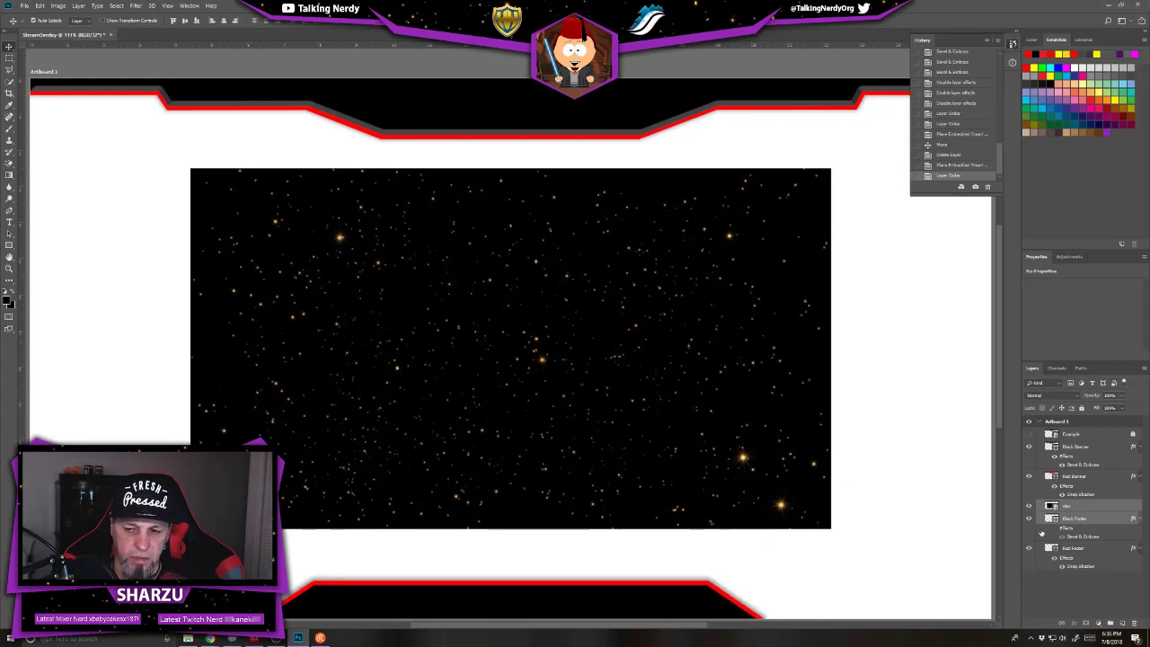
- Move the starfield down over the footer, clip only the star layer to Black Footer, and adjust its position within the shape
click(1091, 510)
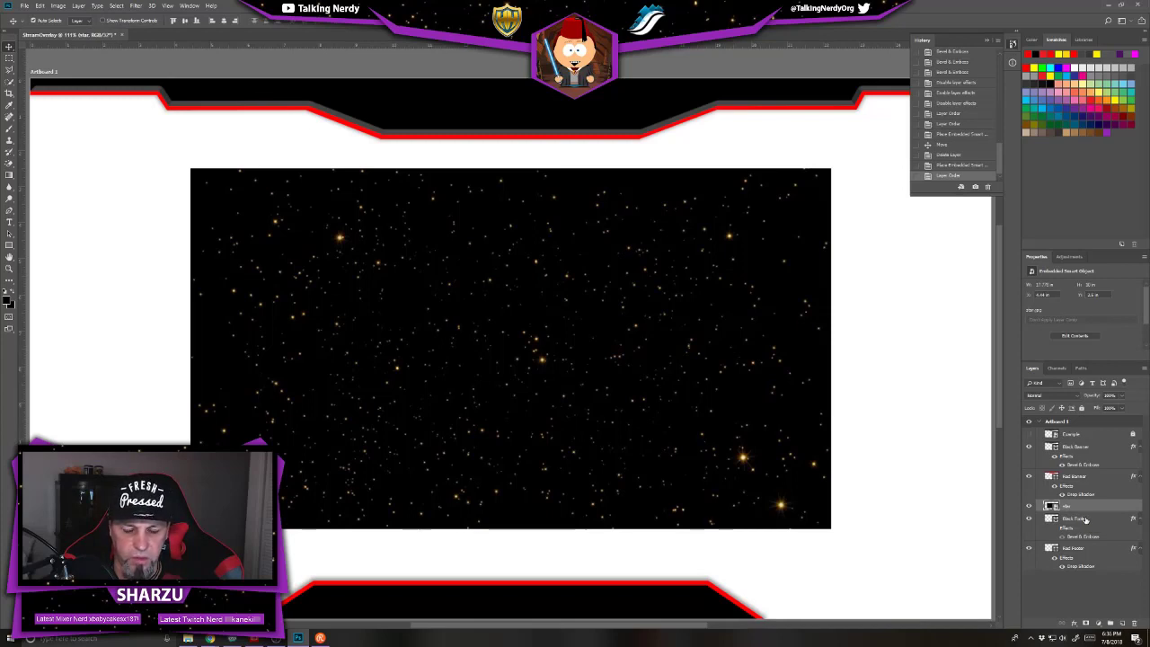
click(1086, 520)
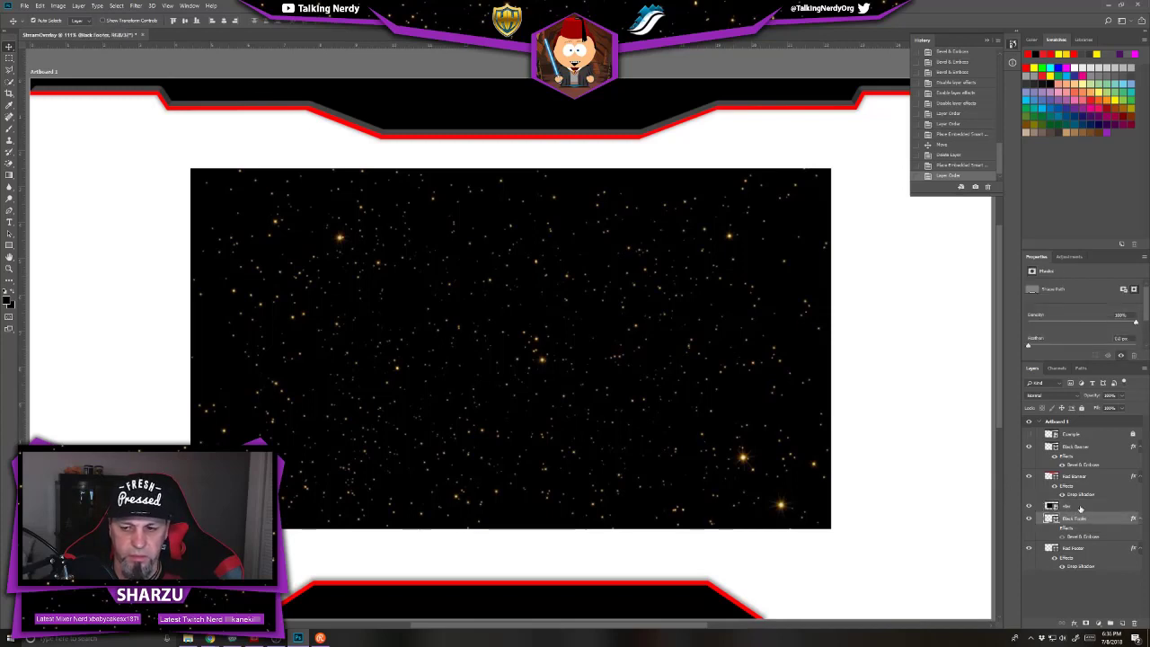
click(1075, 509)
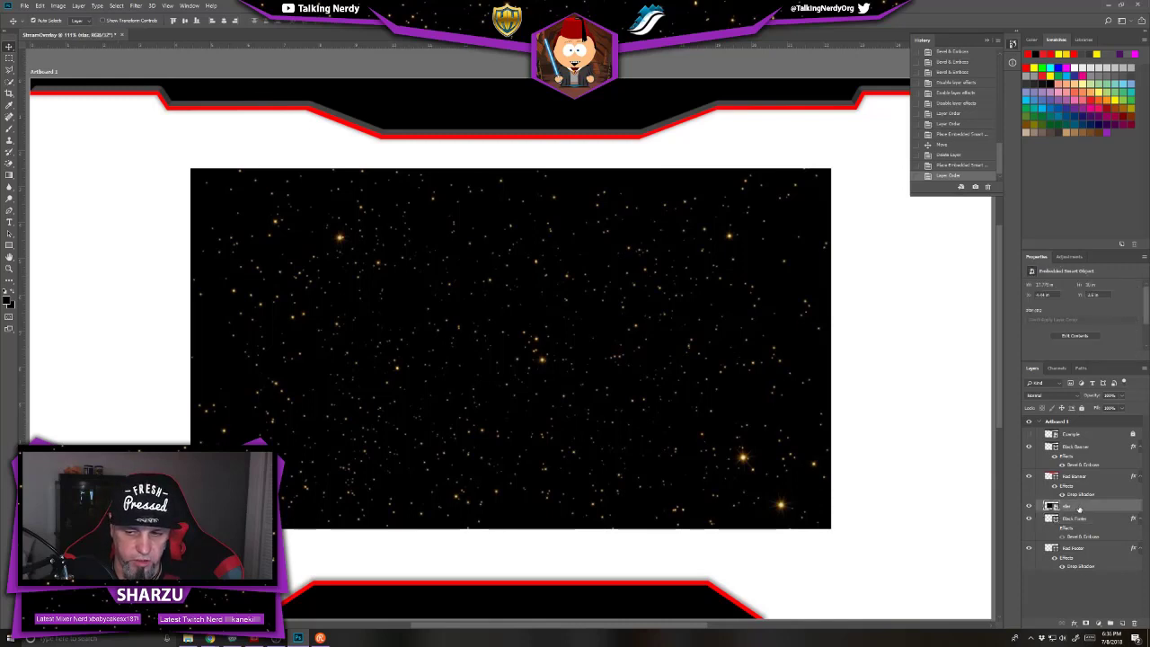
drag(807, 351, 808, 471)
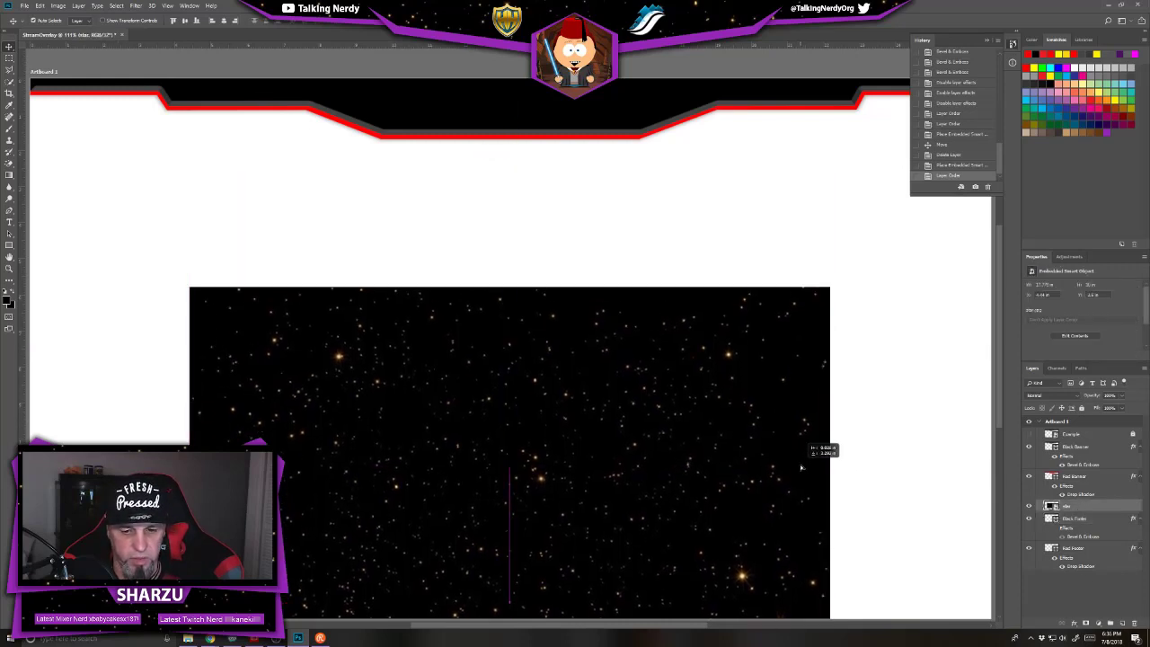
right_click(1081, 510)
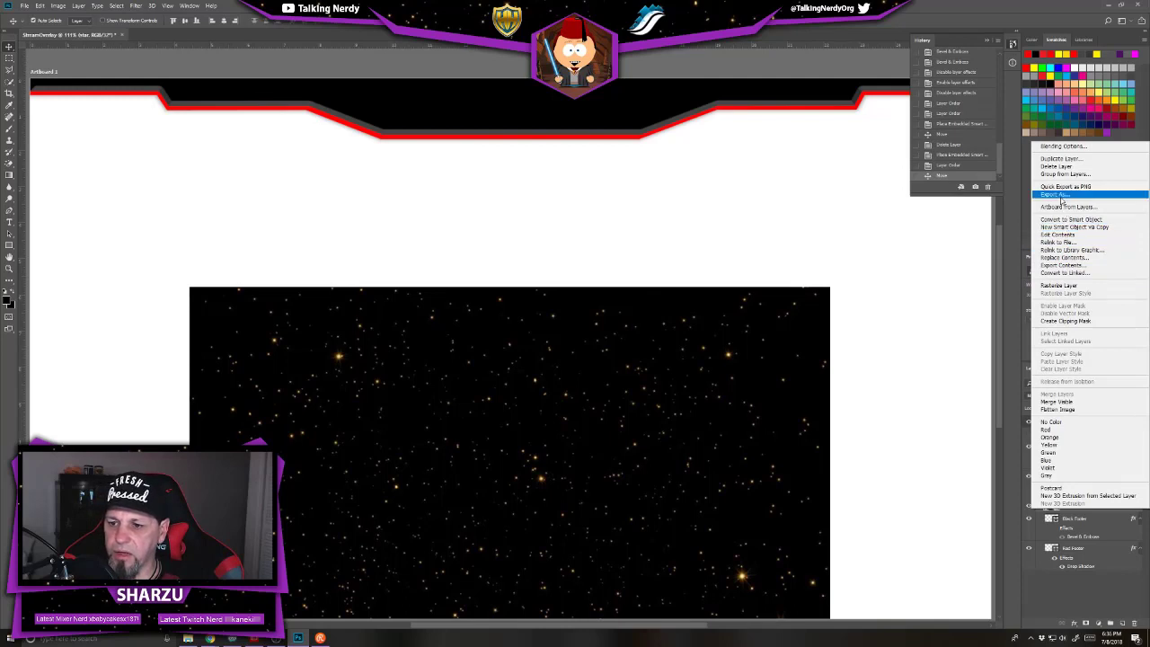
click(1074, 322)
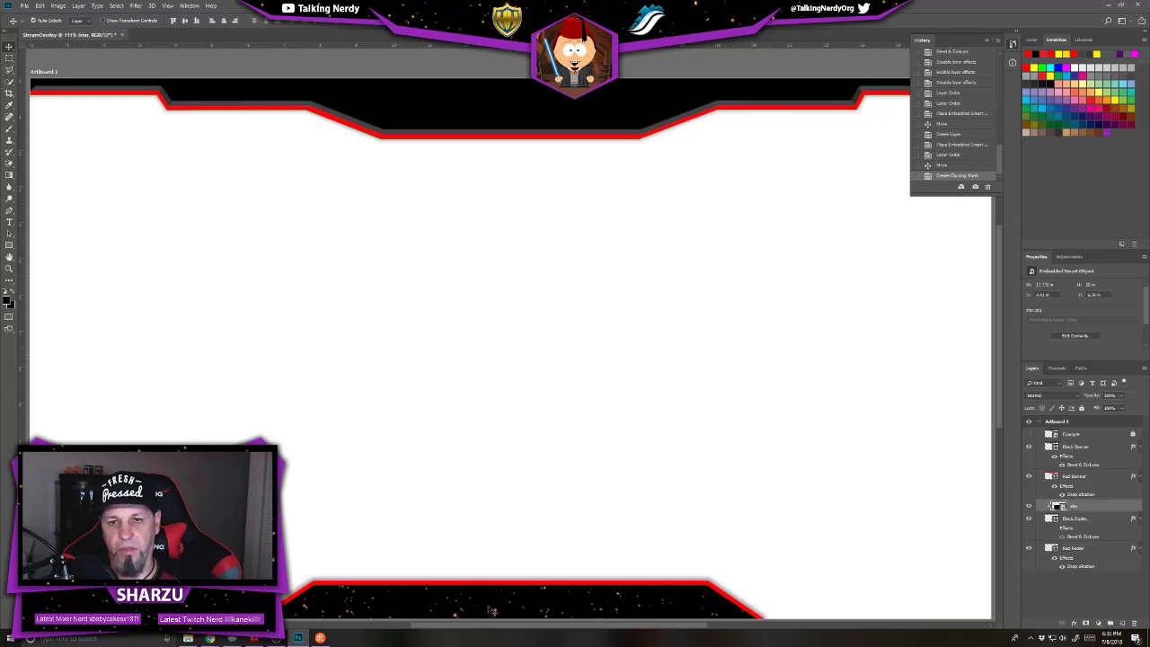
drag(480, 614, 530, 595)
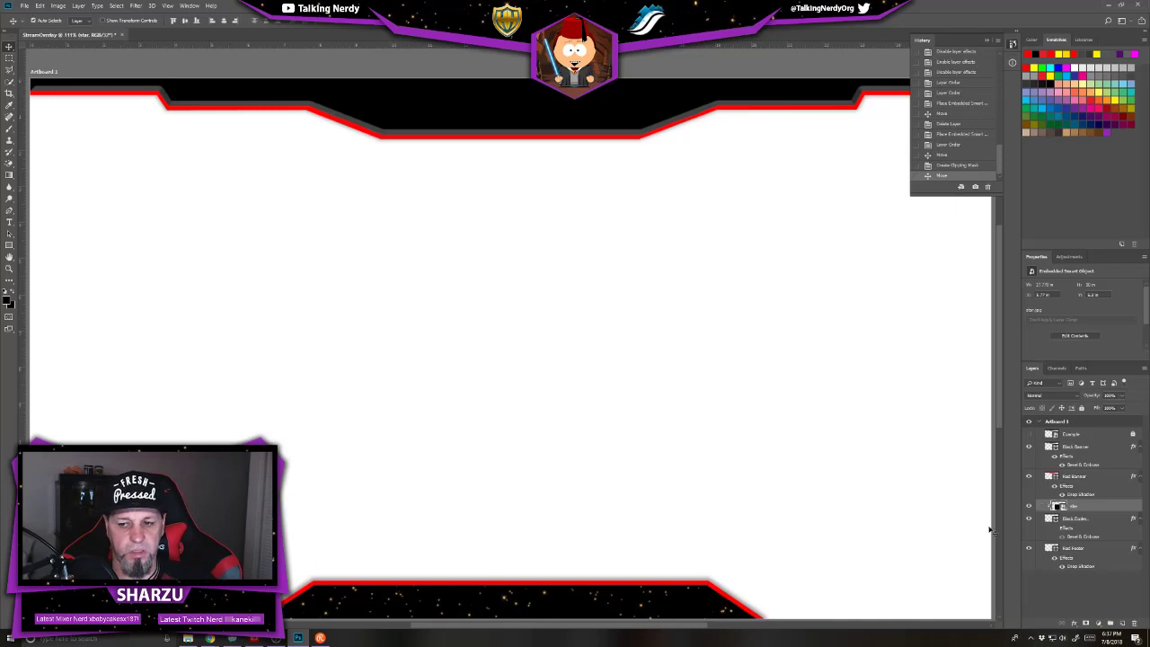
- Duplicate the star layer as star copy and put the copy directly above the Black Banner layer
right_click(1085, 514)
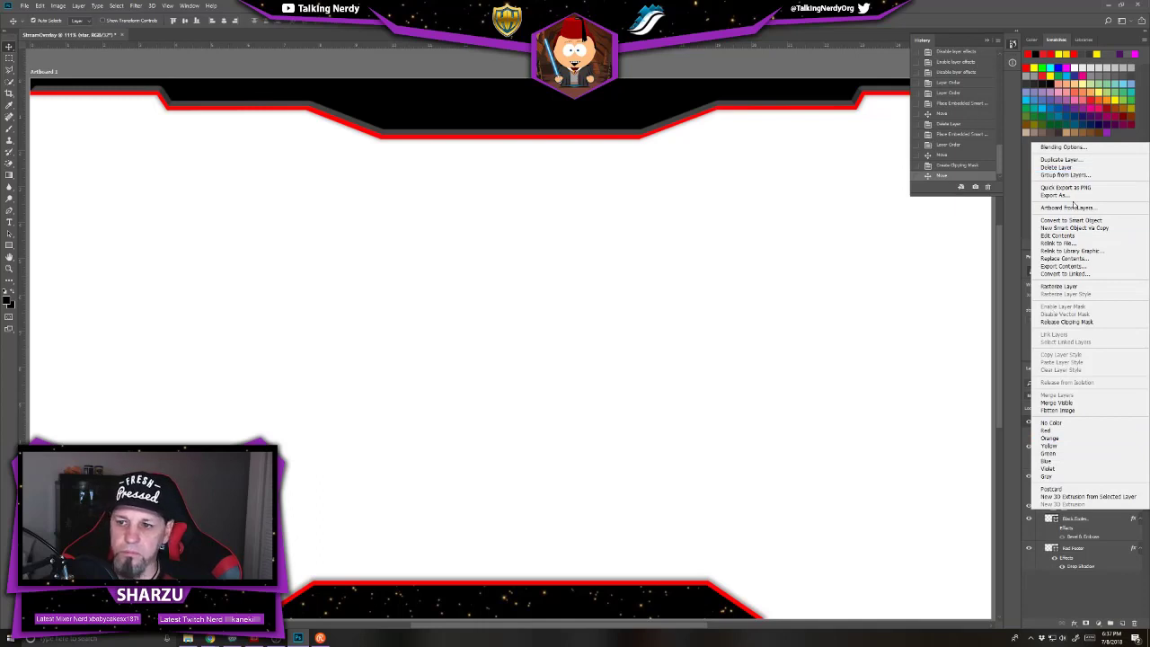
click(1061, 159)
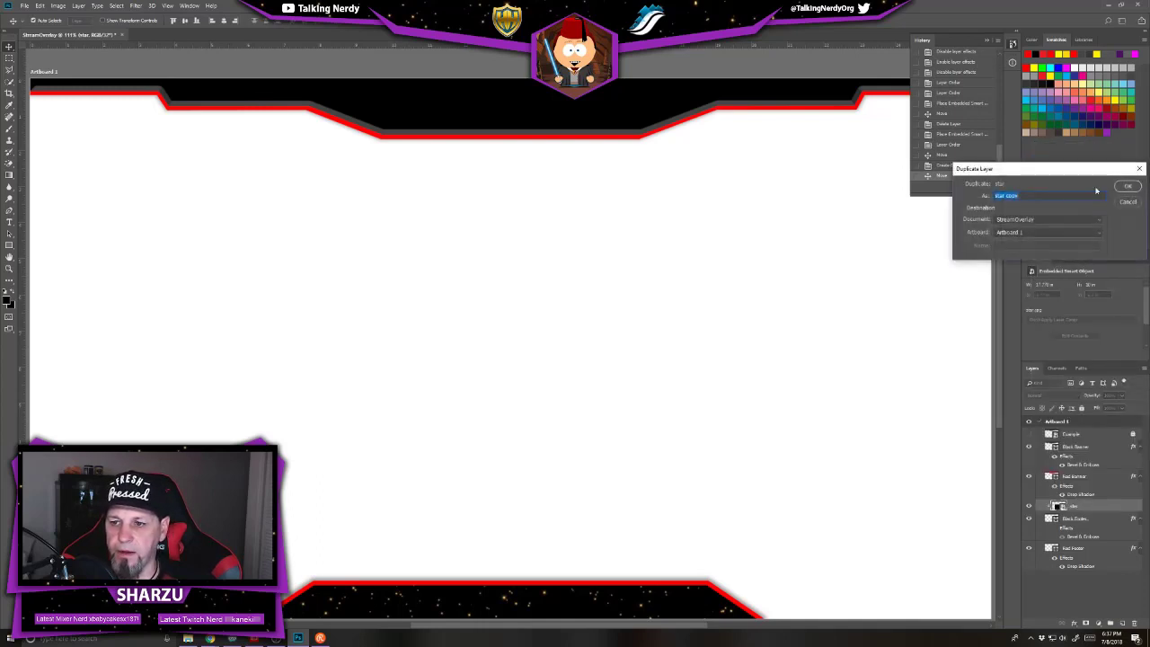
click(1129, 186)
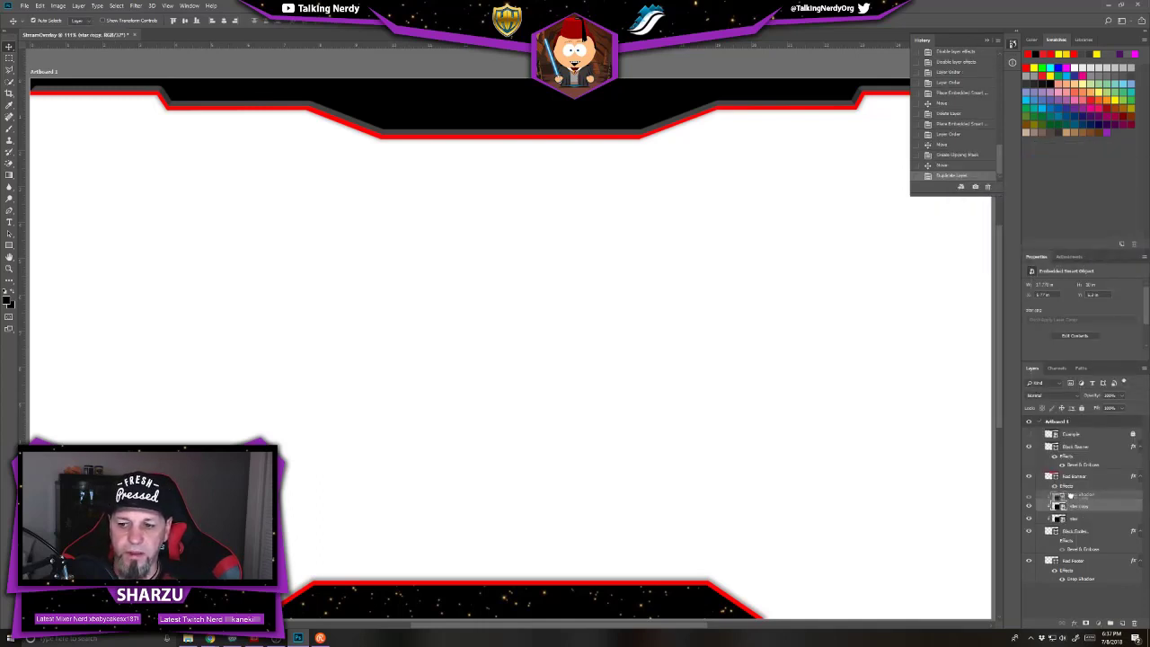
drag(1061, 497, 1077, 447)
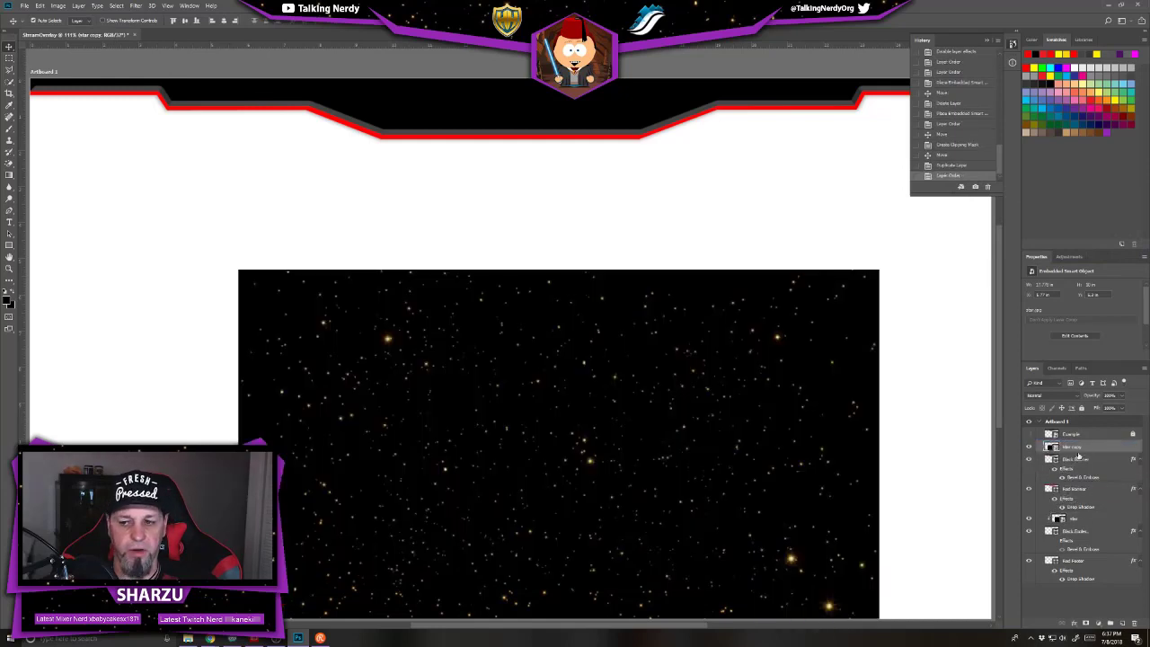
- Position the star copy over the left part of the banner, clip it to Black Banner, and collapse the history list
drag(759, 401, 717, 179)
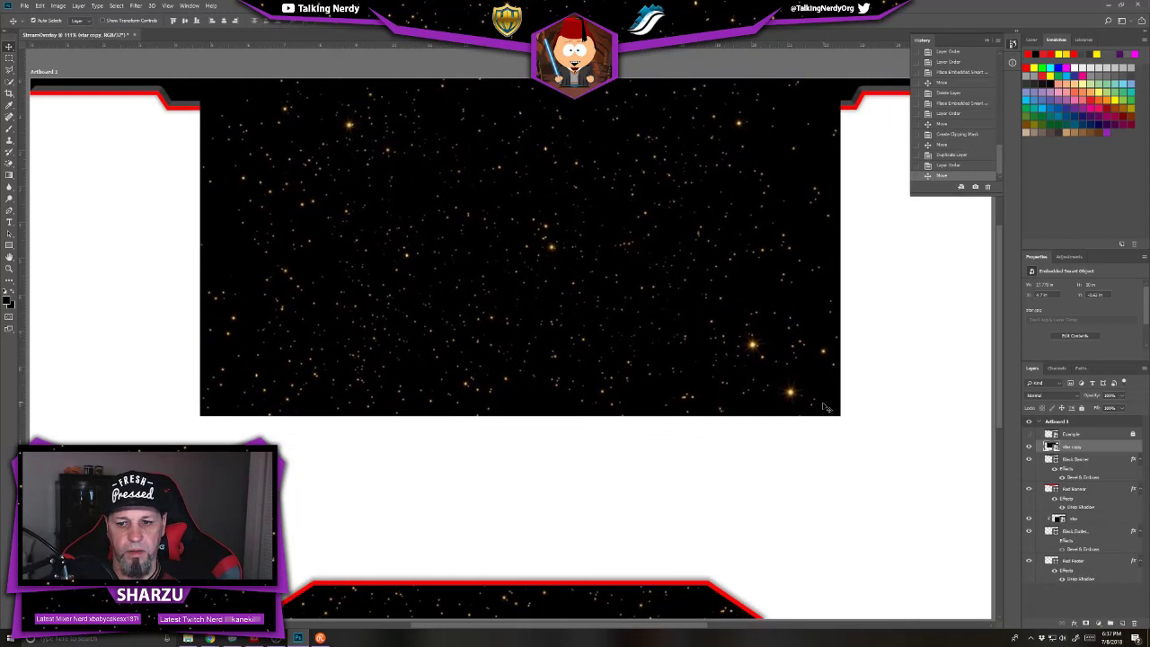
drag(810, 401, 631, 375)
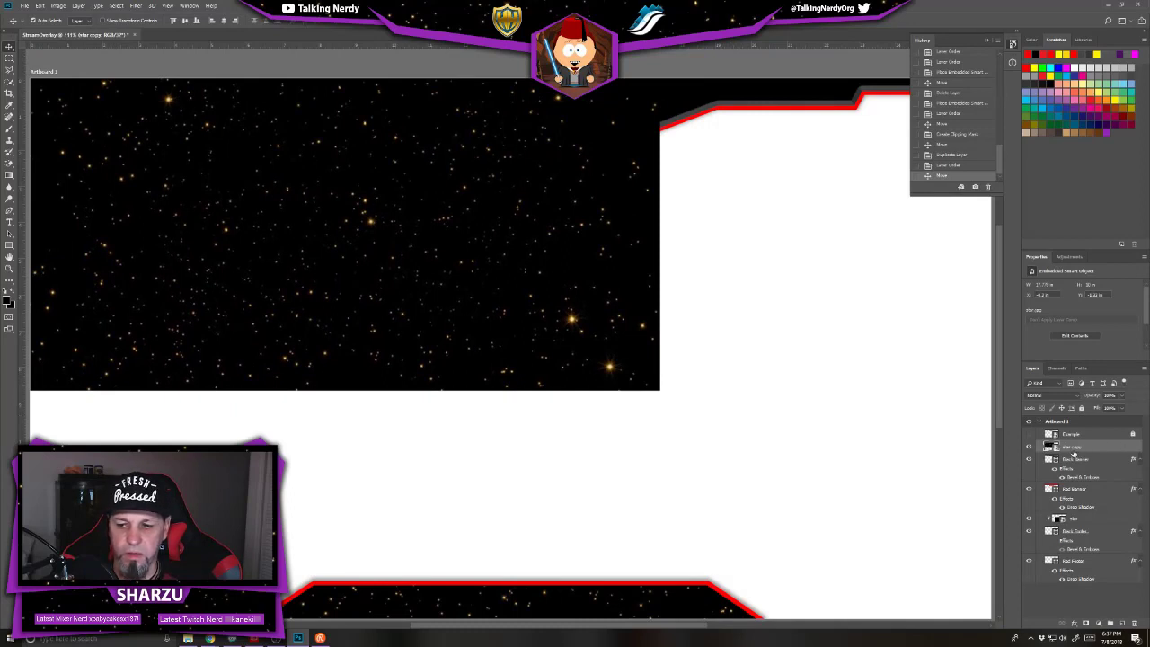
right_click(1074, 450)
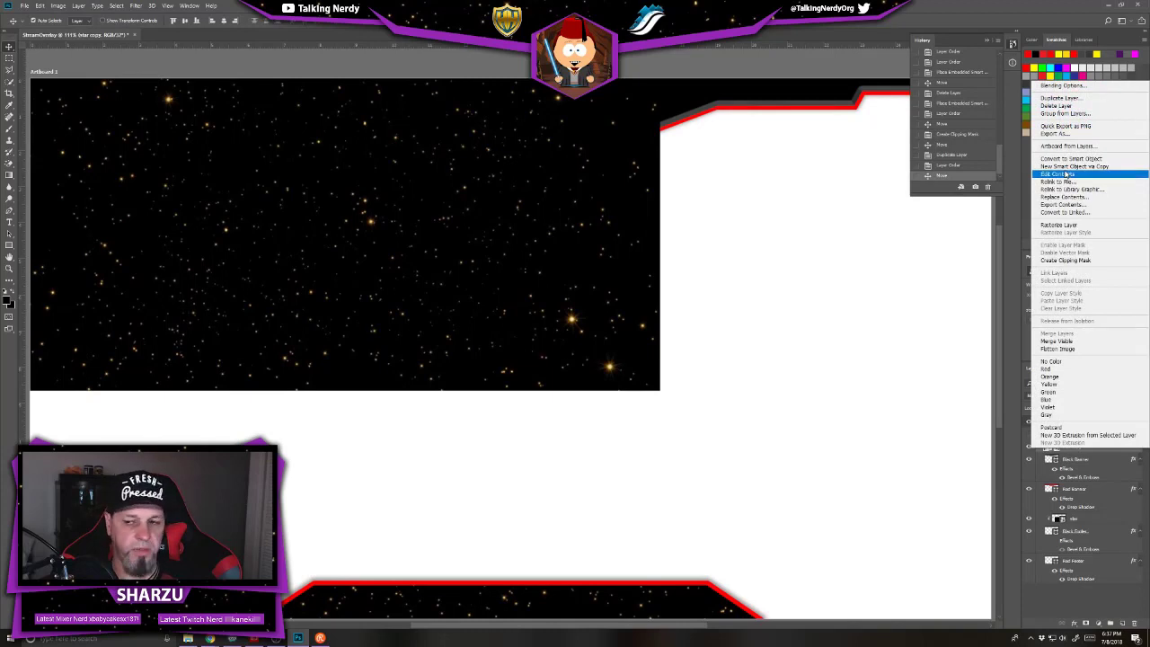
click(1066, 260)
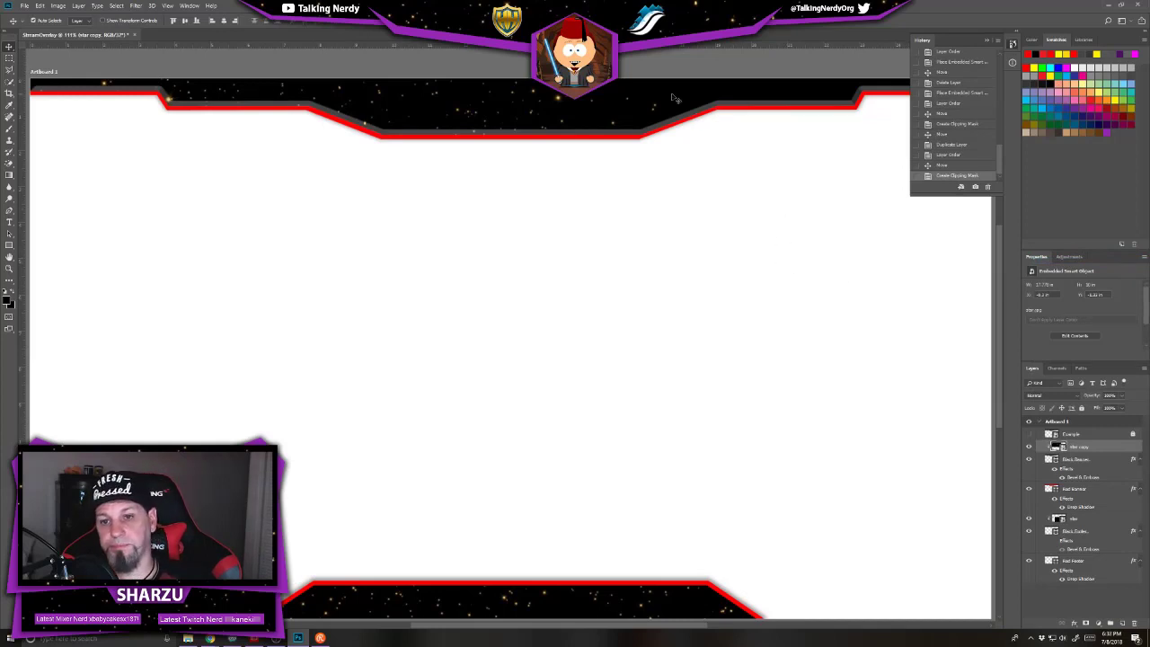
click(987, 40)
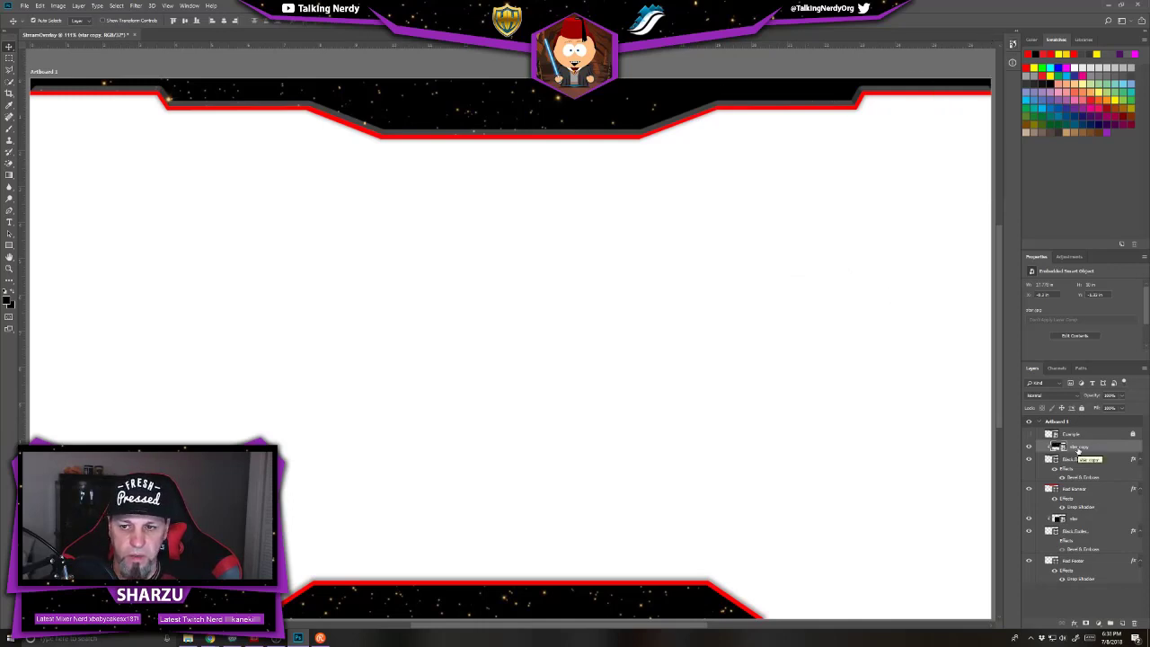
- Open the layer commands for the clipped star copy layer
right_click(1078, 449)
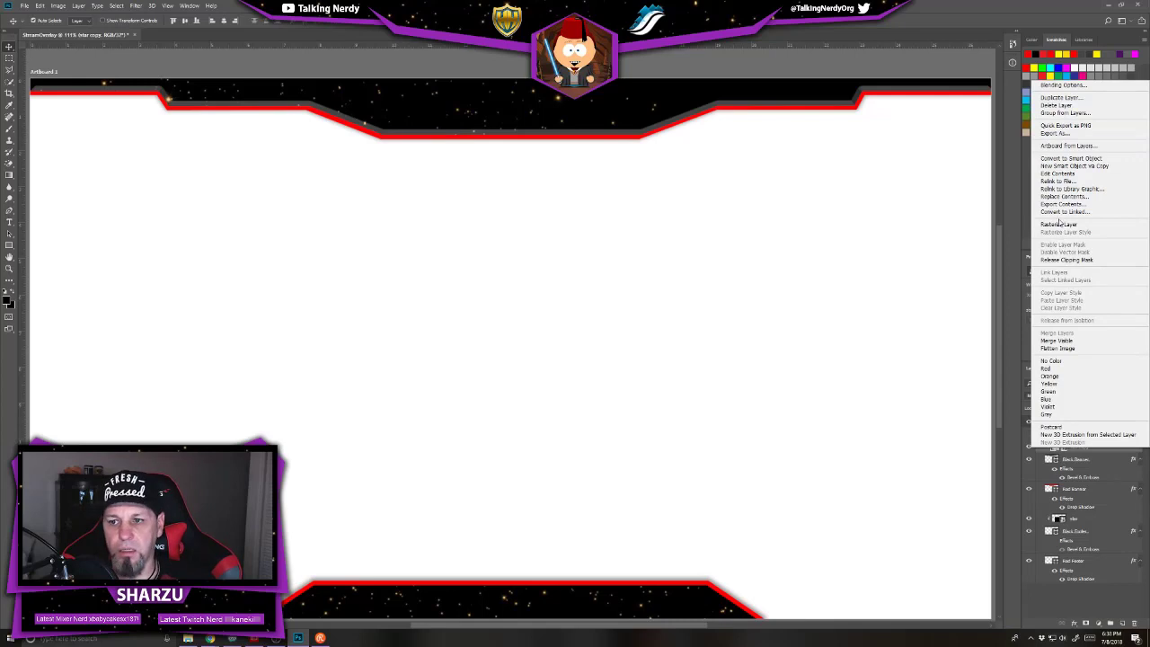
- Duplicate the star copy layer and shift the duplicate right so the stars cover the right part of the top banner
click(1061, 97)
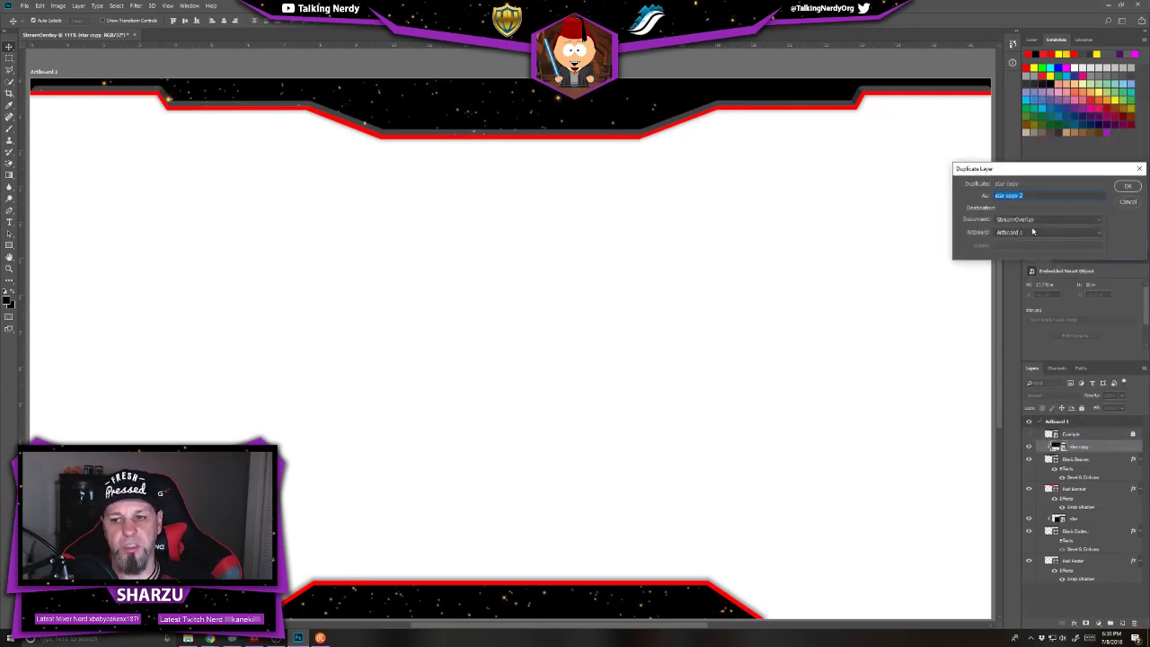
key(Return)
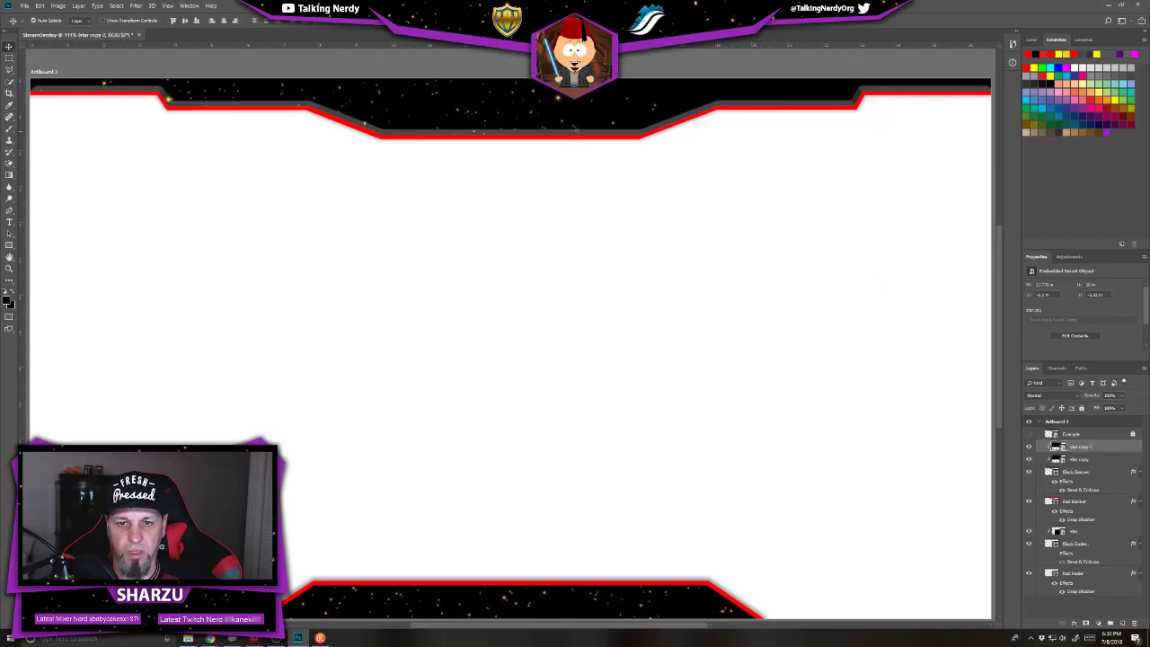
drag(576, 130, 654, 117)
drag(817, 122, 917, 114)
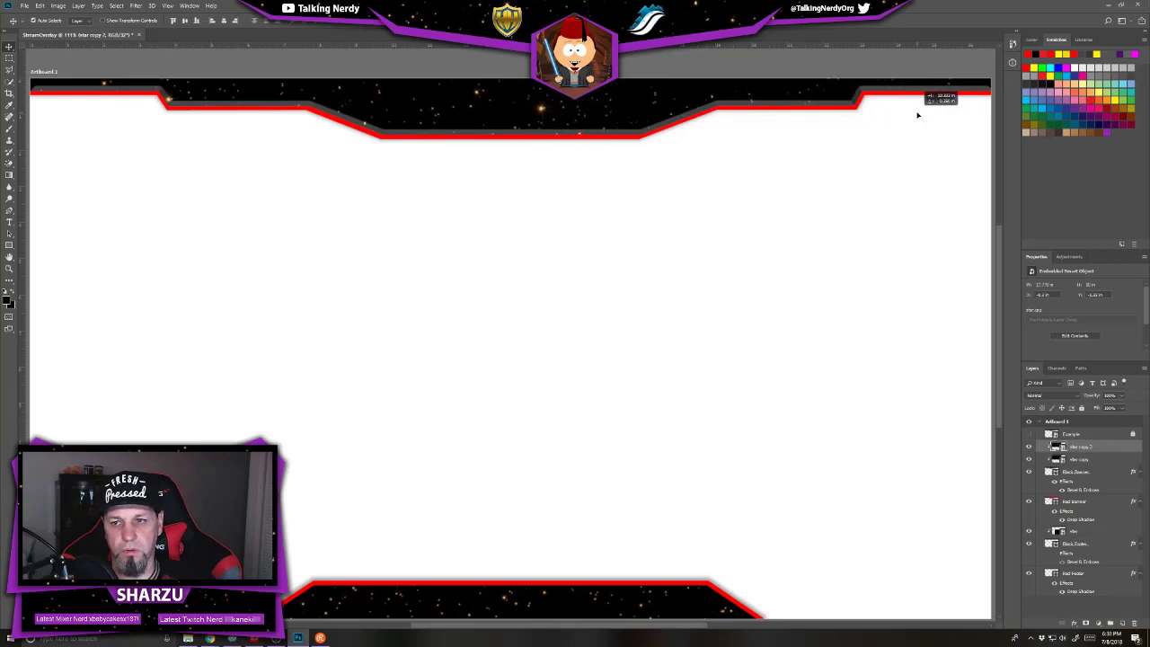
mouse_move(918, 114)
mouse_down()
mouse_move(916, 163)
mouse_move(922, 134)
mouse_up()
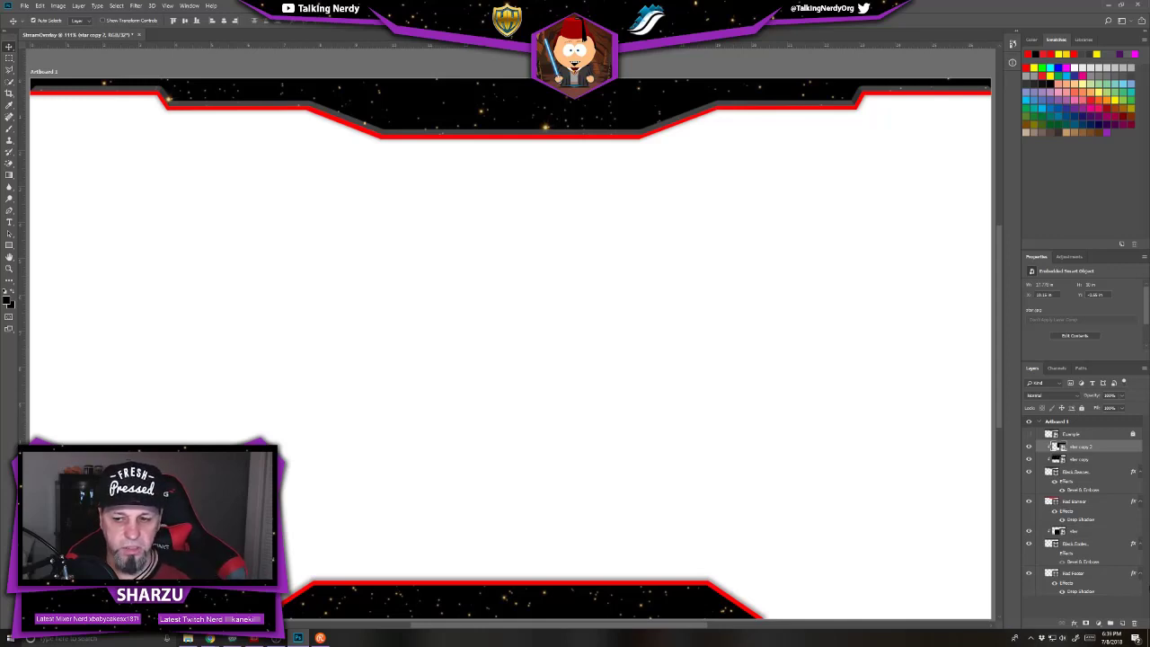
- Hide the black and red footer layers and draw a red rectangle about 410 by 240 px in the artboard's lower-left corner
click(1029, 543)
click(1029, 574)
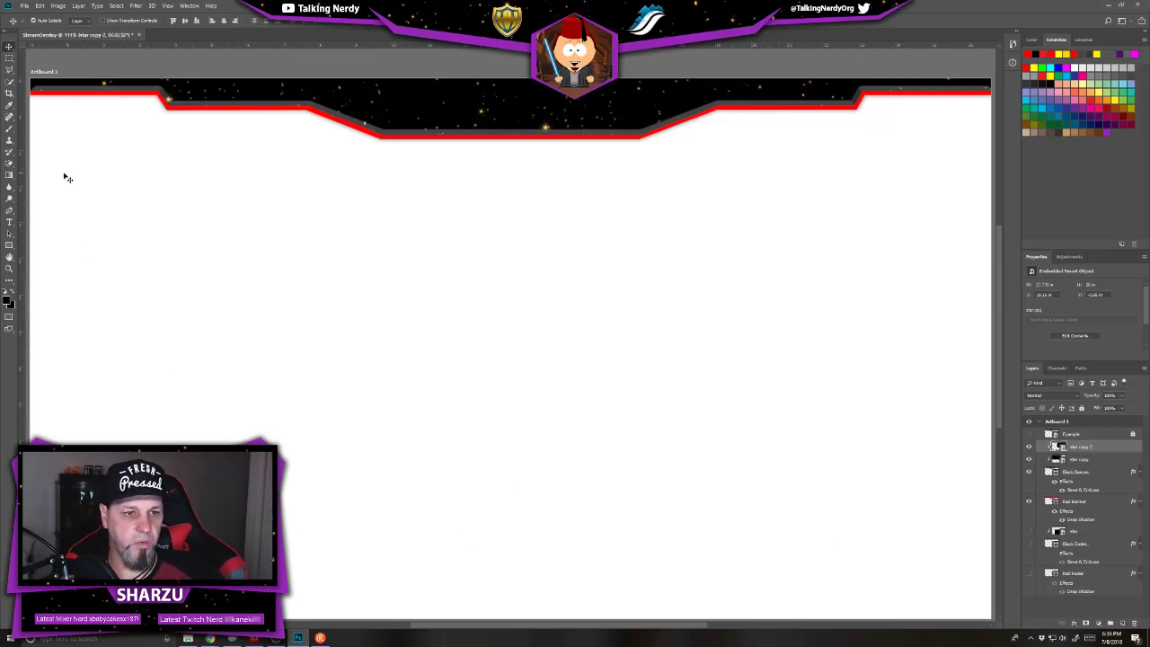
click(9, 303)
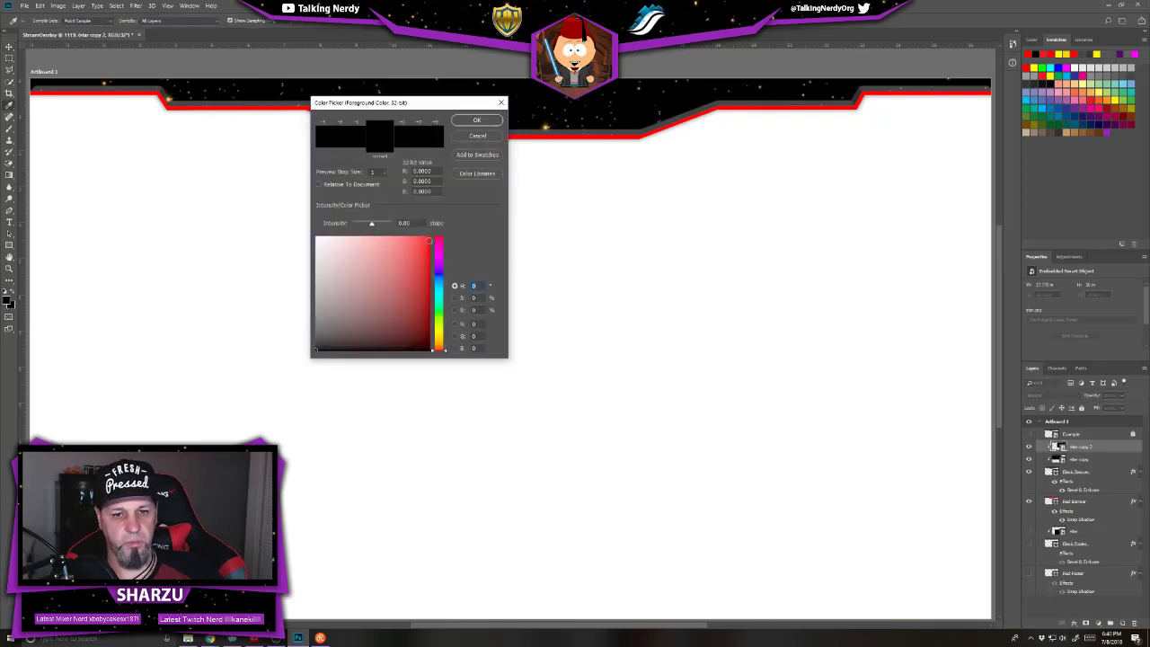
click(430, 238)
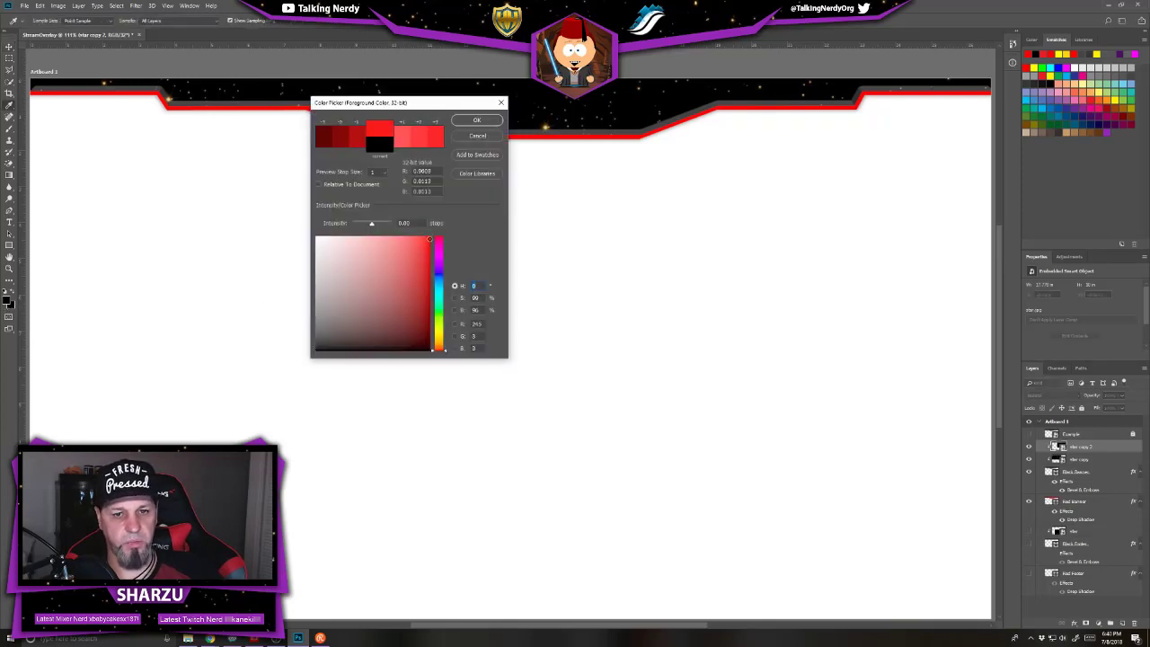
click(477, 119)
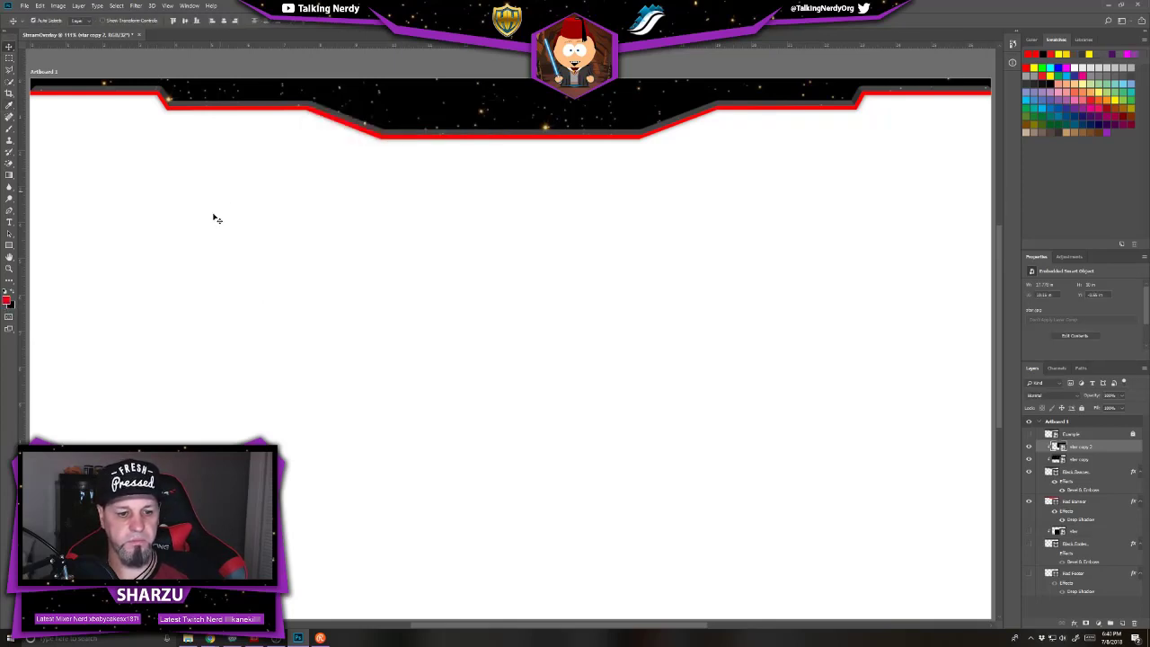
click(9, 245)
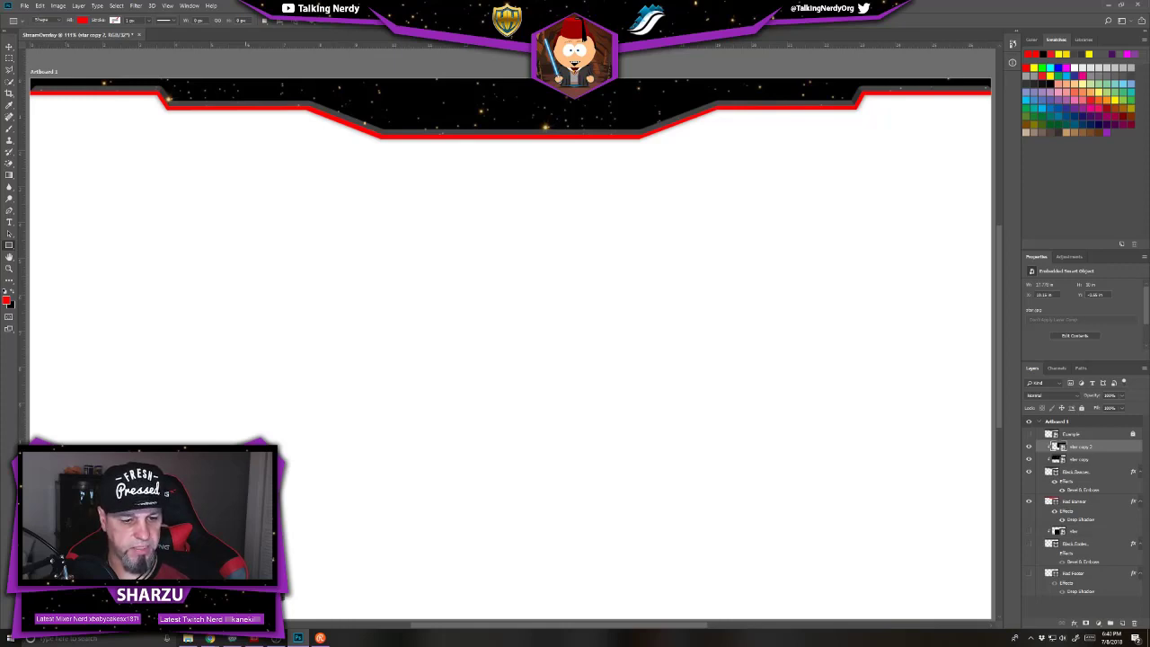
drag(41, 488, 247, 608)
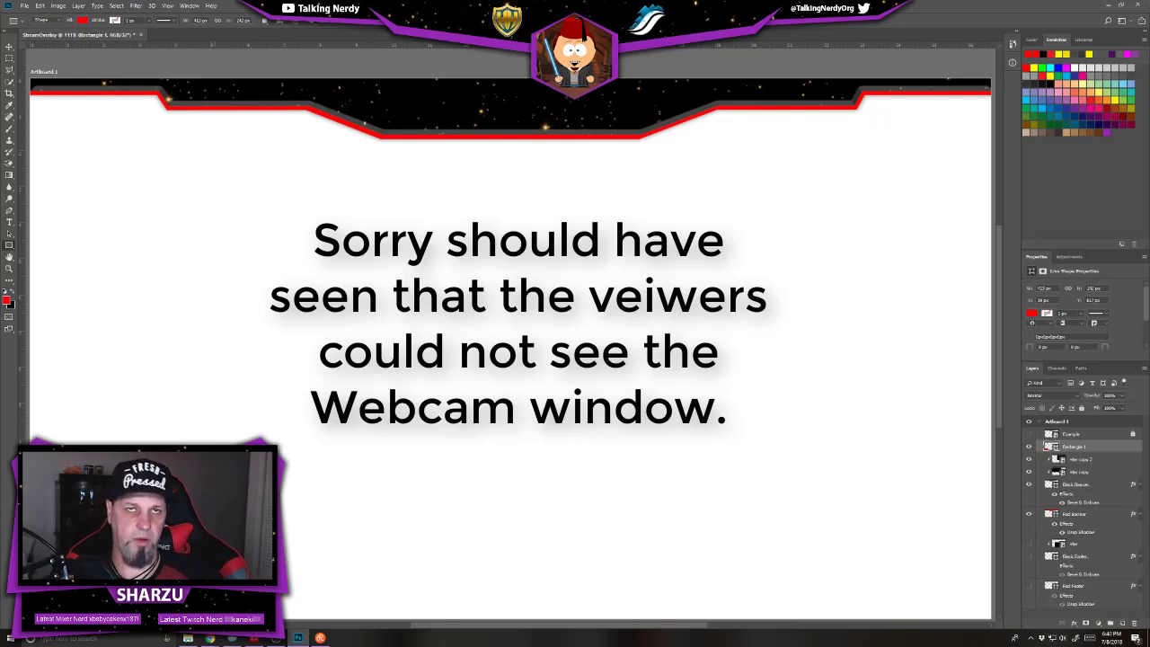
- Draw a slightly smaller rectangle, about 395 by 220 px, inside the red one and fill it with black
click(14, 293)
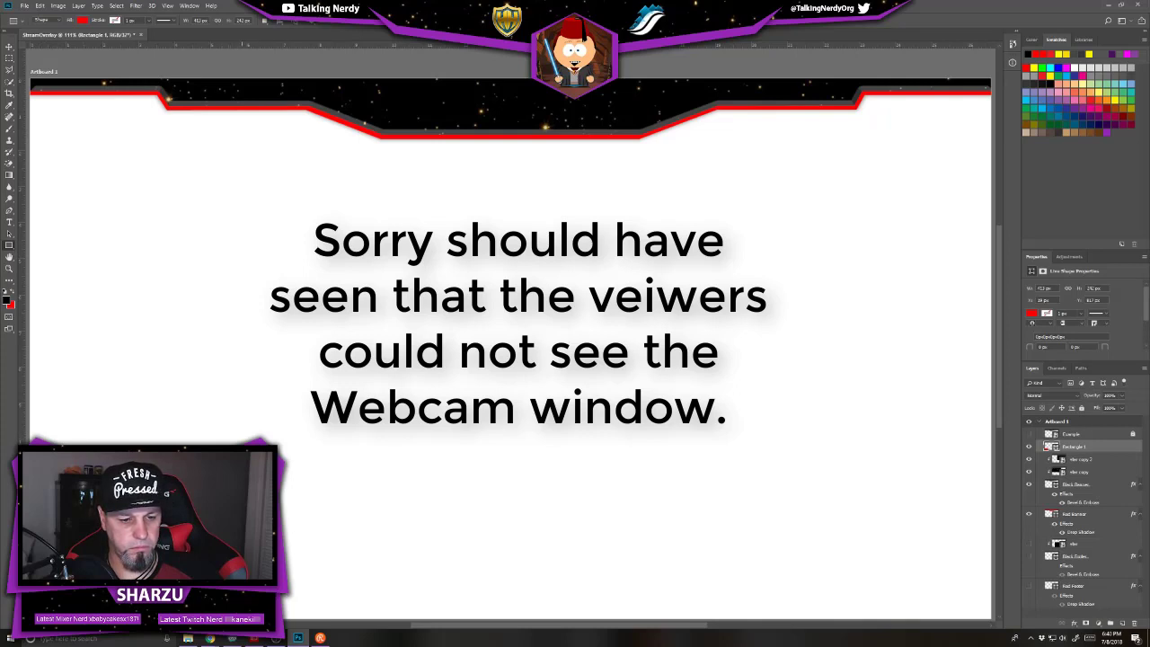
drag(45, 493, 242, 604)
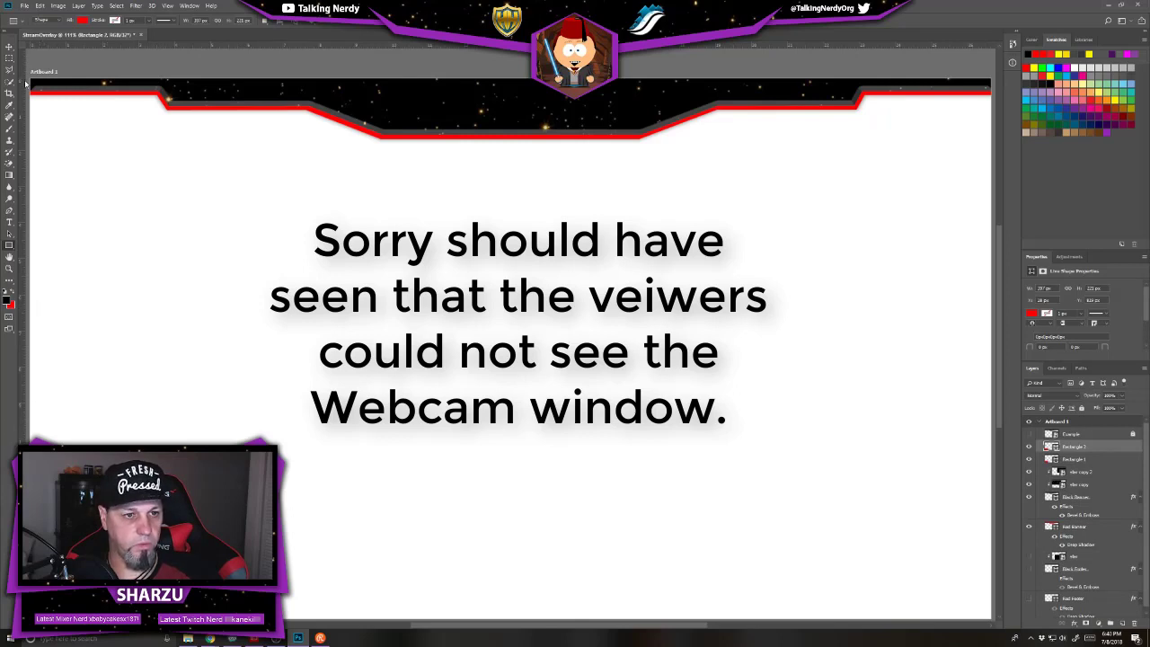
click(9, 46)
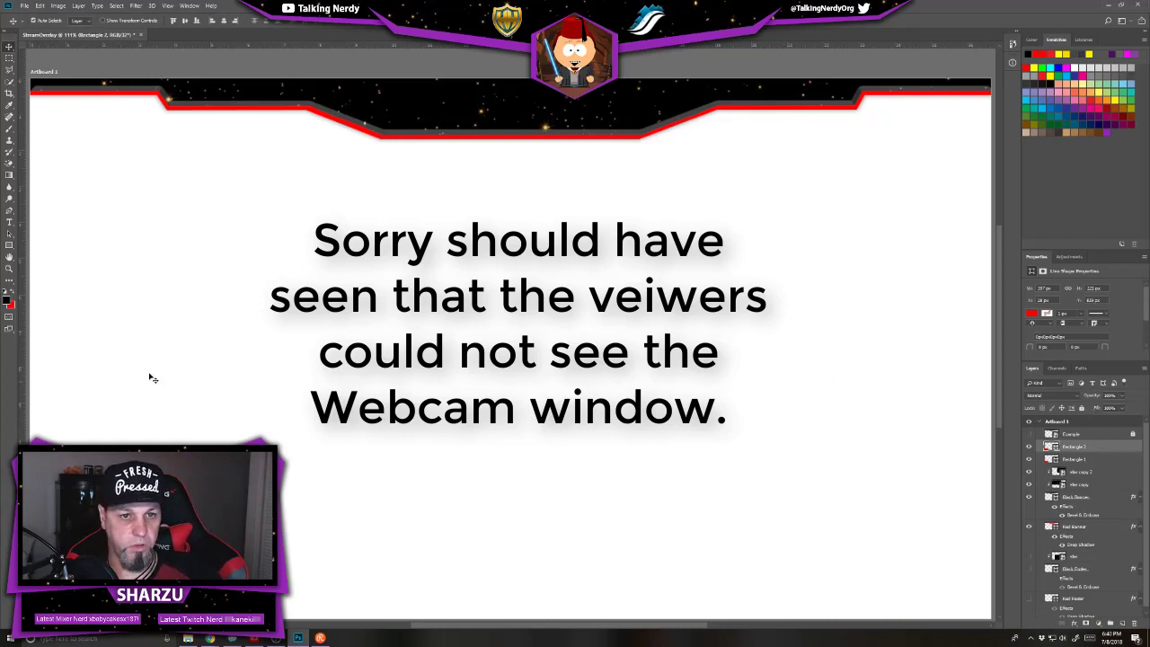
click(1031, 314)
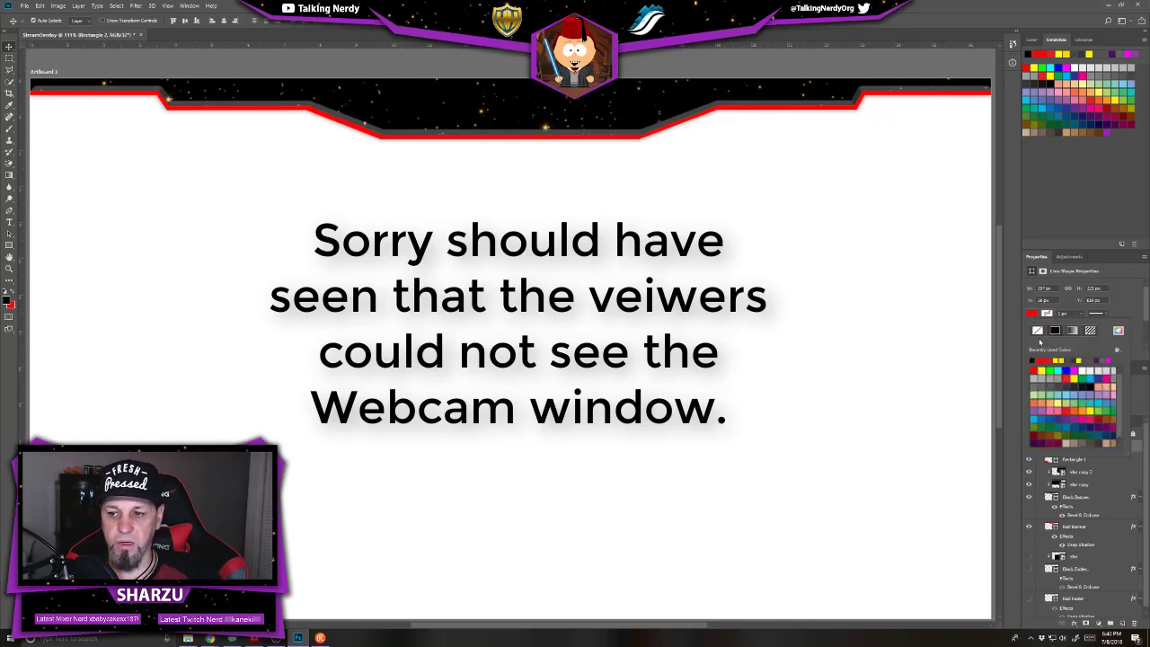
click(1033, 359)
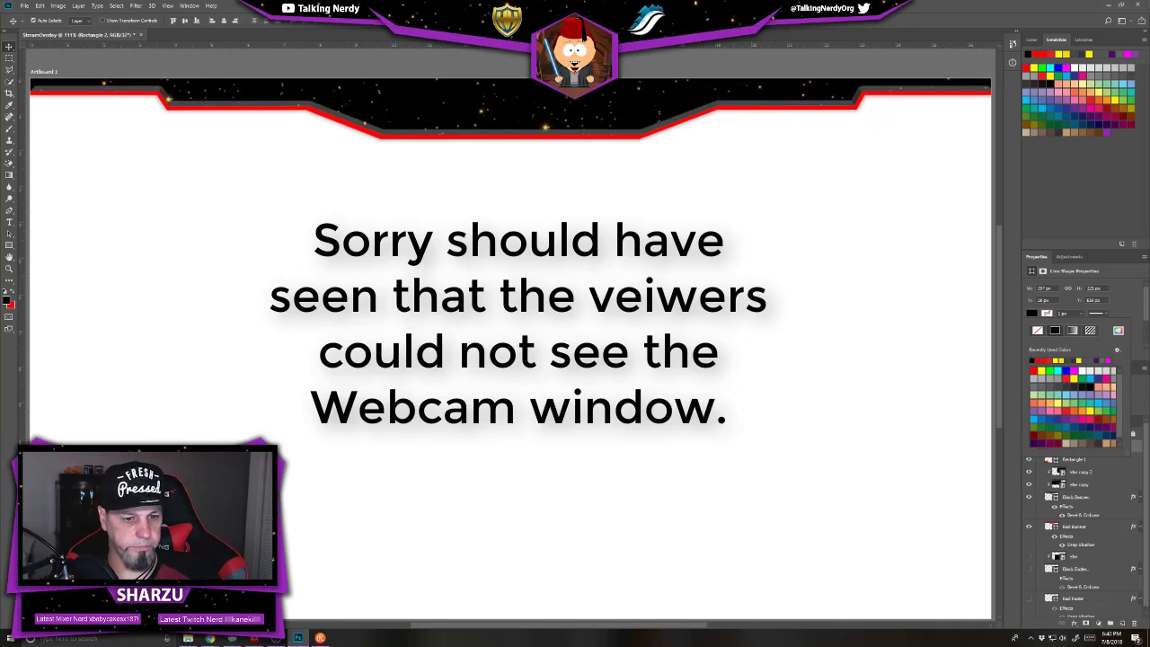
key(Return)
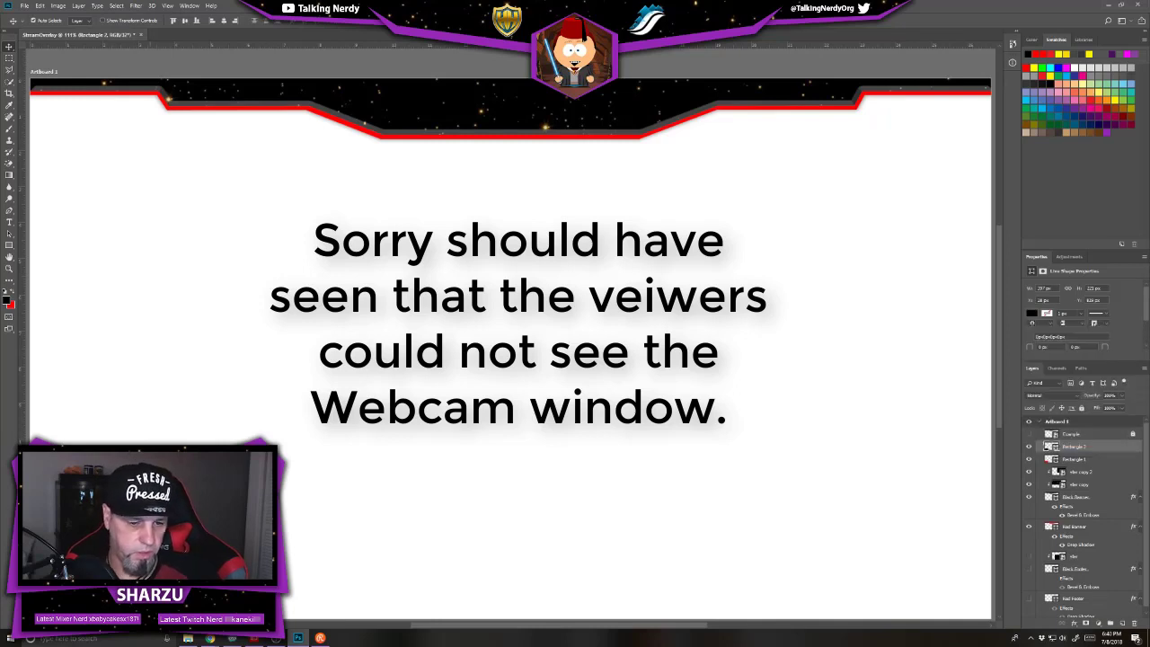
- Adjust the size and position of the black rectangle within the red one using Free Transform
click(43, 7)
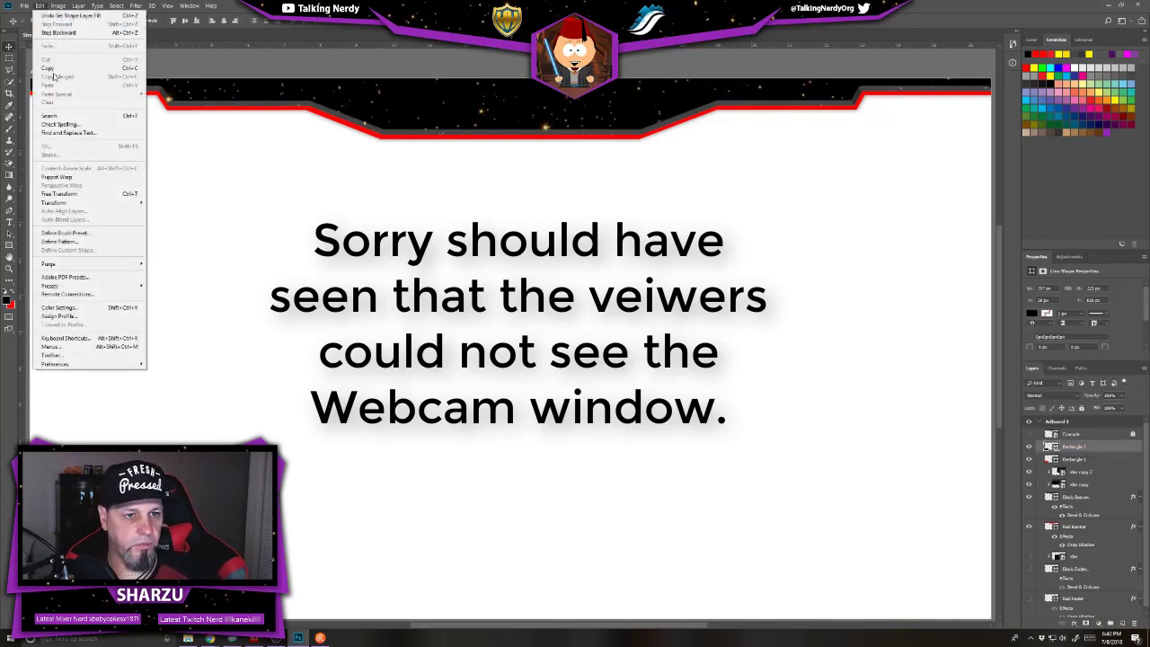
click(59, 193)
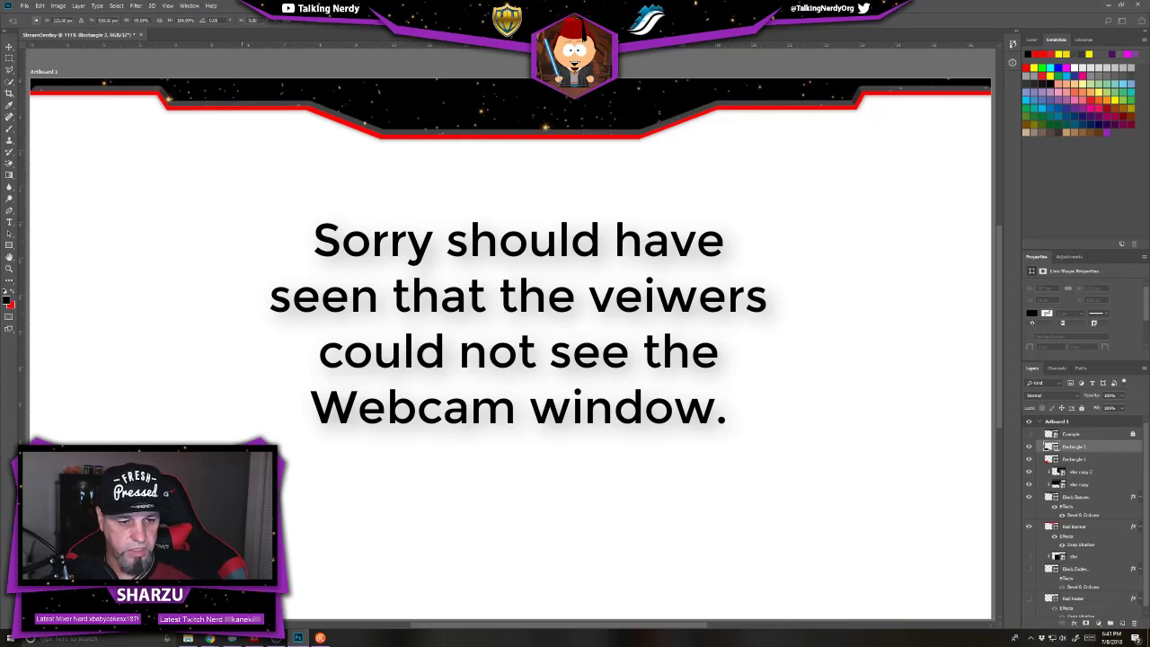
key(Return)
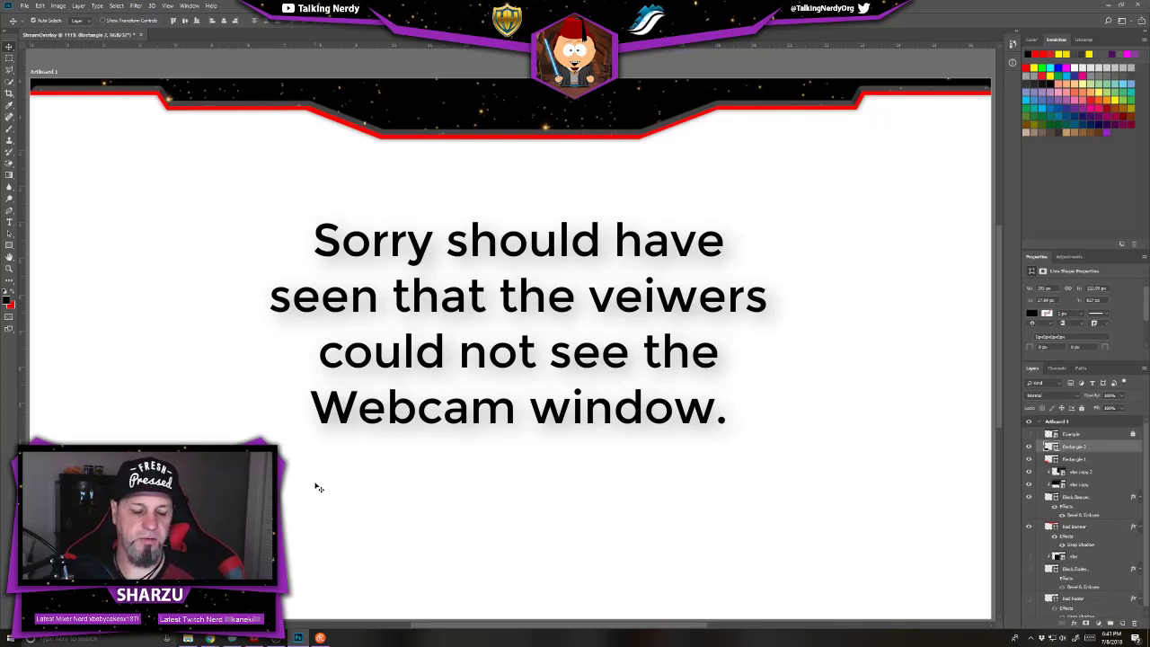
- Draw a black rectangle about 282 by 42 px along the webcam frame's lower edge and place its layer beneath Rectangle 1
shift+click(1078, 459)
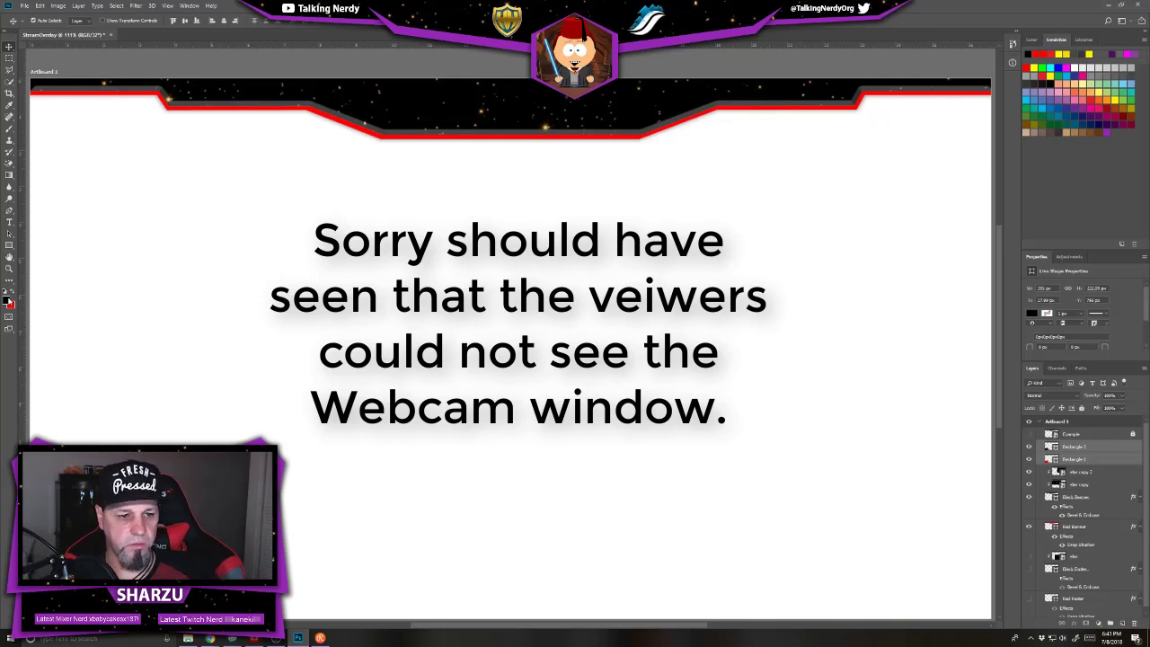
click(10, 302)
click(477, 120)
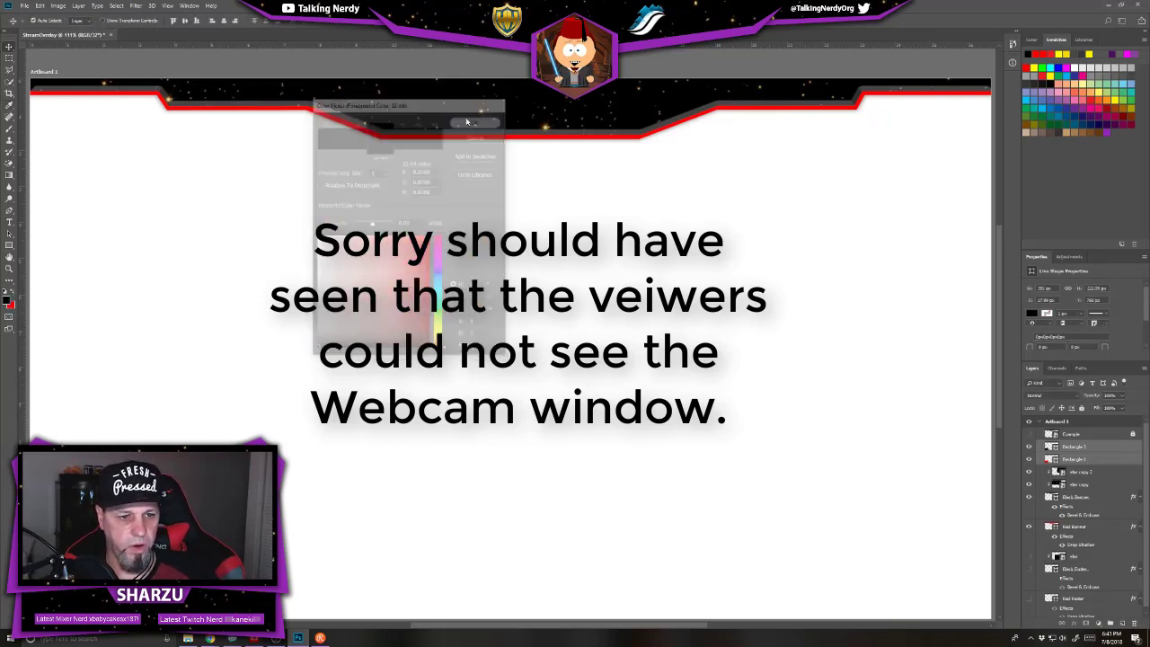
click(9, 244)
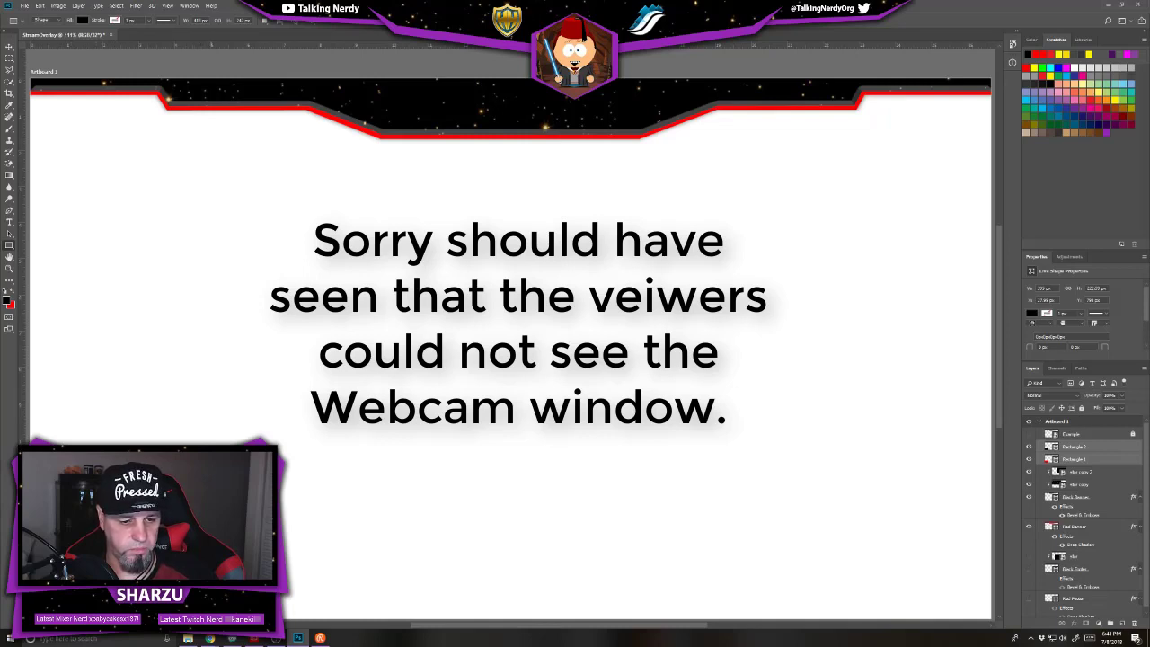
drag(58, 583, 199, 604)
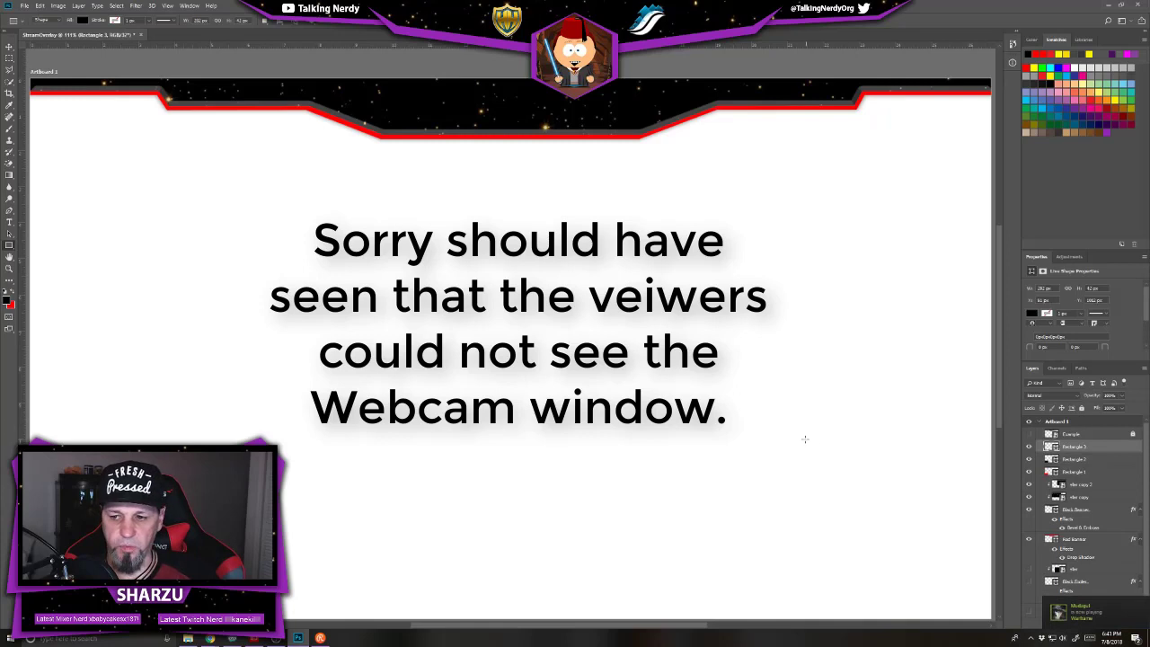
drag(1085, 471, 1085, 477)
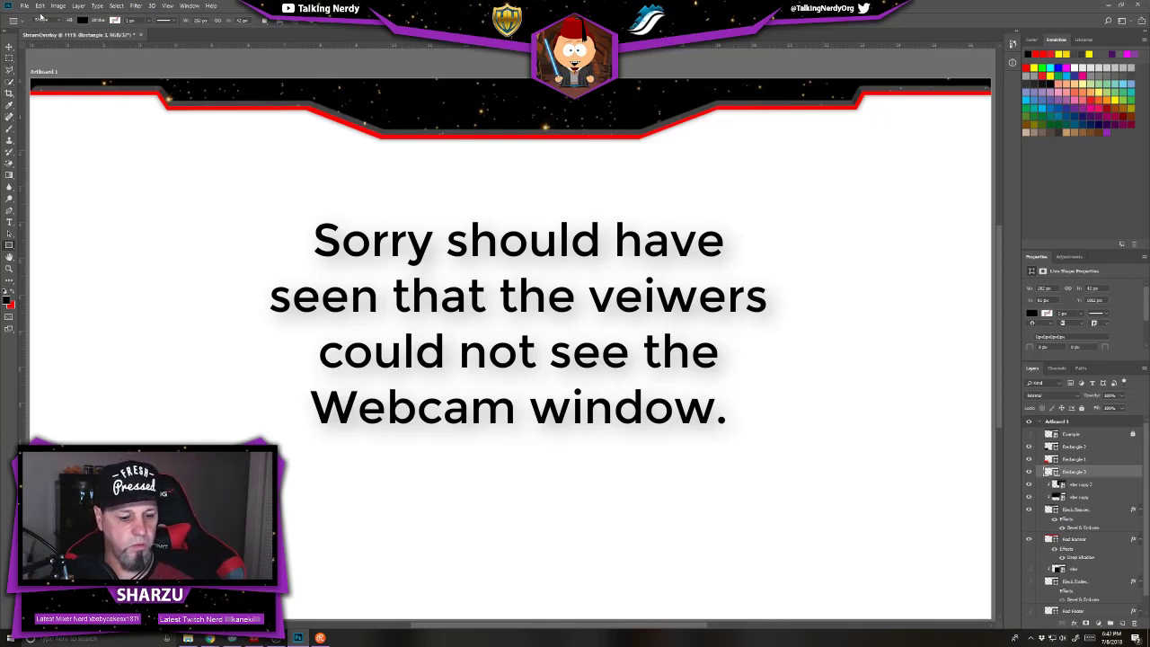
- Reshape the small black rectangle with Free Transform, using a height scale of 37.80%
key(ctrl+t)
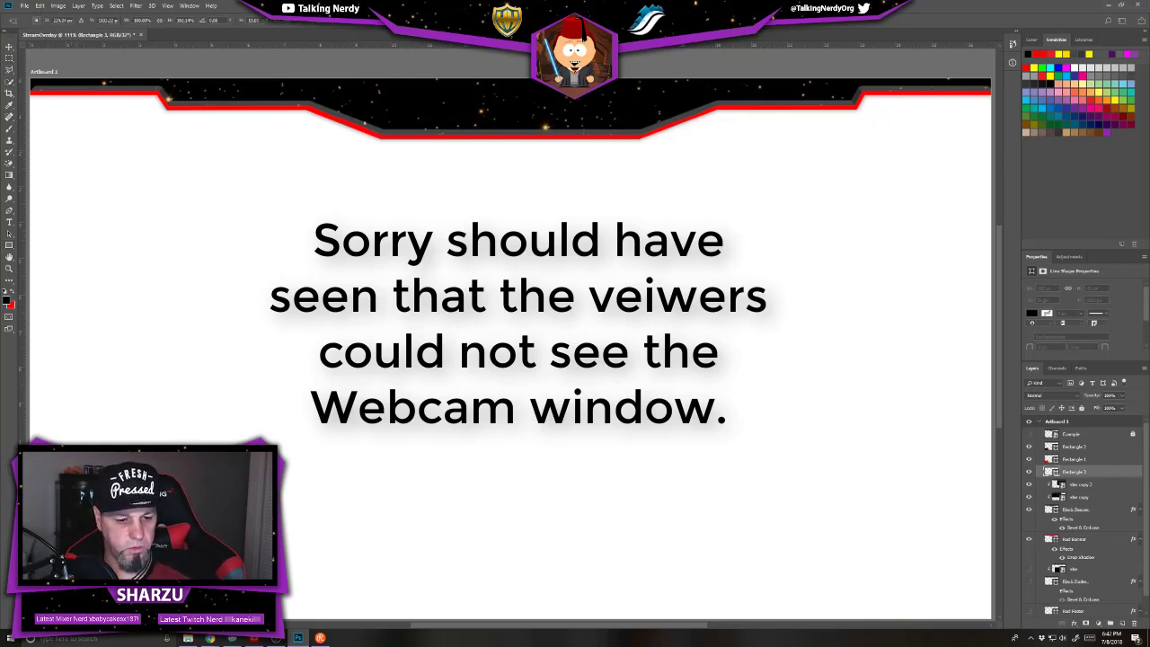
text(37.80)
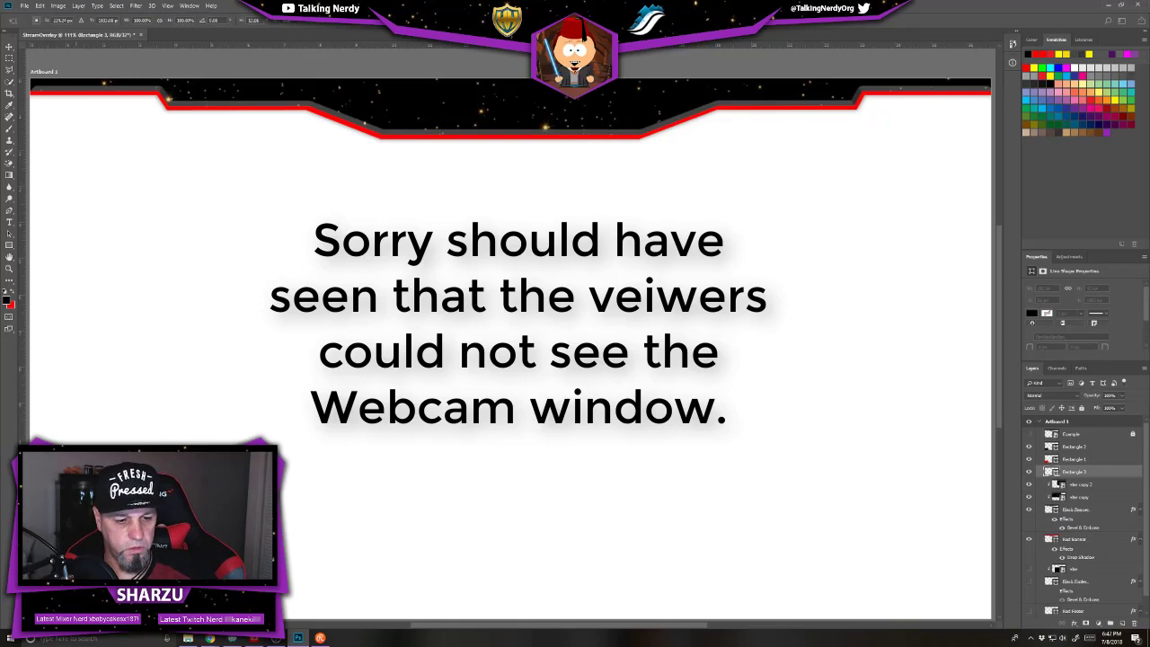
text(37.80)
key(Tab)
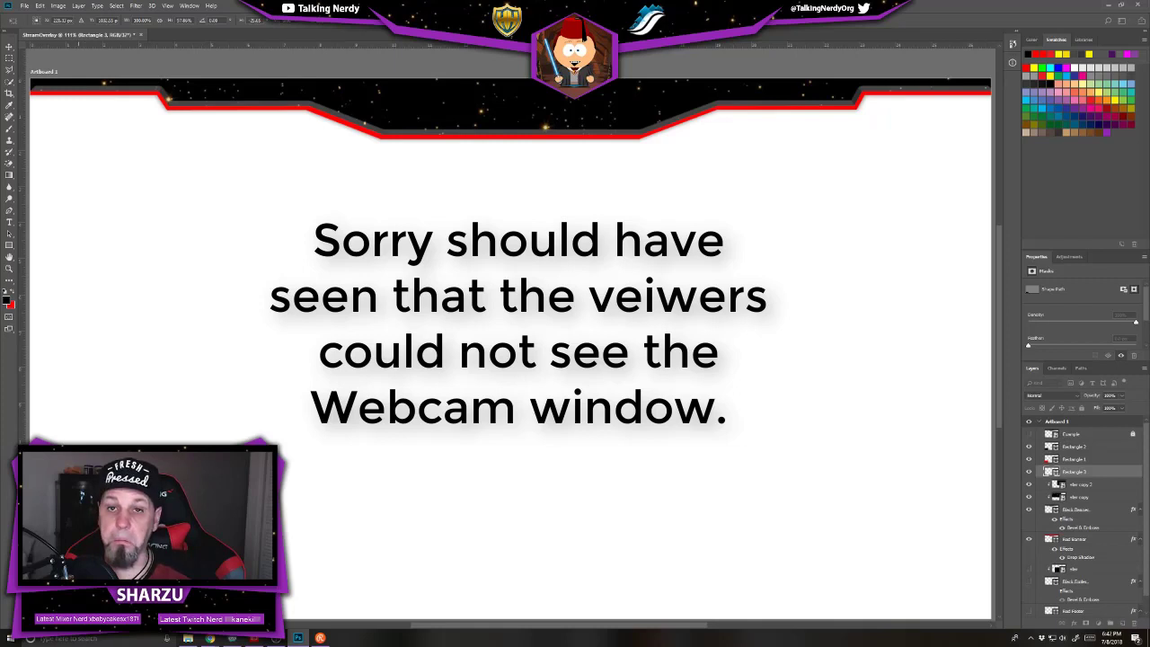
key(u)
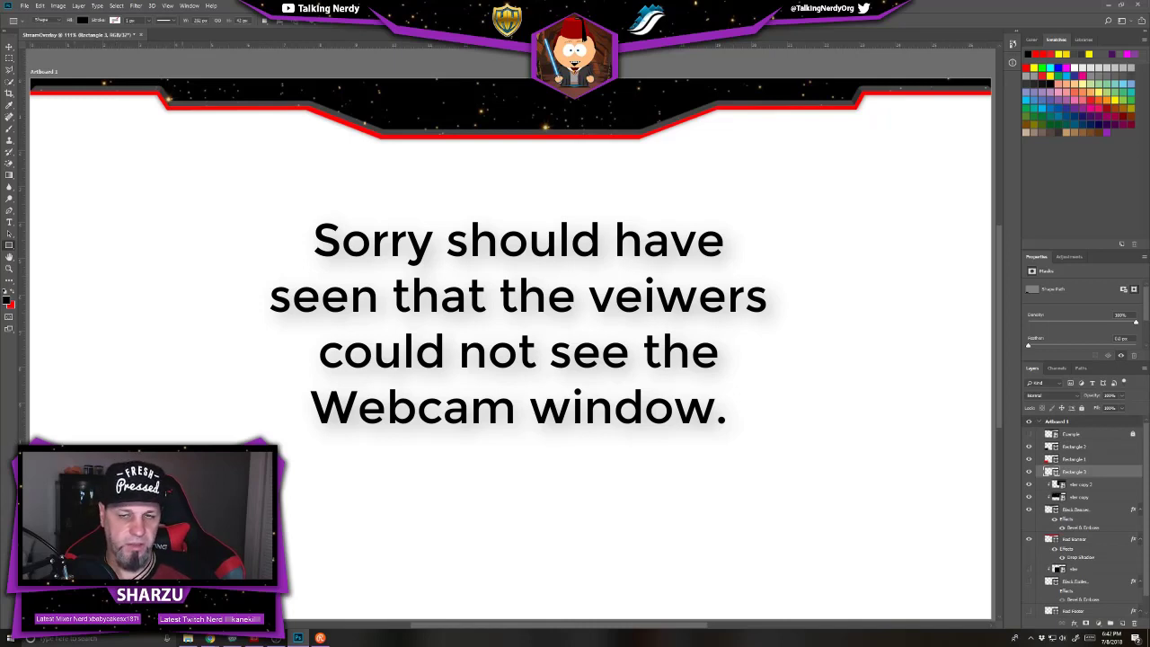
- Duplicate the Rectangle 3 layer and move the copy directly below the original in the layer stack
right_click(1075, 473)
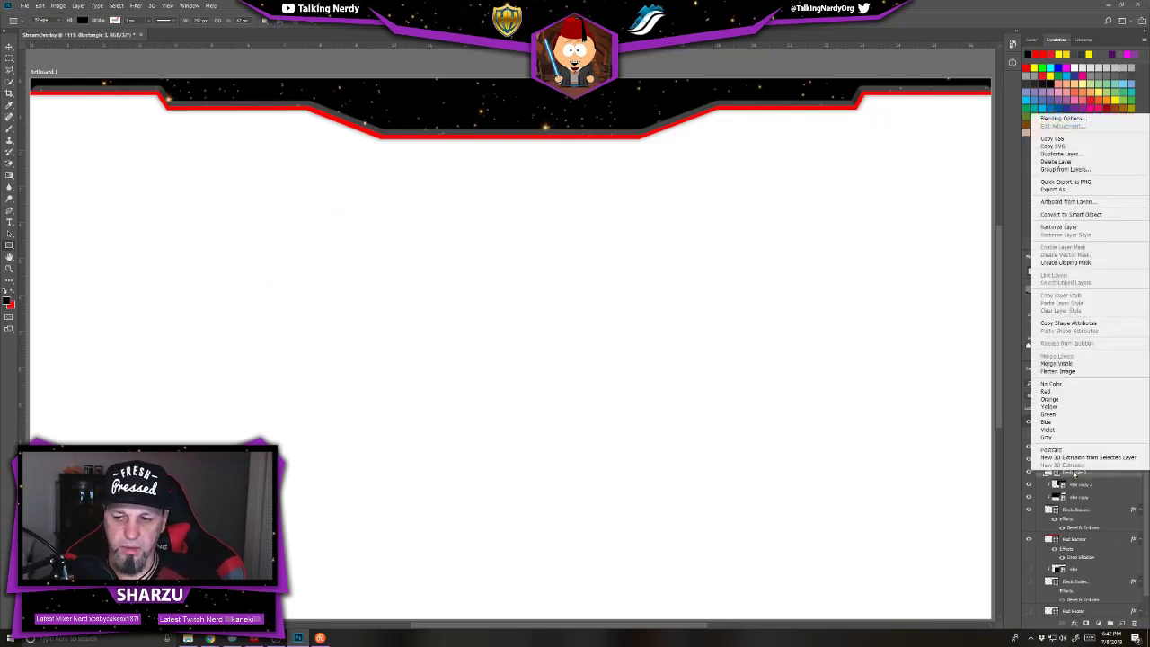
click(1075, 159)
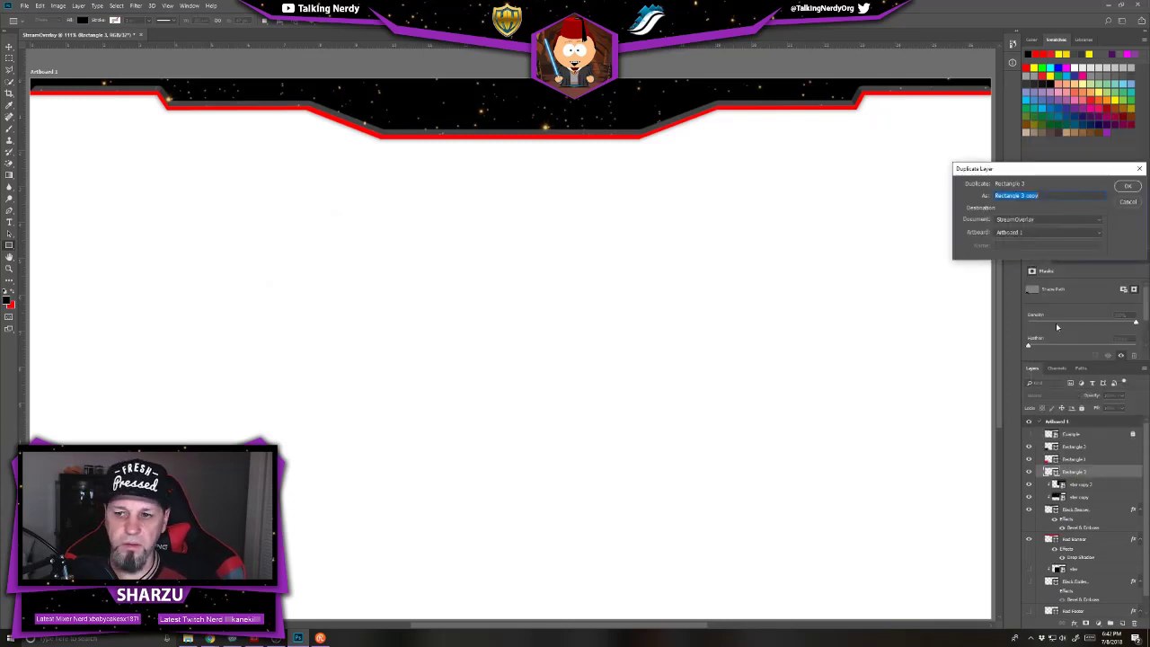
click(1129, 187)
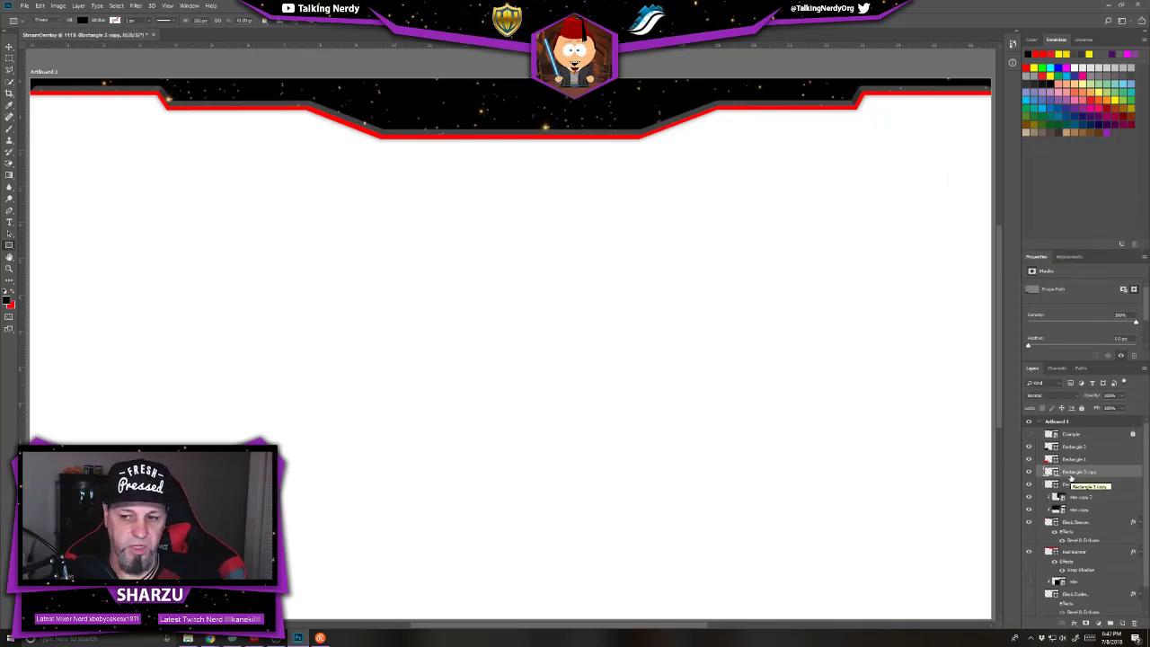
drag(1070, 479, 1081, 491)
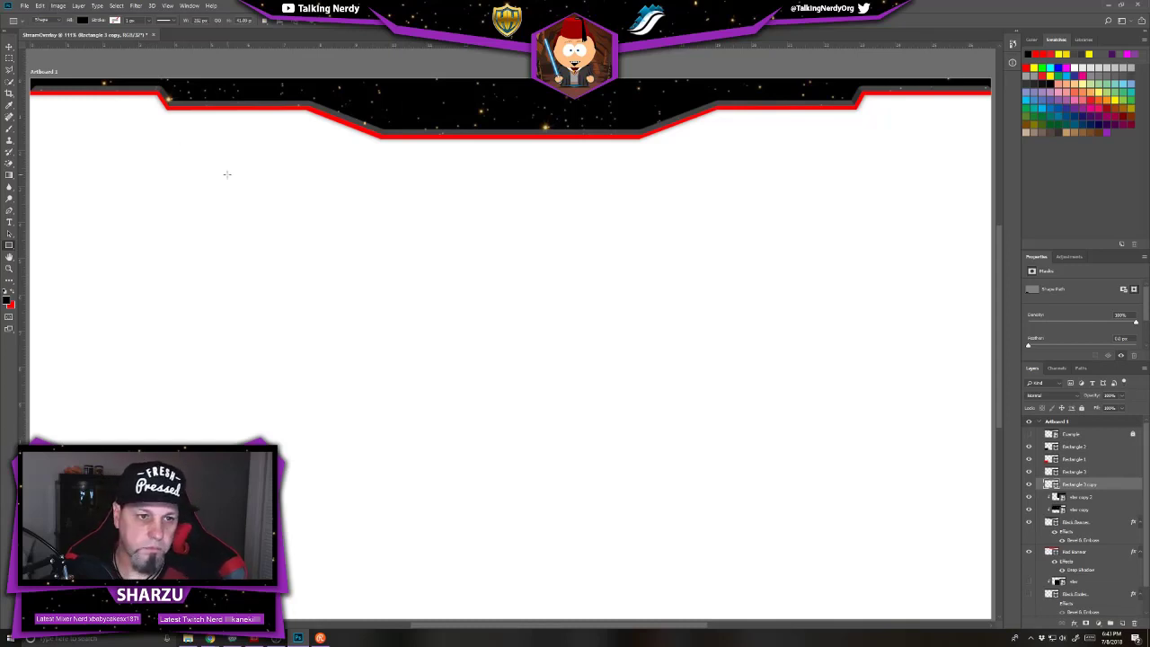
- Change the fill colour of the duplicated Rectangle 3 shape to red
click(9, 46)
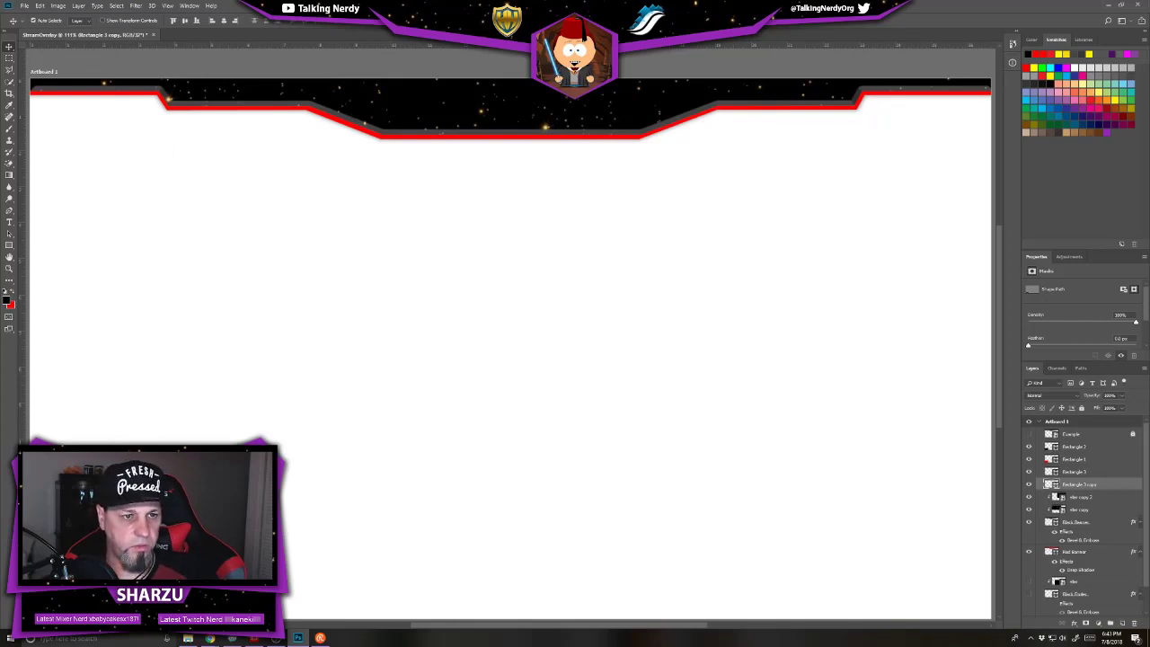
click(9, 233)
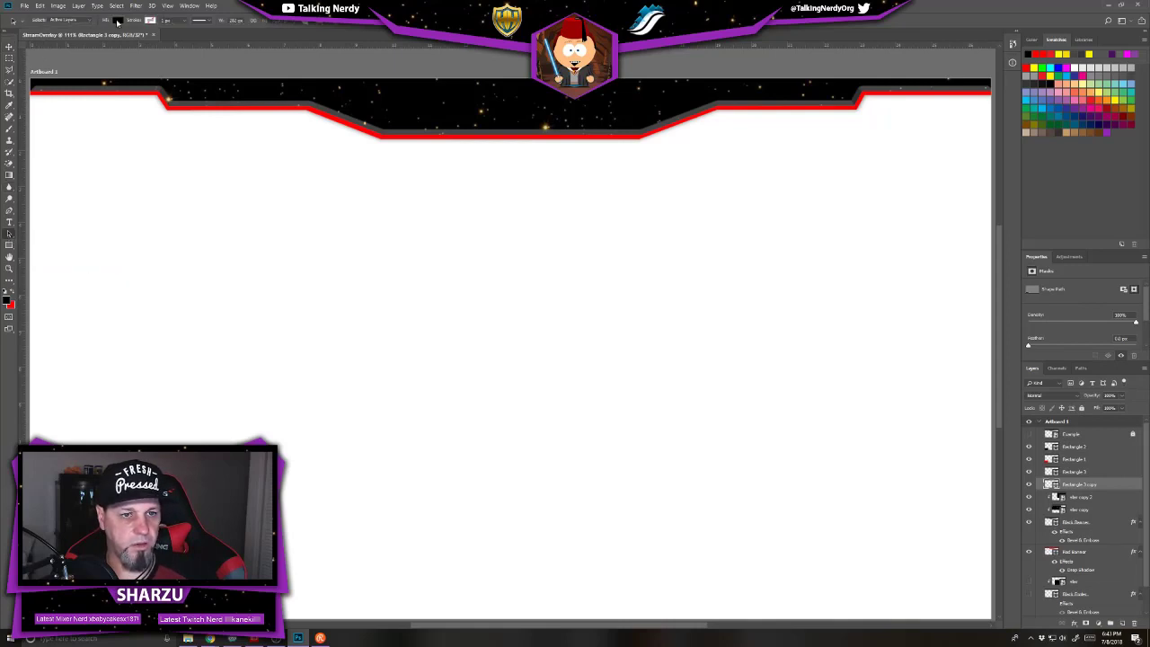
click(117, 21)
click(76, 74)
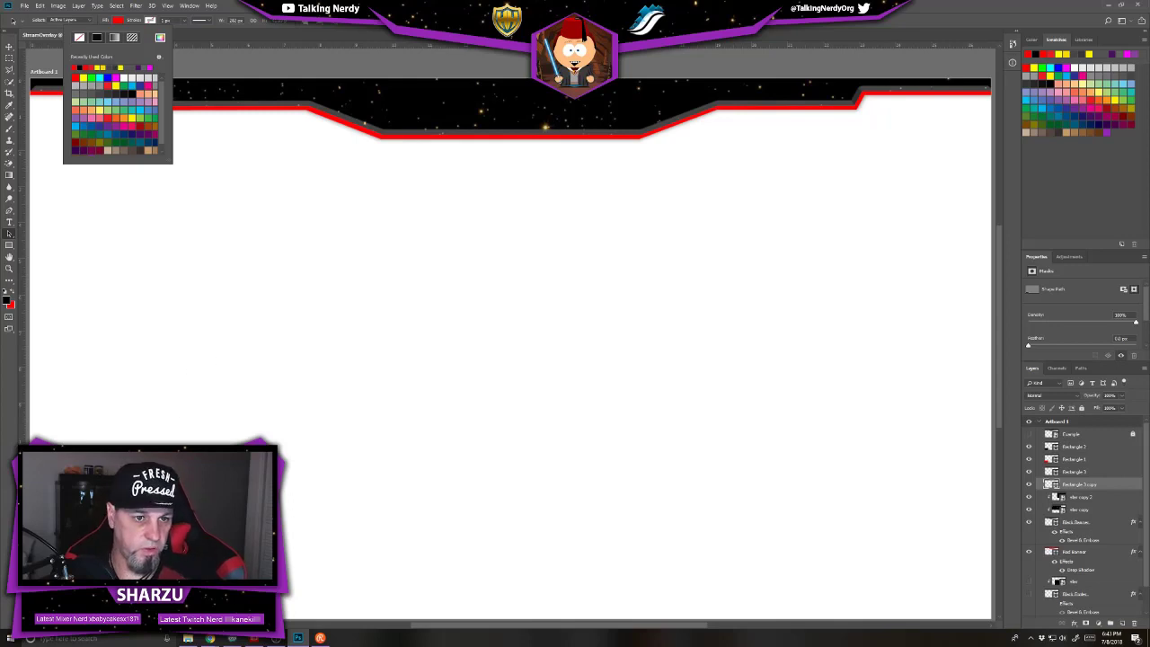
- Enlarge the red Rectangle 3 copy slightly with Free Transform so it outlines the black shape, and apply the transformation
click(11, 49)
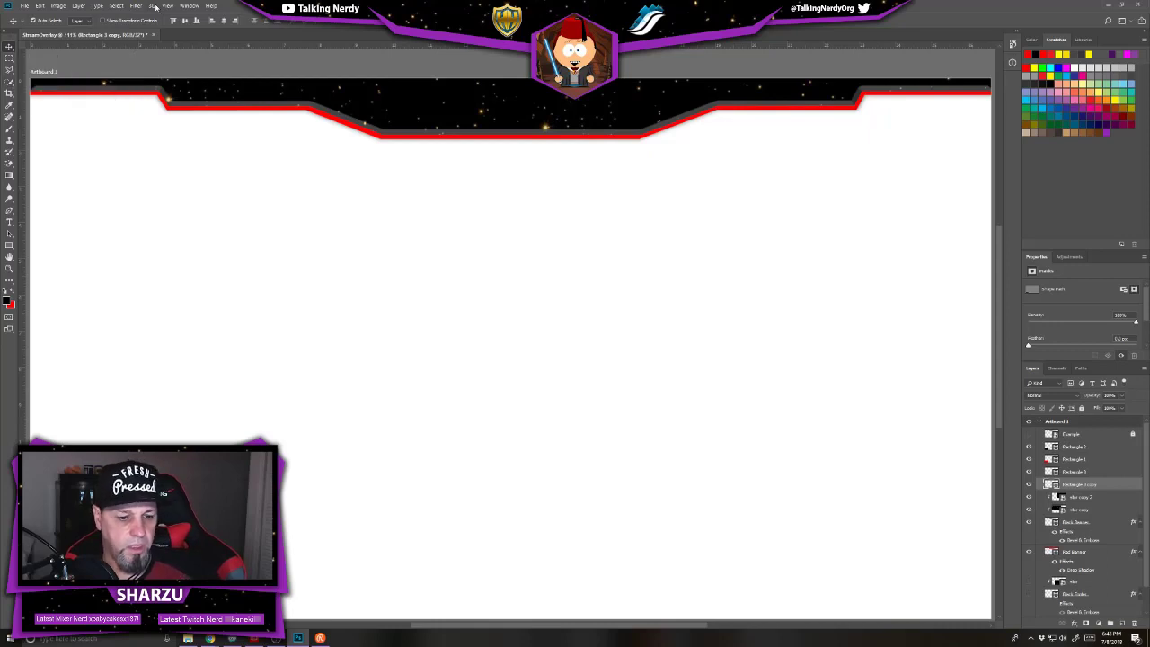
key(a)
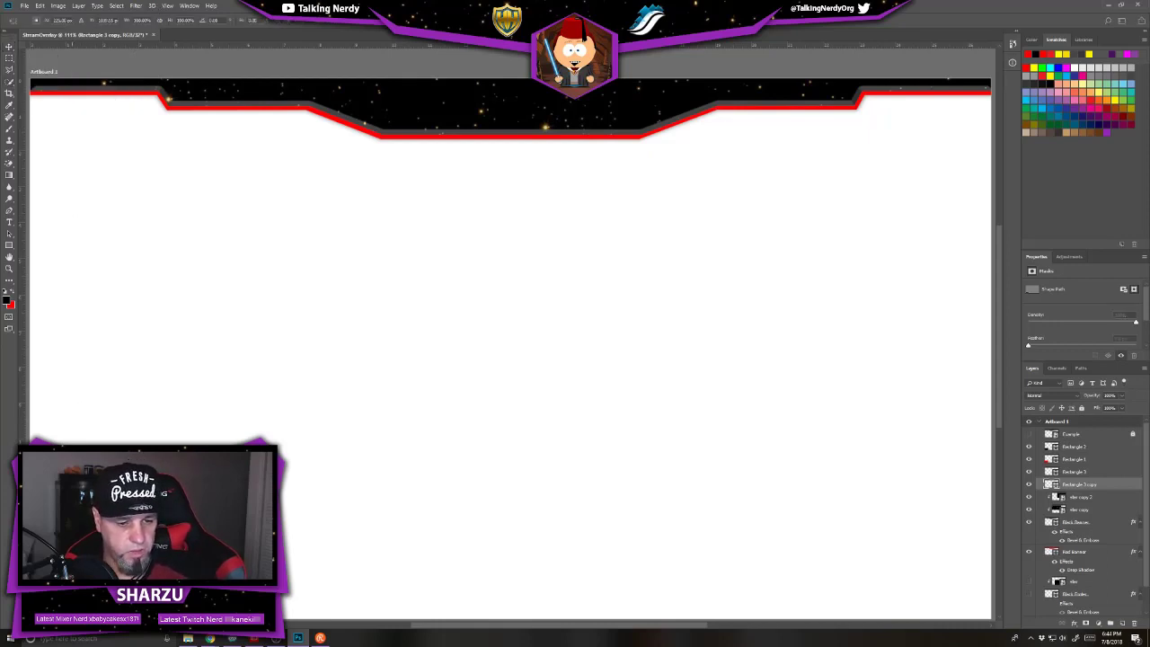
drag(73, 546, 72, 546)
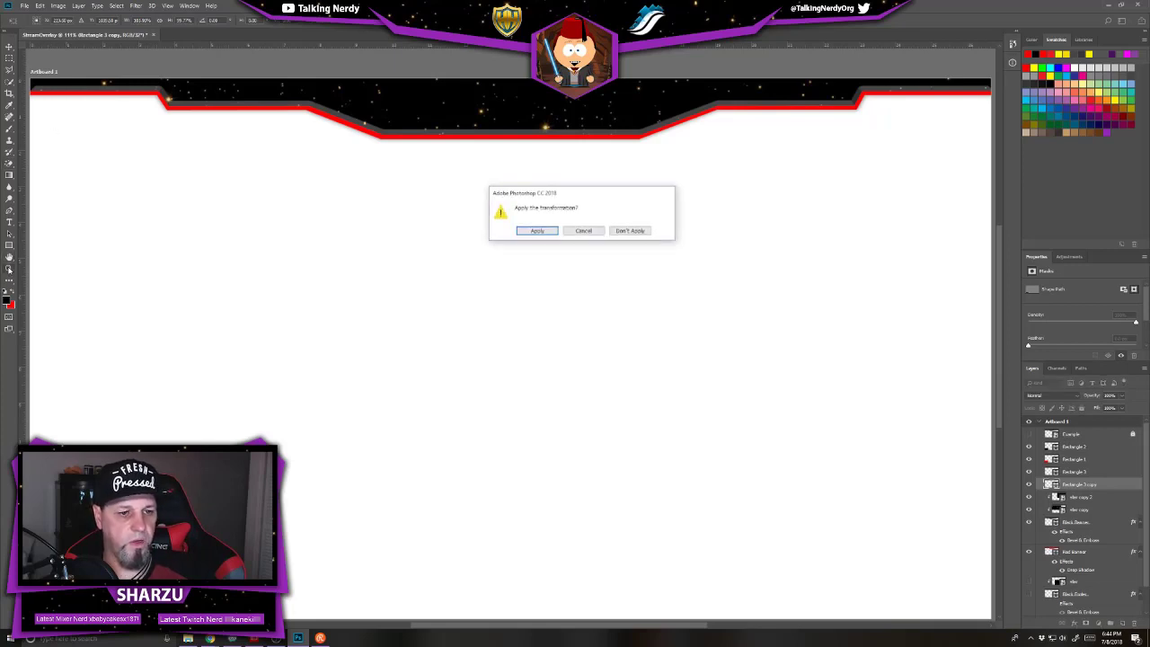
click(9, 269)
click(537, 231)
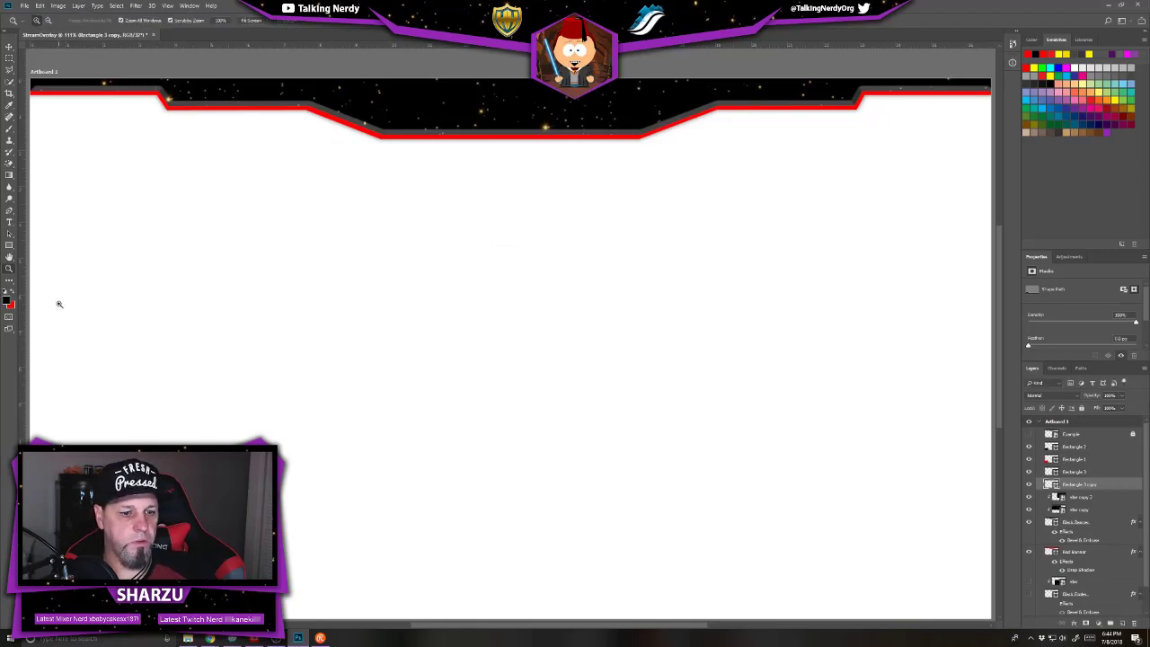
- Adjust both side edges of the red Rectangle 3 copy with Free Transform to even its border around the black shape
drag(44, 589, 139, 588)
scroll(114, 266, down, 3)
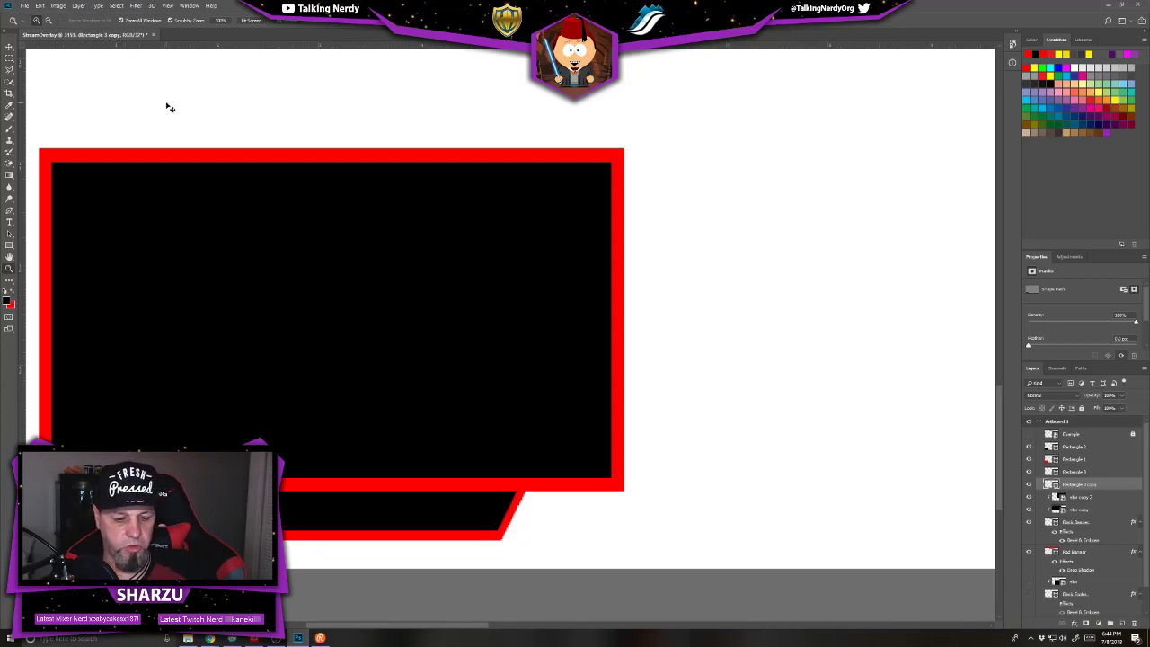
key(ctrl+t)
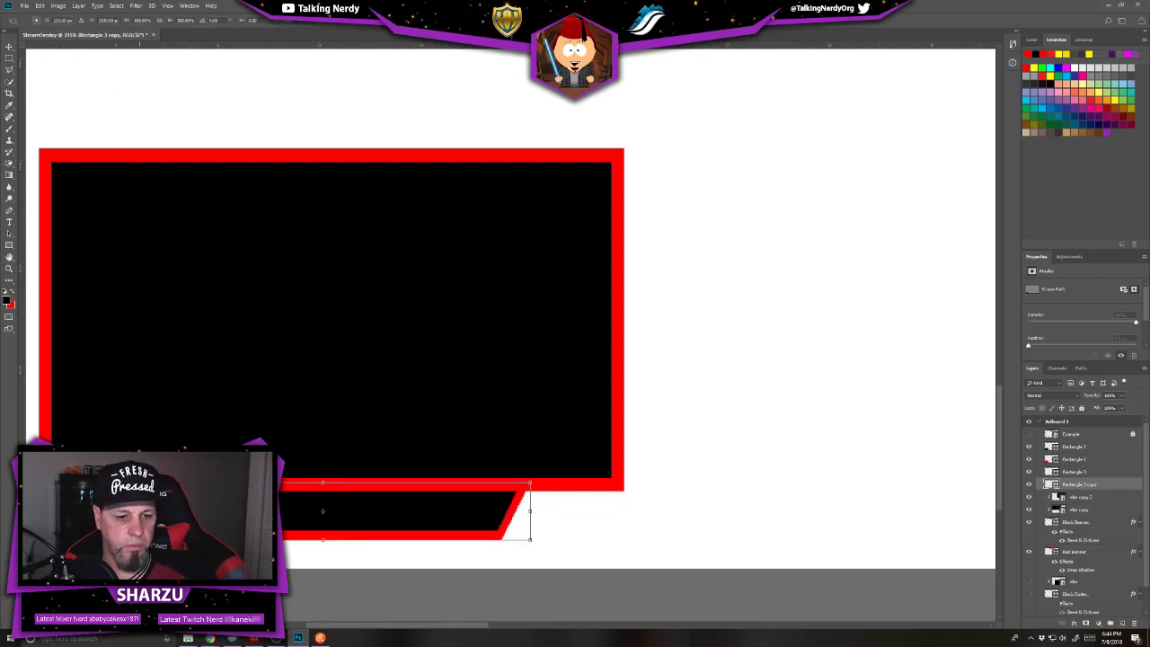
drag(115, 511, 118, 511)
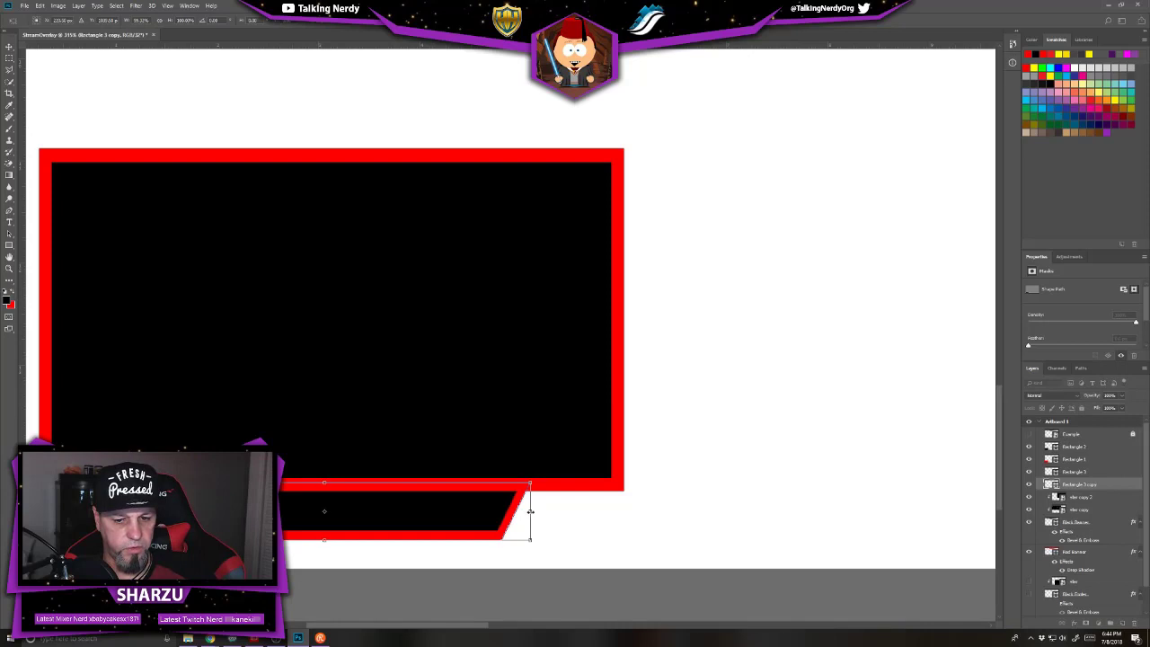
drag(531, 511, 532, 512)
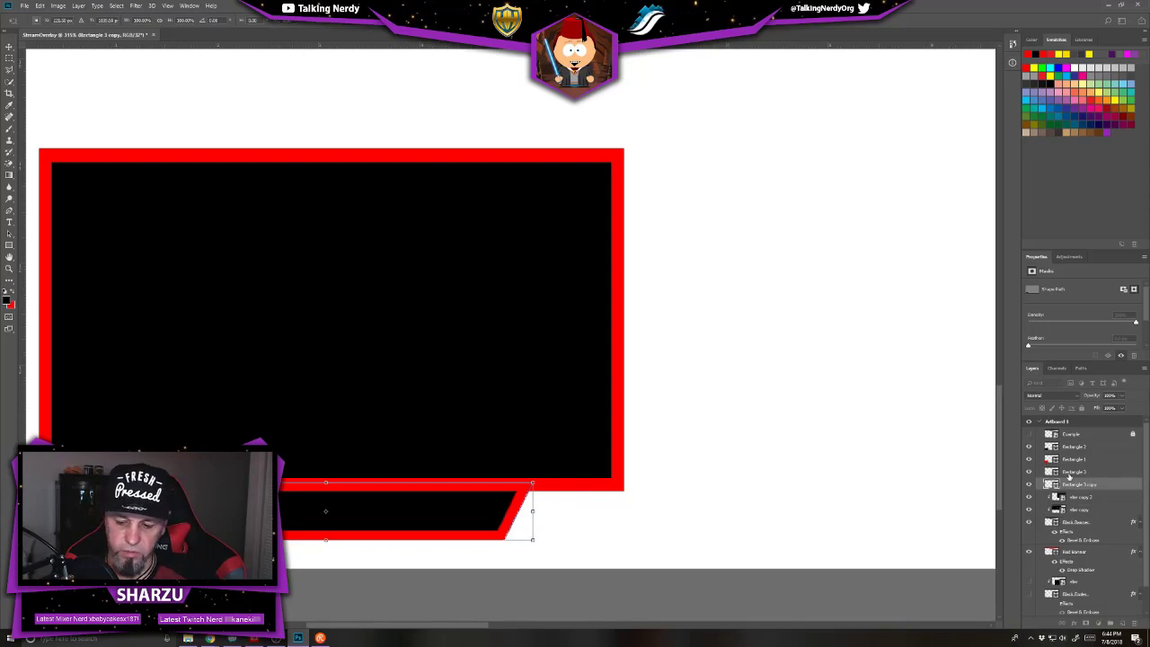
key(z)
double_click(1076, 484)
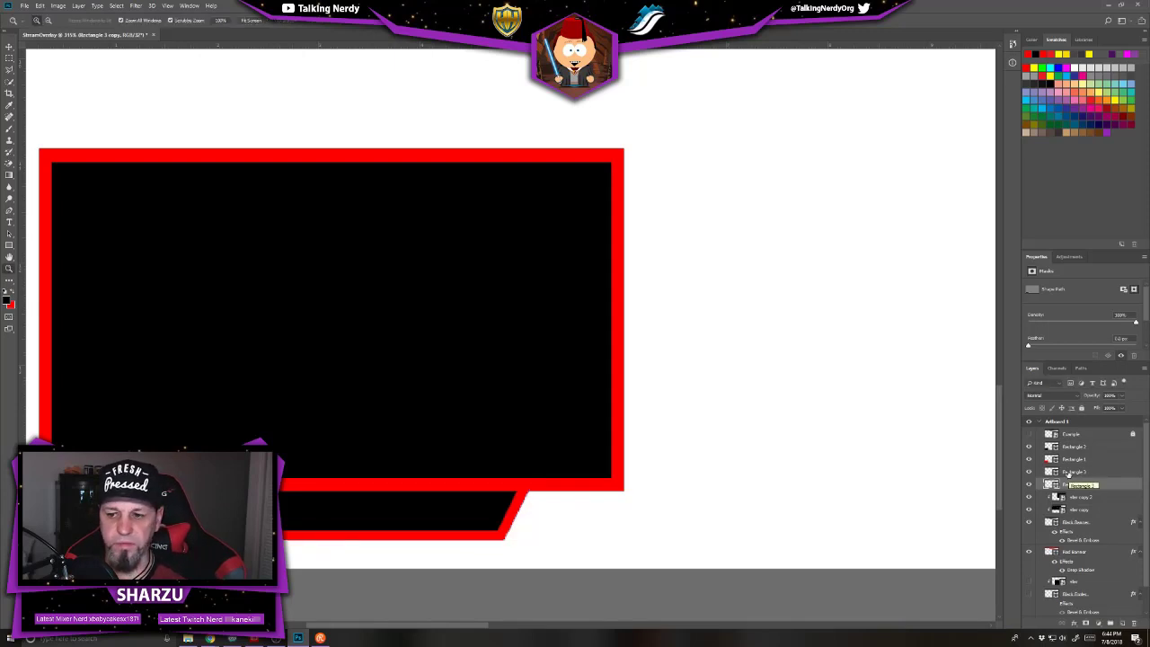
key(Return)
- Shift Rectangle 3 and its red copy together slightly lower, and raise both layers above Rectangle 2 in the layer stack
shift+click(1068, 472)
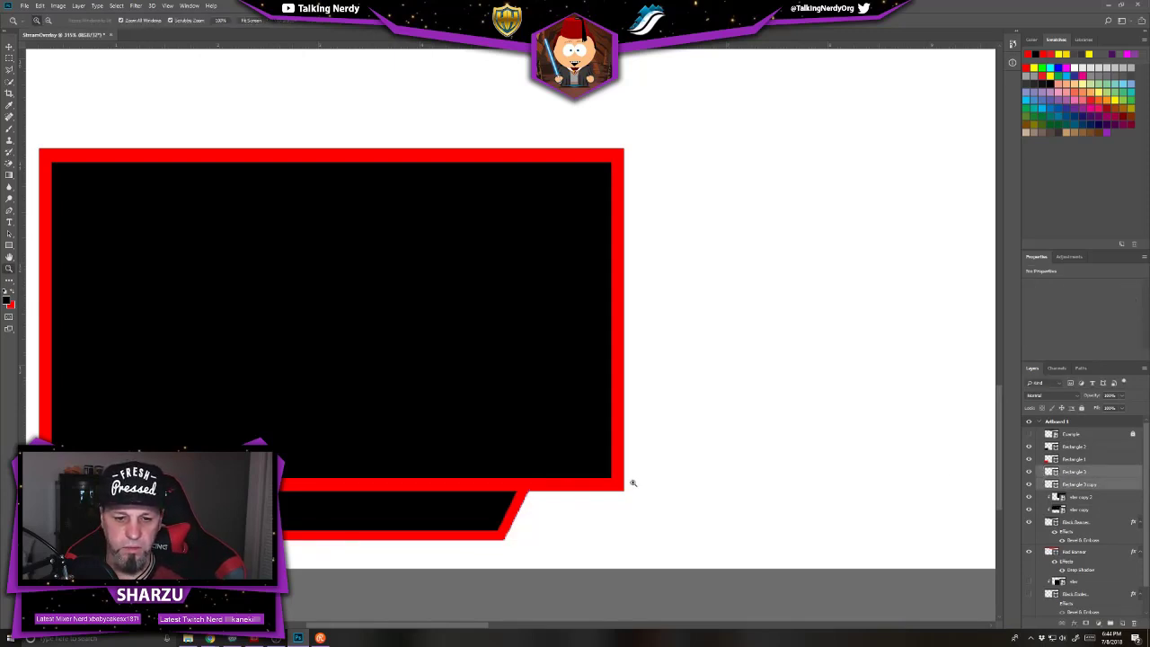
click(10, 46)
mouse_move(303, 517)
mouse_down()
mouse_move(322, 485)
mouse_move(334, 323)
mouse_move(322, 529)
mouse_move(323, 519)
mouse_up()
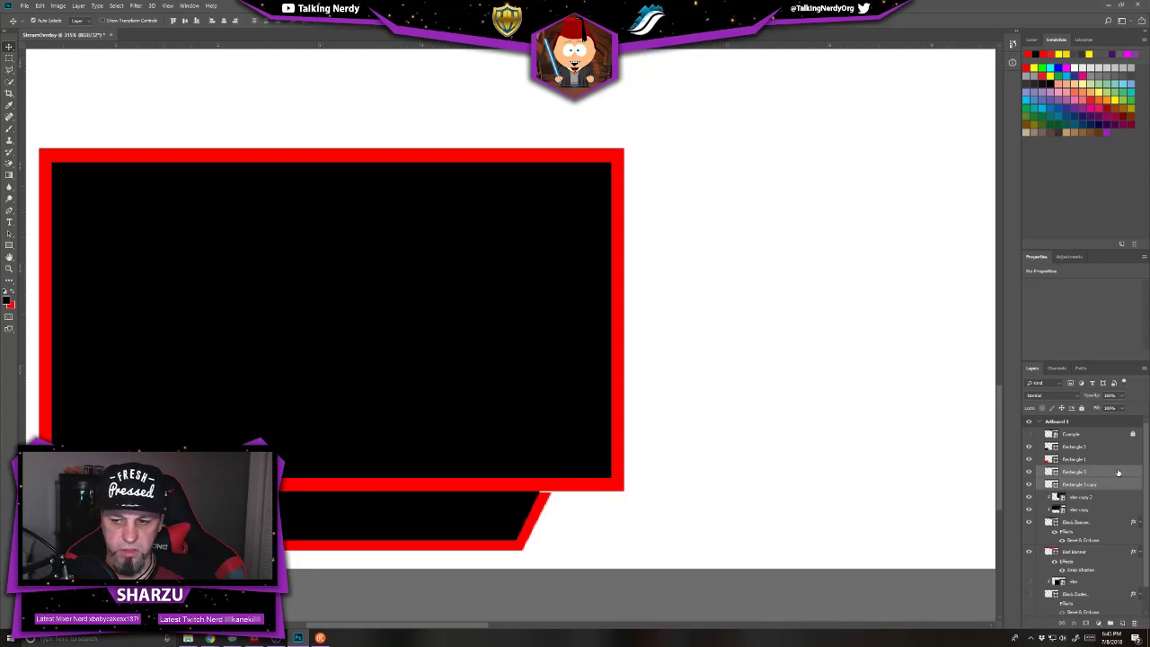
drag(1118, 473, 1115, 446)
drag(1115, 431, 1105, 462)
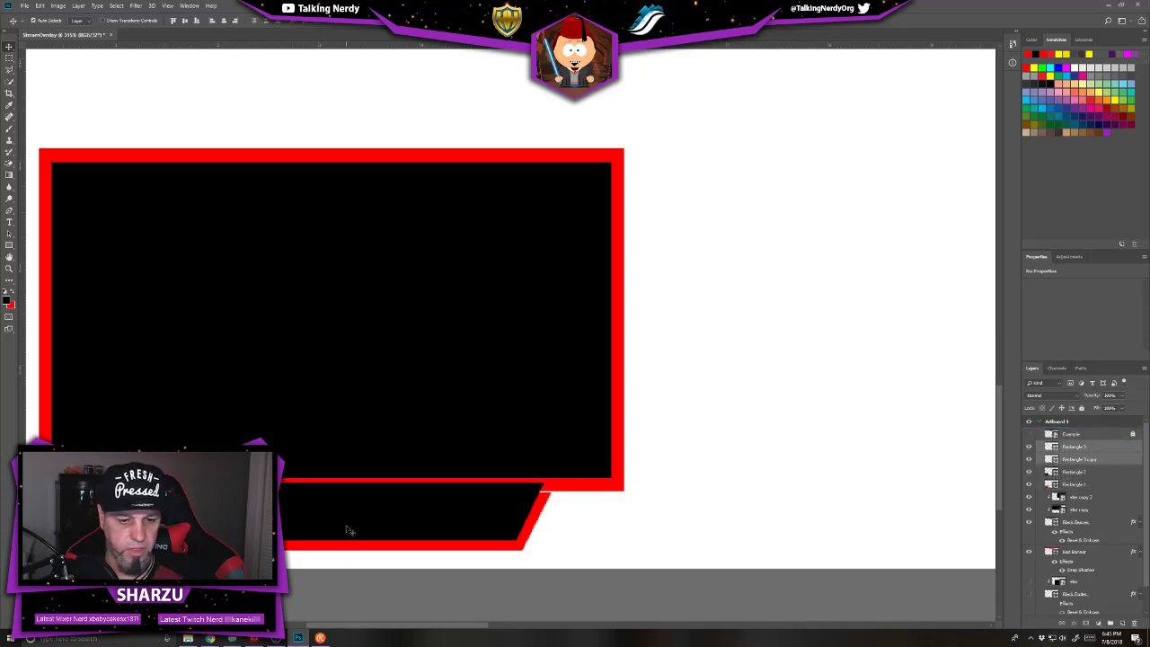
- Centre the two Rectangle 3 shapes horizontally so they protrude below the webcam frame's lower edge, and return both layers beneath Rectangle 1
drag(347, 529, 334, 387)
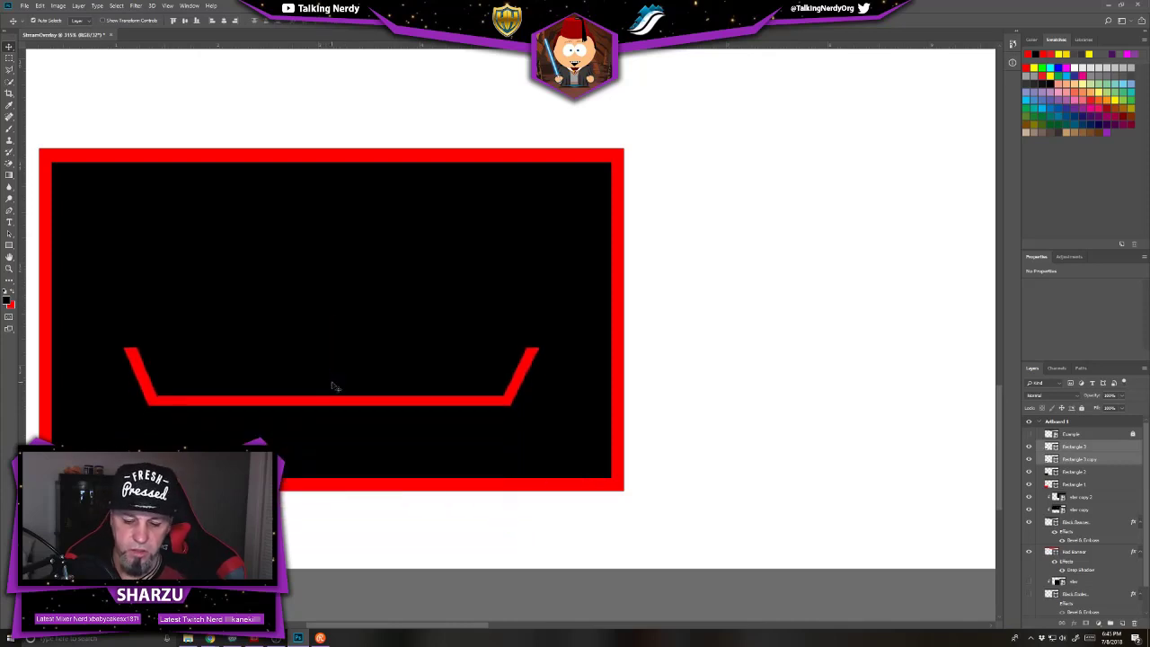
key(Down)
key(Down)
key(Down)
key(Down)
key(Down)
key(Down)
key(Down)
key(Down)
key(Down)
key(Down)
key(Down)
key(Down)
key(Down)
key(Down)
key(Down)
key(Down)
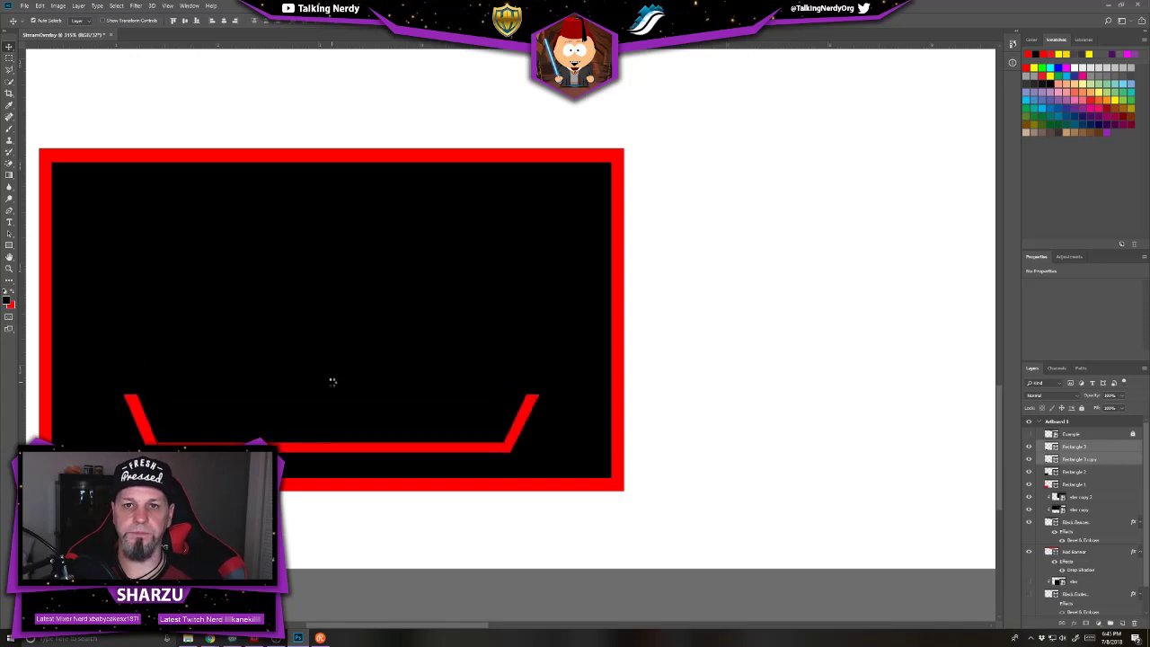
key(Down)
key(Down)
key(Down)
key(Down)
key(Down)
key(Down)
key(Down)
key(Down)
key(Down)
key(Down)
key(Down)
key(Down)
key(Down)
key(Down)
key(Down)
key(Down)
key(Down)
key(Down)
key(Down)
key(Down)
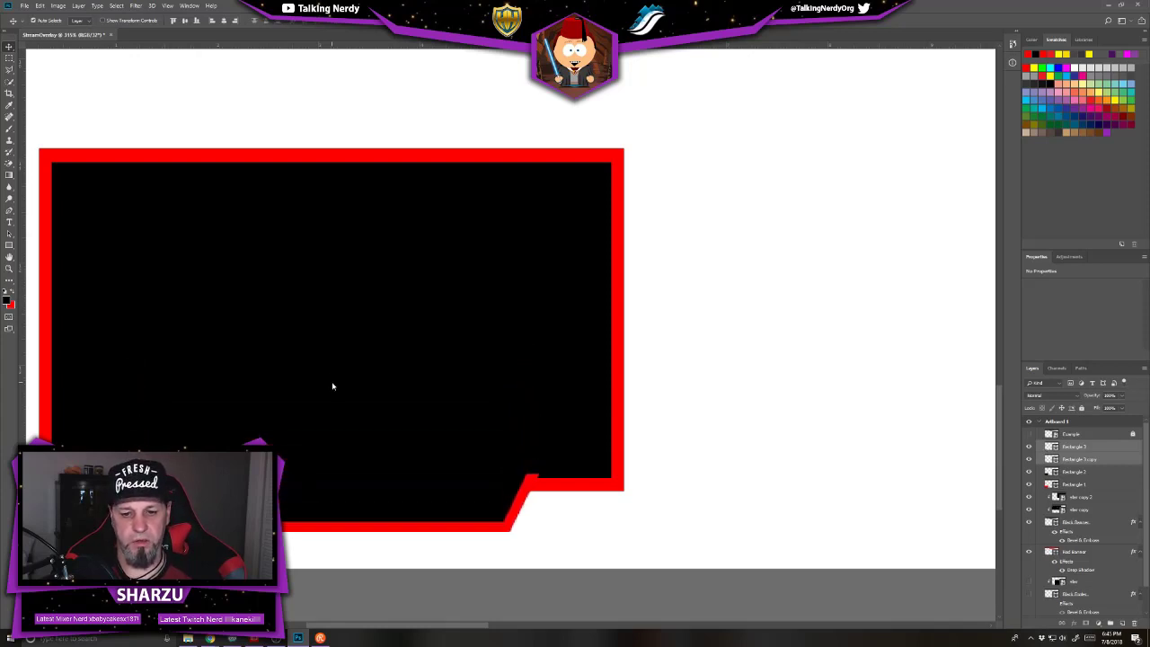
key(Down)
key(Down)
key(Down)
key(Down)
key(Down)
key(Down)
key(Down)
key(Down)
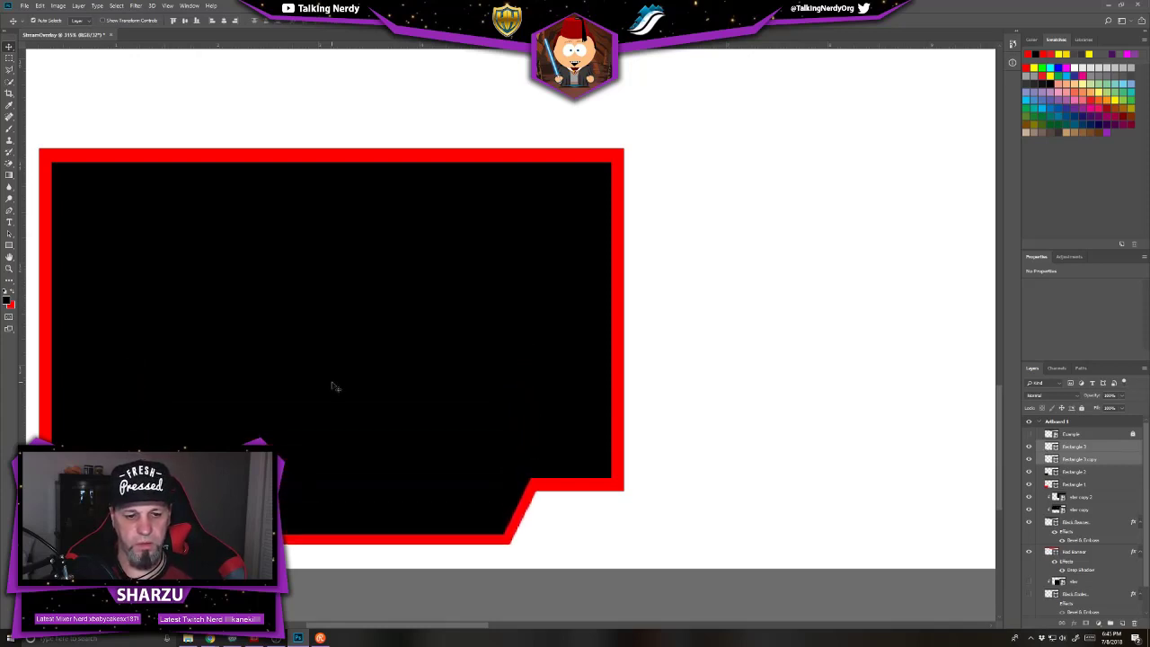
key(Down)
key(Down)
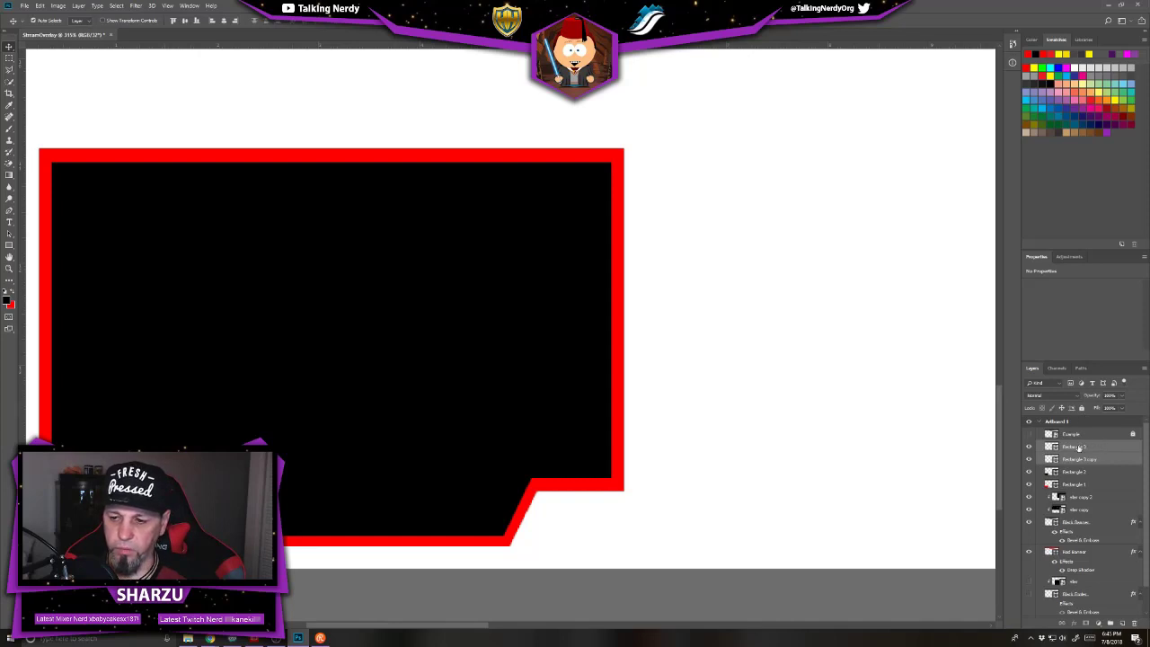
drag(1078, 448, 1082, 489)
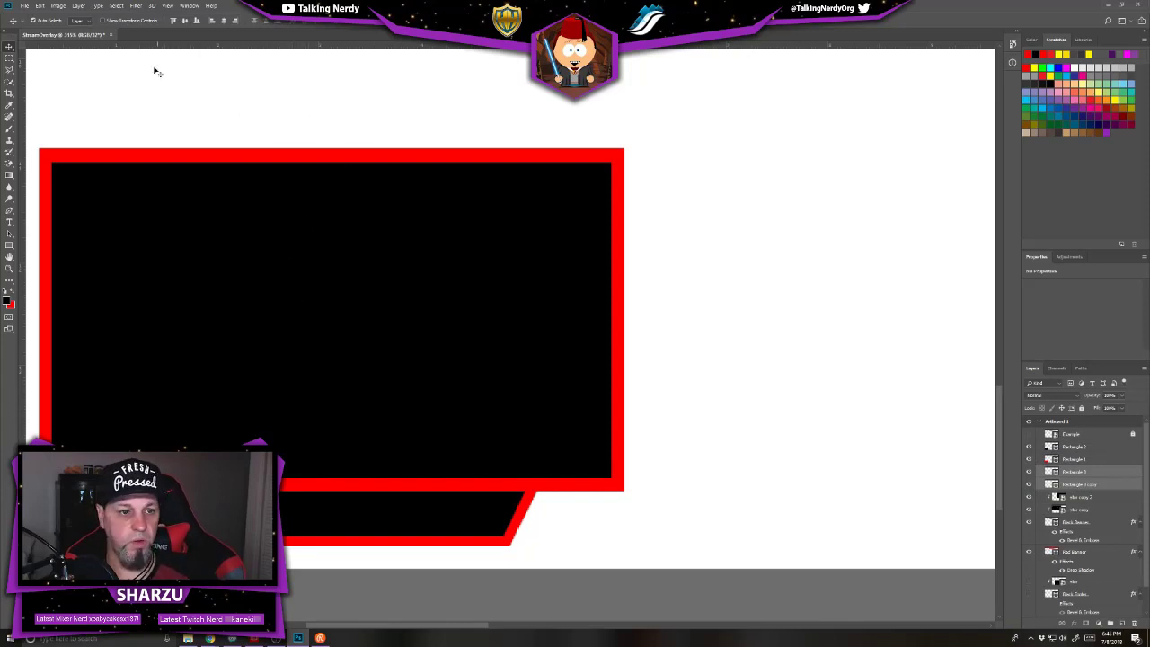
- Duplicate the star copy 2 layer and move star copy 2 between Rectangle 1 and Rectangle 3 in the layer stack
right_click(1095, 497)
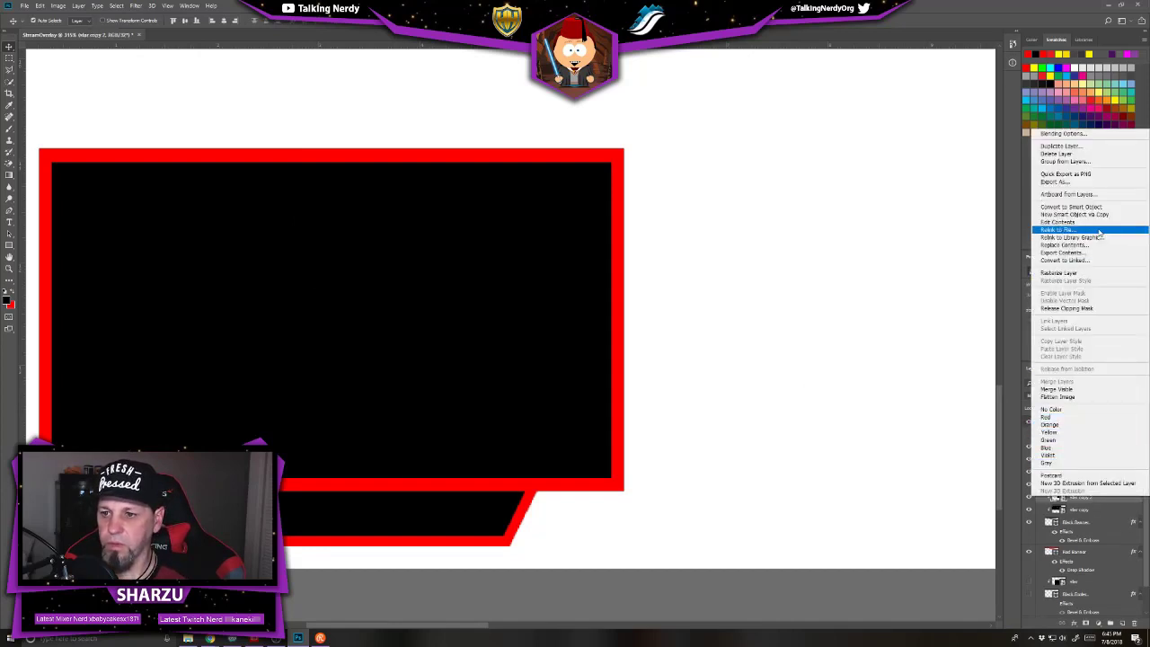
click(1060, 146)
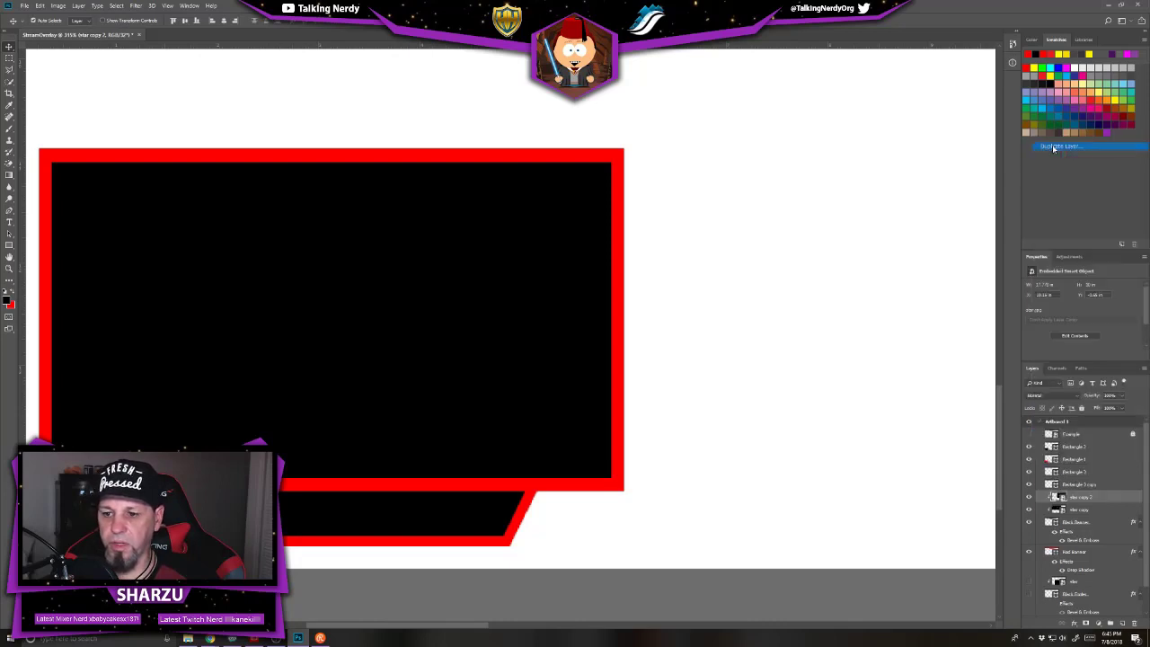
click(1128, 186)
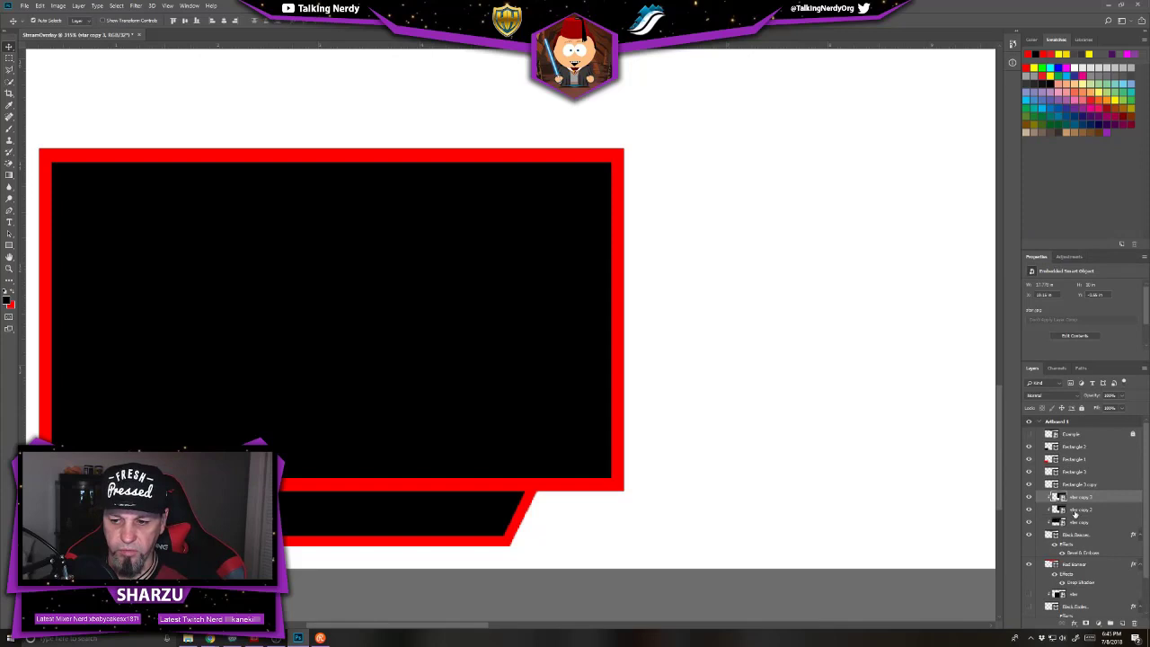
drag(1075, 509, 1083, 474)
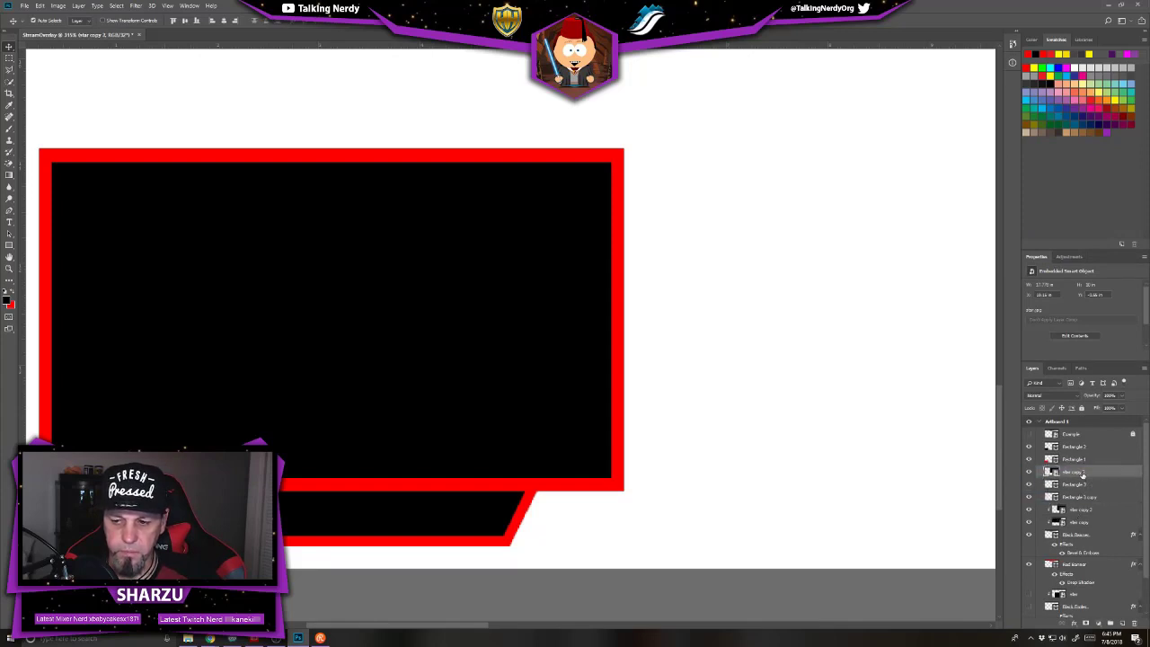
- Position the star copy 2 image over the webcam frame's lower tab and clip it to Rectangle 3
right_click(1082, 474)
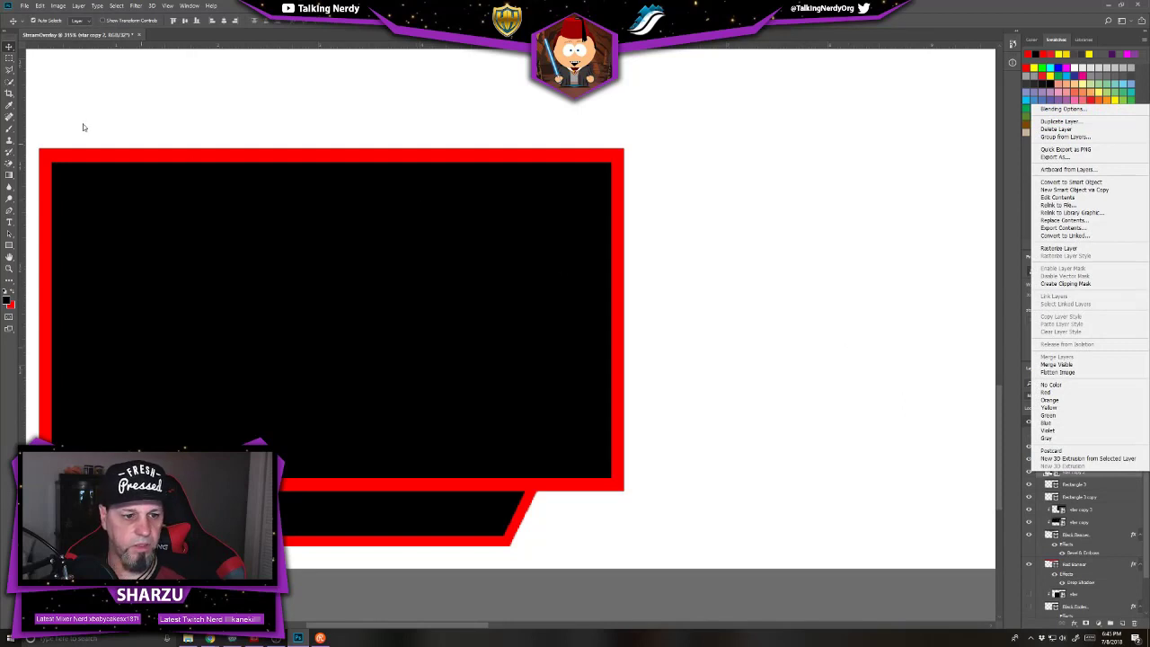
click(9, 273)
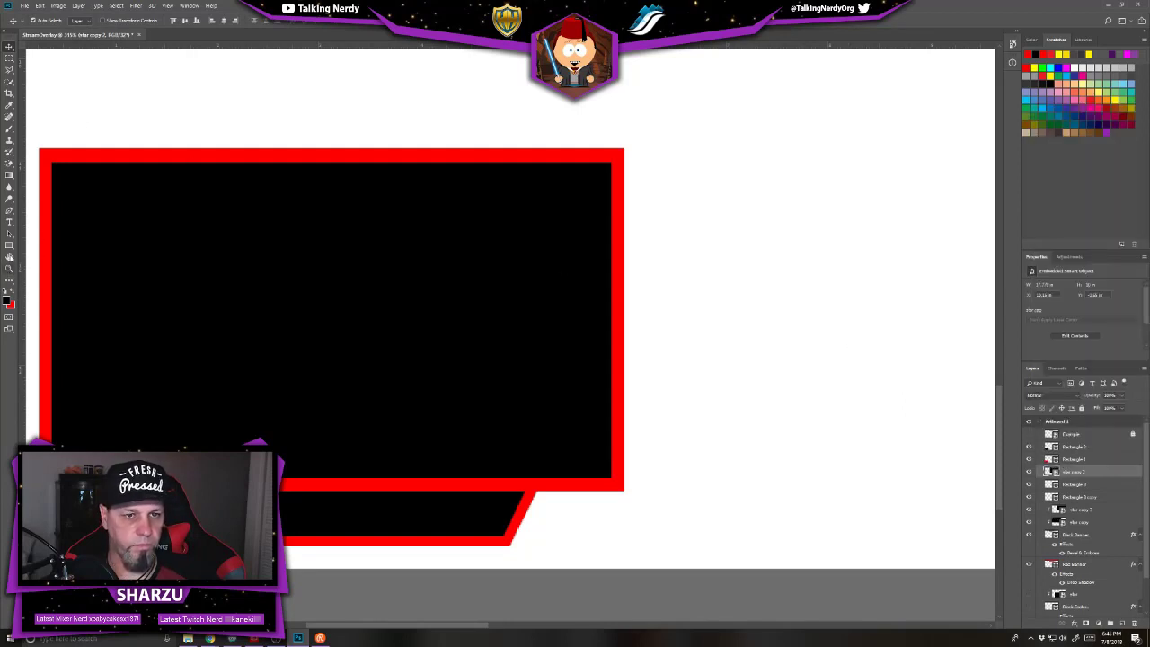
click(9, 268)
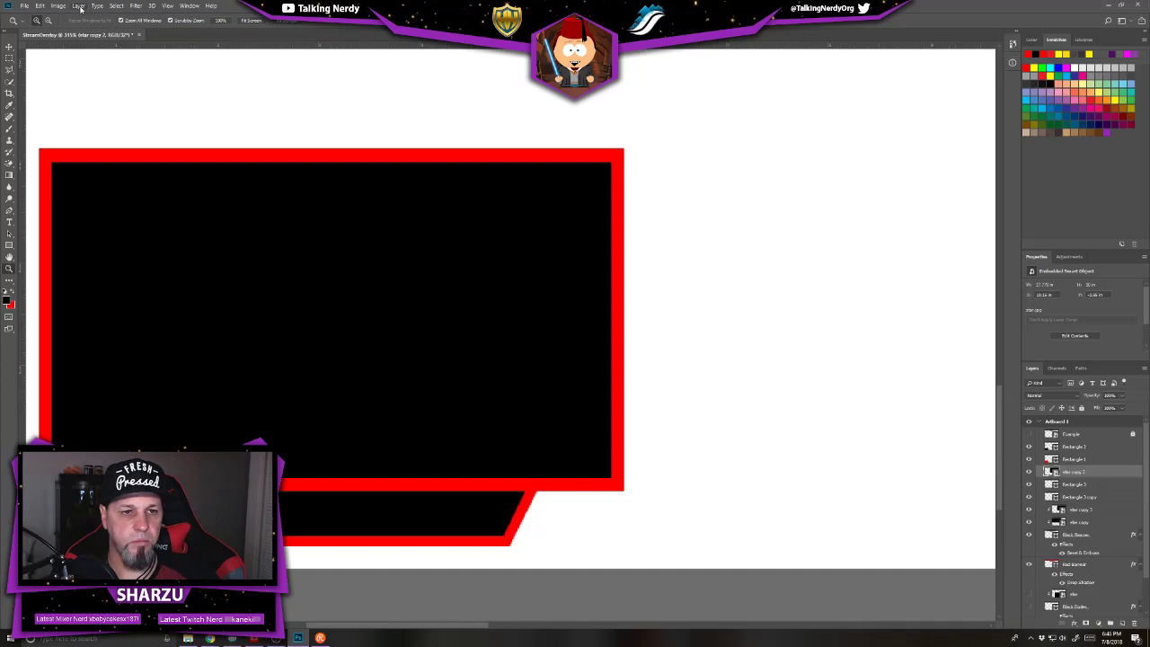
click(248, 20)
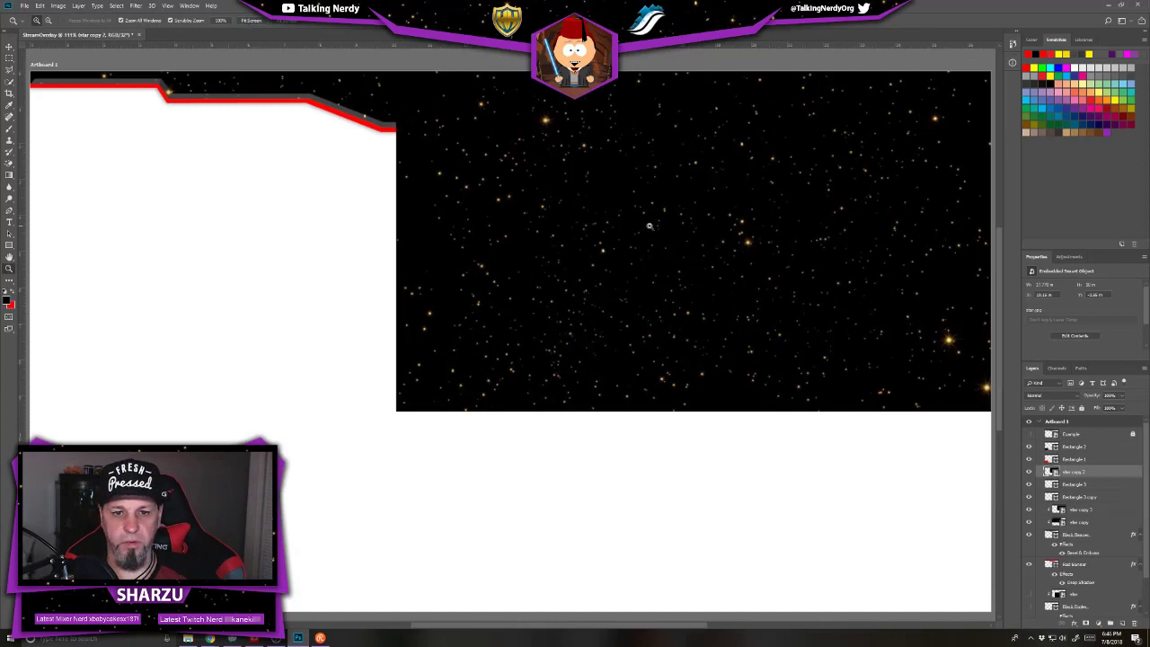
drag(637, 264, 527, 283)
drag(602, 283, 685, 265)
drag(915, 186, 940, 134)
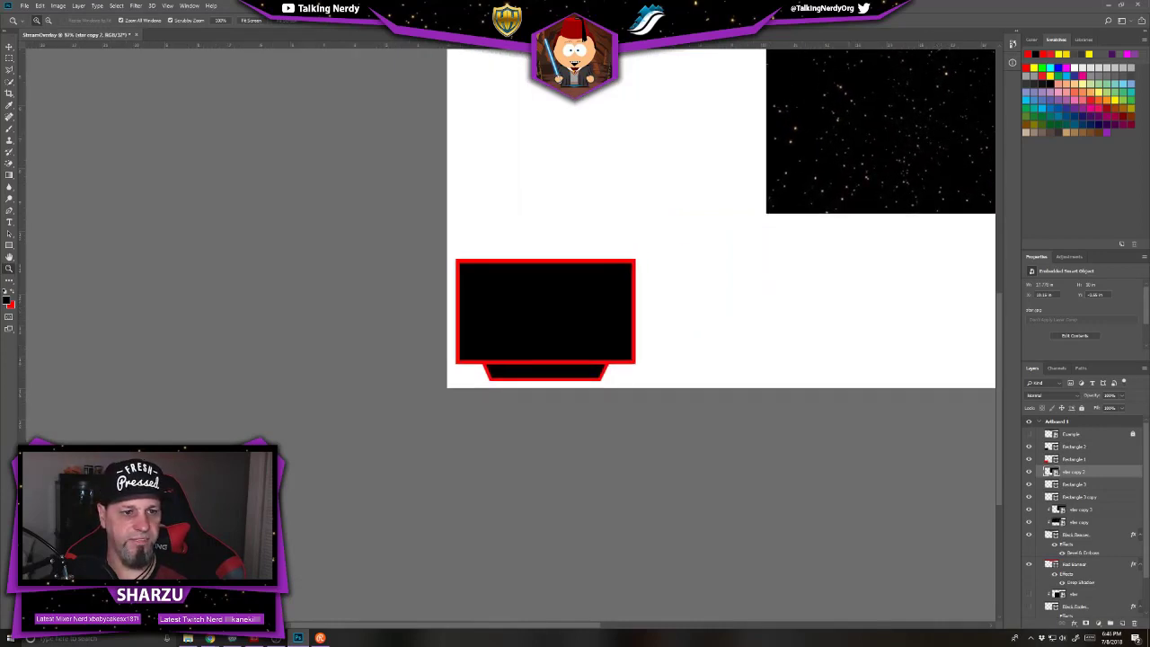
click(9, 46)
drag(814, 148, 454, 319)
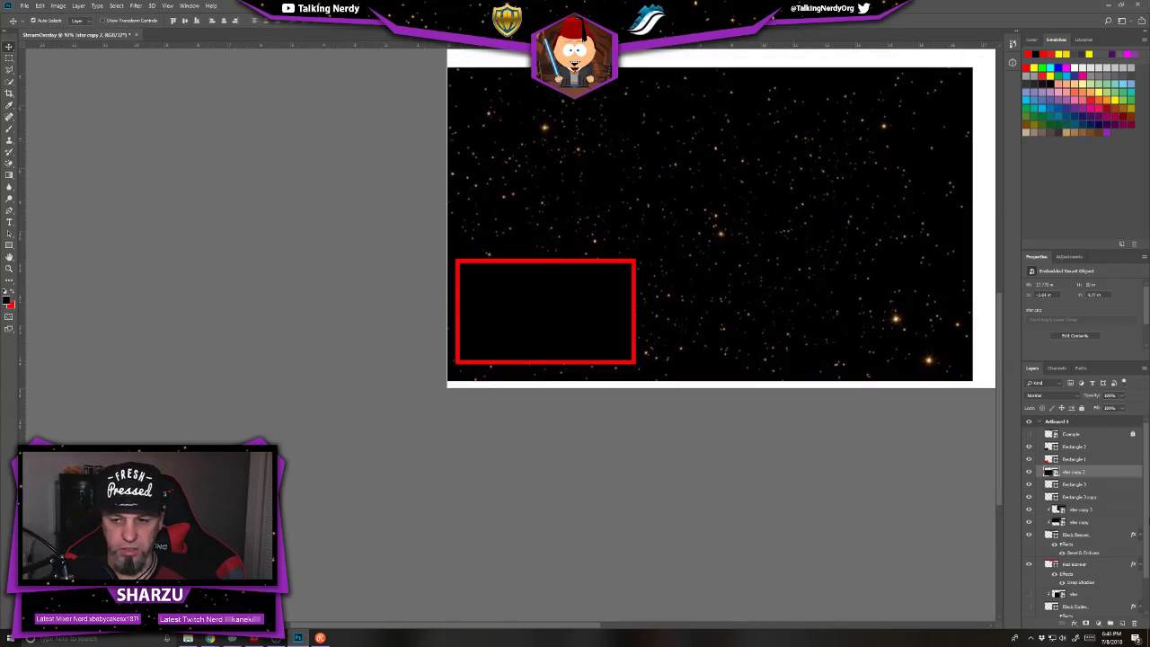
right_click(1082, 474)
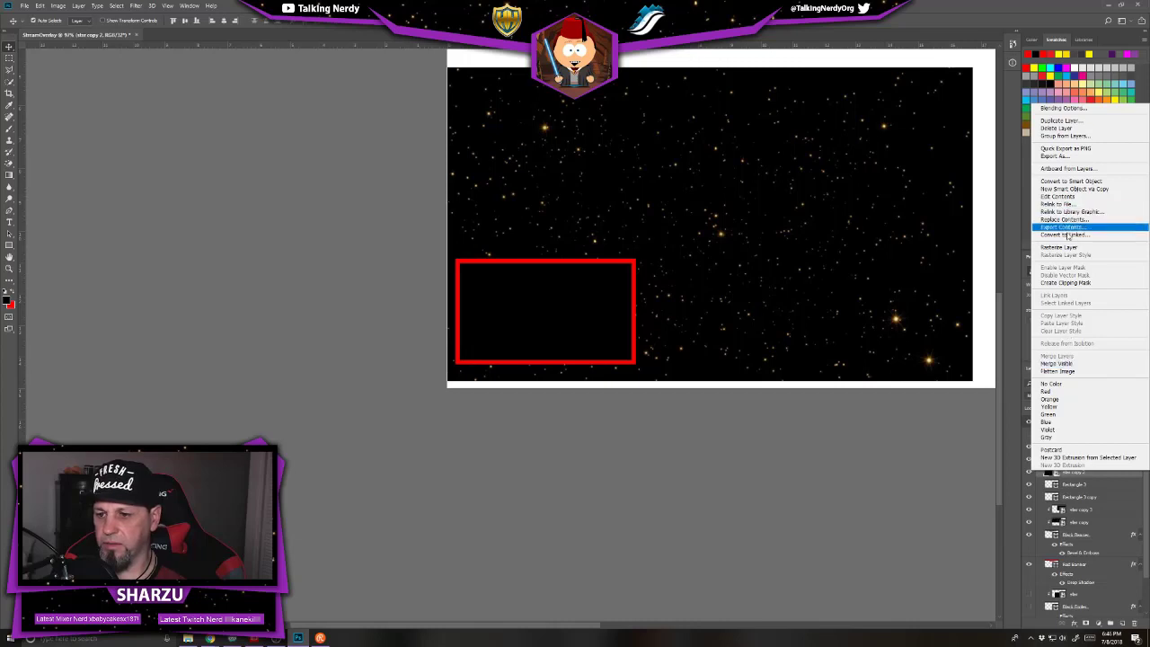
click(1066, 282)
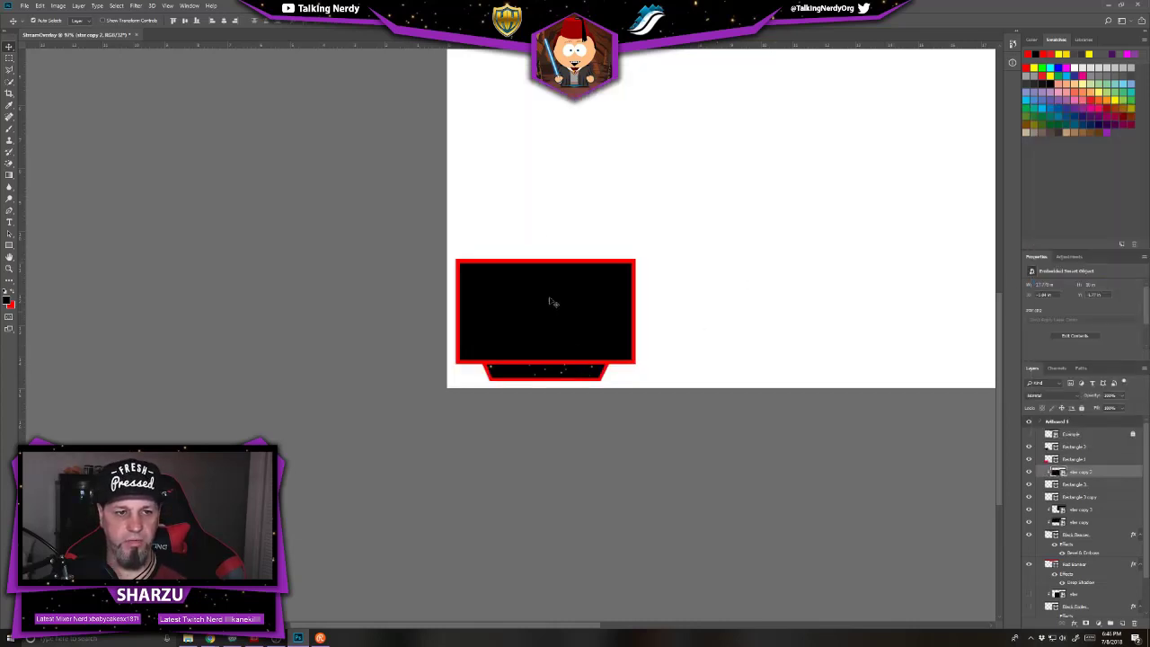
- Duplicate the clipped star copy 2 layer within Artboard 1 of the StreamOverlay document
click(9, 268)
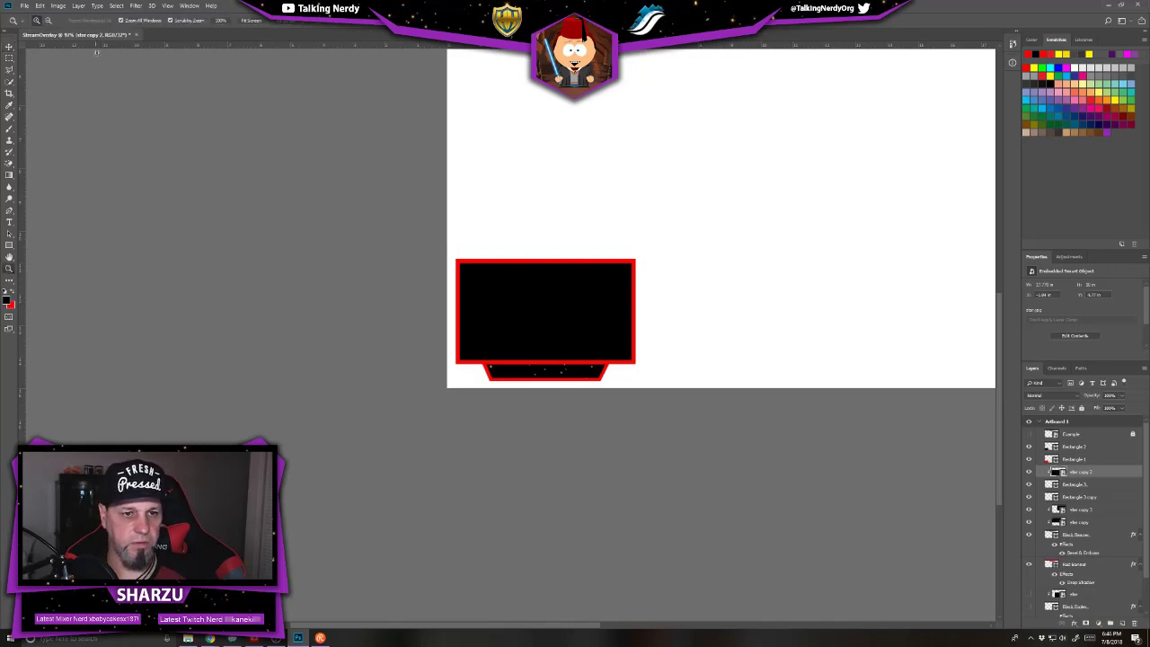
click(251, 20)
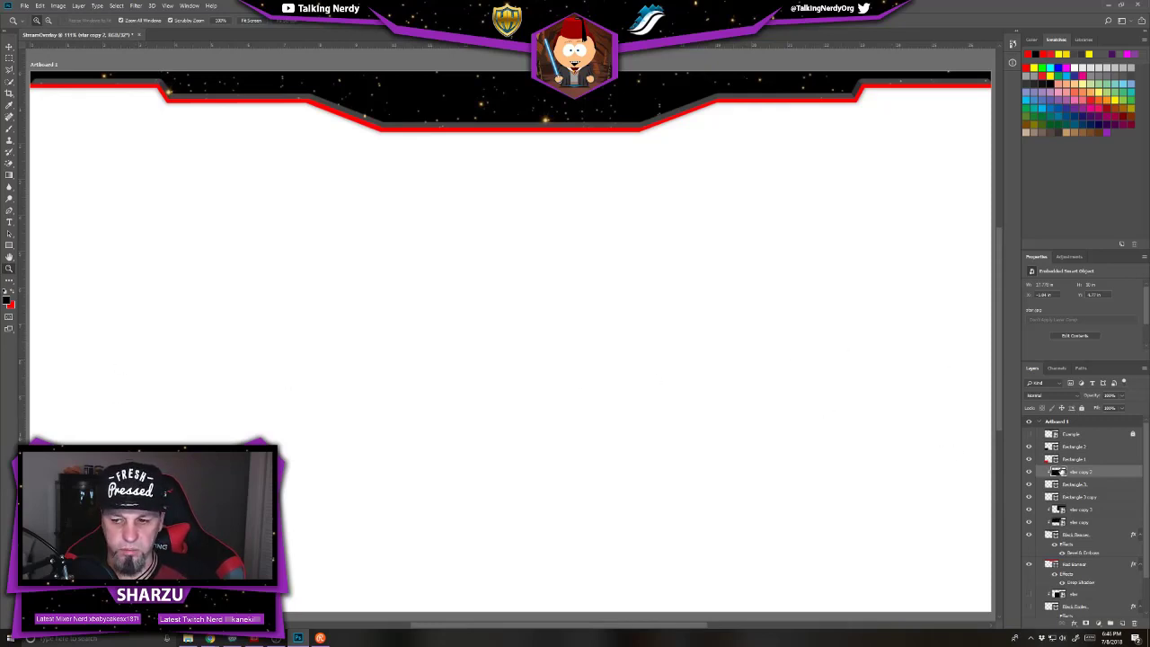
right_click(1072, 475)
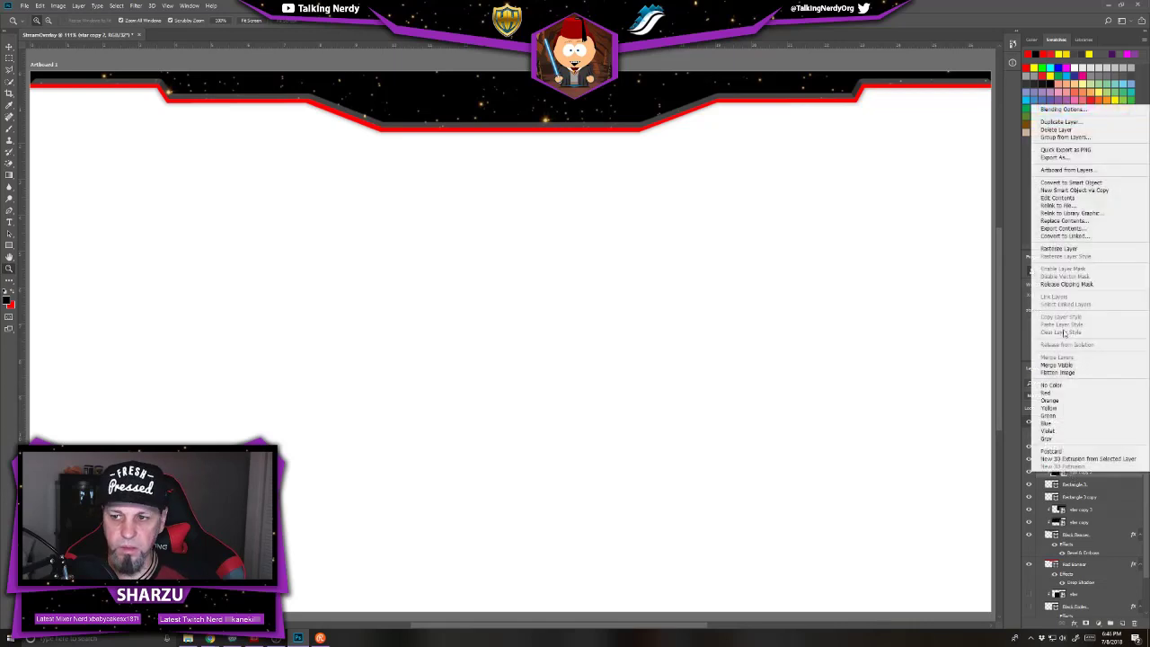
click(1057, 125)
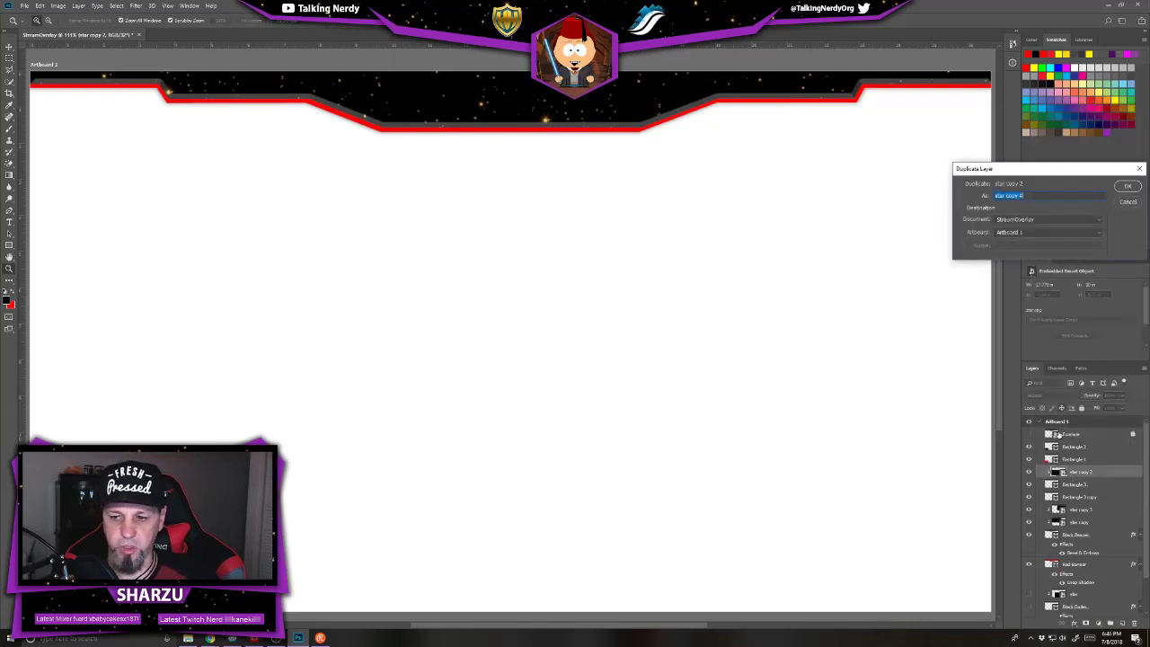
click(1125, 189)
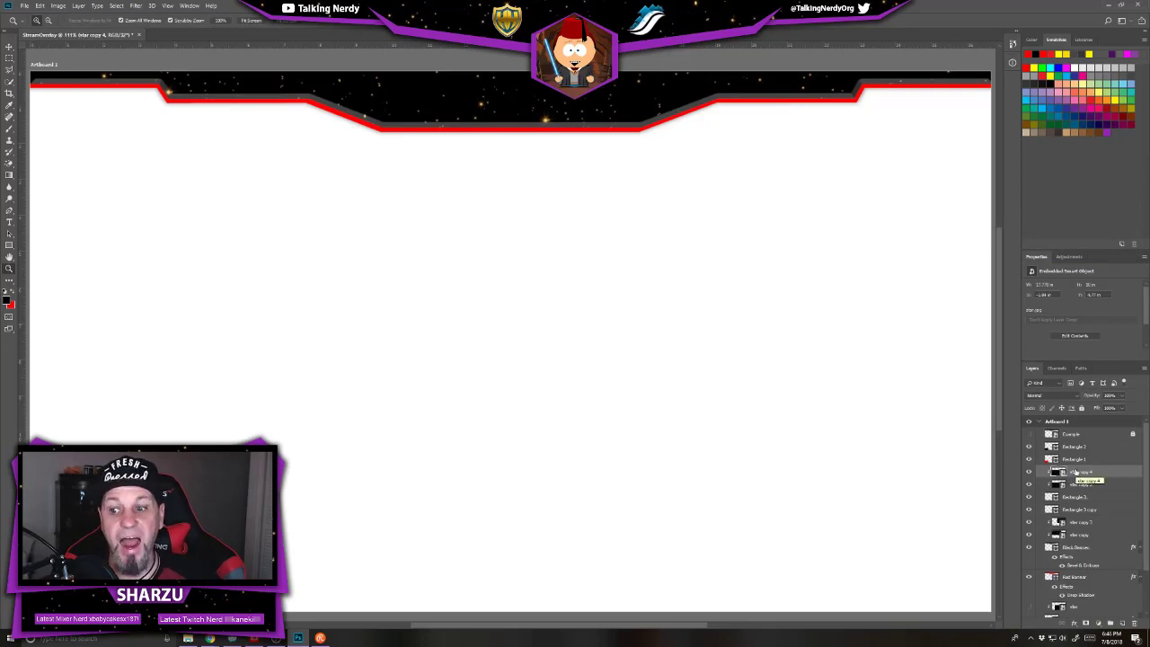
- Move the star copy 4 layer directly above Rectangle 2 in the layer stack and clip it to Rectangle 2
drag(1076, 472, 1080, 447)
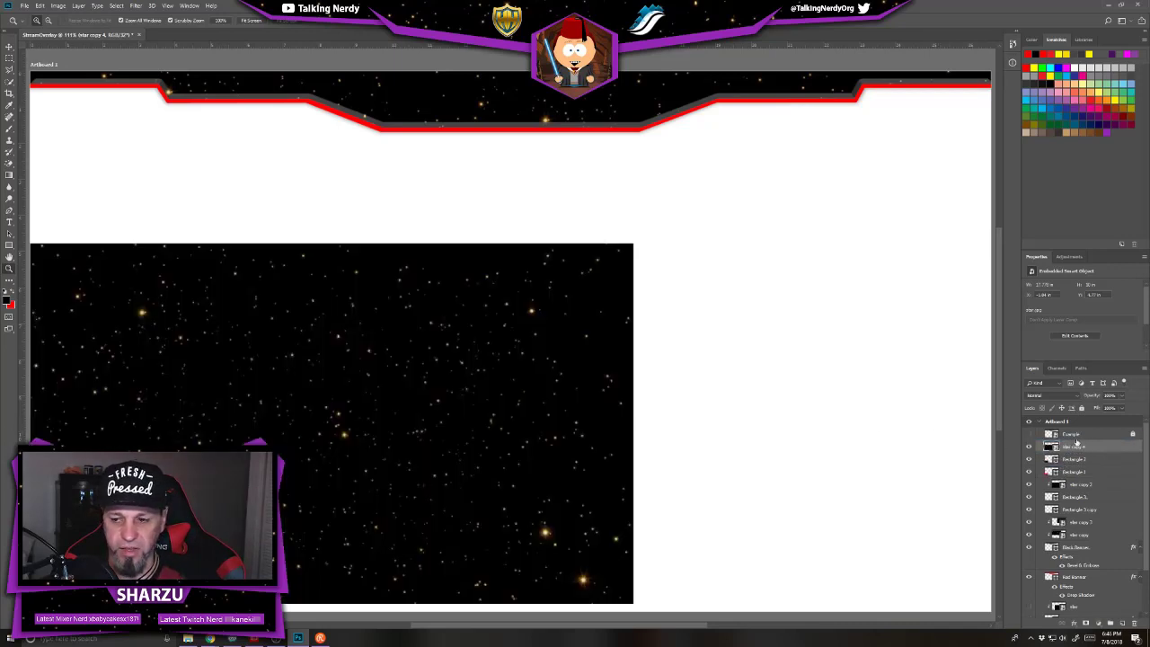
right_click(1096, 450)
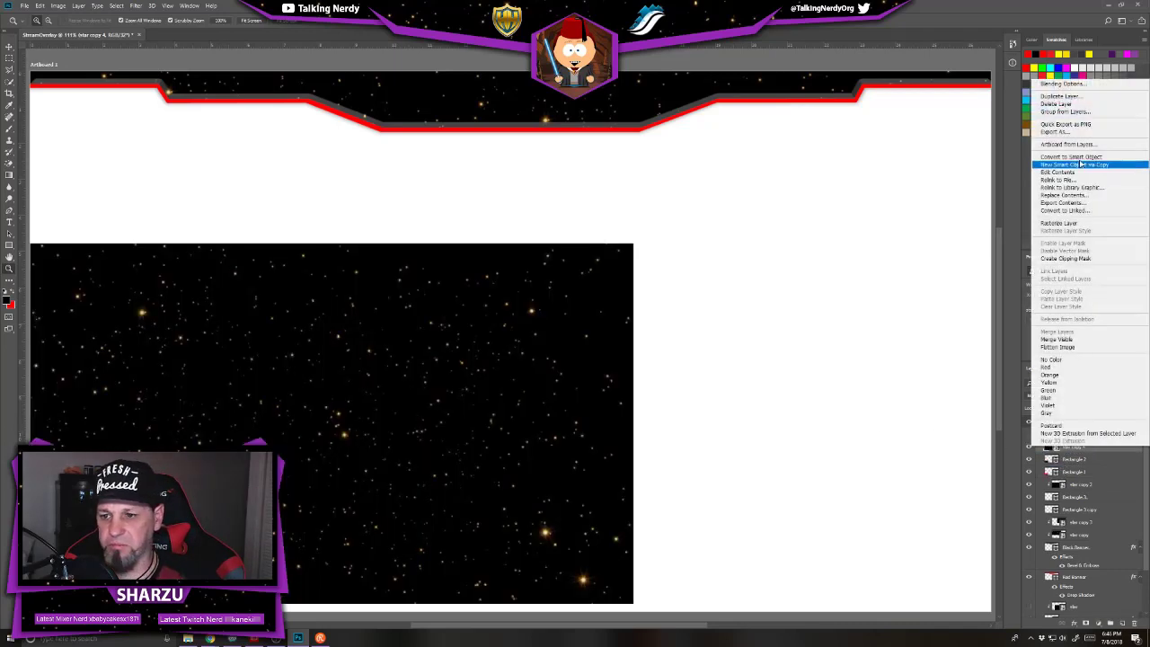
click(1075, 258)
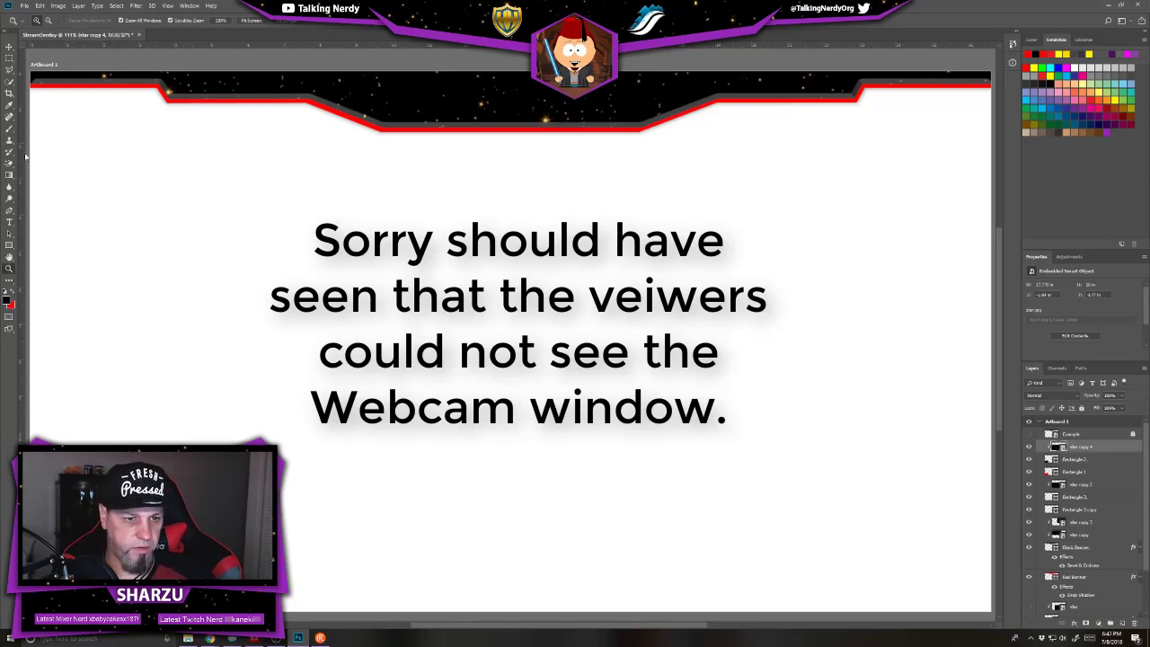
- Add a Bevel & Emboss effect to the Rectangle 2 layer of the webcam frame
click(9, 46)
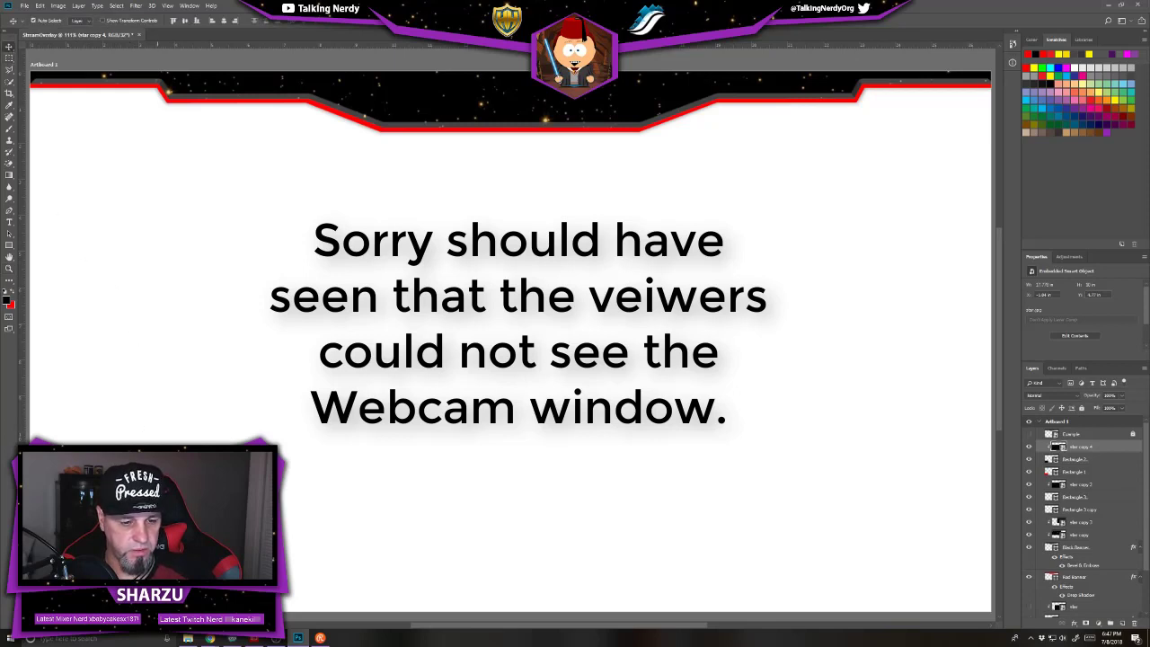
click(1081, 484)
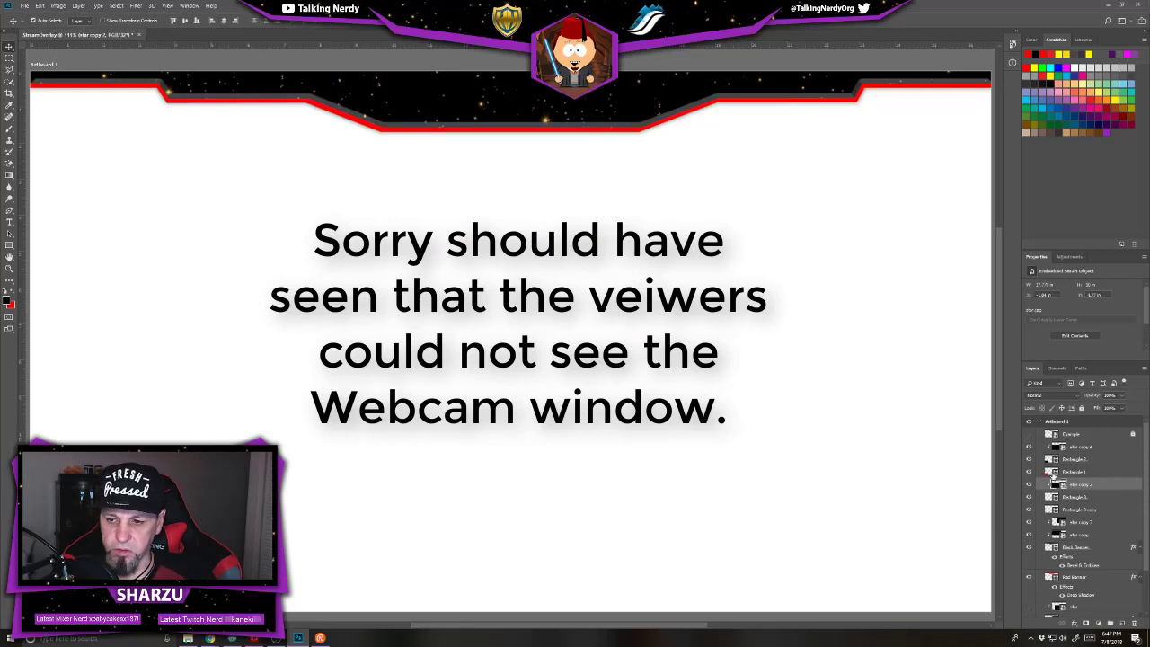
click(1079, 460)
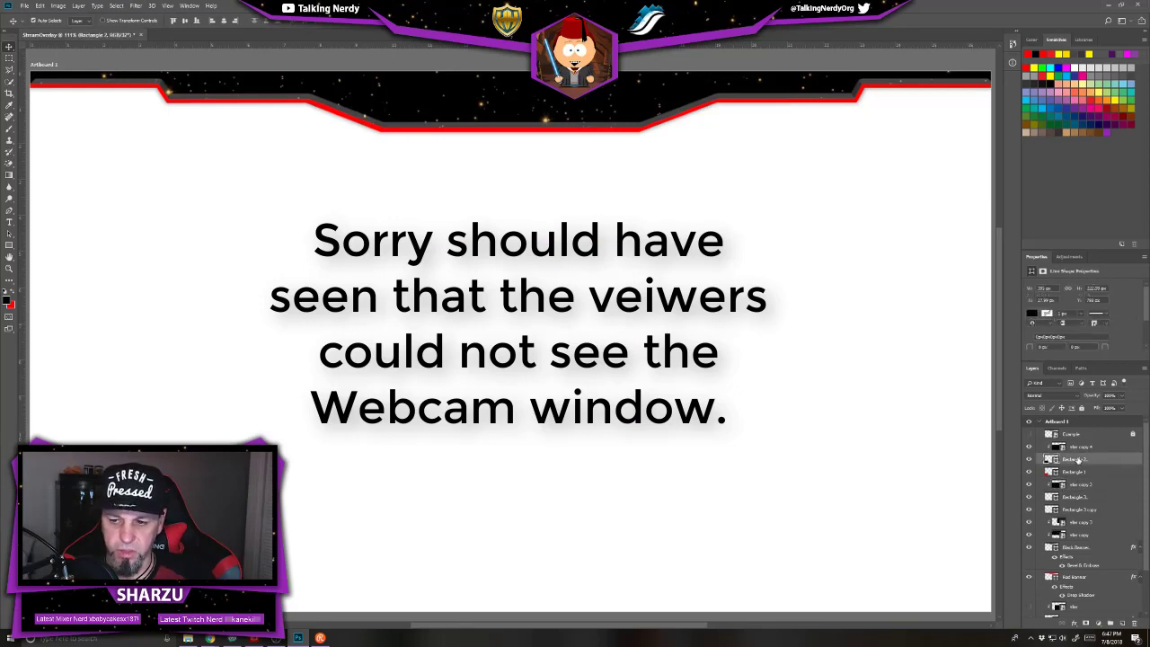
right_click(1079, 460)
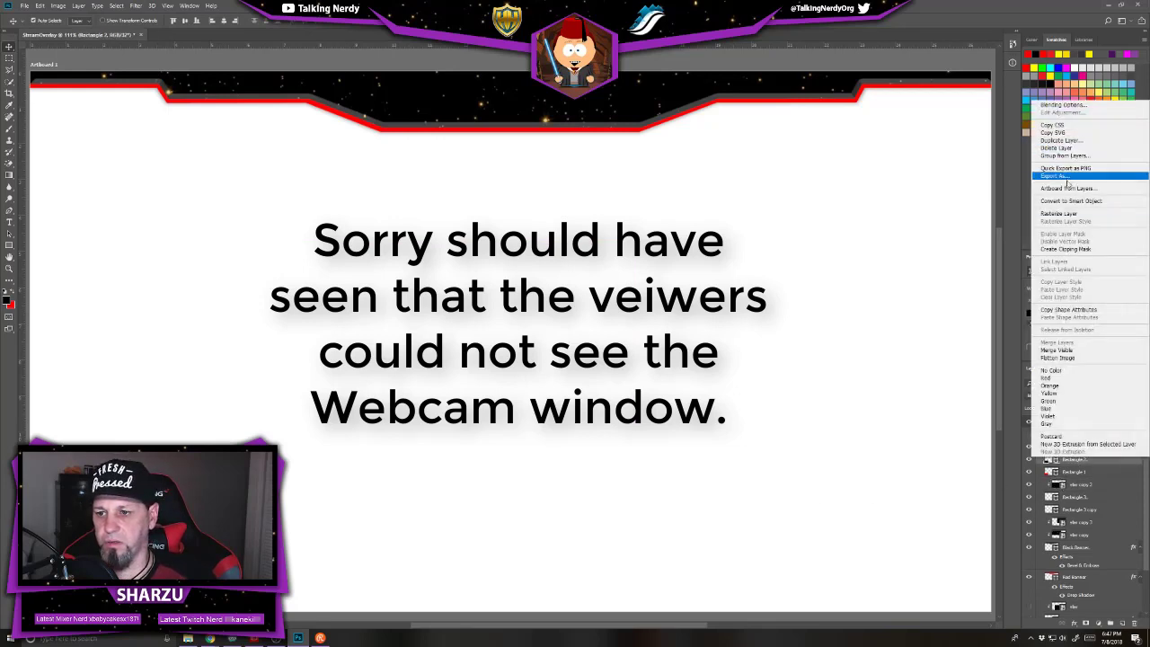
click(1063, 105)
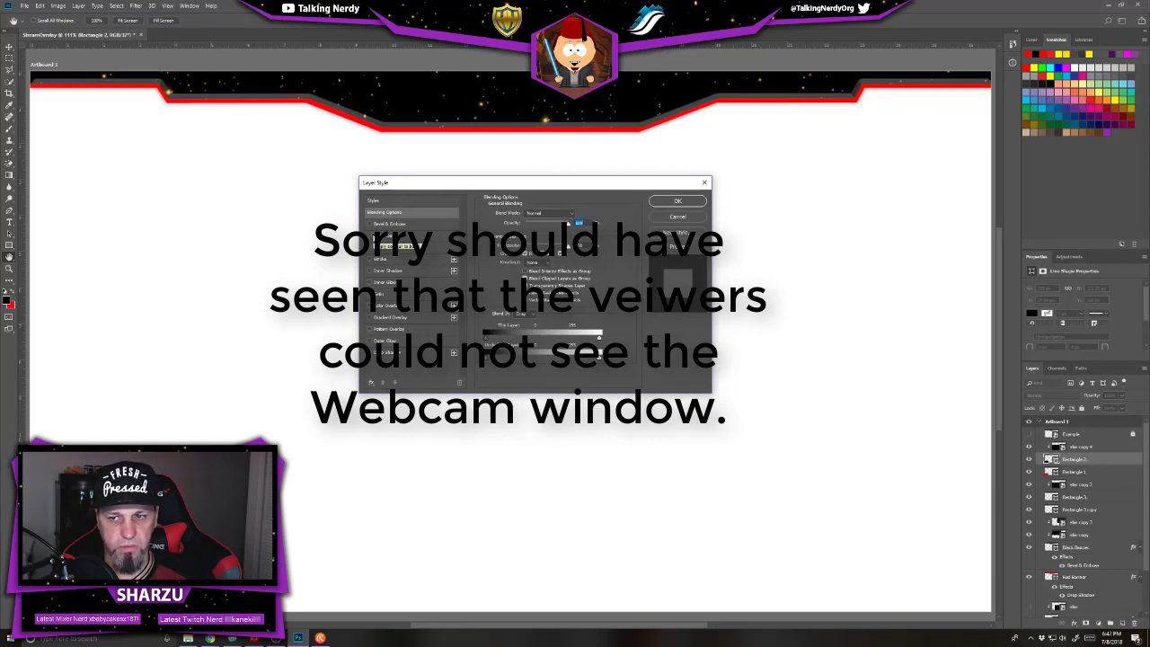
click(369, 224)
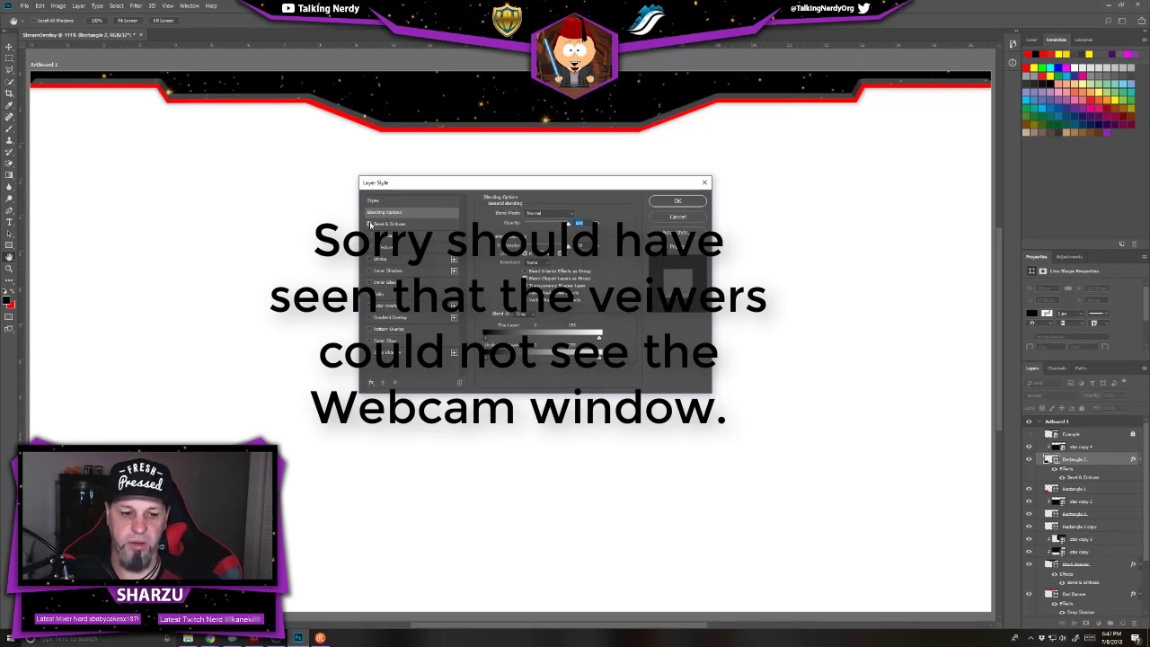
click(370, 224)
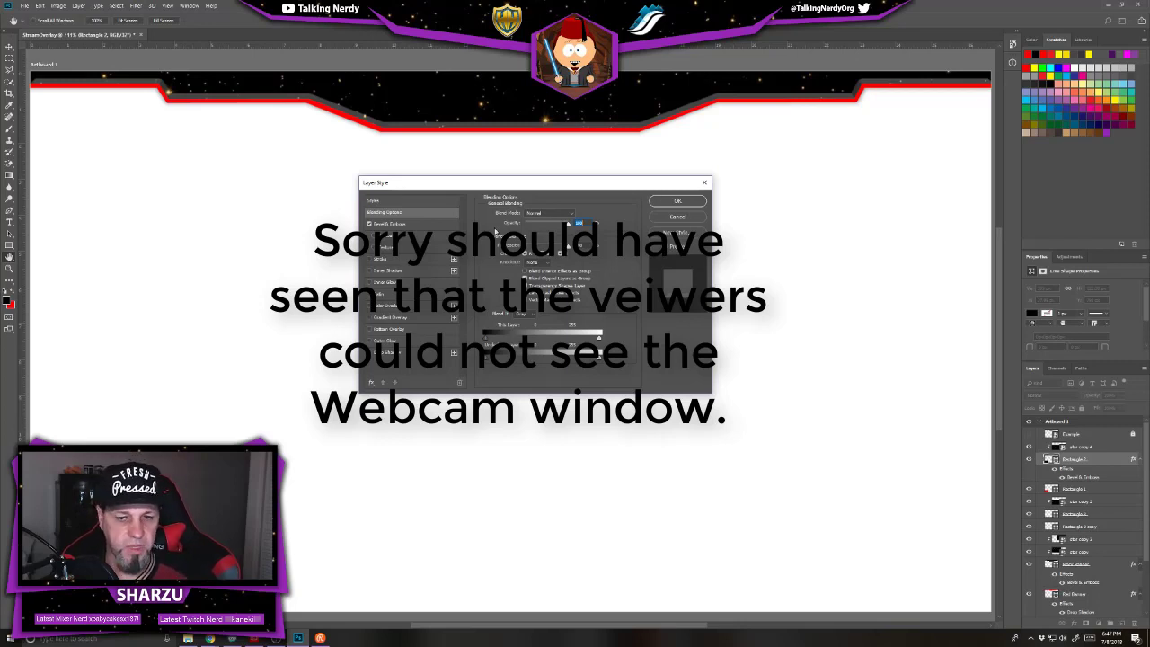
click(663, 201)
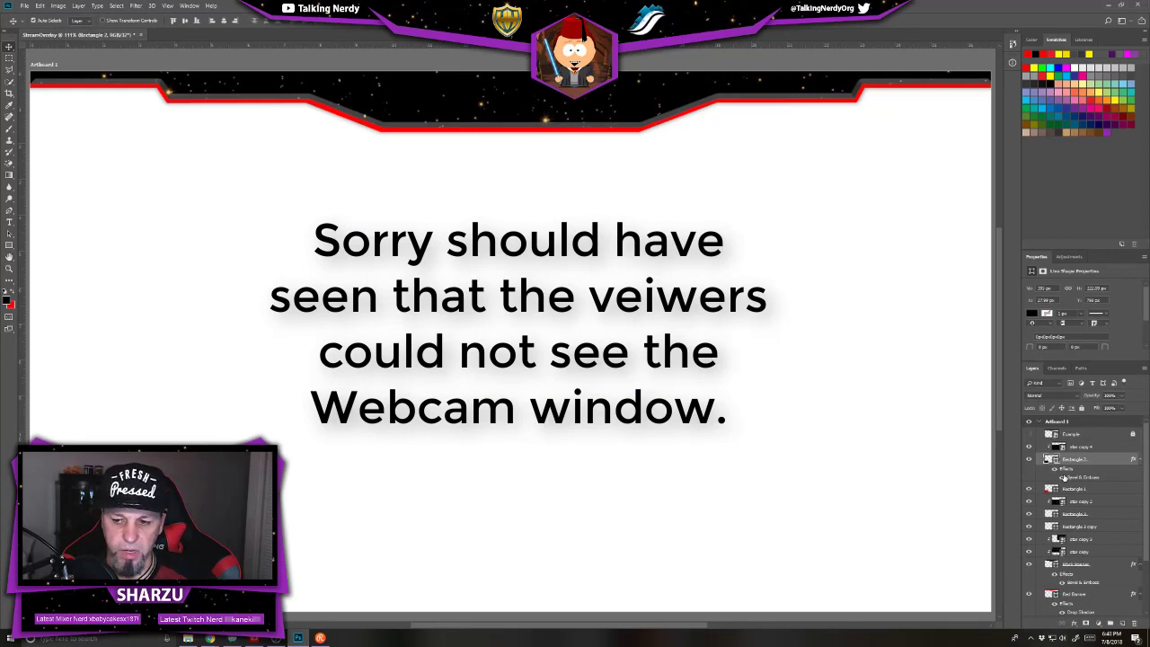
- Add a Bevel & Emboss effect to the Rectangle 3 layer that forms the webcam frame's lower tab
click(1074, 513)
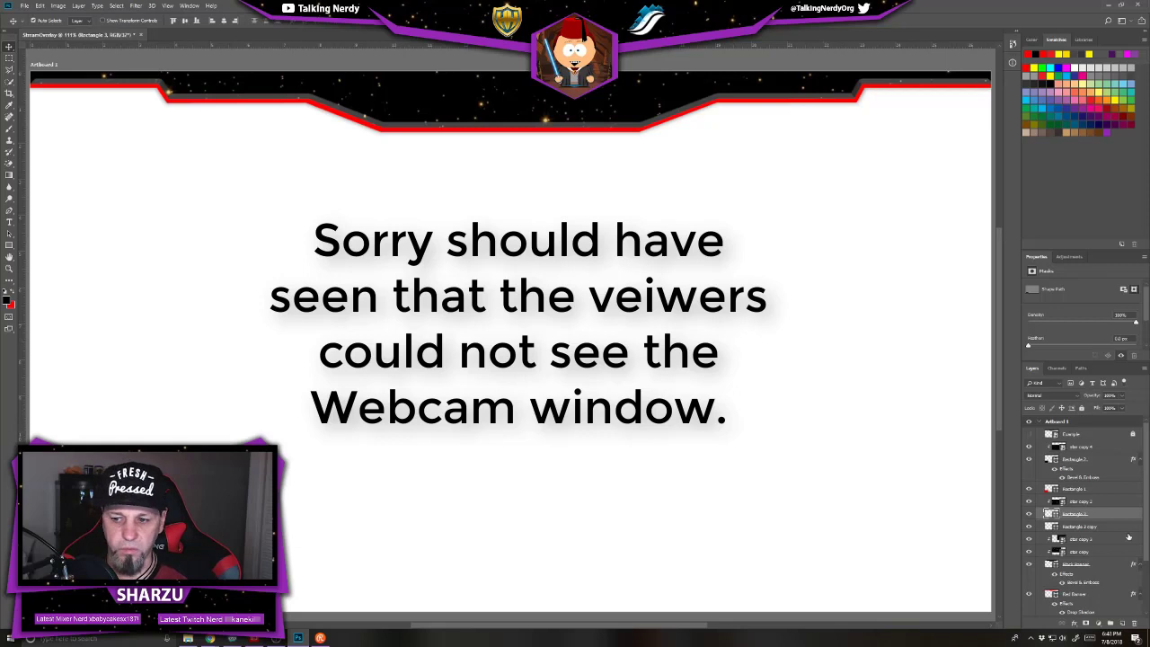
right_click(1124, 513)
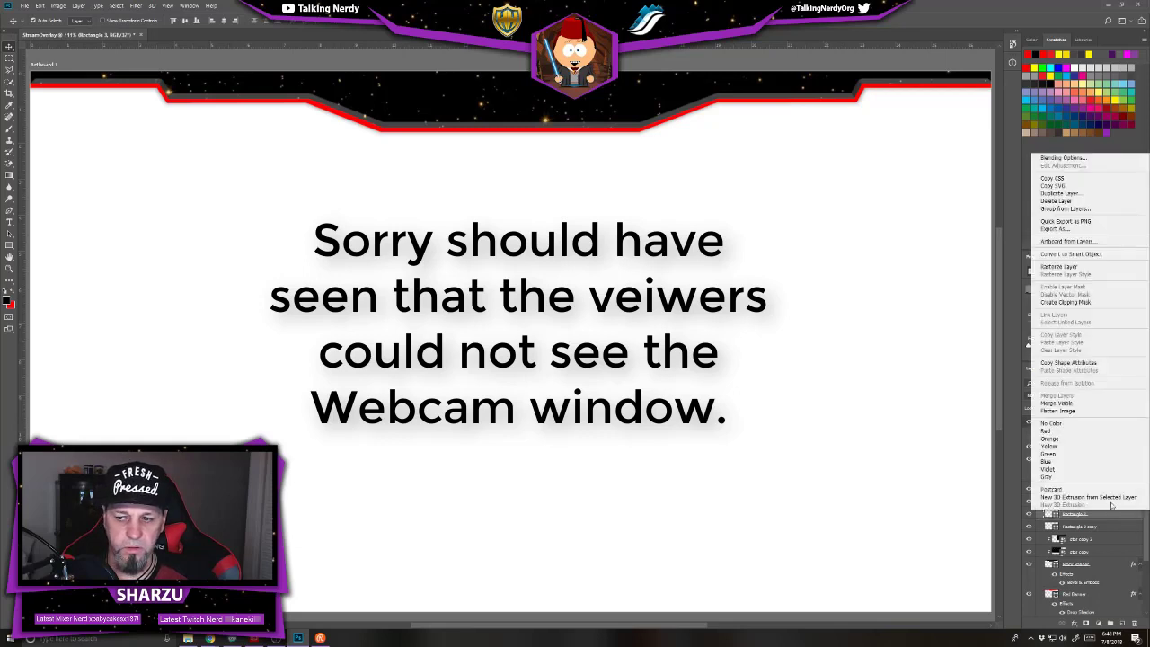
click(1056, 158)
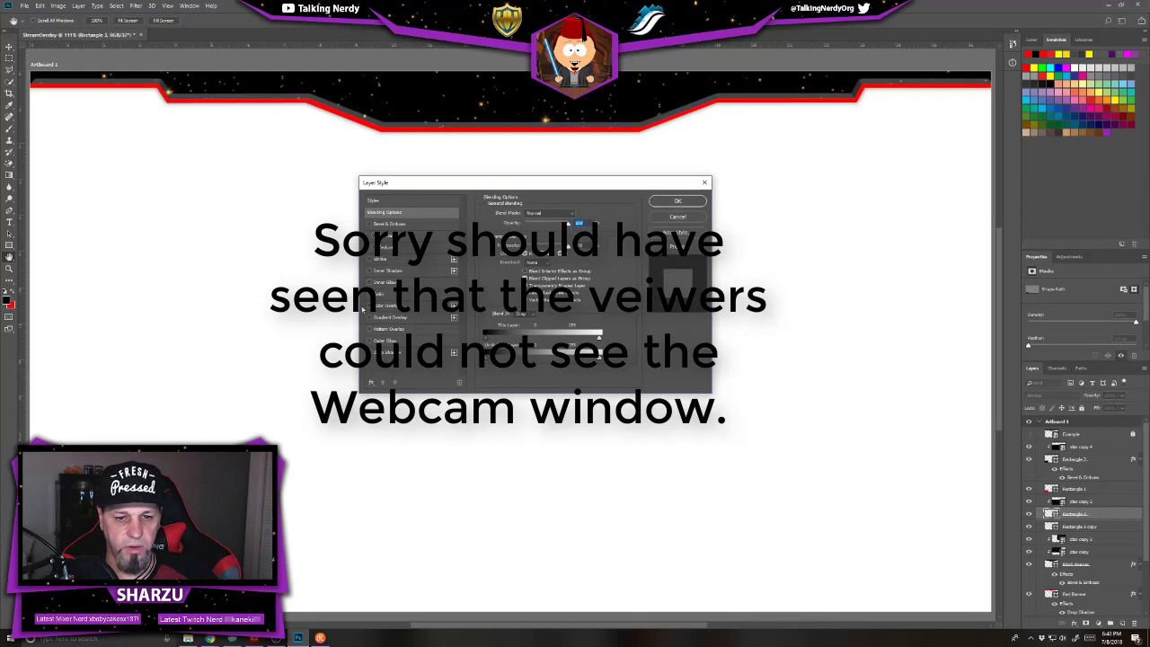
click(369, 224)
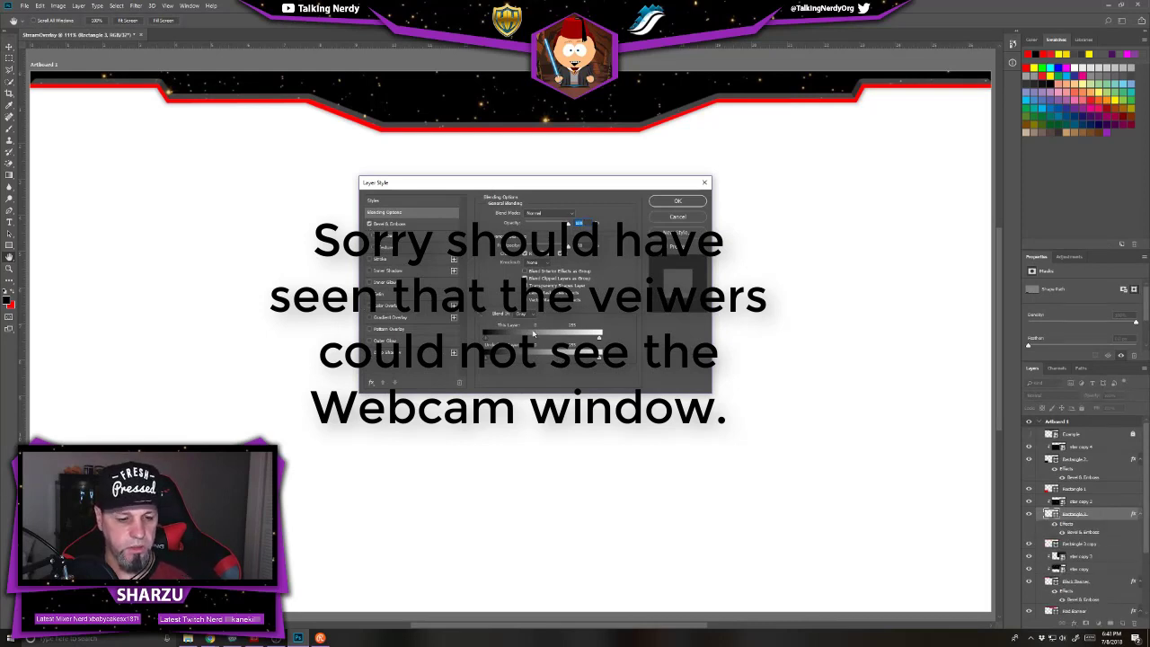
click(692, 202)
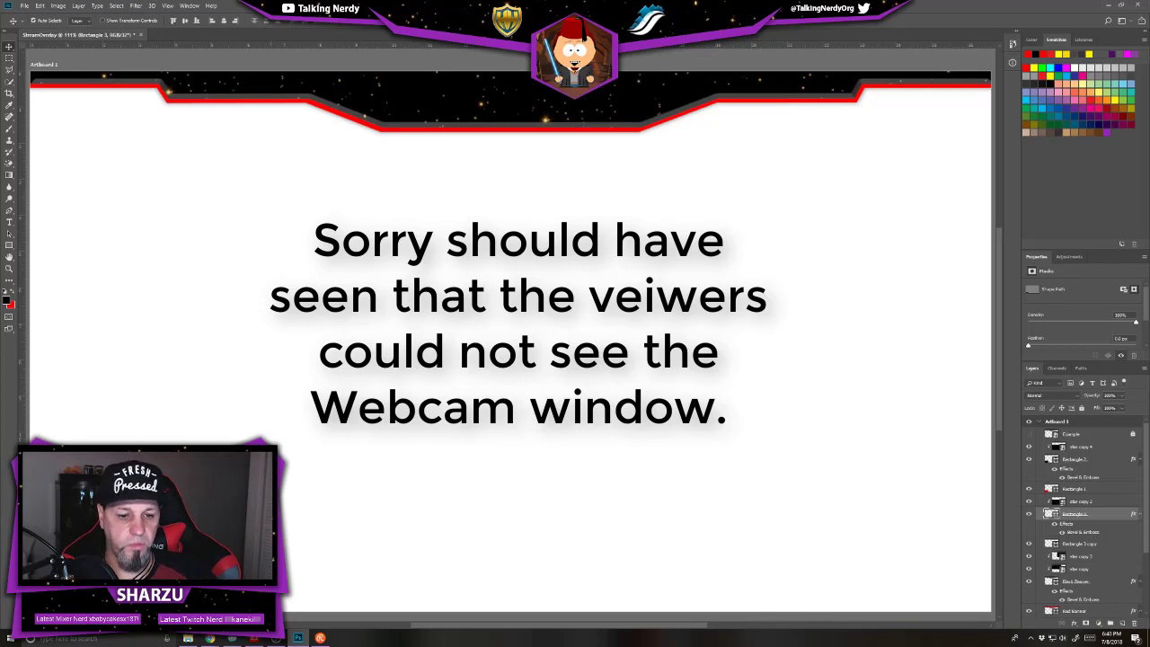
- Add a Drop Shadow effect to Rectangle 1, the red border of the webcam frame
click(1069, 489)
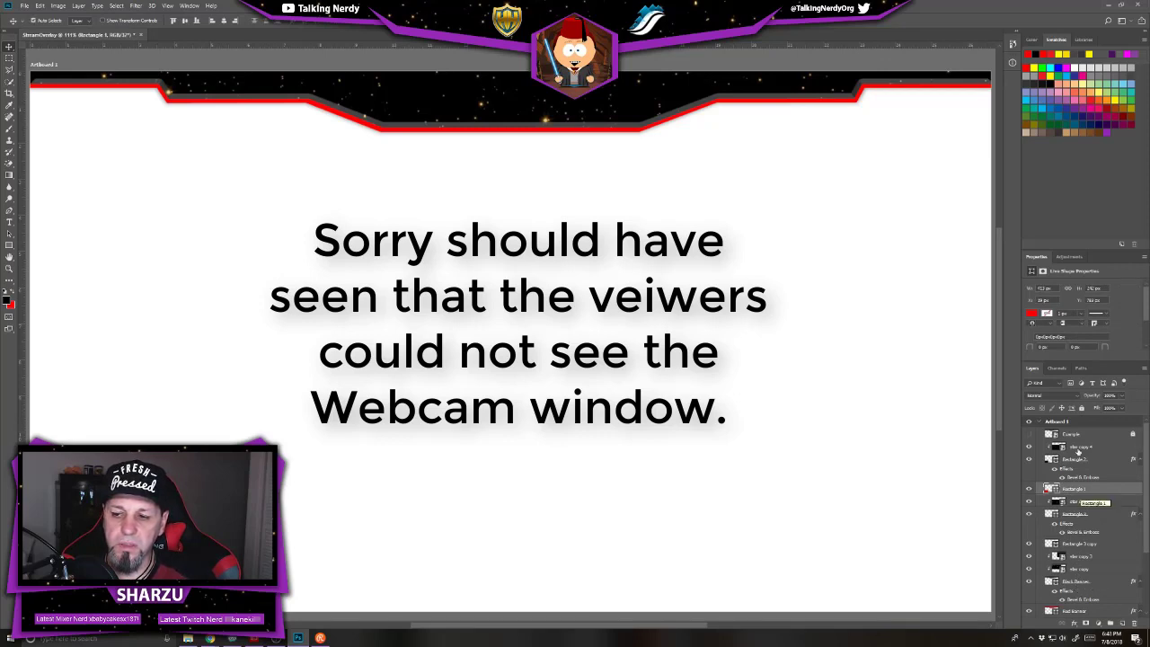
scroll(1086, 520, down, 1)
scroll(1086, 519, down, 2)
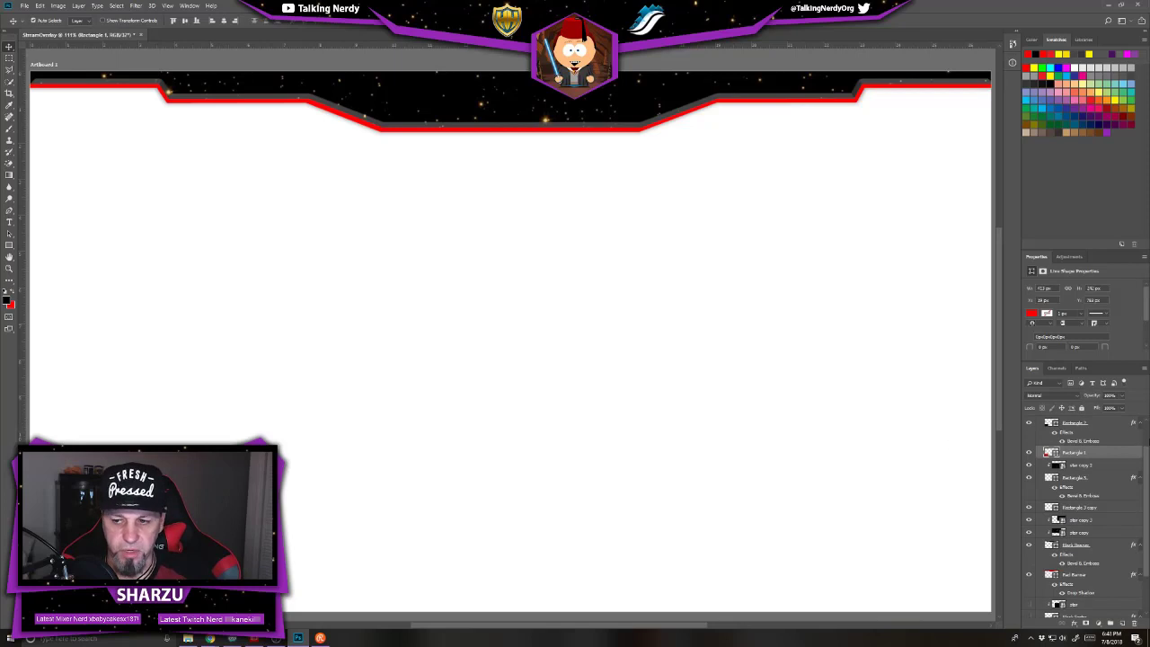
right_click(1128, 451)
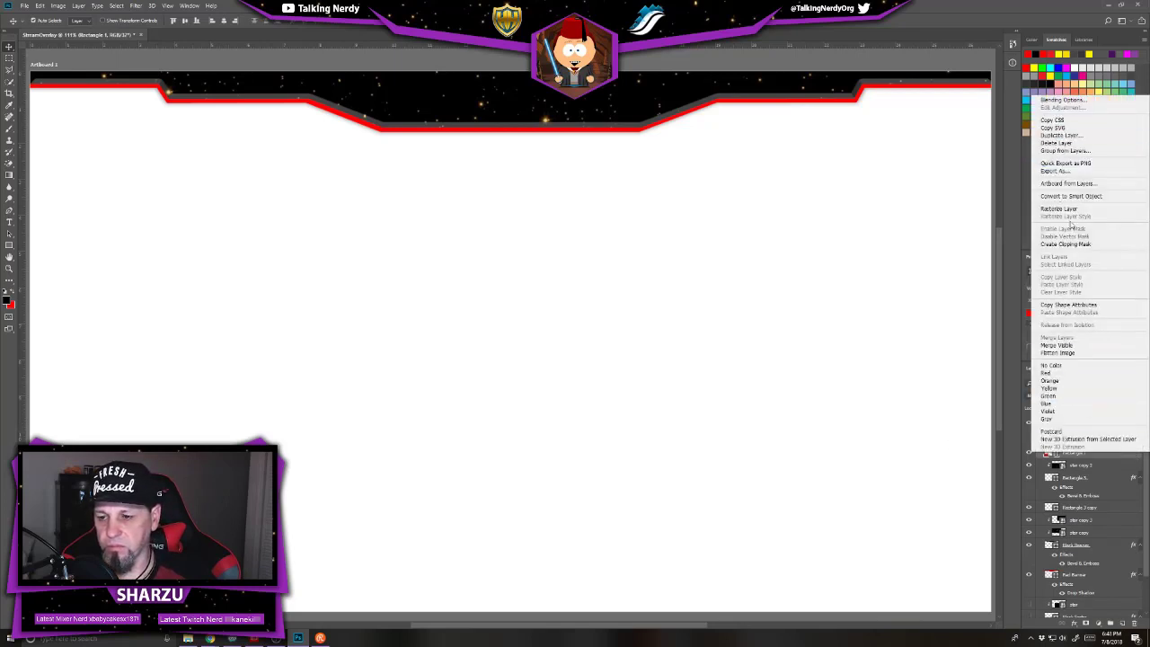
click(1021, 114)
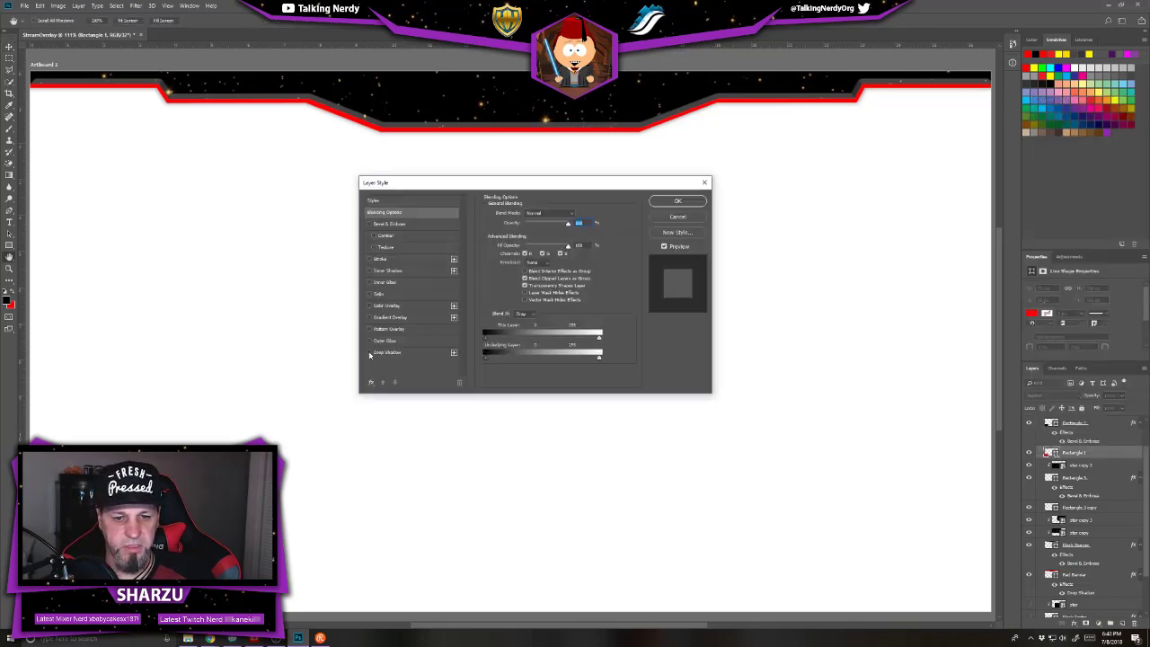
click(369, 353)
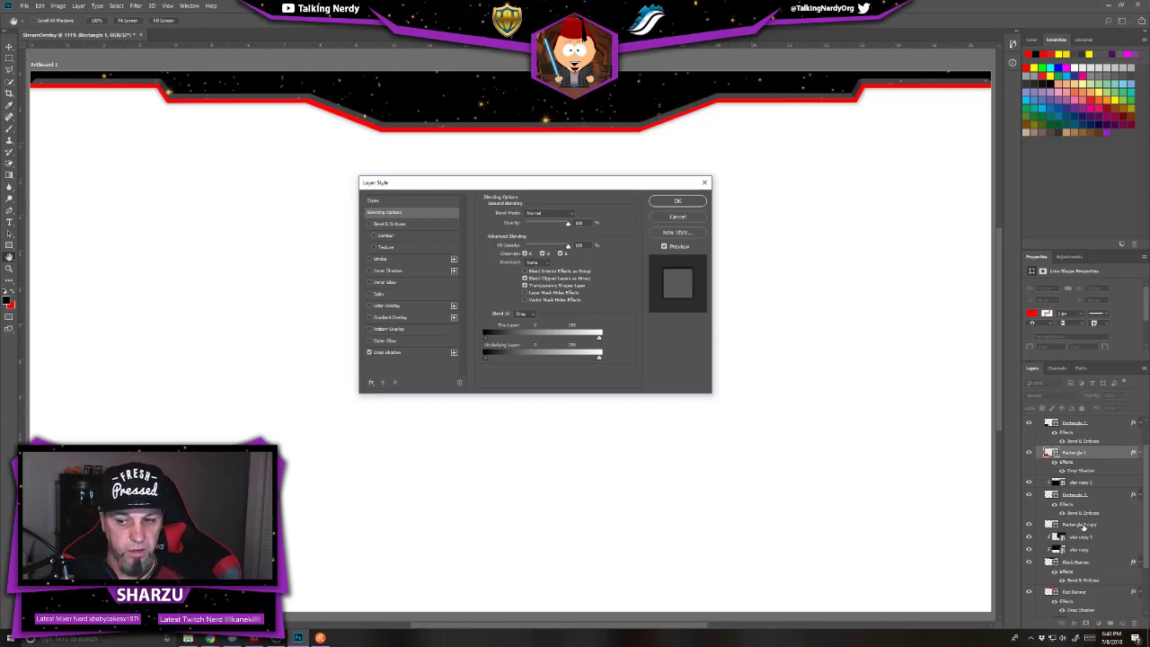
click(678, 201)
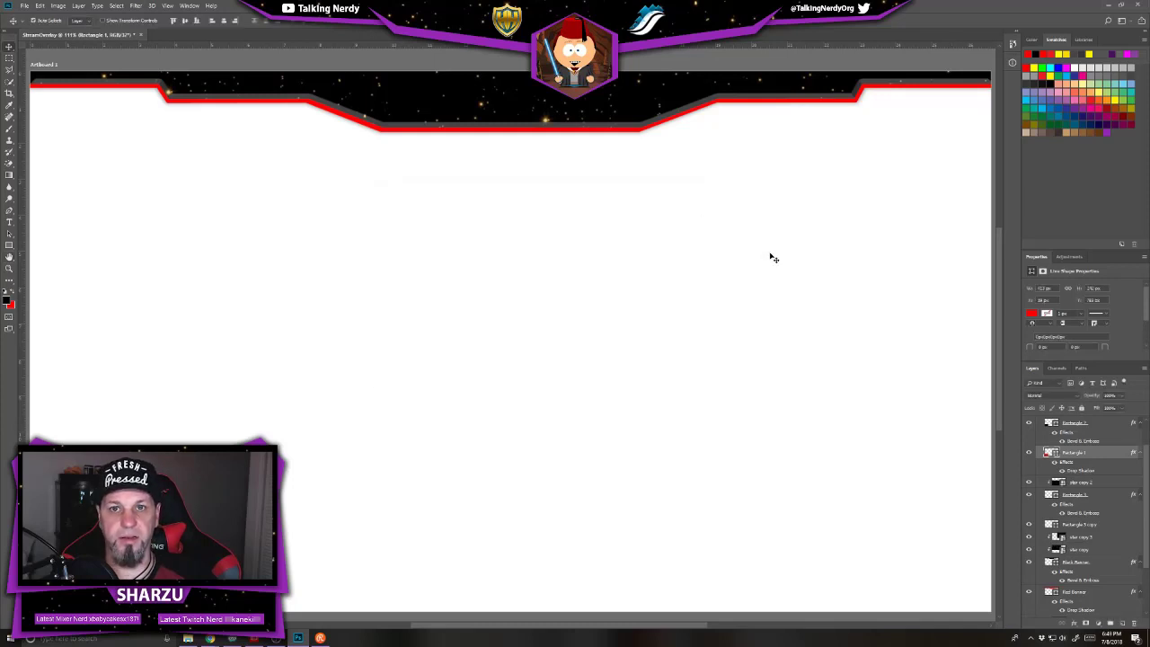
- Add a Drop Shadow to Rectangle 3 copy, the red edge of the lower tab, and adjust its global light angle
click(1081, 526)
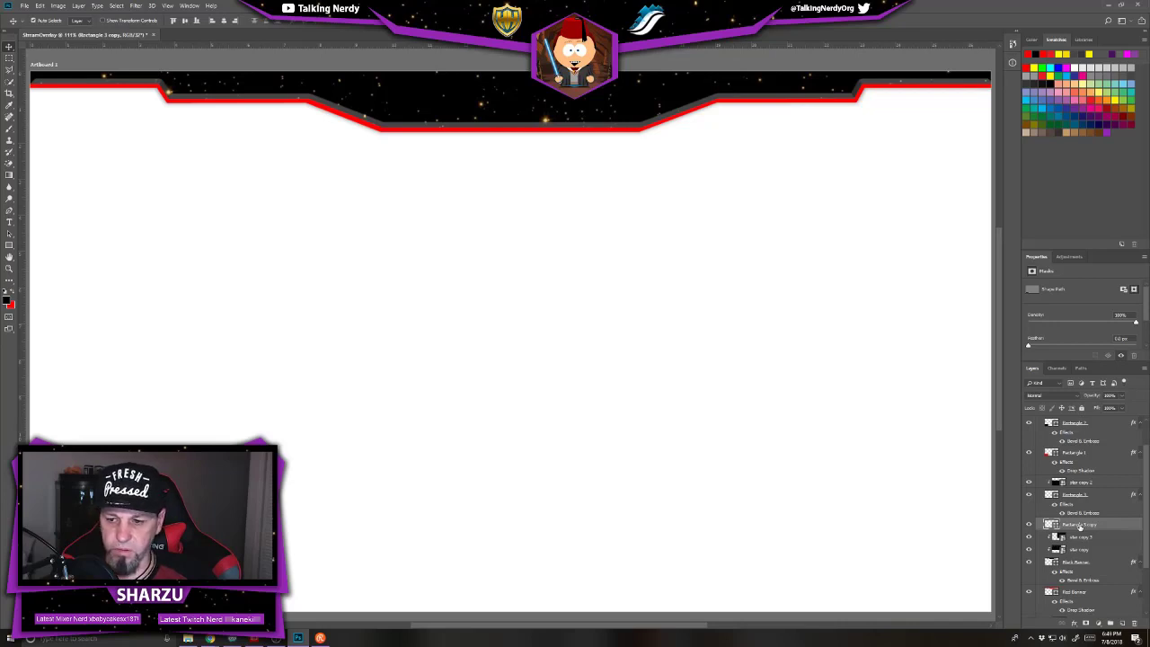
right_click(1070, 526)
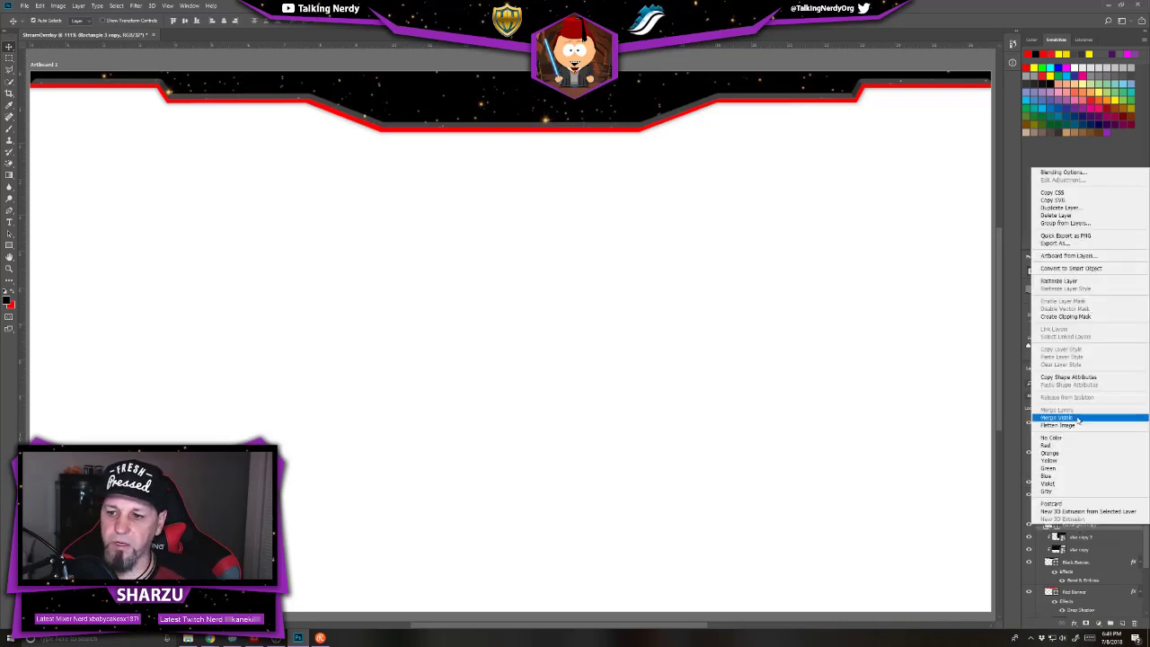
click(1065, 172)
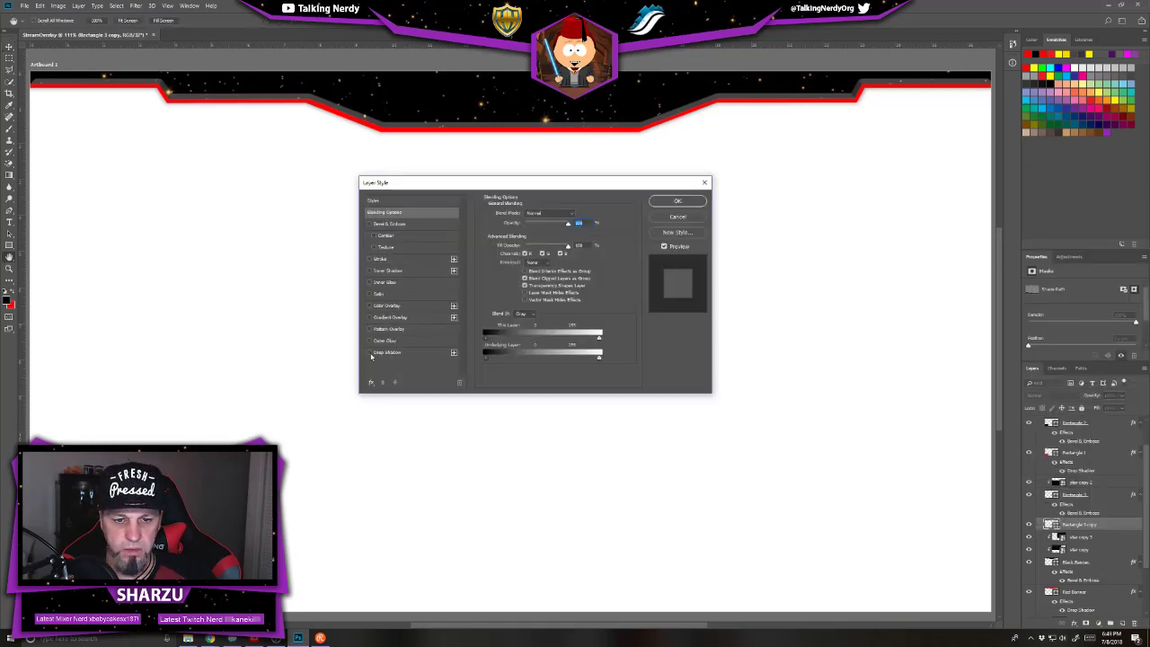
click(368, 353)
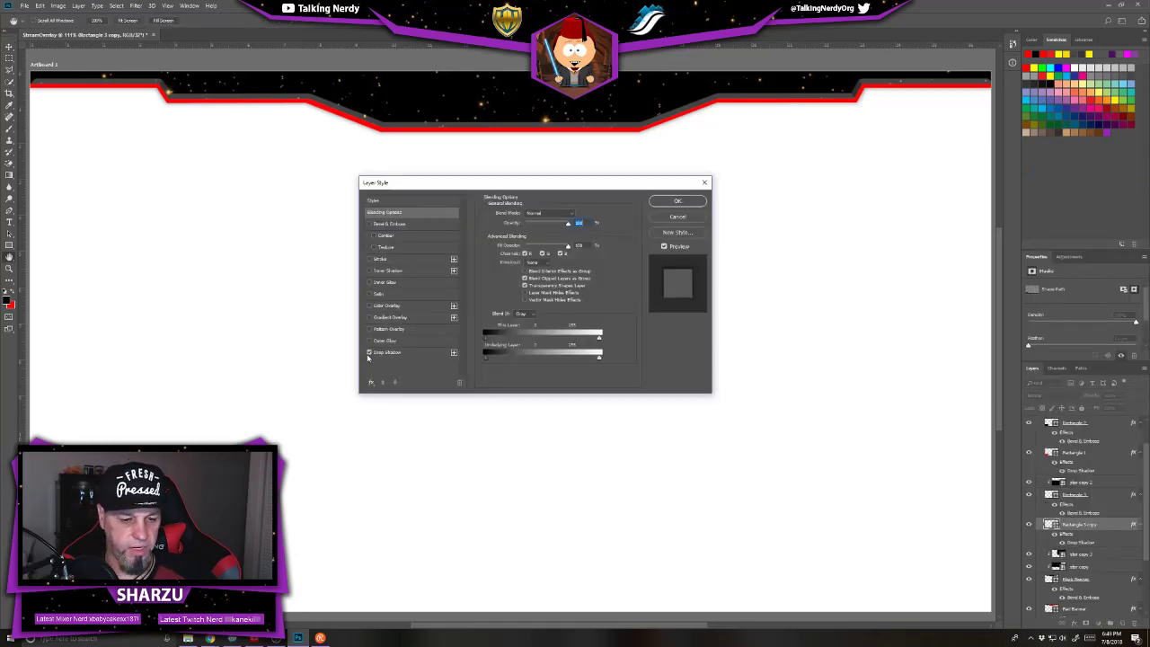
click(412, 354)
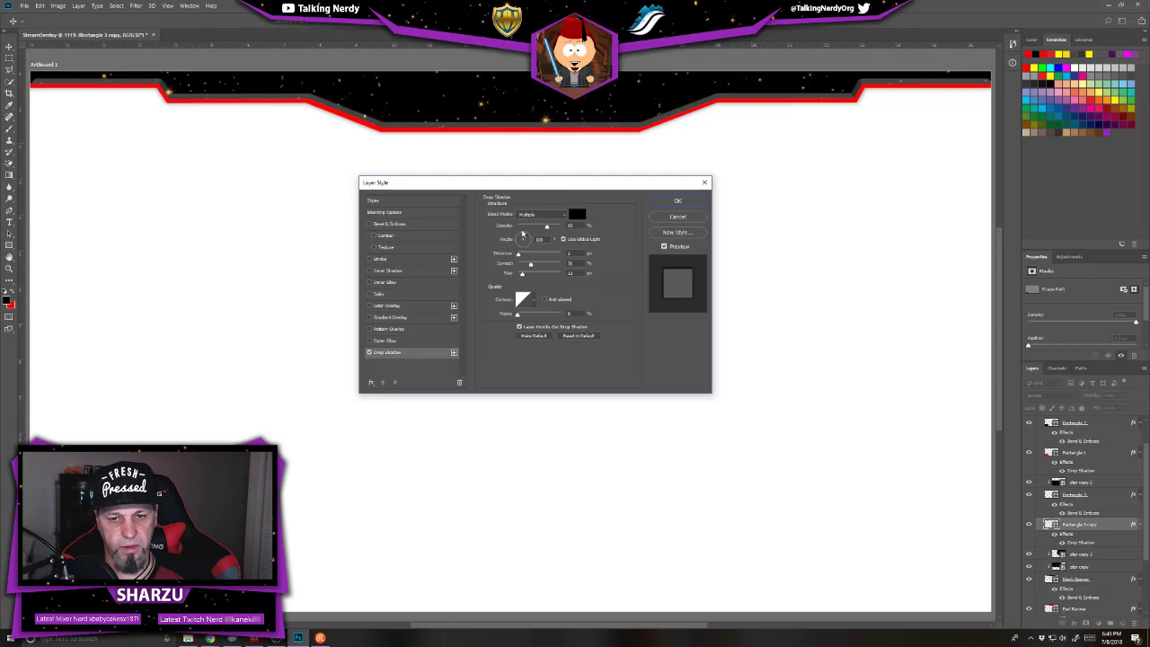
click(522, 234)
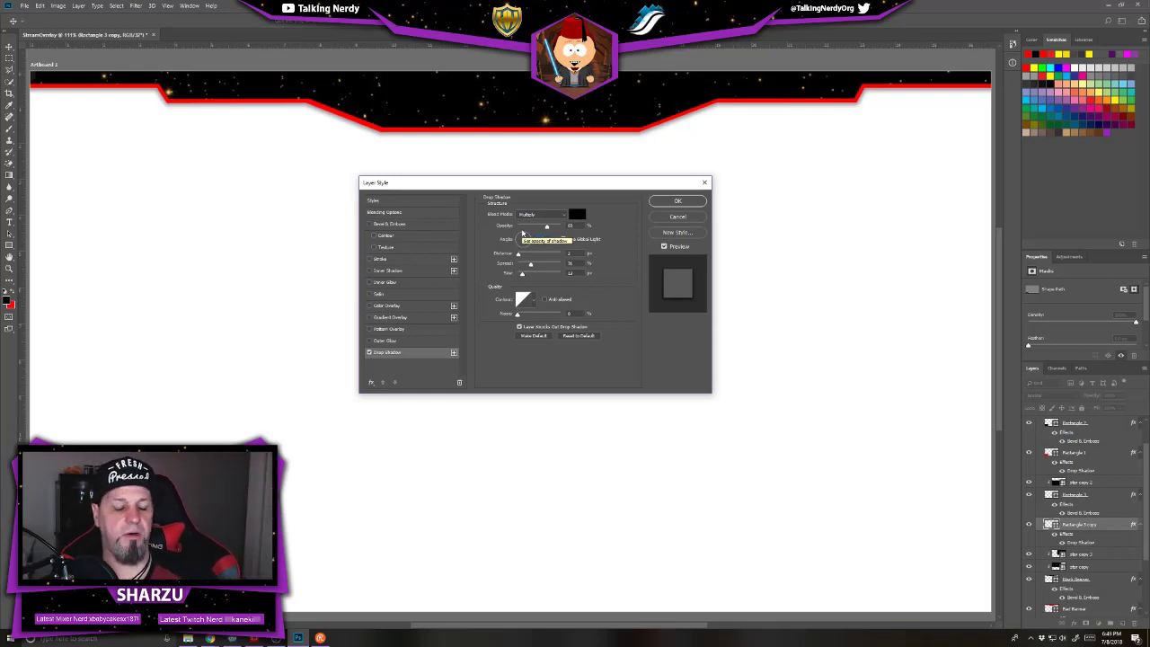
click(539, 239)
click(676, 202)
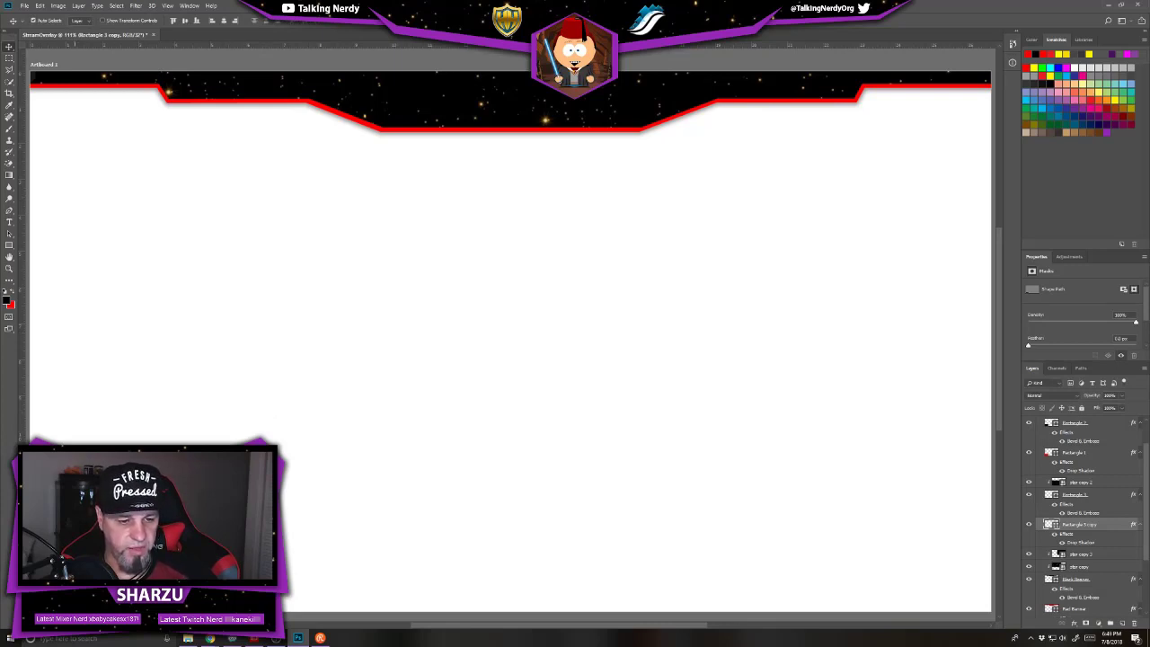
- Examine the webcam frame and its lower tab up close to check the applied bevels and drop shadows
click(9, 268)
drag(46, 604, 100, 605)
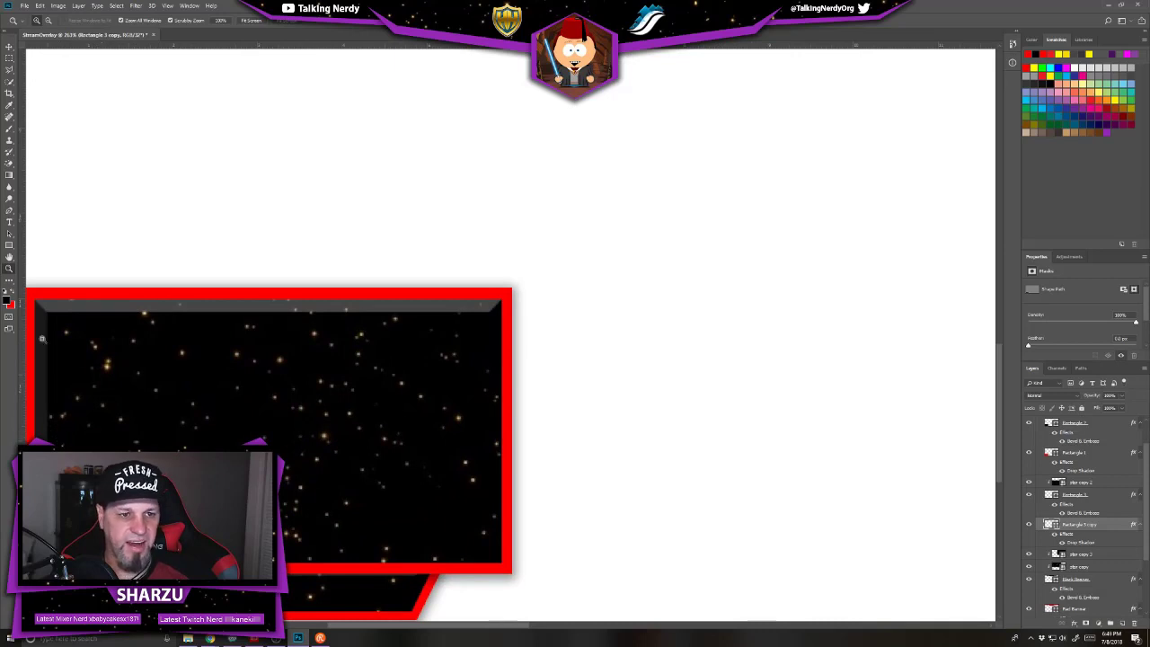
click(9, 45)
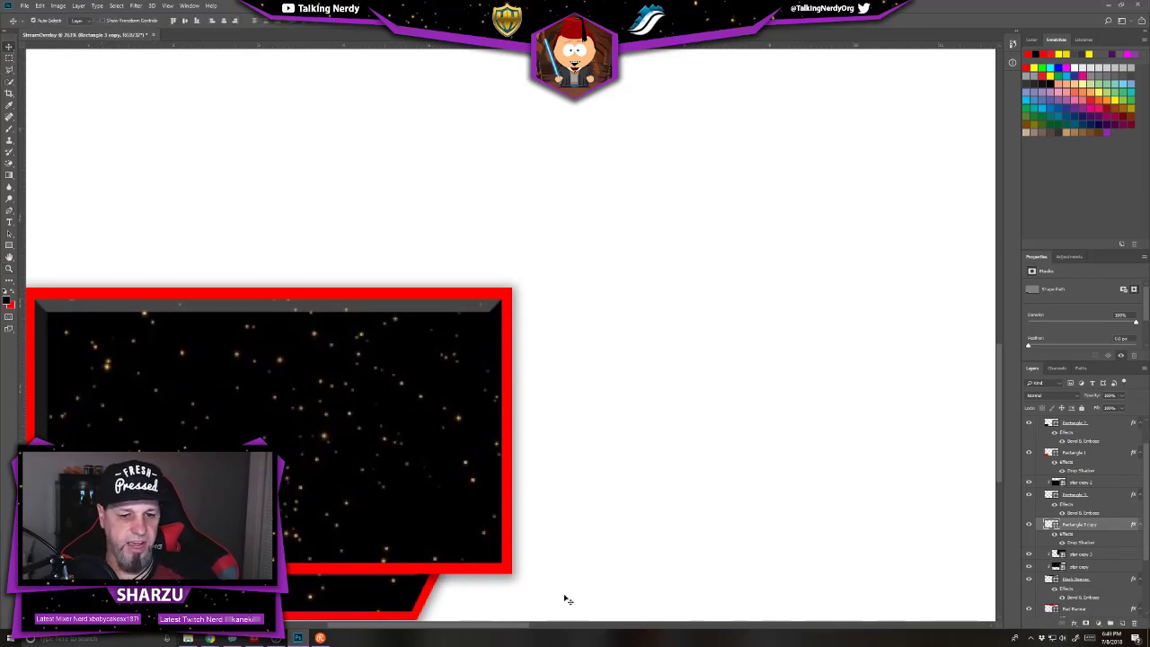
scroll(585, 398, down, 3)
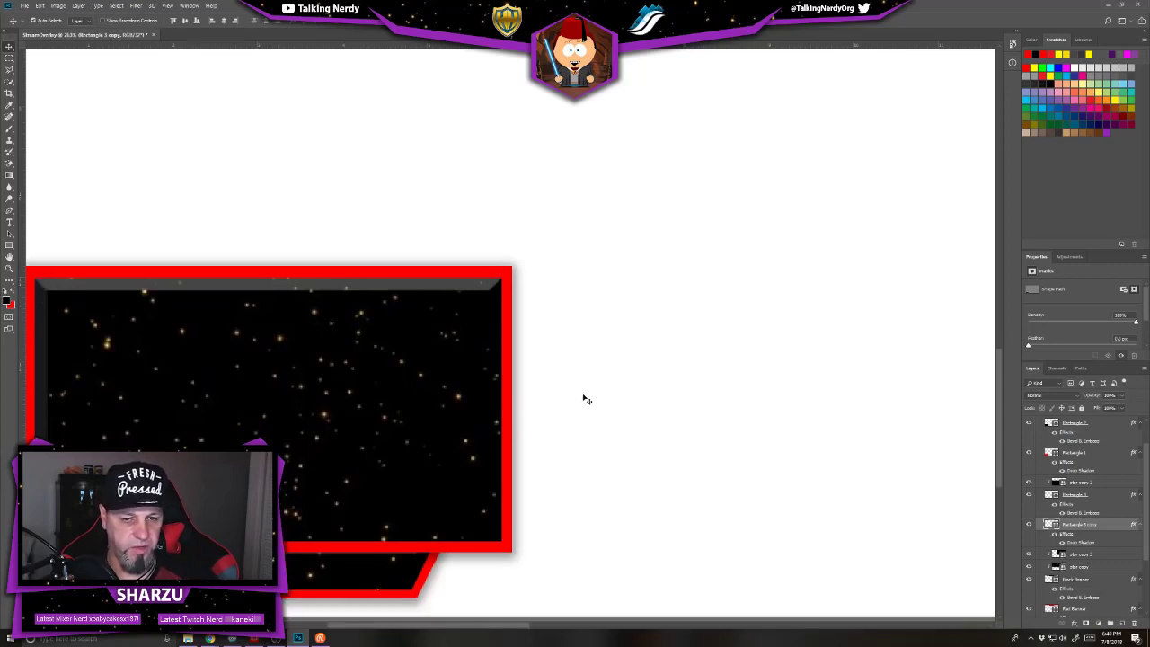
scroll(452, 270, up, 5)
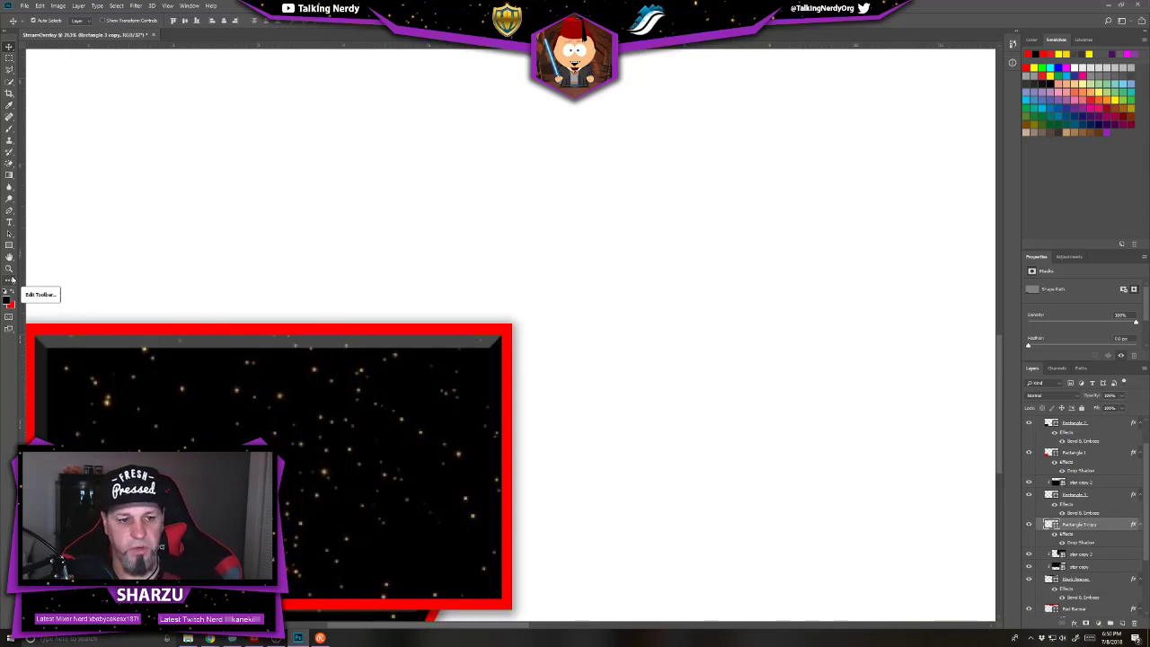
scroll(168, 254, down, 1)
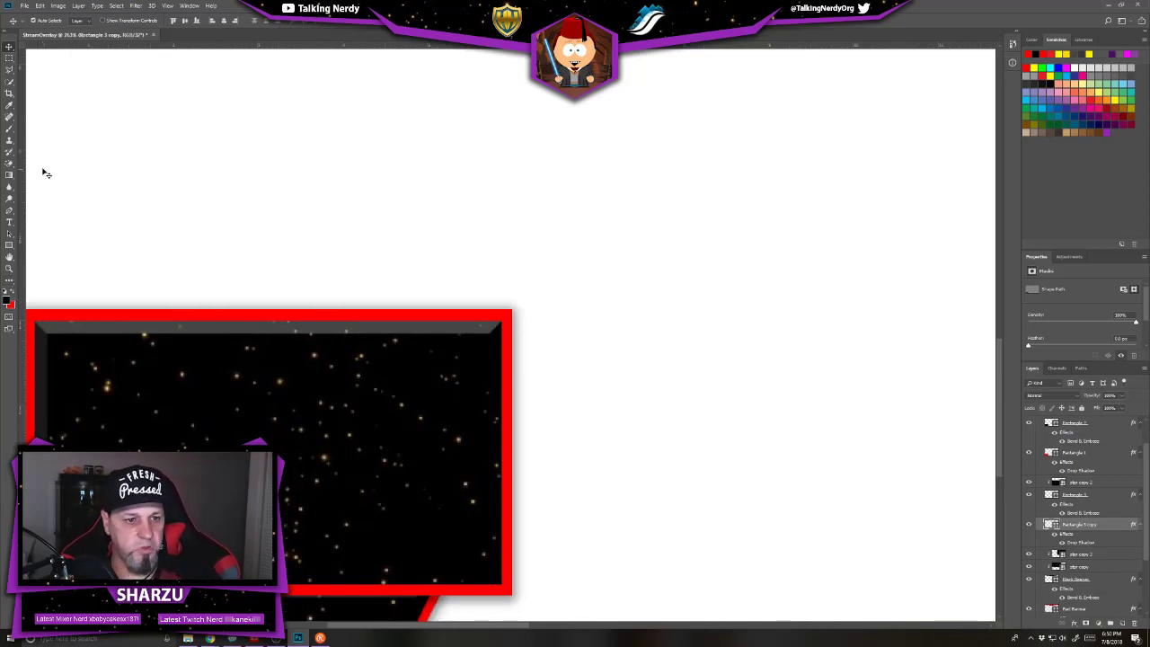
click(9, 270)
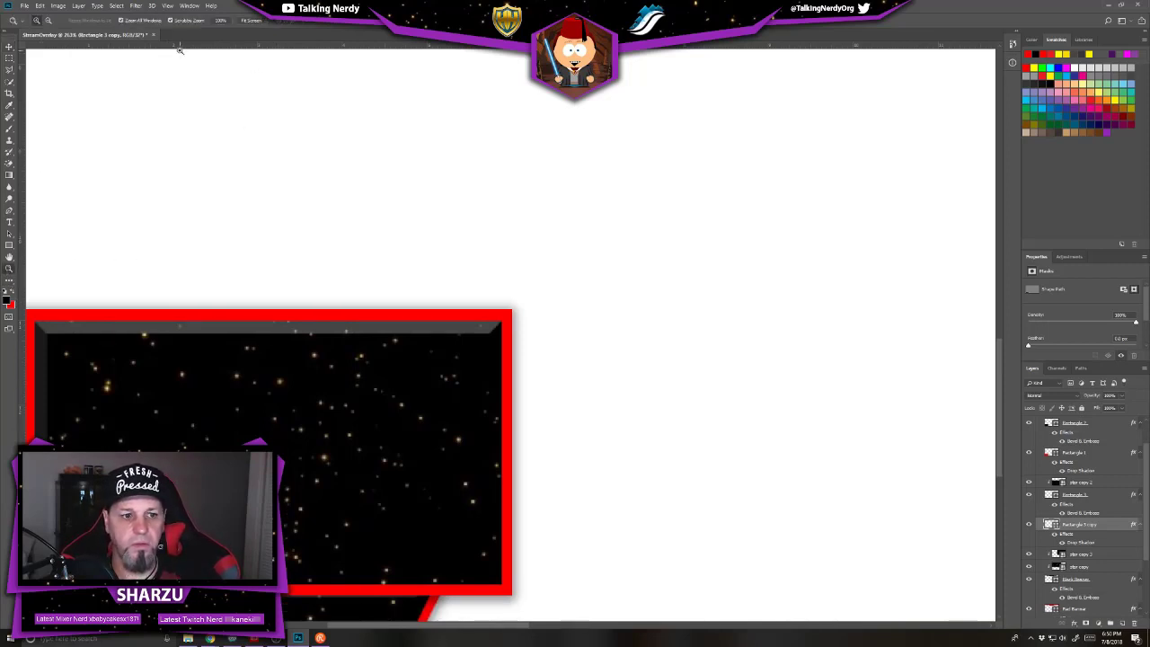
- Set the foreground color to white and draw a rectangle inside the webcam frame for the camera area
click(247, 22)
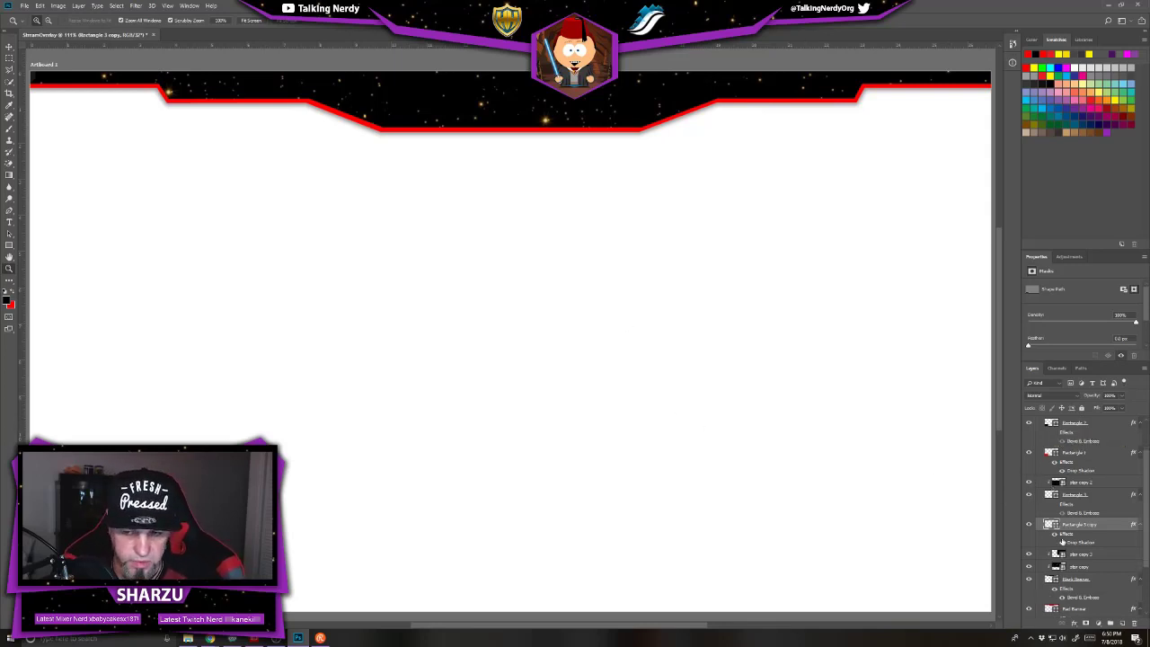
scroll(1062, 553, down, 3)
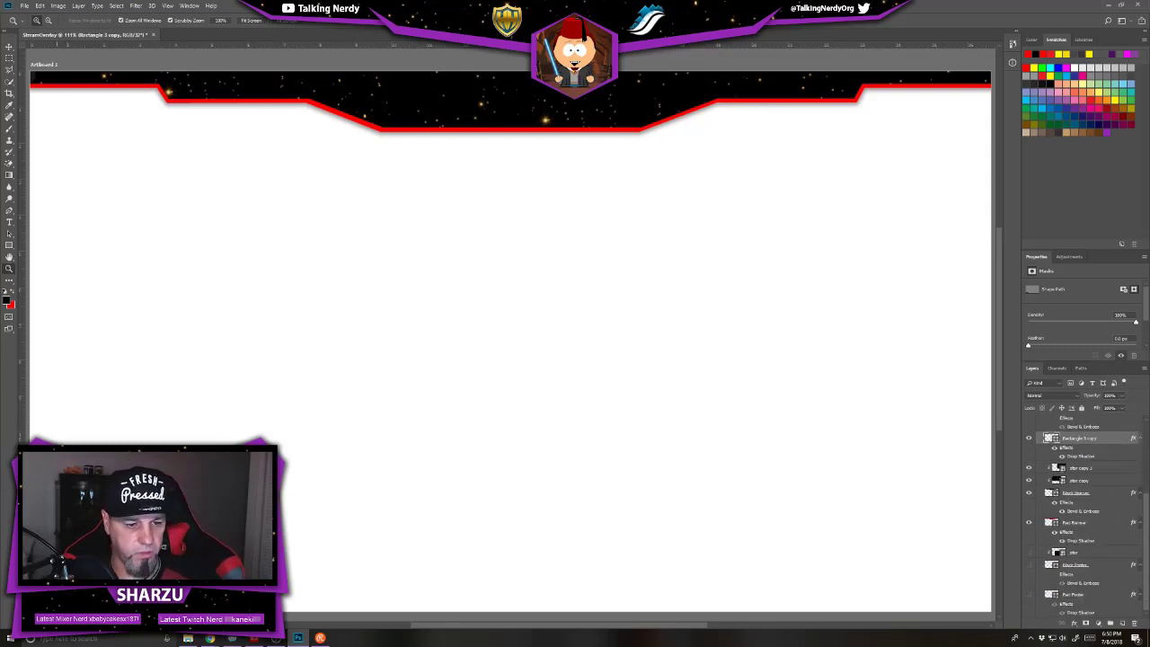
click(8, 302)
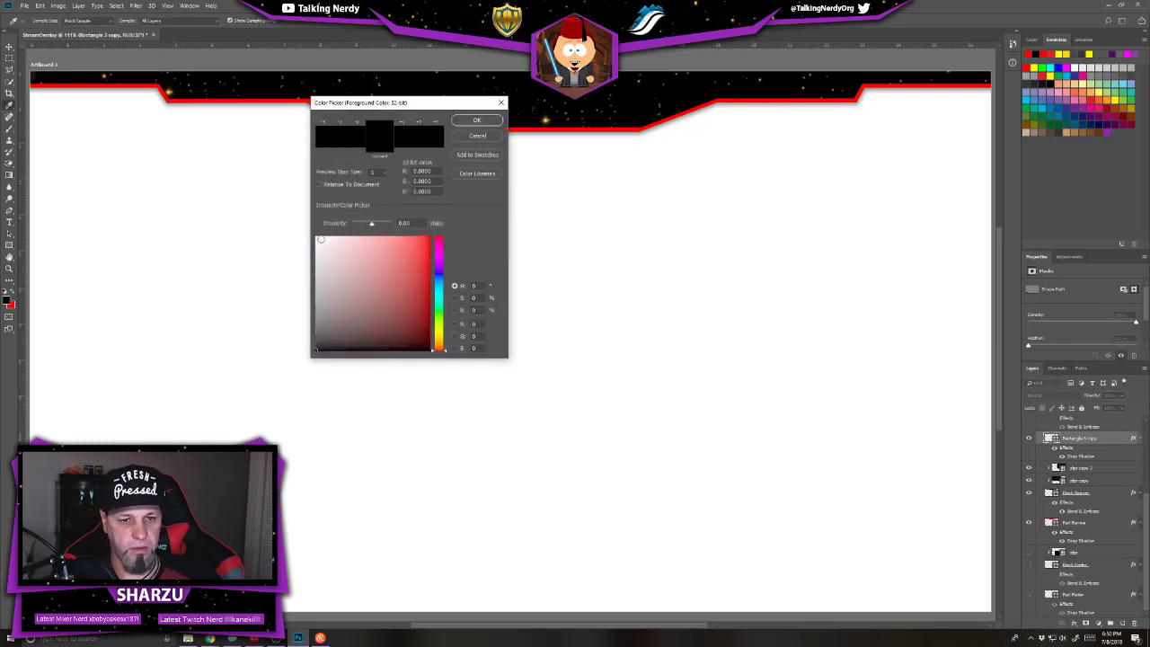
click(478, 121)
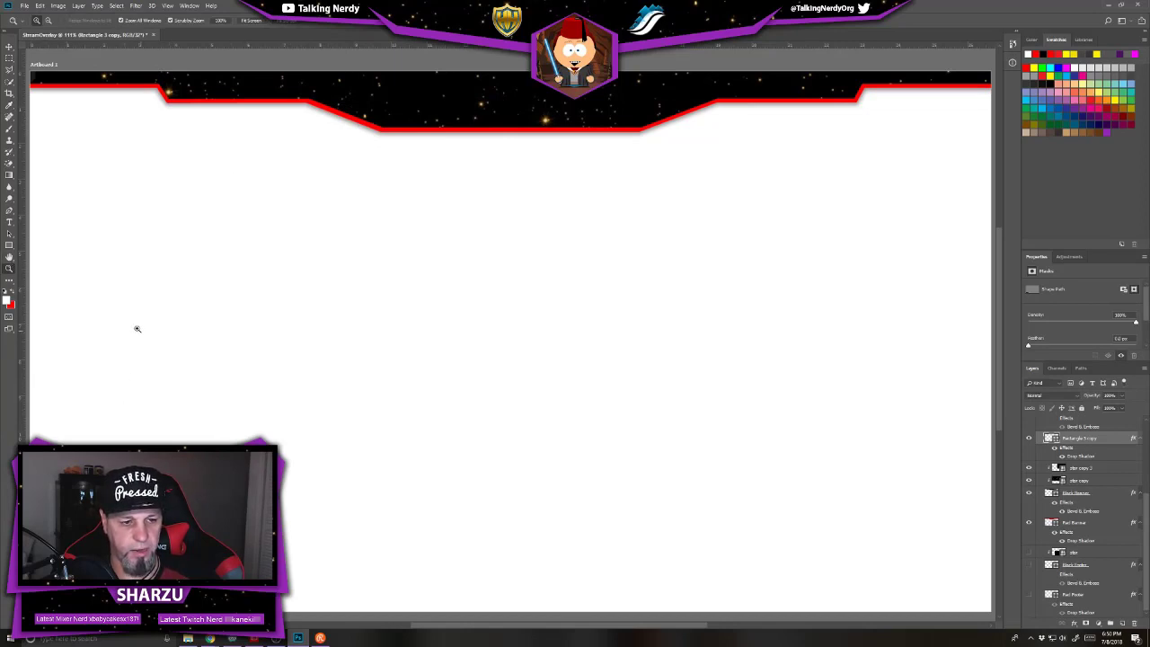
click(9, 245)
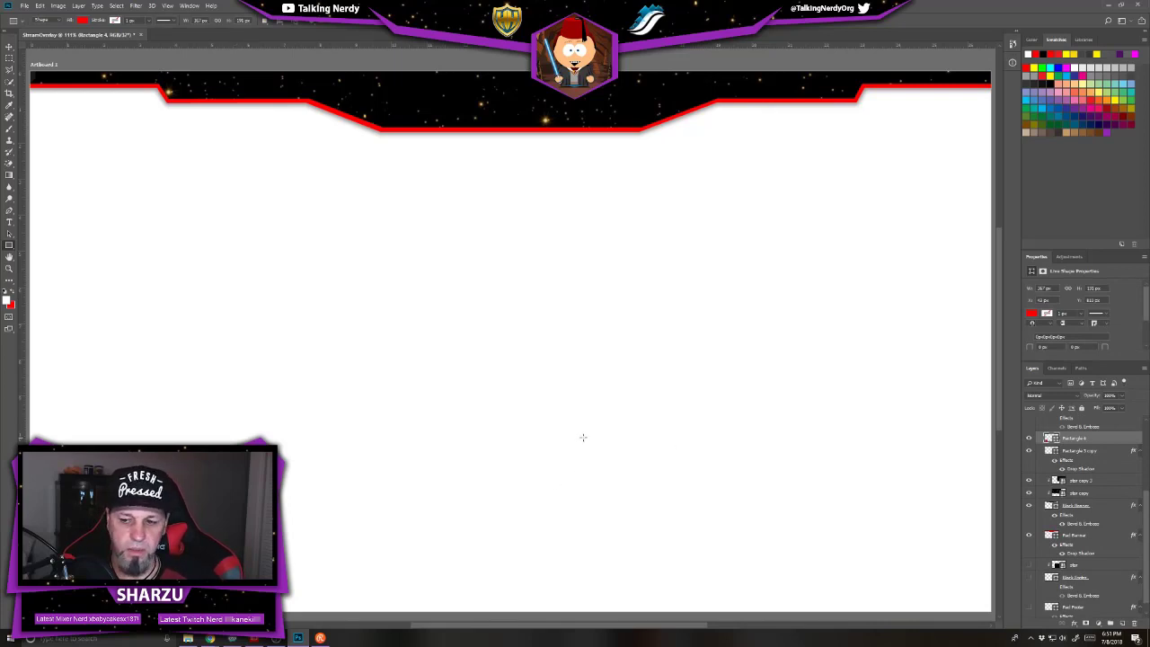
- Move the Rectangle 4 layer up the stack to sit directly above star copy 4 and below the Example layer
drag(1065, 441, 1116, 451)
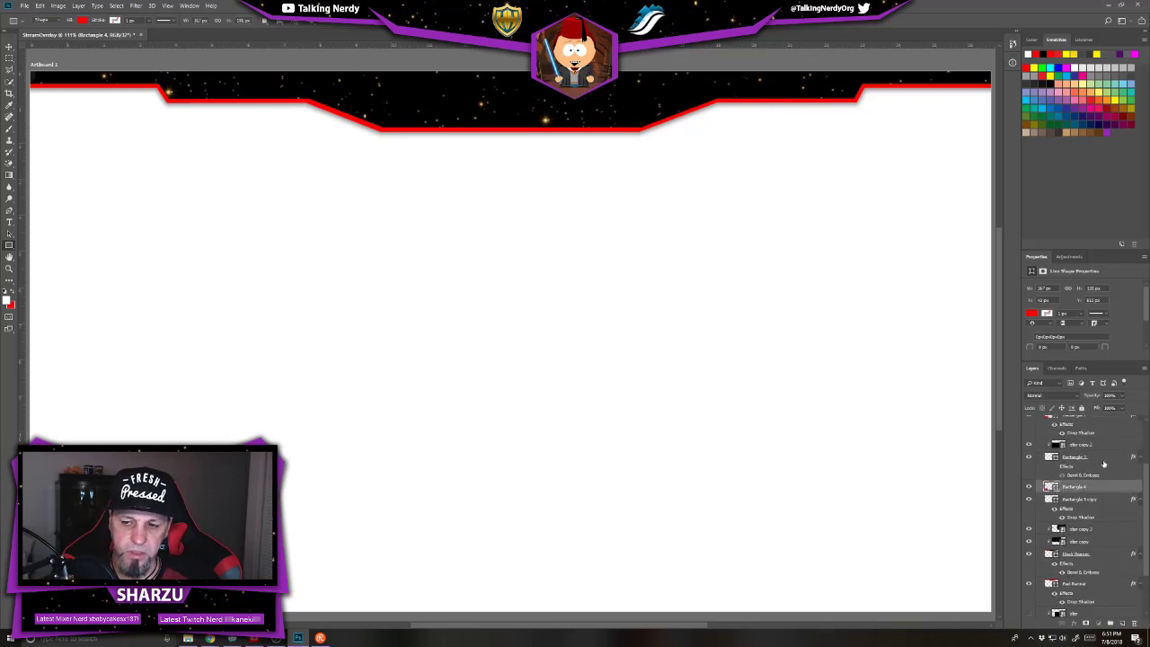
scroll(1103, 464, up, 1)
double_click(1076, 510)
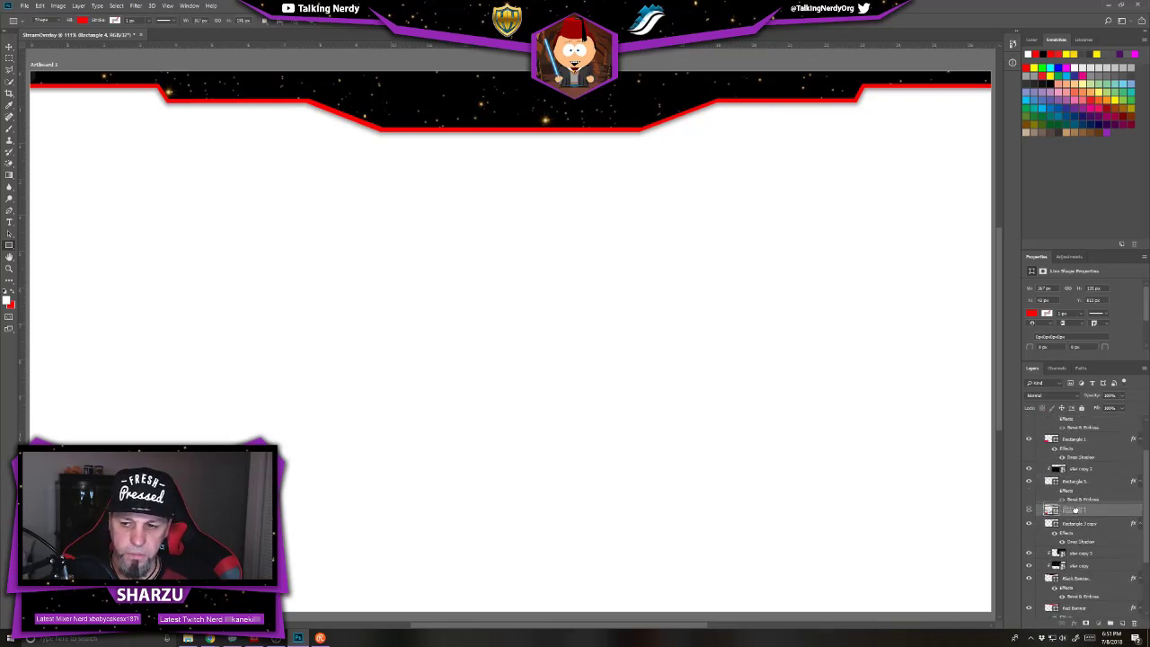
drag(1076, 509, 1083, 465)
scroll(1083, 468, up, 1)
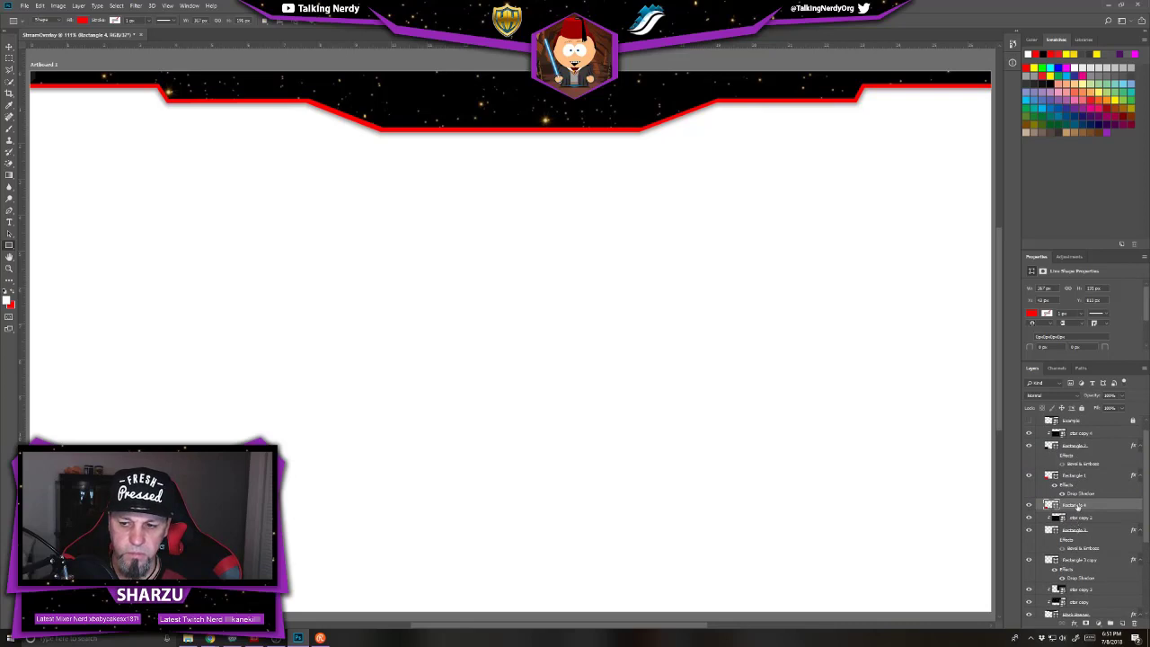
drag(1076, 507, 1078, 445)
scroll(1079, 456, up, 1)
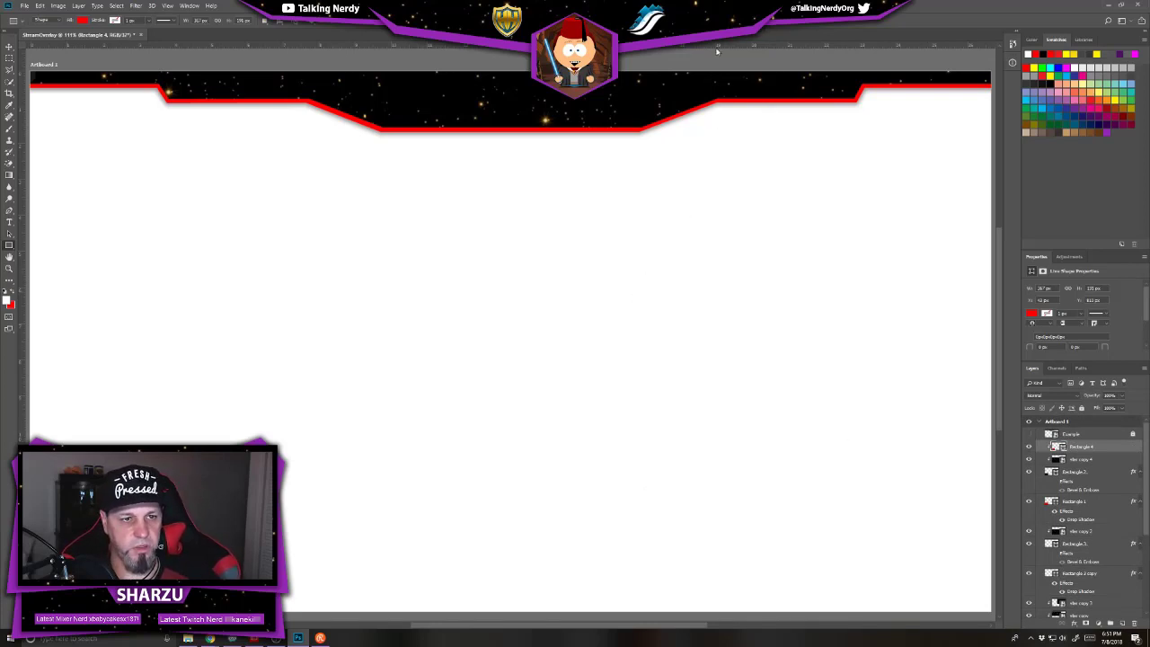
- Set the fill color of Rectangle 4 to gray
click(82, 20)
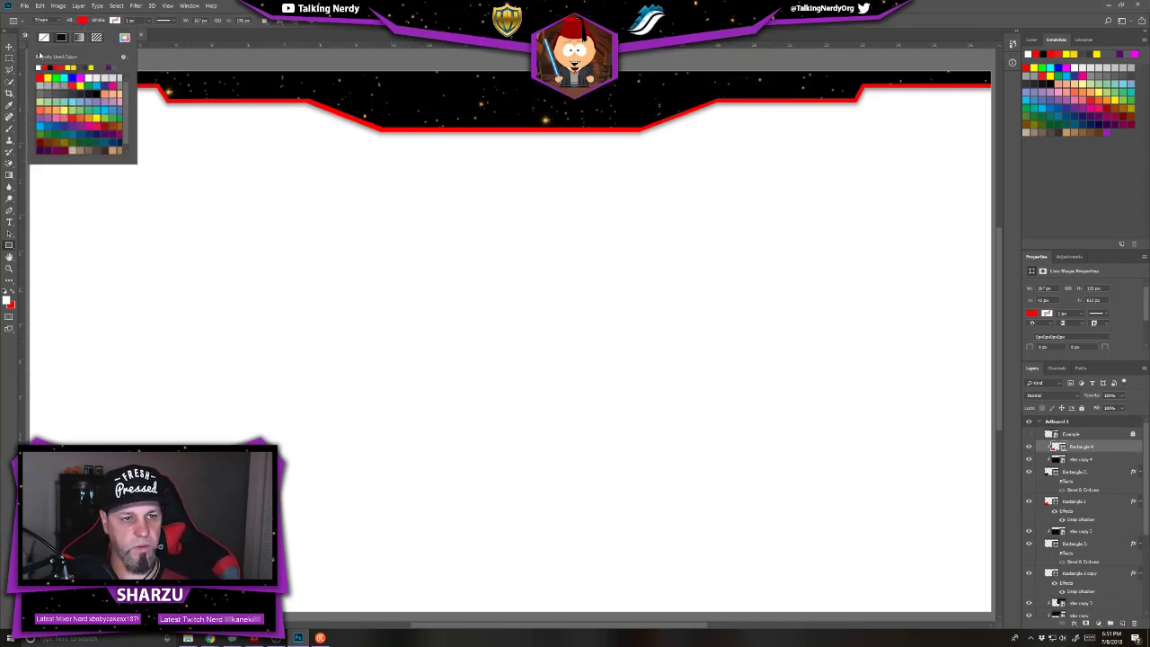
click(106, 67)
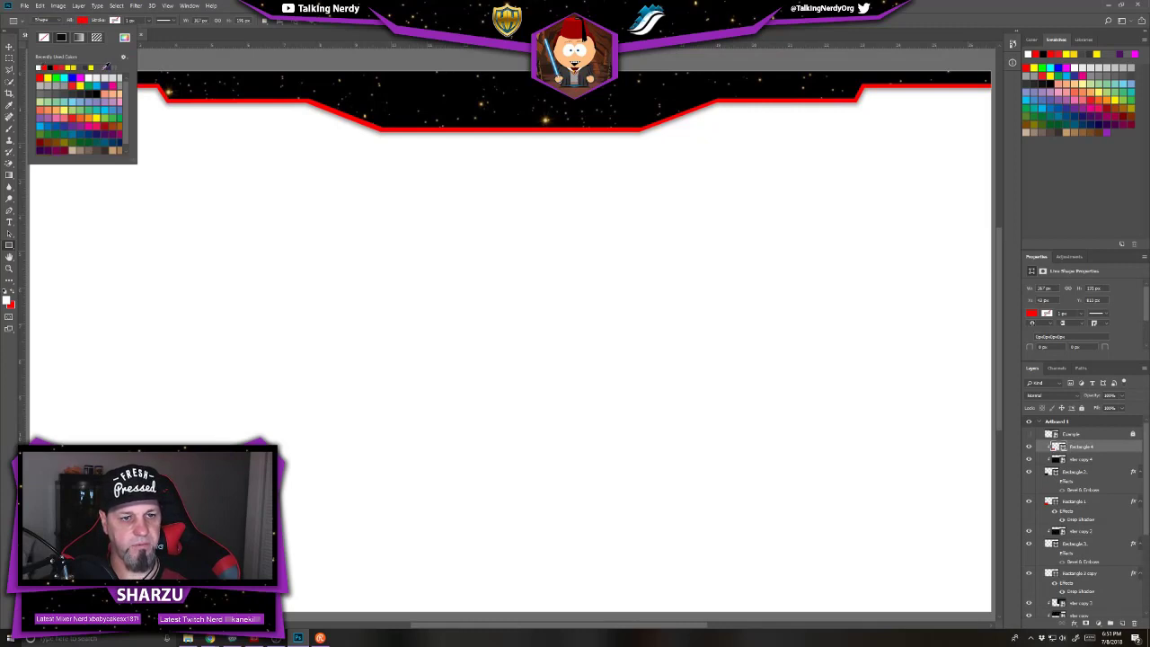
click(153, 137)
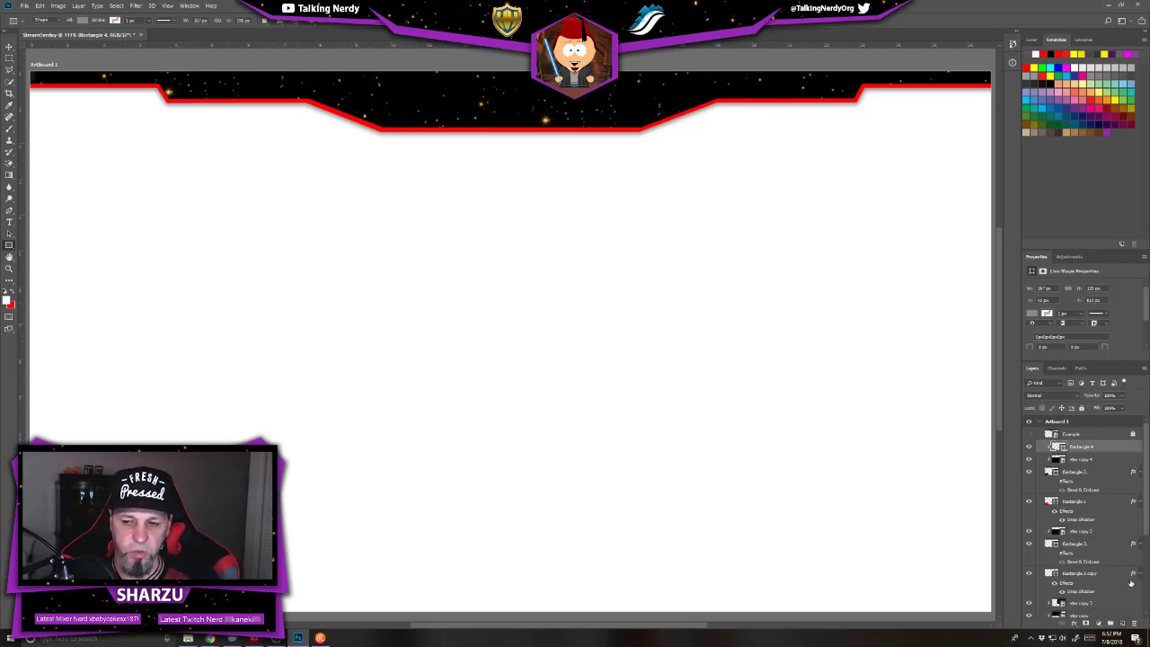
- Collapse the effects lists of the Rectangle 2, Rectangle 1, Rectangle 3, Rectangle 3 copy, Black Banner and Red Banner layers
click(1141, 474)
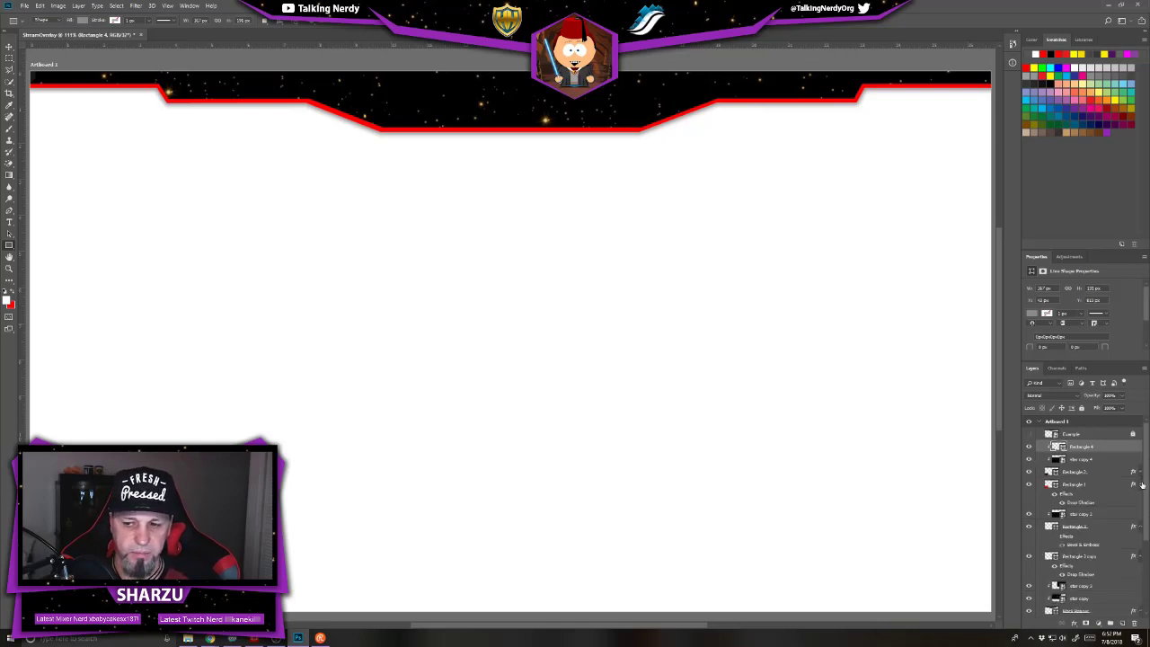
click(1142, 485)
click(1140, 511)
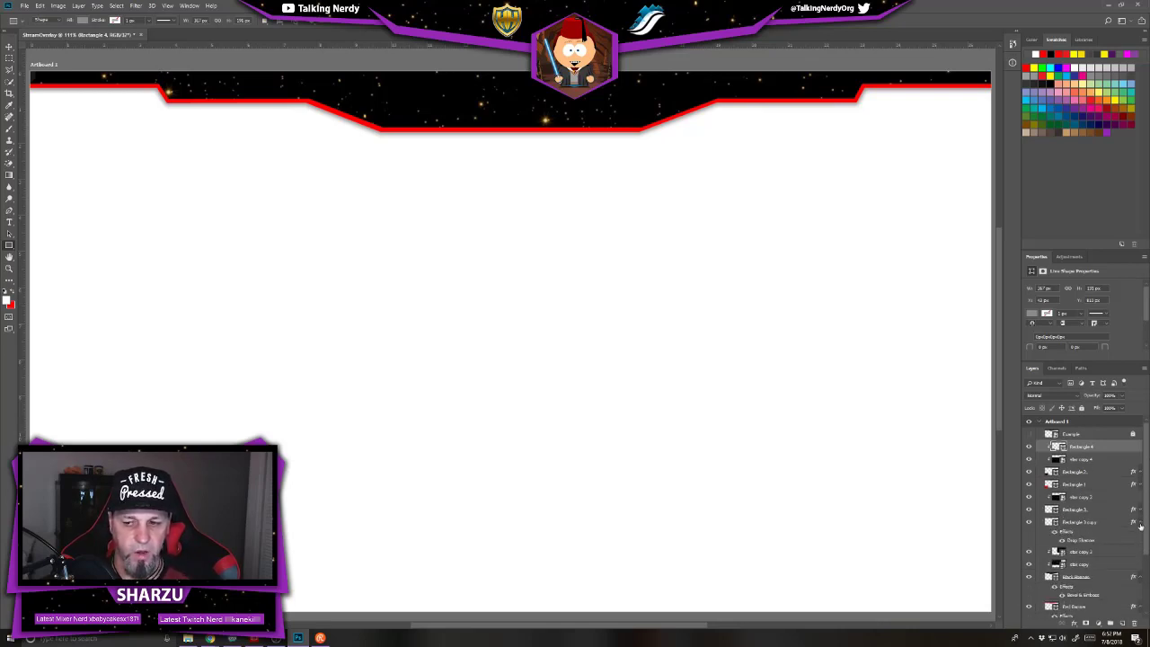
click(1141, 522)
click(1141, 562)
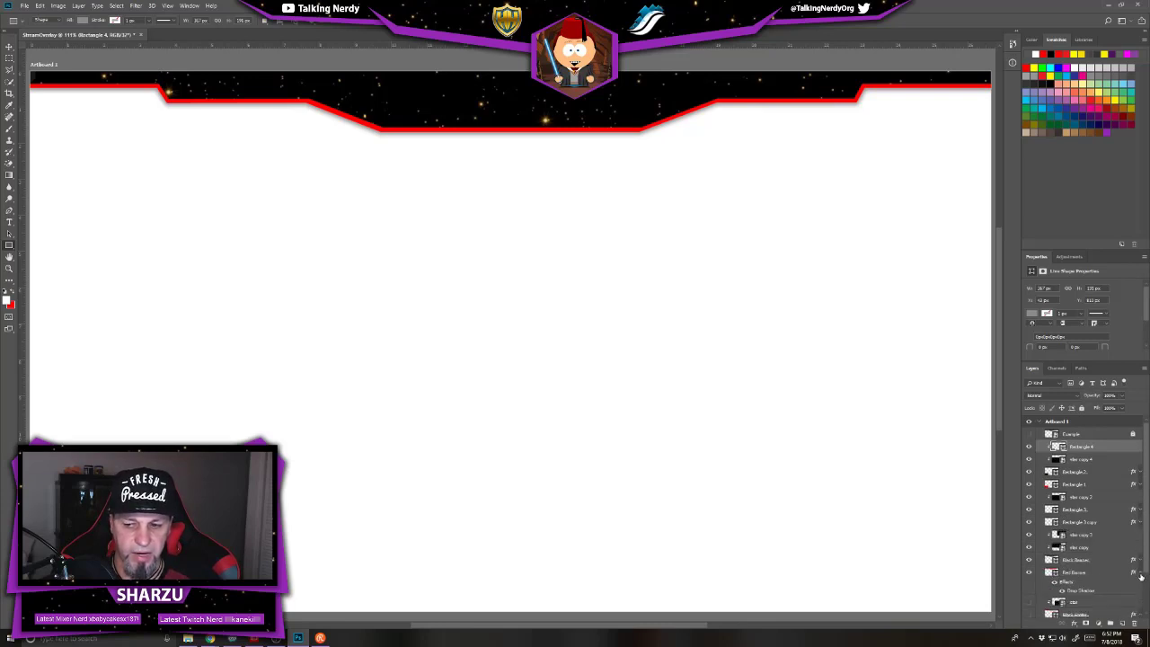
click(1141, 573)
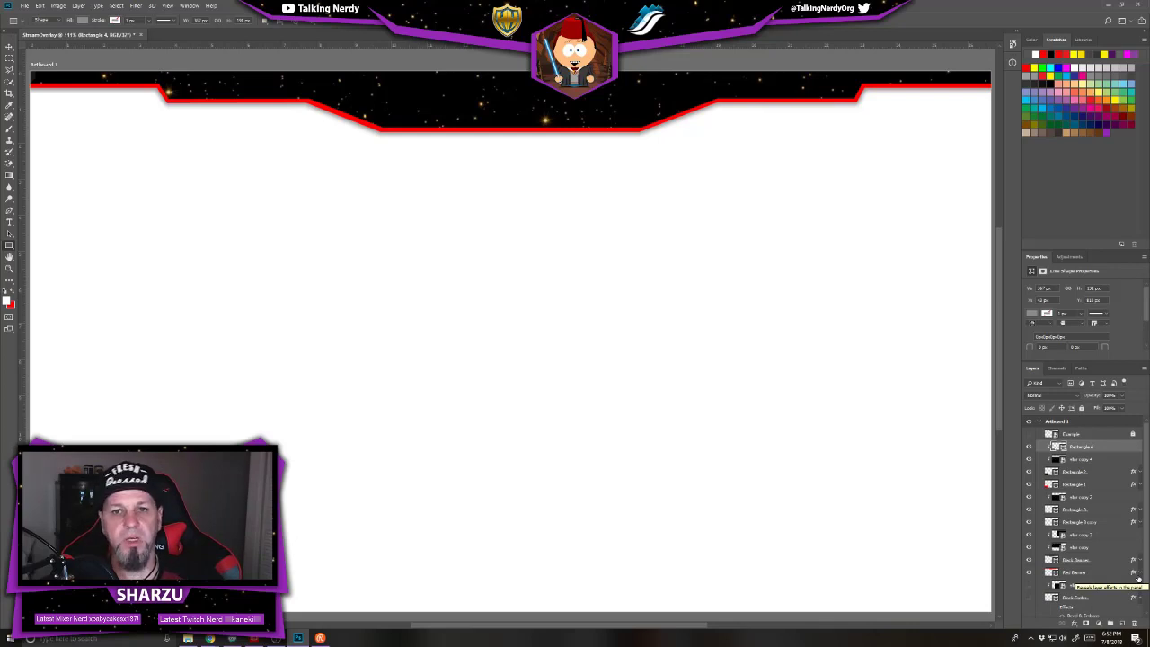
- Collapse the effects lists of the Black Footer and Red Footer layers, leaving Red Banner's list collapsed too
click(1140, 574)
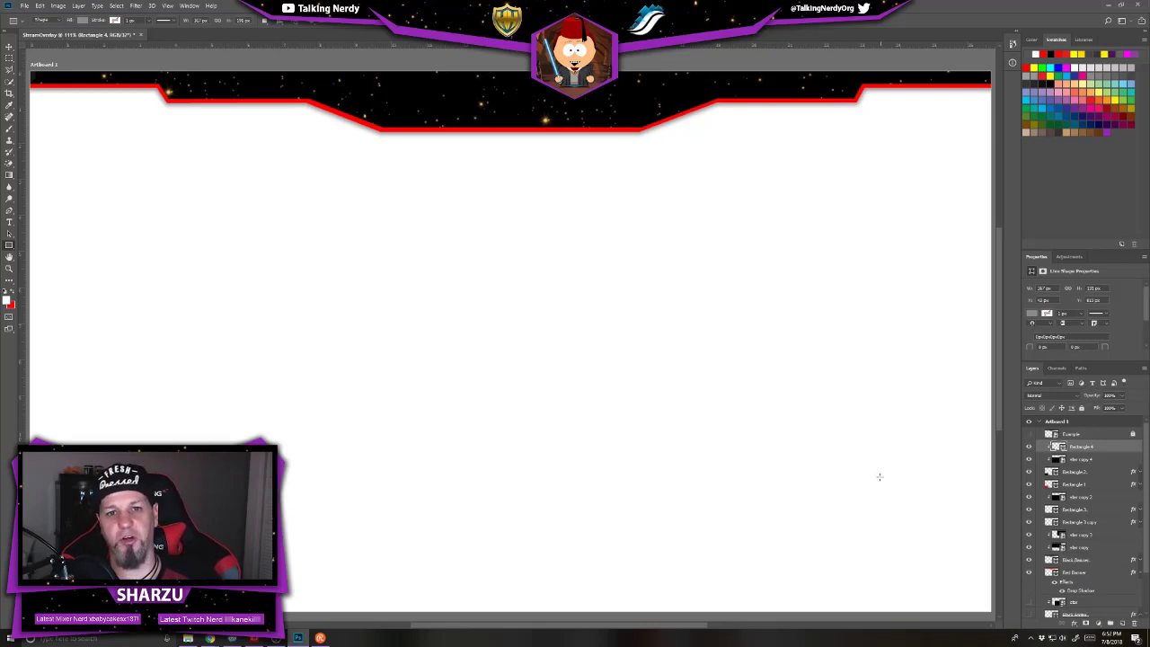
scroll(1034, 460, down, 2)
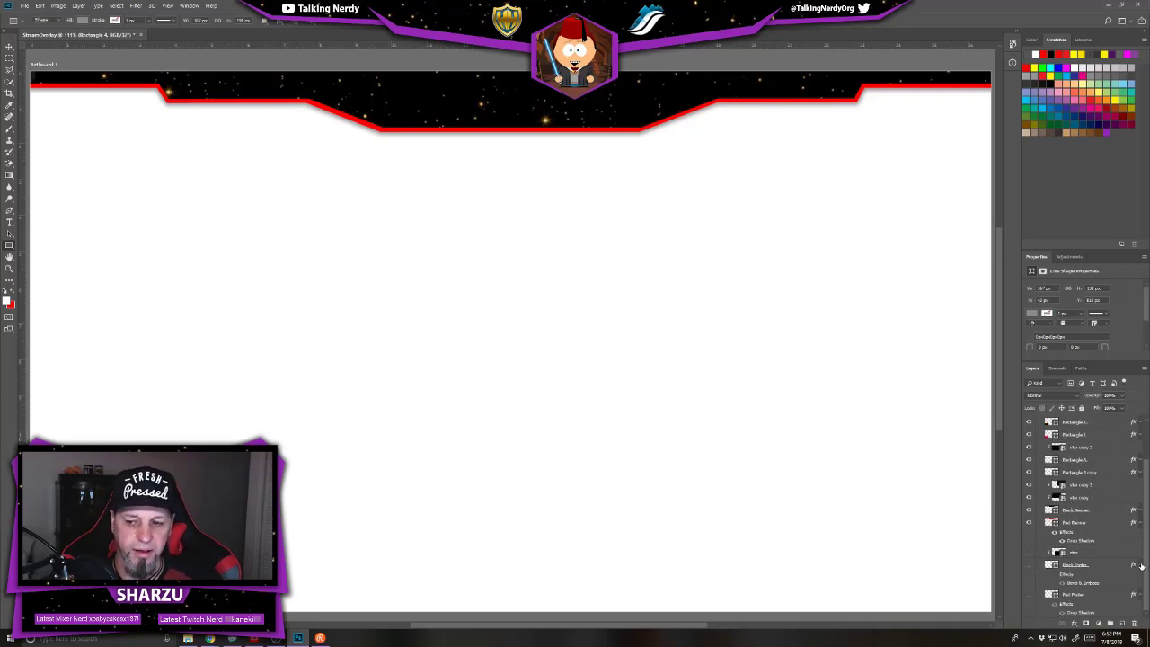
scroll(1142, 575, up, 1)
scroll(1141, 599, up, 2)
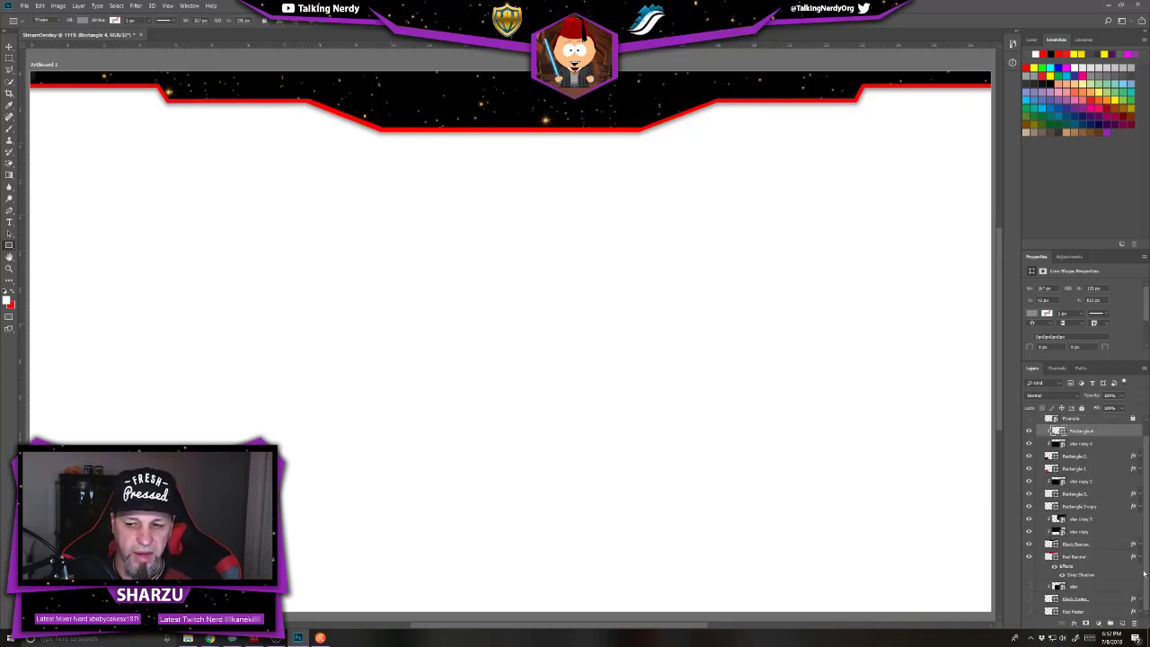
scroll(1139, 561, up, 1)
scroll(1116, 541, up, 1)
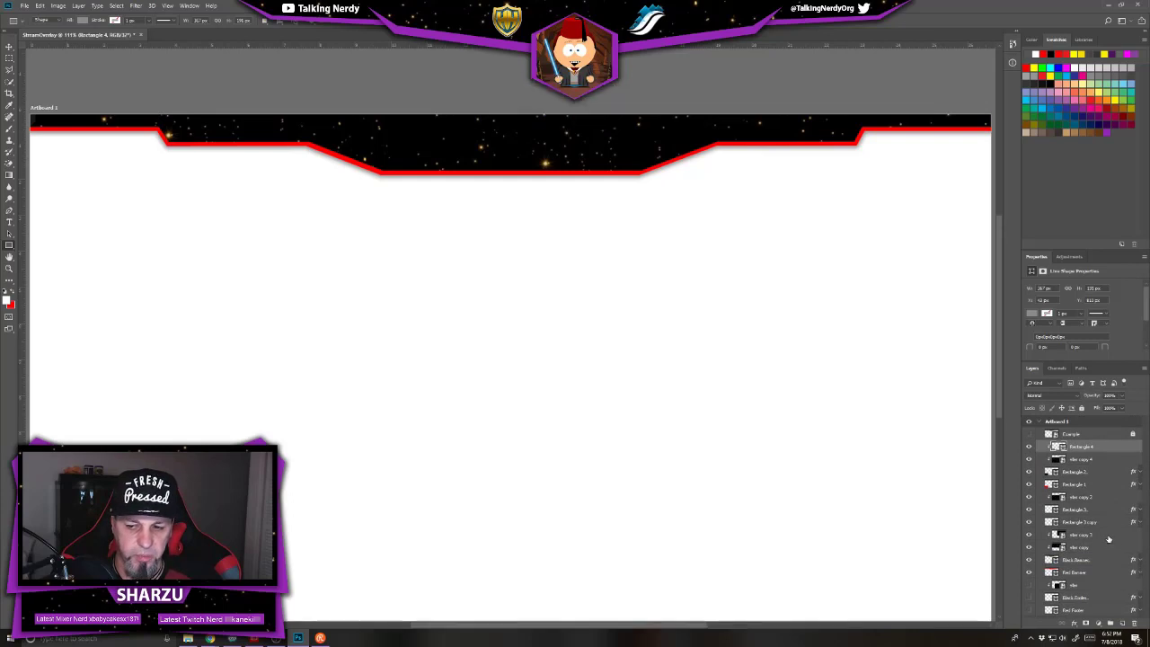
scroll(1107, 530, down, 2)
scroll(1103, 517, up, 1)
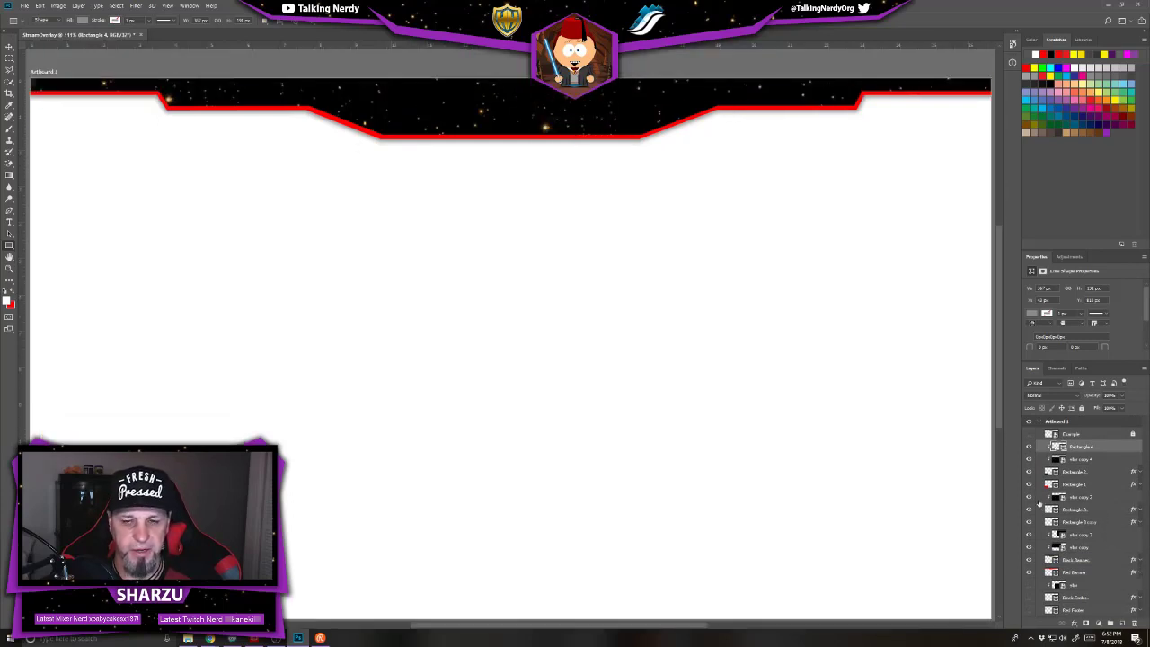
scroll(979, 478, down, 1)
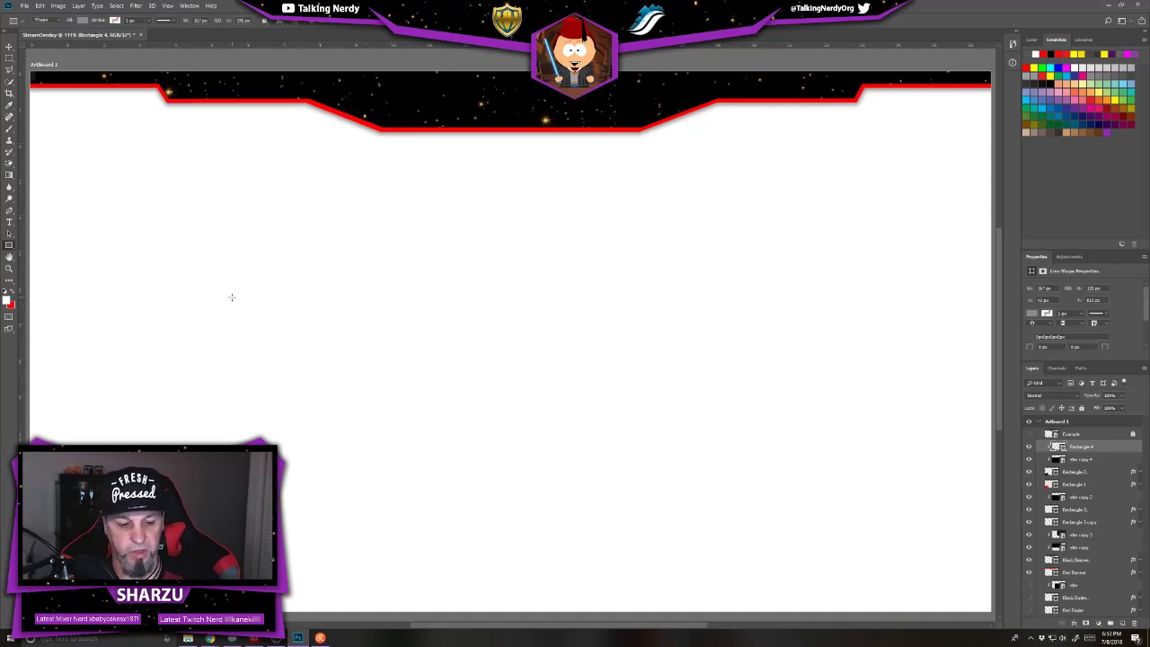
- Add the white Montserrat text "Vx Nerdy xV" at the webcam frame and position it as the name label
click(10, 225)
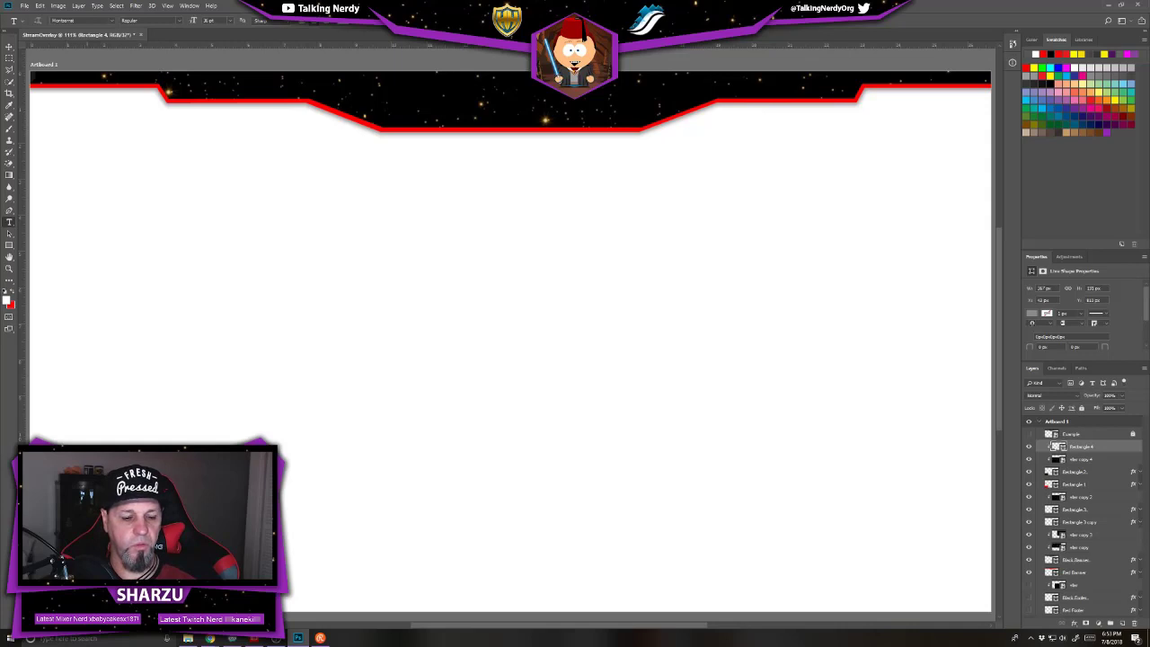
click(144, 530)
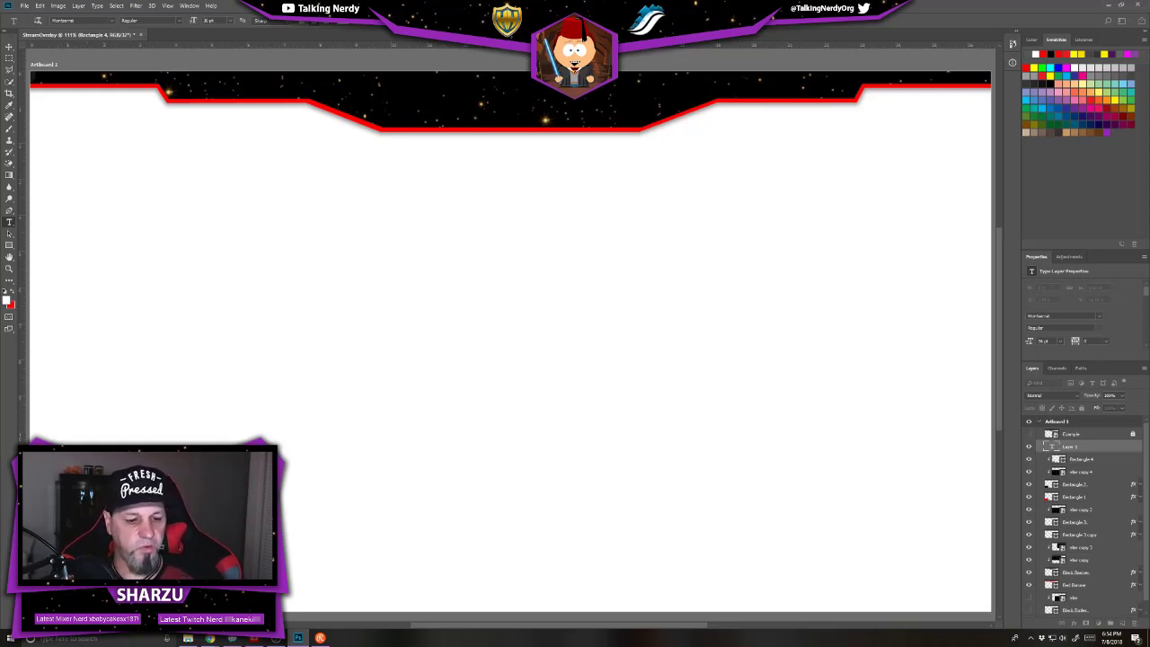
key(ctrl+Return)
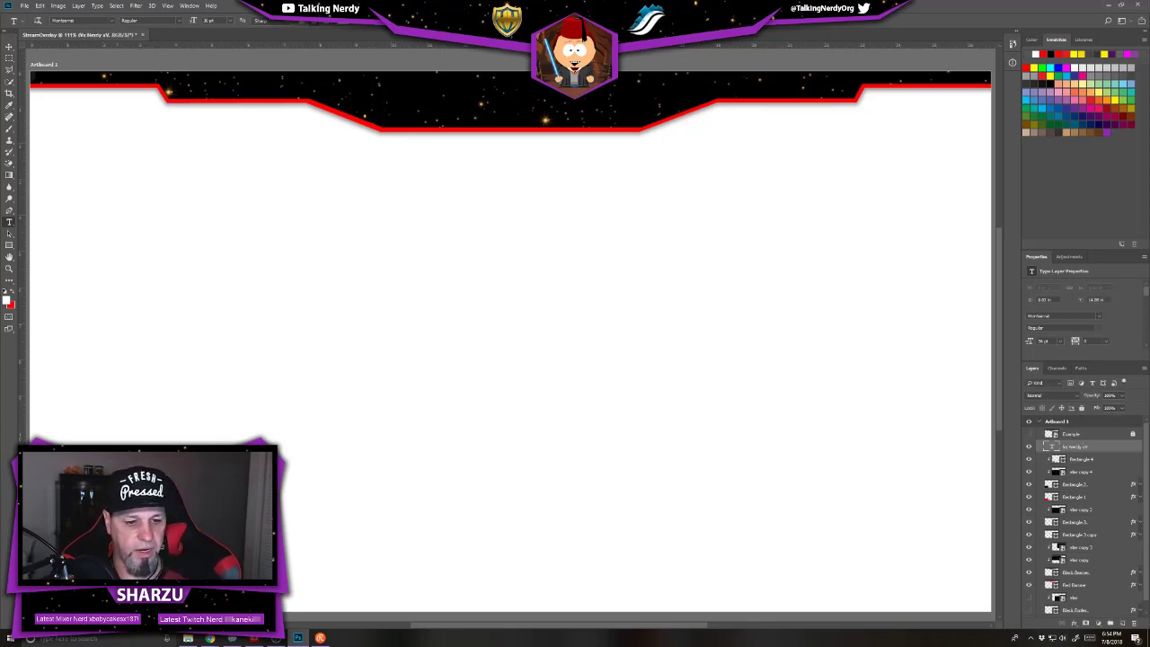
key(v)
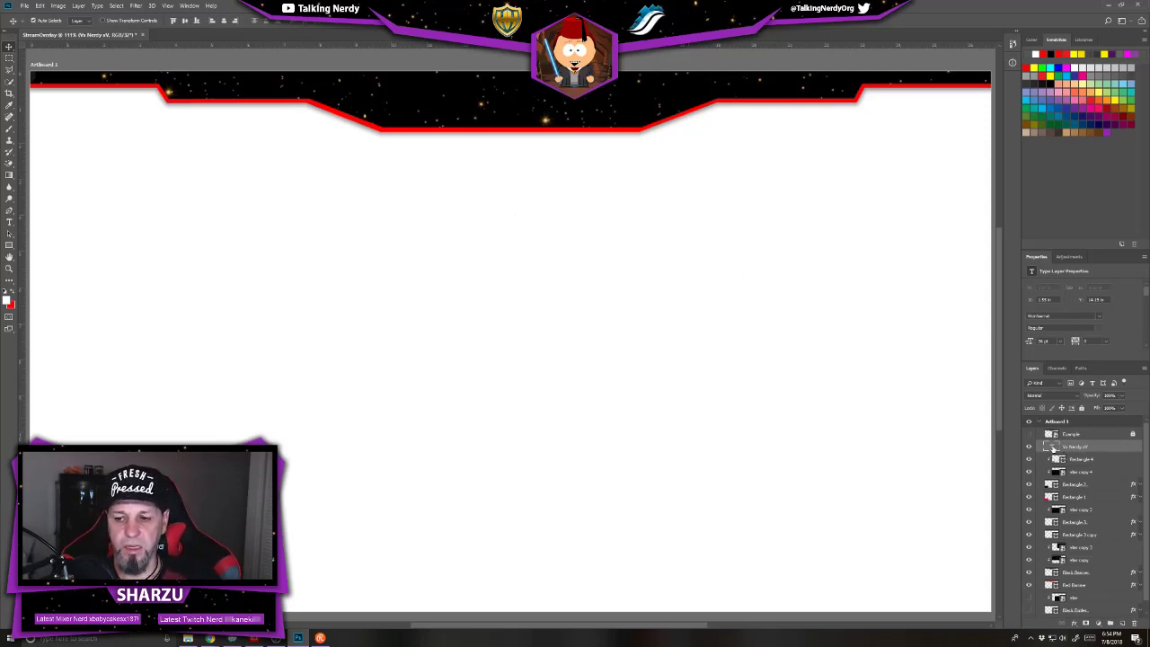
- Reduce the font size of the "Vx Nerdy xV" text to 24 pt and adjust its position
double_click(1054, 446)
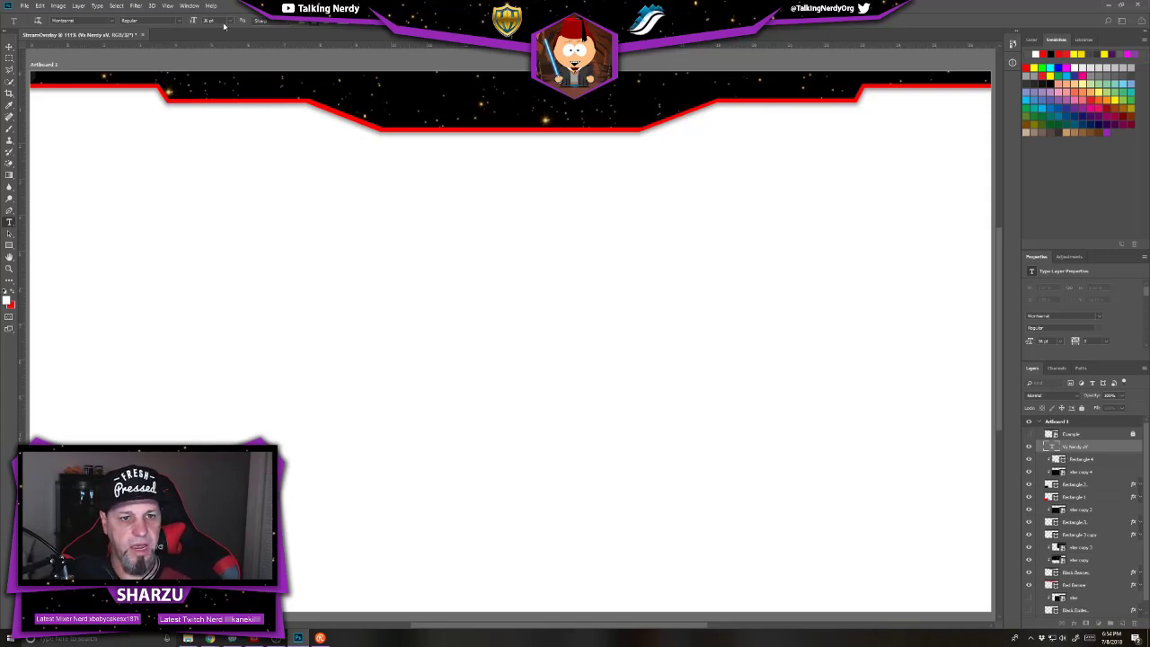
click(230, 20)
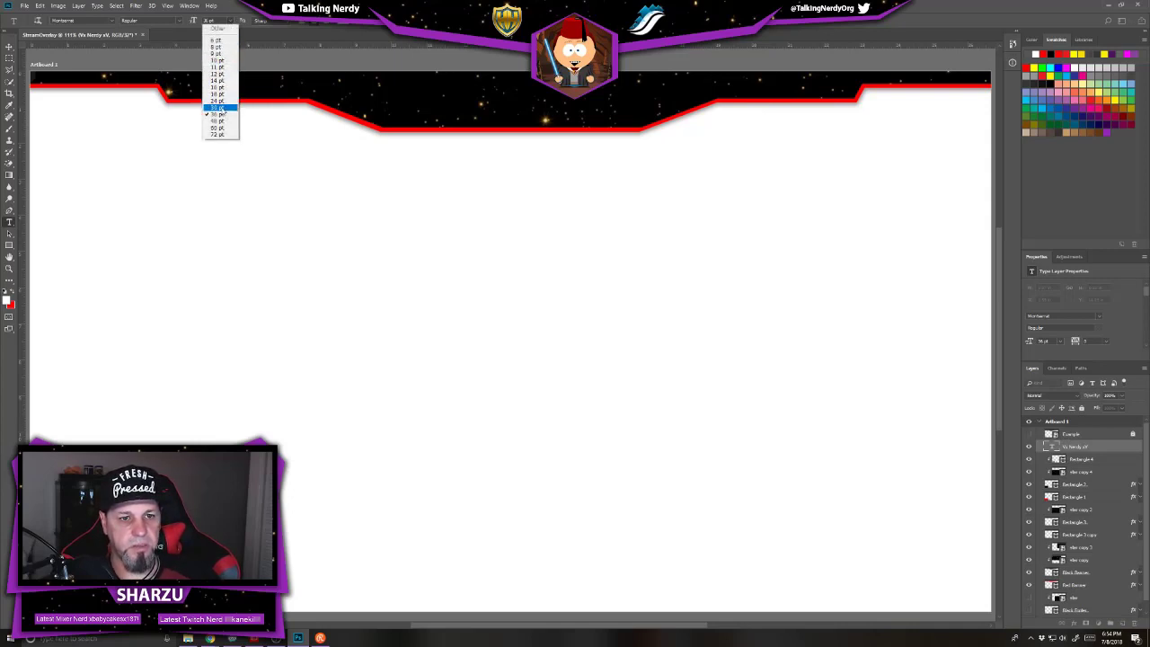
click(221, 107)
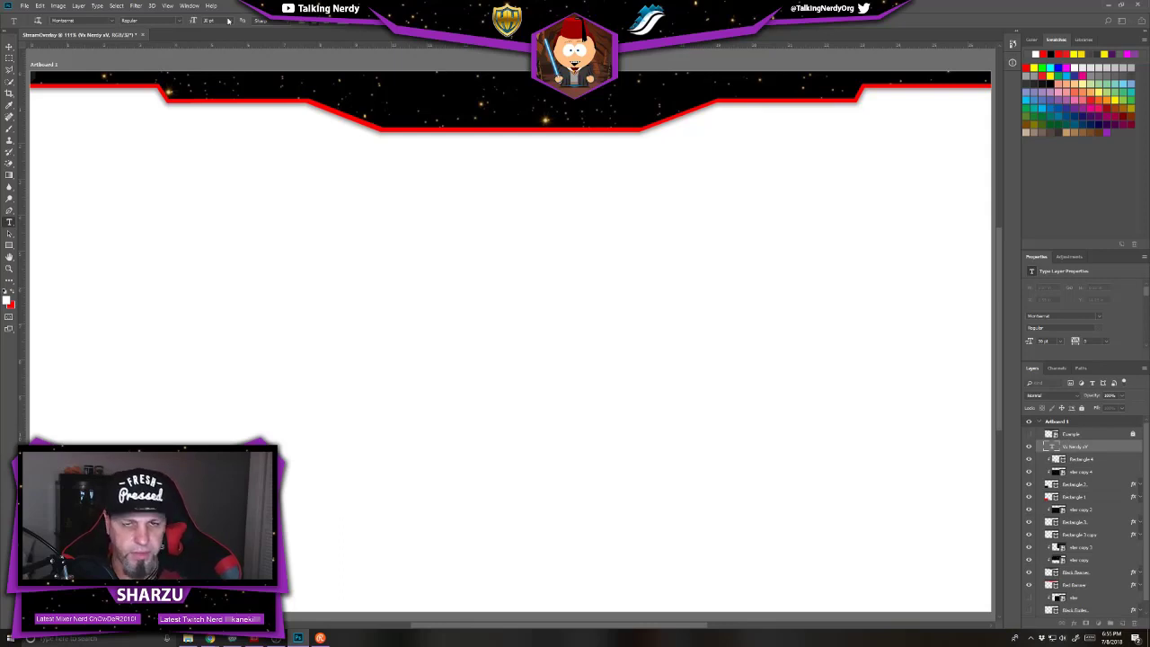
click(232, 21)
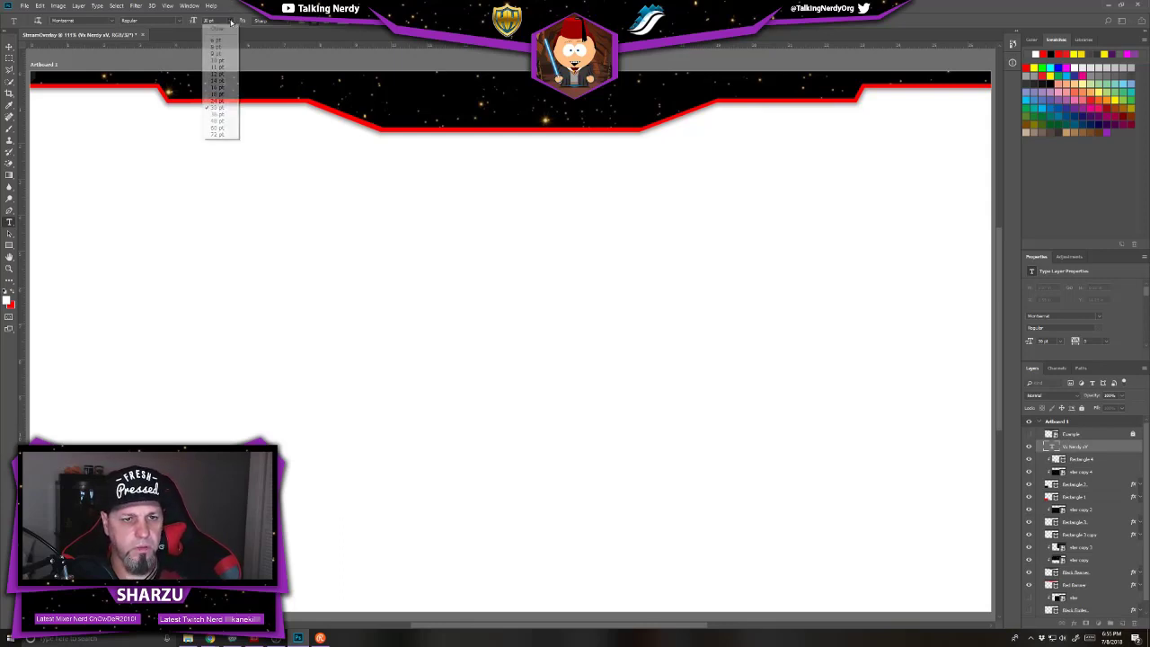
click(217, 101)
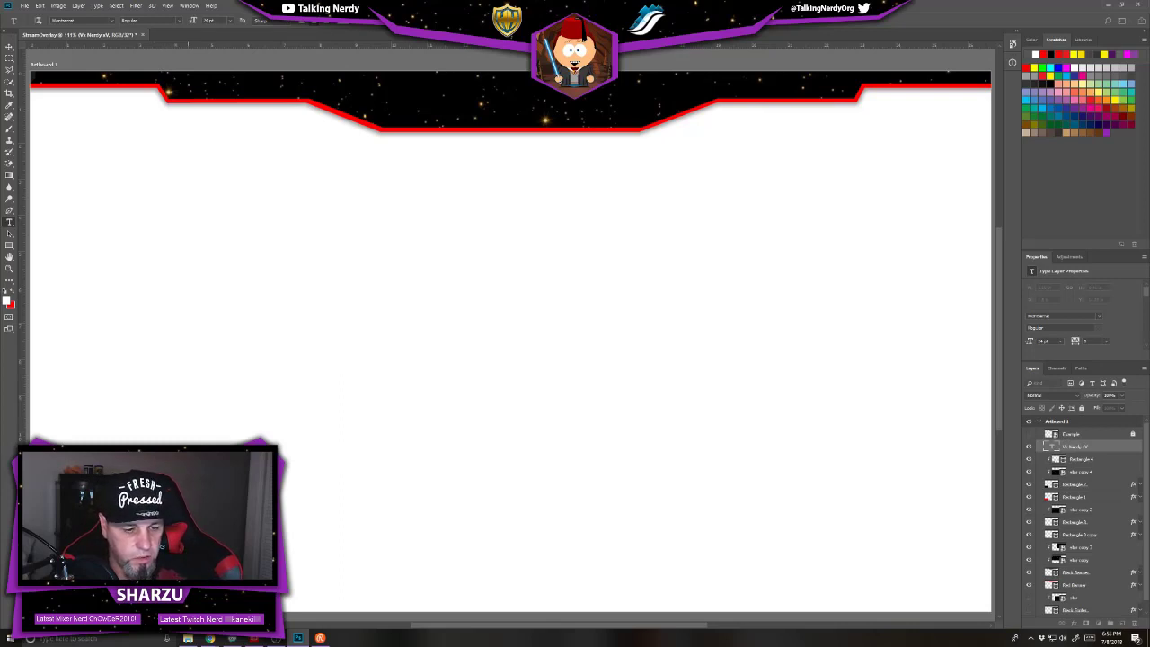
key(v)
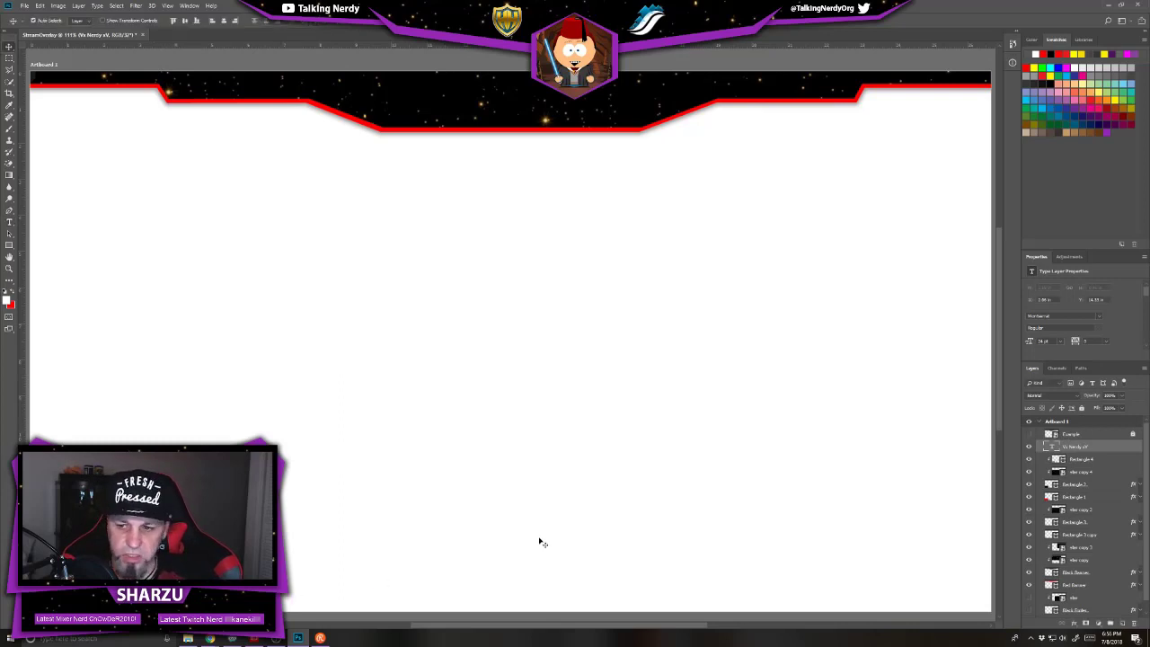
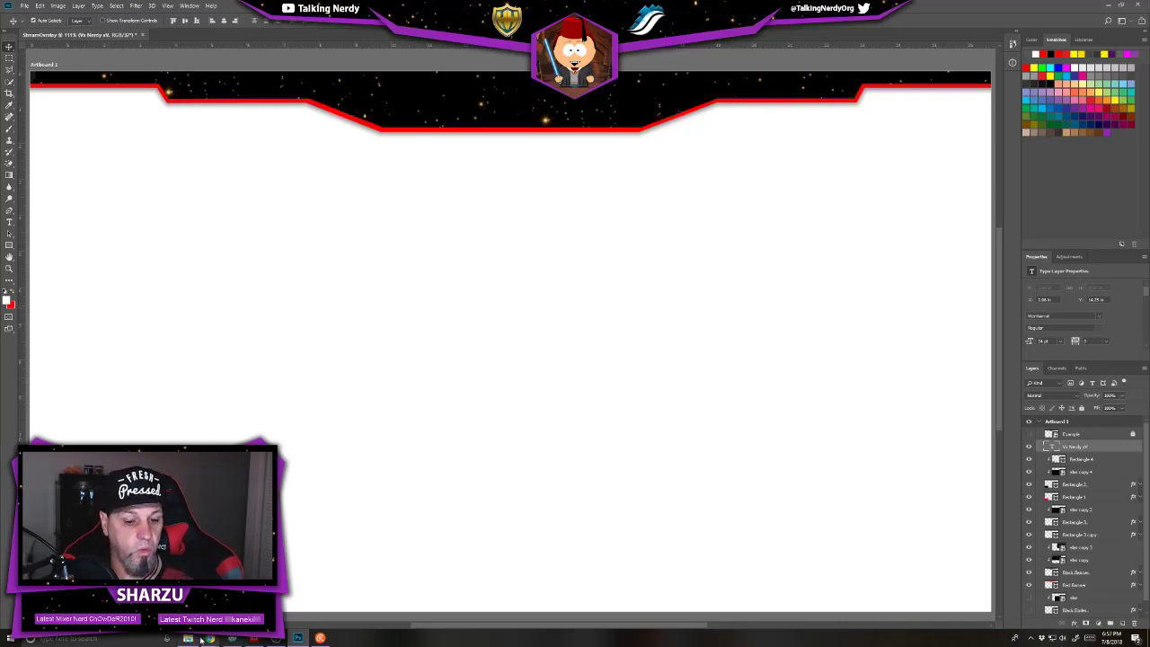
mouse_move(208, 639)
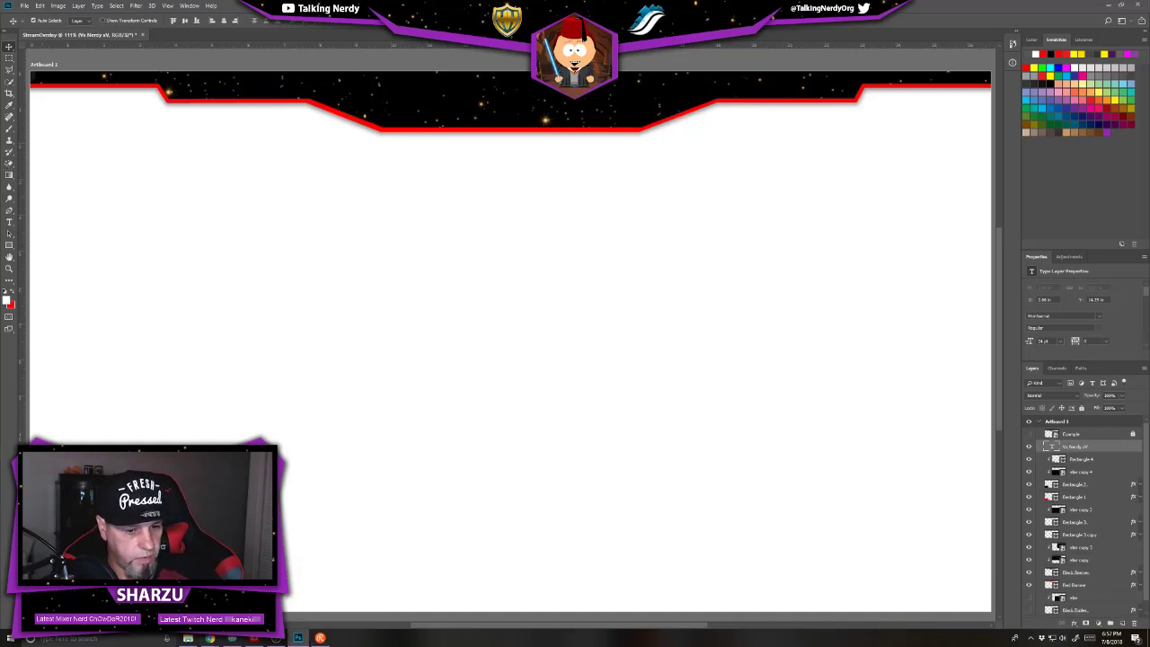
click(210, 639)
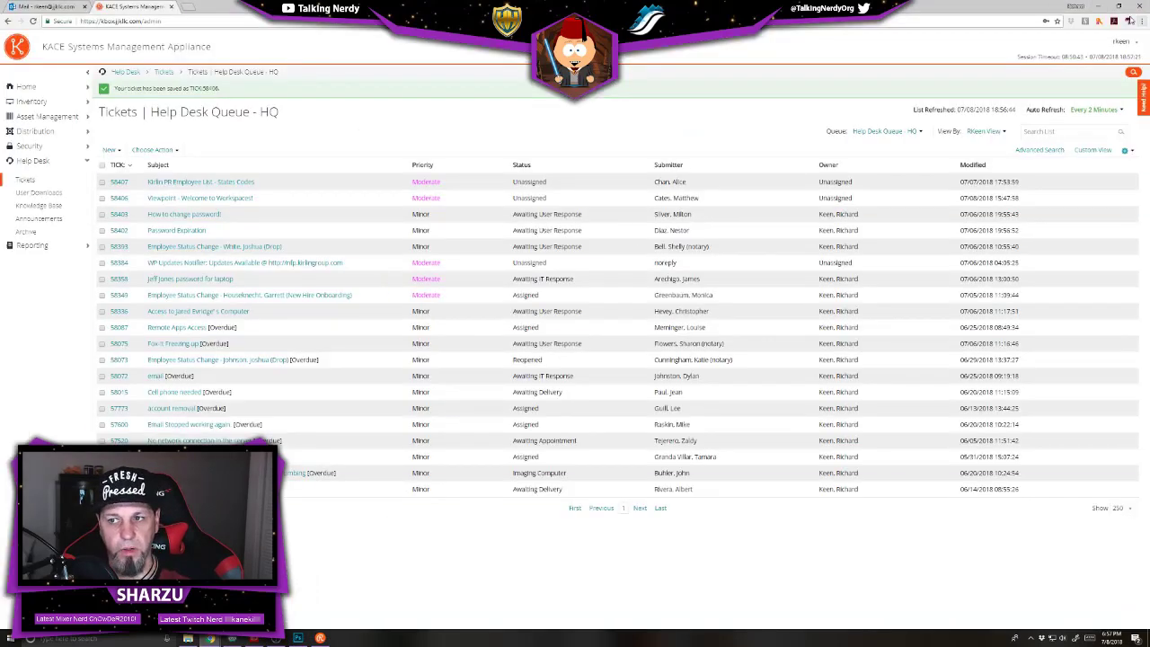
click(1137, 8)
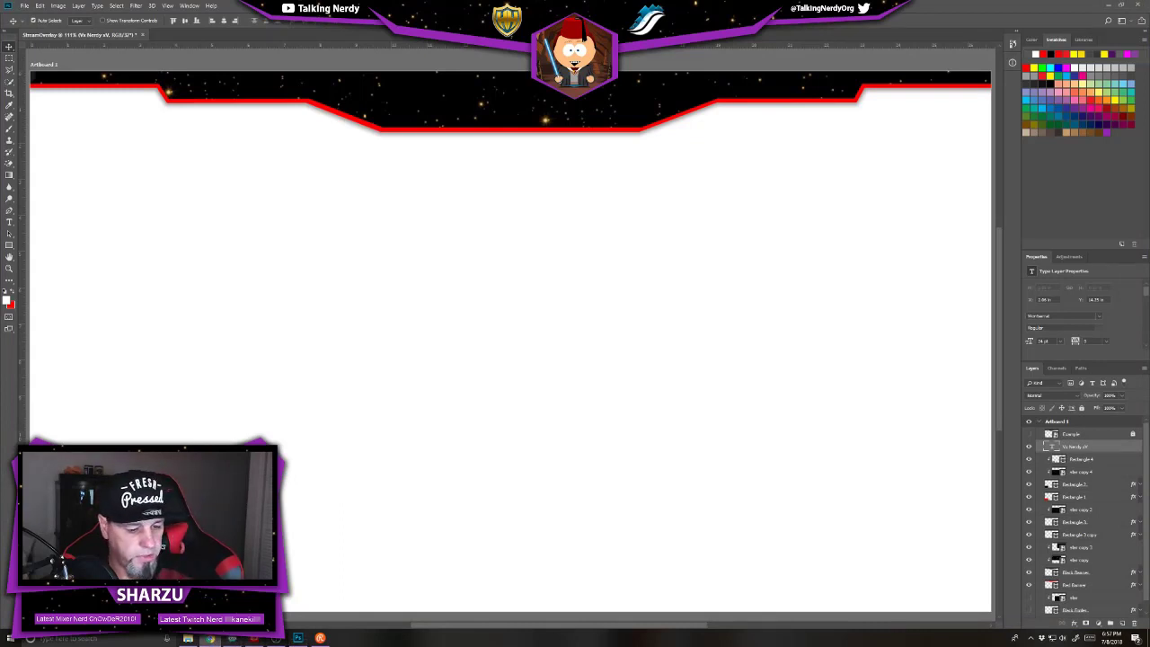
- Switch to Chrome, search Google for "Twitter icon transparent" and open the image results
click(209, 638)
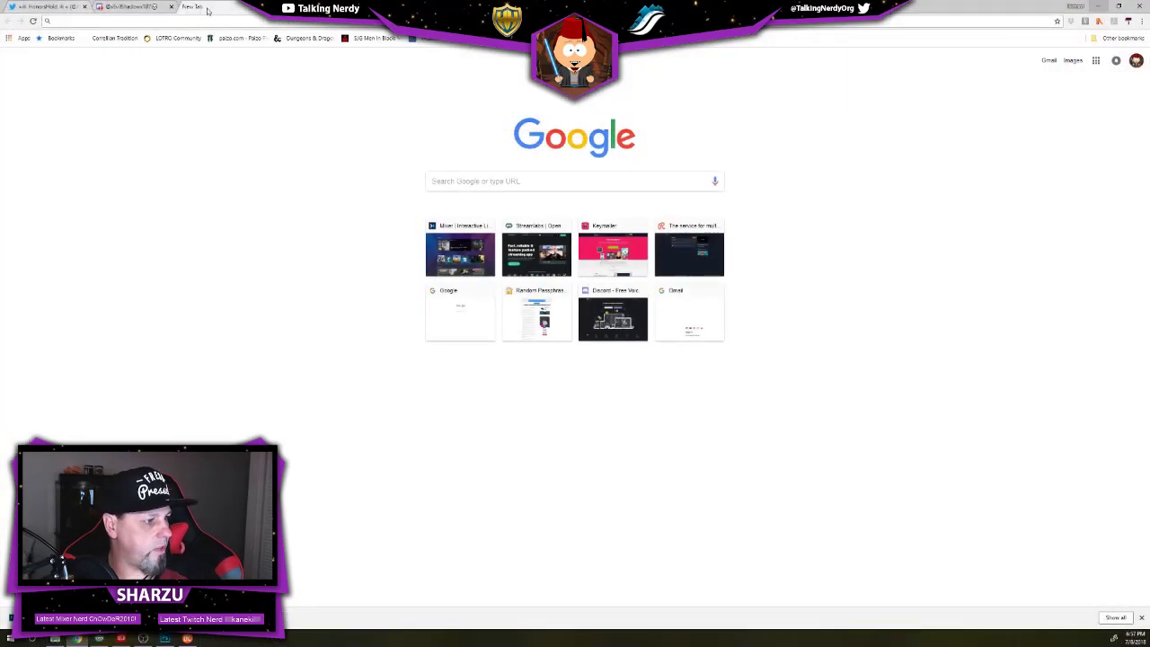
click(448, 180)
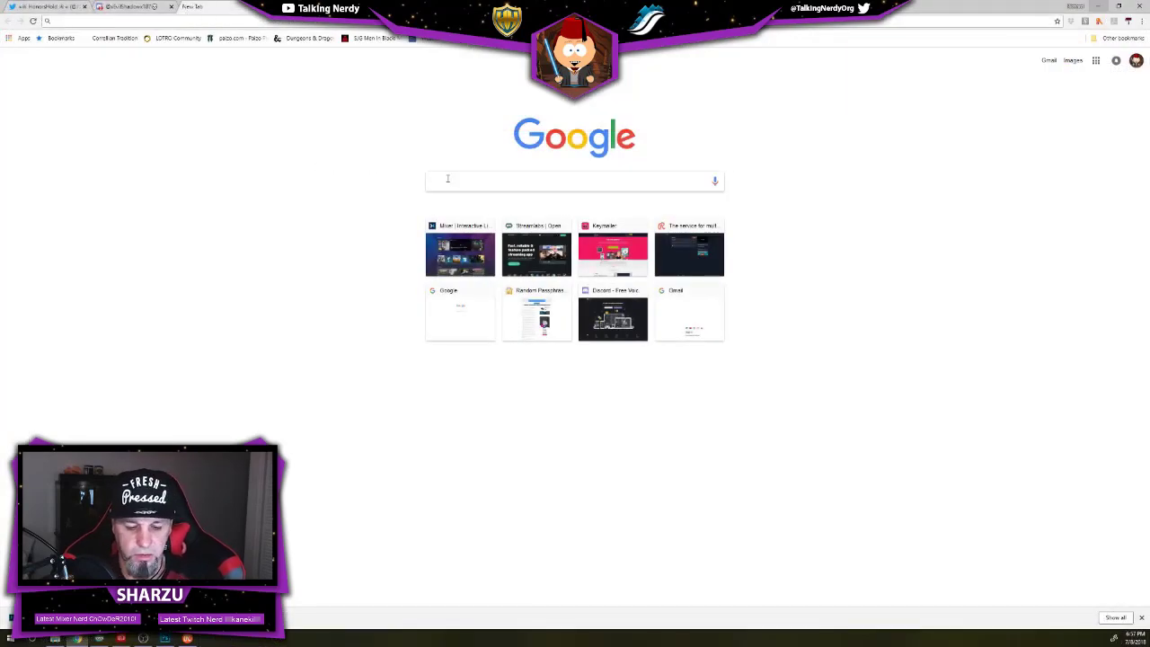
text(Twiter)
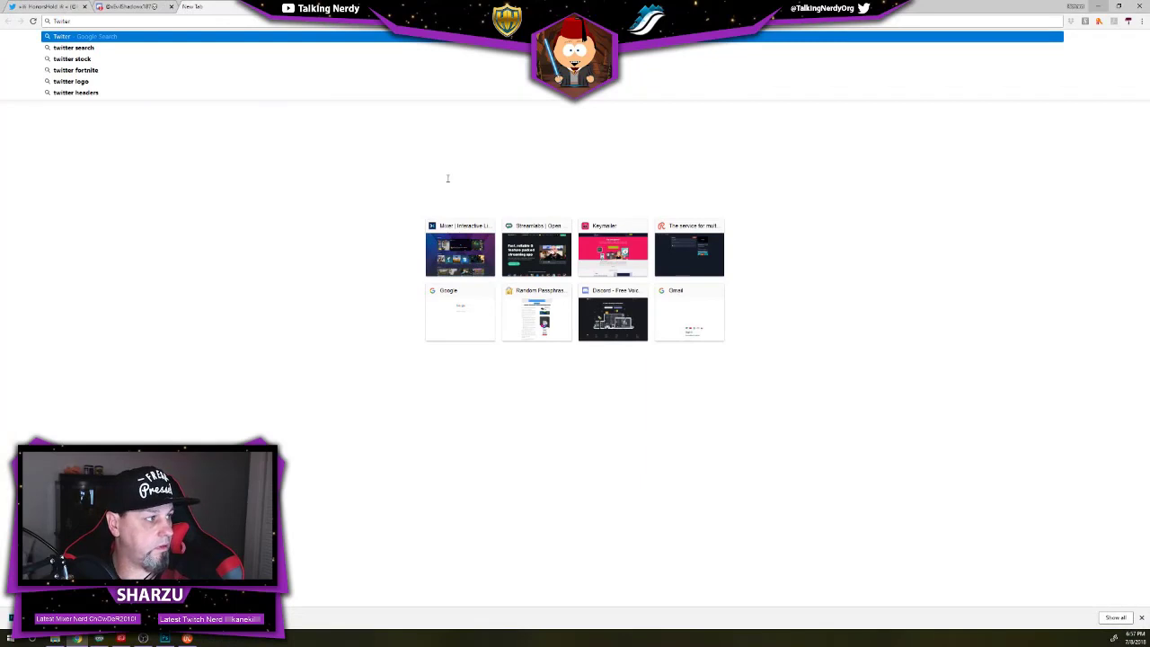
text( icon)
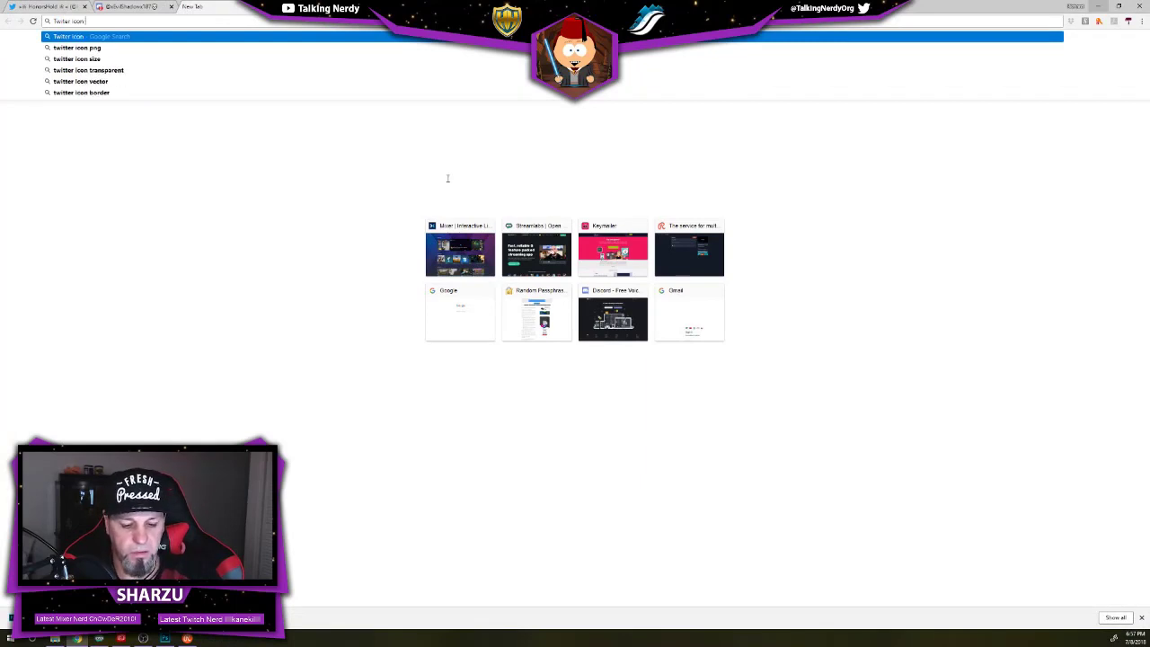
text( transparent)
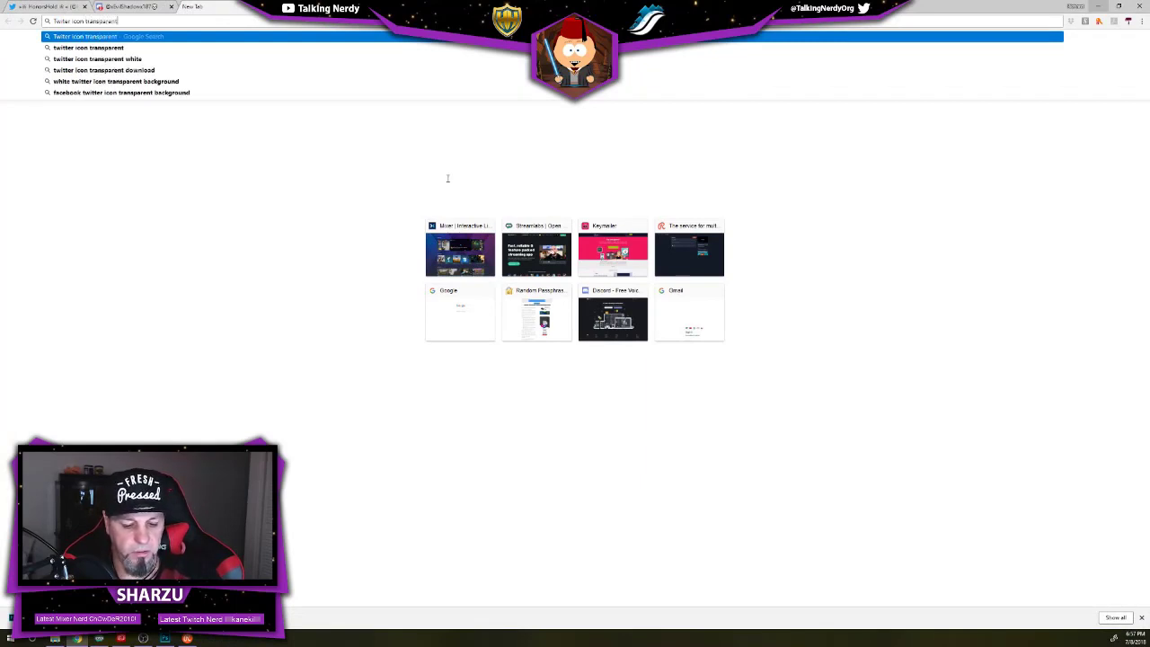
key(Return)
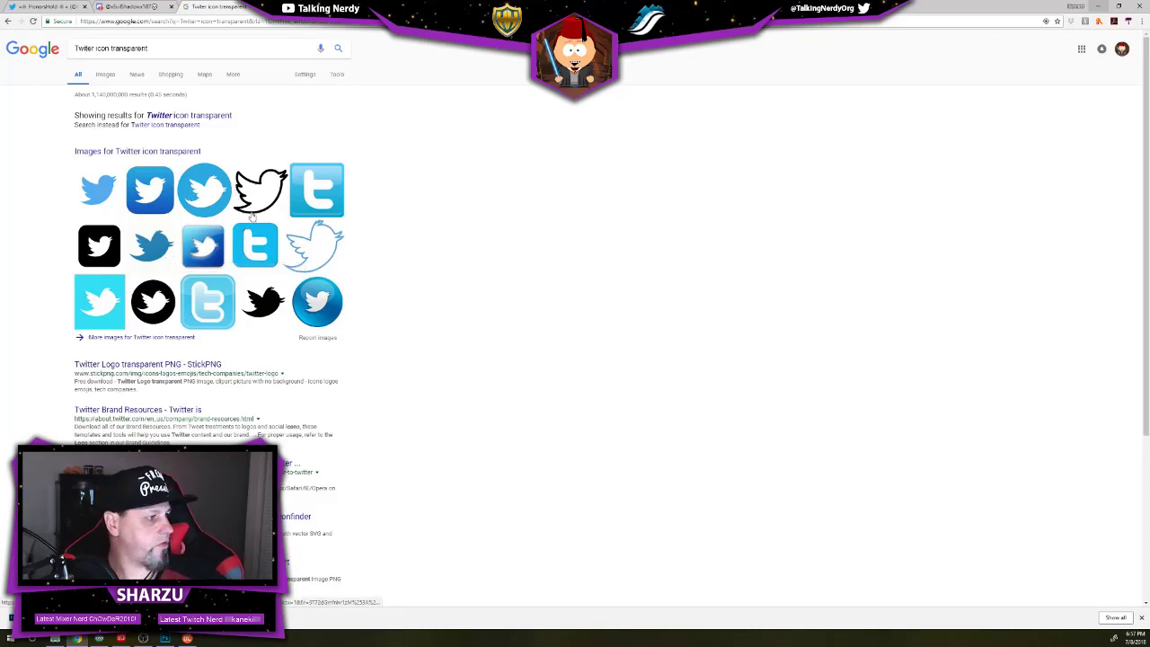
click(182, 152)
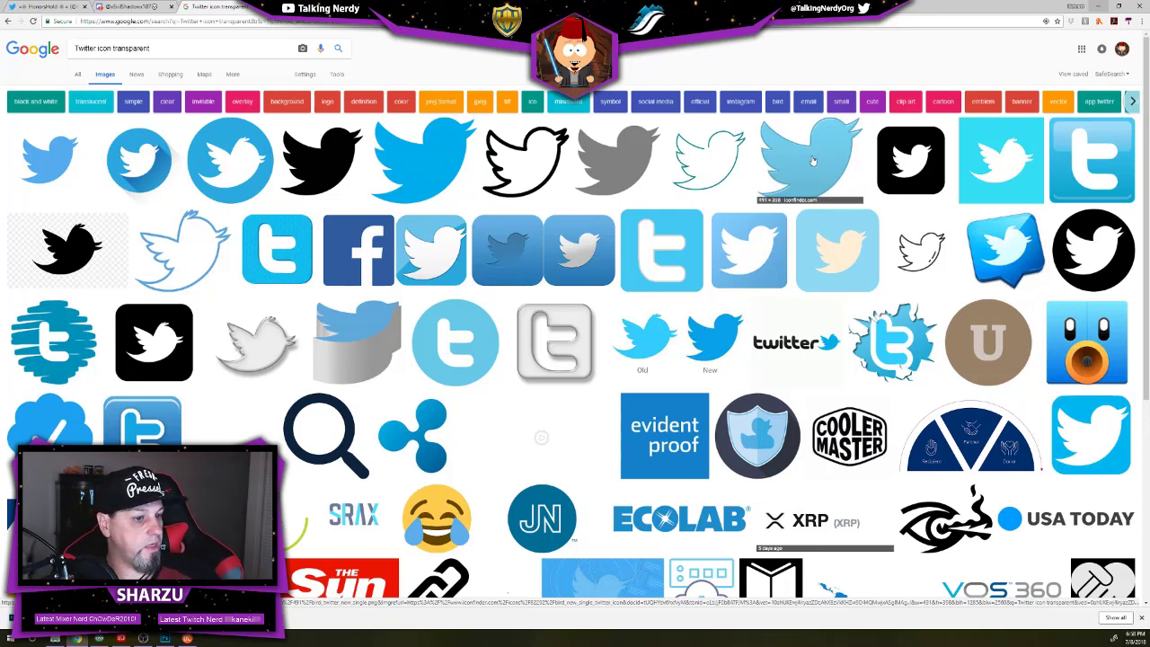
- Preview the blue speech-bubble Twitter icon and save it as a PNG image in the suggested folder
click(1026, 251)
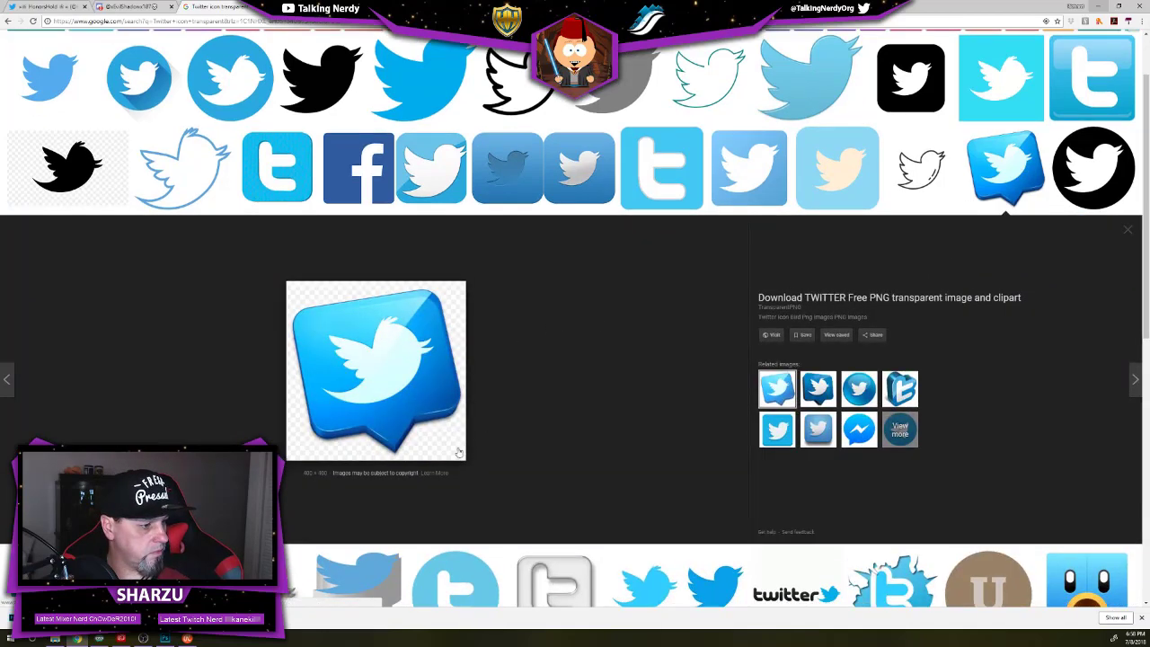
right_click(386, 366)
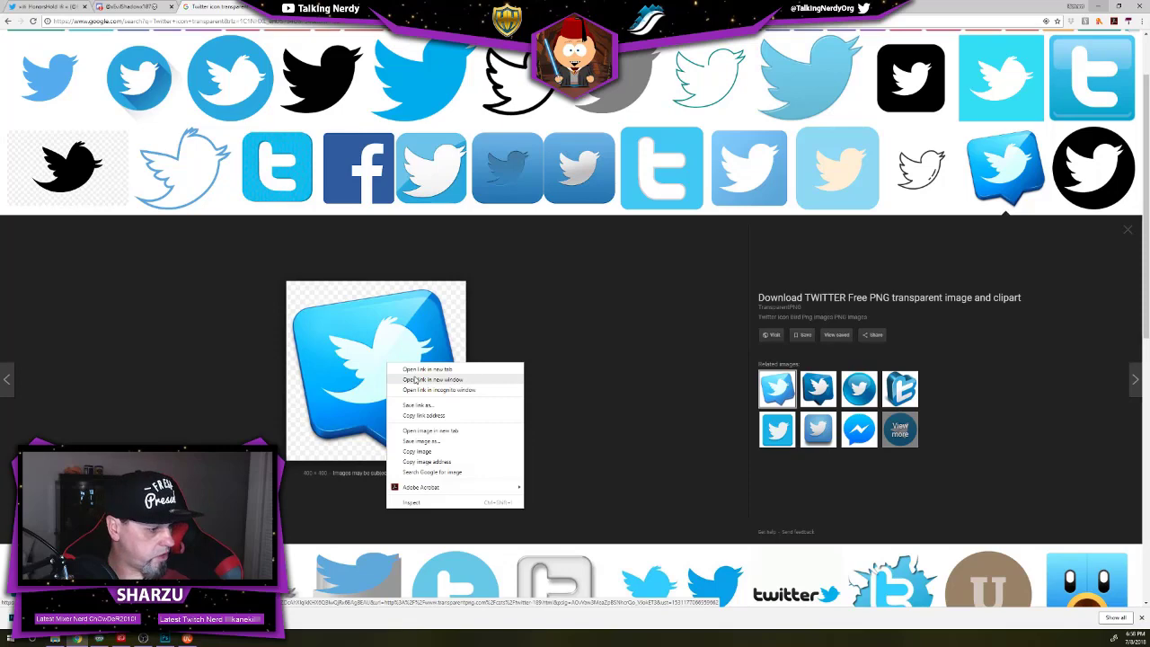
click(422, 441)
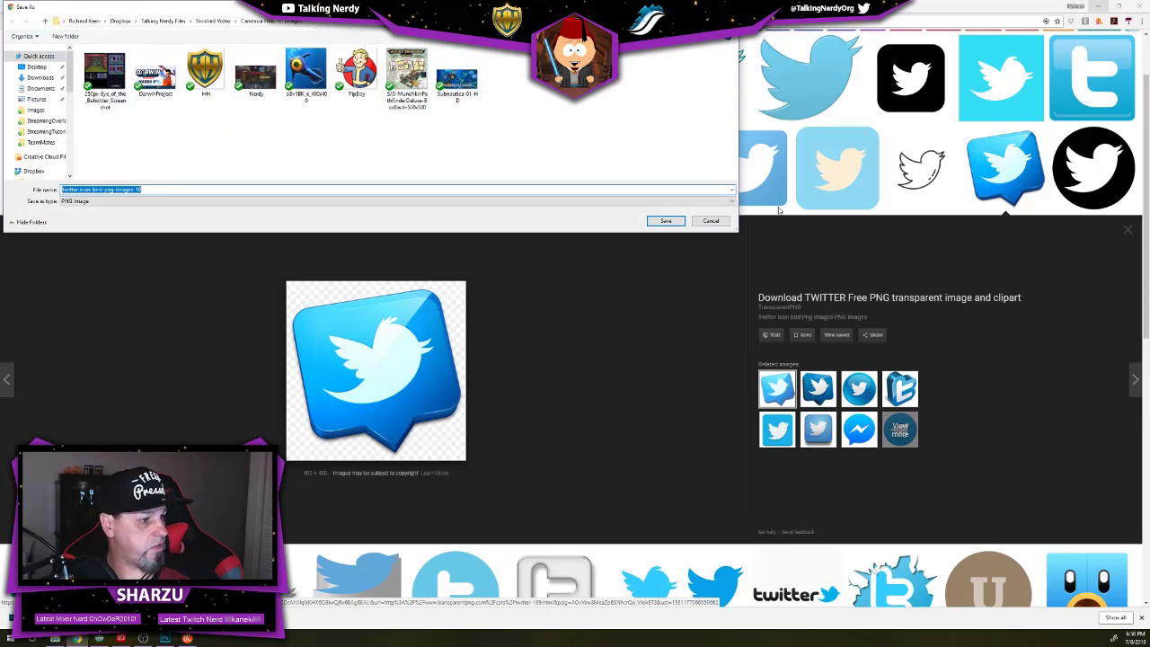
click(680, 224)
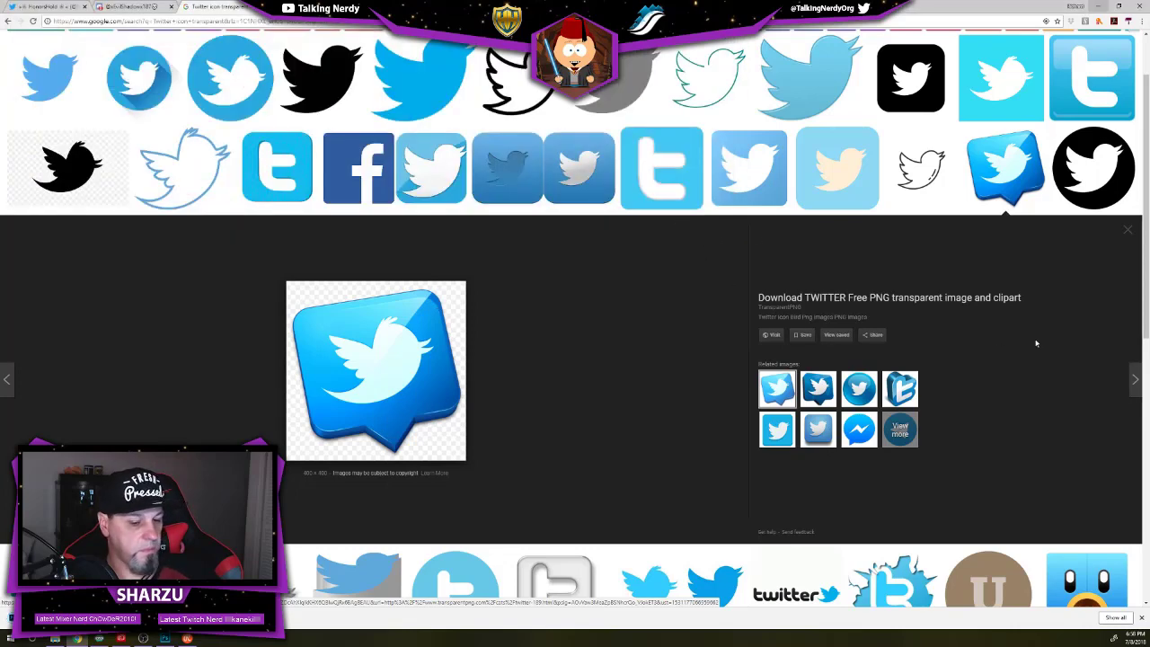
- Look in File Explorer for the saved Twitter icon in the Images, TeamMates and StreamingTutorials folders of StreamingOverlay
click(55, 638)
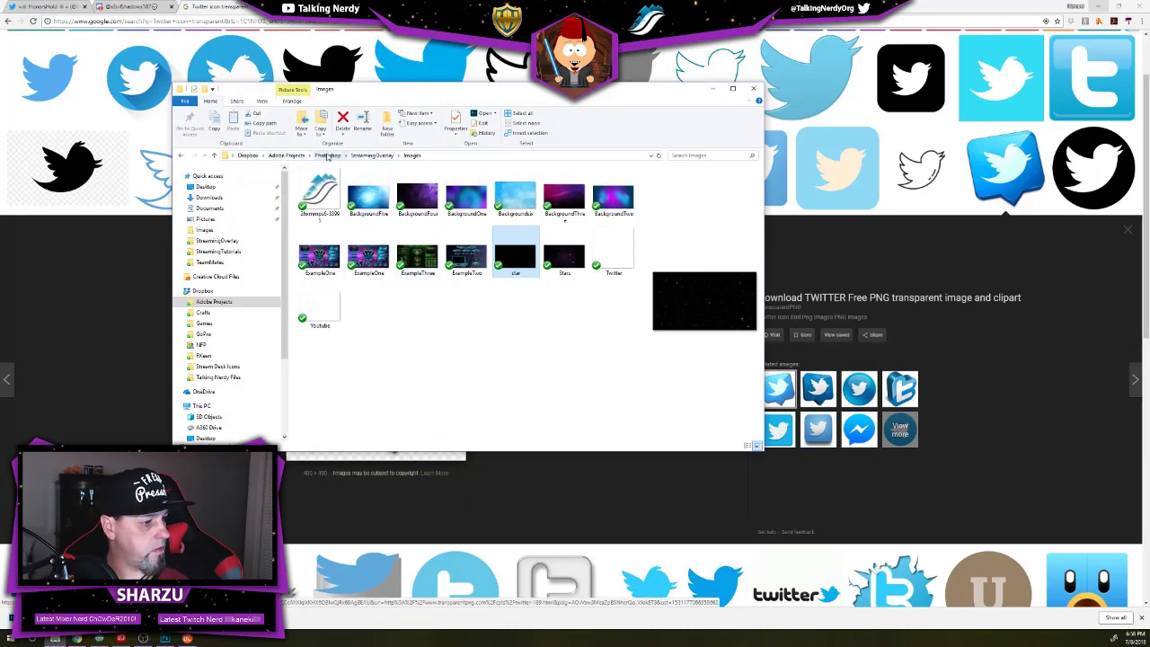
click(616, 257)
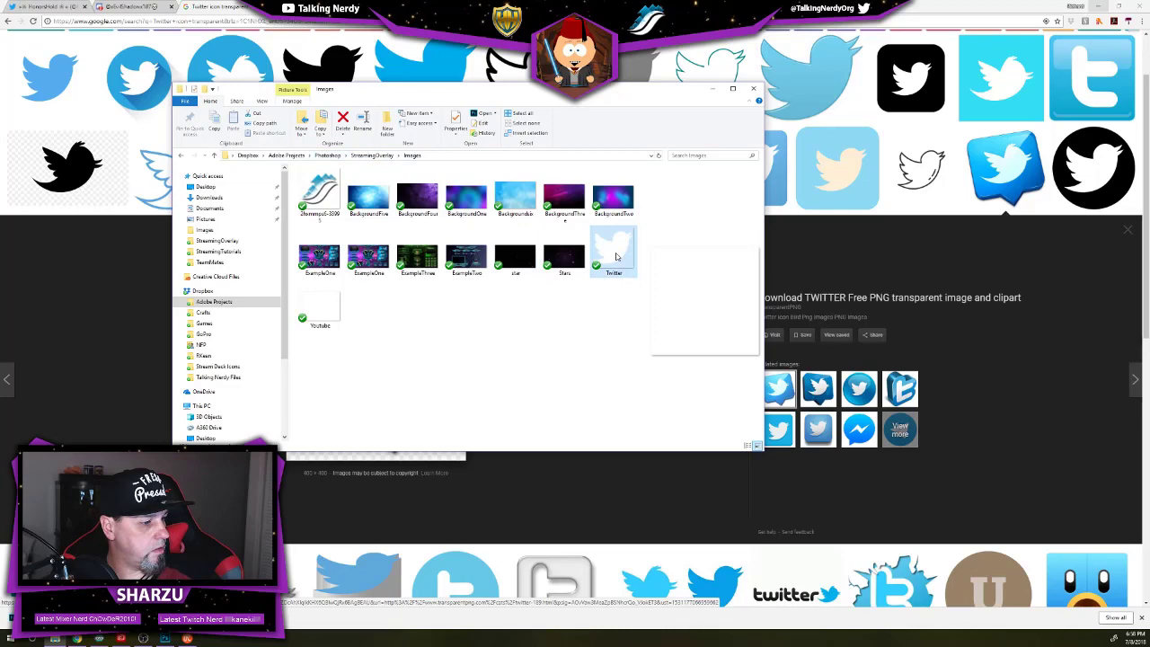
click(320, 307)
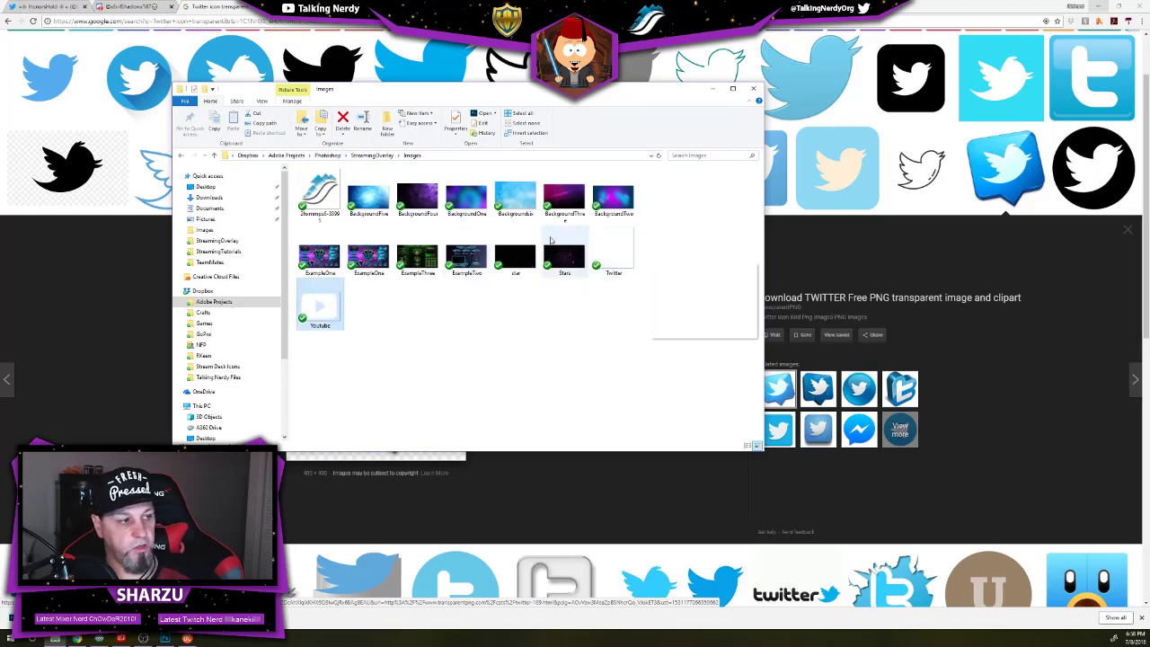
click(364, 156)
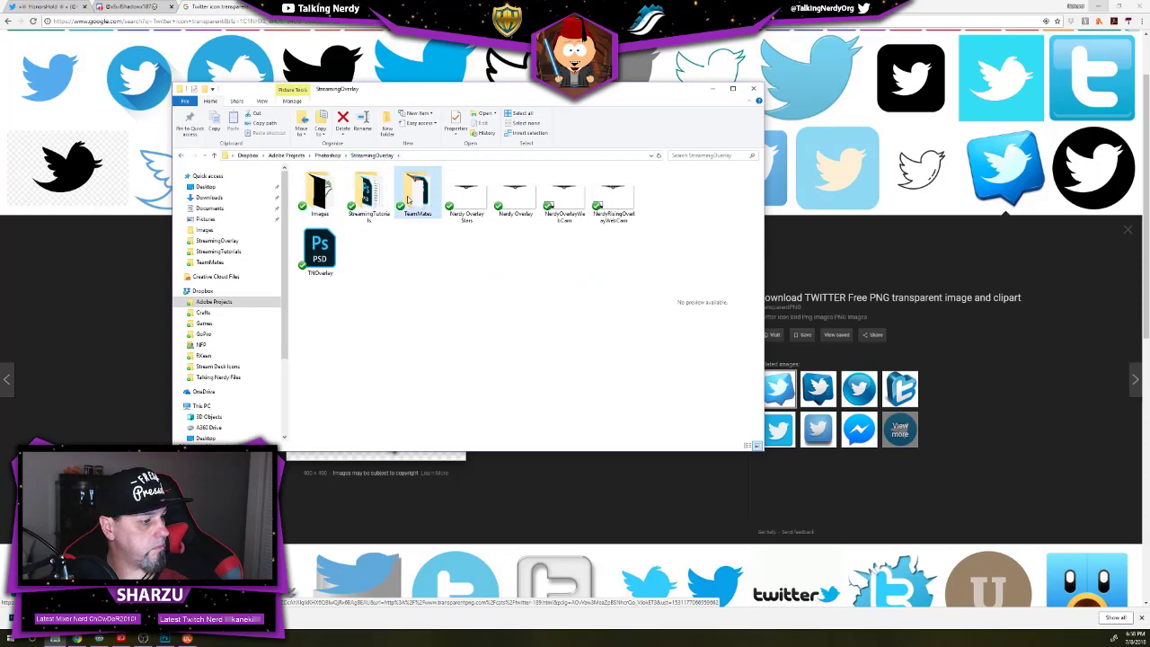
double_click(408, 199)
click(181, 156)
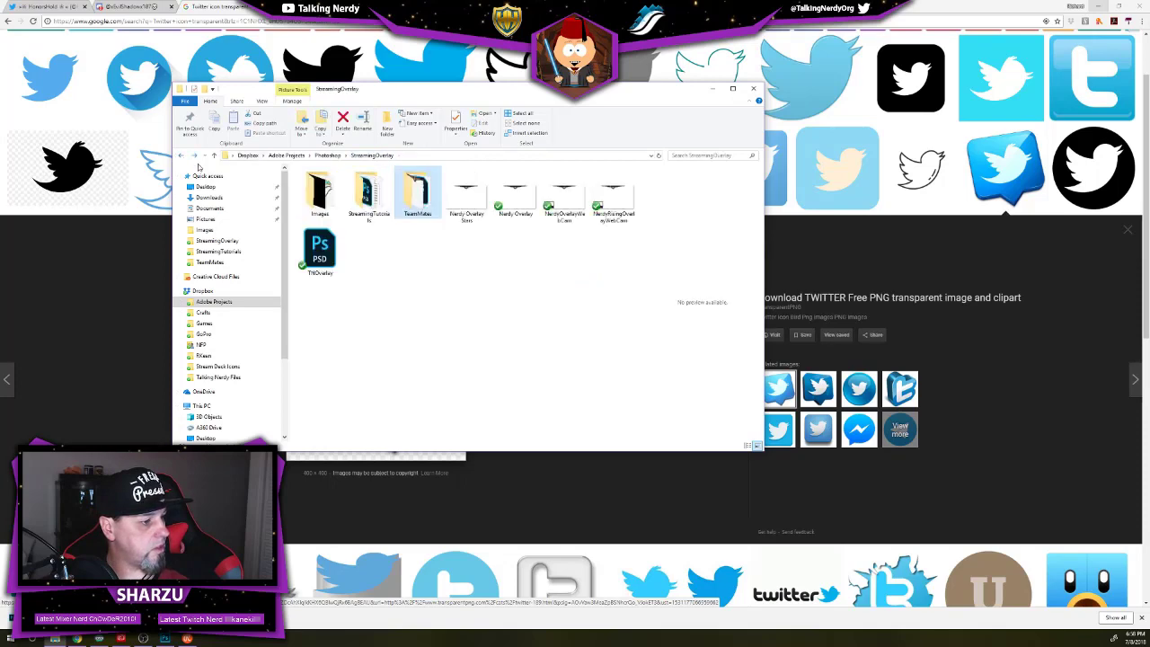
double_click(366, 193)
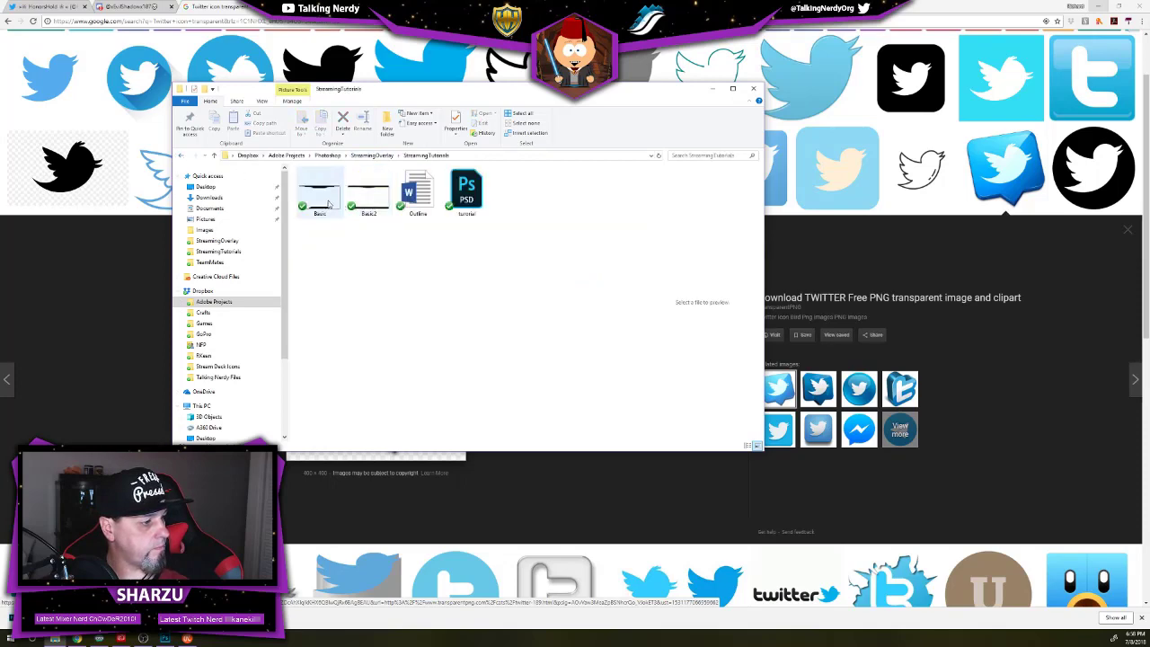
click(182, 156)
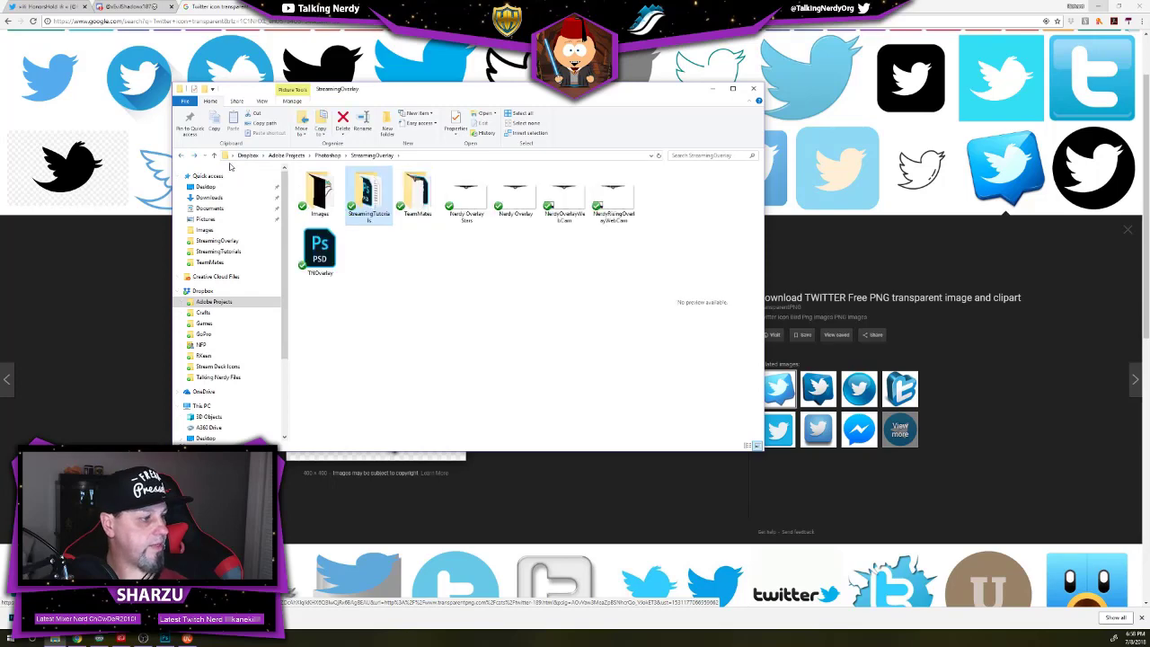
double_click(321, 193)
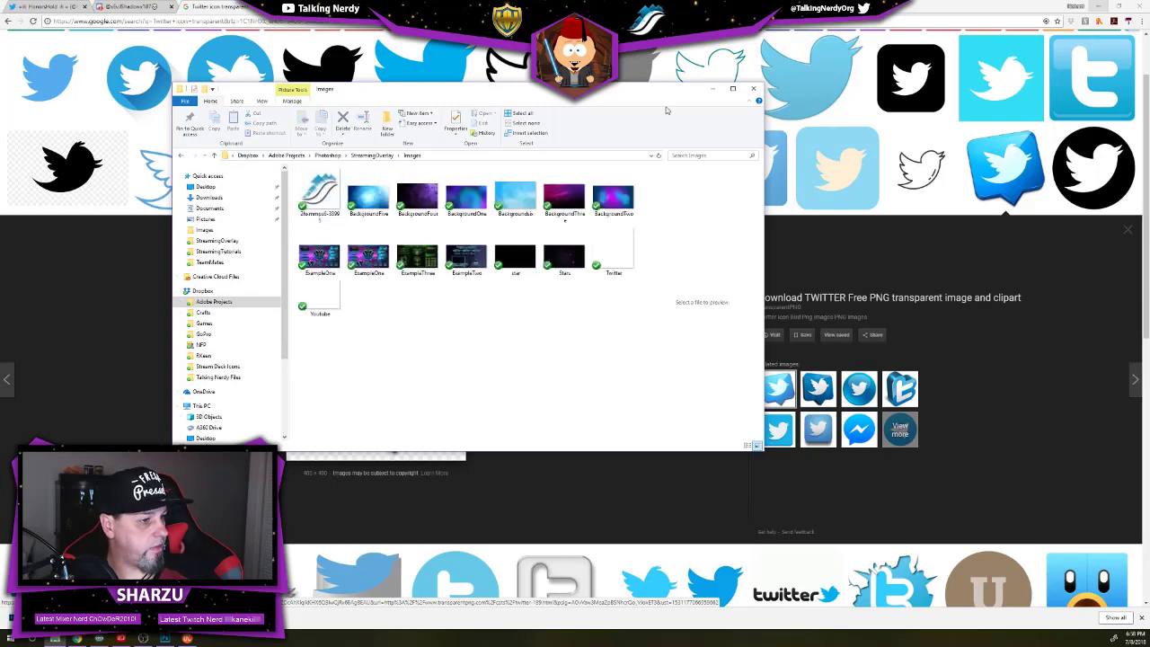
click(712, 88)
- Save the blue speech-bubble Twitter icon from Chrome as a PNG into the StreamingTutorials folder of StreamingOverlay
right_click(339, 423)
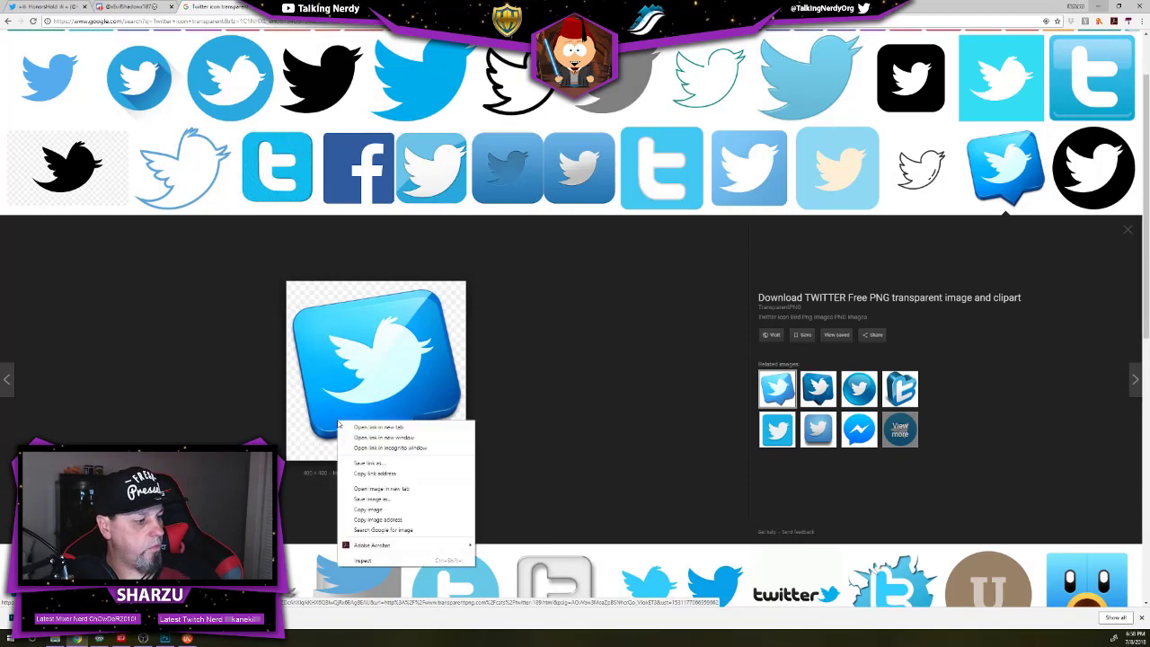
click(374, 501)
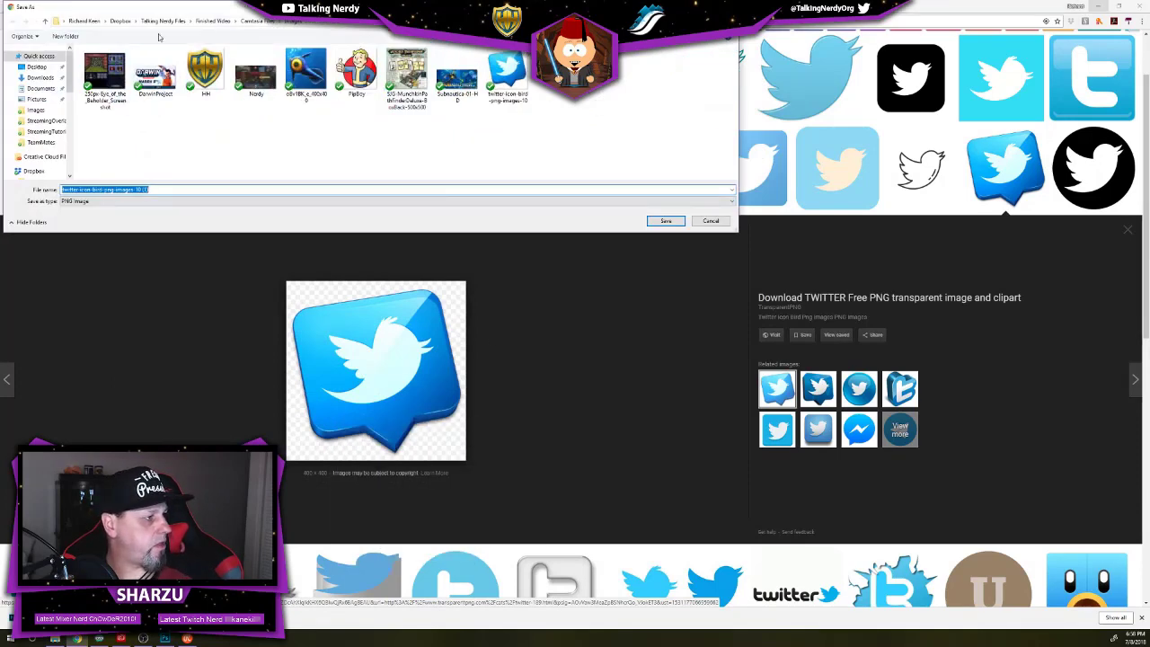
scroll(52, 132, down, 1)
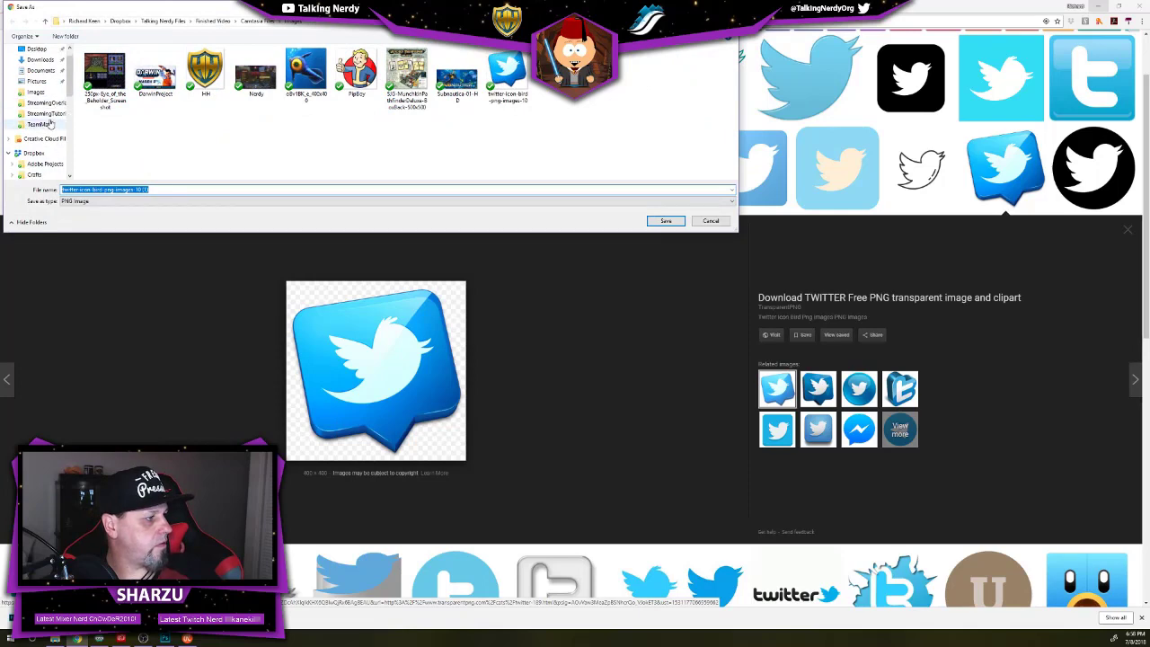
click(49, 114)
click(45, 102)
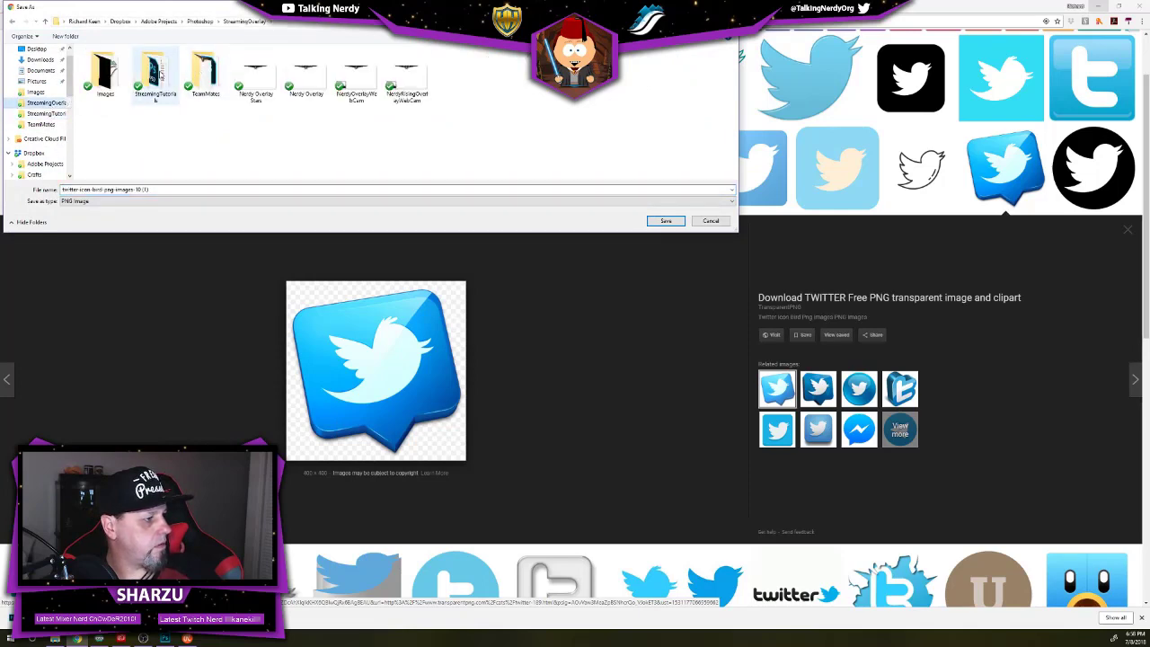
double_click(155, 74)
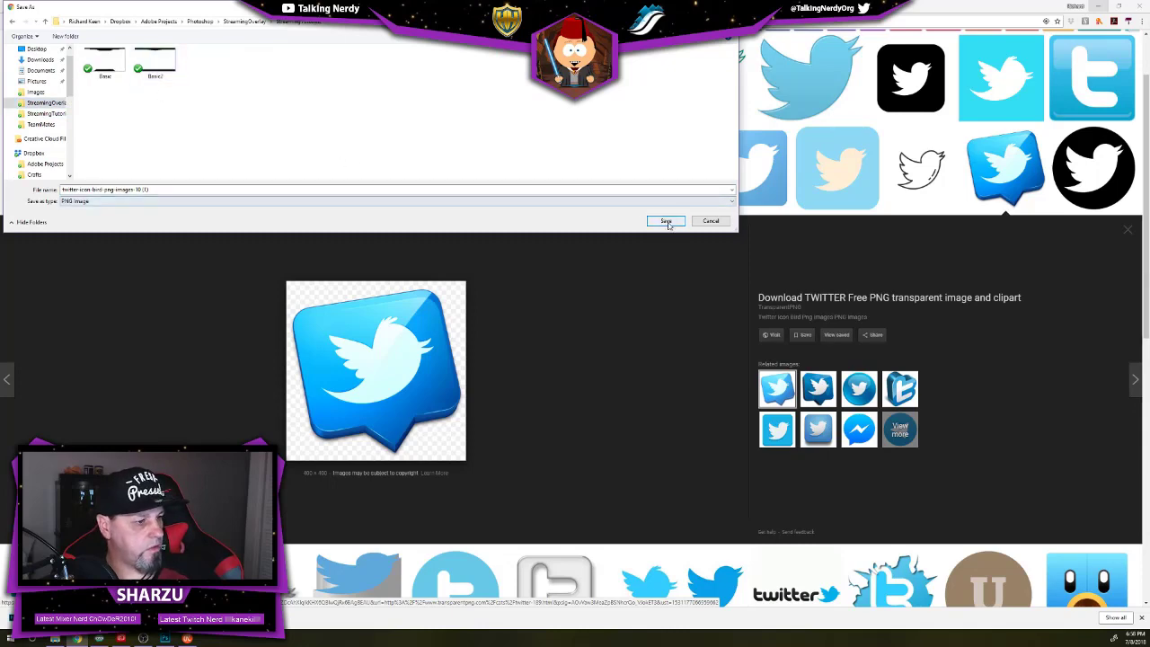
click(666, 221)
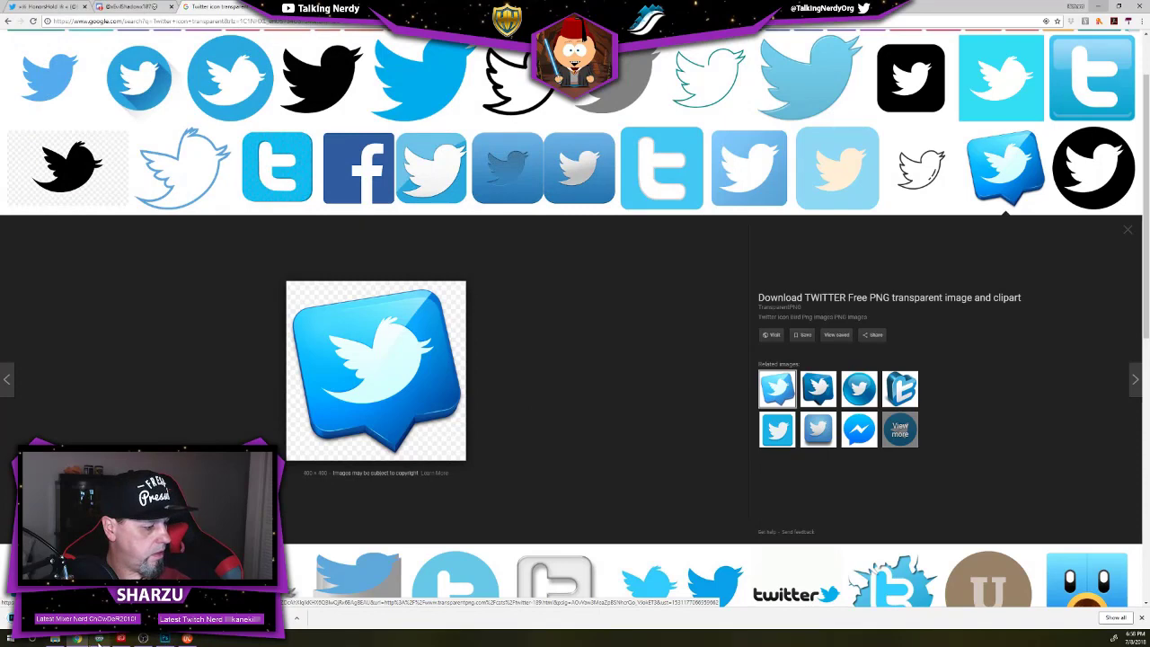
- Place the Twitter icon PNG from the StreamingTutorials folder into the Photoshop overlay as a small icon at the left bend of the starry banner
click(54, 640)
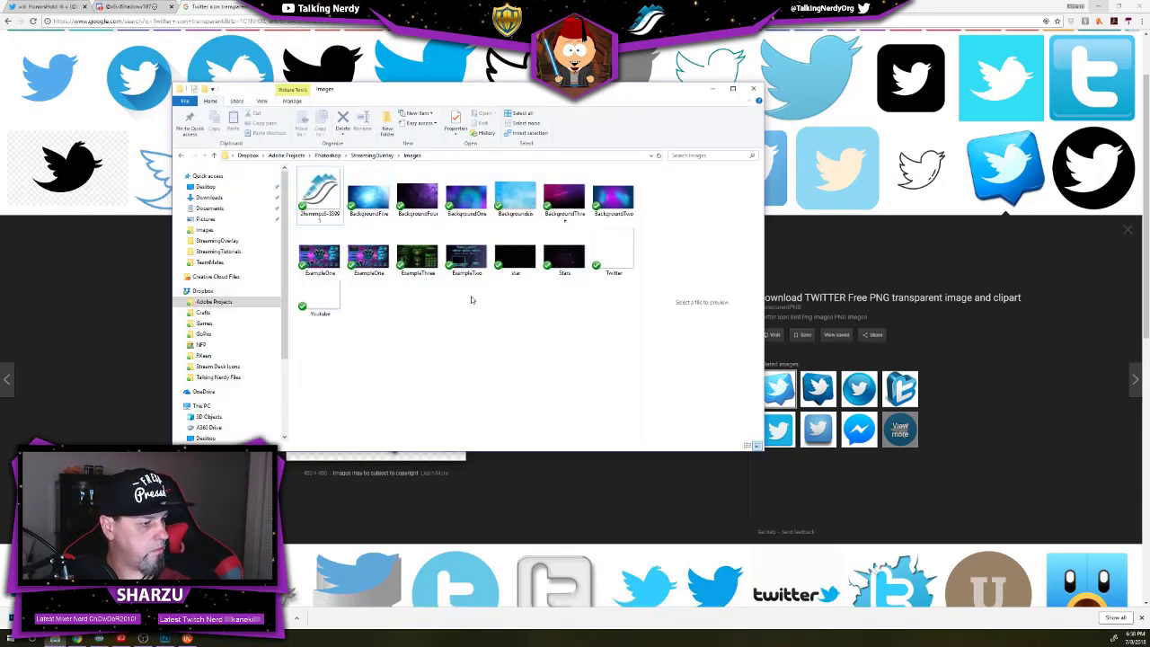
click(388, 158)
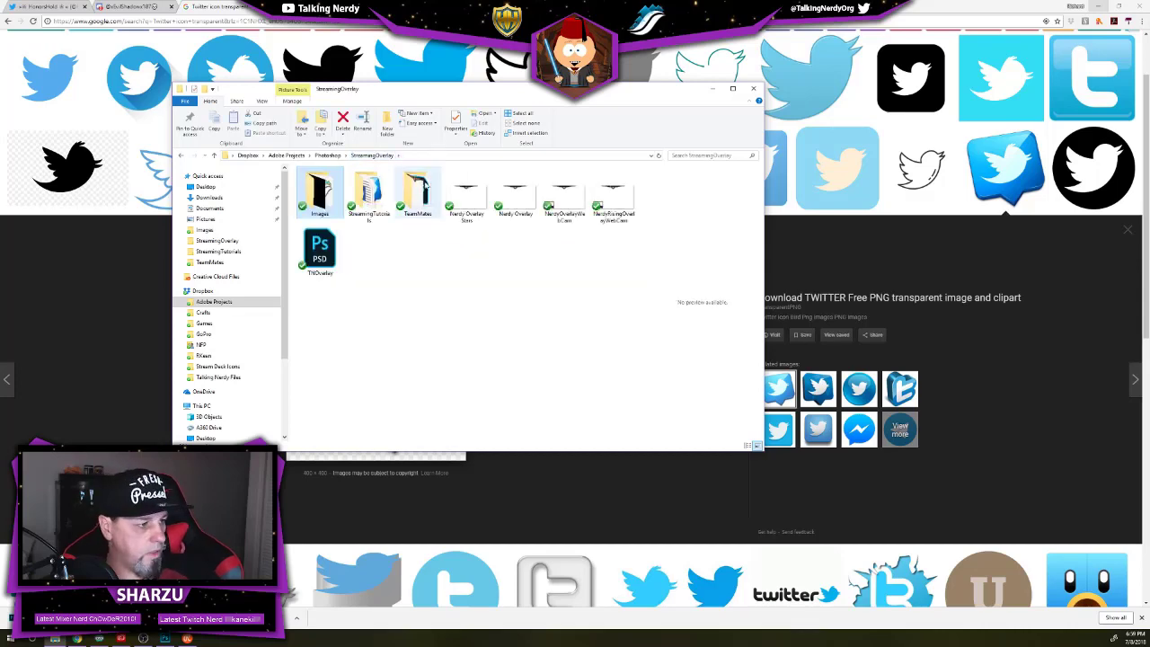
double_click(376, 198)
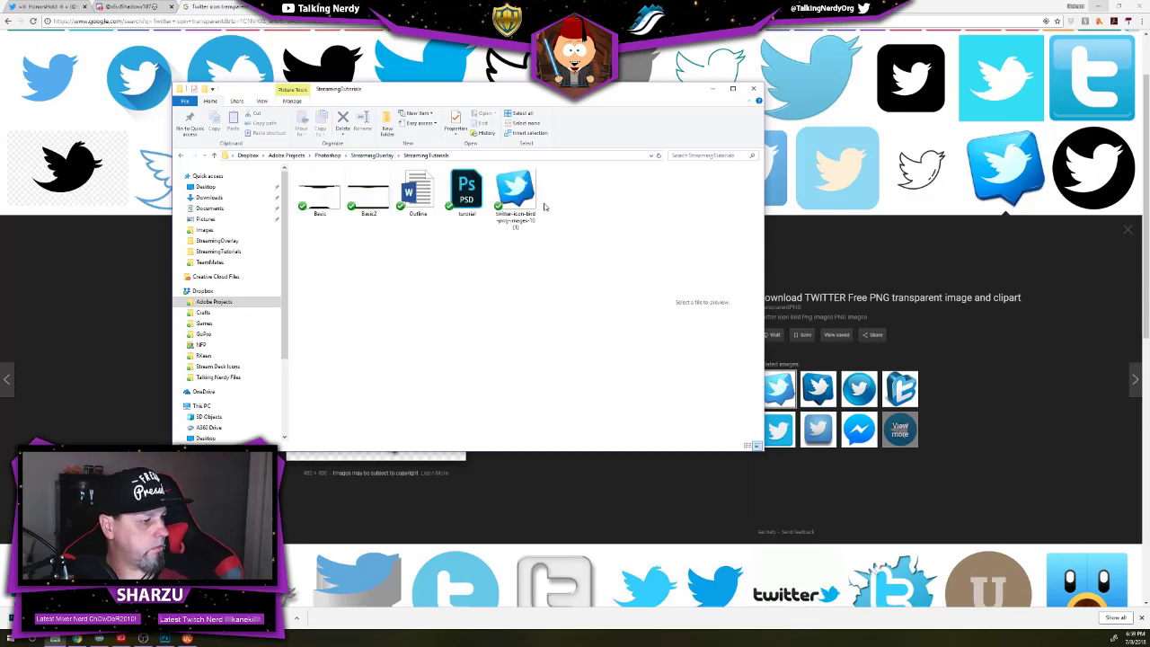
click(516, 191)
drag(516, 191, 1061, 207)
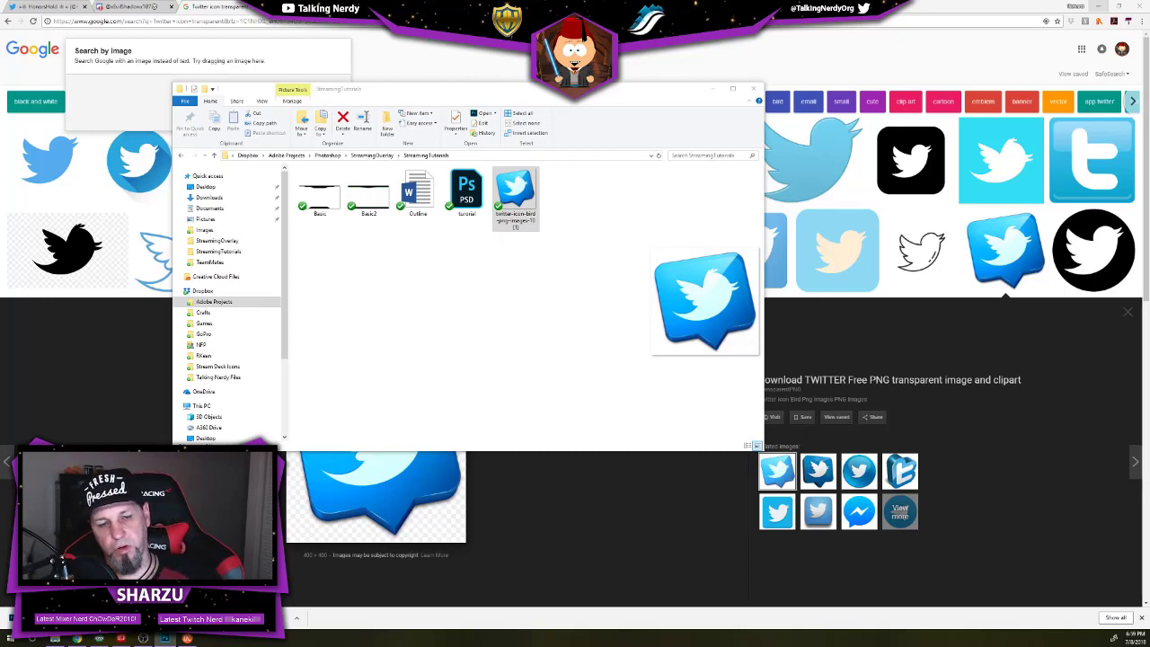
scroll(660, 74, down, 1)
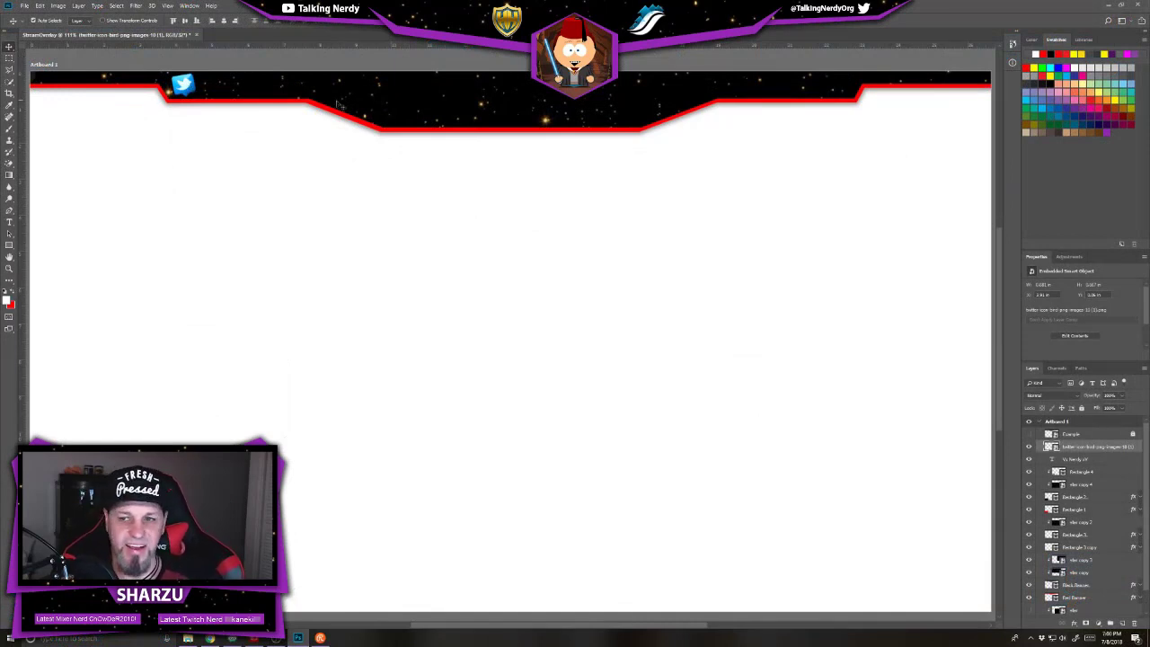
- Revert the document history to the Nudge state before the Twitter icon was placed
click(1012, 43)
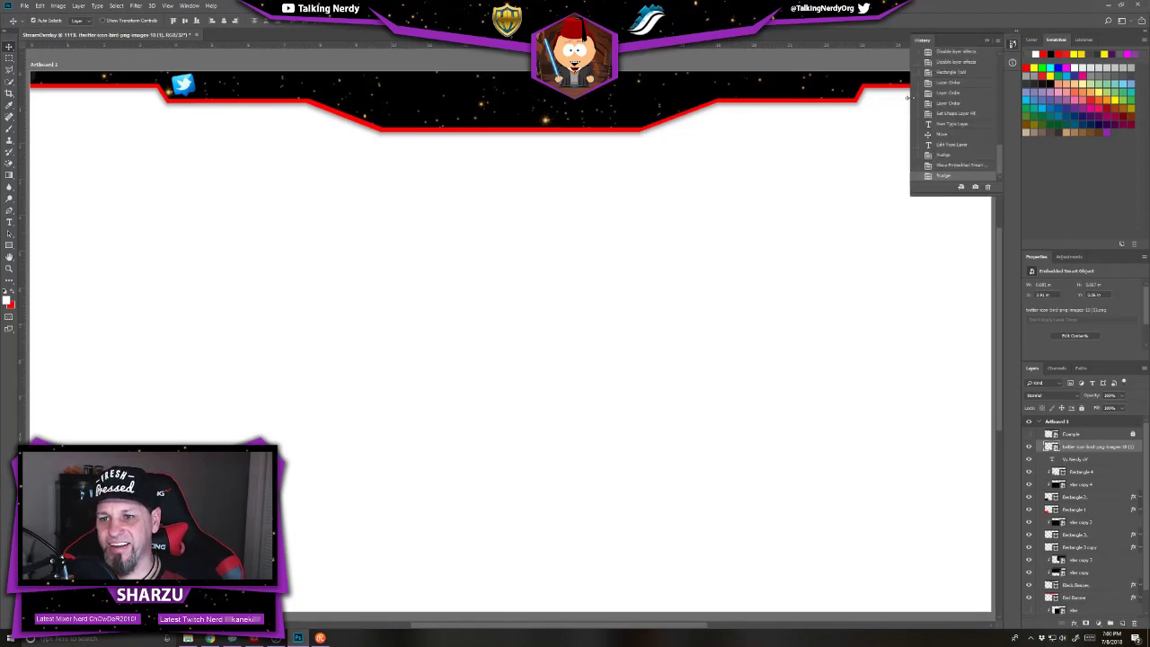
click(943, 157)
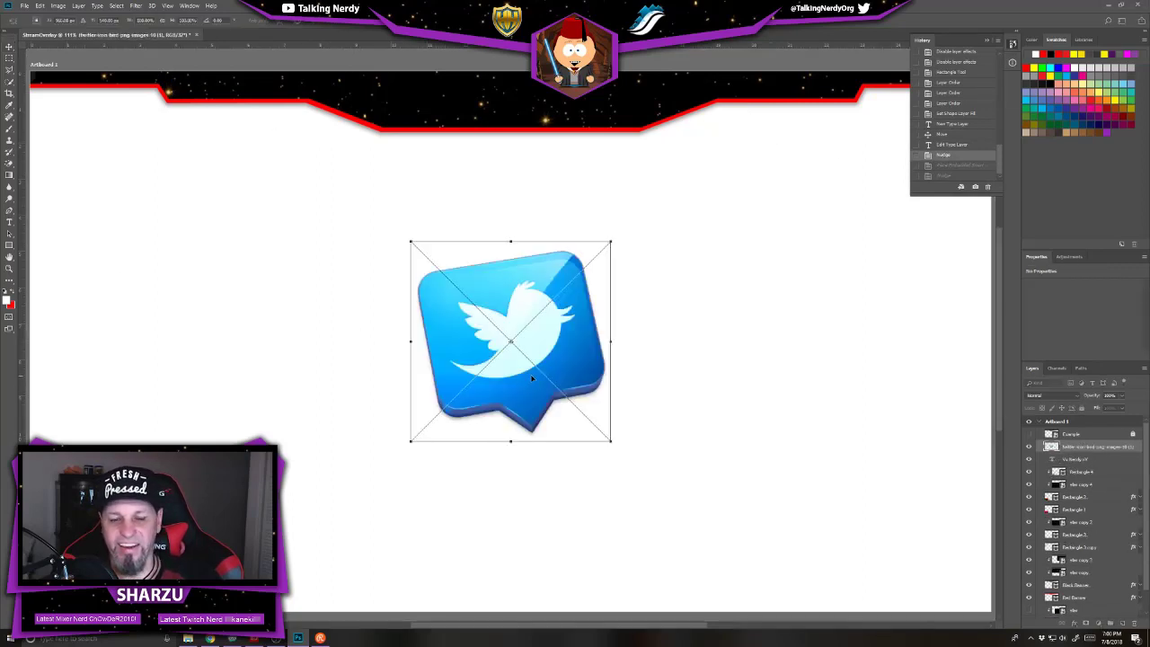
- Move the placed Twitter icon to the left bend of the starry banner, shrink it to fit the banner's height and commit the placement
drag(530, 374, 290, 214)
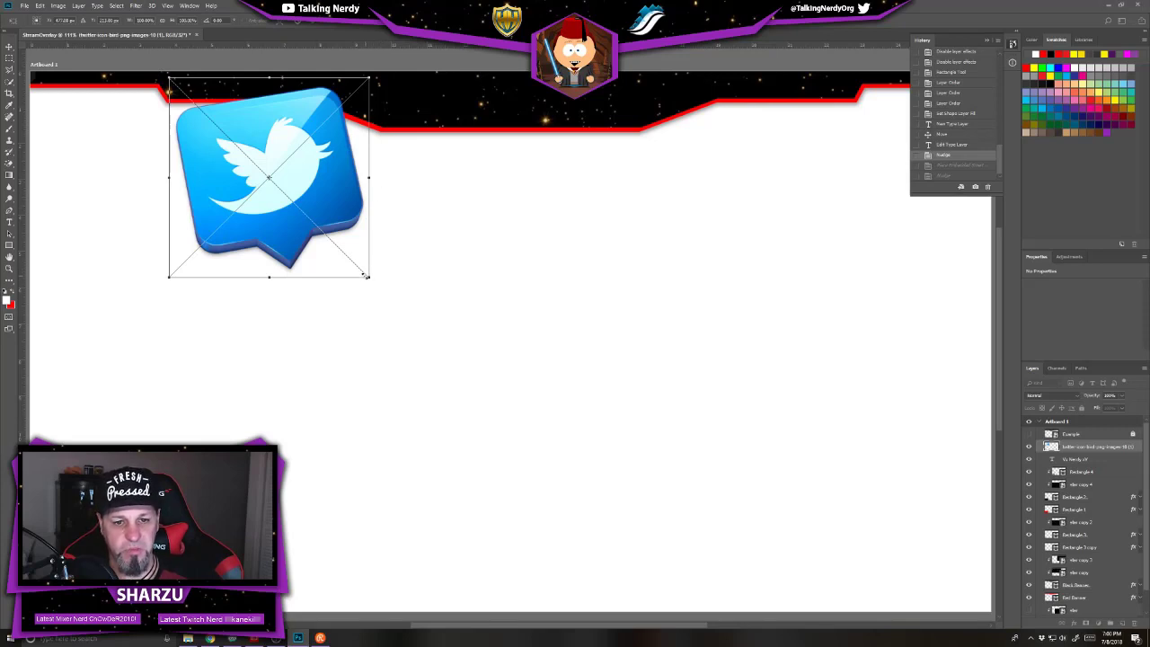
drag(367, 276, 193, 100)
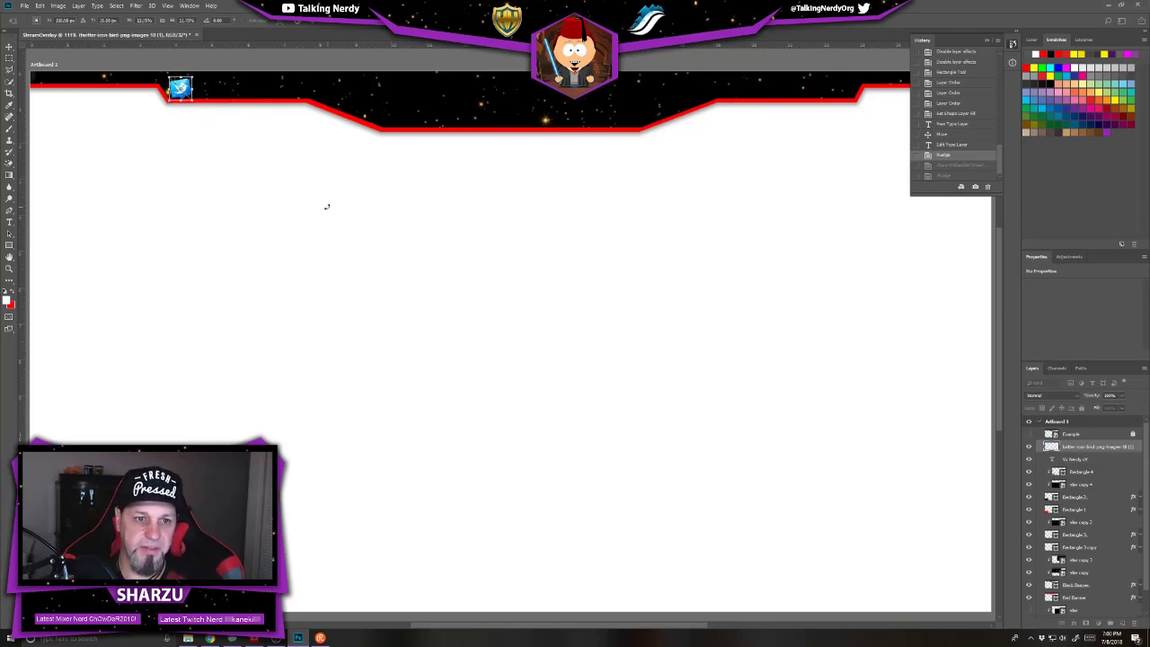
key(Return)
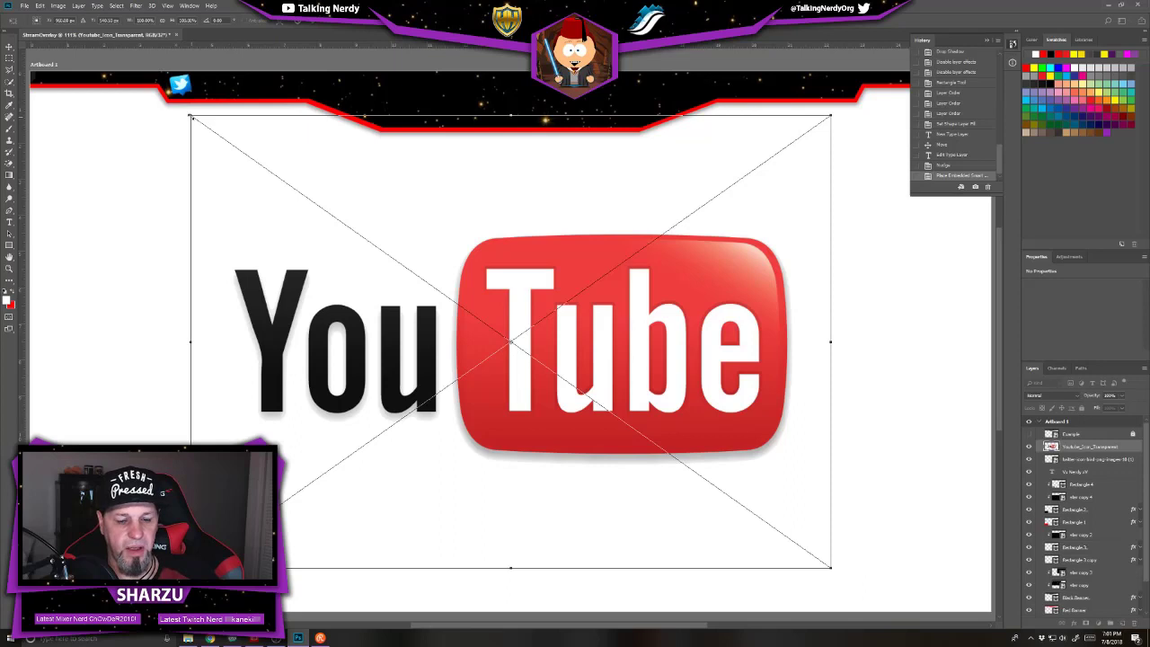
drag(191, 117, 652, 423)
drag(755, 515, 753, 121)
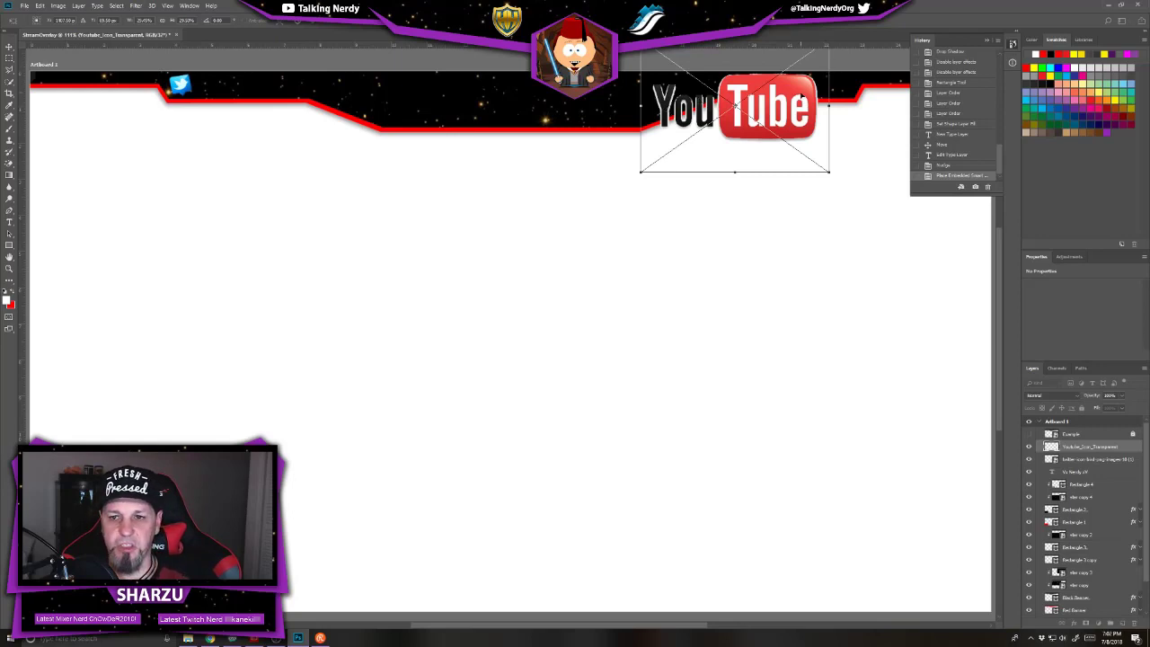
drag(770, 98, 714, 243)
key(Escape)
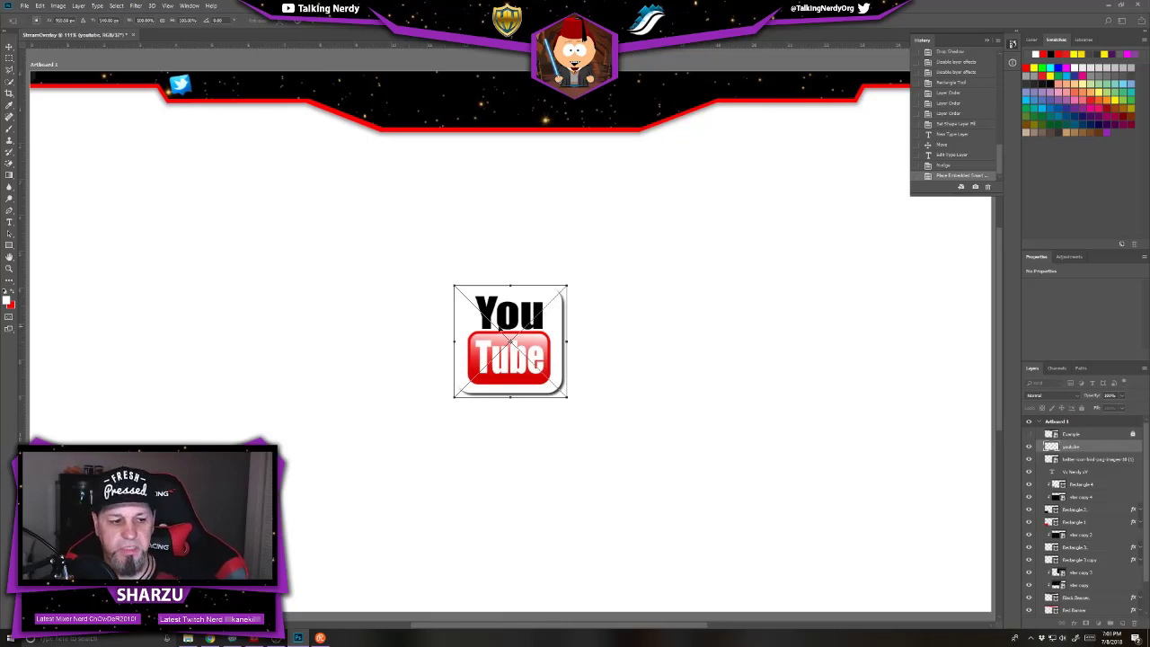
drag(518, 334, 759, 120)
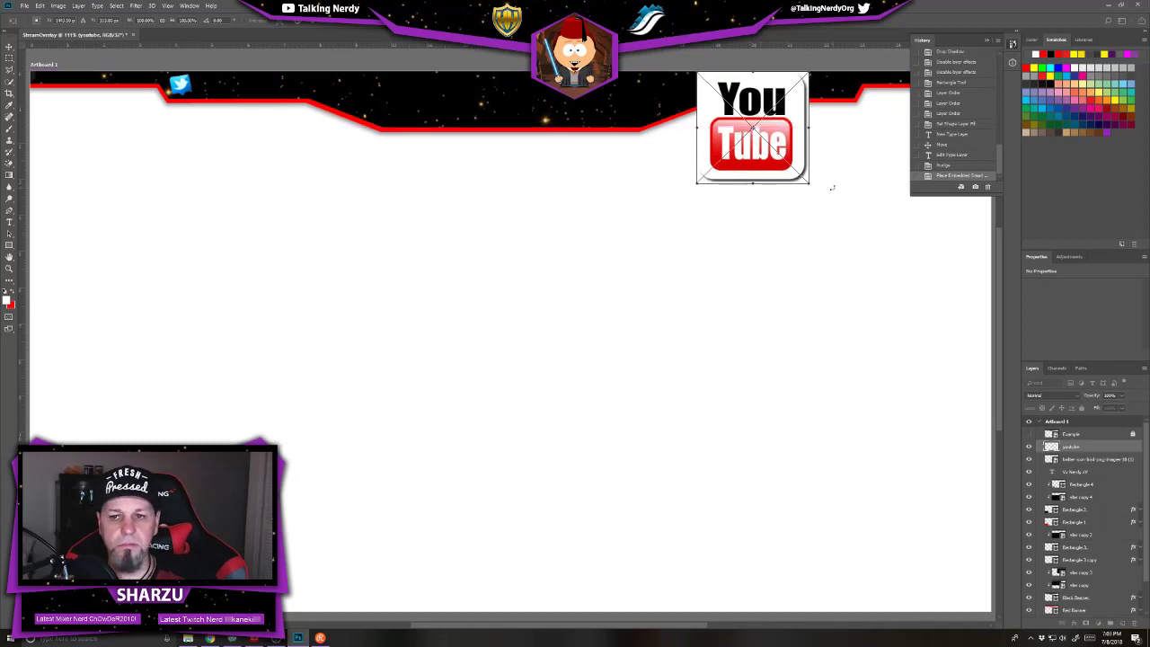
drag(809, 183, 784, 154)
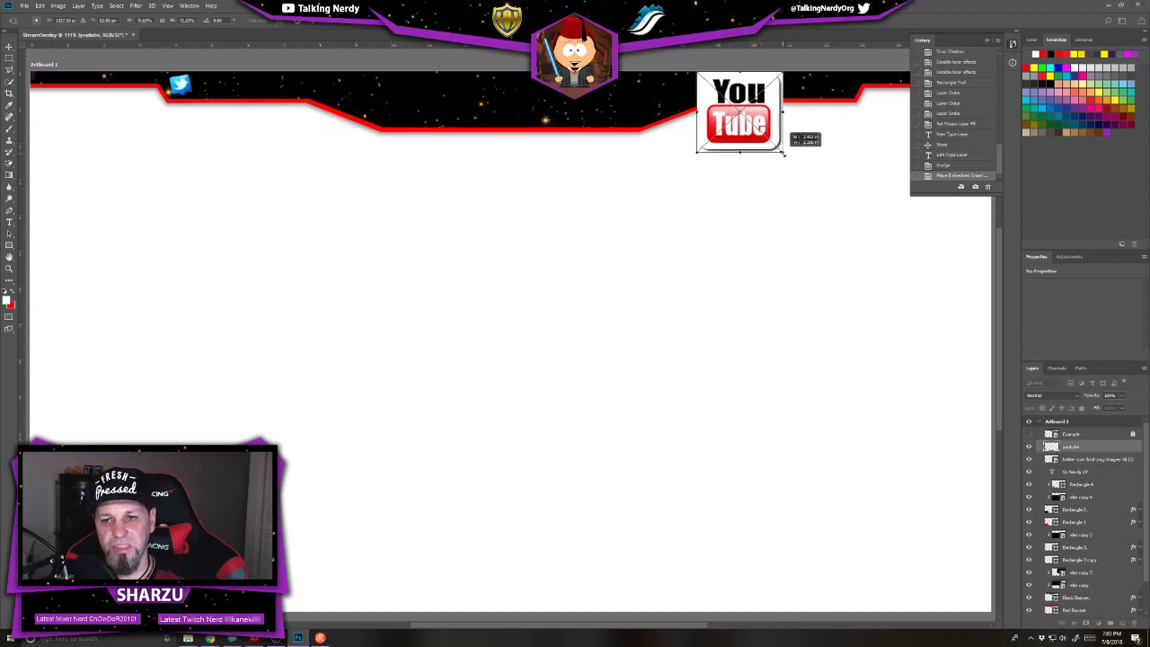
drag(751, 113, 710, 209)
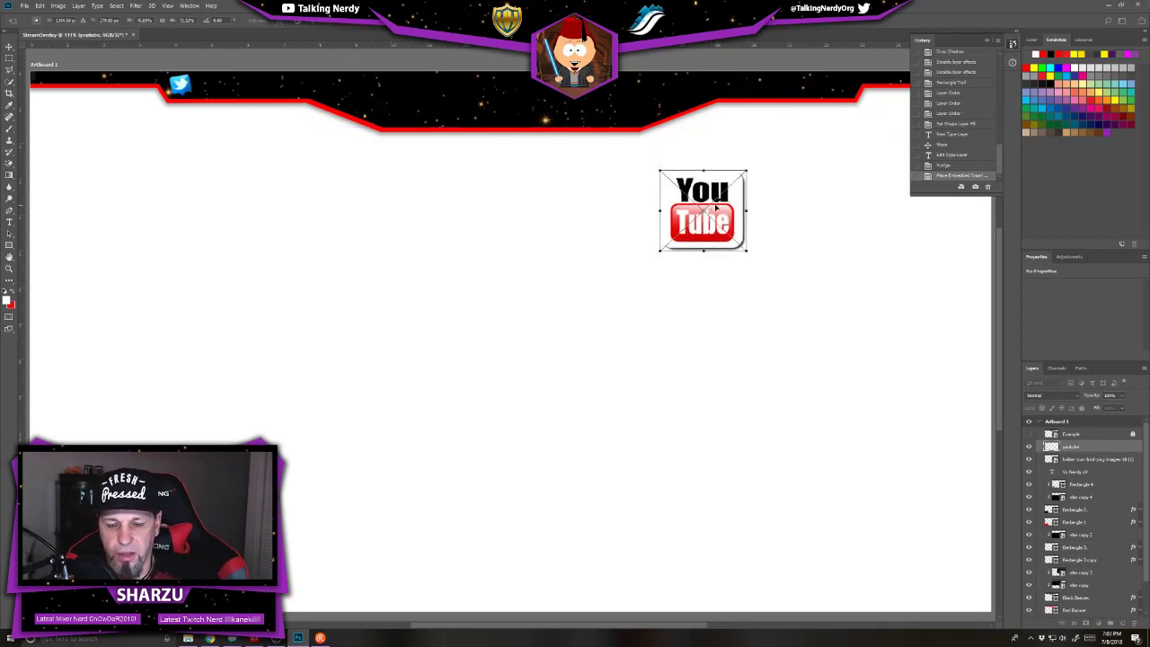
key(Escape)
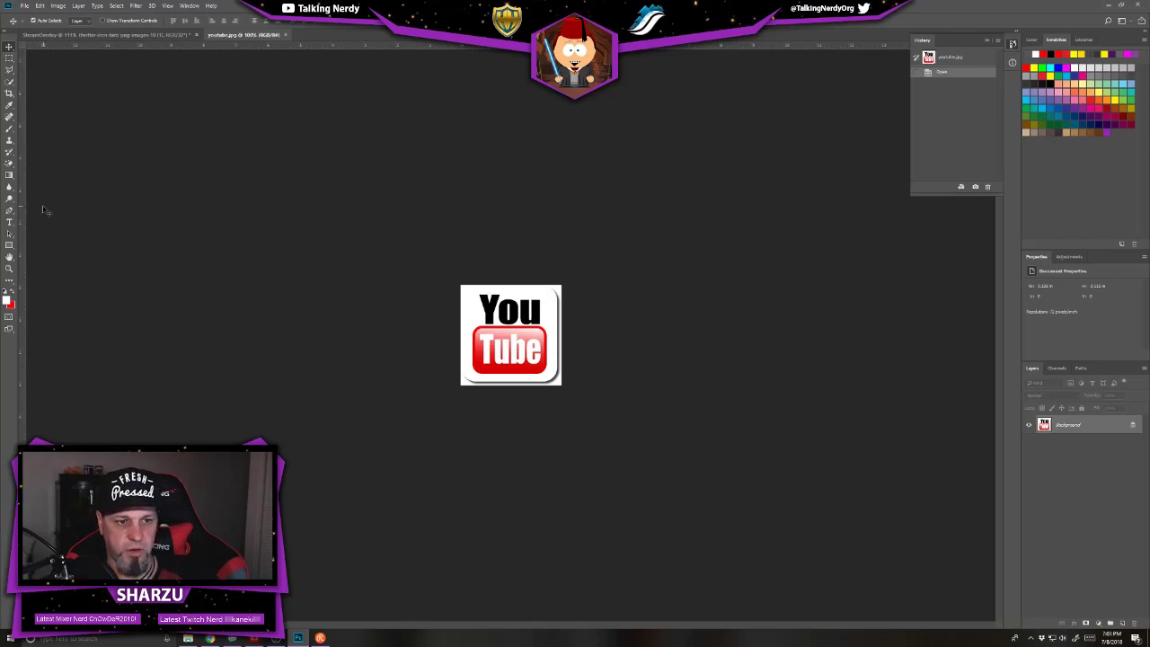
- Try to erase the white background of youtube.jpg with the Magic Eraser, undo the erasing and close the image
click(9, 166)
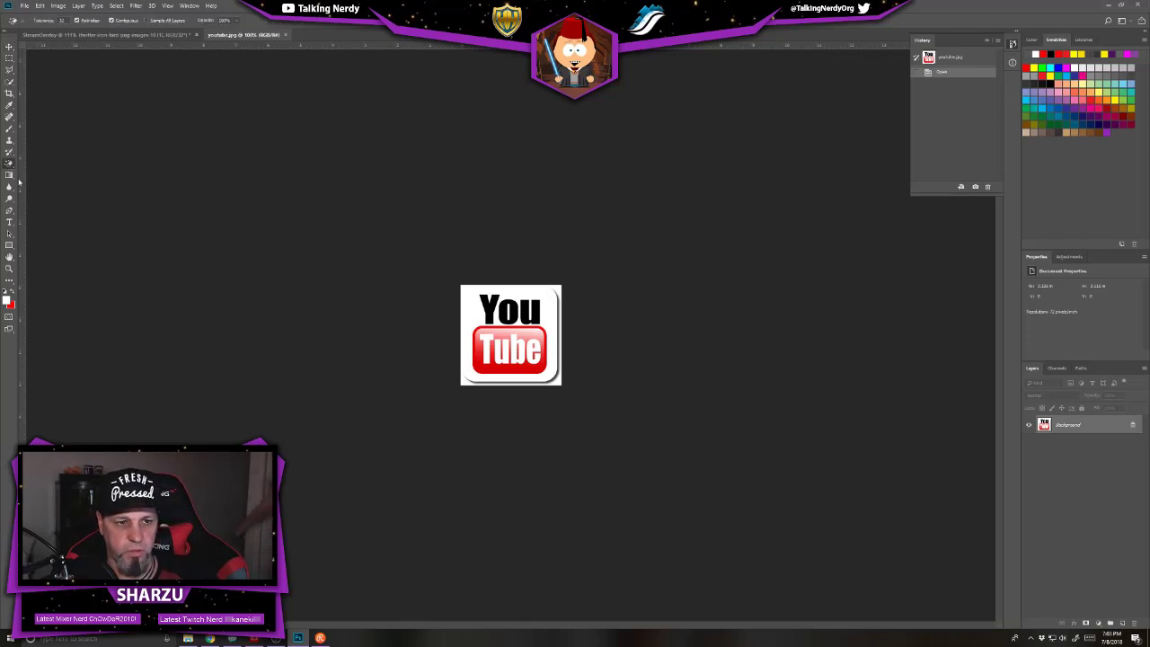
click(560, 386)
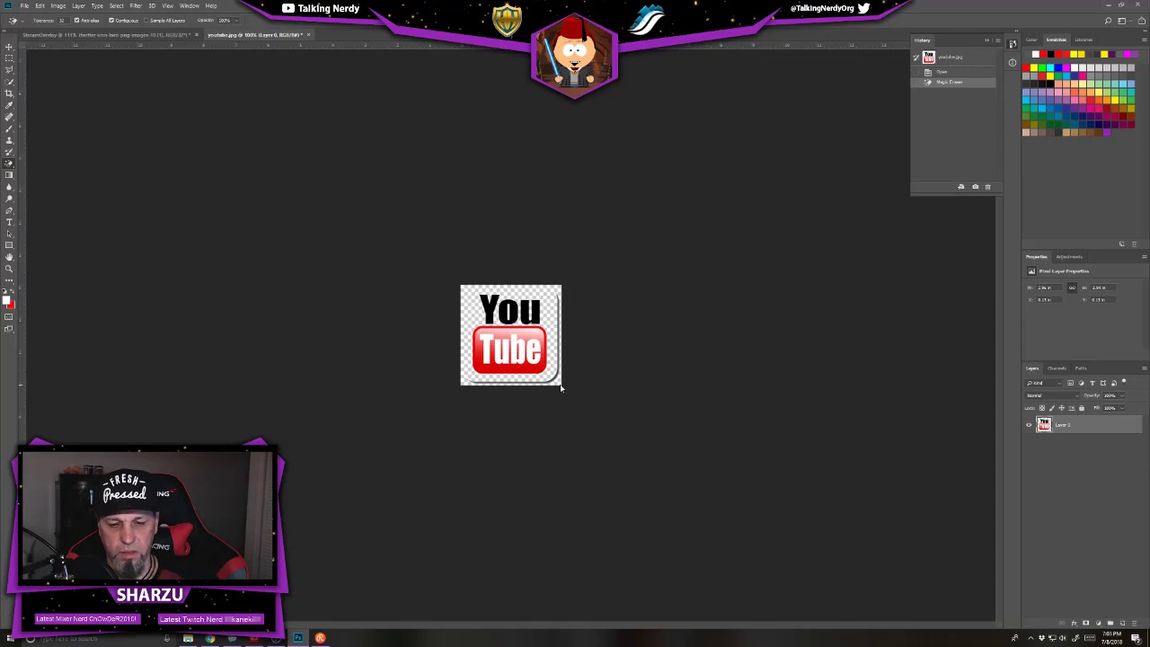
key(ctrl+z)
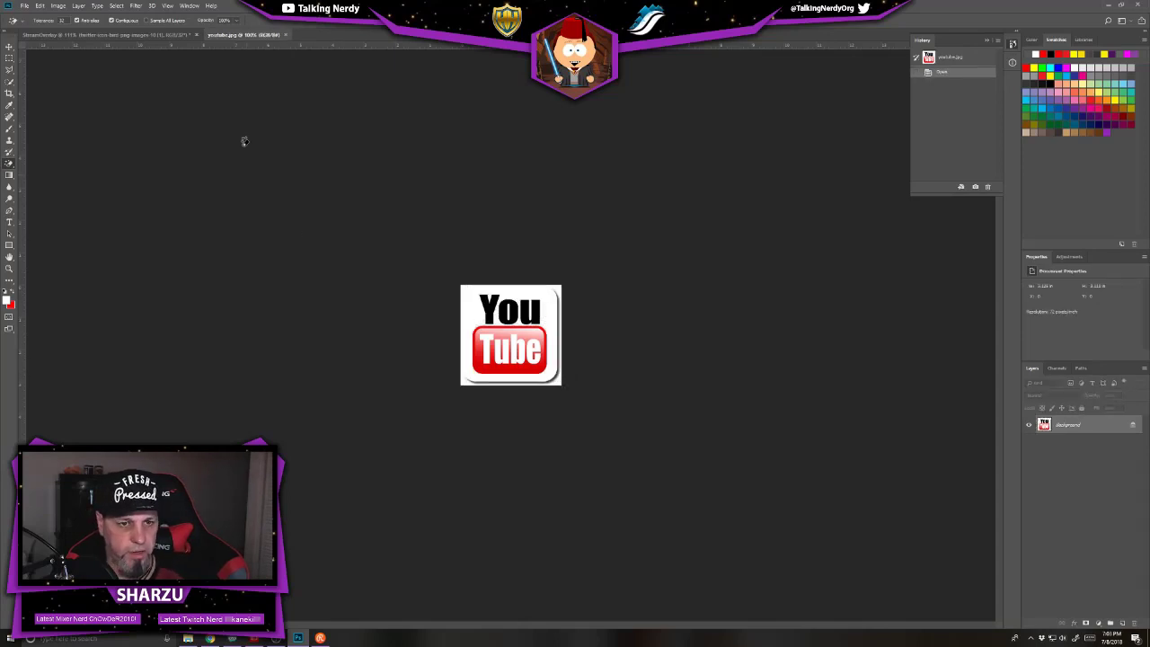
click(282, 34)
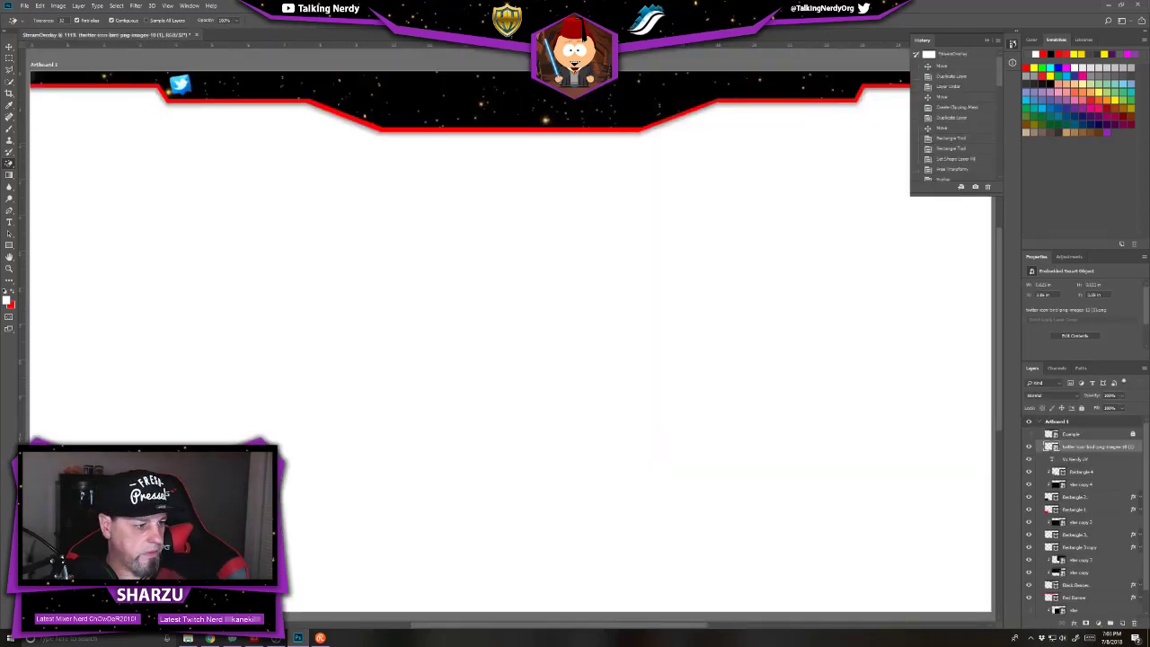
- Place the square YouTube icon PNG into the overlay as a small icon at the right bend of the banner and collapse the history
click(187, 639)
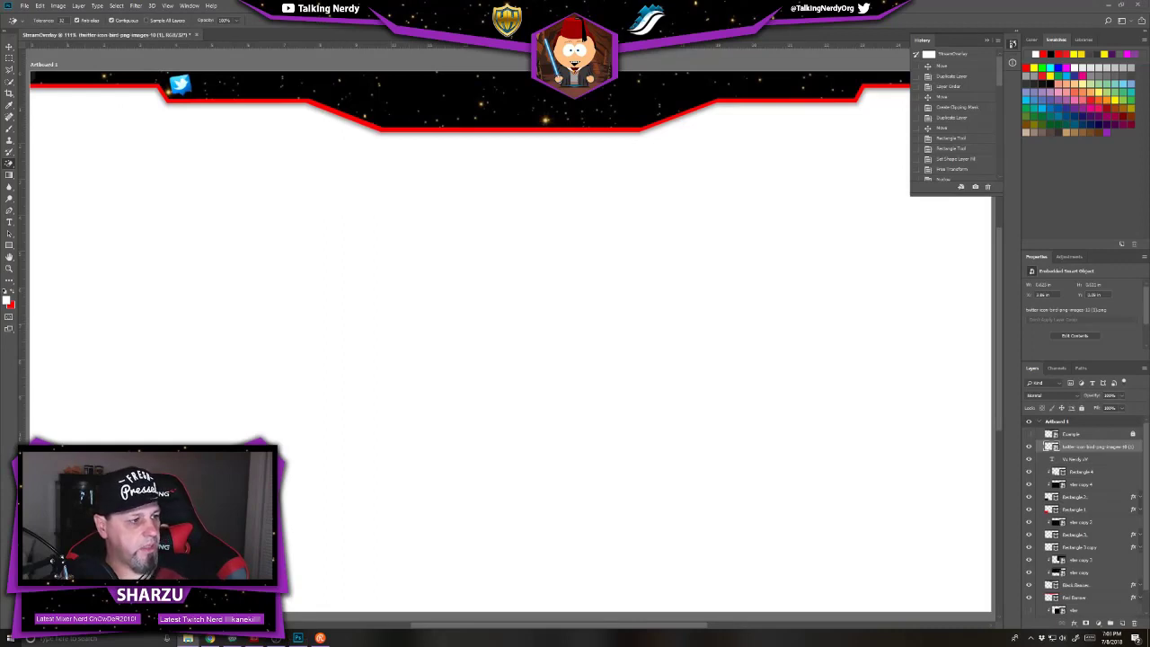
click(211, 639)
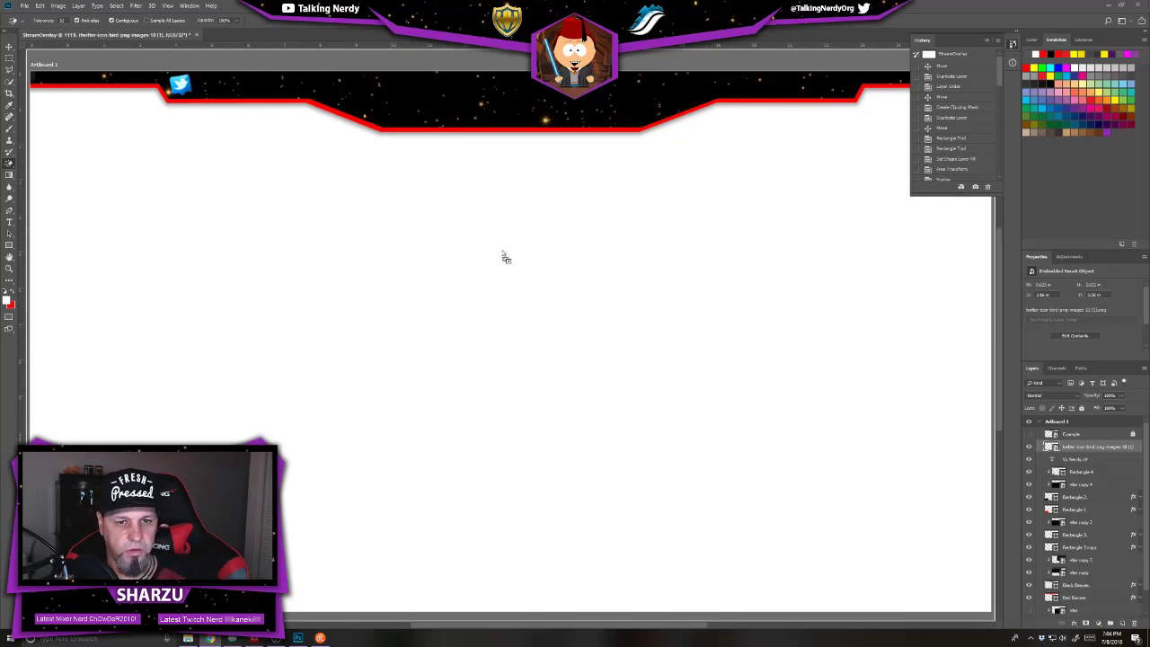
click(581, 239)
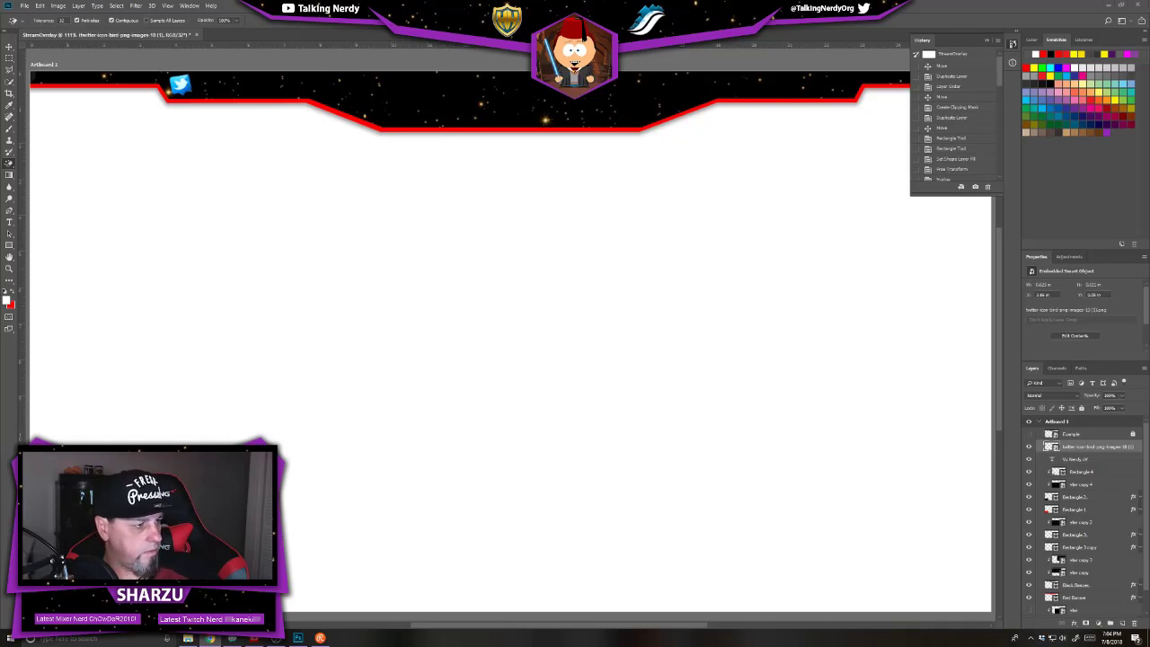
drag(108, 616, 591, 274)
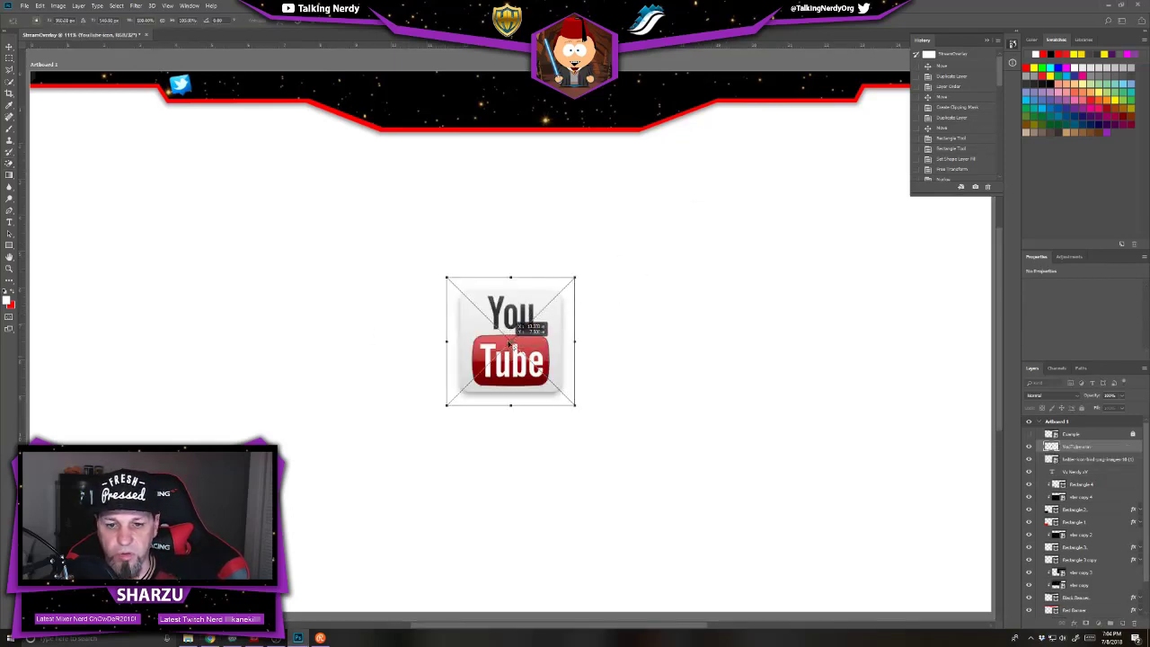
drag(533, 335, 791, 108)
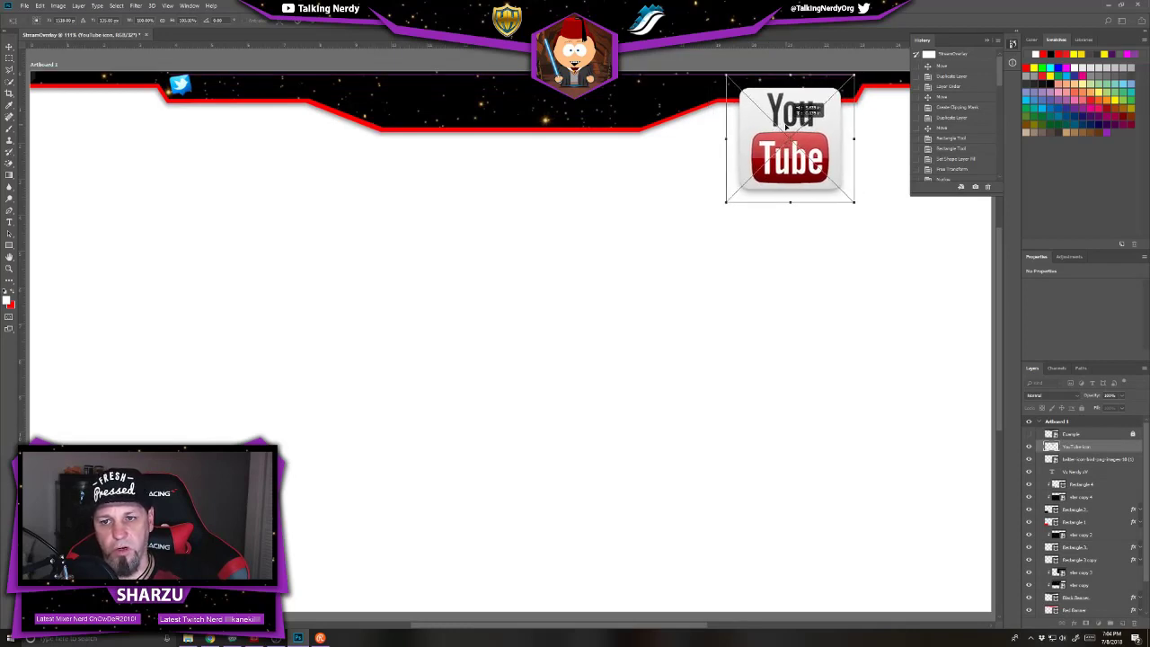
drag(726, 202, 804, 66)
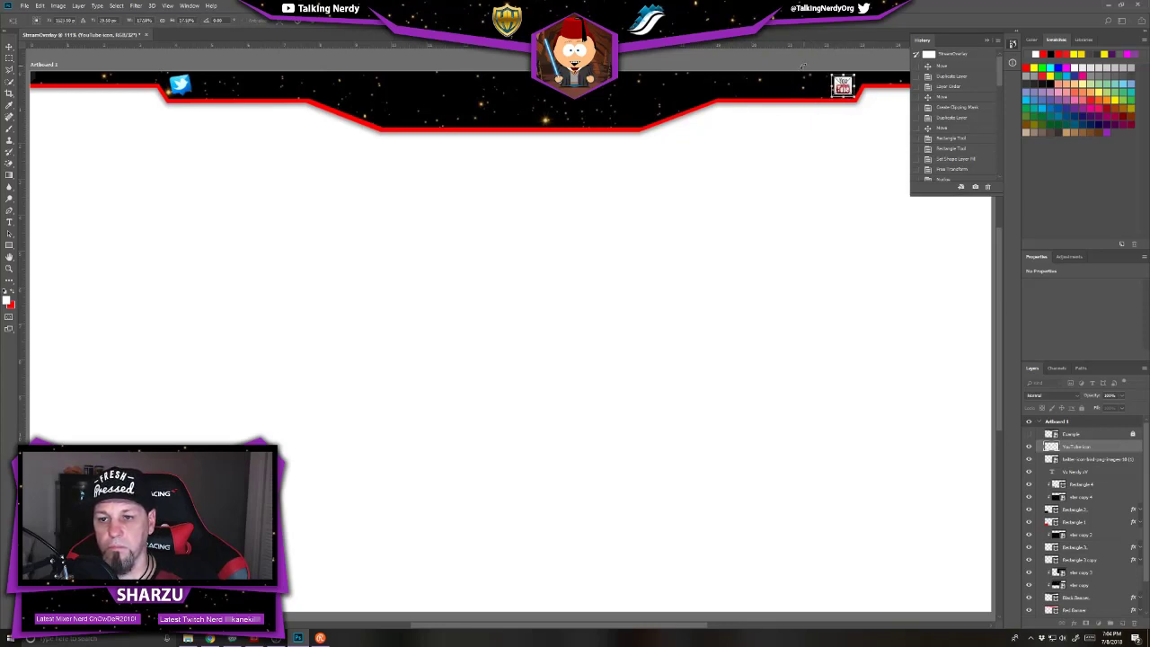
key(Return)
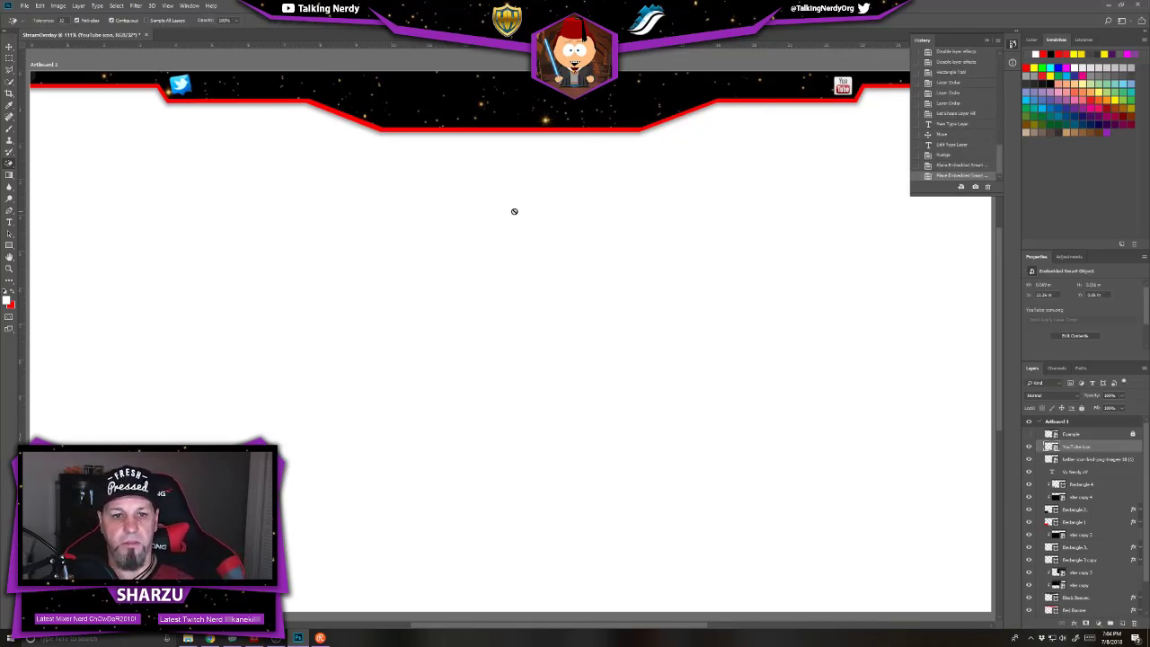
click(986, 40)
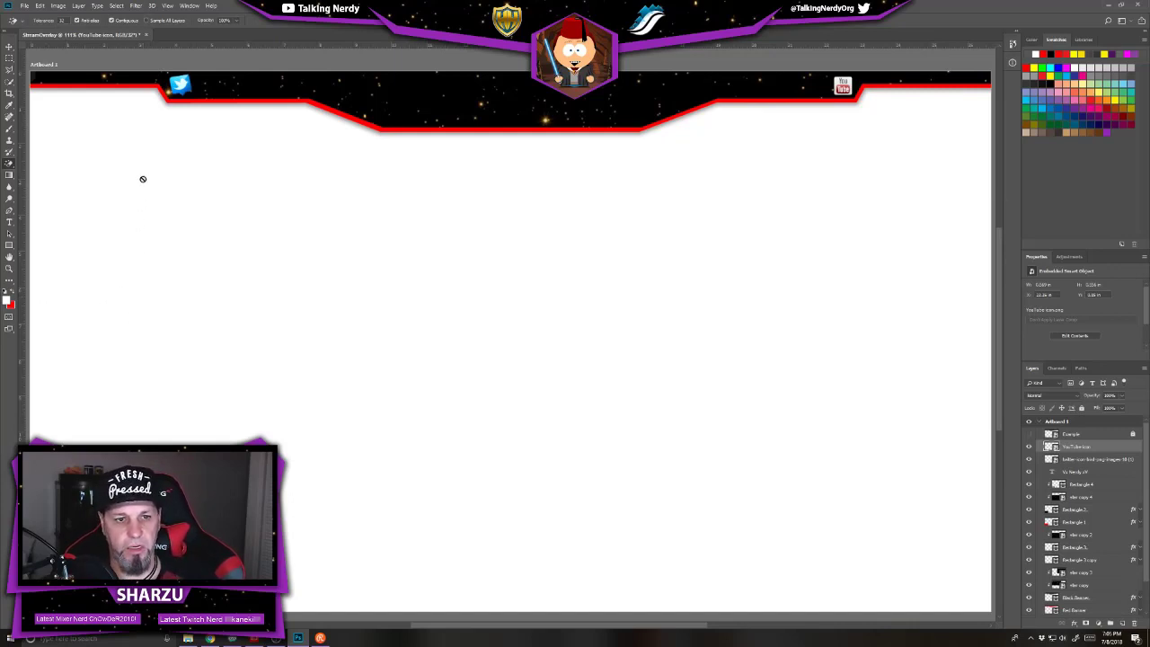
click(10, 223)
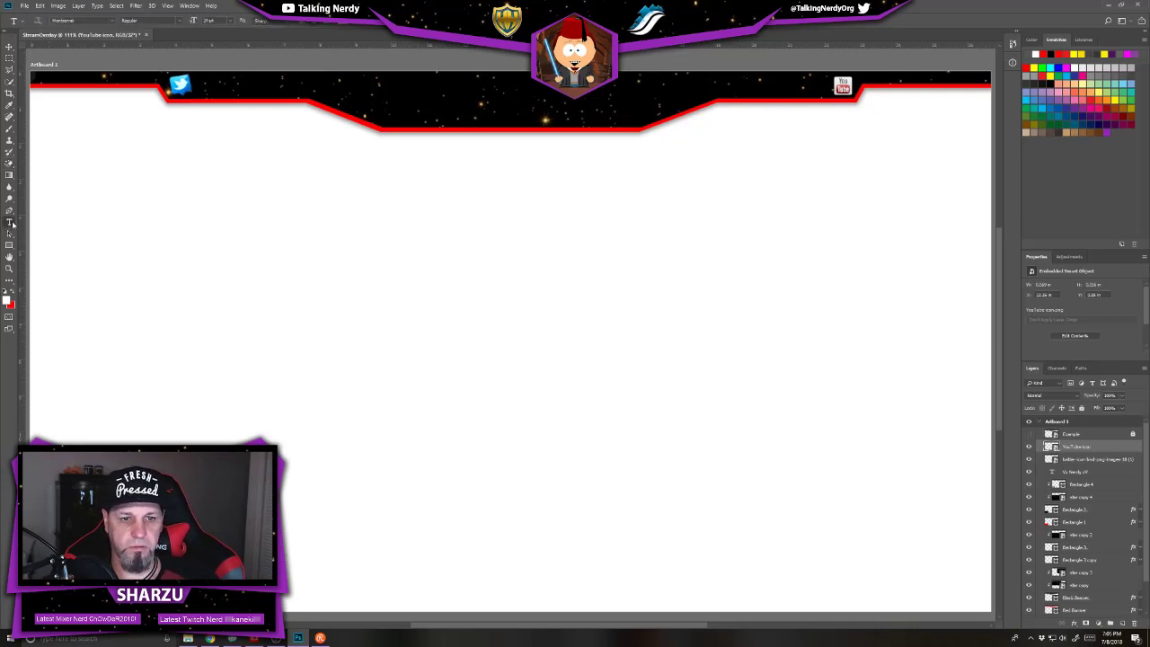
click(203, 84)
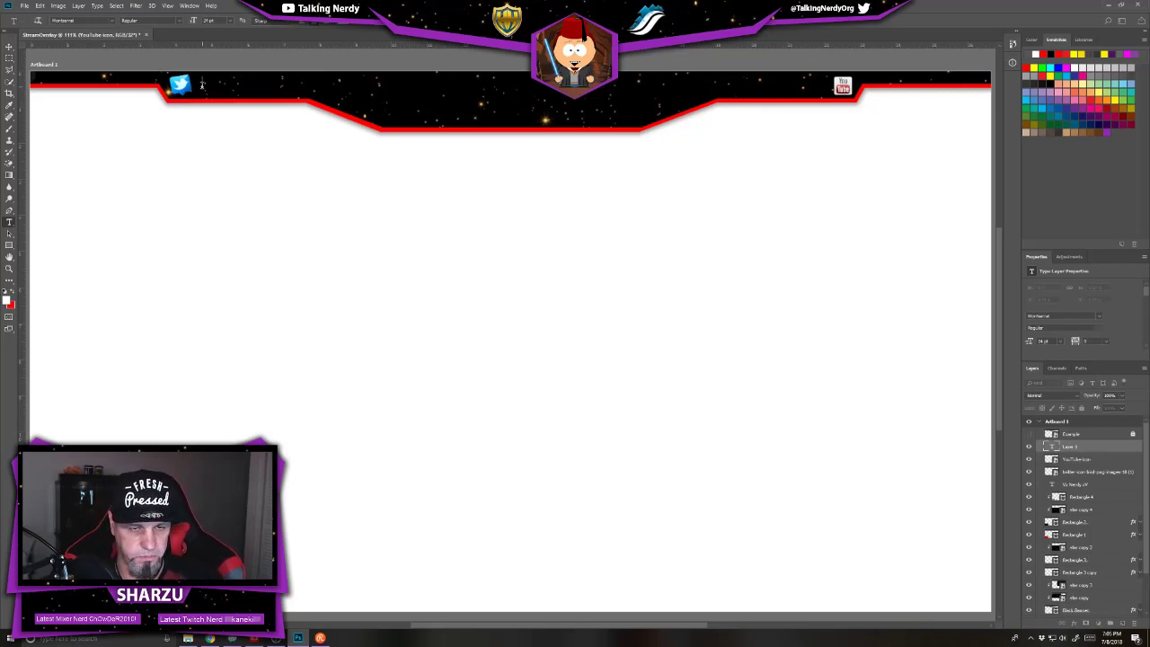
text(@)
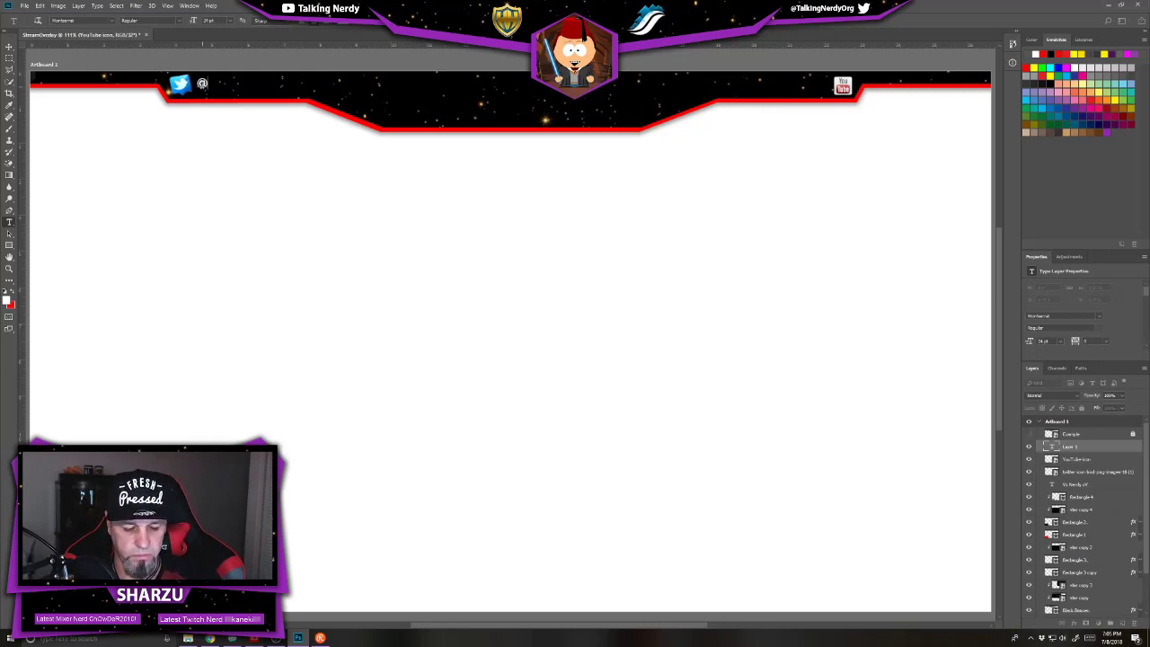
text(Ovelr)
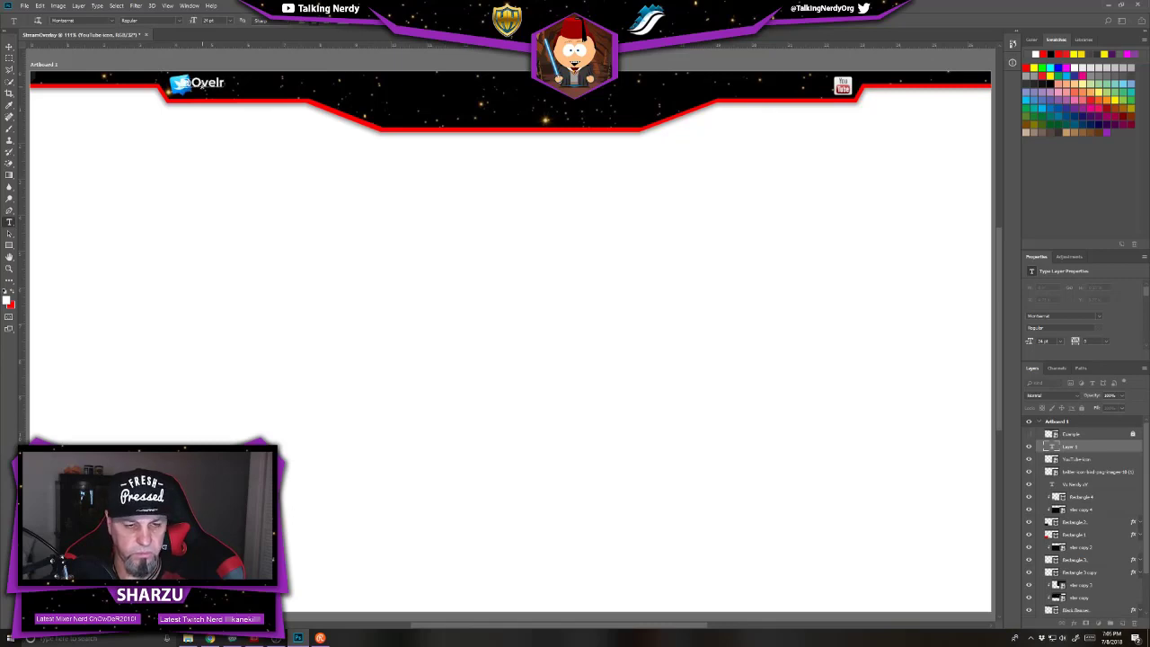
text(ay)
key(BackSpace)
key(BackSpace)
key(BackSpace)
key(BackSpace)
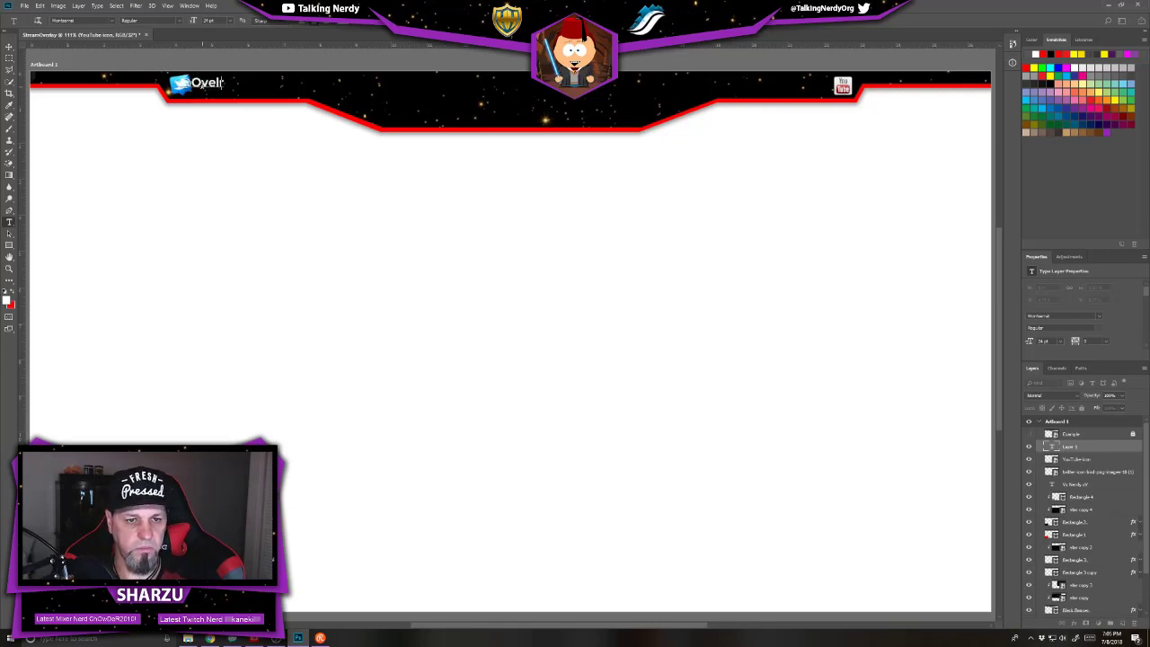
text(rlay)
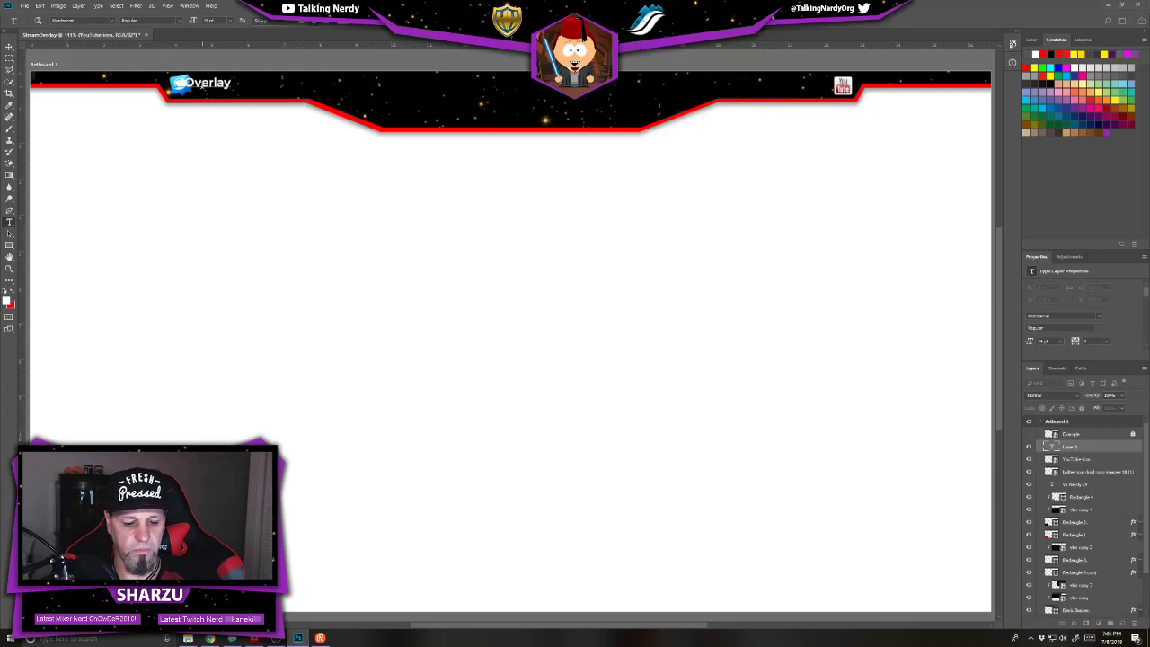
text(Tur)
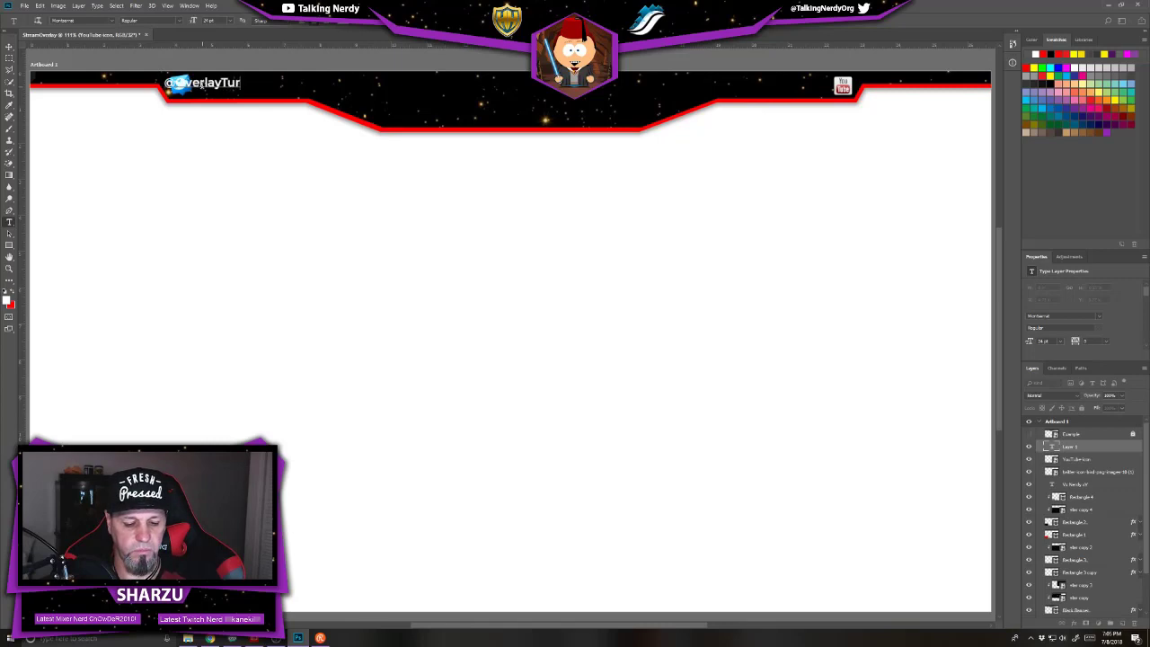
text(torial)
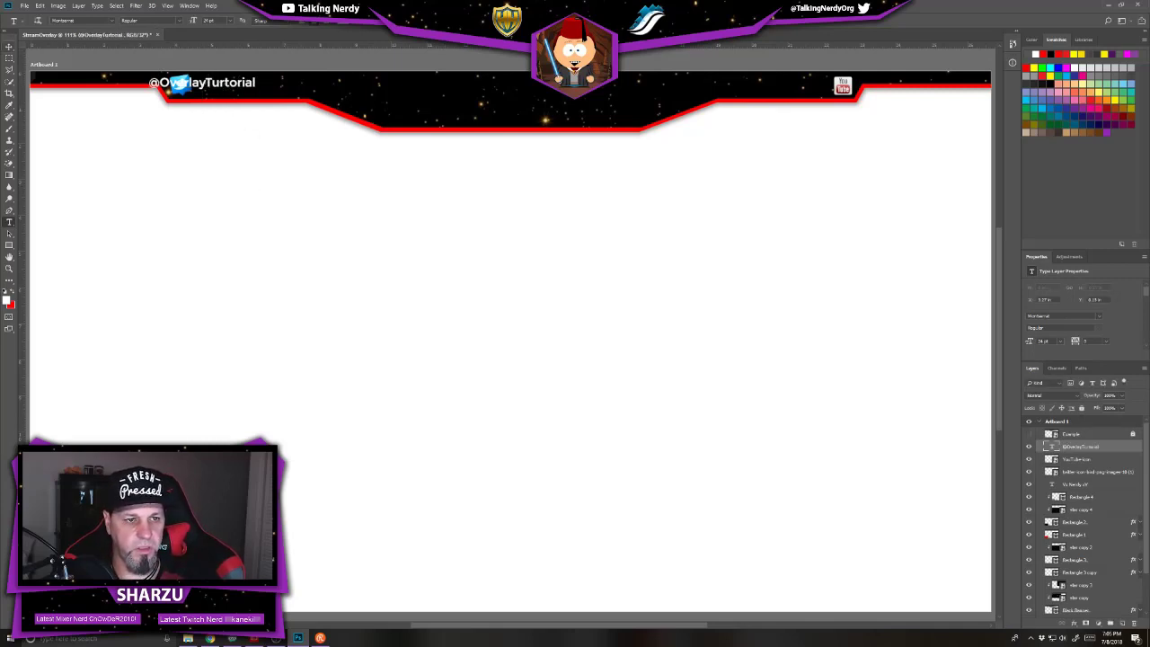
click(8, 46)
drag(203, 91, 251, 91)
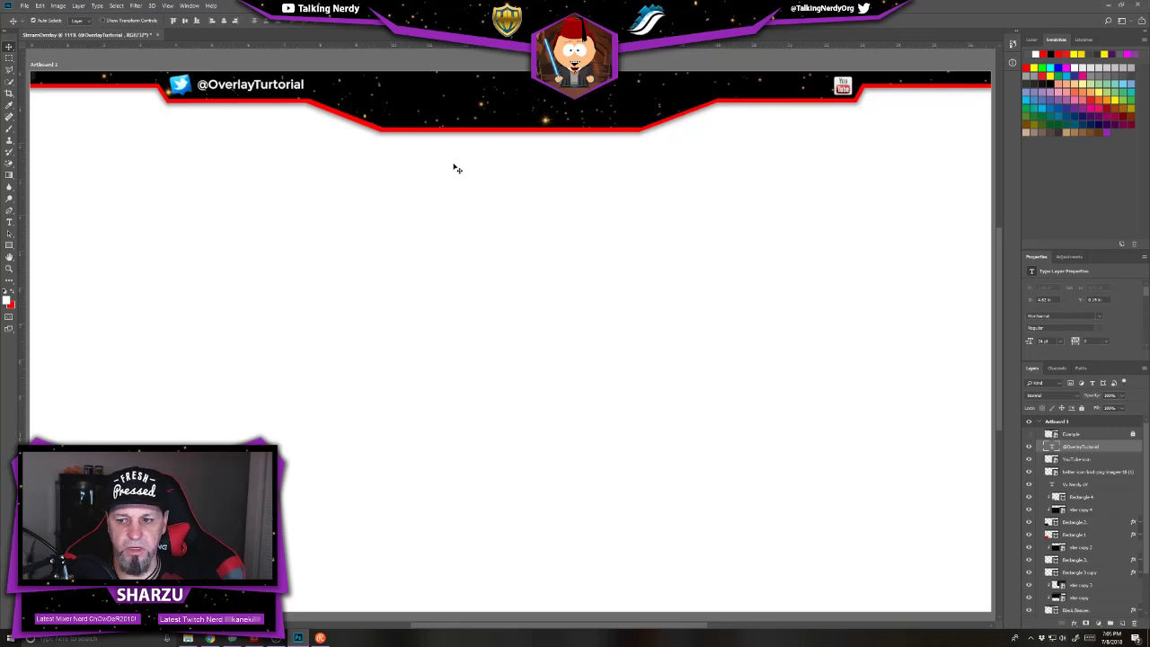
right_click(1087, 452)
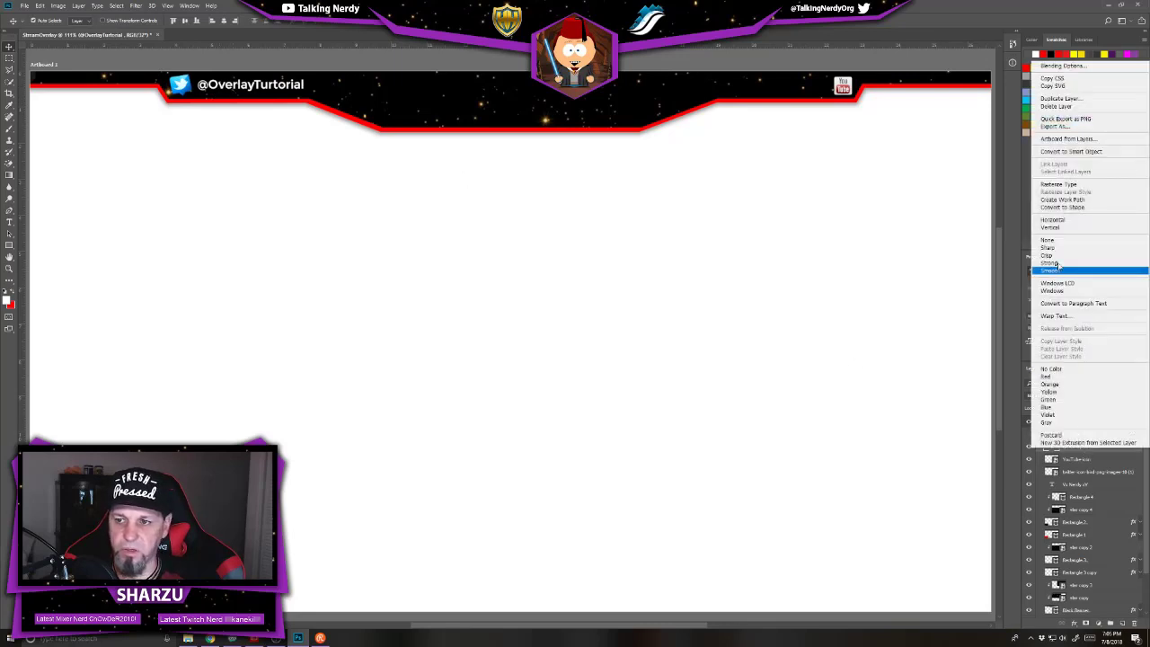
click(1070, 99)
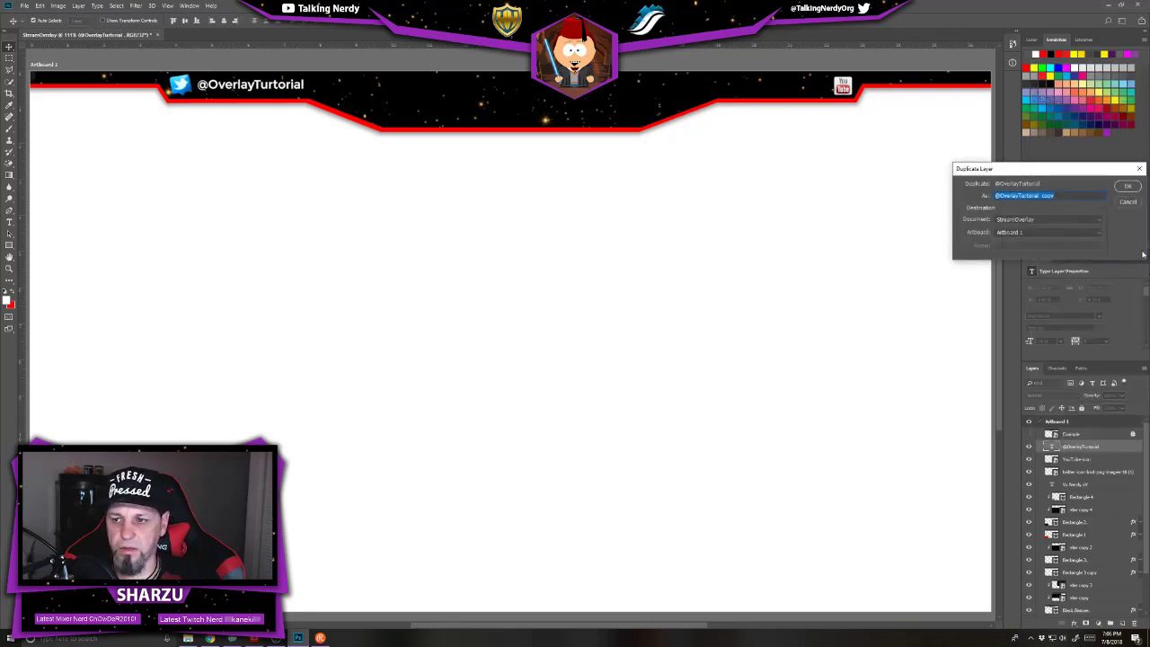
click(1127, 186)
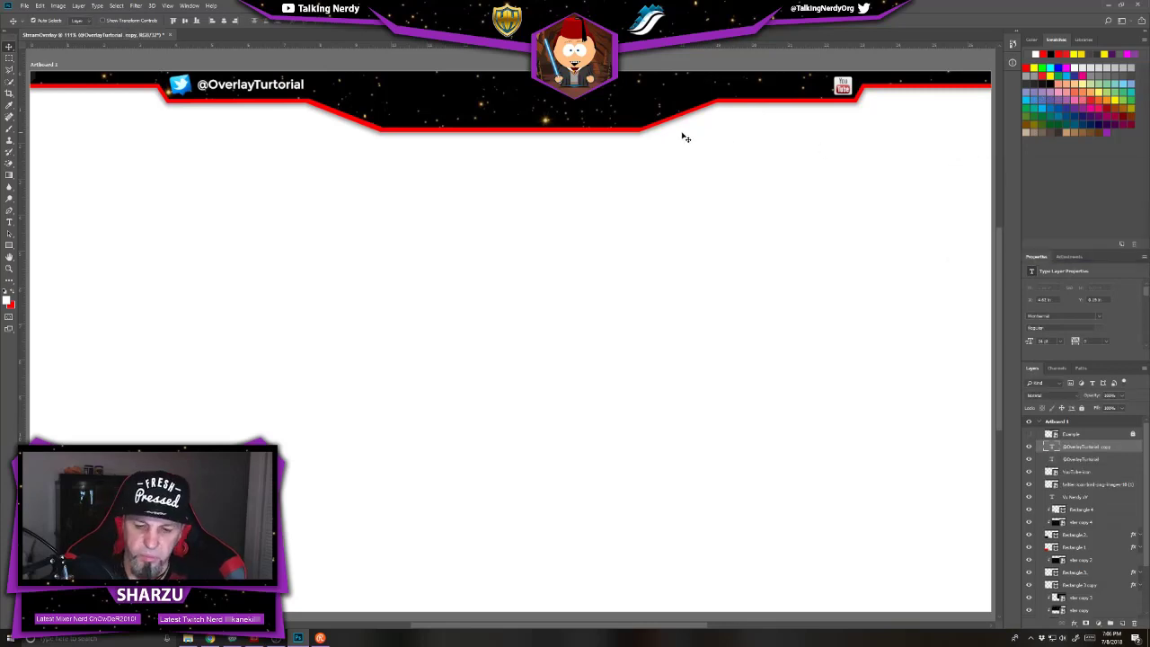
key(Right)
key(Right)
key(Right)
key(Right)
key(Right)
key(Right)
key(Right)
key(Right)
key(Right)
key(Right)
key(Right)
key(Right)
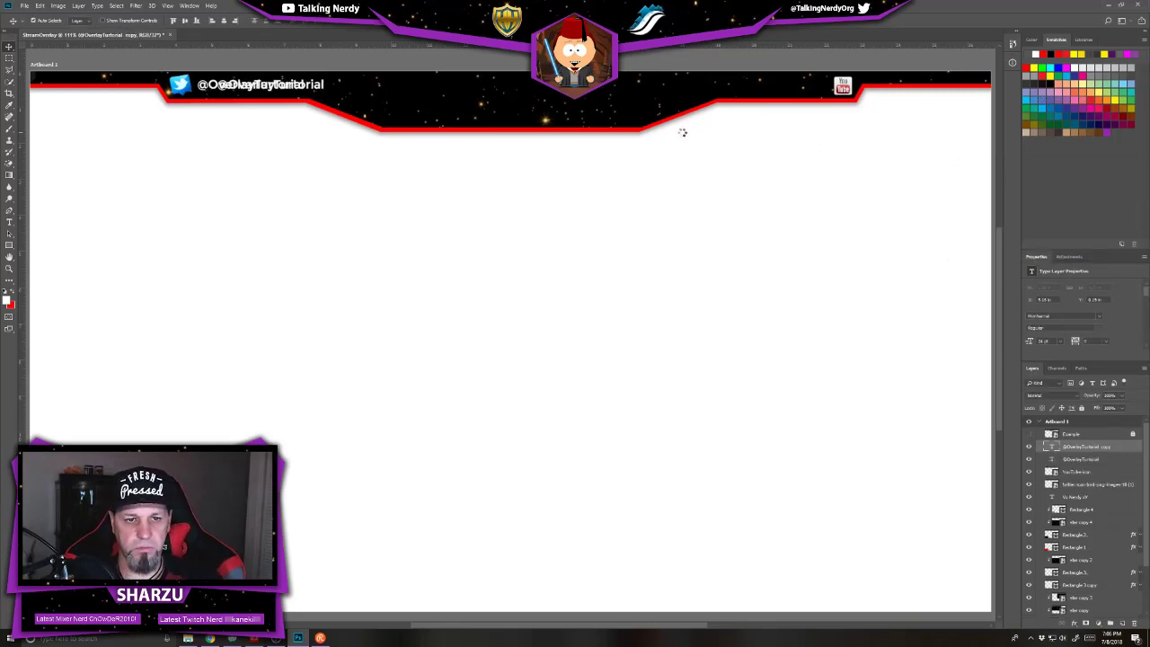
key(Right)
key(Right)
key(Right)
key(Right)
key(Right)
key(Right)
key(Right)
key(Right)
key(Right)
key(Right)
key(Right)
key(Right)
key(Right)
key(Right)
key(Right)
key(Right)
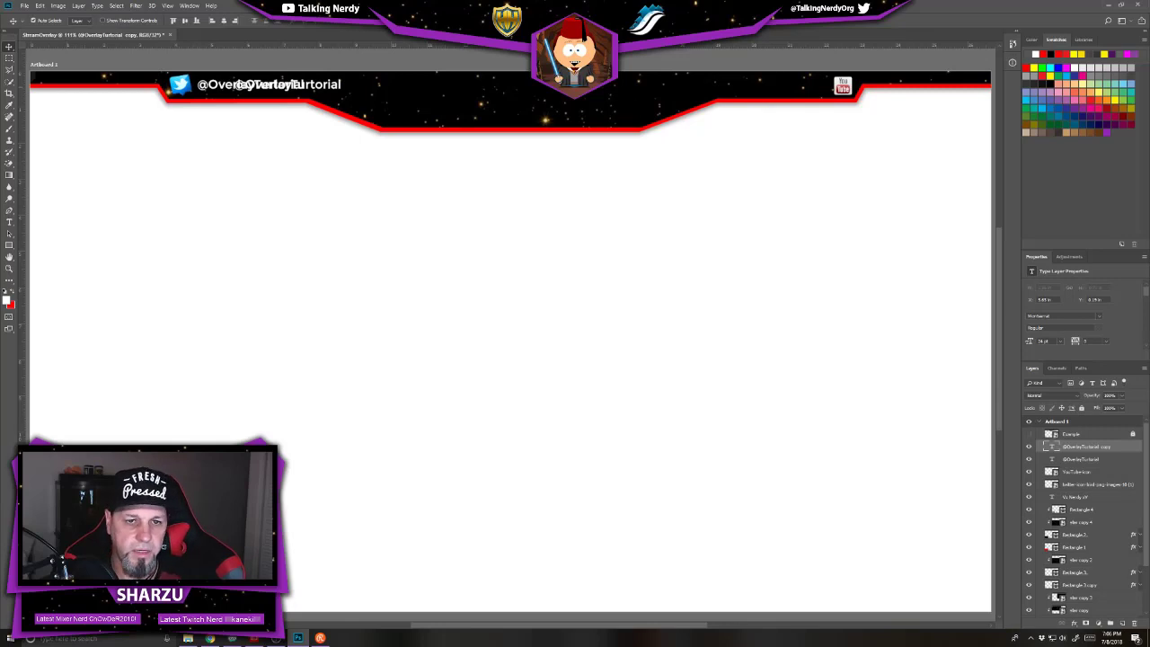
drag(328, 97, 803, 88)
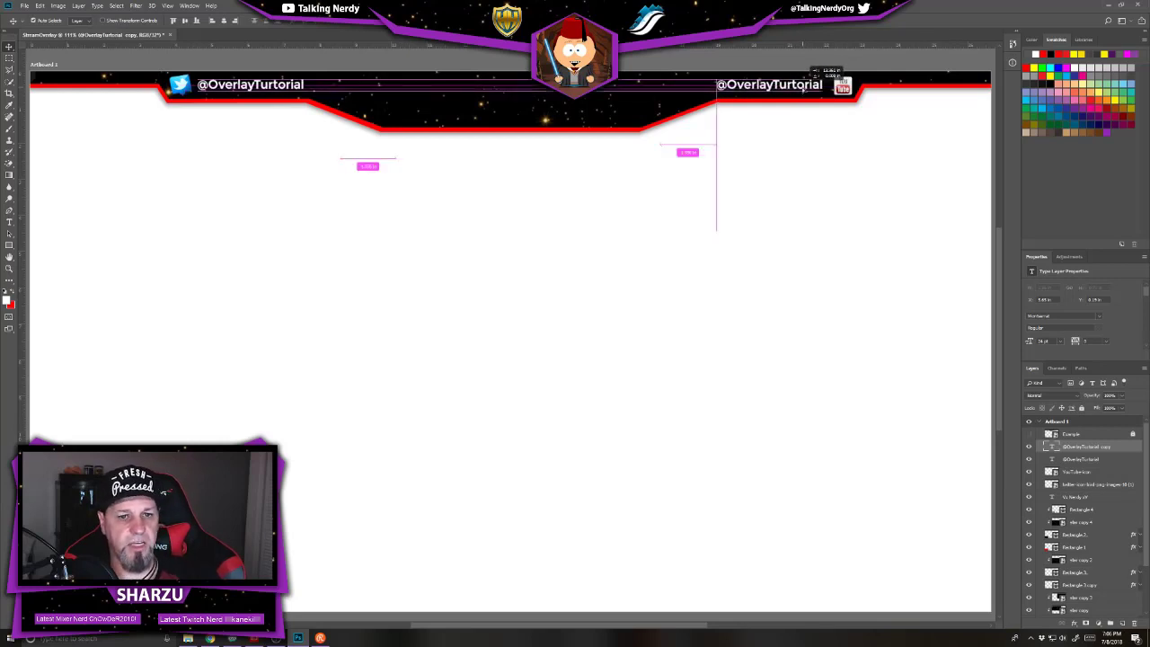
drag(804, 88, 807, 88)
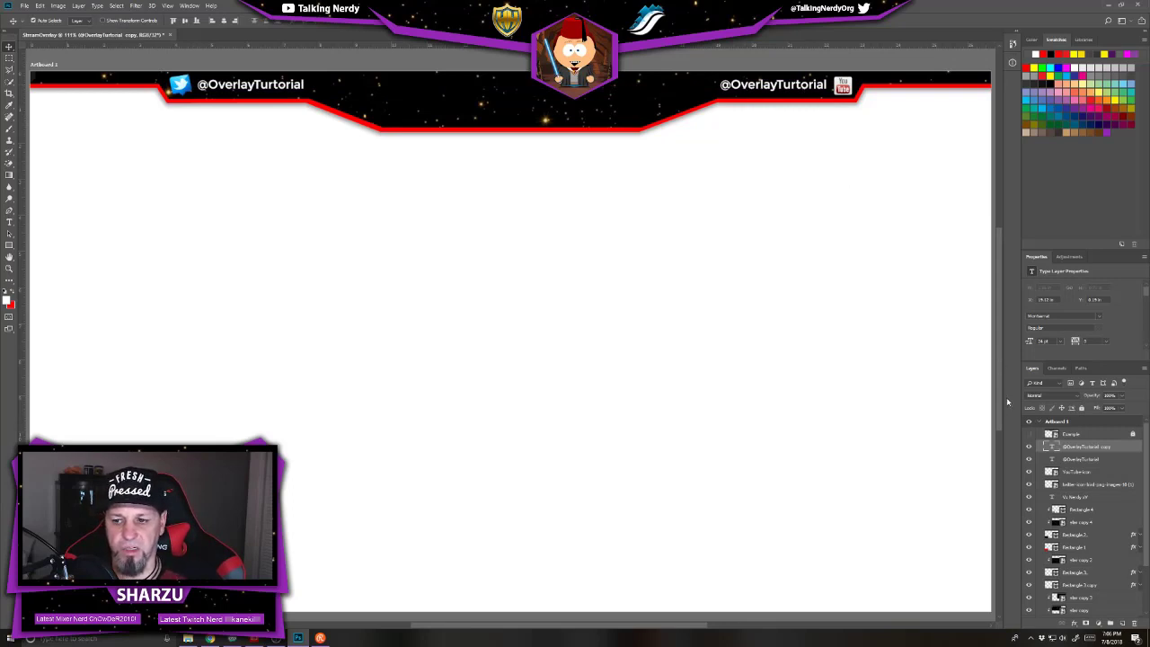
- Remove the @ from the duplicated text so it reads "OverlayTurtorial" and shift it back close beside the YouTube icon
double_click(1049, 447)
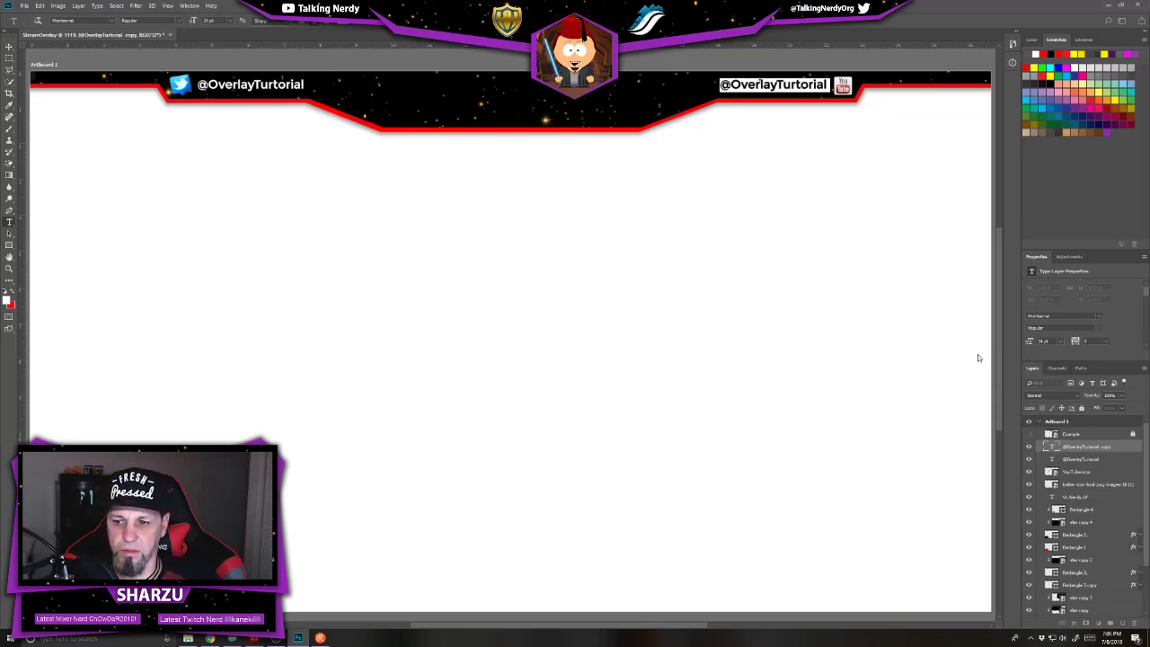
click(728, 82)
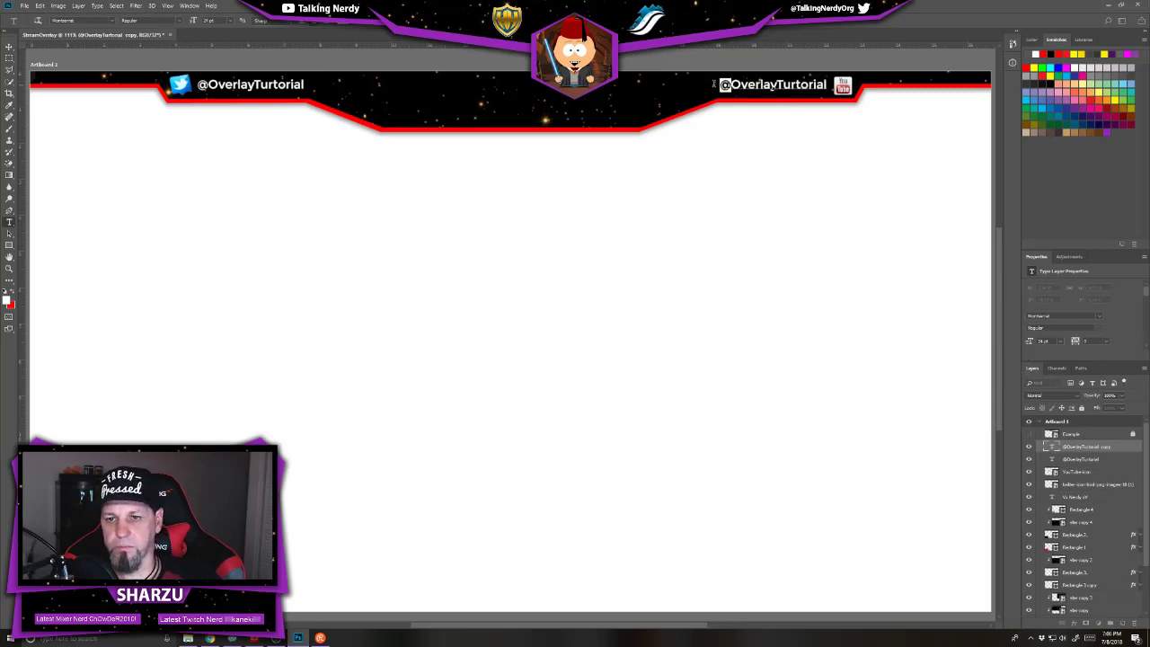
click(715, 83)
key(Delete)
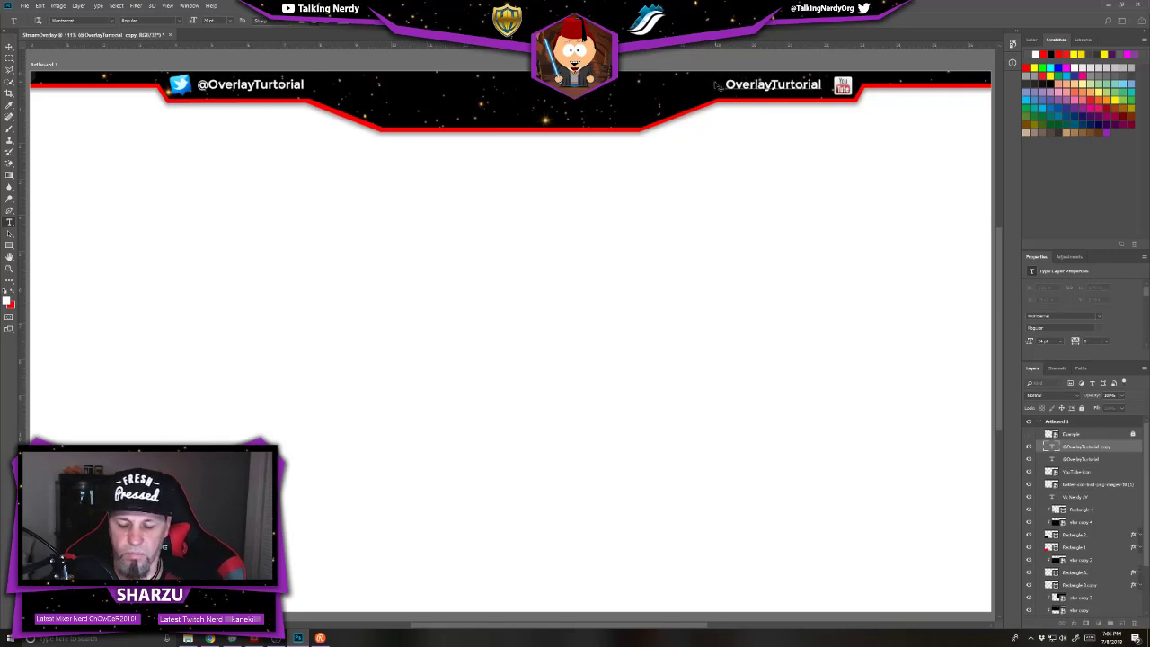
key(ctrl+Return)
key(v)
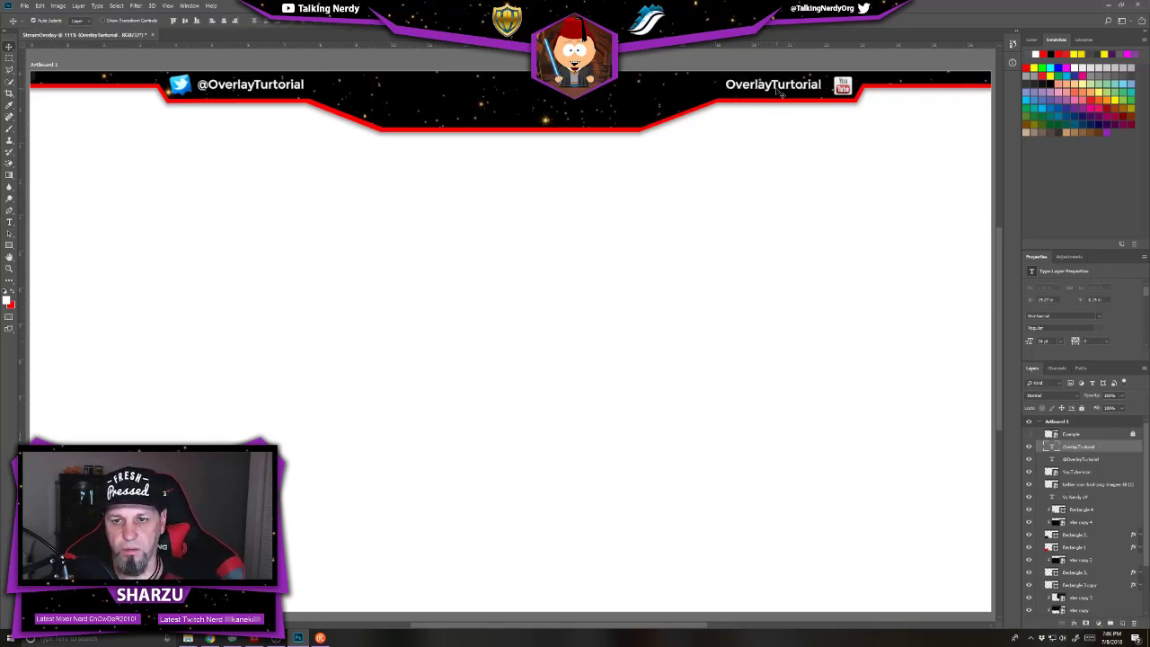
drag(780, 93, 781, 92)
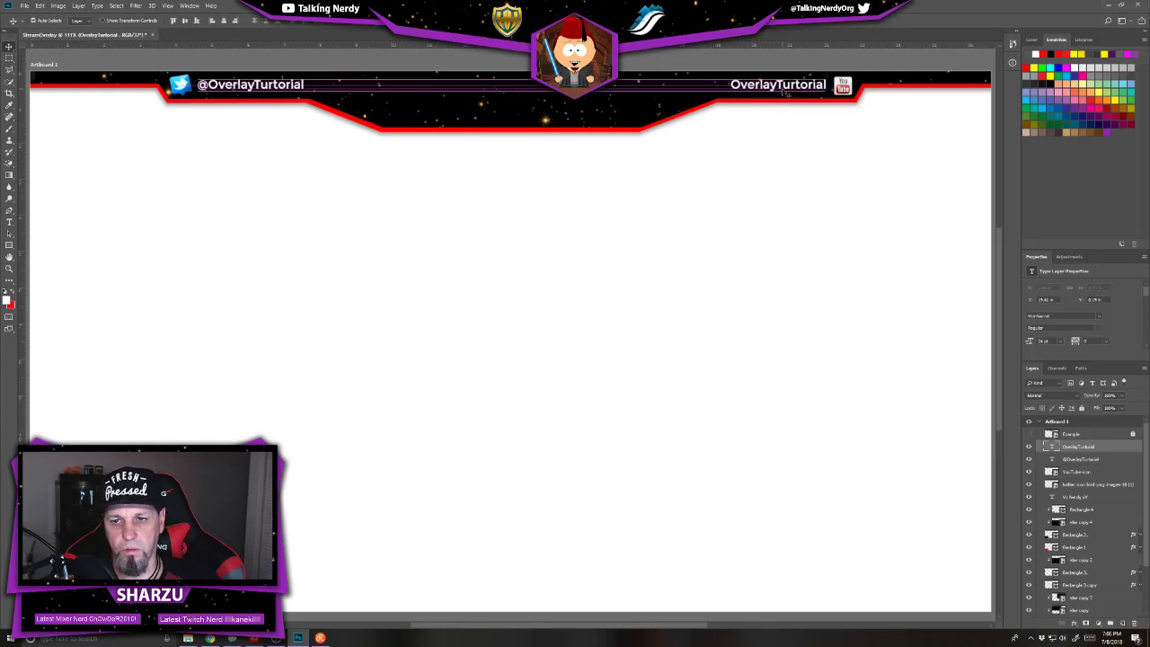
- Set the artboard's background color to Transparent
click(766, 166)
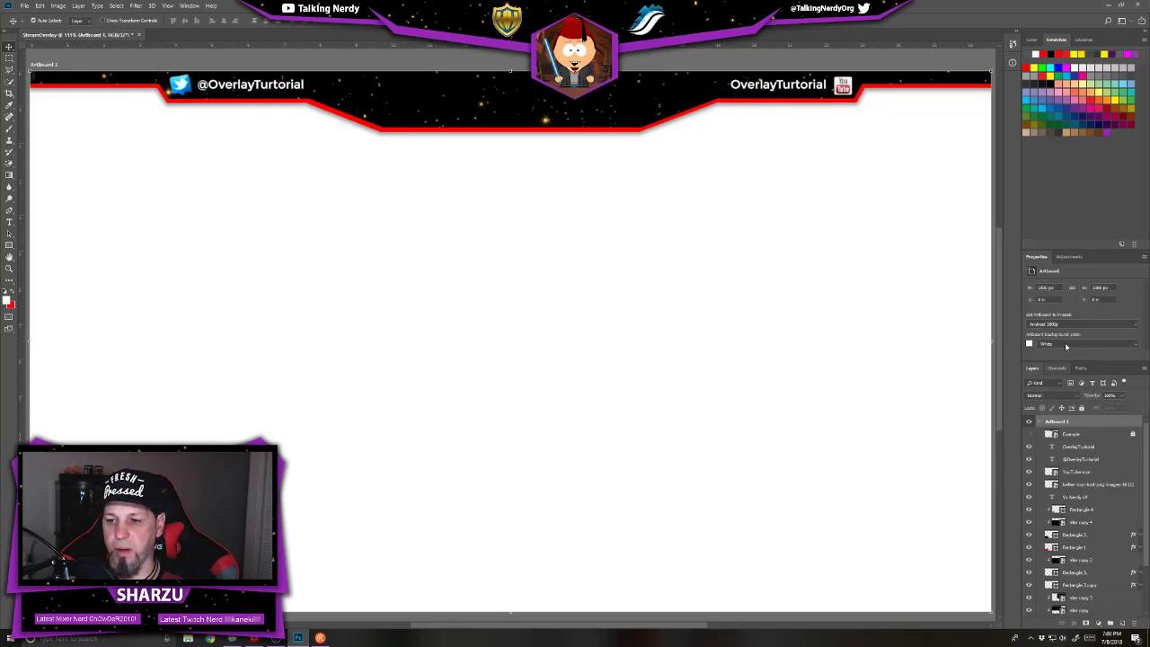
click(1066, 344)
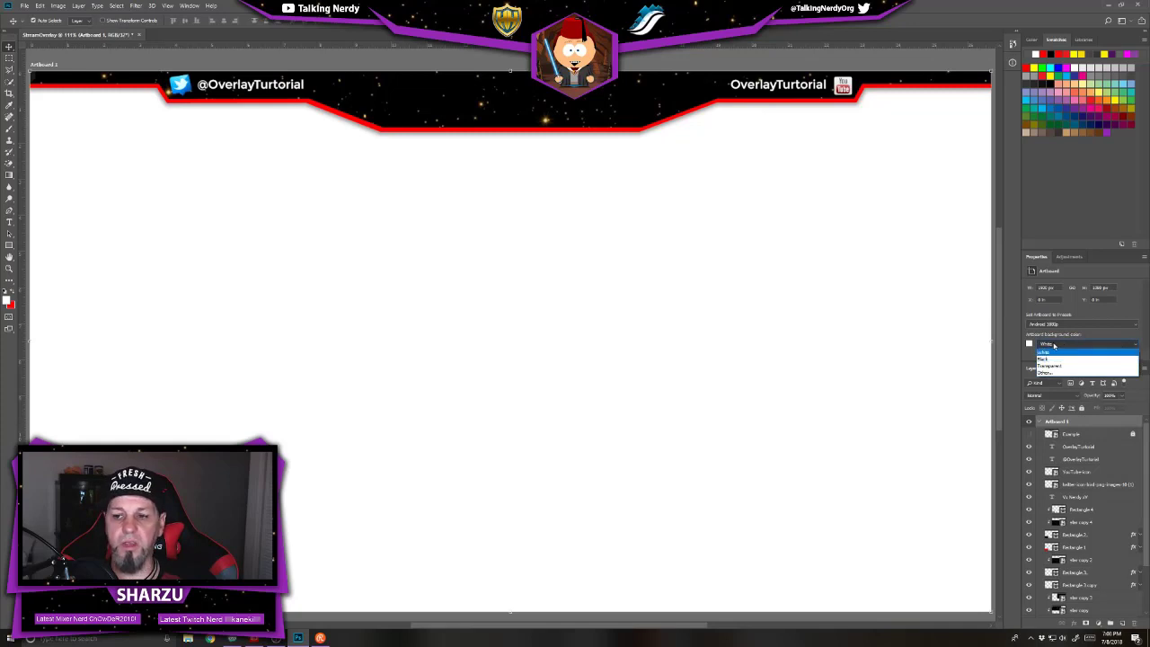
click(1055, 345)
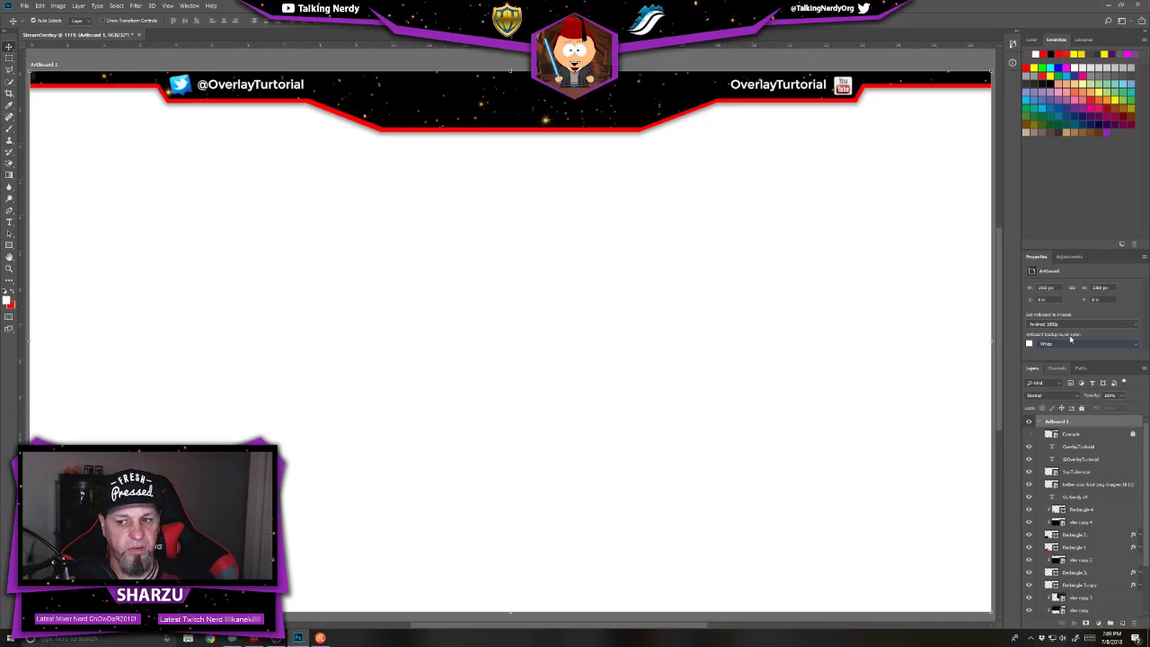
click(1073, 346)
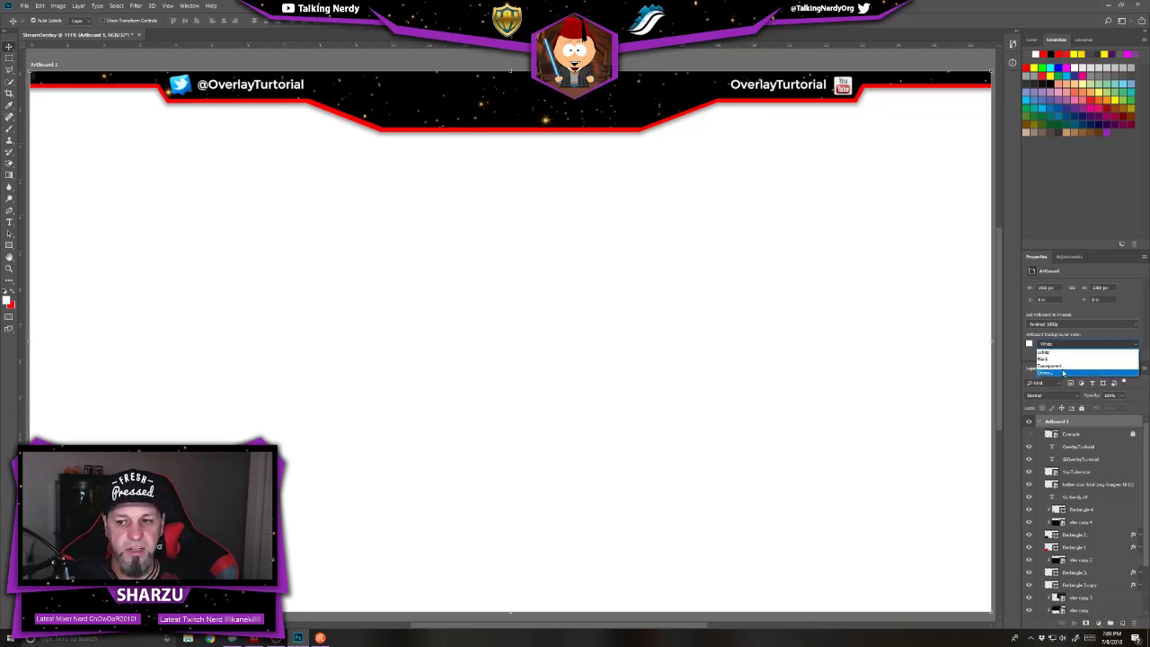
click(1063, 367)
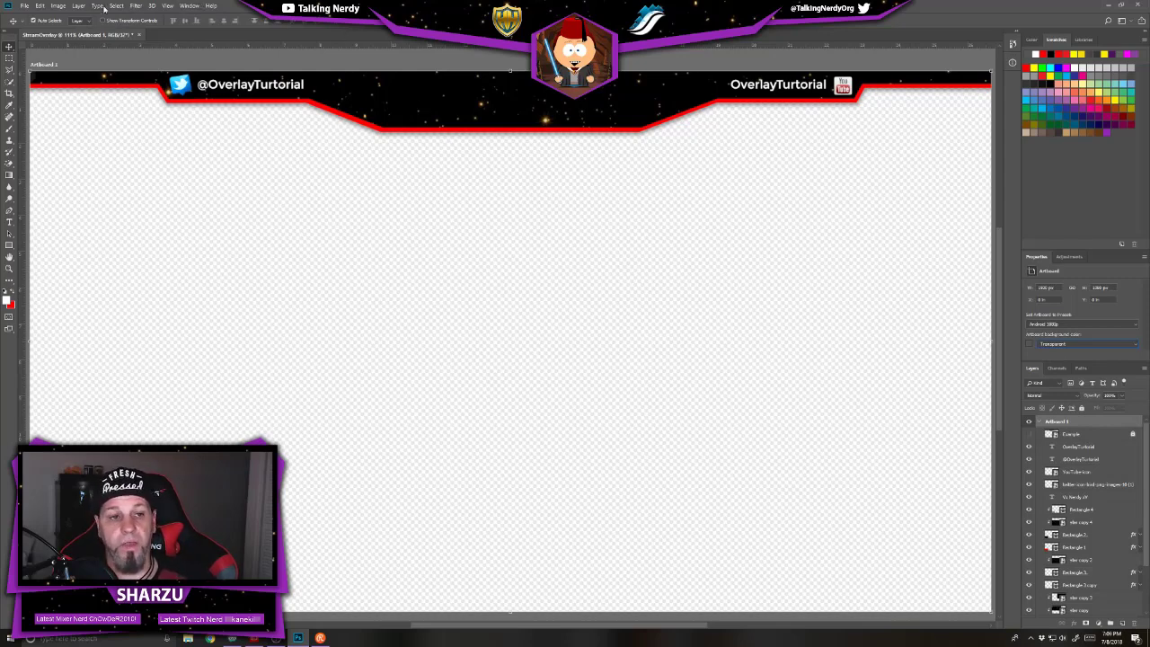
- Save the document as a Photoshop file over the existing tutorial.psd in Photoshop > StreamingOverlay > StreamingTutorials, with Maximize Compatibility on
click(25, 7)
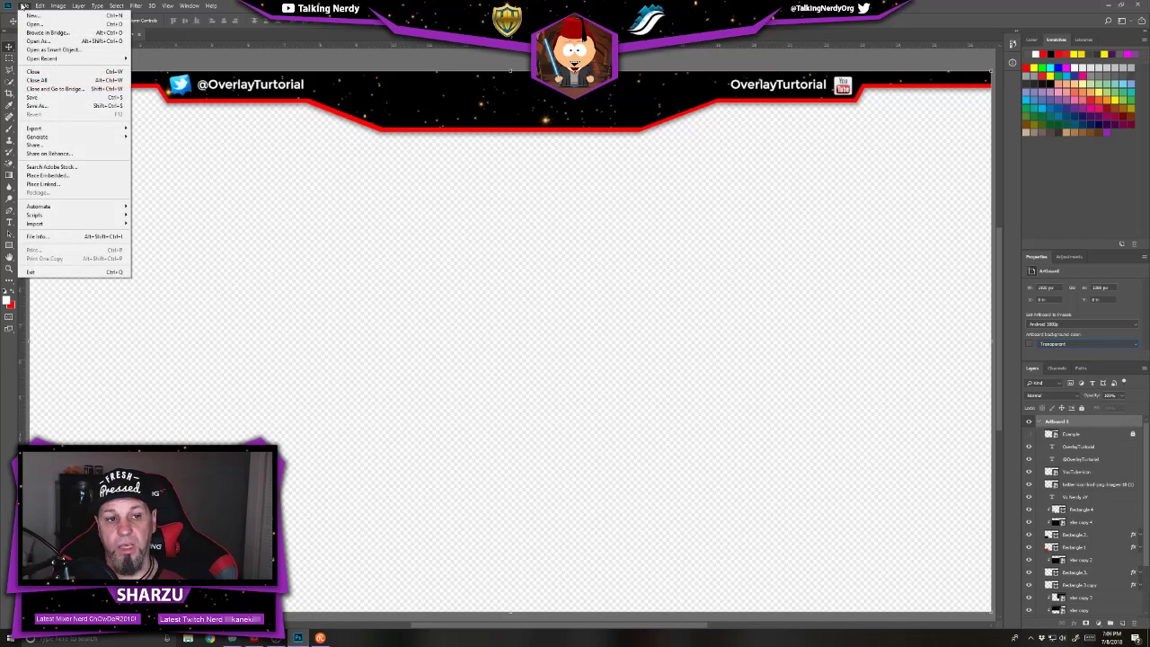
click(49, 105)
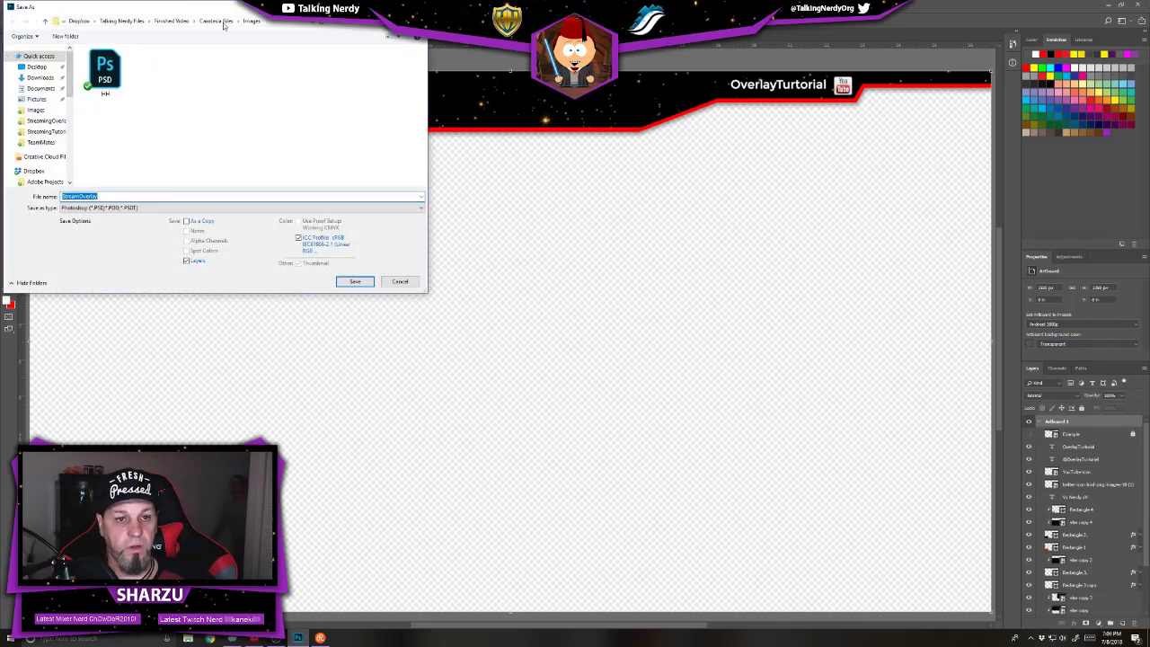
scroll(43, 136, down, 1)
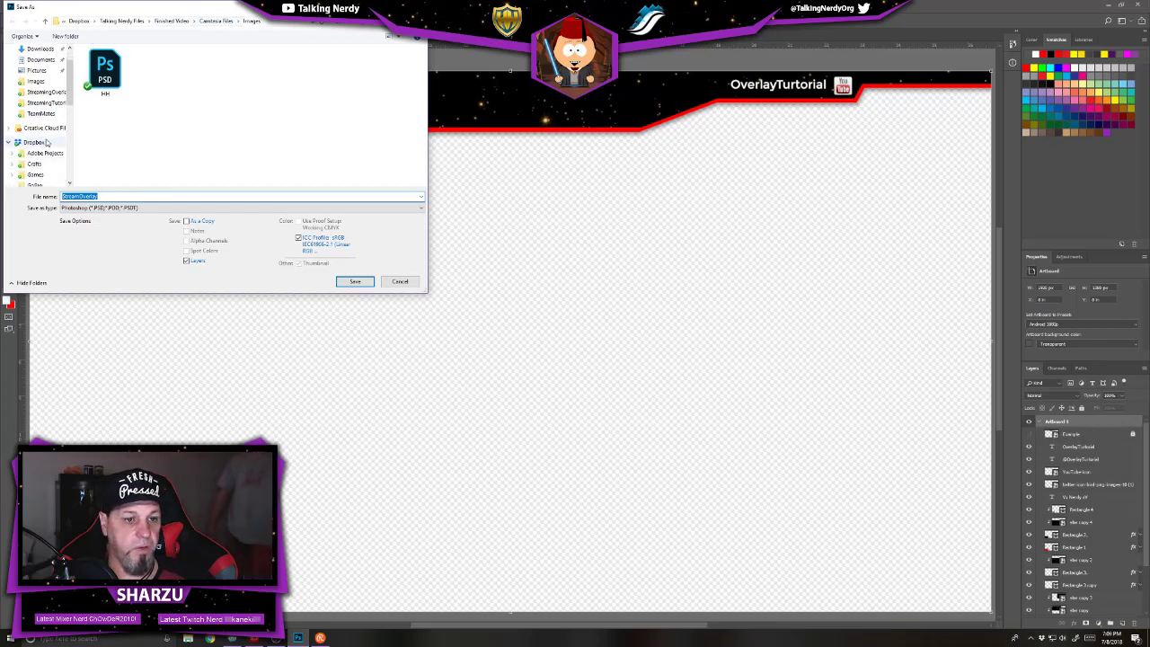
click(45, 153)
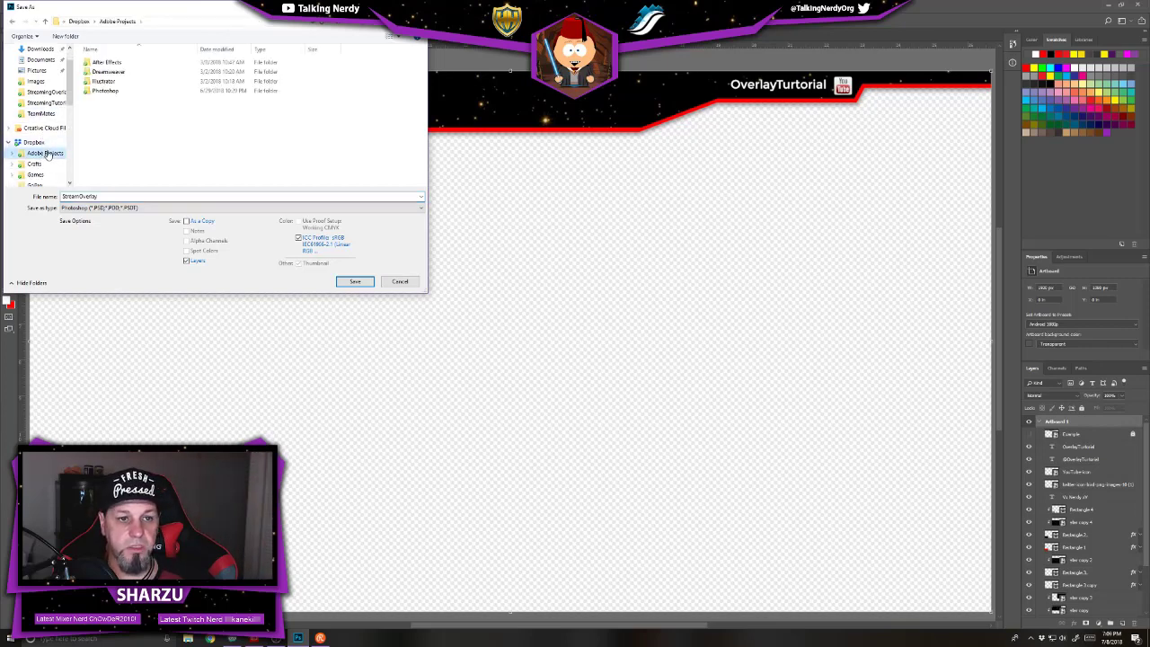
double_click(105, 90)
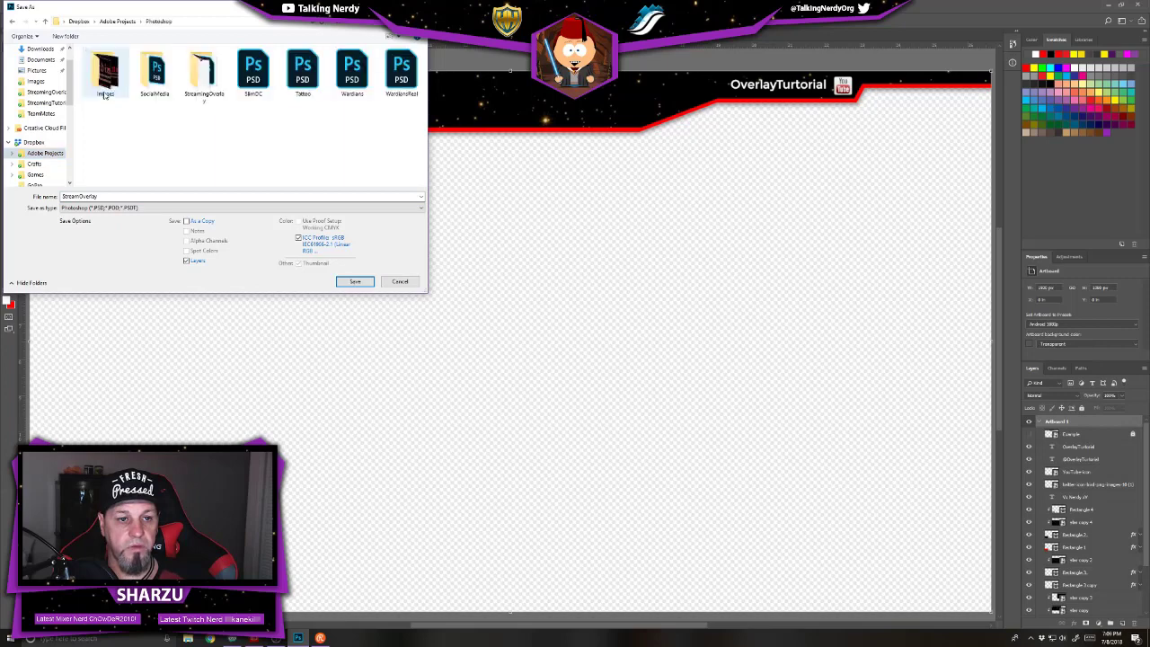
double_click(202, 75)
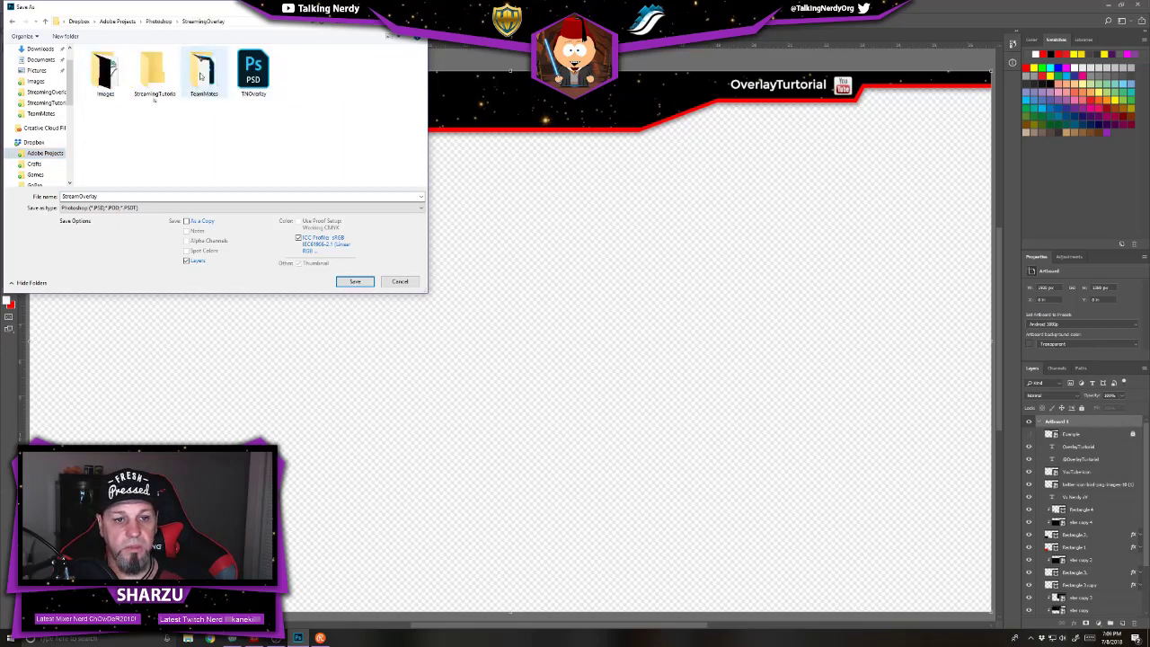
double_click(153, 72)
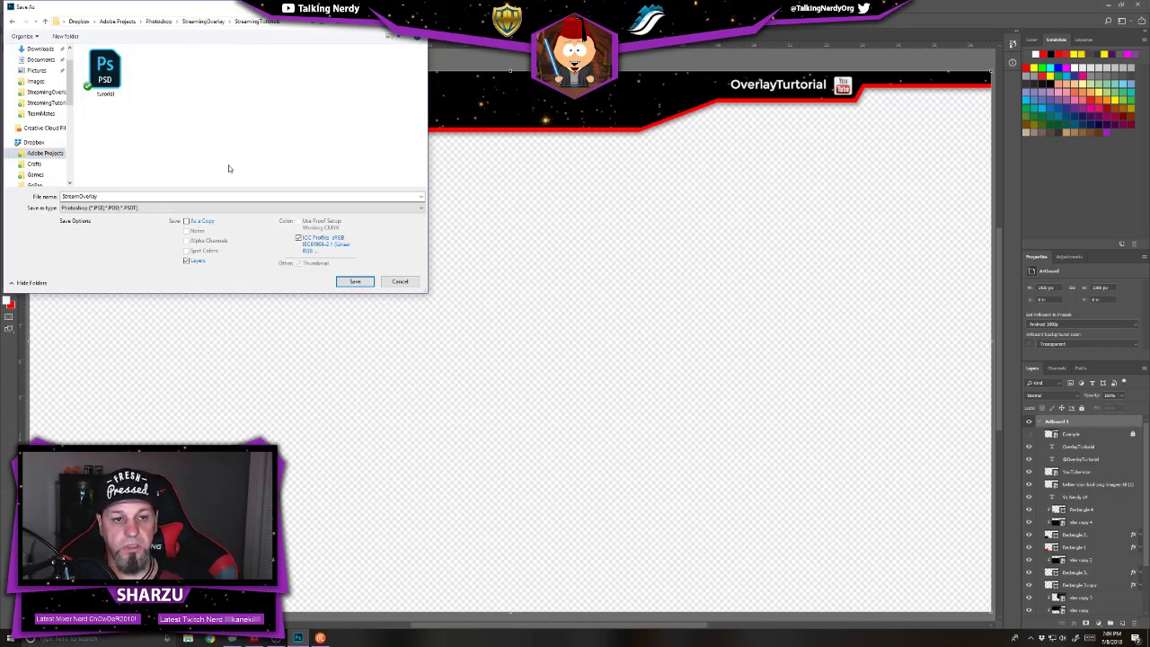
click(124, 80)
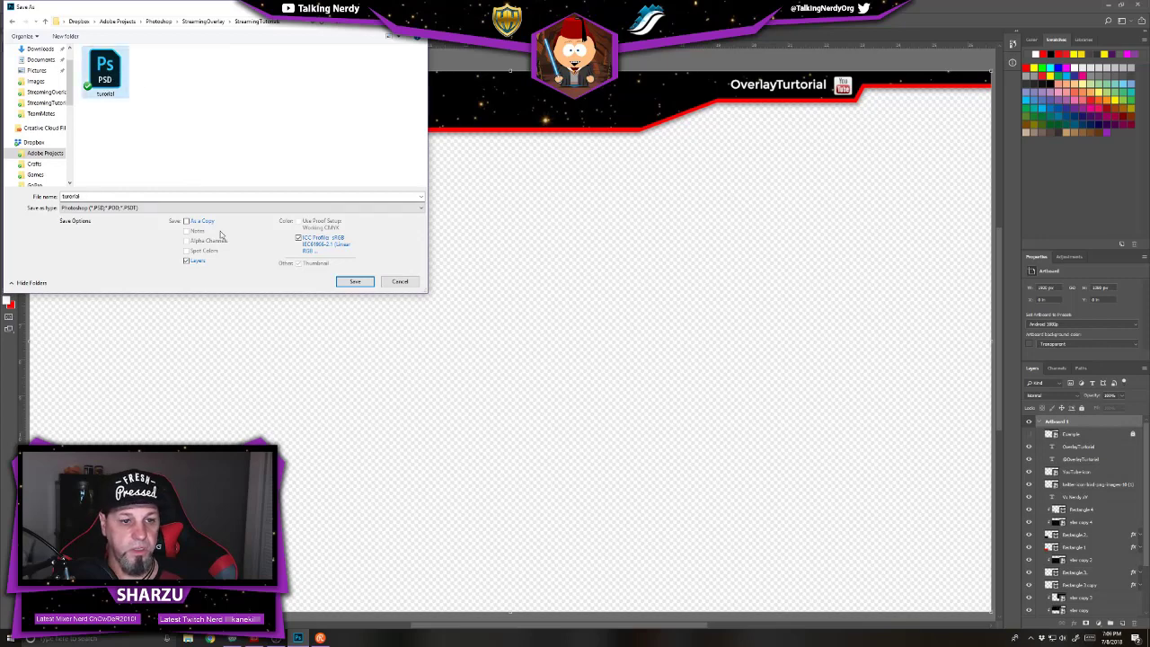
click(354, 282)
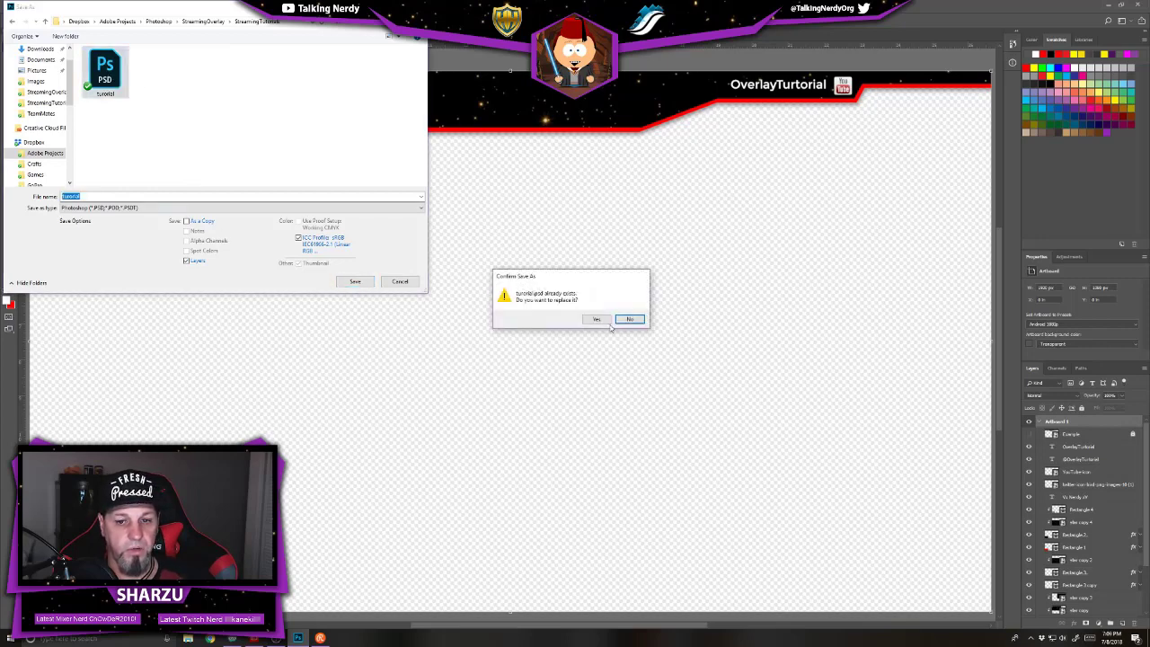
click(596, 319)
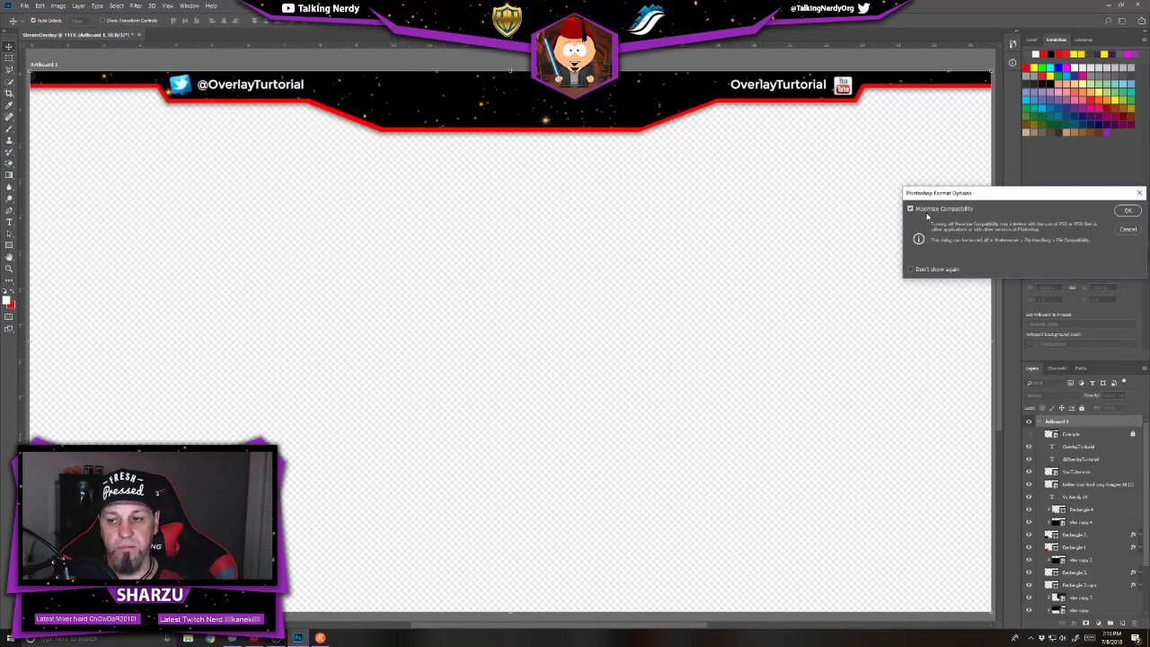
click(1127, 210)
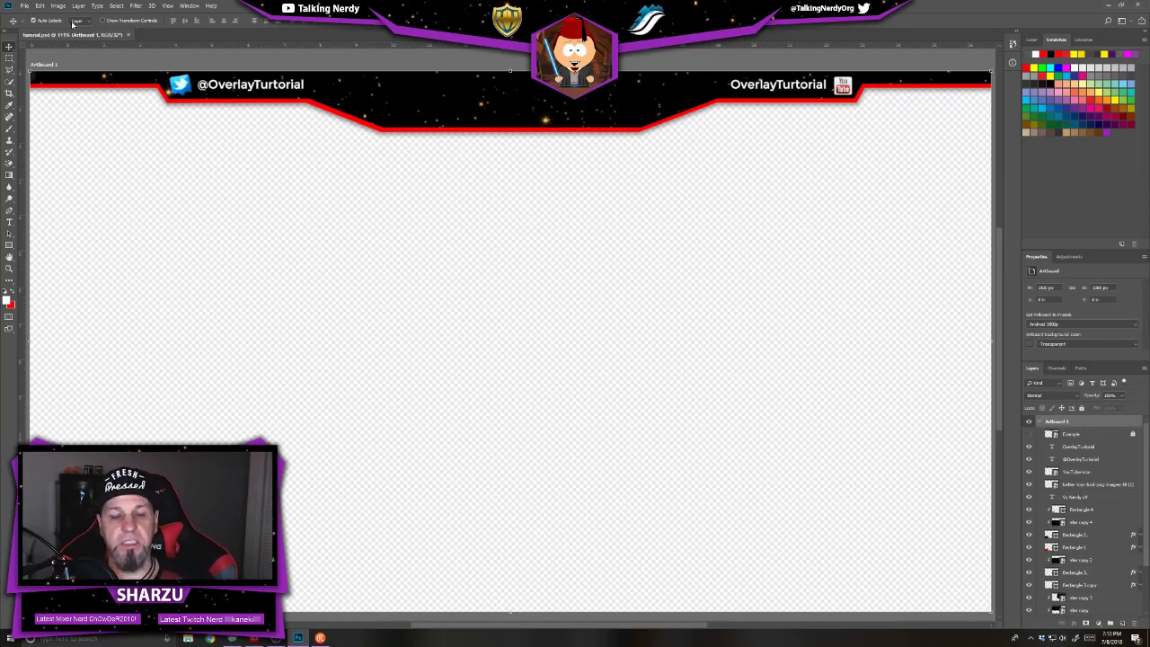
- Export Artboard 1 as a 1920 x 1080 px PNG with transparency, named OverlayStream, into the StreamingTutorials folder
click(25, 5)
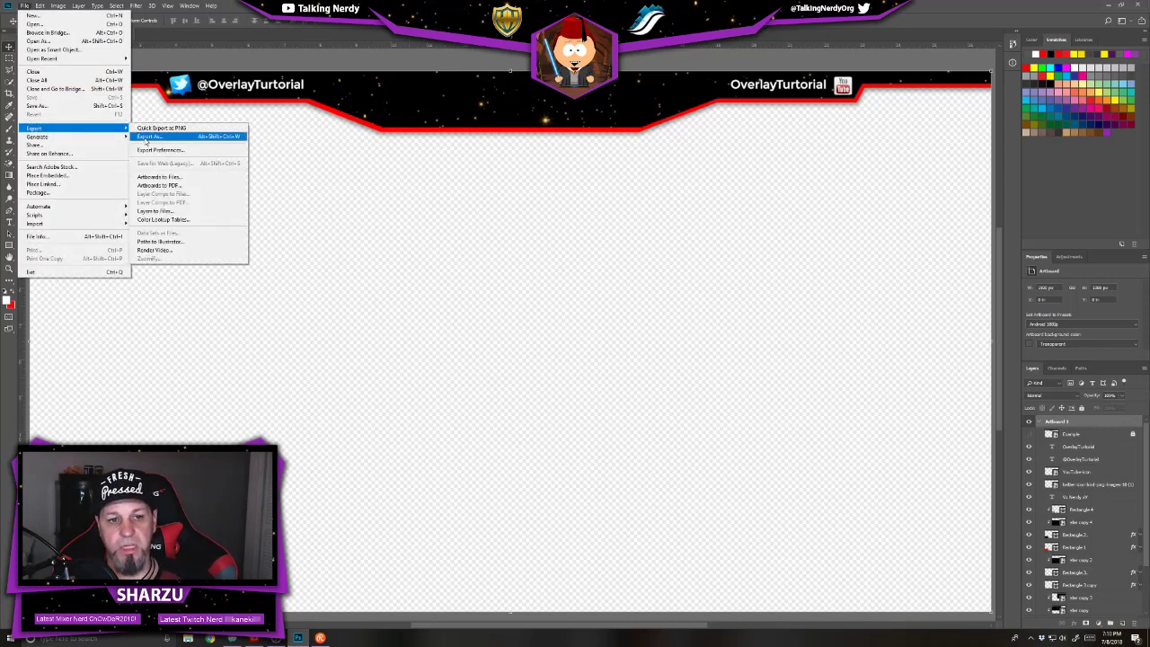
click(147, 137)
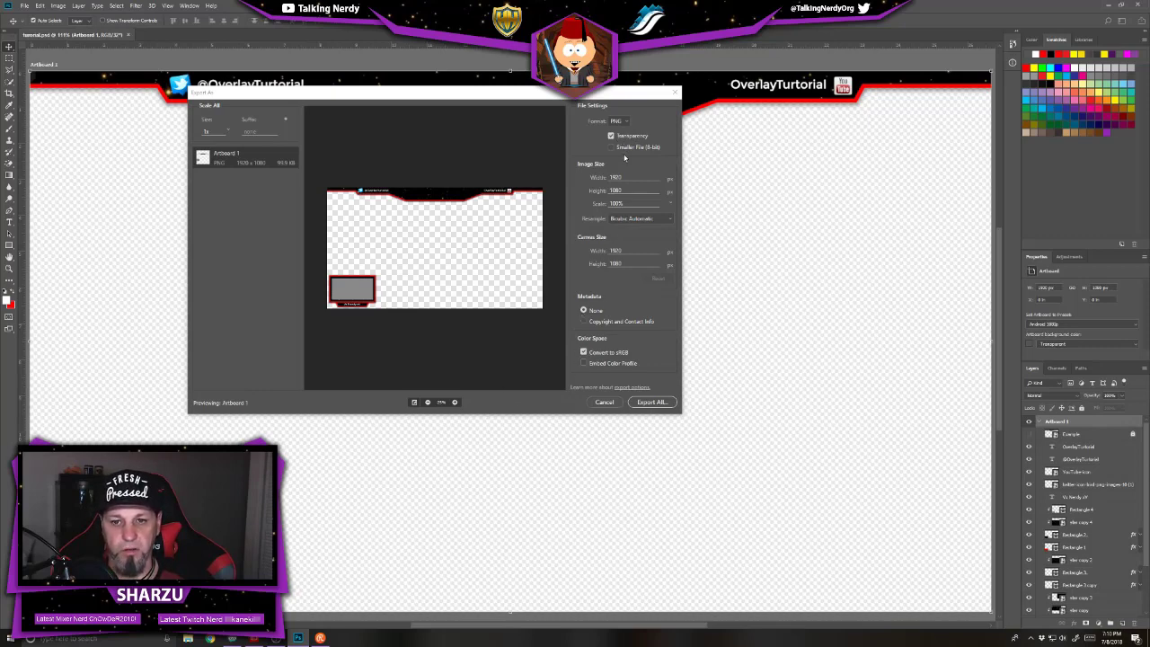
click(650, 402)
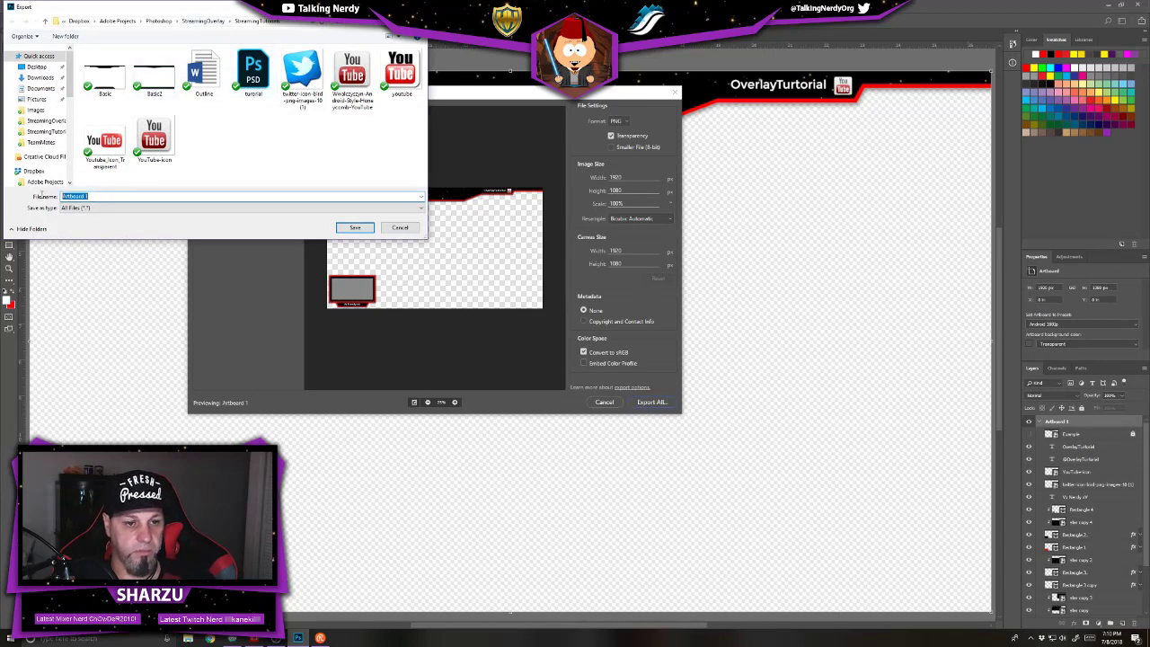
text(O)
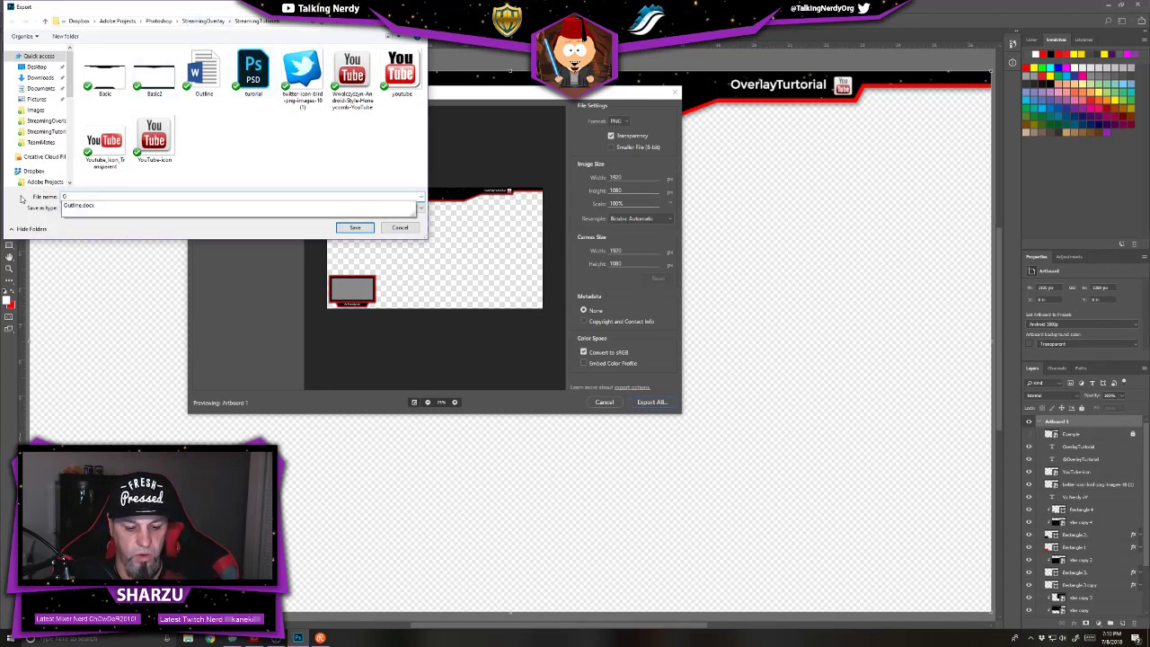
text(verlayT)
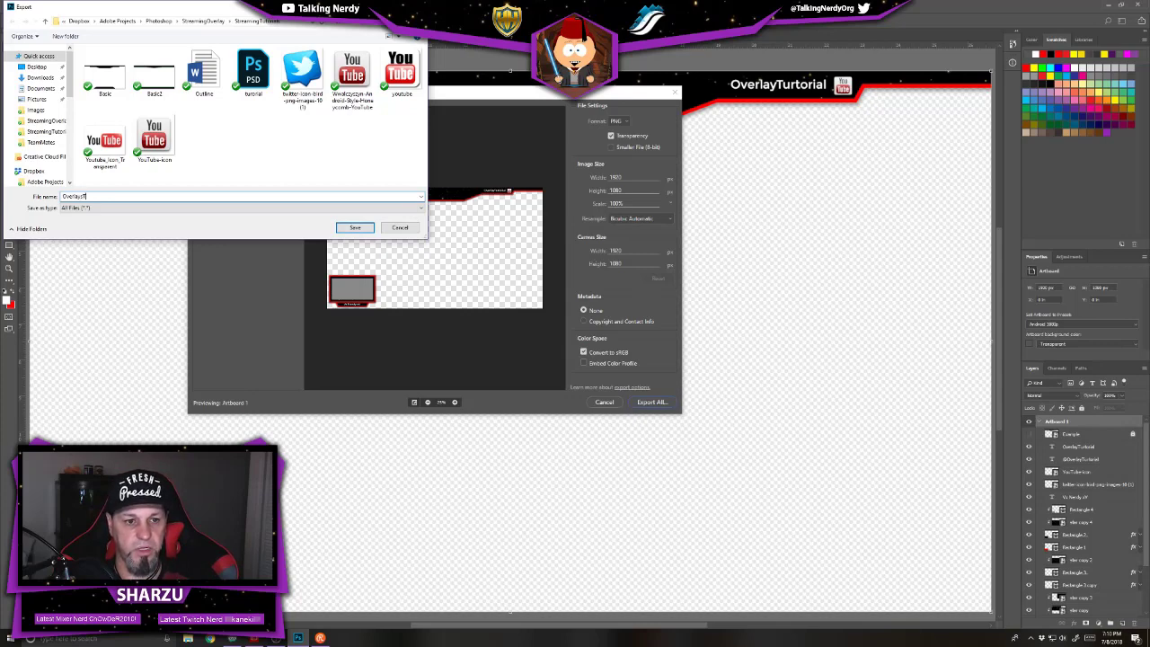
key(BackSpace)
key(BackSpace)
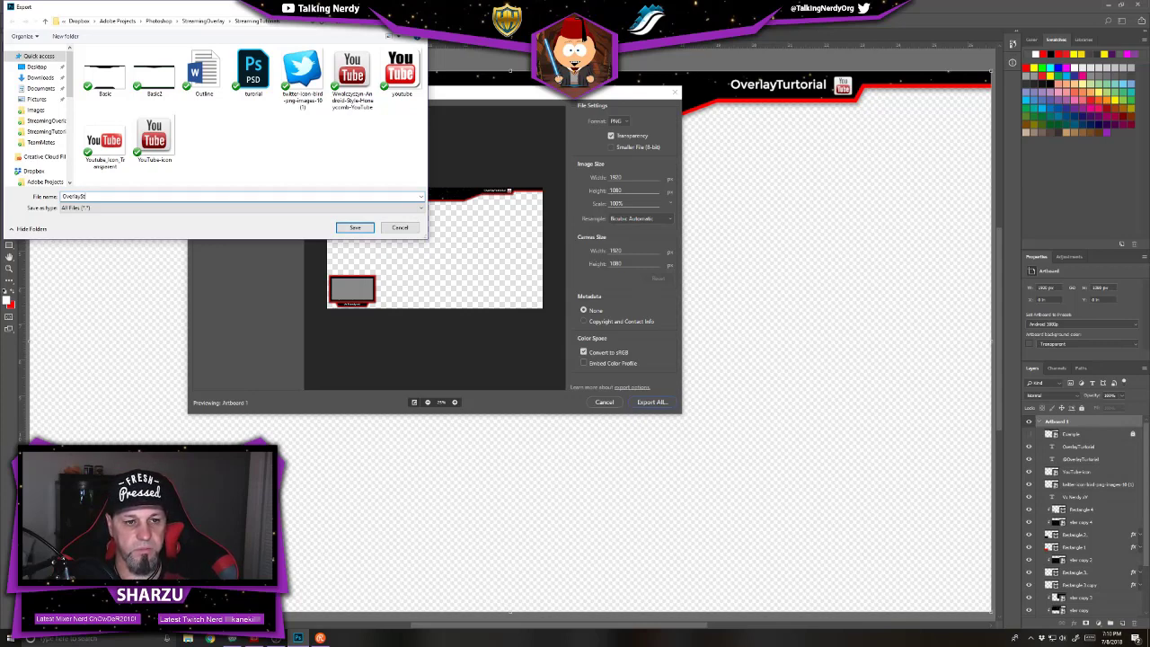
text(ream)
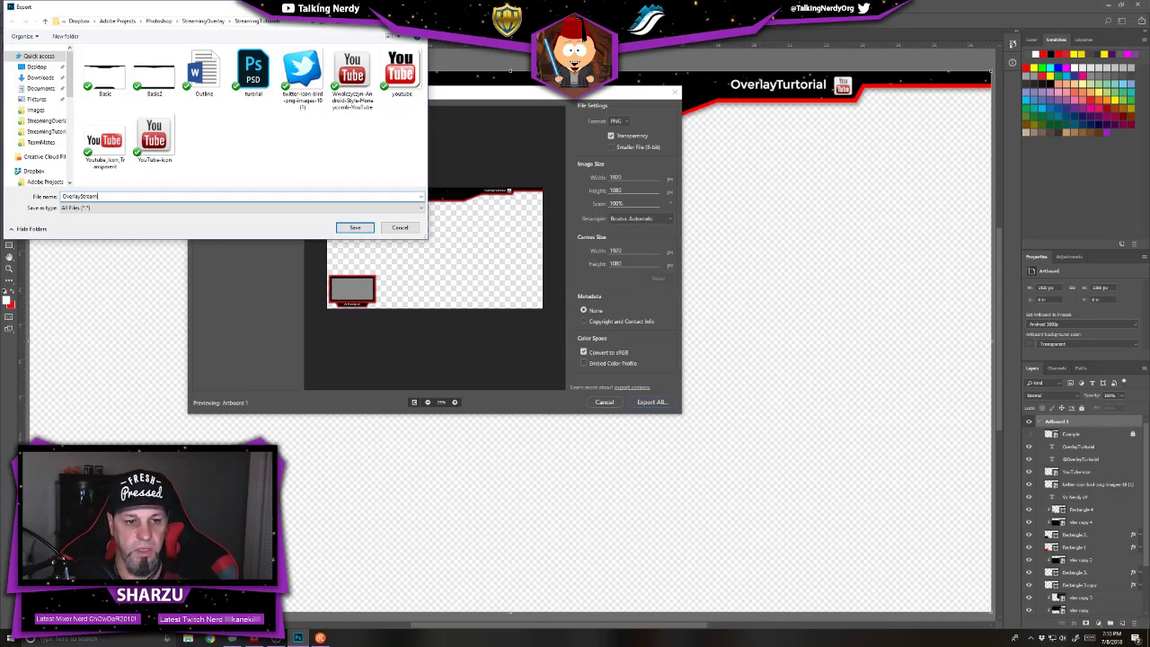
key(Return)
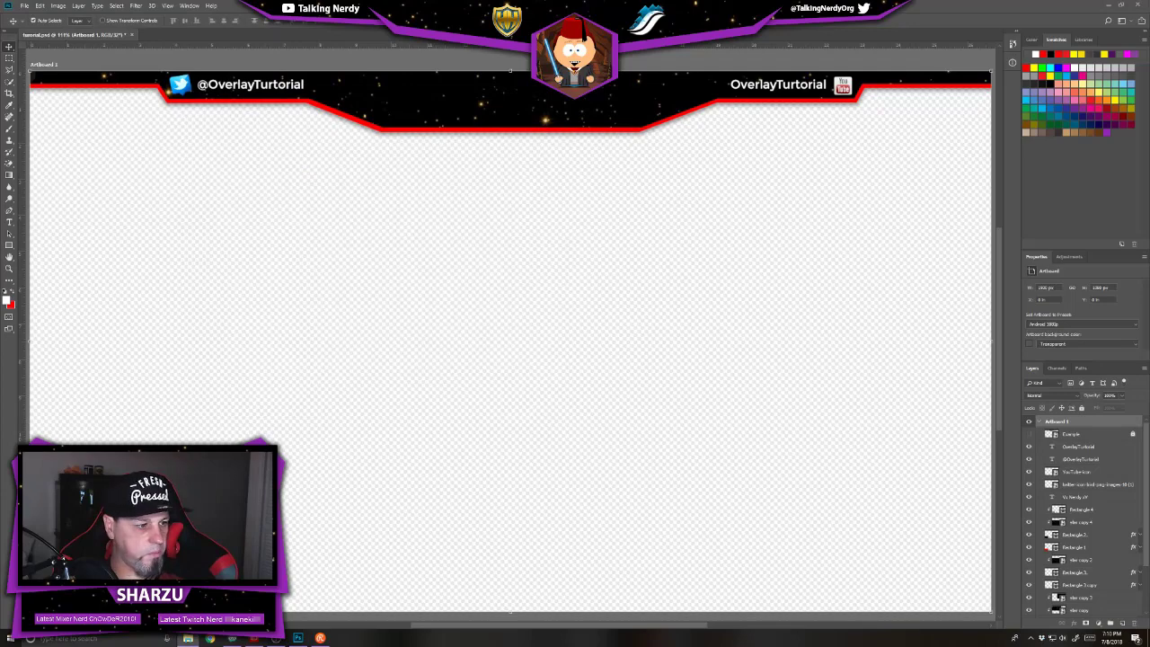
- Open File Explorer and browse to the Dropbox folder Adobe Projects > Photoshop > StreamingOverlay > StreamingTutorials
key(super+e)
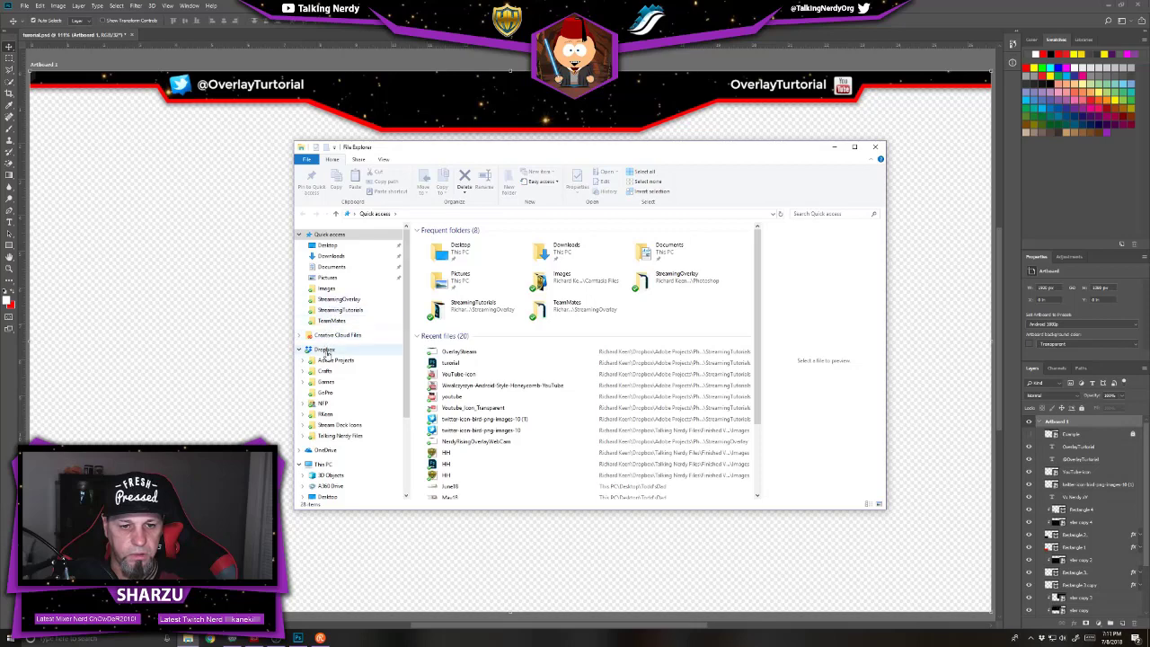
click(327, 362)
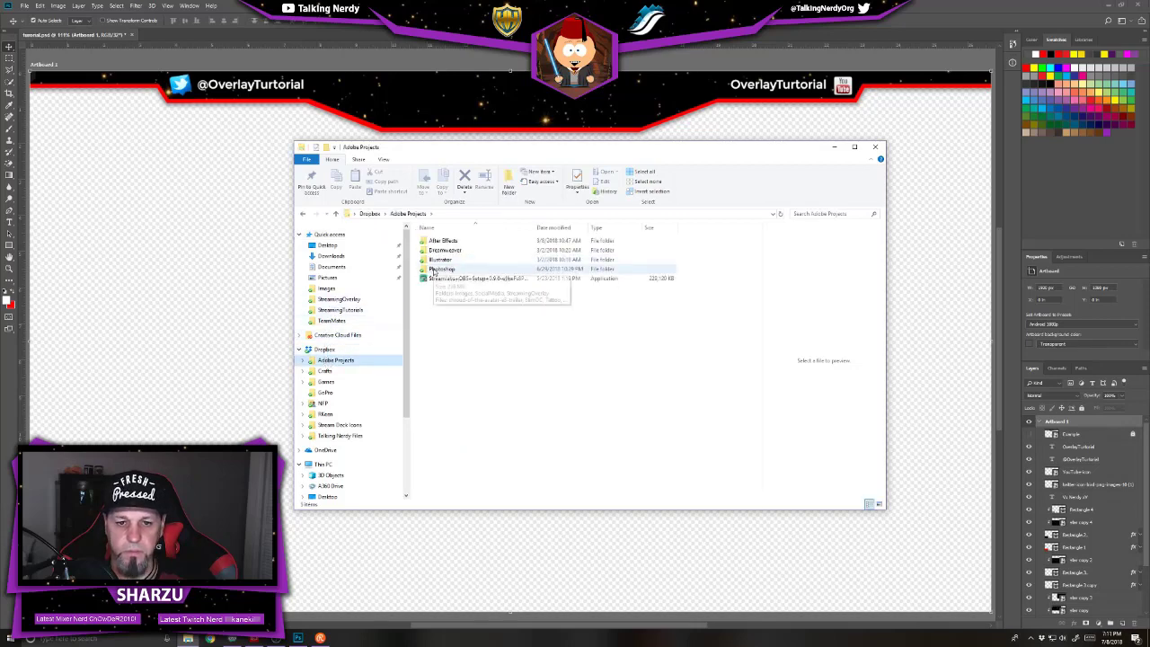
double_click(438, 262)
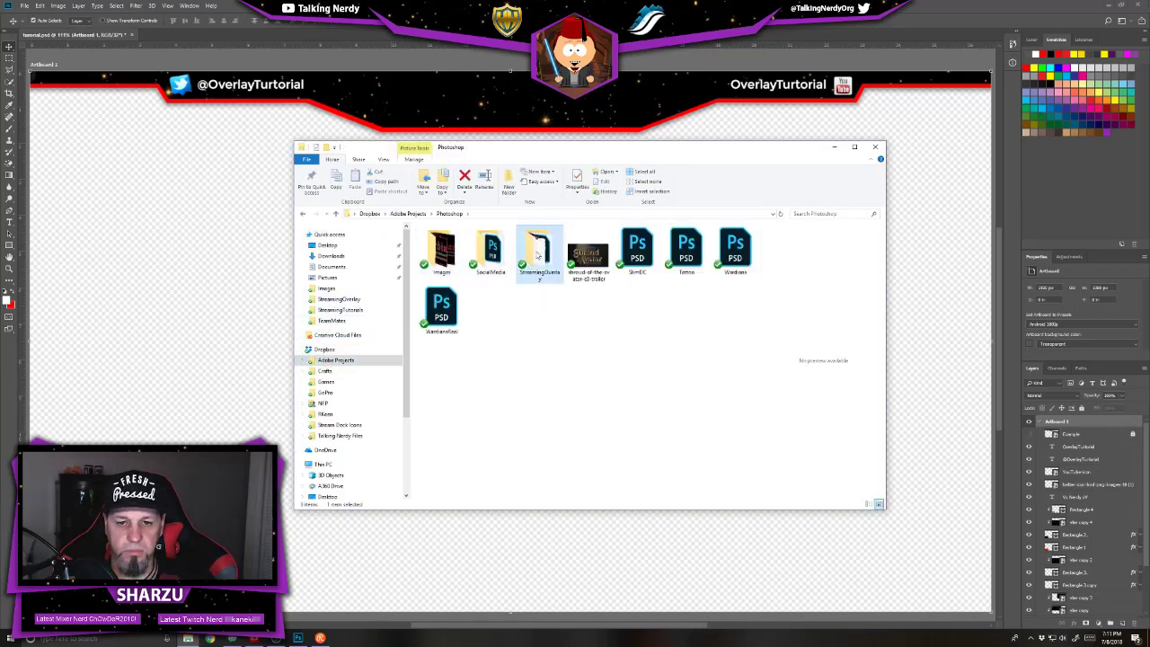
double_click(538, 253)
double_click(490, 254)
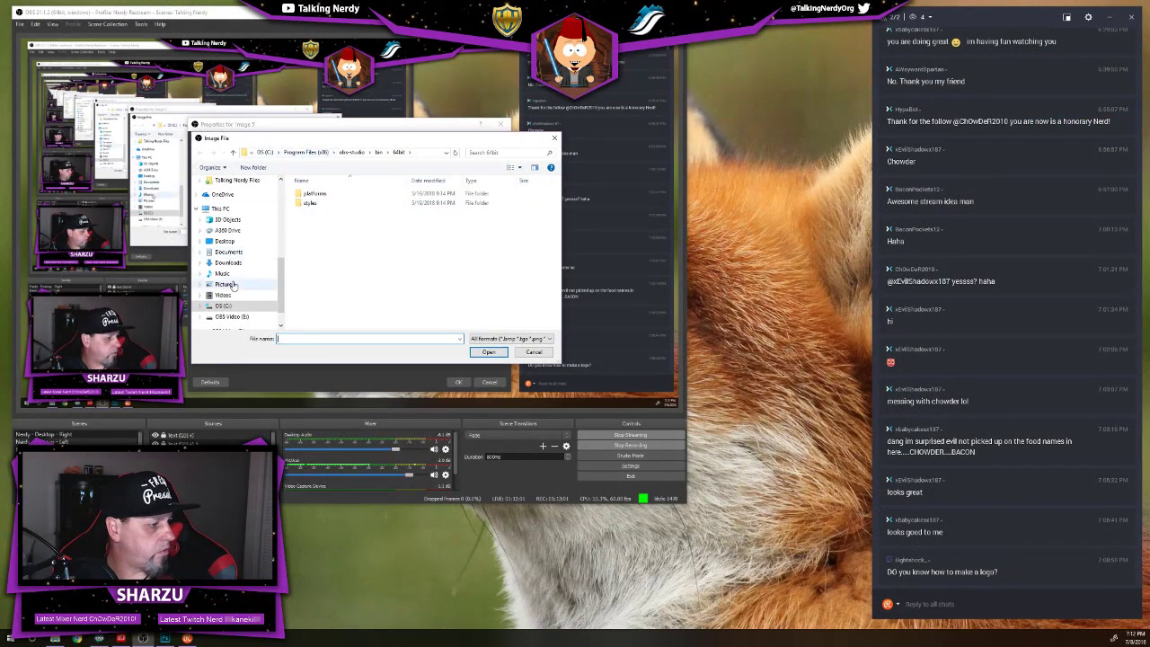
- In OBS, load OverlayStream from Adobe Projects > Photoshop > StreamingOverlay > StreamingTutorials as the file of the Image 5 source and accept its properties
scroll(230, 287, down, 1)
scroll(231, 290, up, 2)
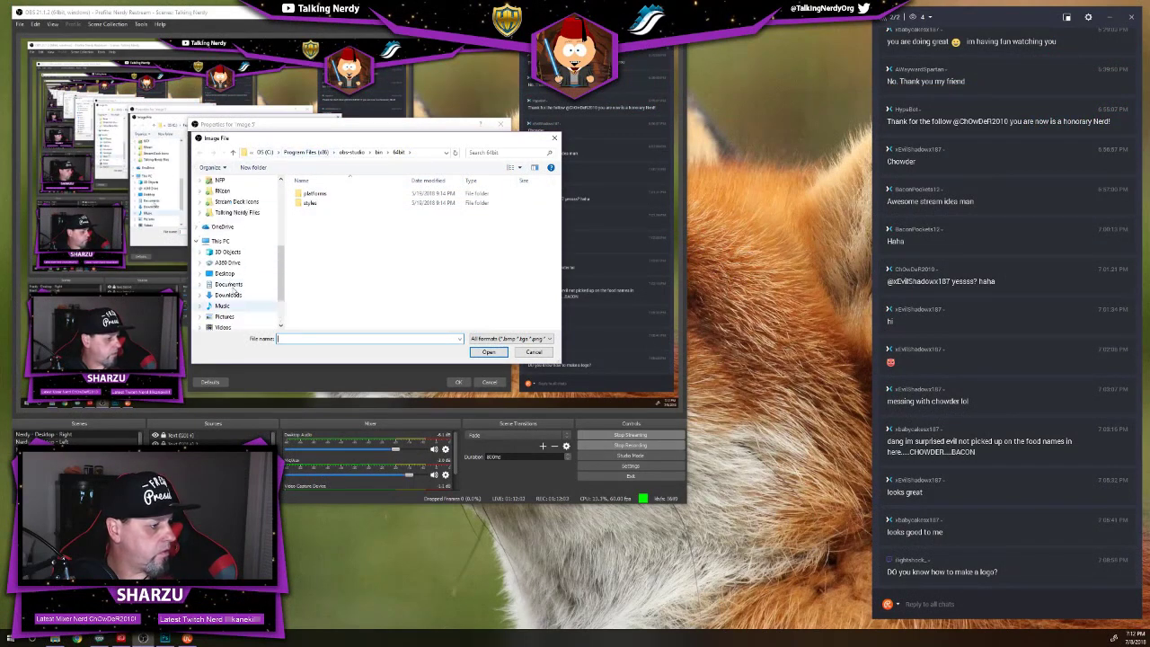
scroll(232, 289, up, 2)
click(232, 196)
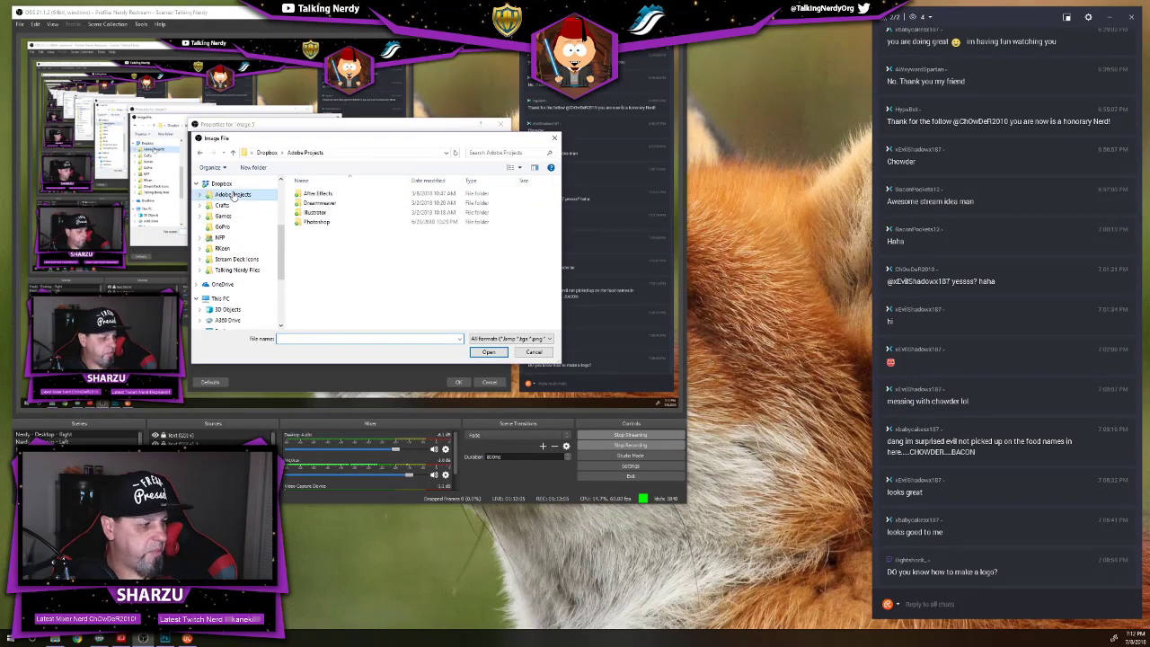
double_click(315, 223)
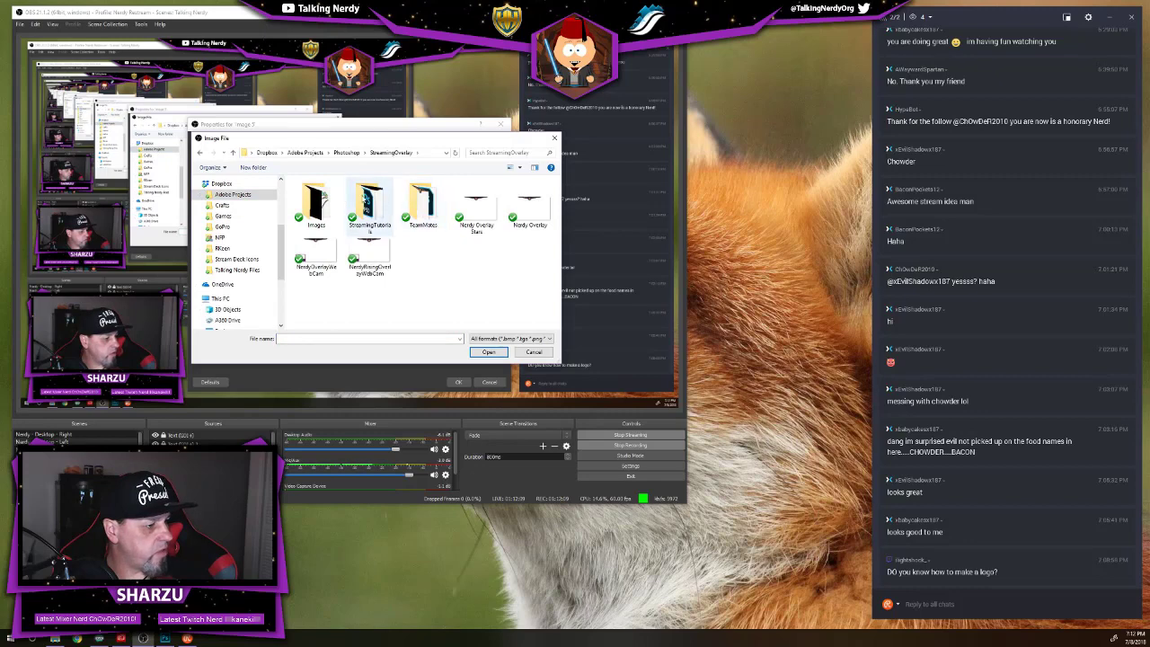
double_click(369, 205)
click(428, 207)
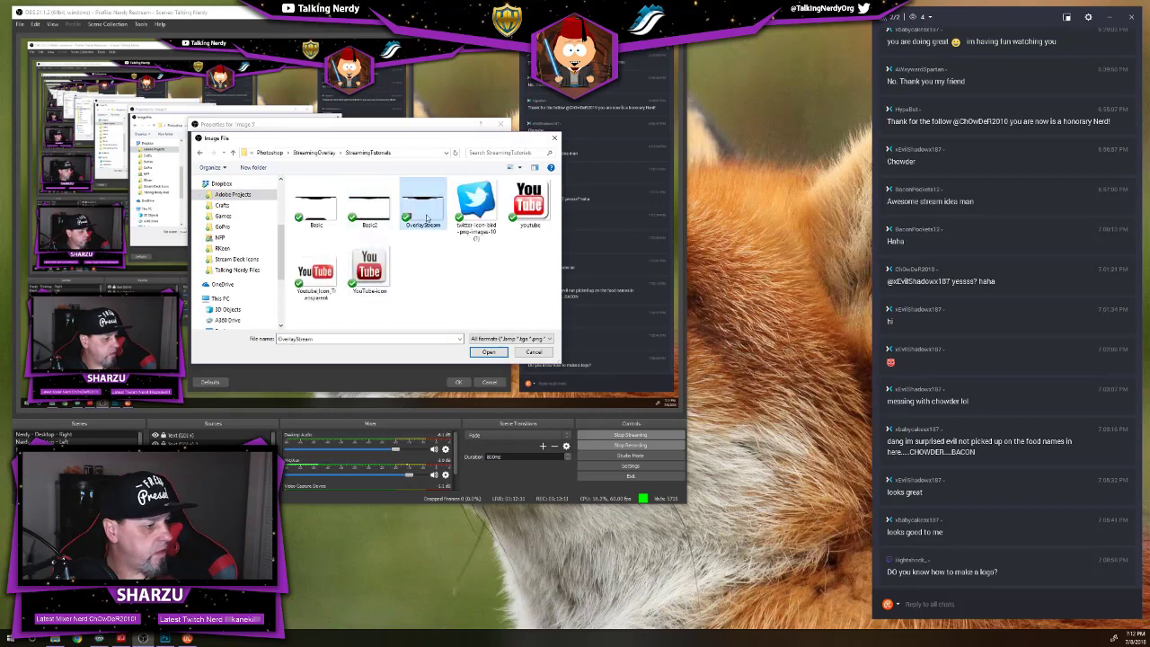
click(488, 352)
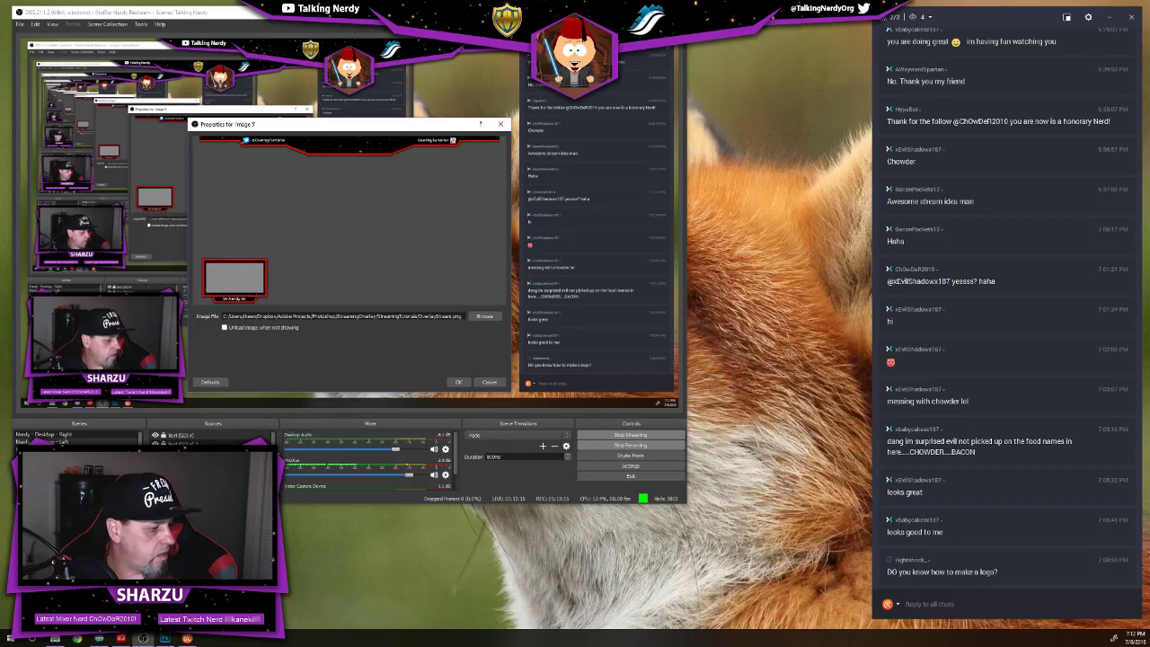
click(188, 435)
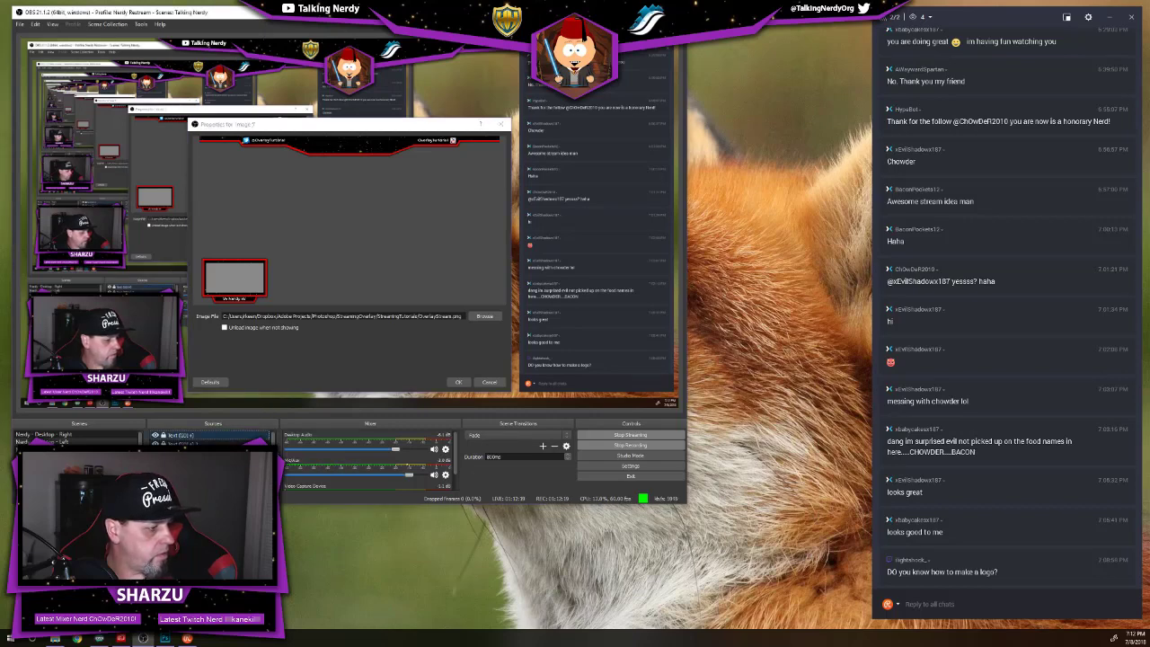
key(Return)
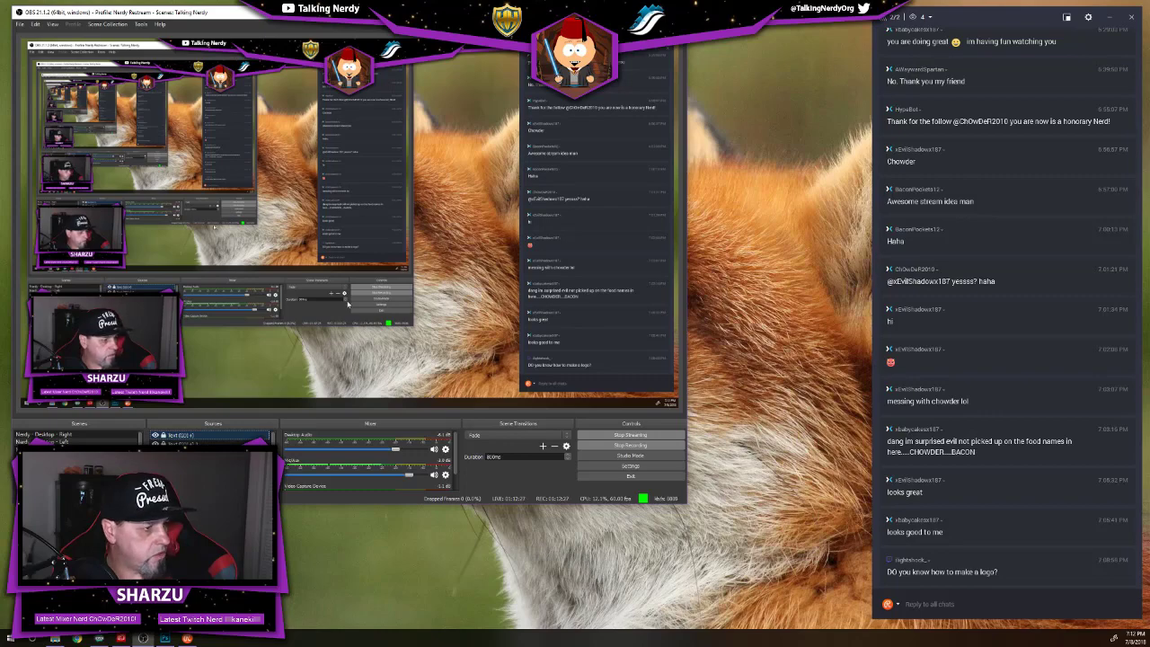
- Shift the OBS window clear of the webcam frame and hide the Overlay Stars source
drag(270, 9, 394, 22)
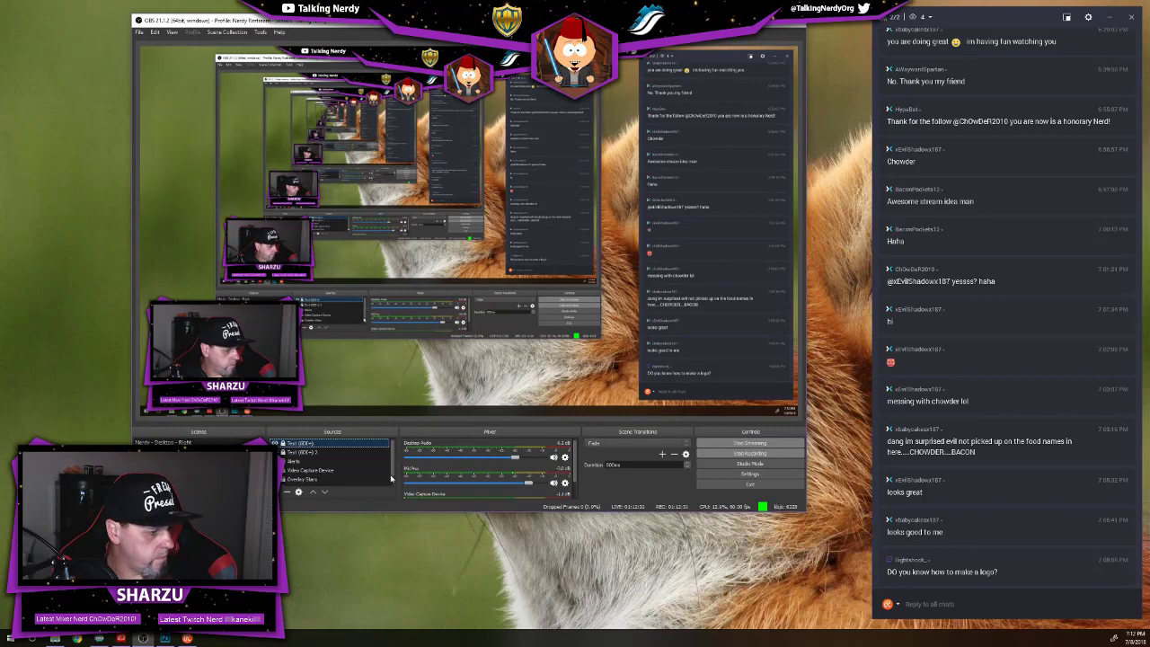
click(303, 452)
click(297, 479)
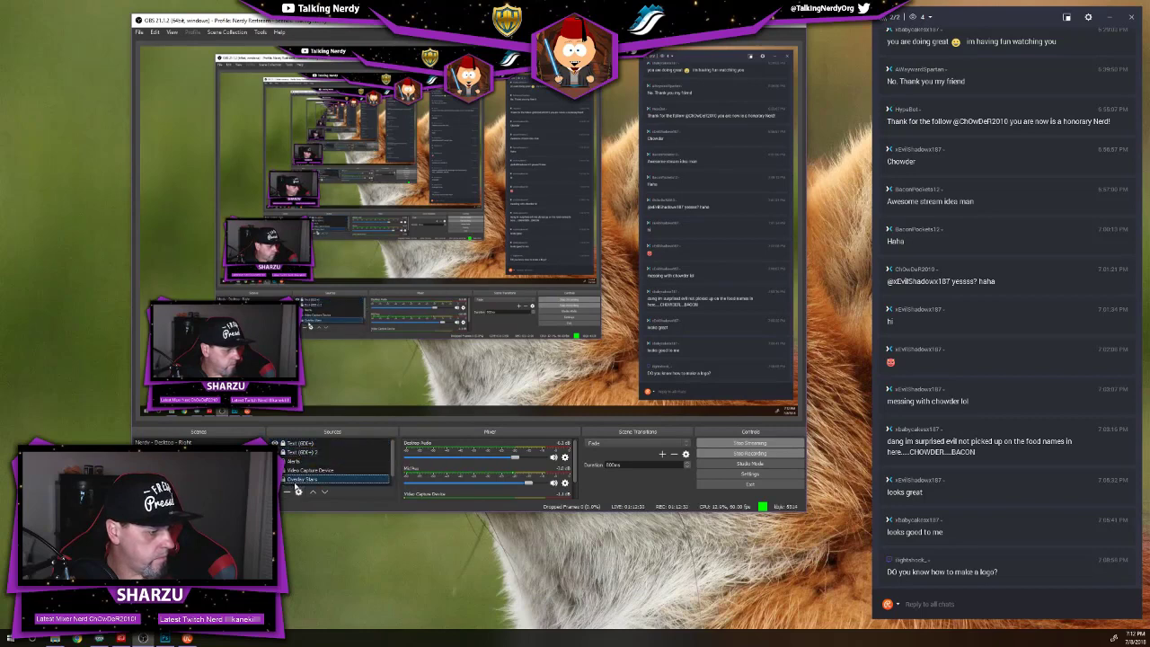
key(Down)
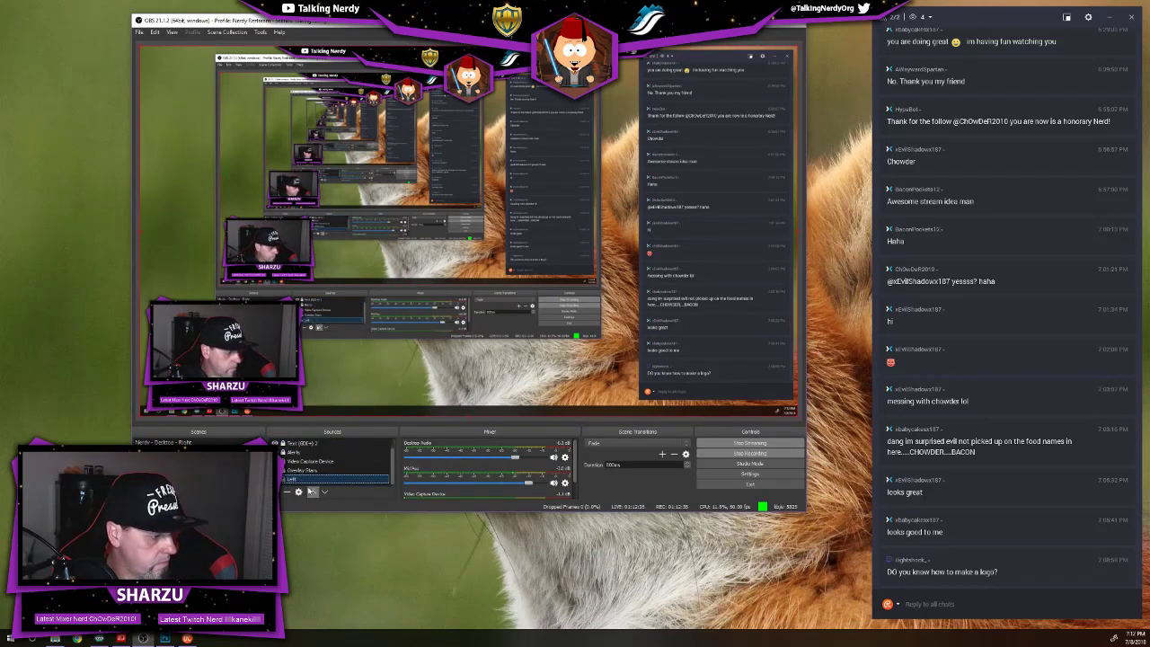
key(Up)
click(276, 471)
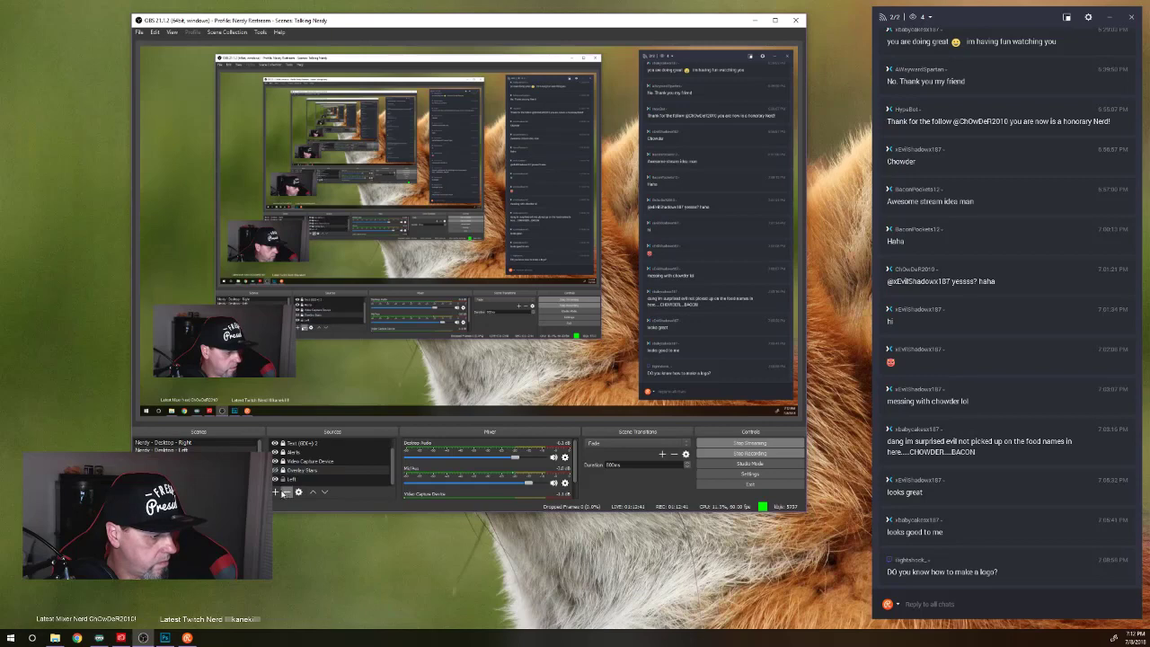
- Add a new image source named Image 6 that uses the OverlayStream file from the StreamingTutorials folder
click(276, 492)
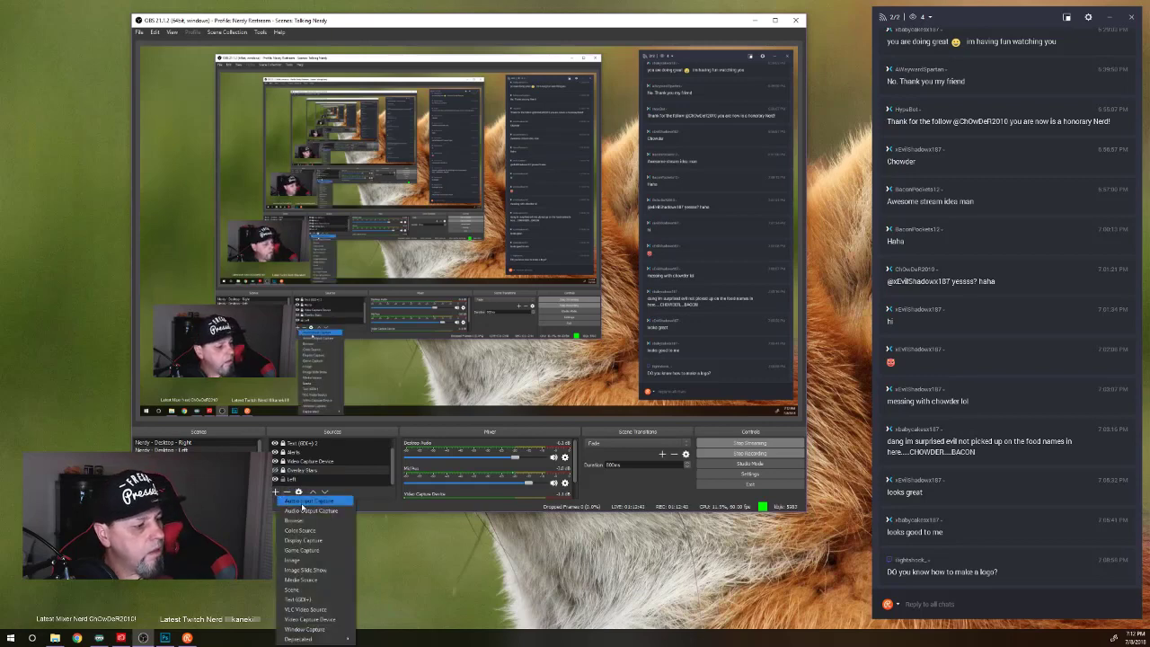
click(293, 560)
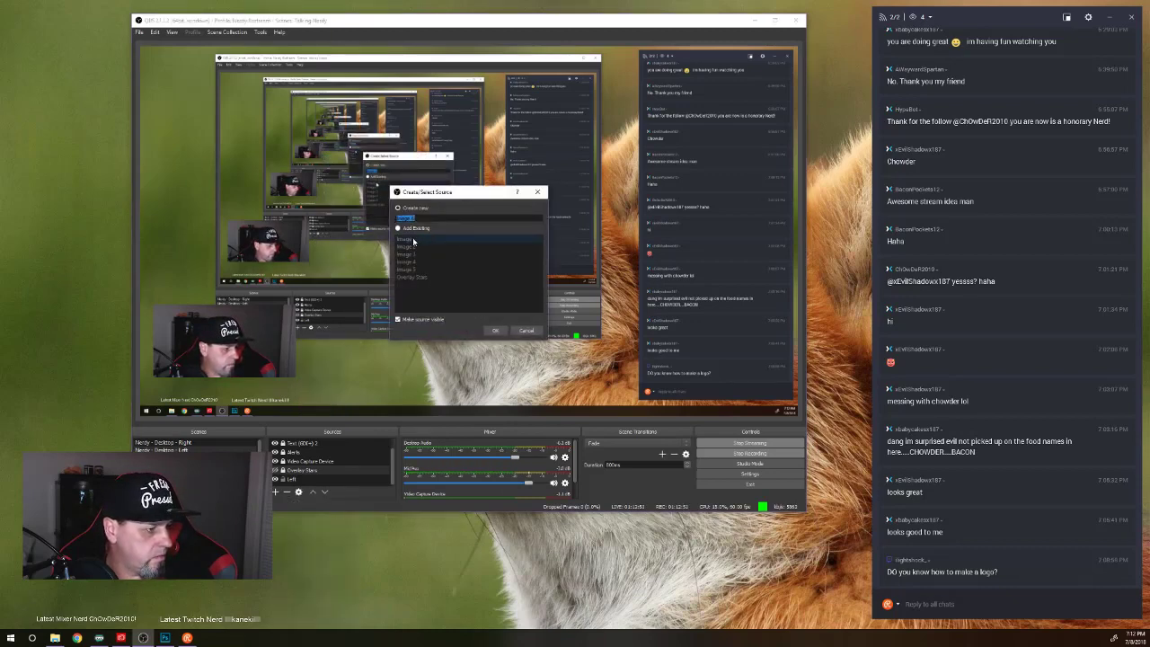
click(491, 330)
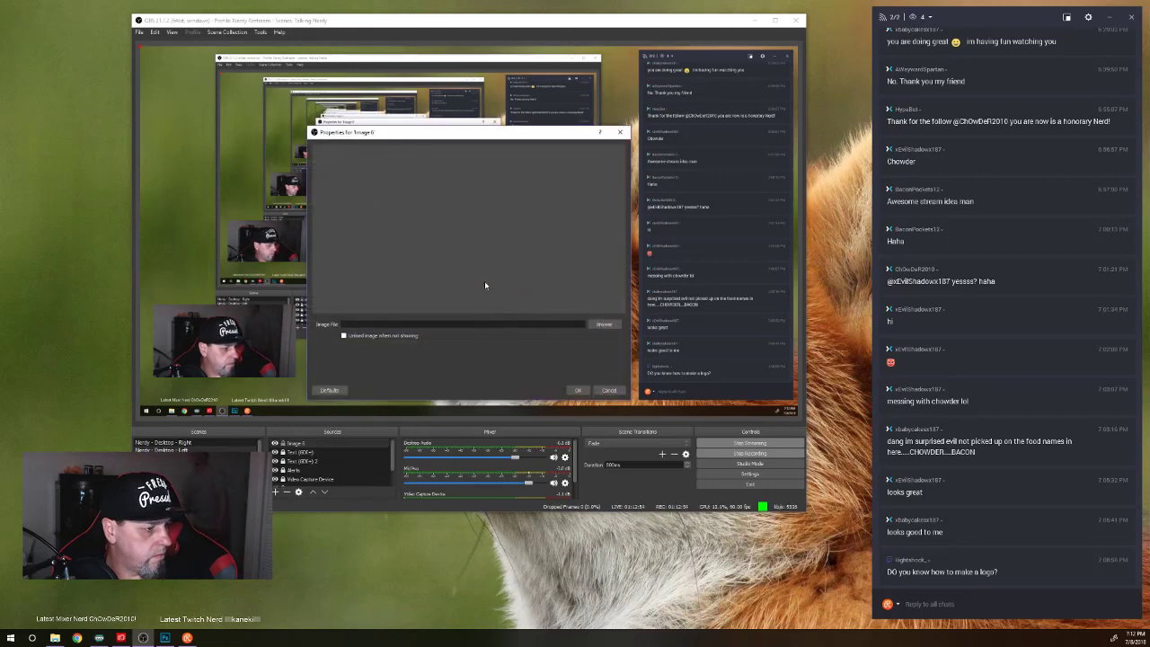
click(604, 324)
click(552, 212)
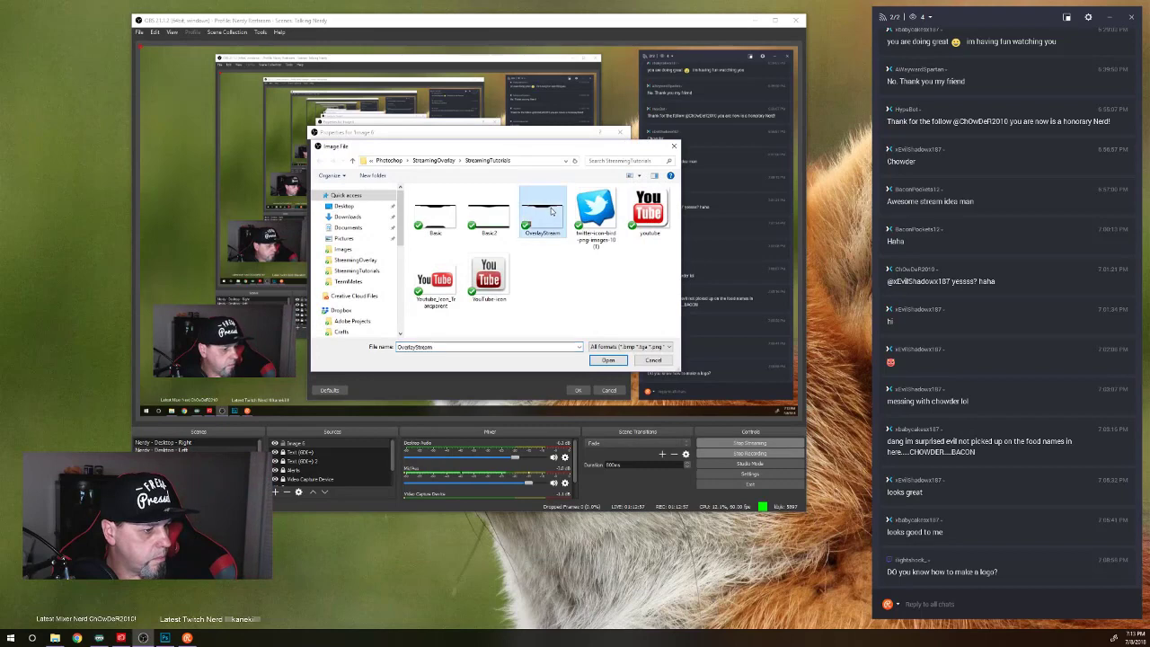
click(605, 360)
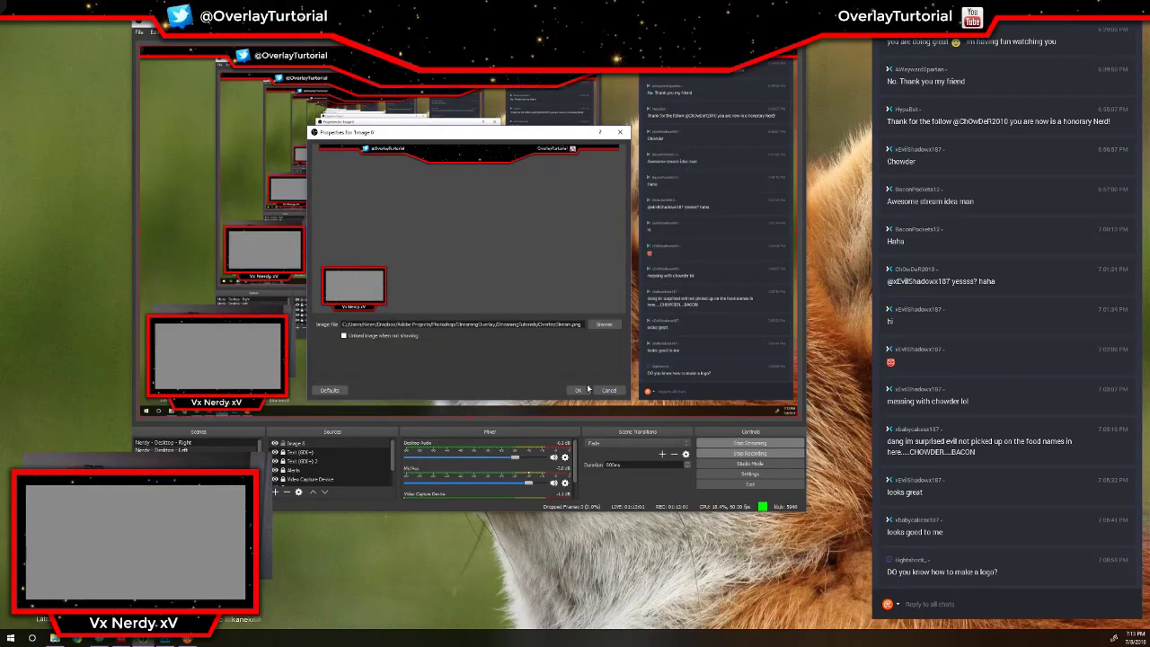
click(578, 390)
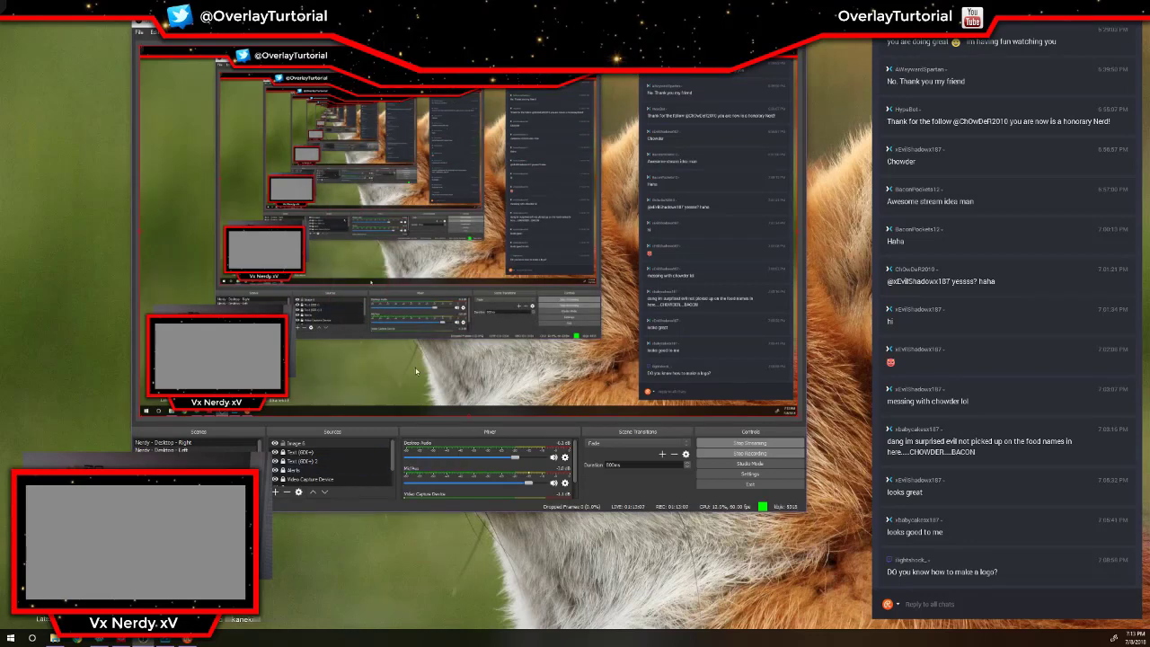
- Reorder the sources so Image 6 sits below Video Capture Device and Overlay Stars, directly above Left
click(392, 473)
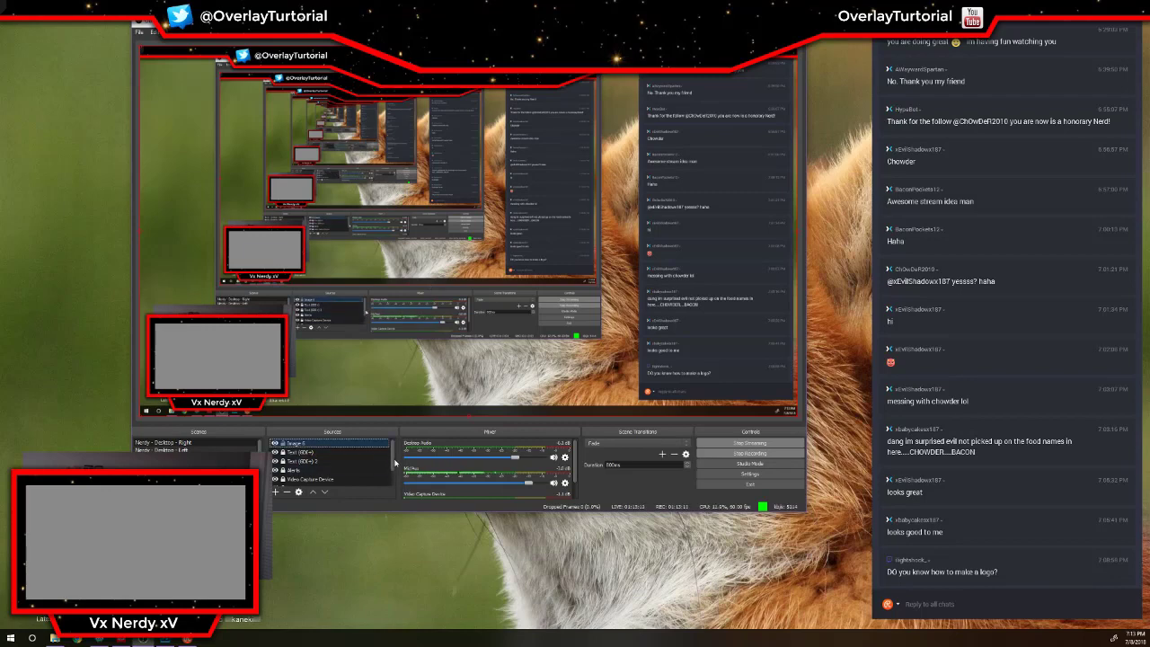
scroll(388, 458, down, 1)
click(382, 481)
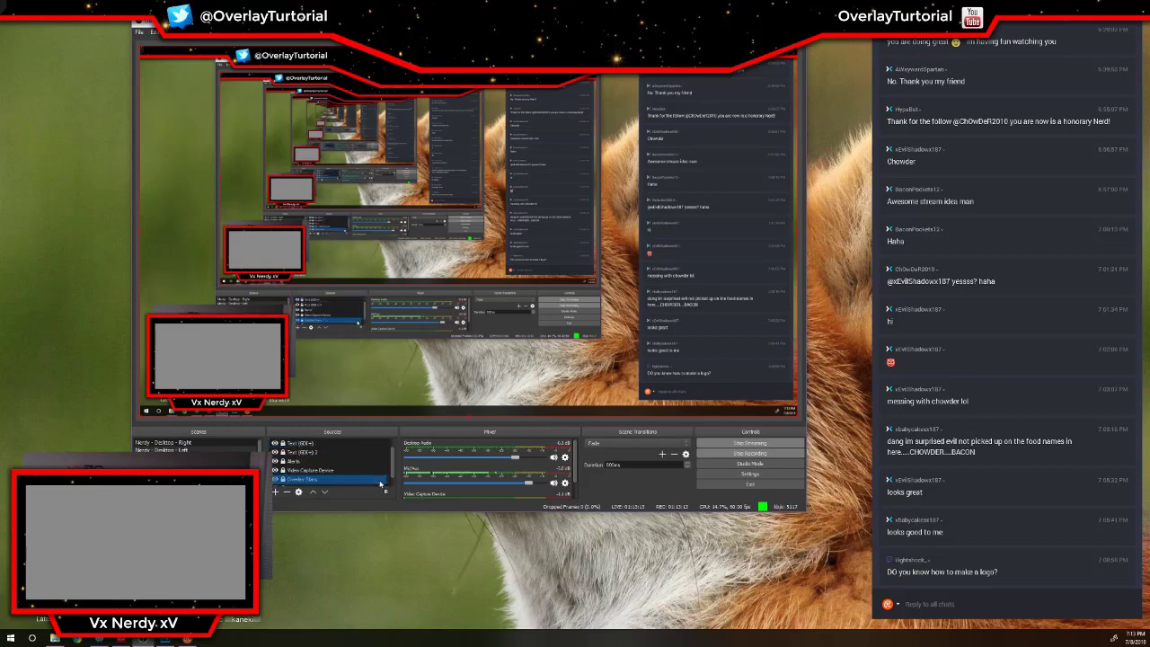
scroll(379, 476, down, 2)
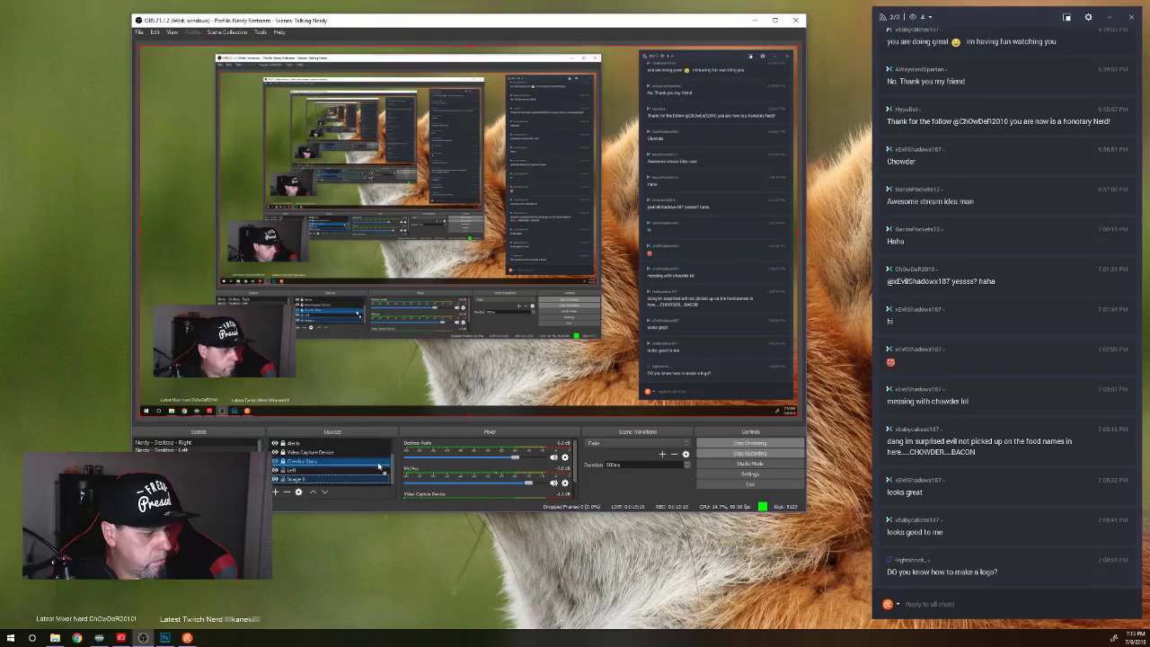
drag(378, 466, 378, 465)
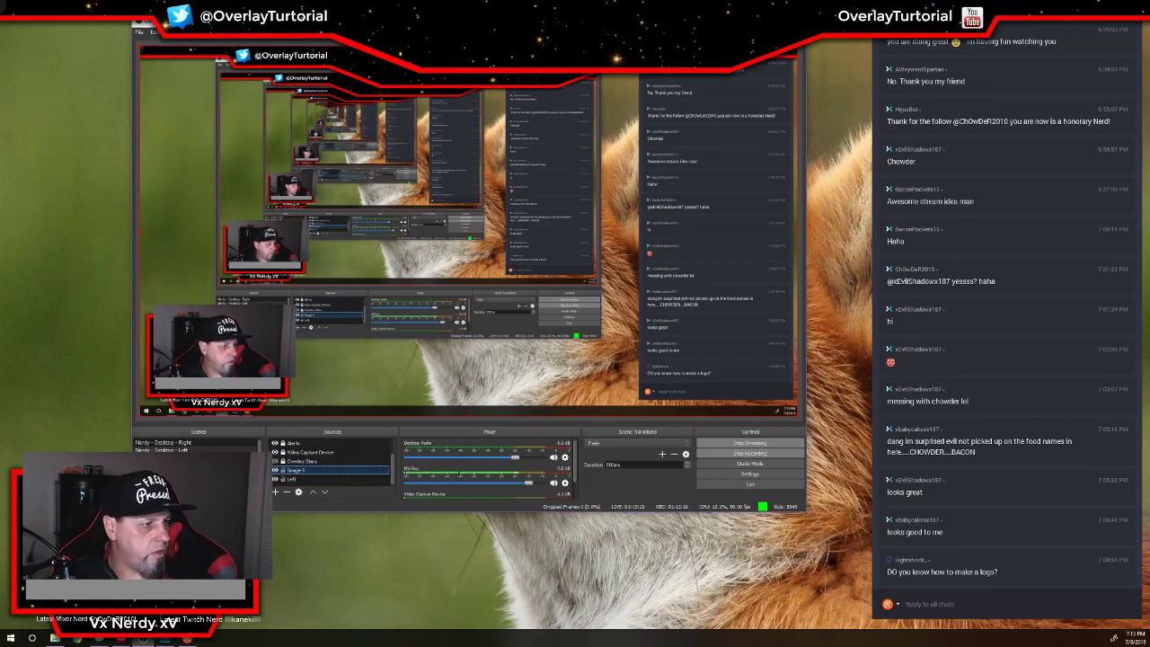
- Move the OBS window off to the other monitor and close the StreamingTutorials folder window covering the Photoshop document
drag(468, 21, 1149, 58)
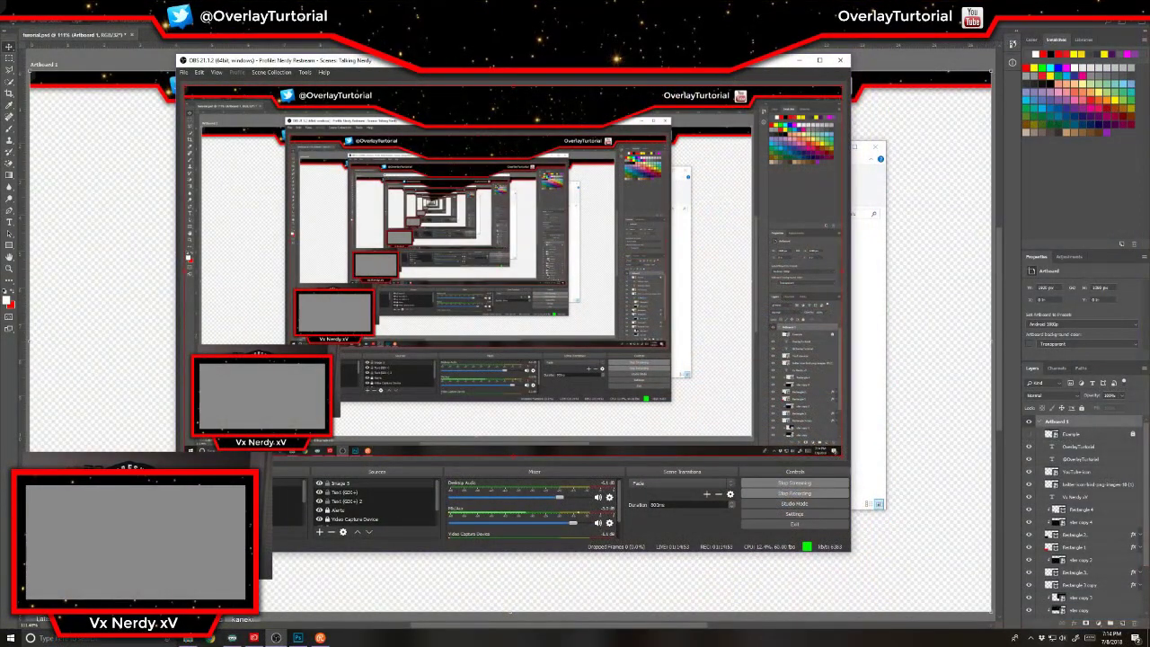
drag(575, 60, 0, 60)
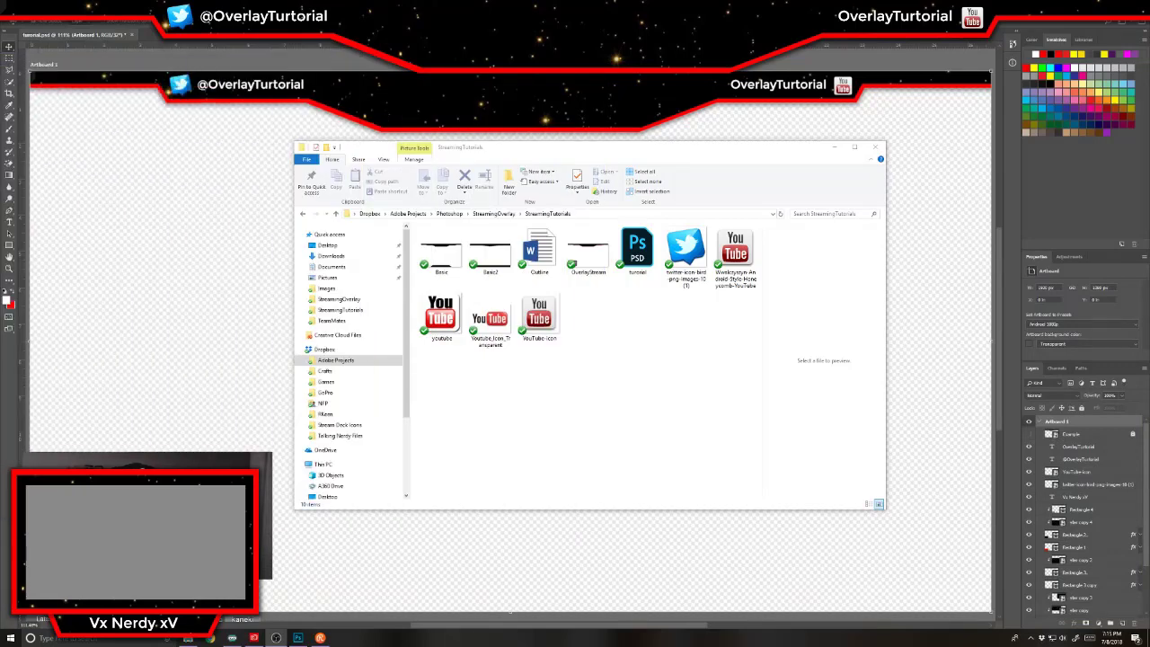
click(876, 147)
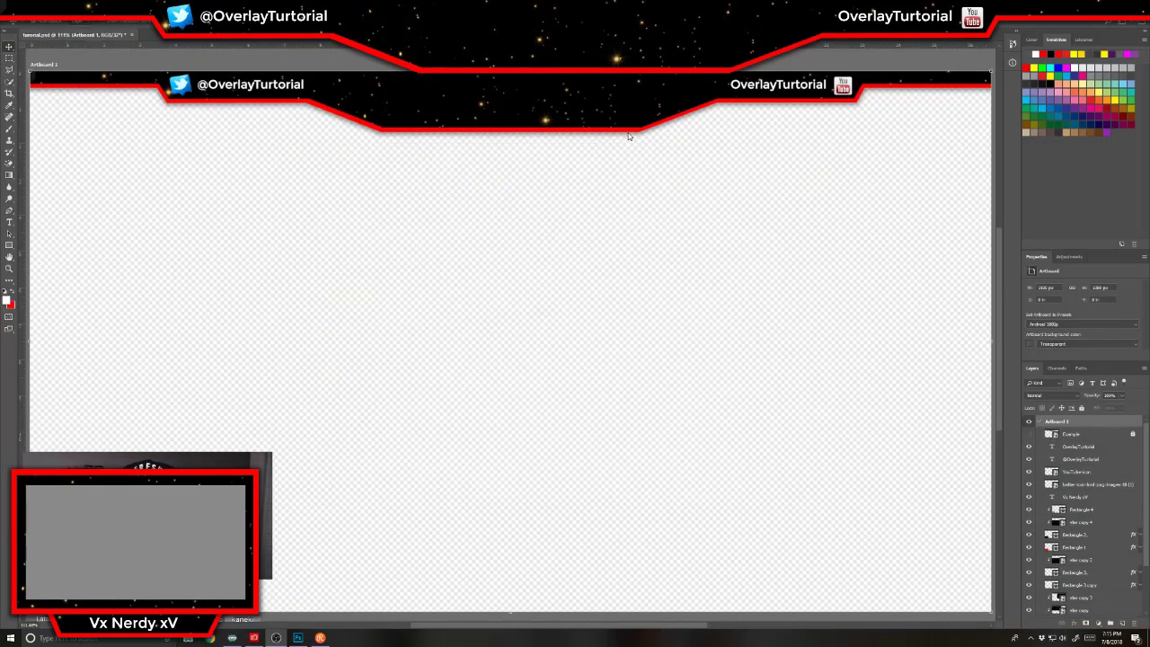